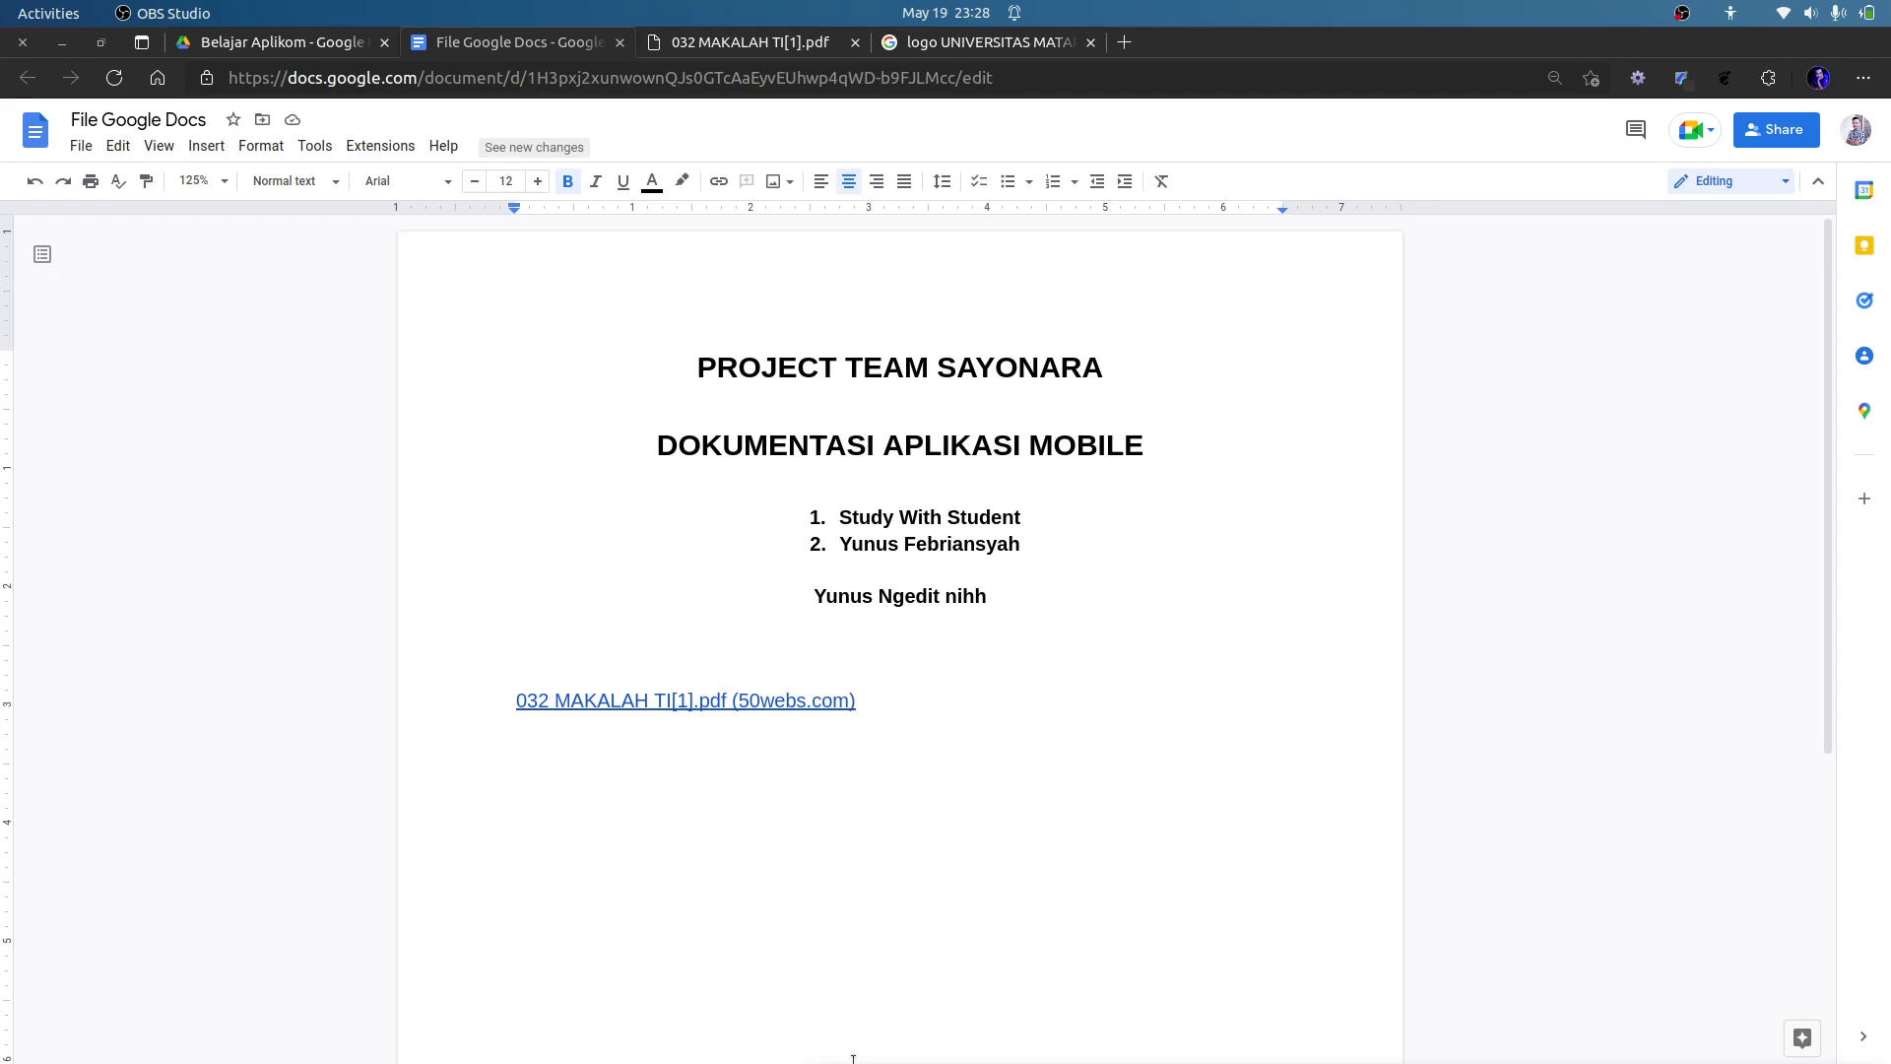
Switch to the 032 MAKALAH TI[1].pdf and examine its cover page, including the author list and the university lines.
left_click(870, 675)
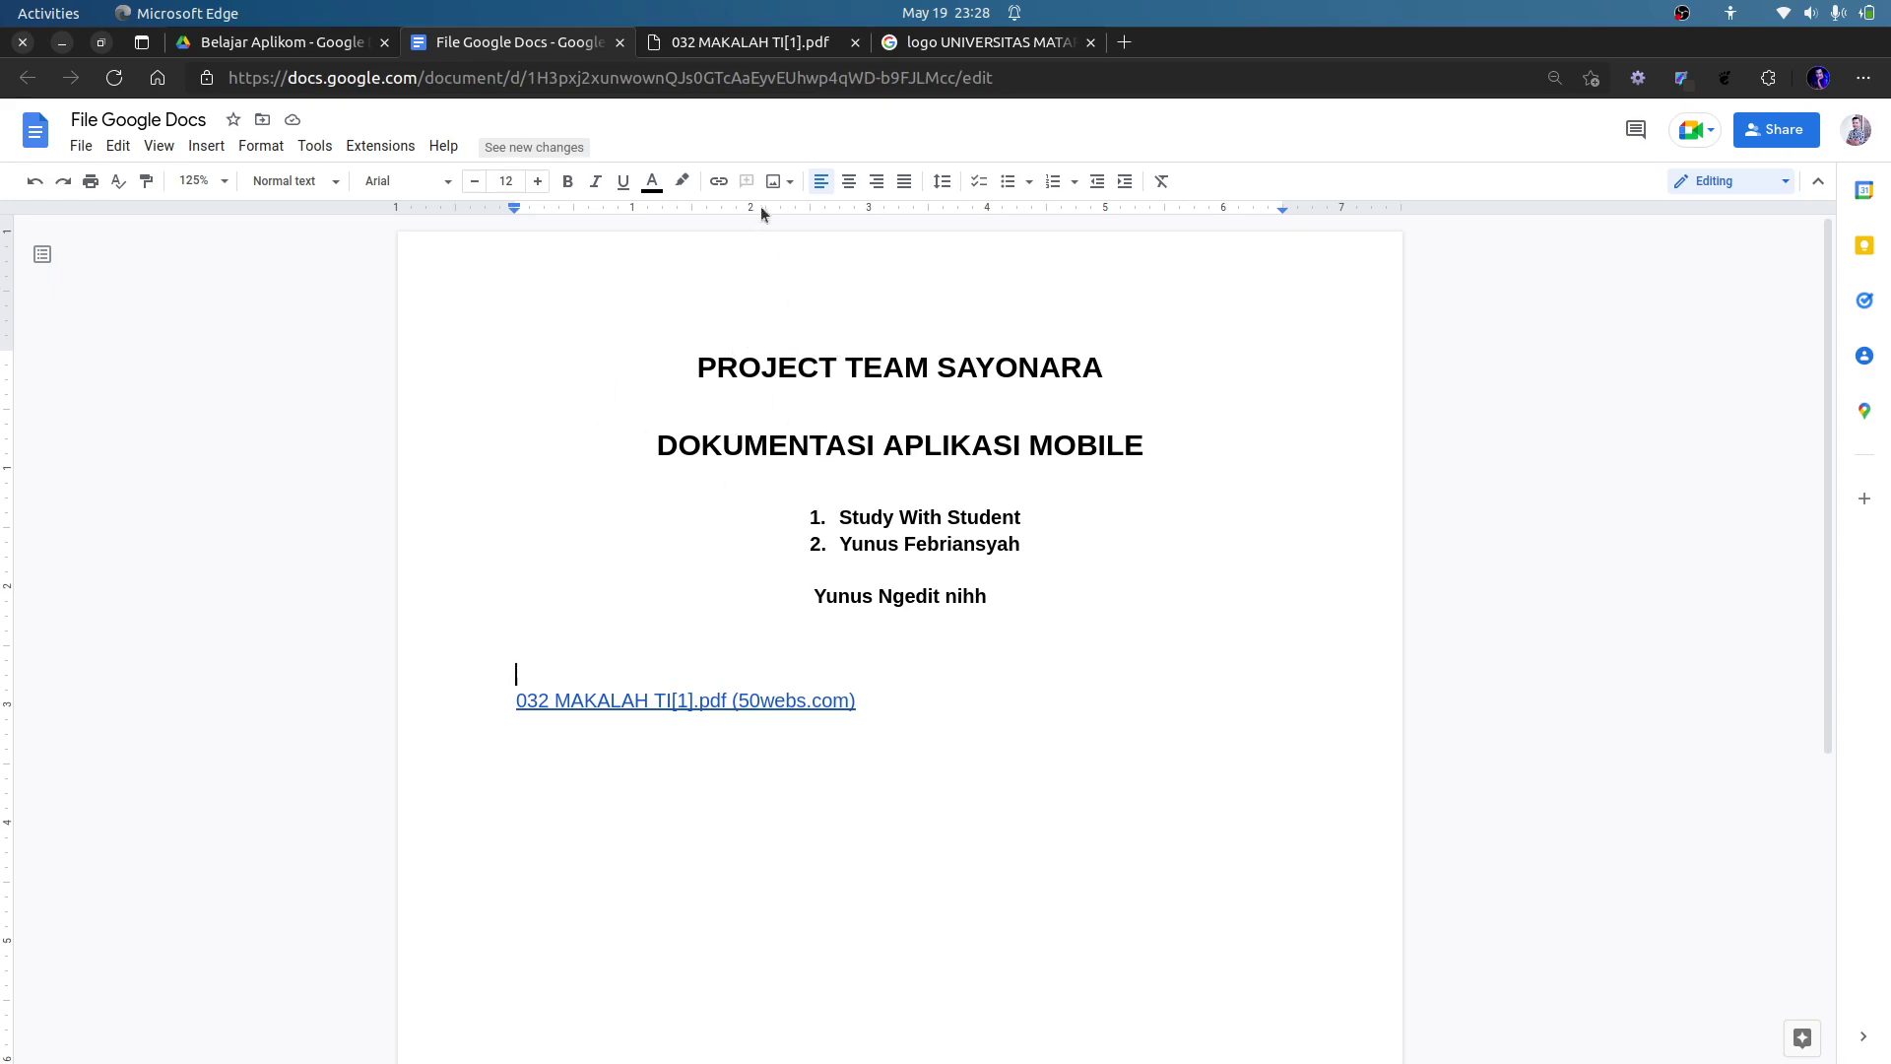
left_click(753, 43)
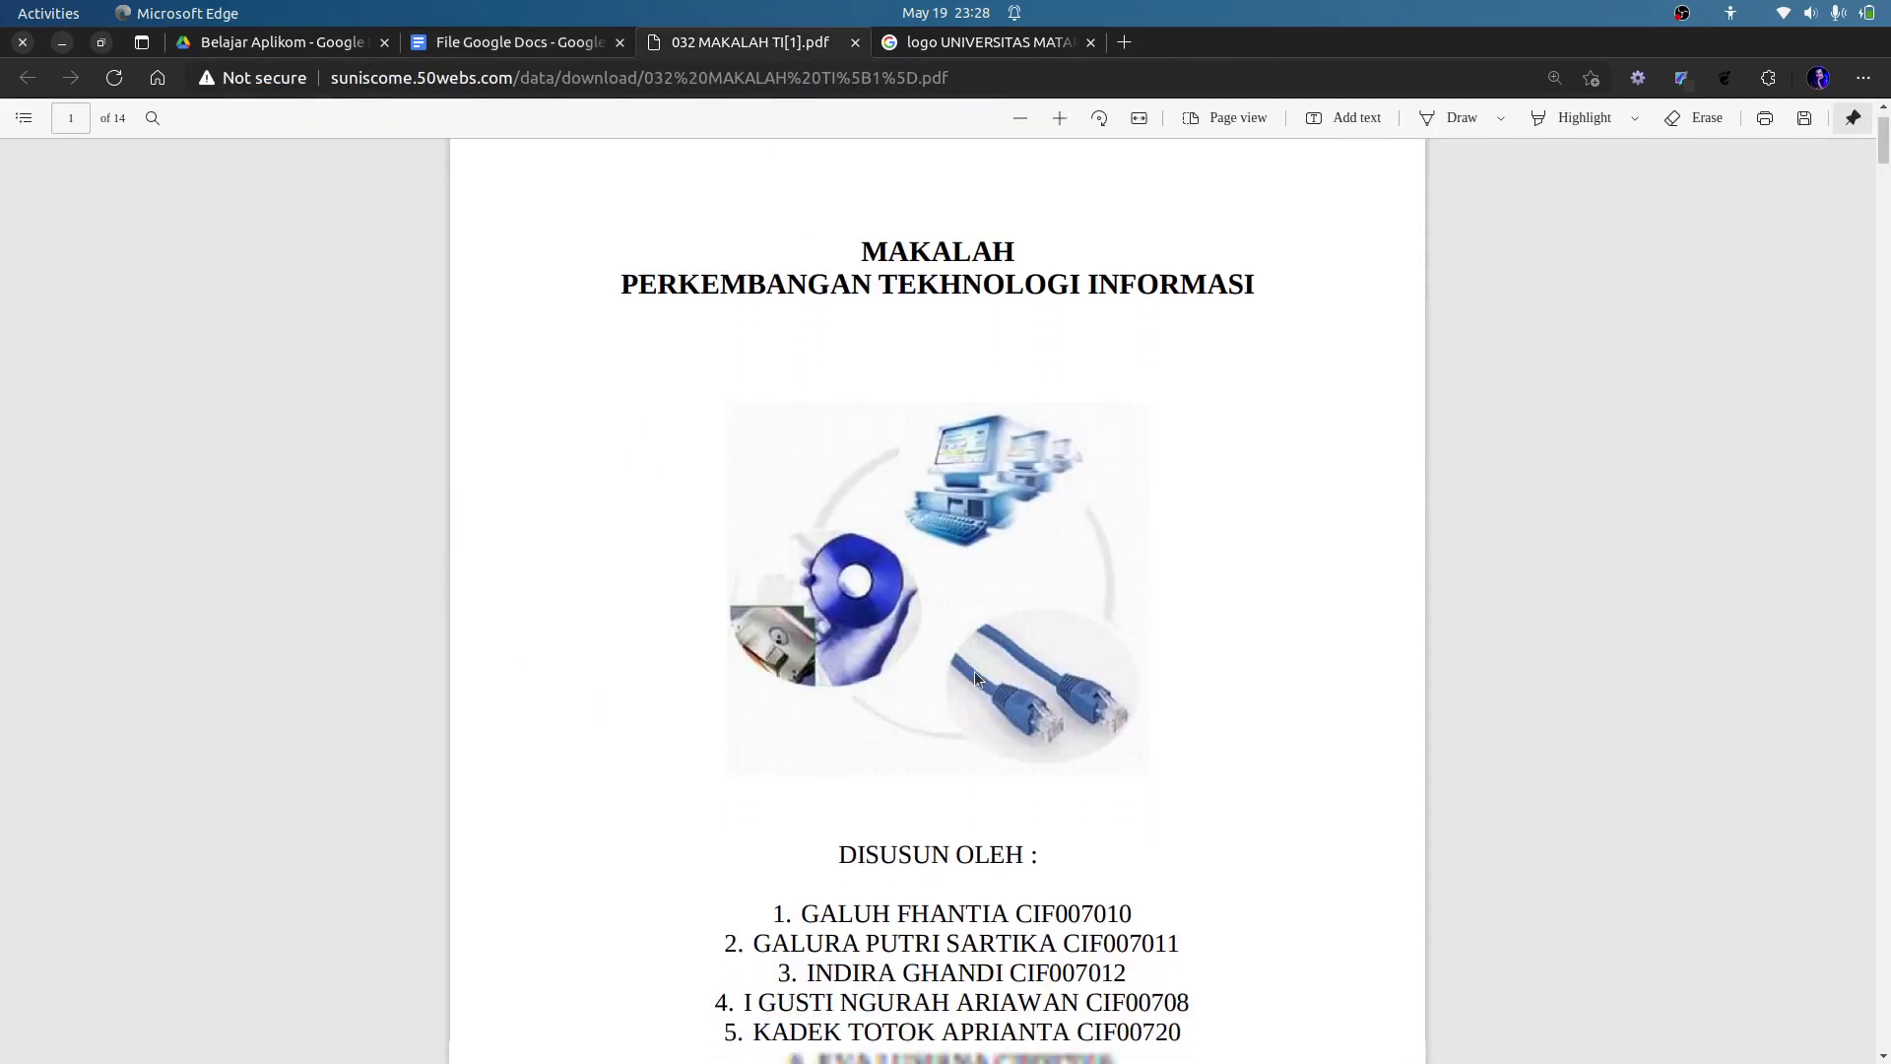
scroll(973, 671, "down", 2)
left_click_drag(803, 722, 1006, 734)
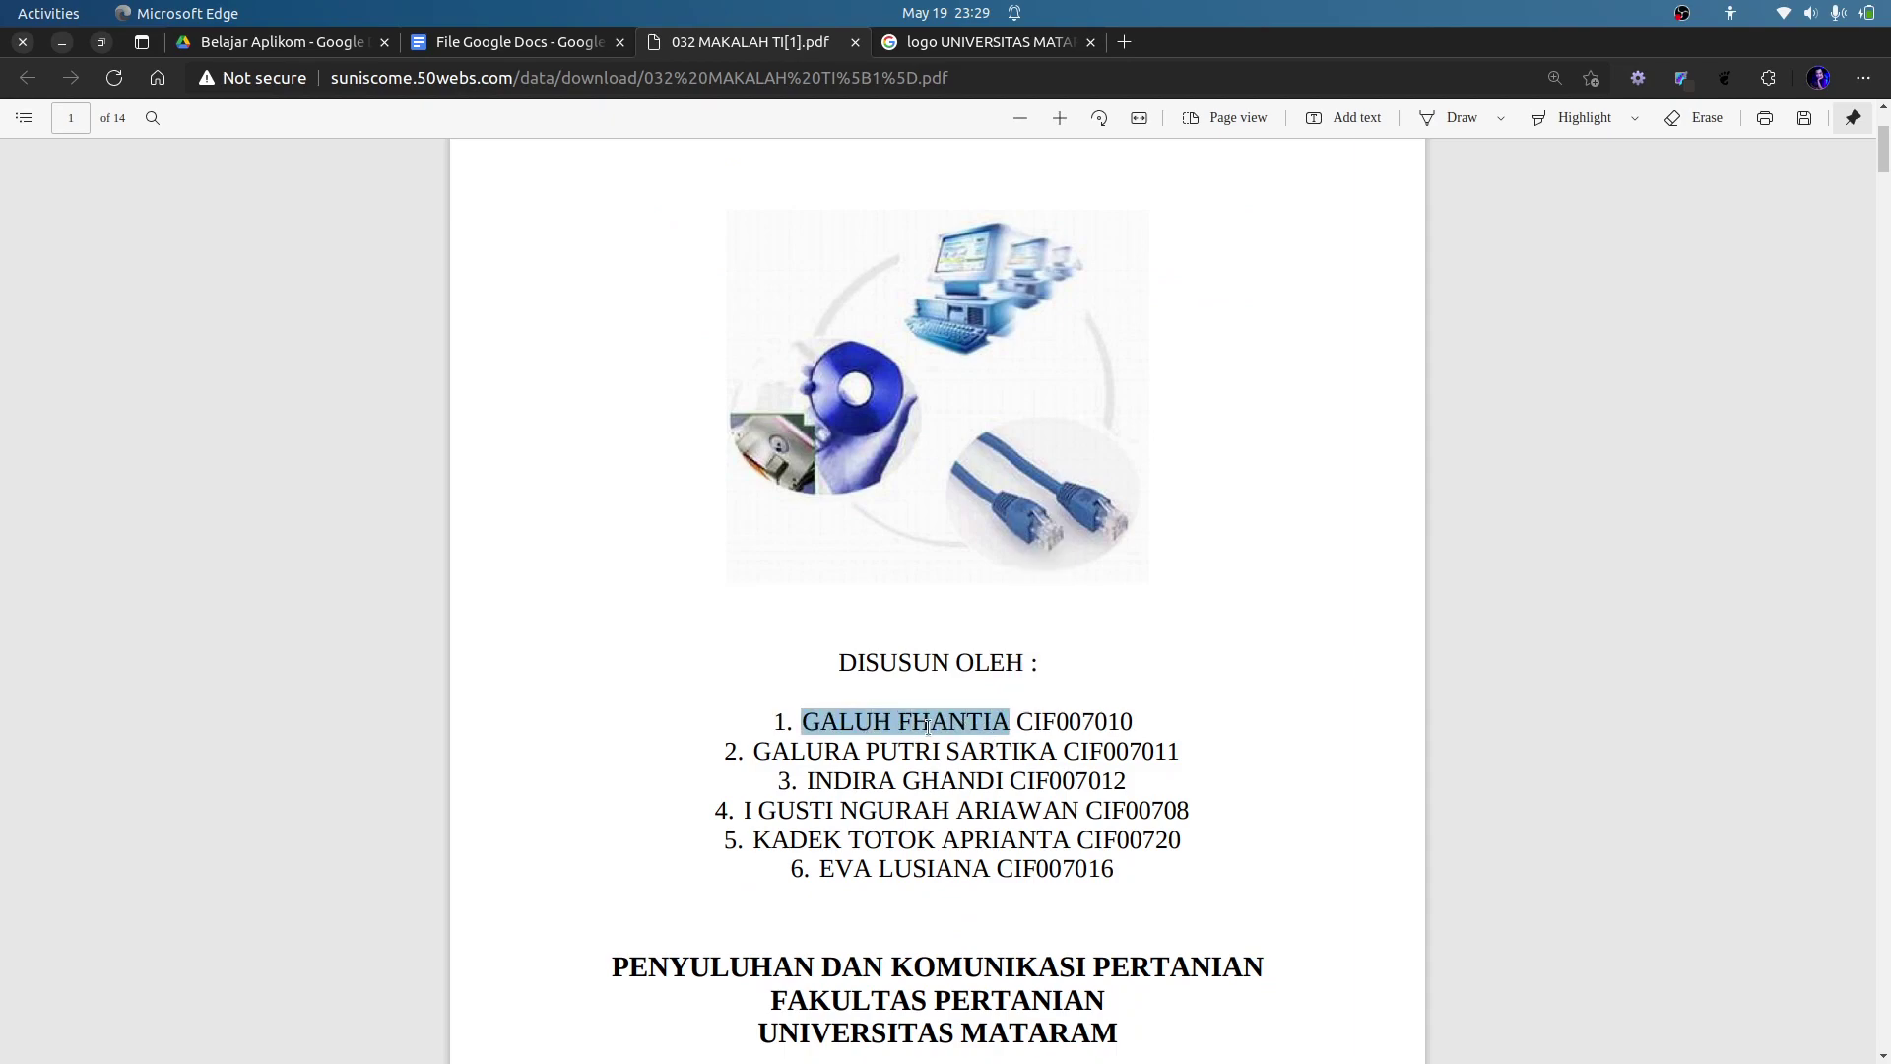
left_click(977, 731)
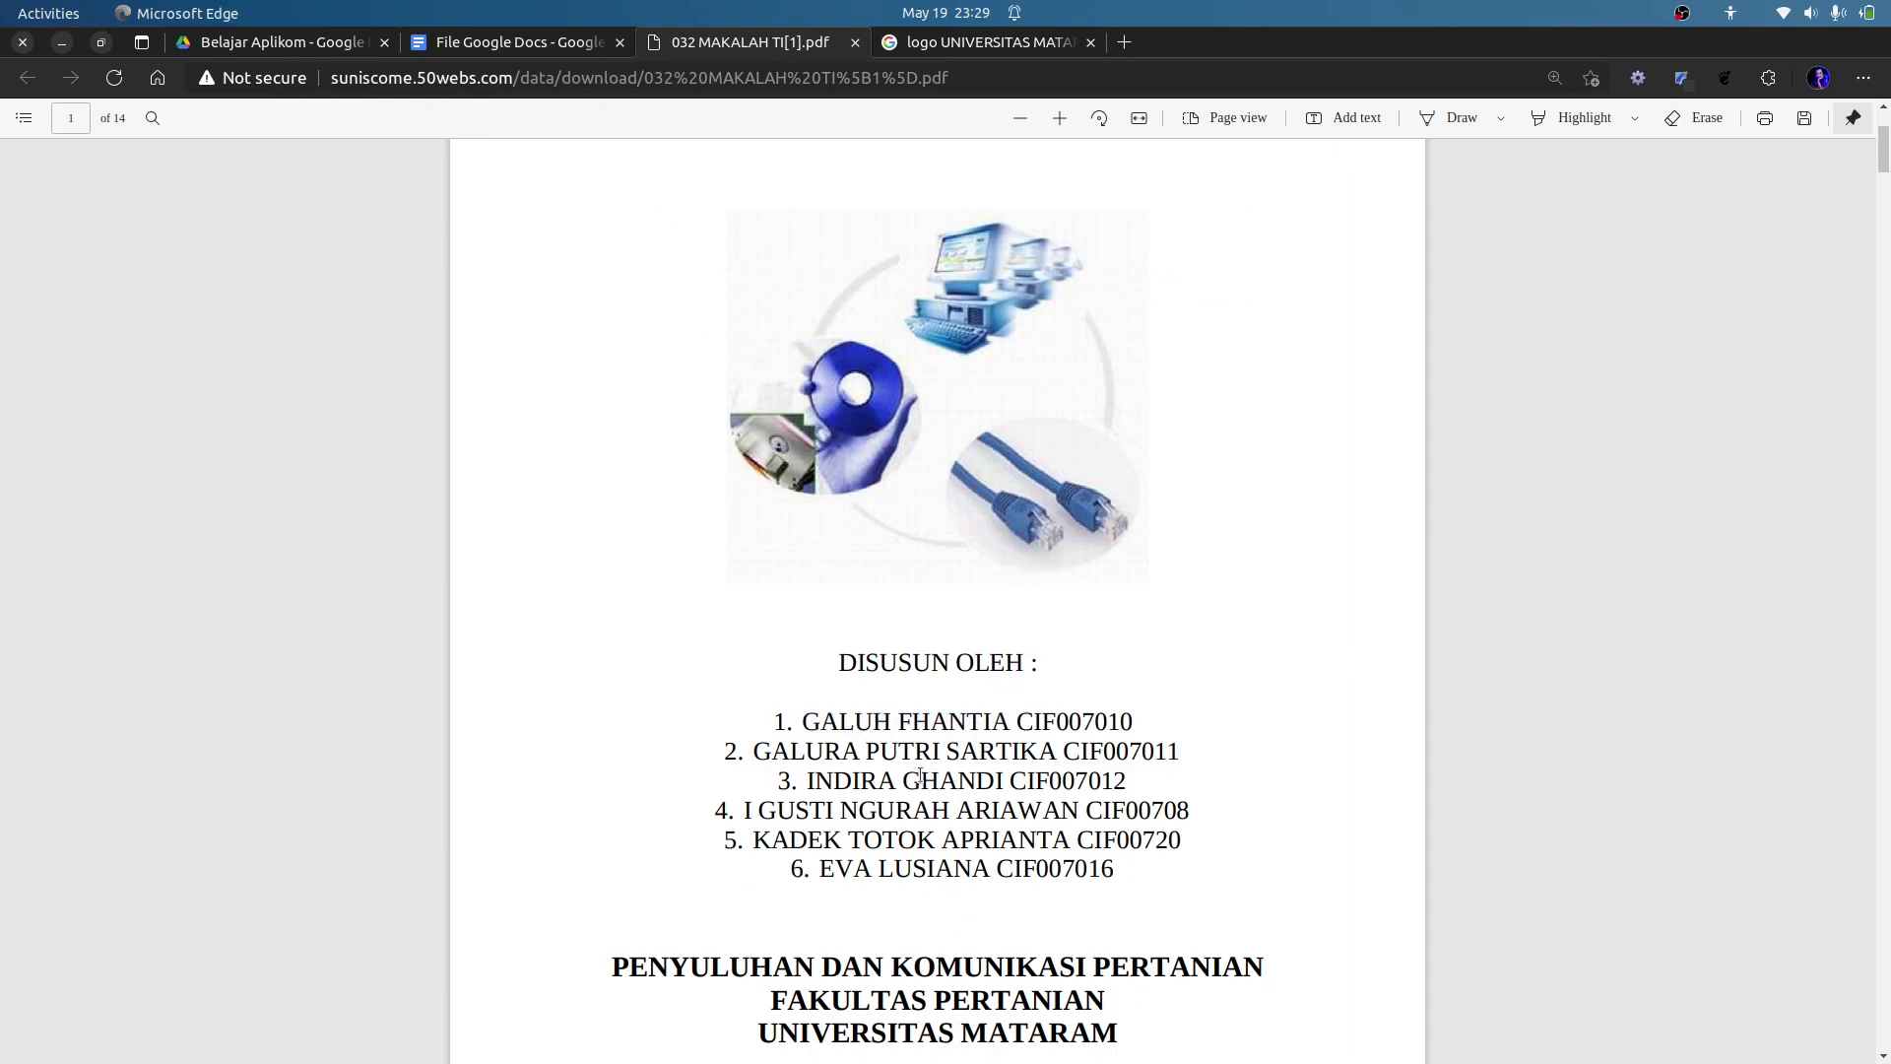
scroll(921, 776, "down", 2)
left_click_drag(758, 875, 1139, 884)
left_click(600, 77)
left_click(837, 378)
Select and copy the PDF paper's text from the cover title through the last paragraph of 3.I KESIMPULAN on page 14.
scroll(839, 381, "up", 5)
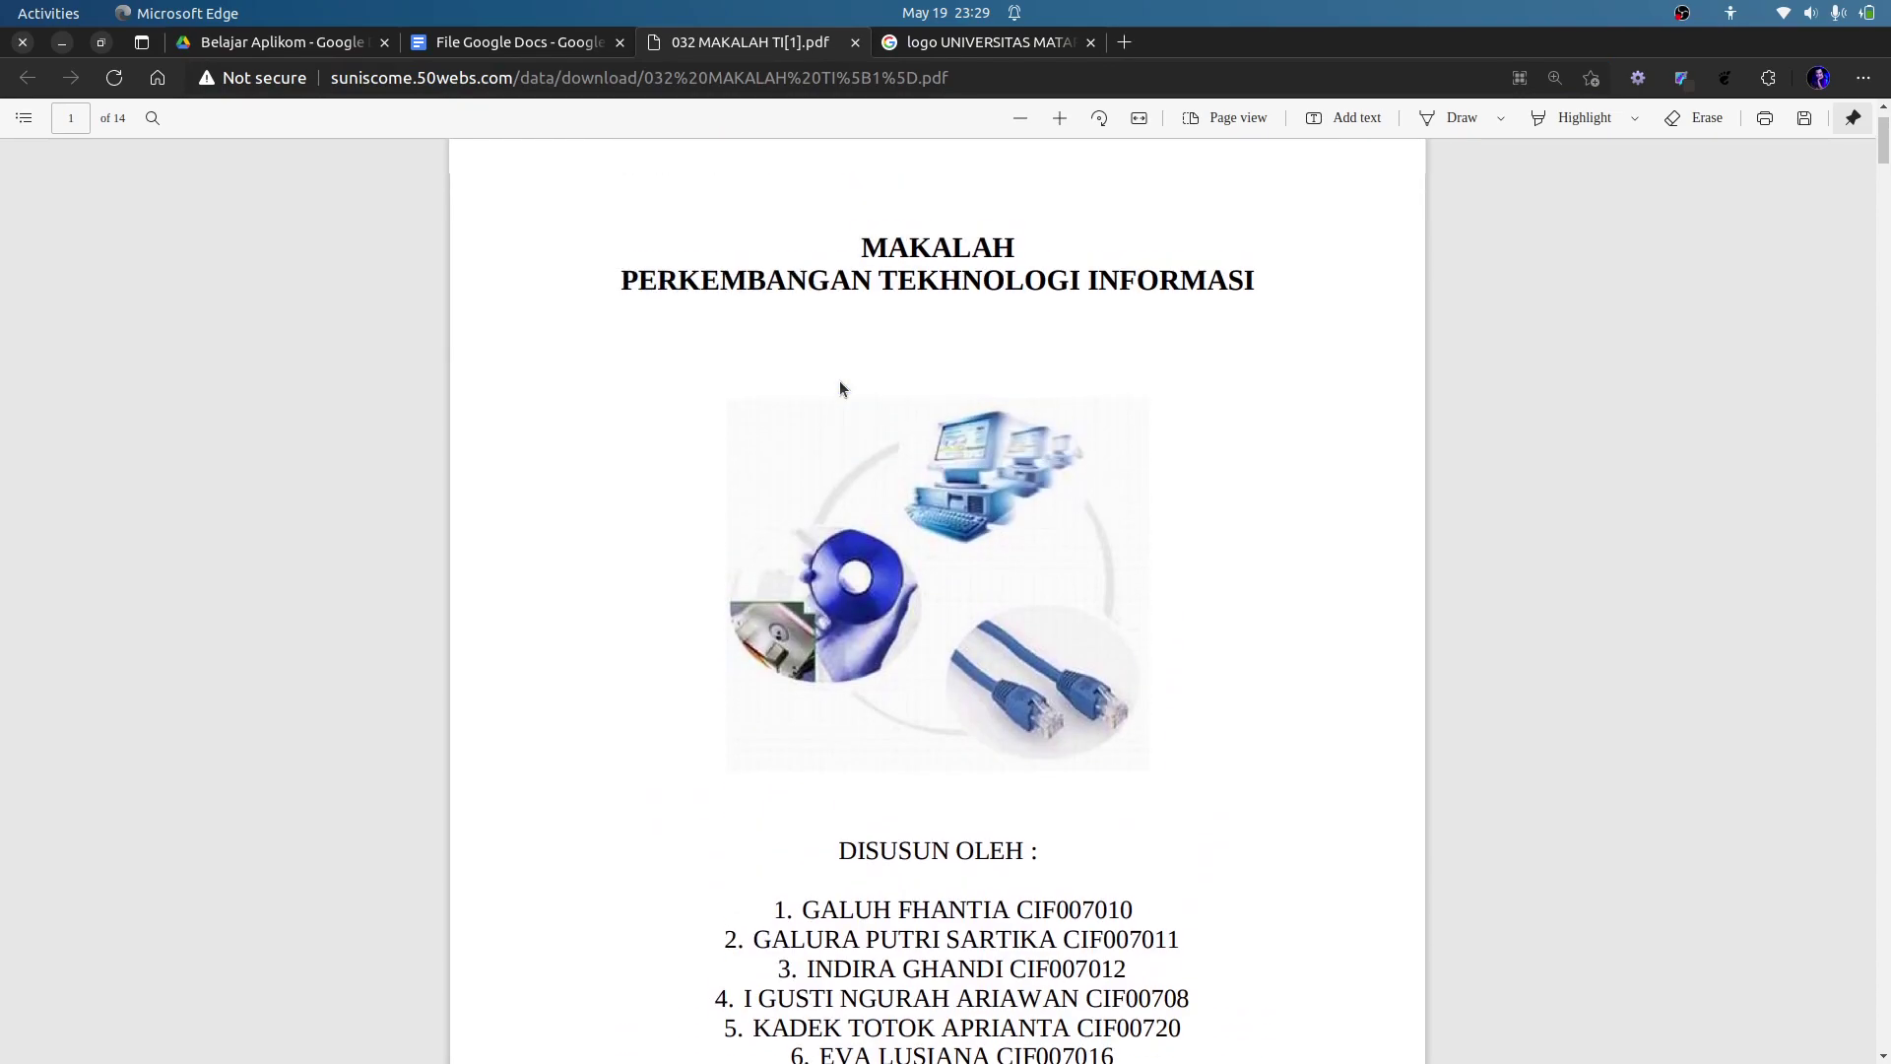
left_click_drag(855, 319, 1128, 723)
scroll(1144, 848, "down", 9)
scroll(1145, 847, "down", 11)
scroll(1128, 724, "down", 13)
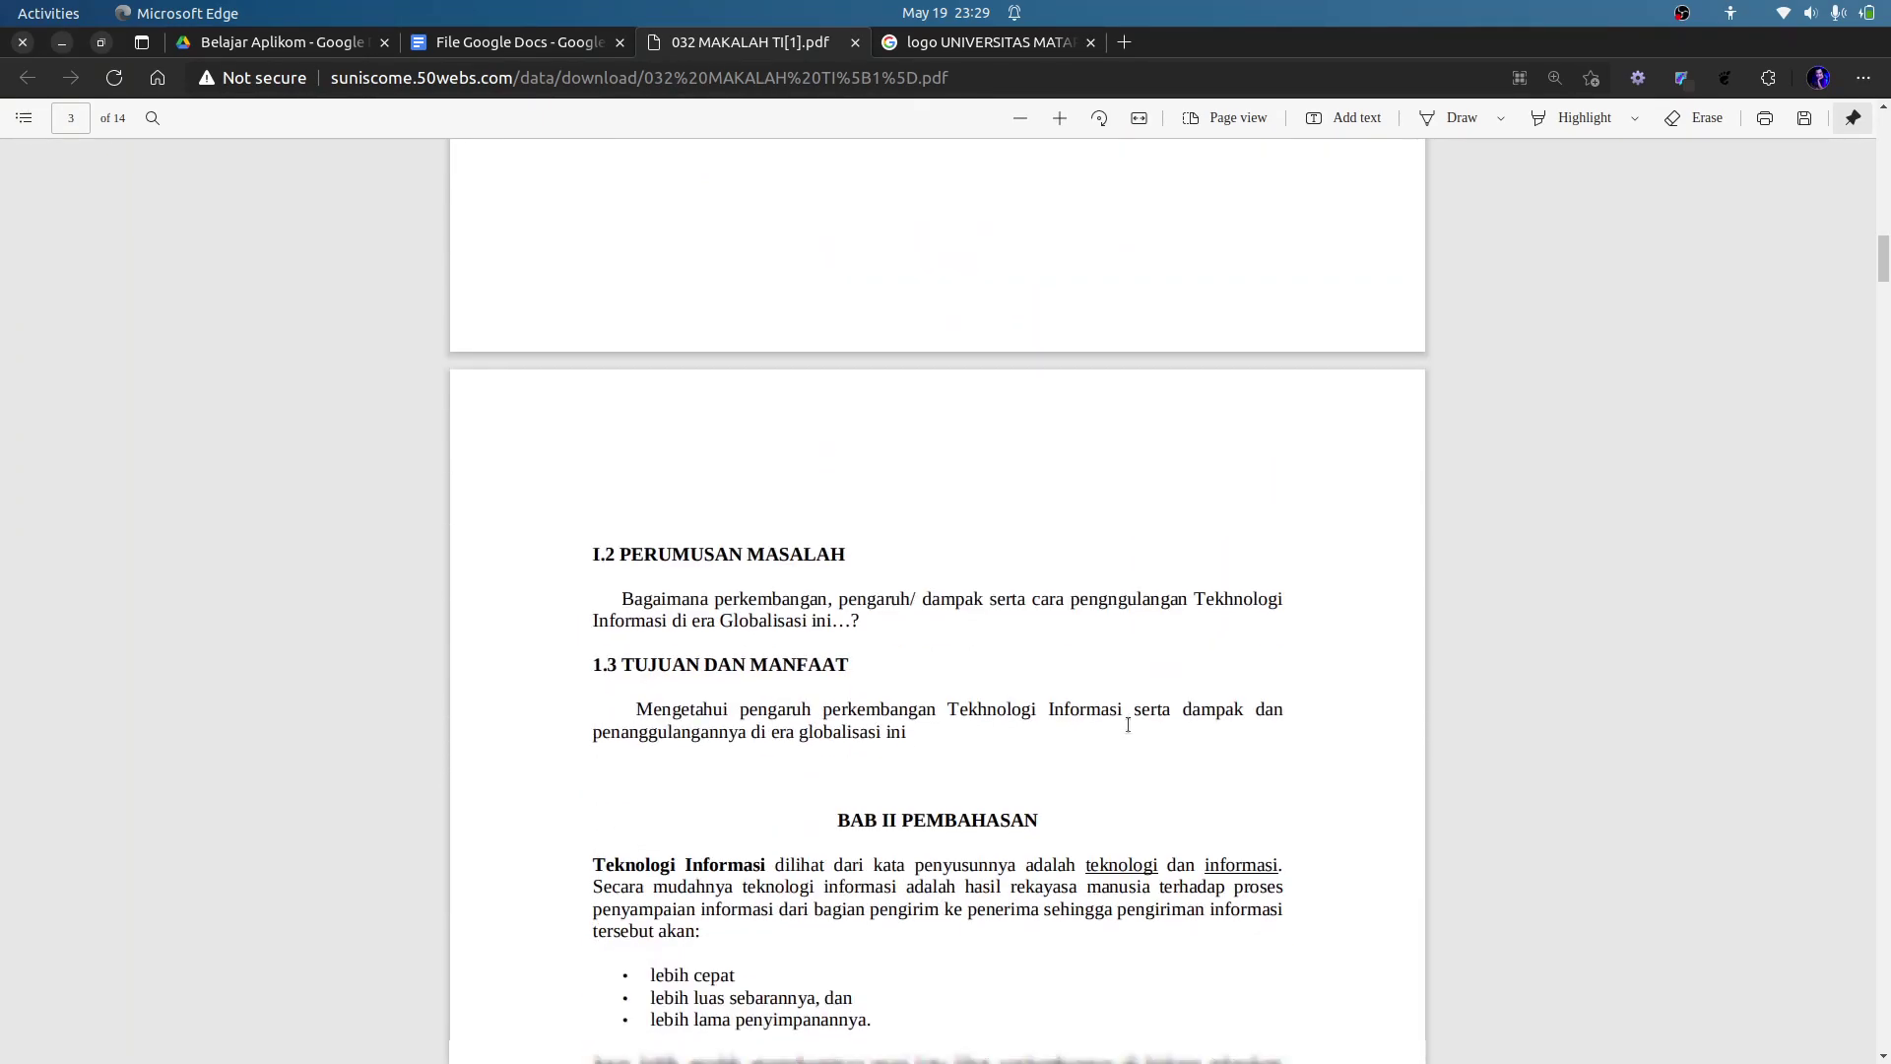
scroll(1128, 723, "down", 10)
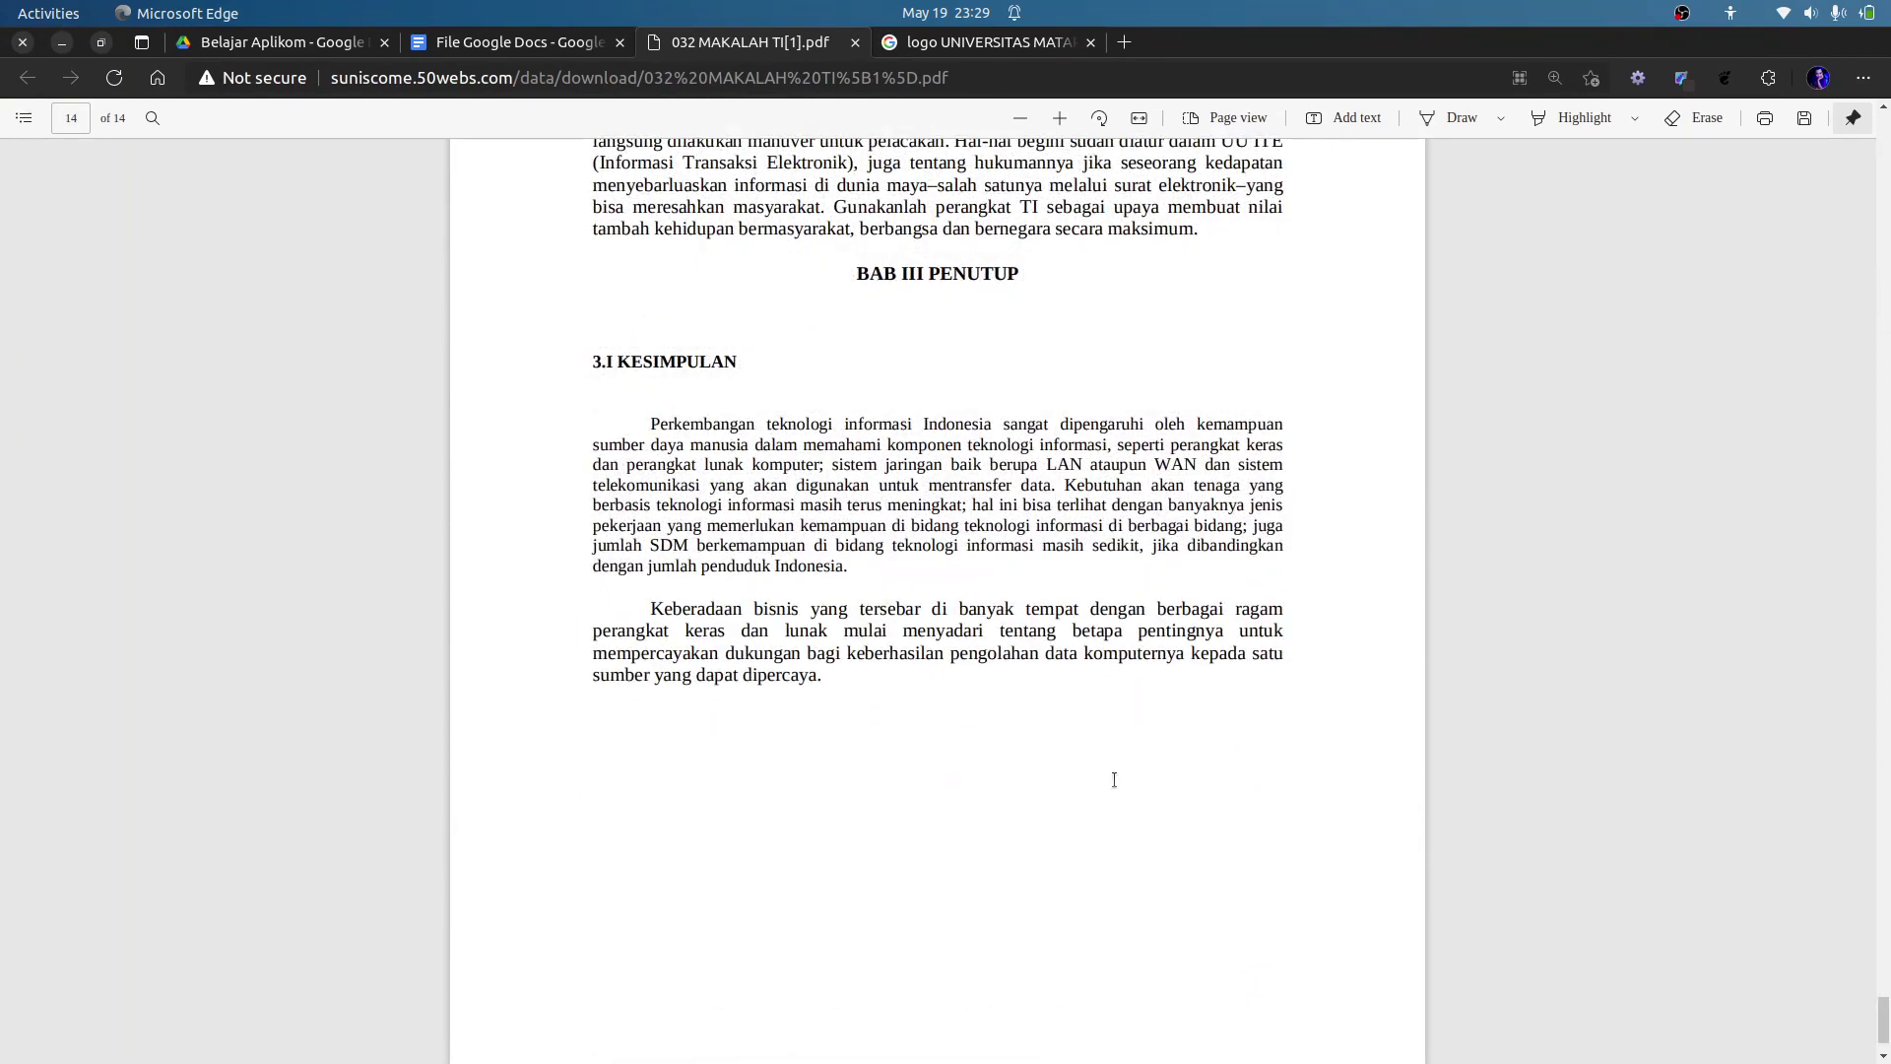
left_click(849, 683, "shift")
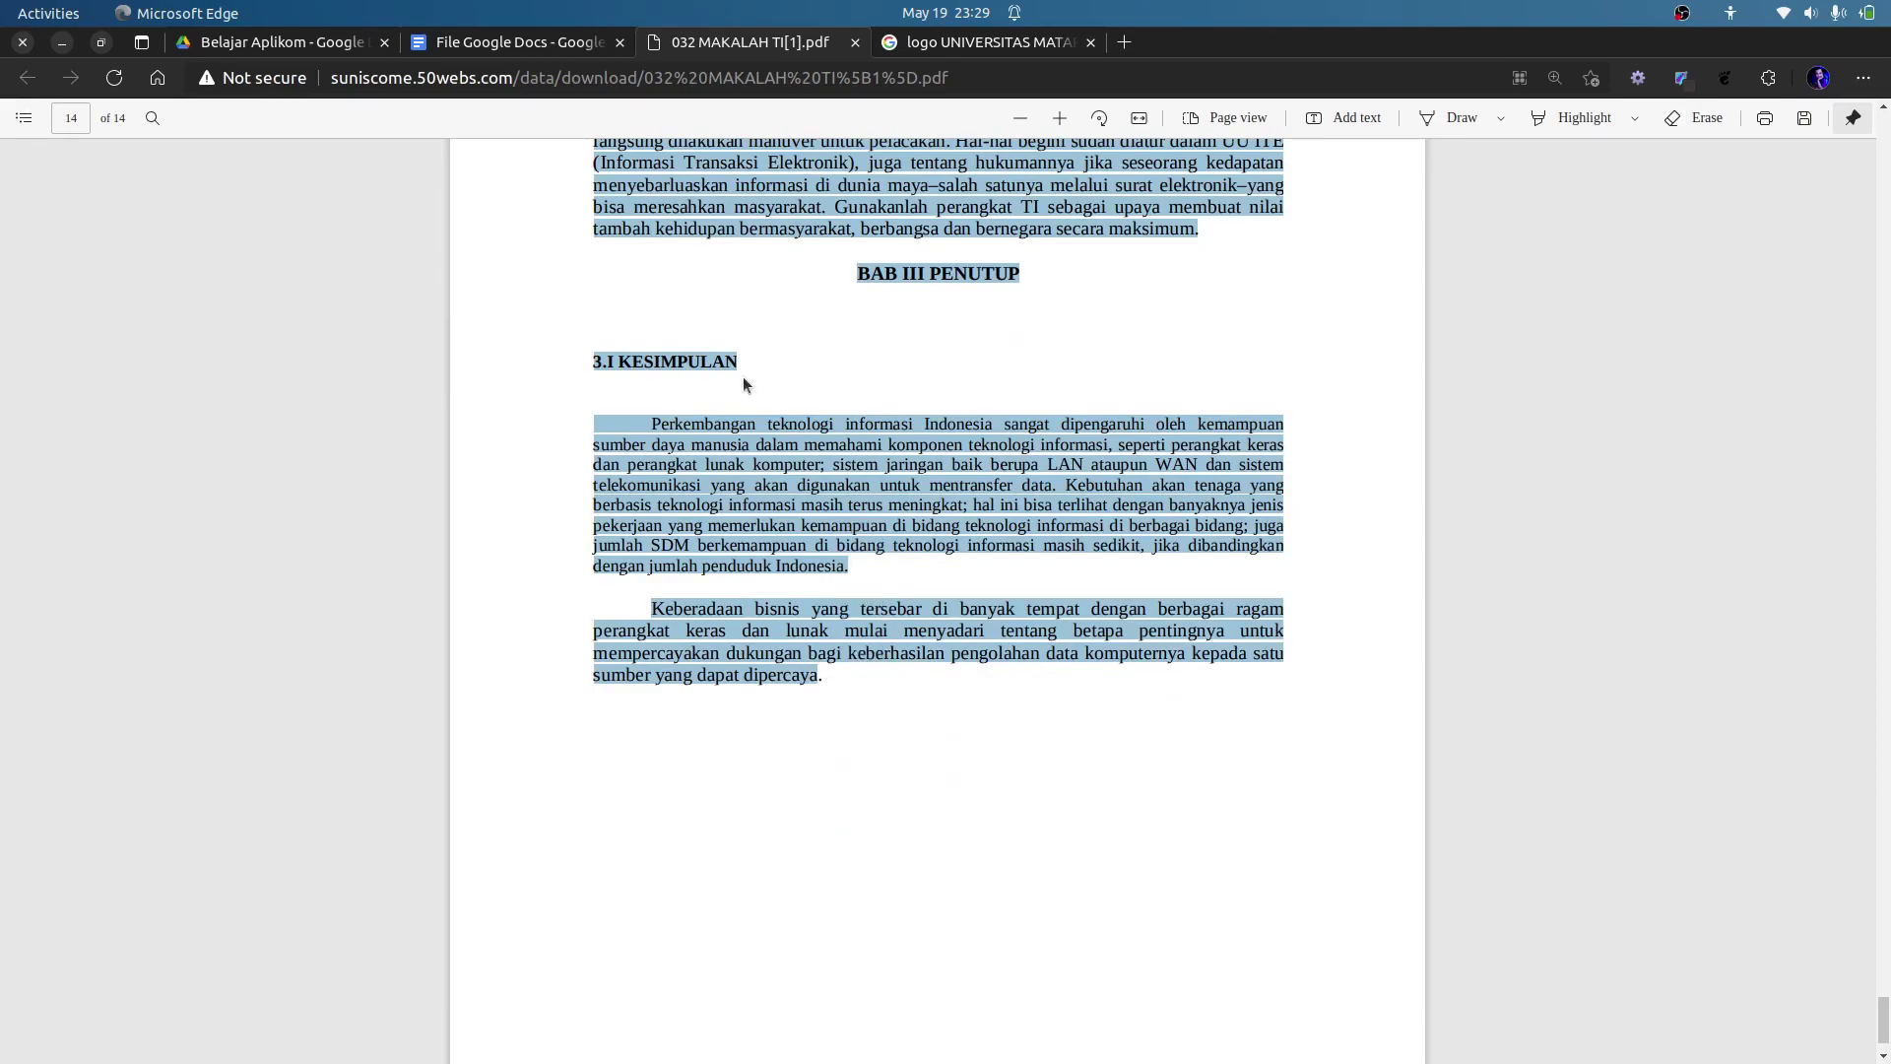
left_click(517, 42)
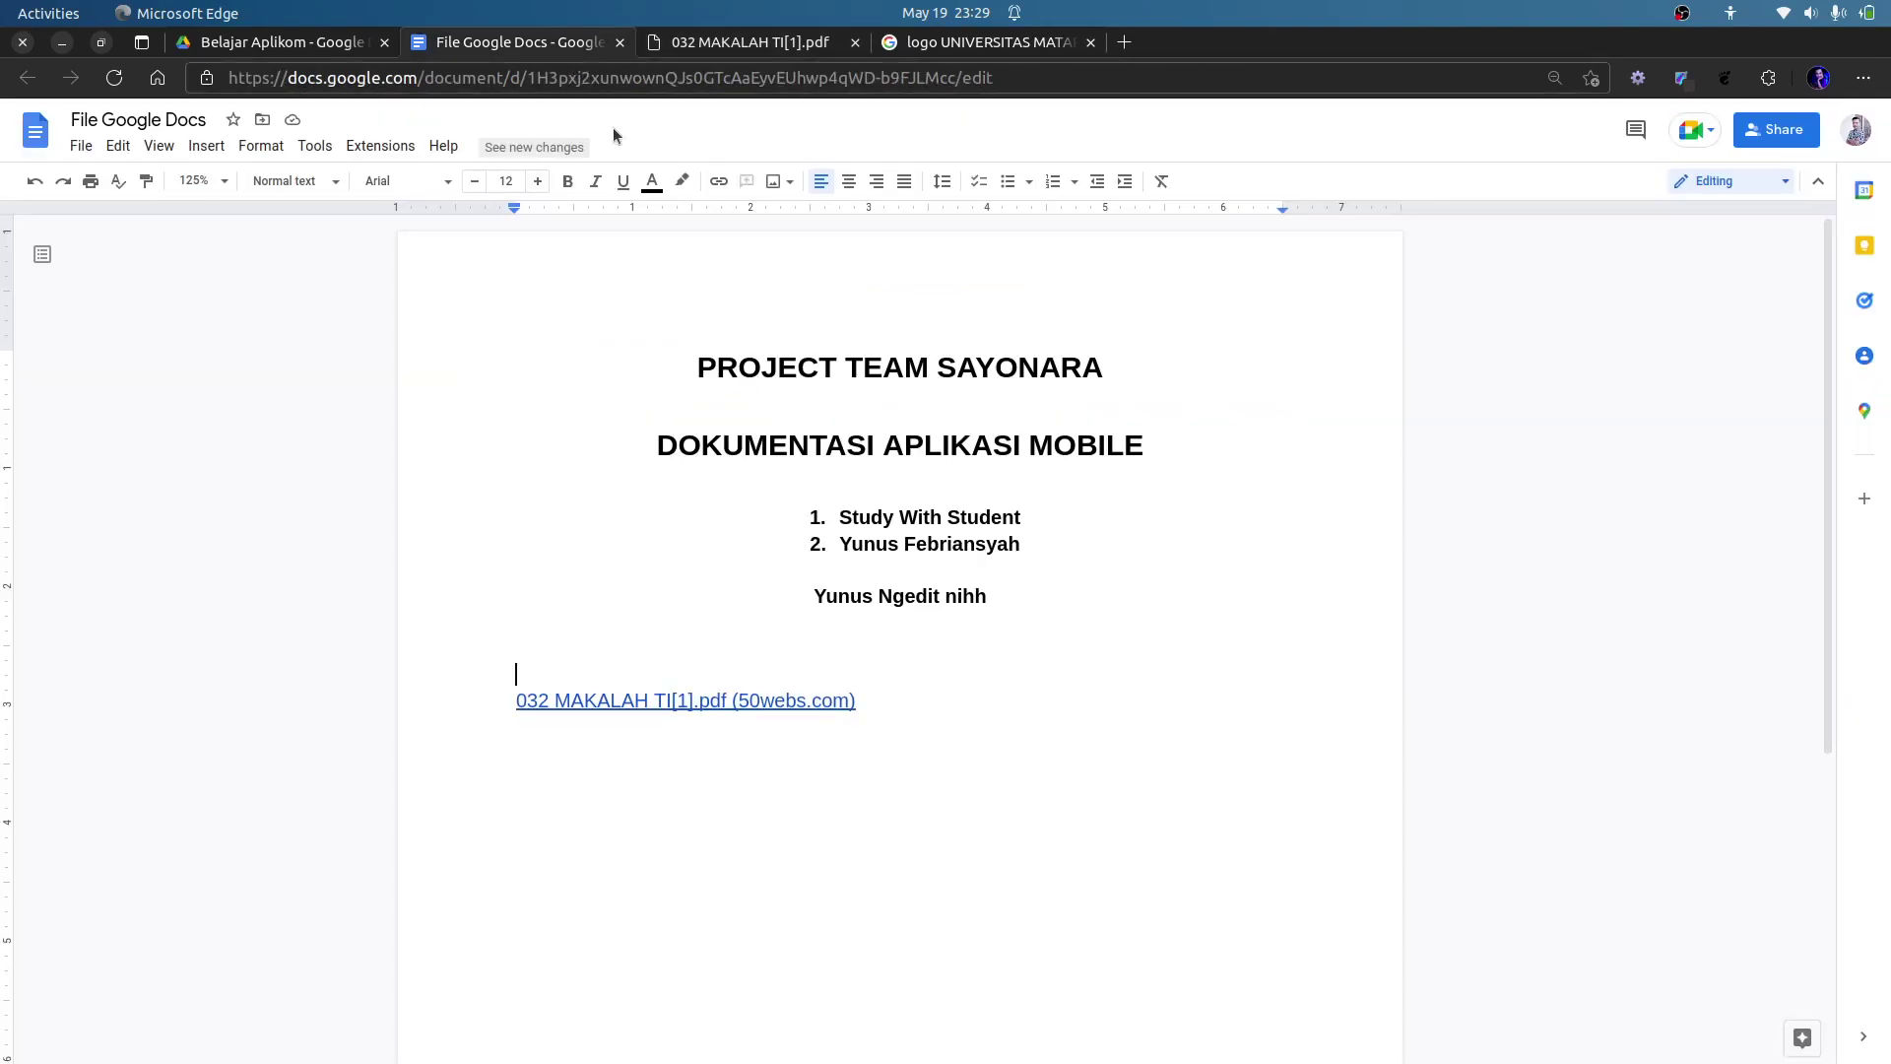
left_click(548, 651)
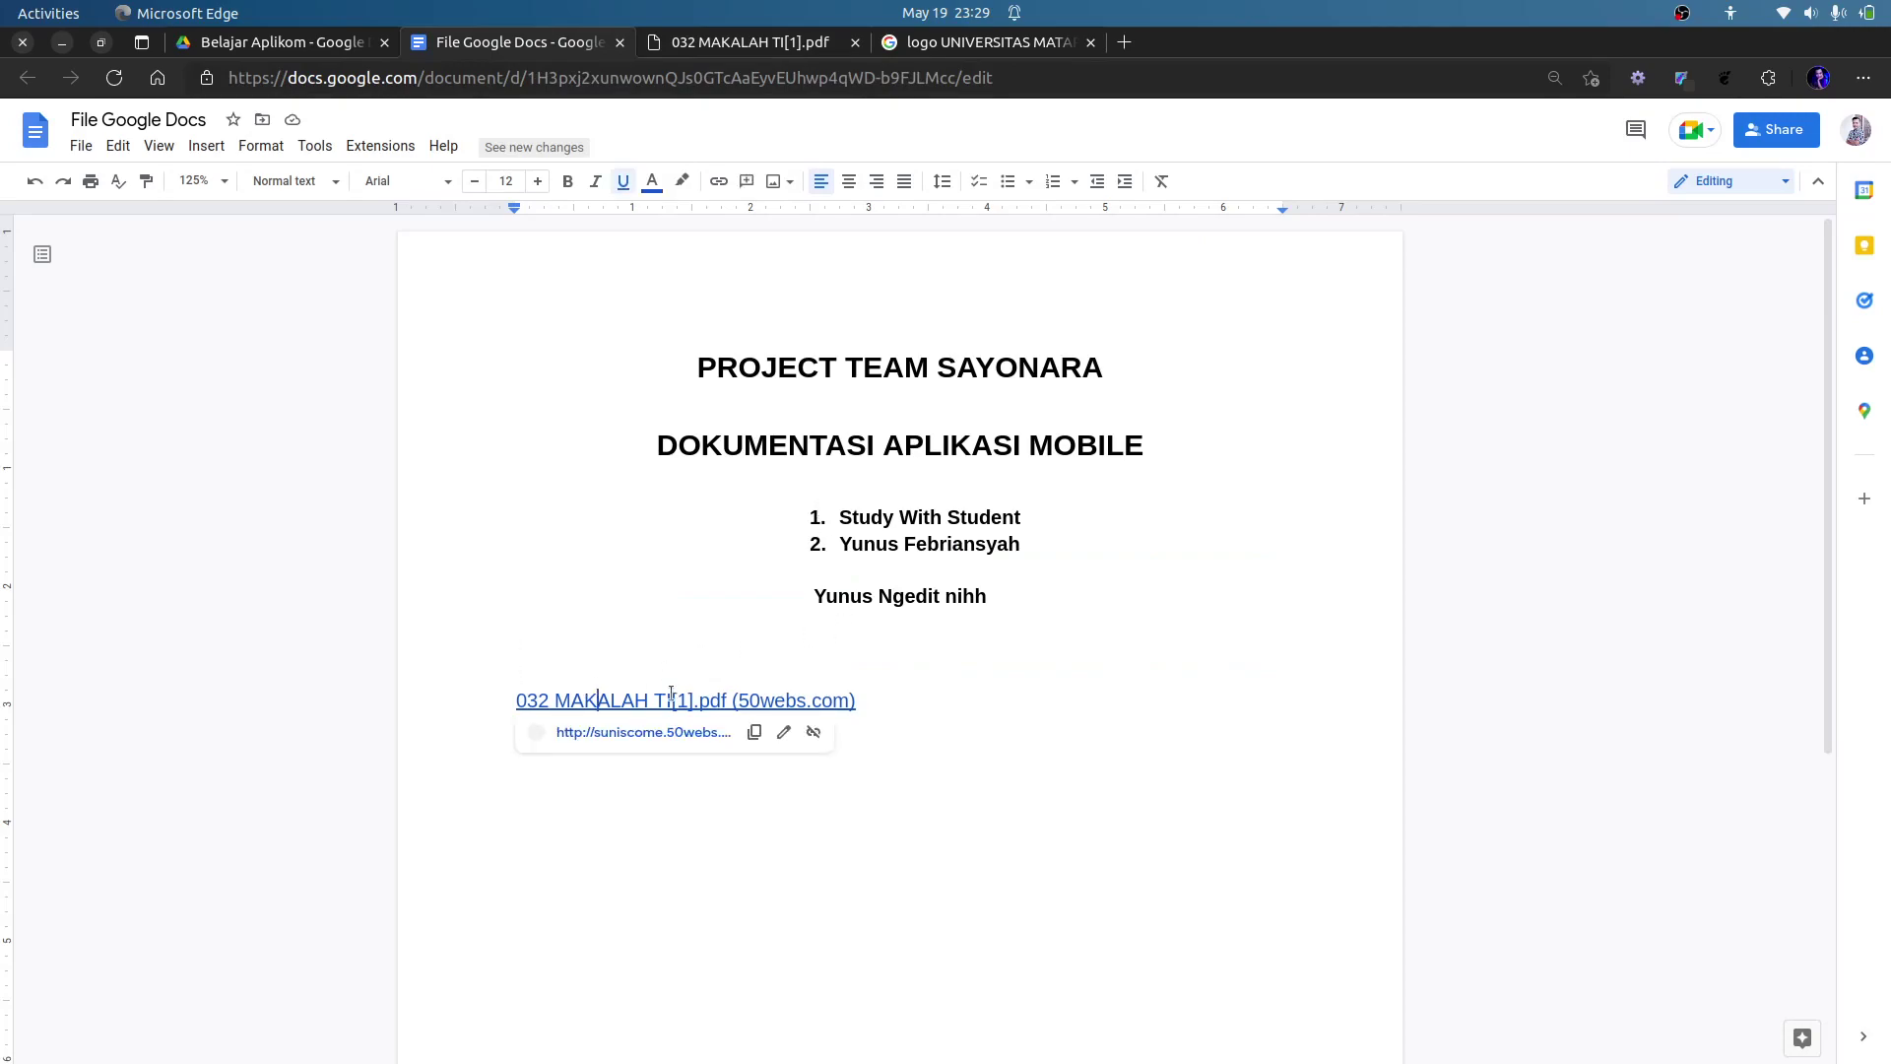
left_click(711, 42)
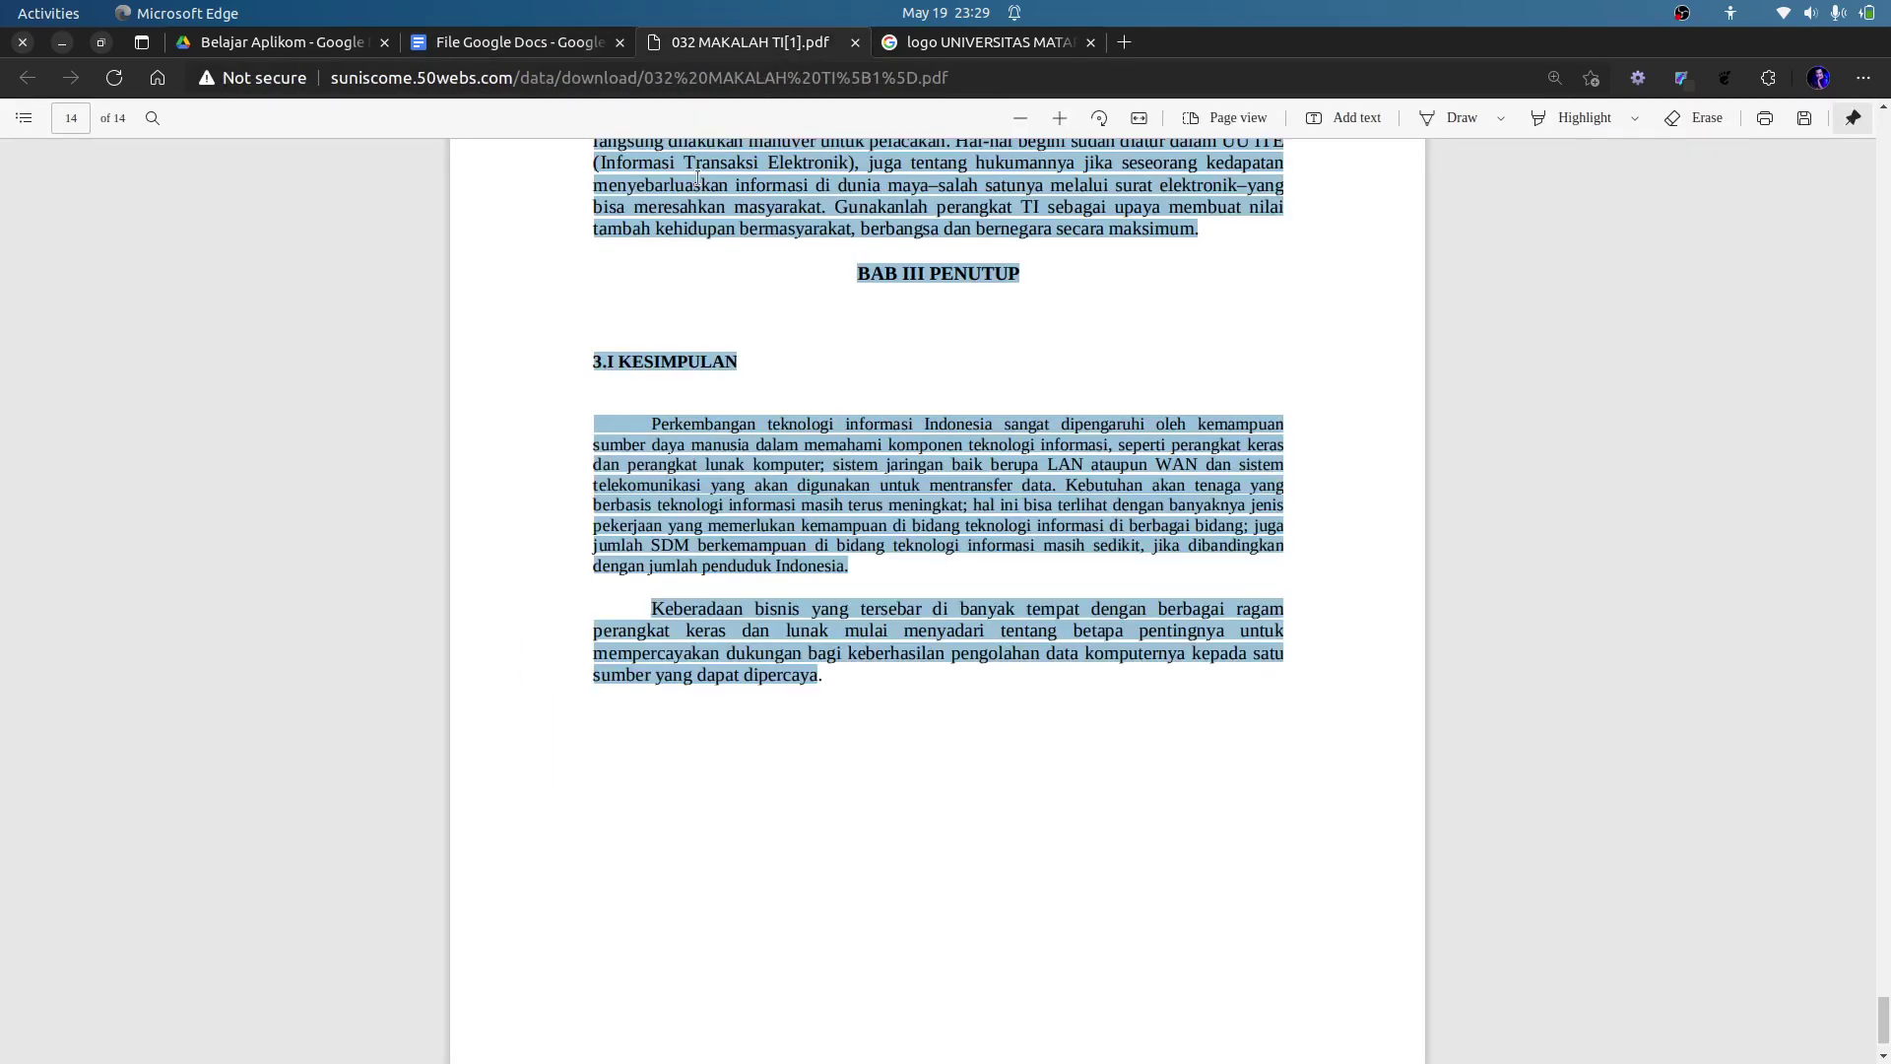
In the Google Docs document, delete the headings, numbered list and other text above the PDF link.
left_click(550, 41)
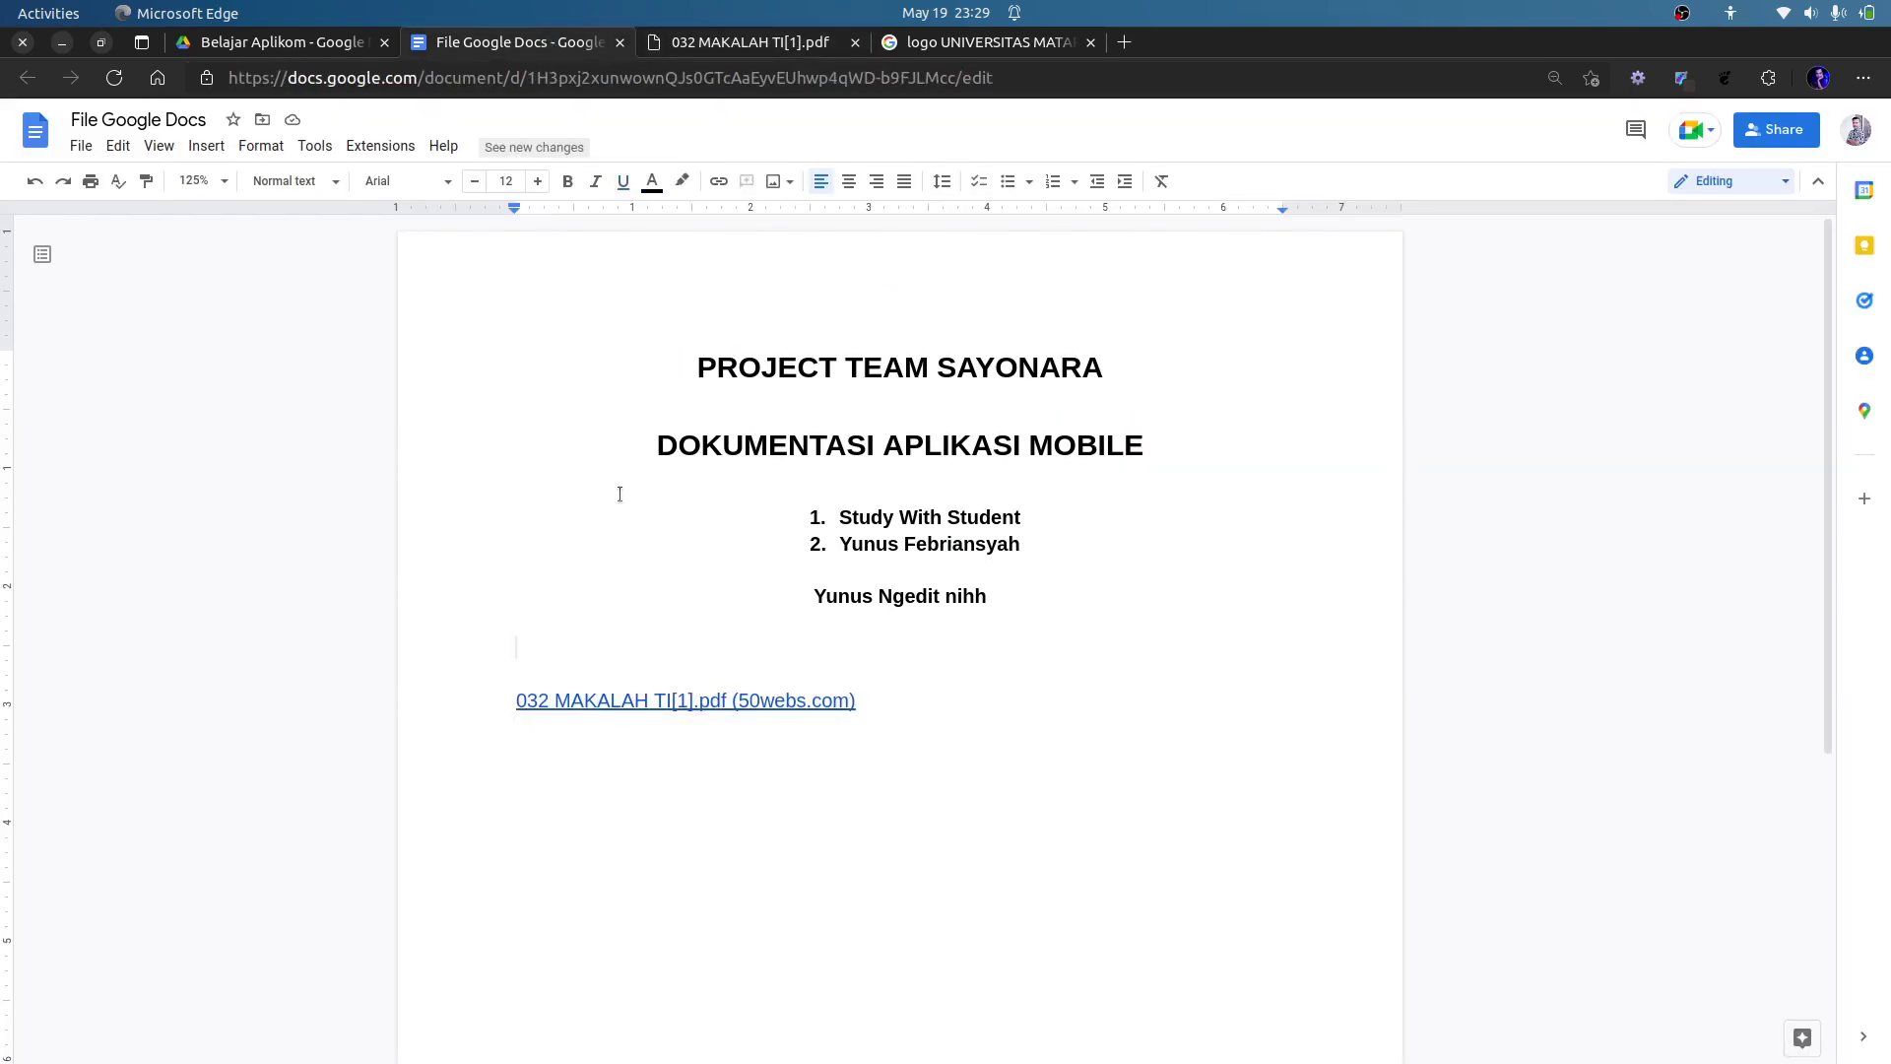
left_click(515, 354, "shift")
key("BackSpace")
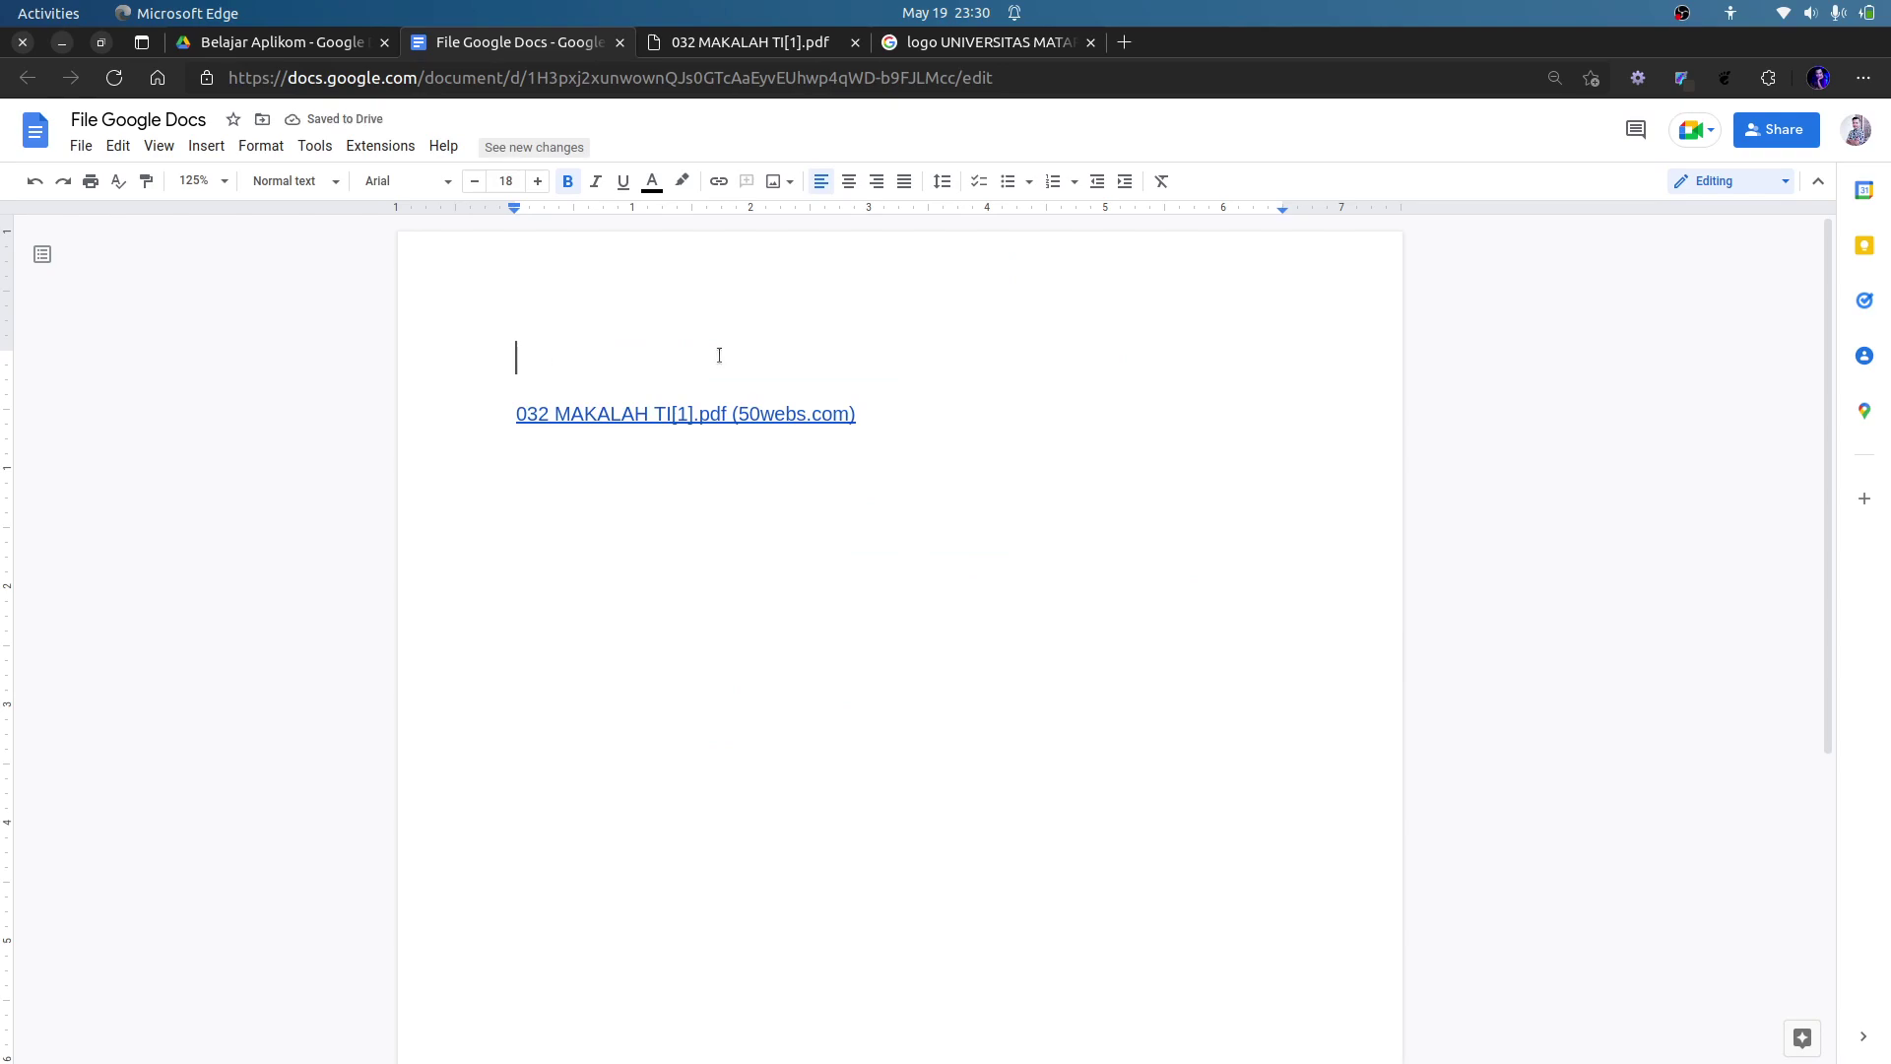
Paste the copied paper text above the PDF link and look over the pasted pages back to the first one.
type("dipengaruhi oleh kemampuan sumber daya manusia dalam memahami komponen teknologi informasi, seperti perangkat keras dan perangkat lunak komputer; sistem jaringan baik berupa LAN ataupun WAN dan sistem telekomunikasi yang akan digunakan untuk mentransfer data. Kebutuhan akan tenaga yang berbasis teknologi informasi masih terus meningkat; hal ini bisa terlihat dengan banyaknya jenis pekerjaan yang memerlukan kemampuan di bidang teknologi informasi di berbagai bidang; juga jumlah SDM berkemampuan di bidang teknologi informasi masih sedikit, jika dibandingkan dengan jumlah penduduk Indonesia. Keberadaan bisnis yang tersebar di banyak tempat dengan berbagai ragam perangkat keras dan lunak mulai menyadari tentang betapa pentingnya untuk mempercayakan dukungan bagi keberhasilan pengolahan data komputernya kepada satu sumber yang dapat dipercaya")
scroll(803, 449, "up", 20)
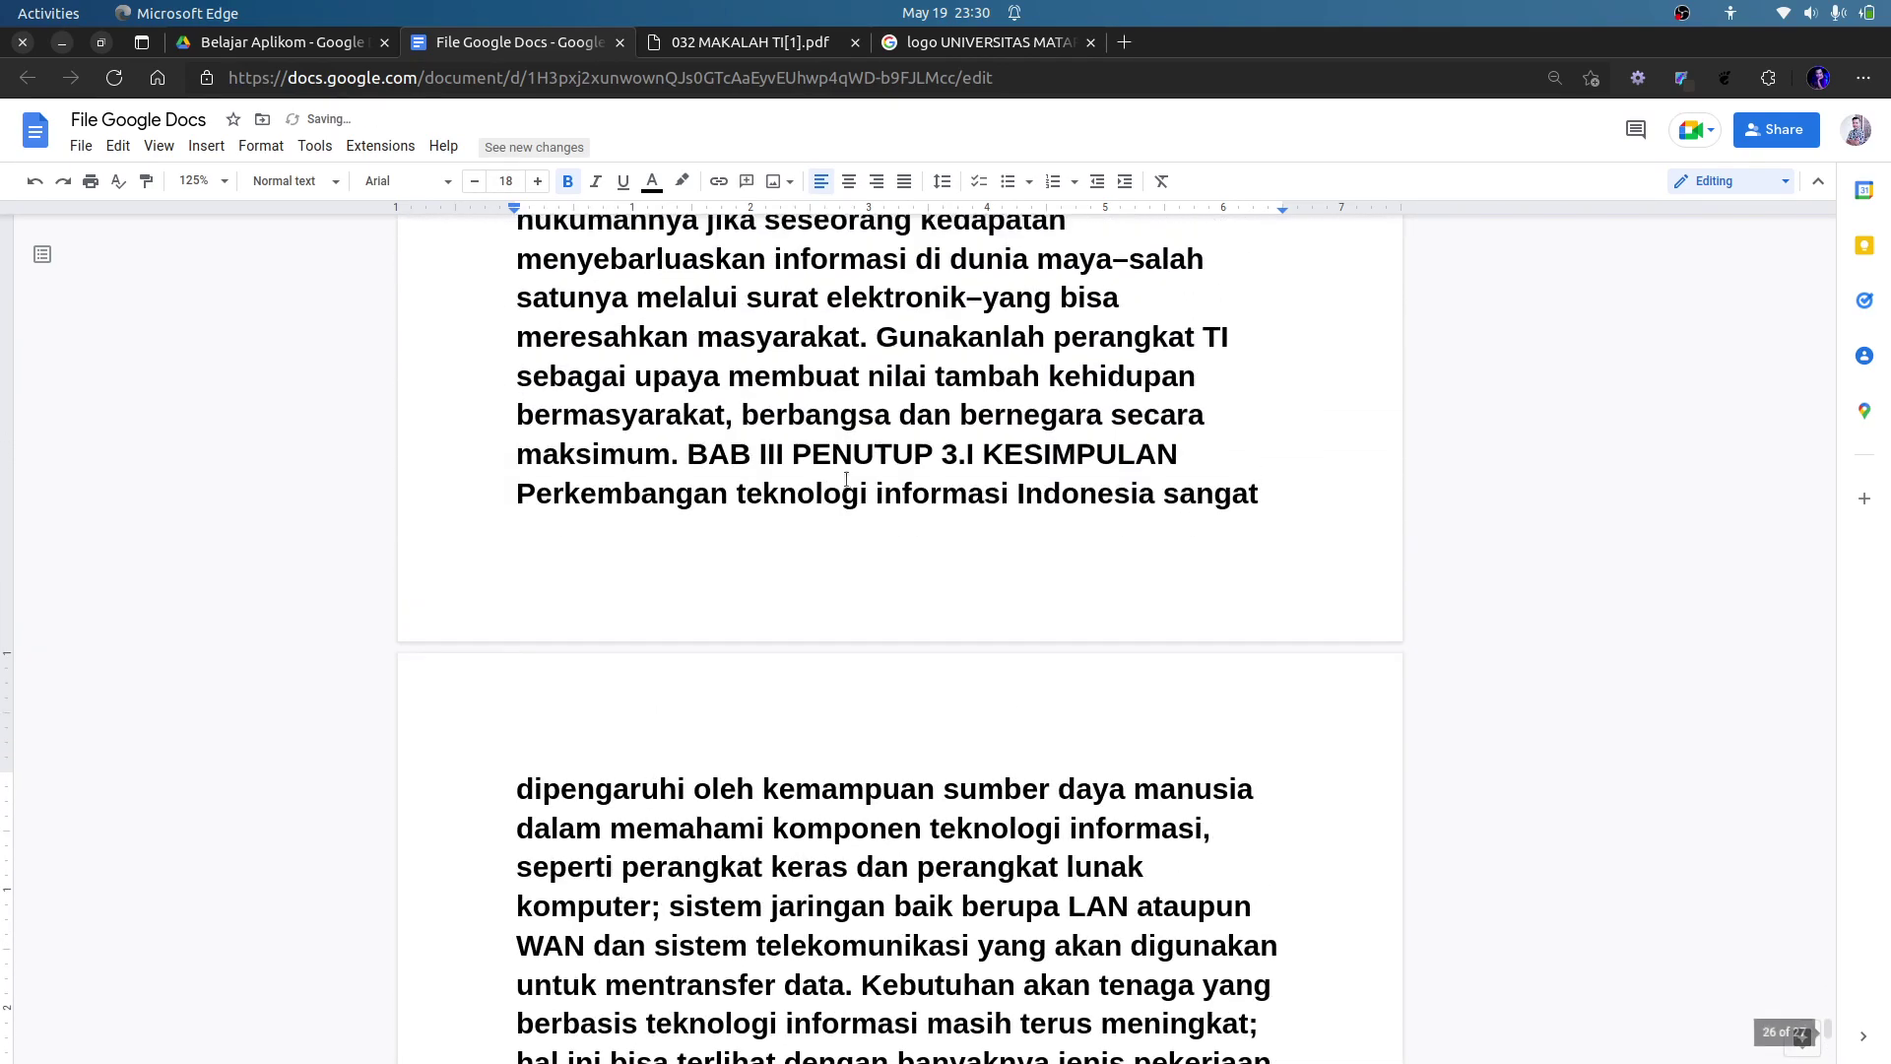
scroll(860, 455, "up", 20)
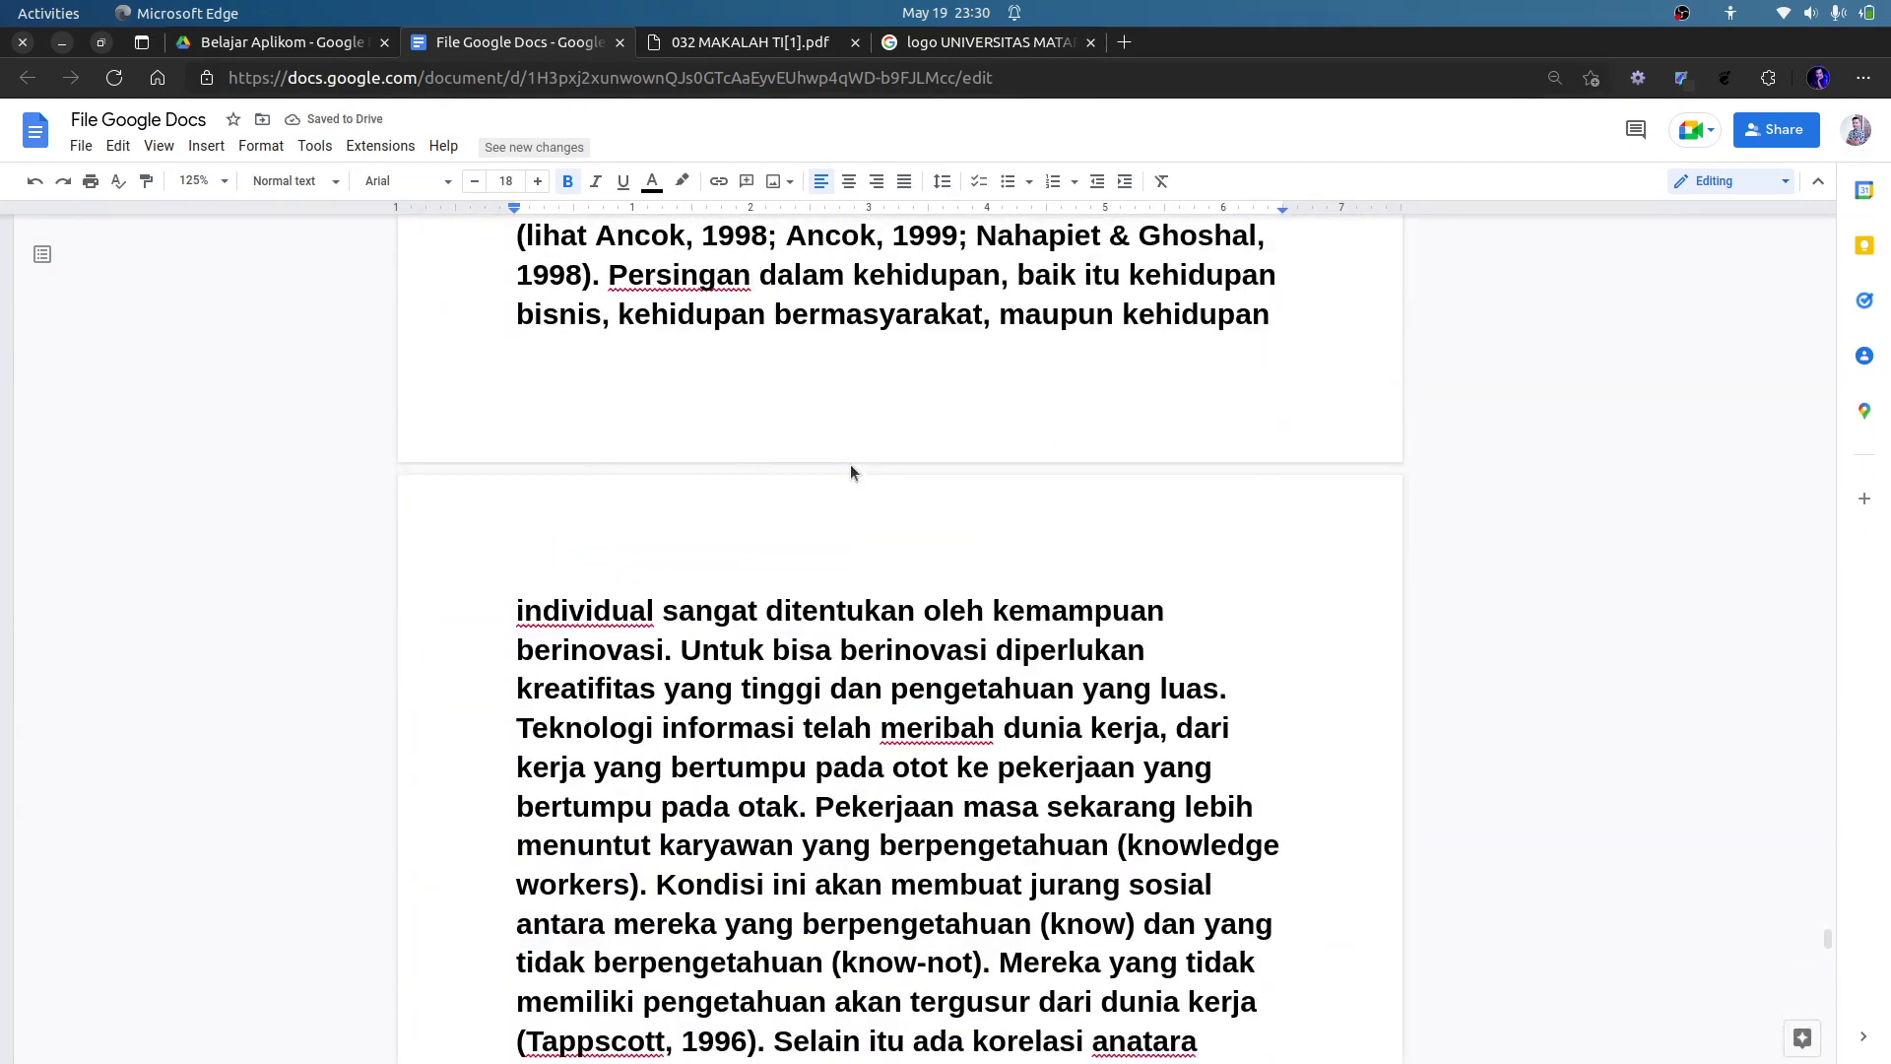
scroll(849, 463, "down", 1)
left_click_drag(1834, 961, 1832, 225)
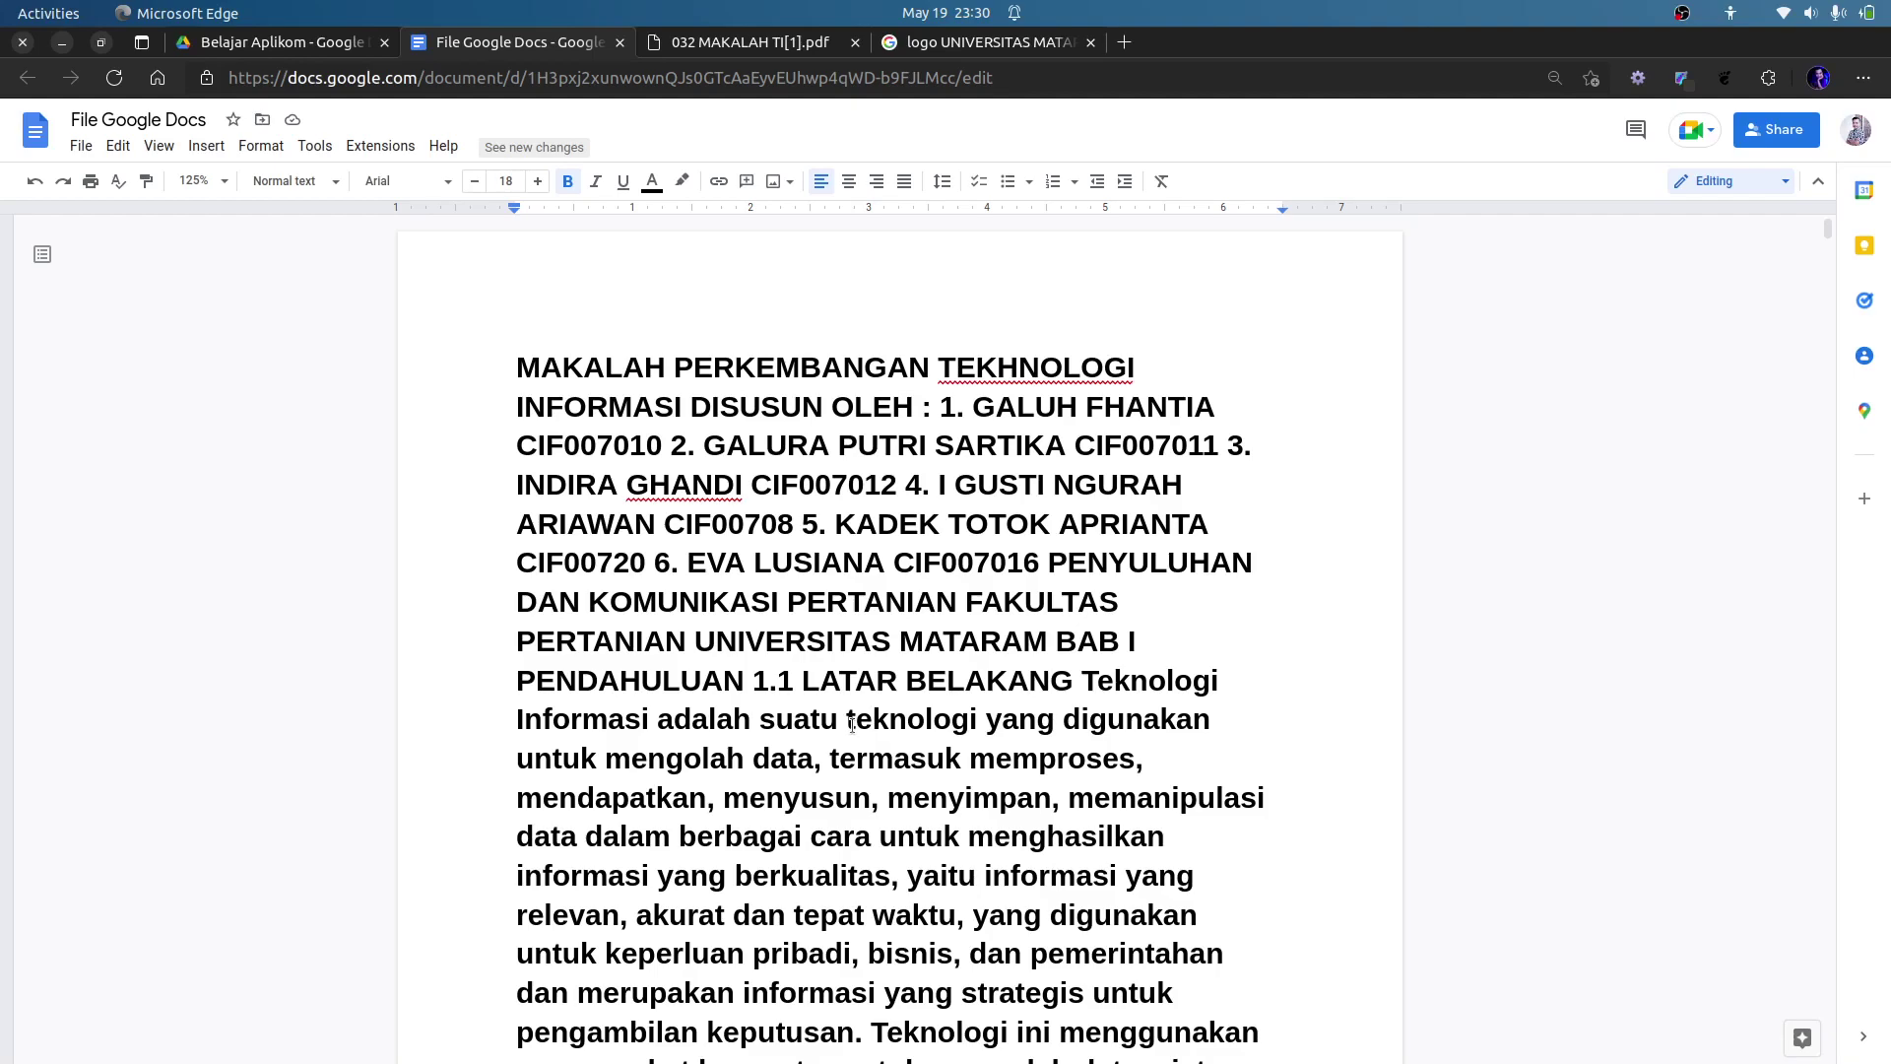
Select the entire pasted paper text, excluding the PDF link, and set its font to Times New Roman.
left_click(1147, 368)
left_click(517, 366)
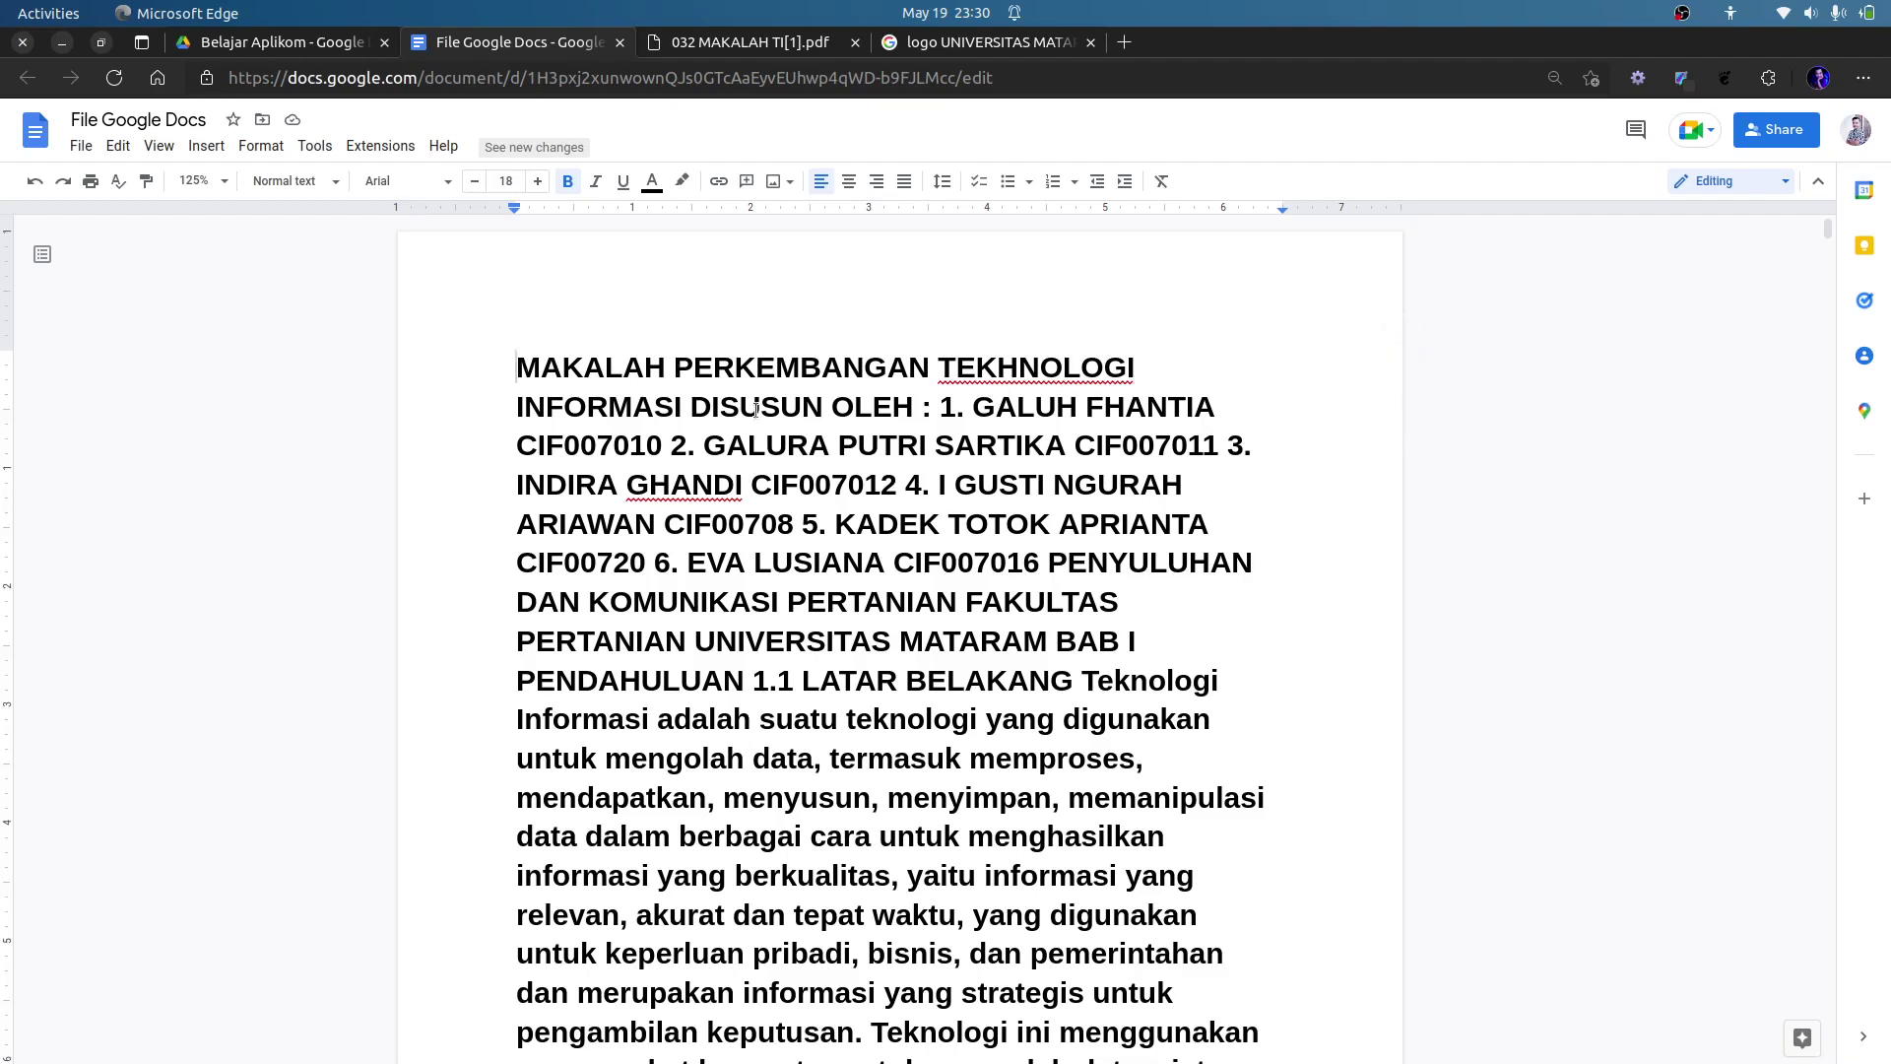
scroll(729, 389, "down", 20)
scroll(759, 372, "down", 6)
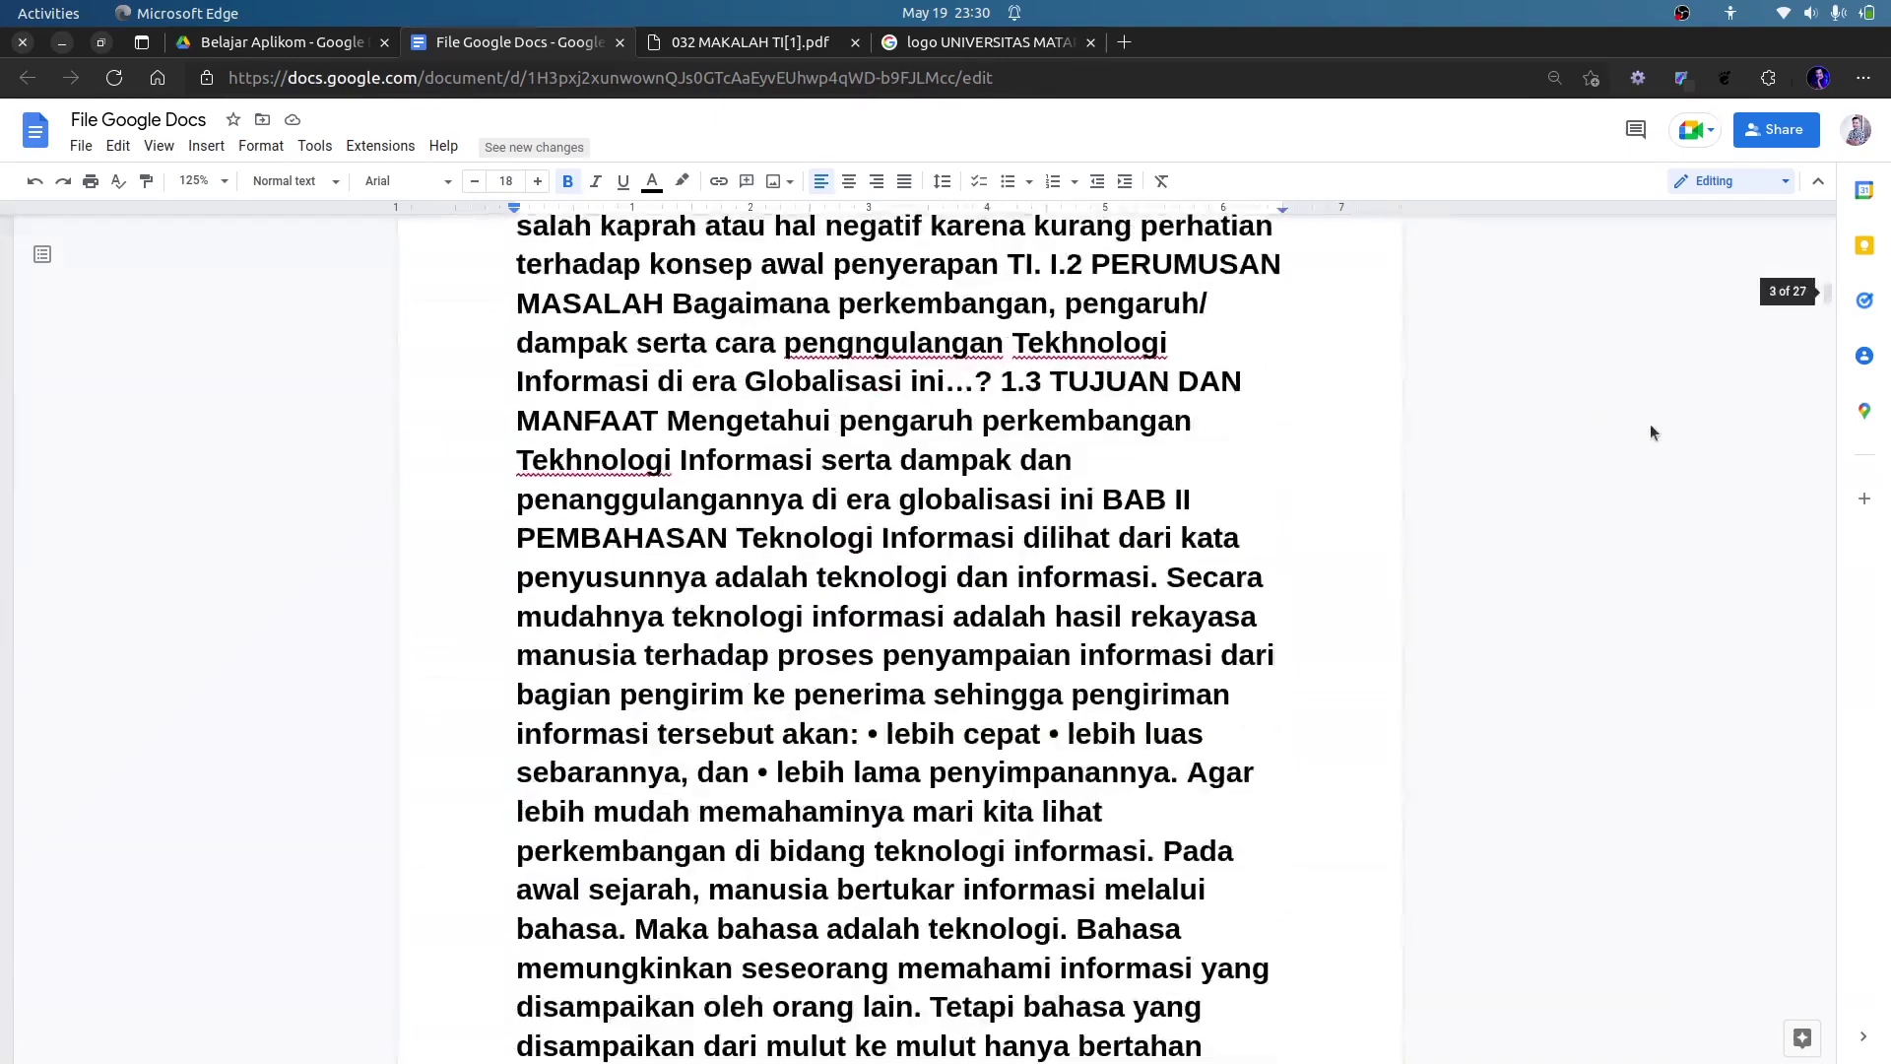
left_click_drag(1832, 301, 1845, 1042)
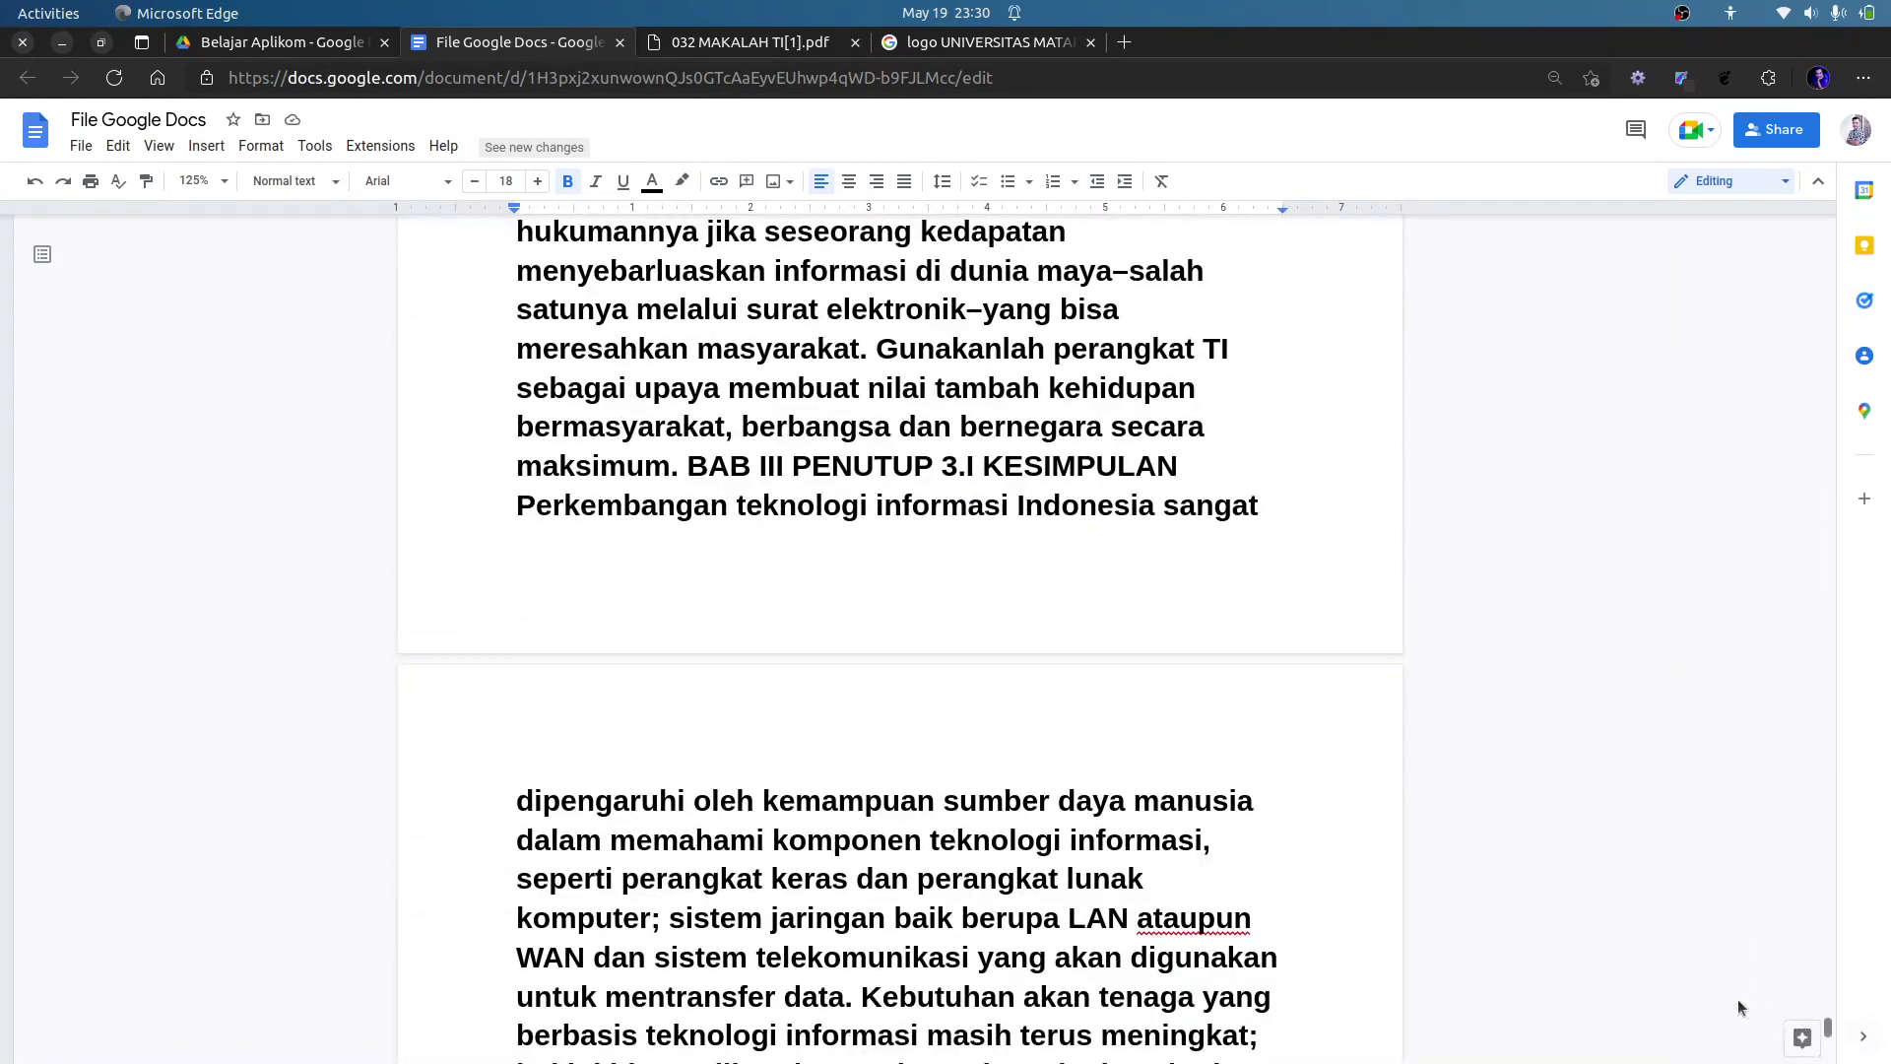
scroll(1280, 857, "down", 8)
triple_click(909, 631)
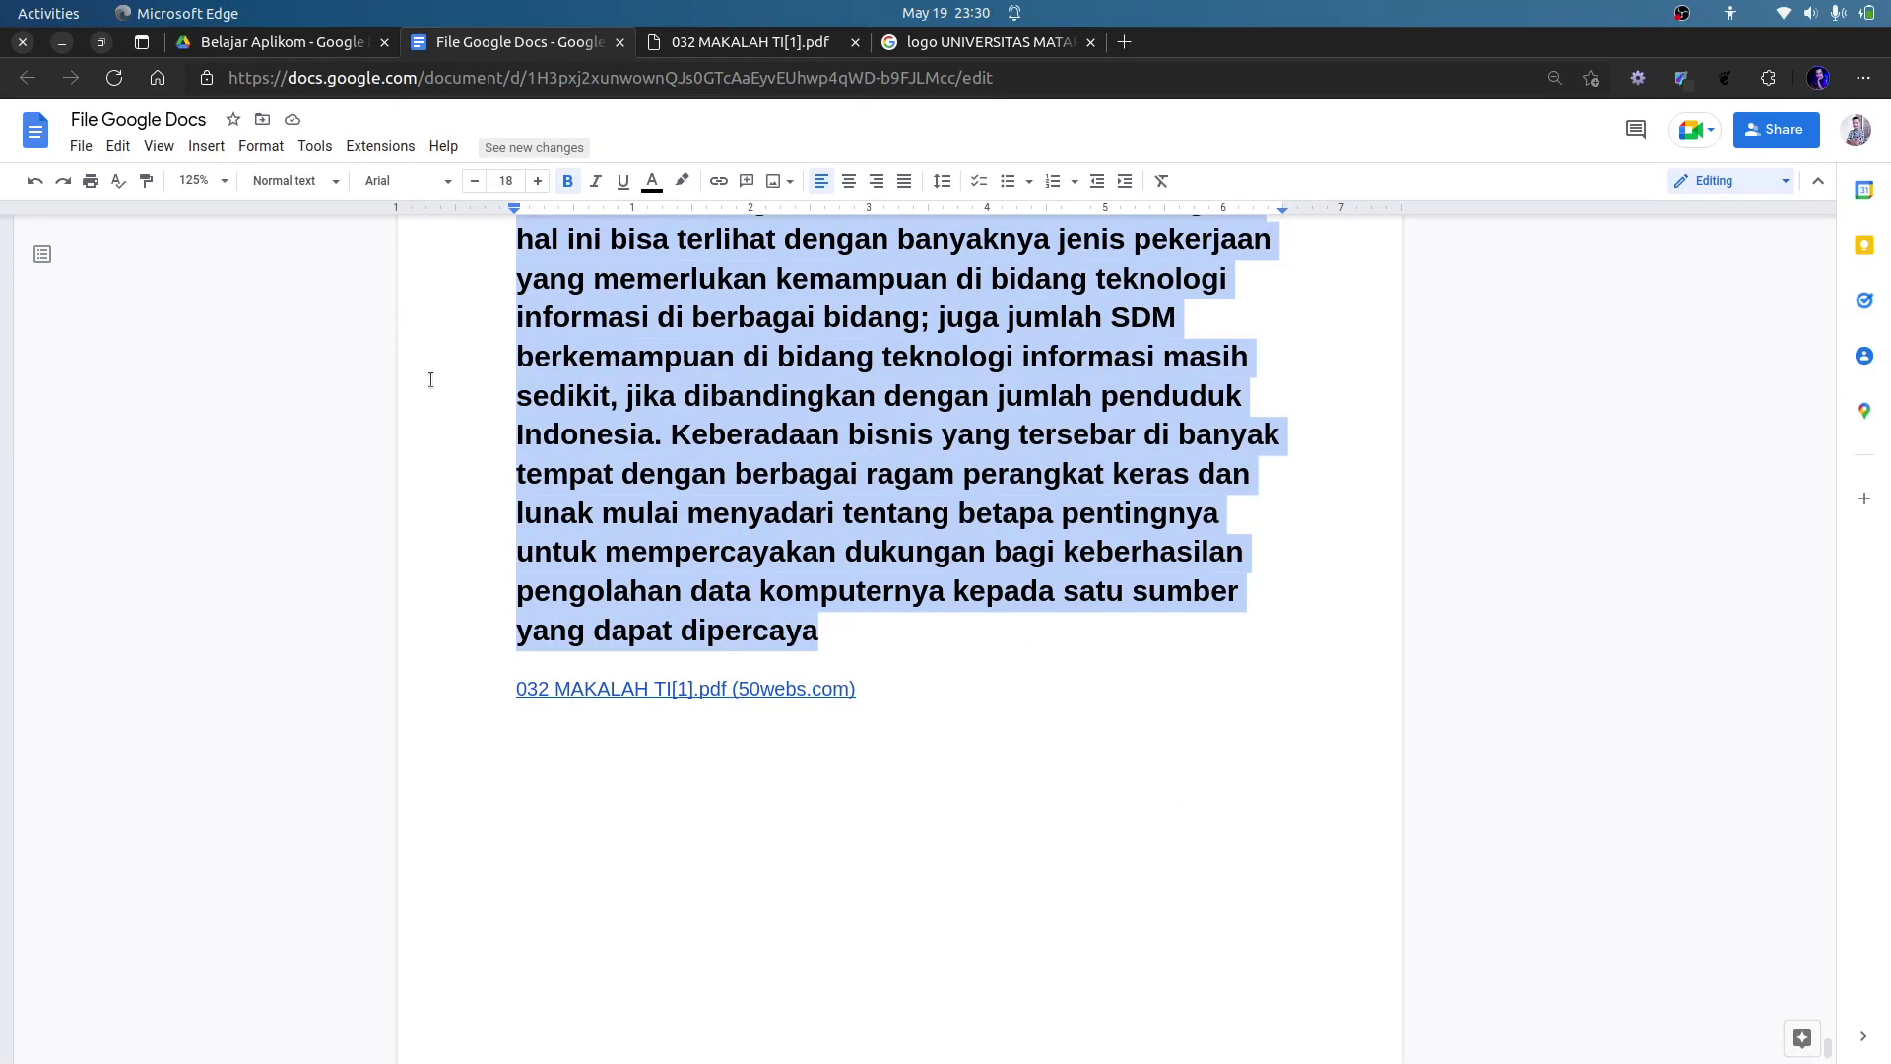
left_click(438, 183)
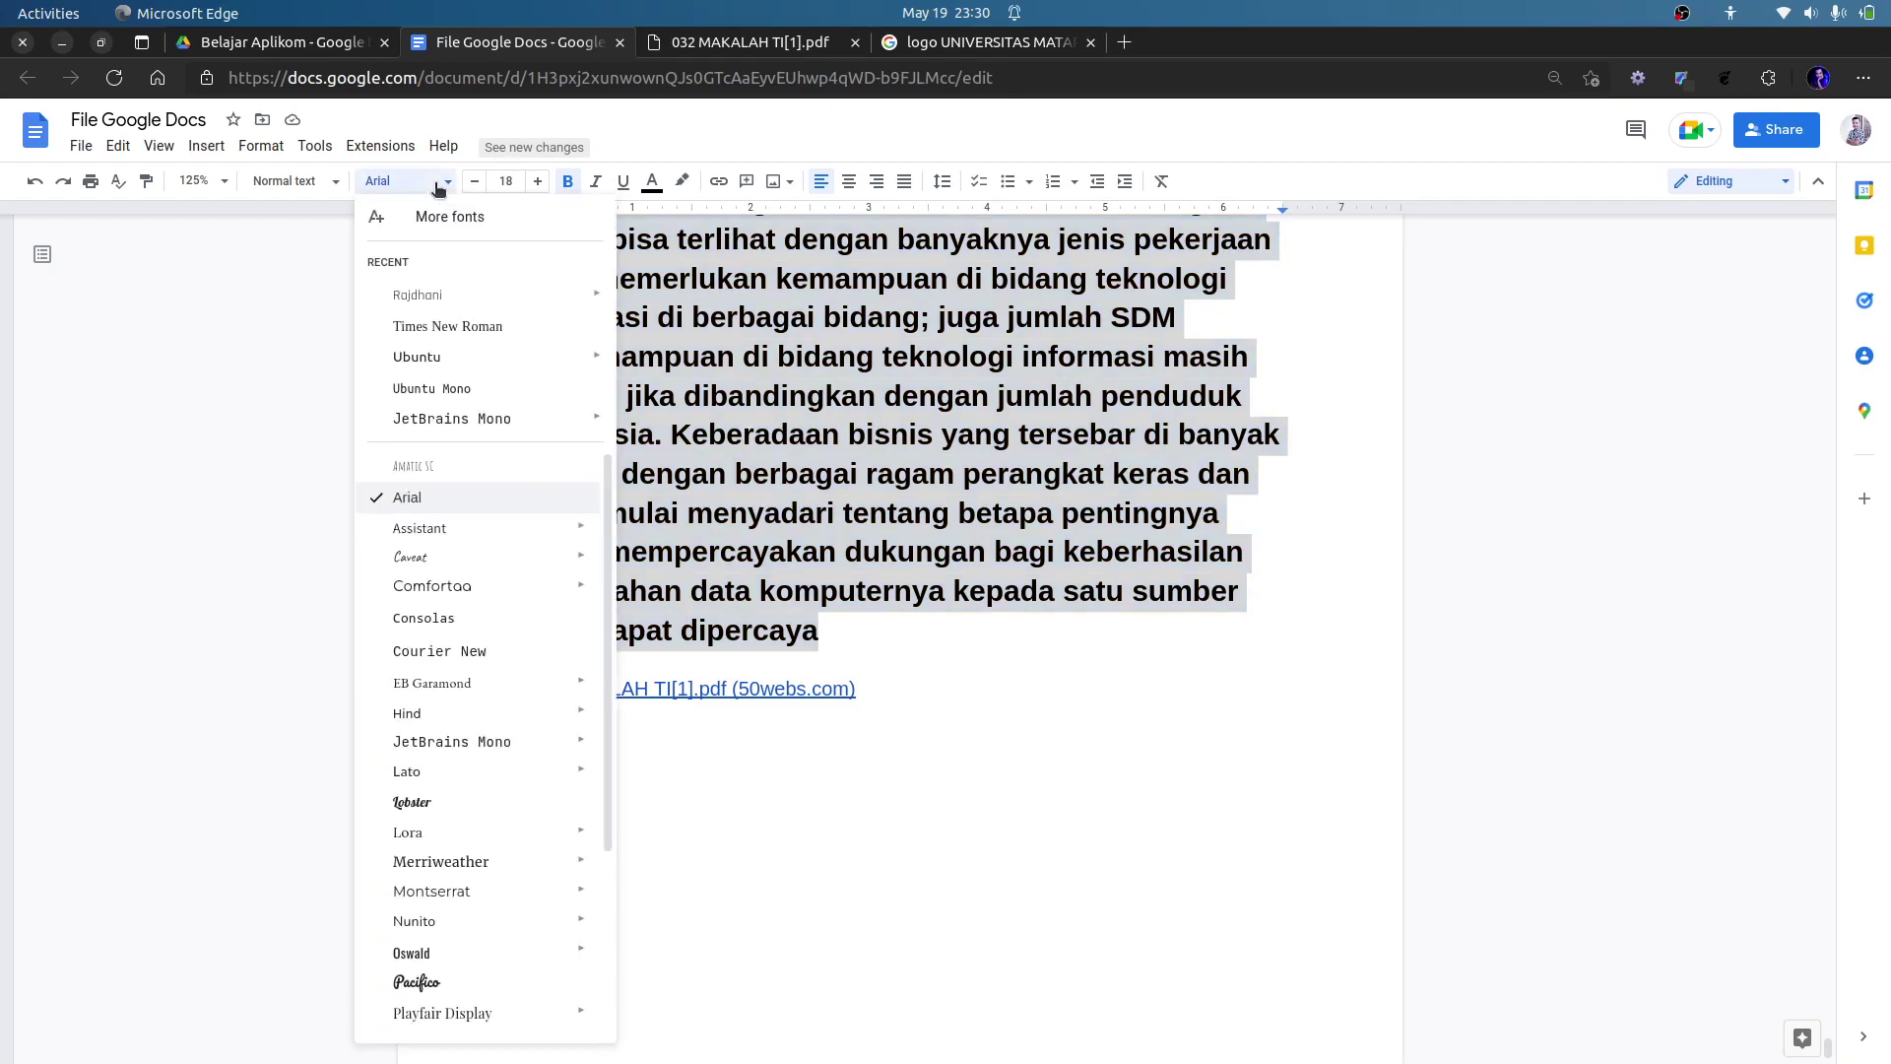
left_click(474, 328)
scroll(639, 362, "up", 1)
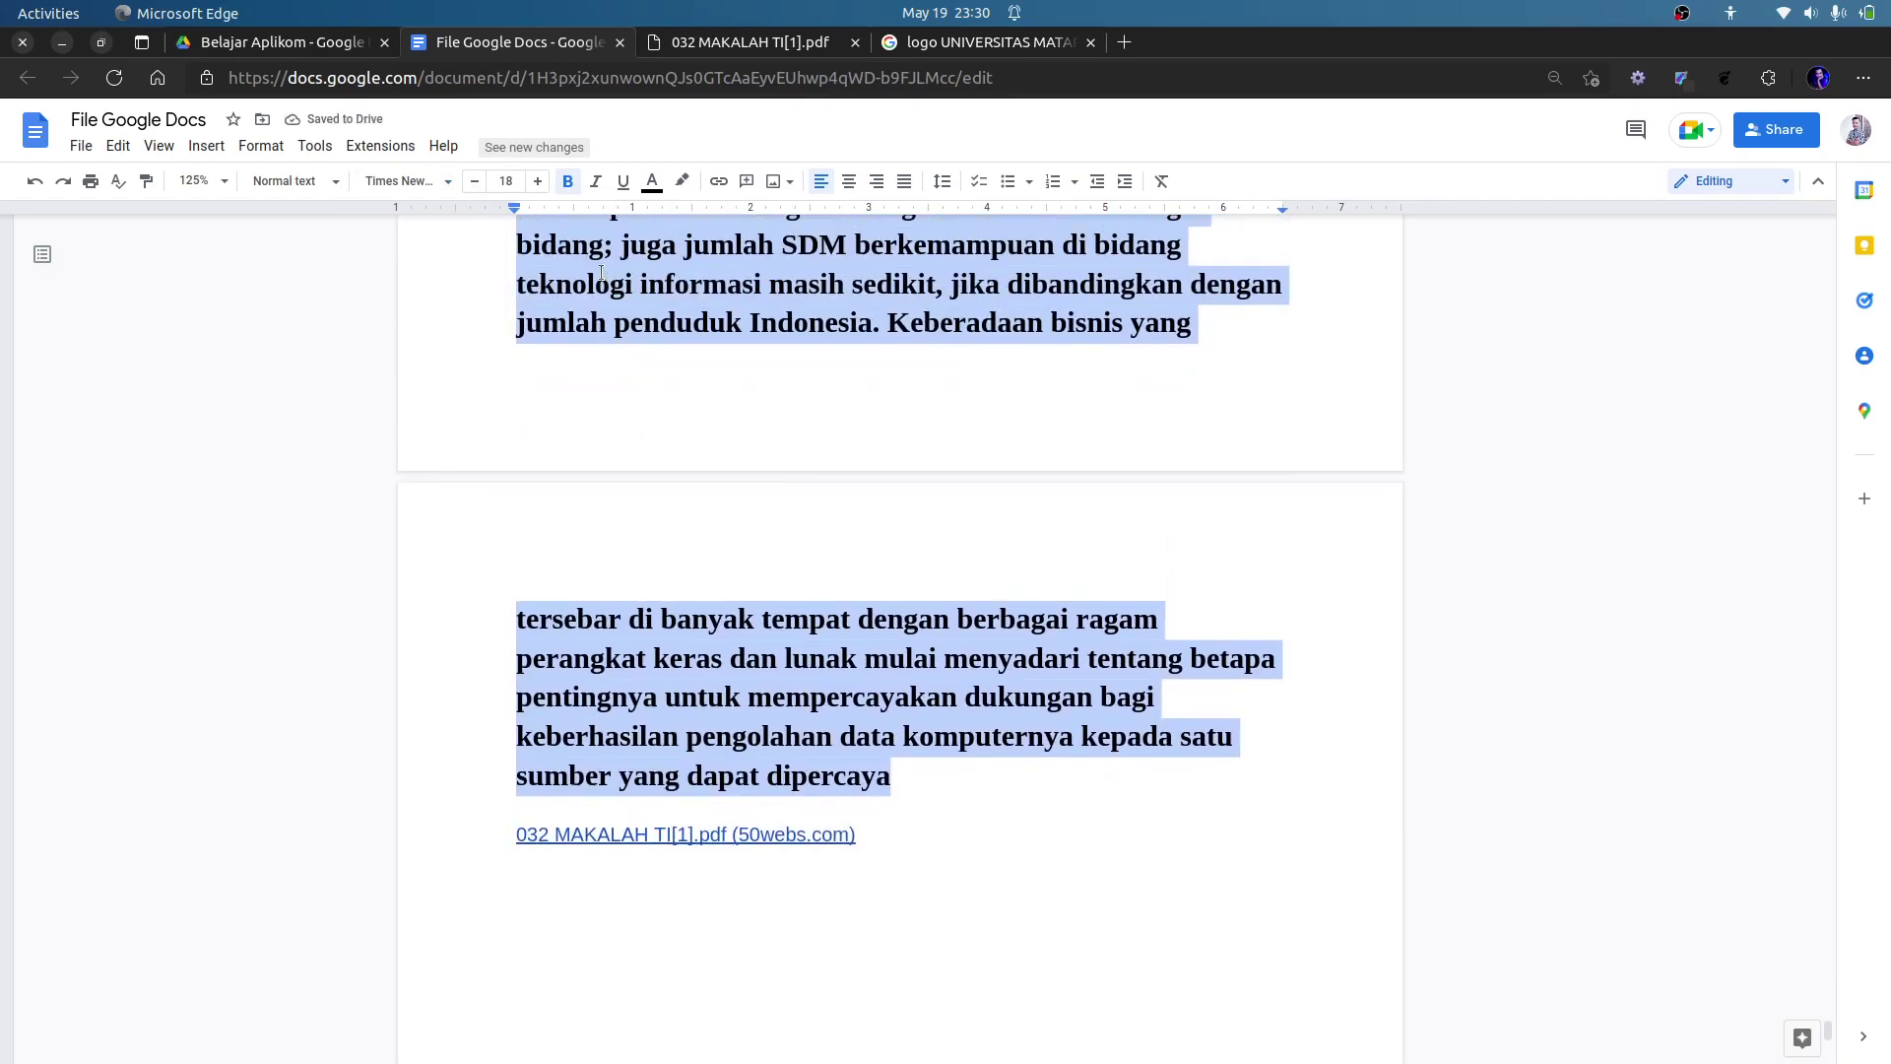
Set the pasted text's font size to 12 and remove its bold formatting.
left_click(495, 181)
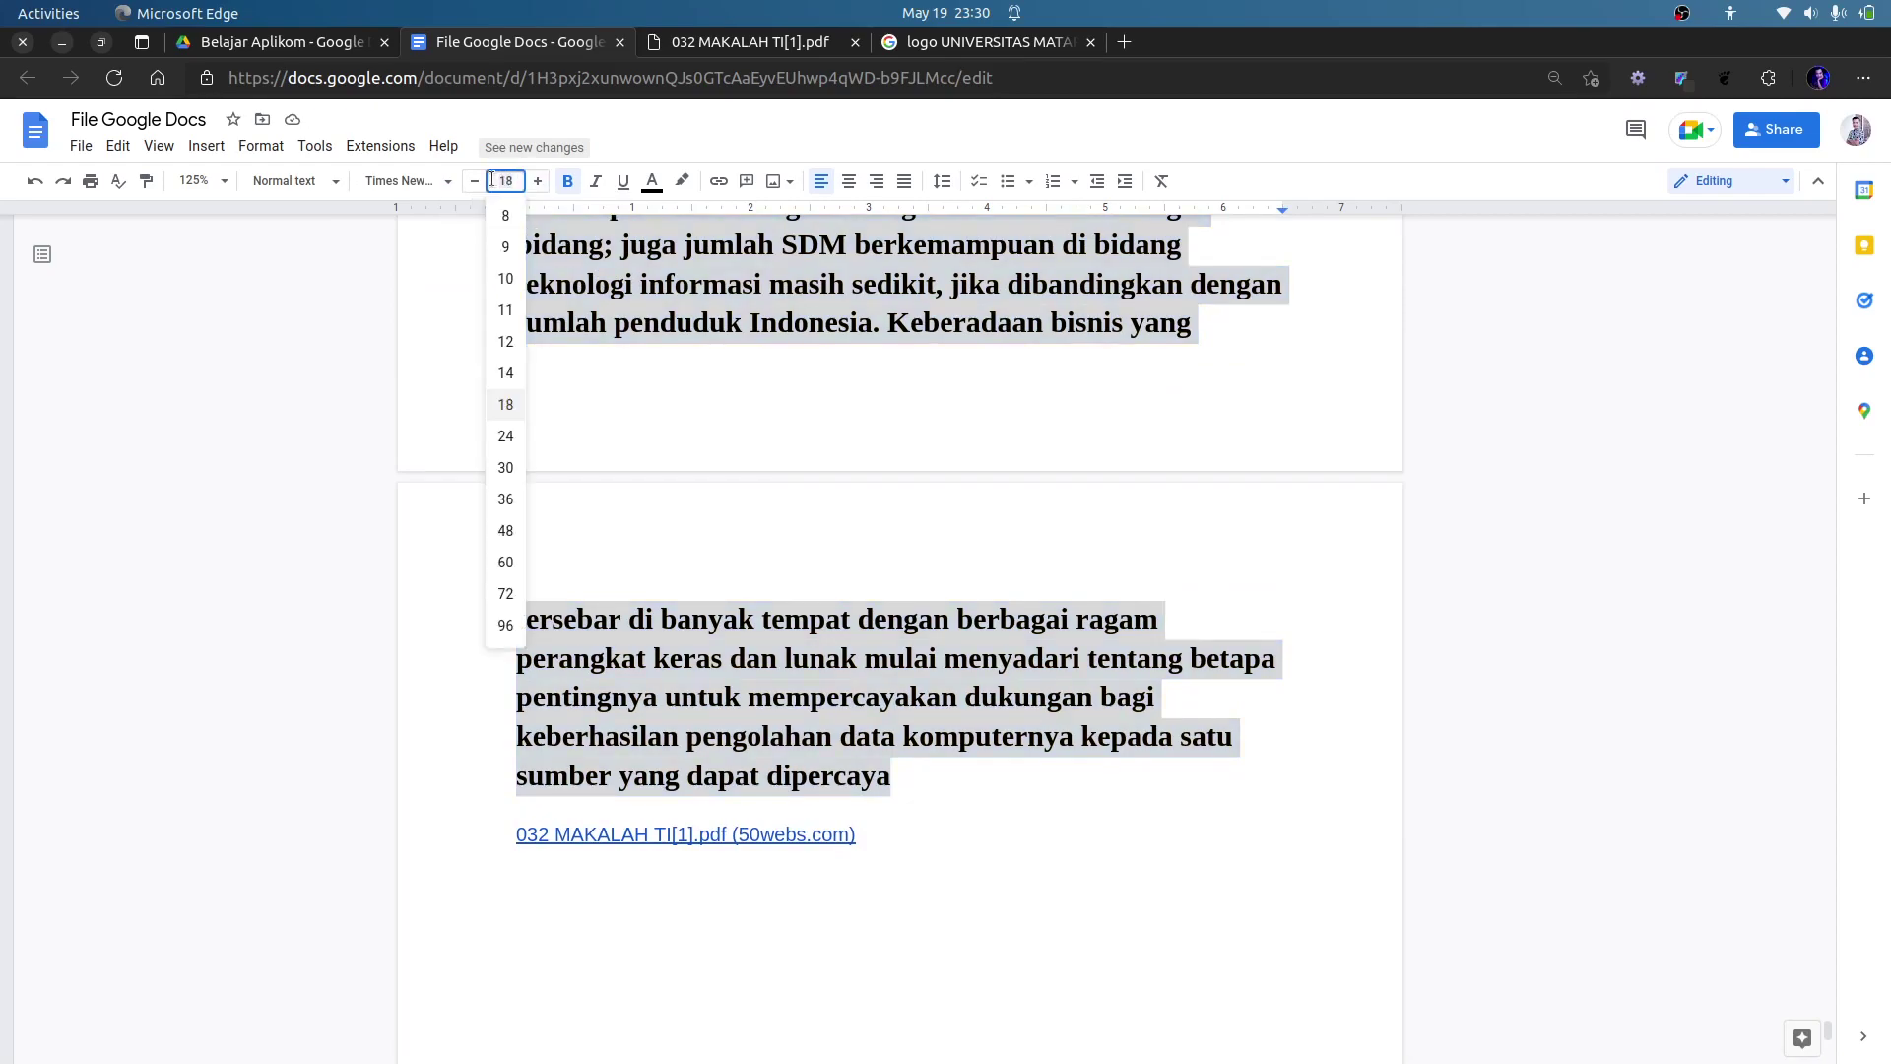
type("12")
key("Return")
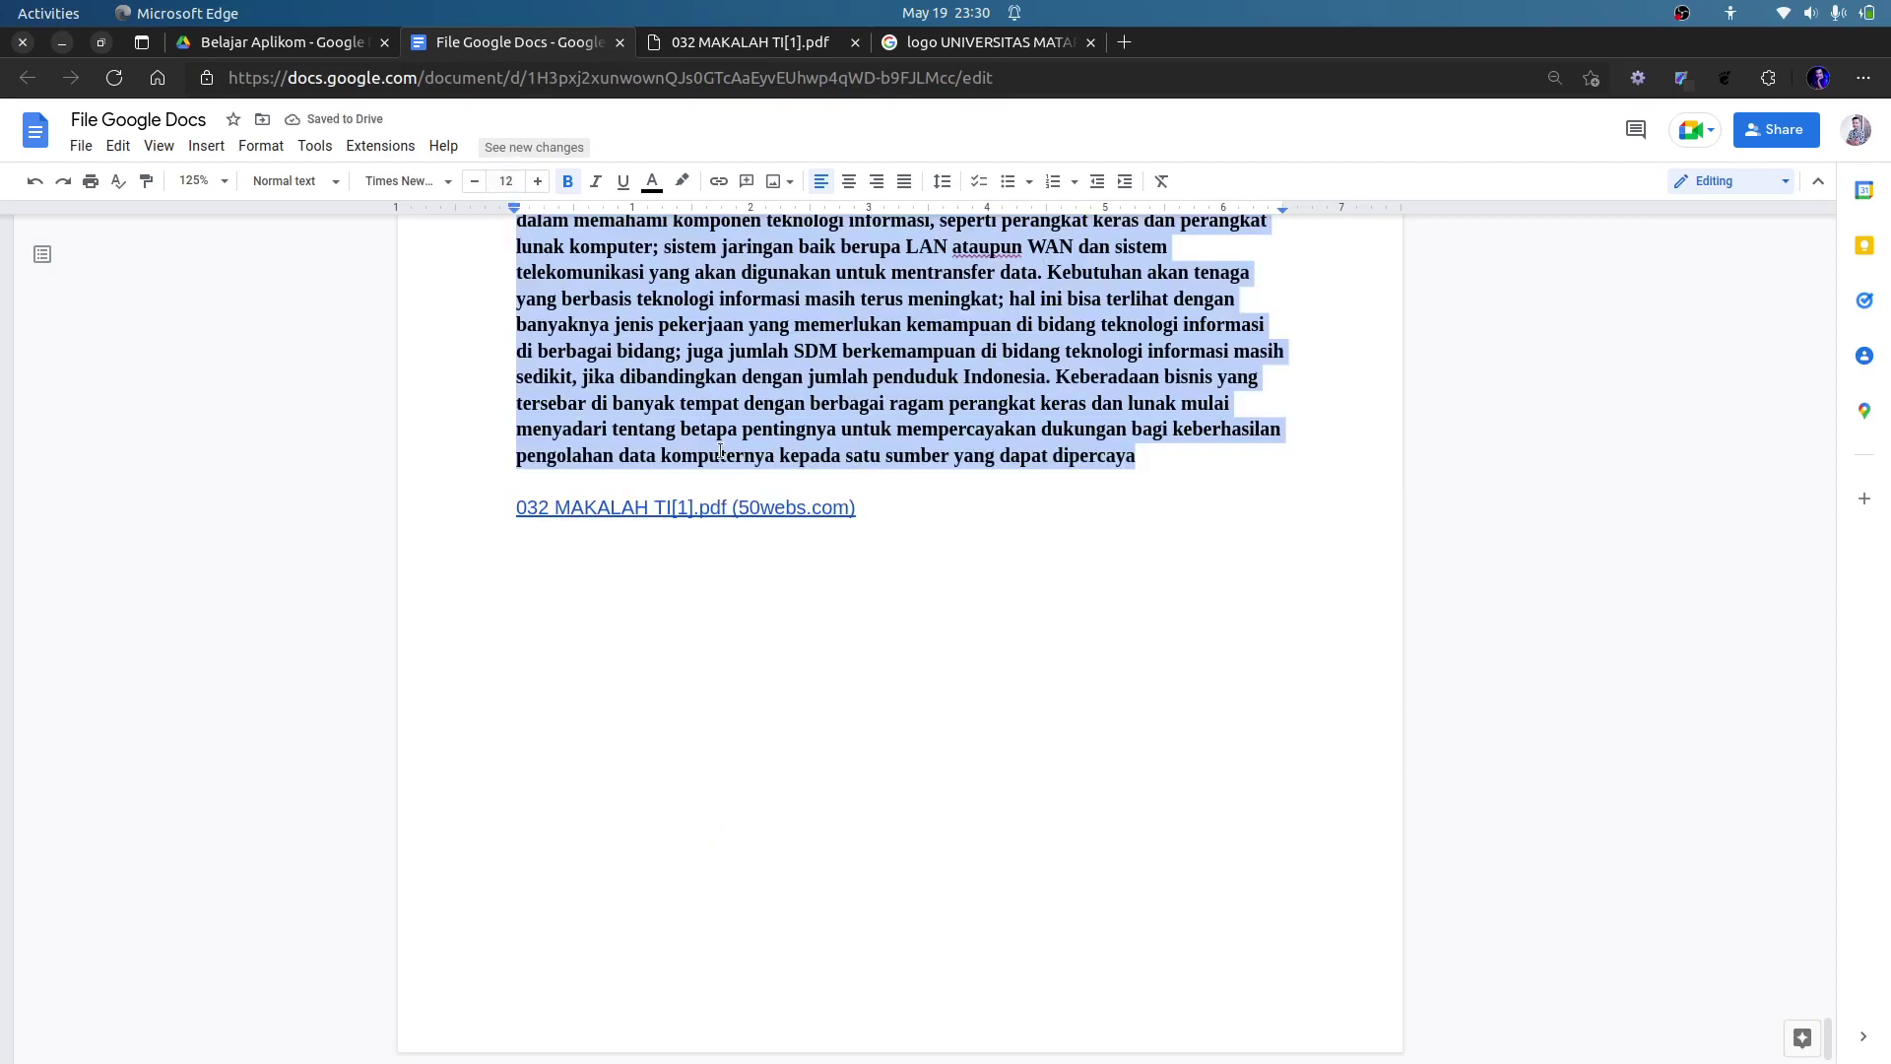
left_click(568, 182)
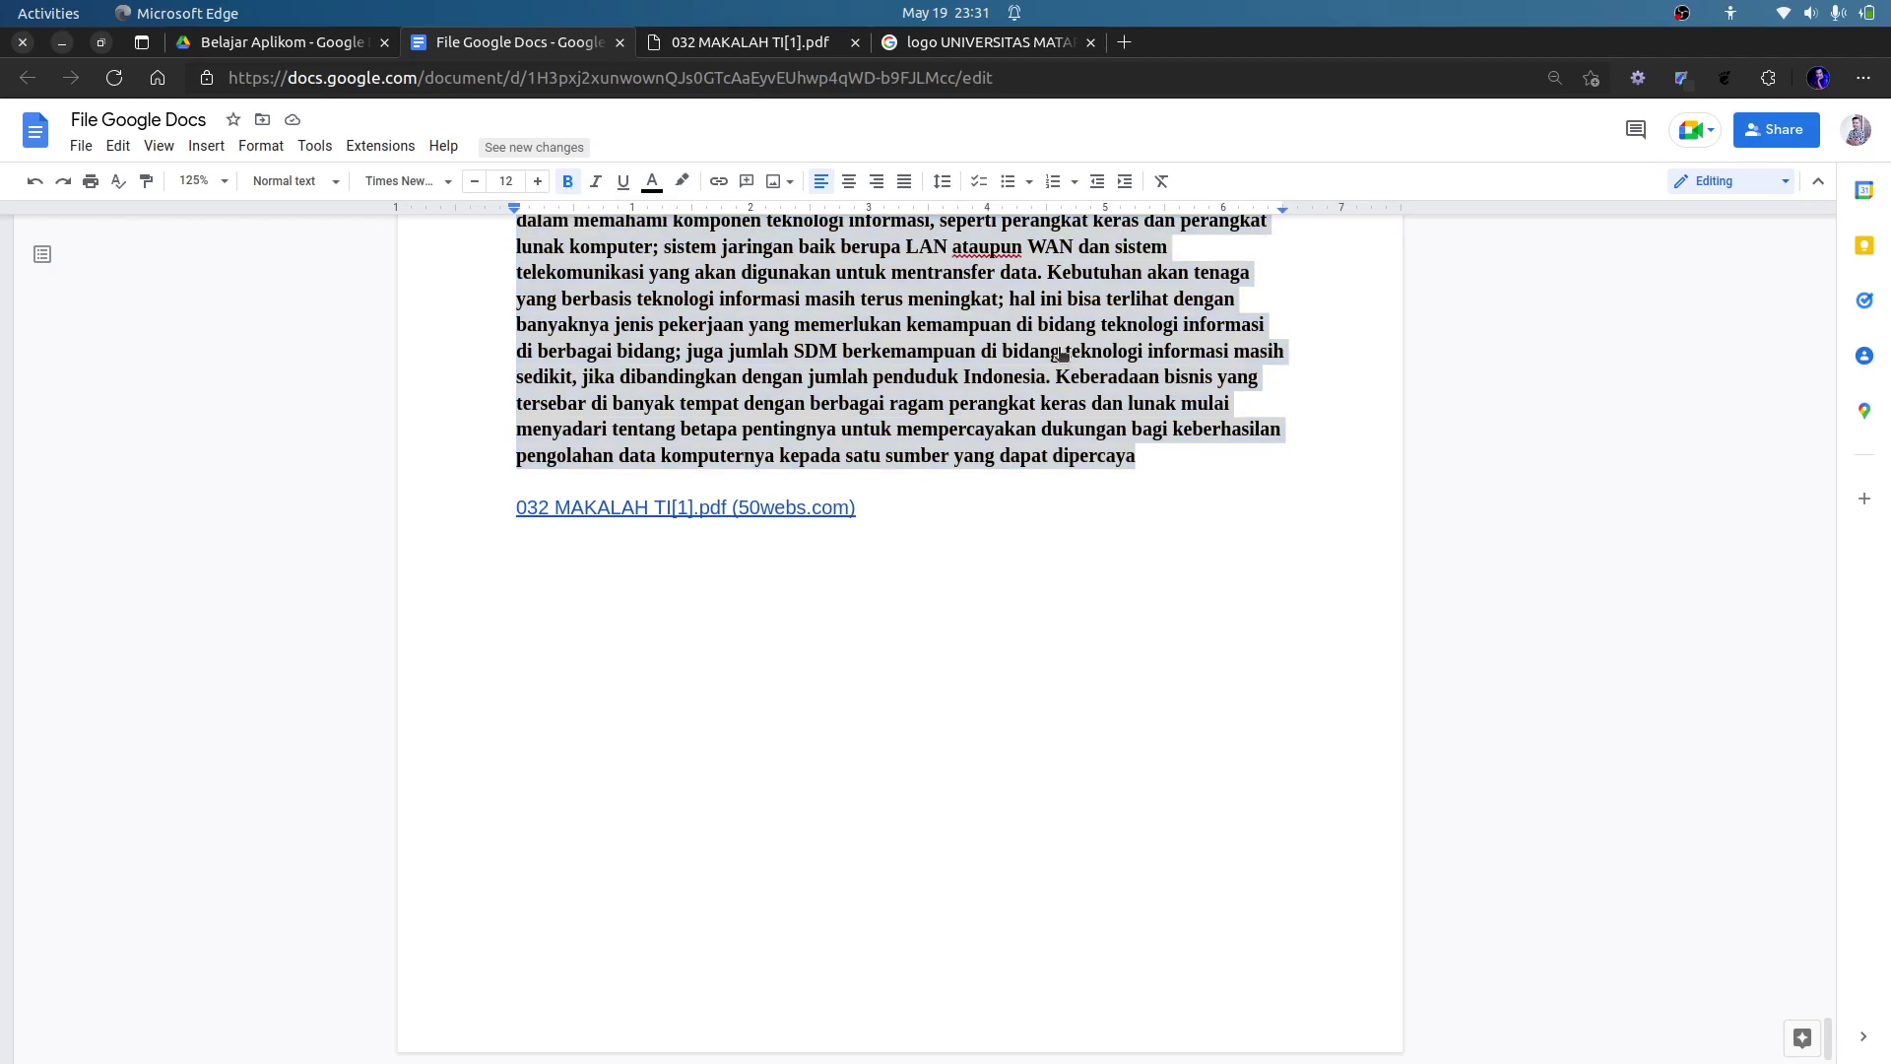
left_click(764, 645)
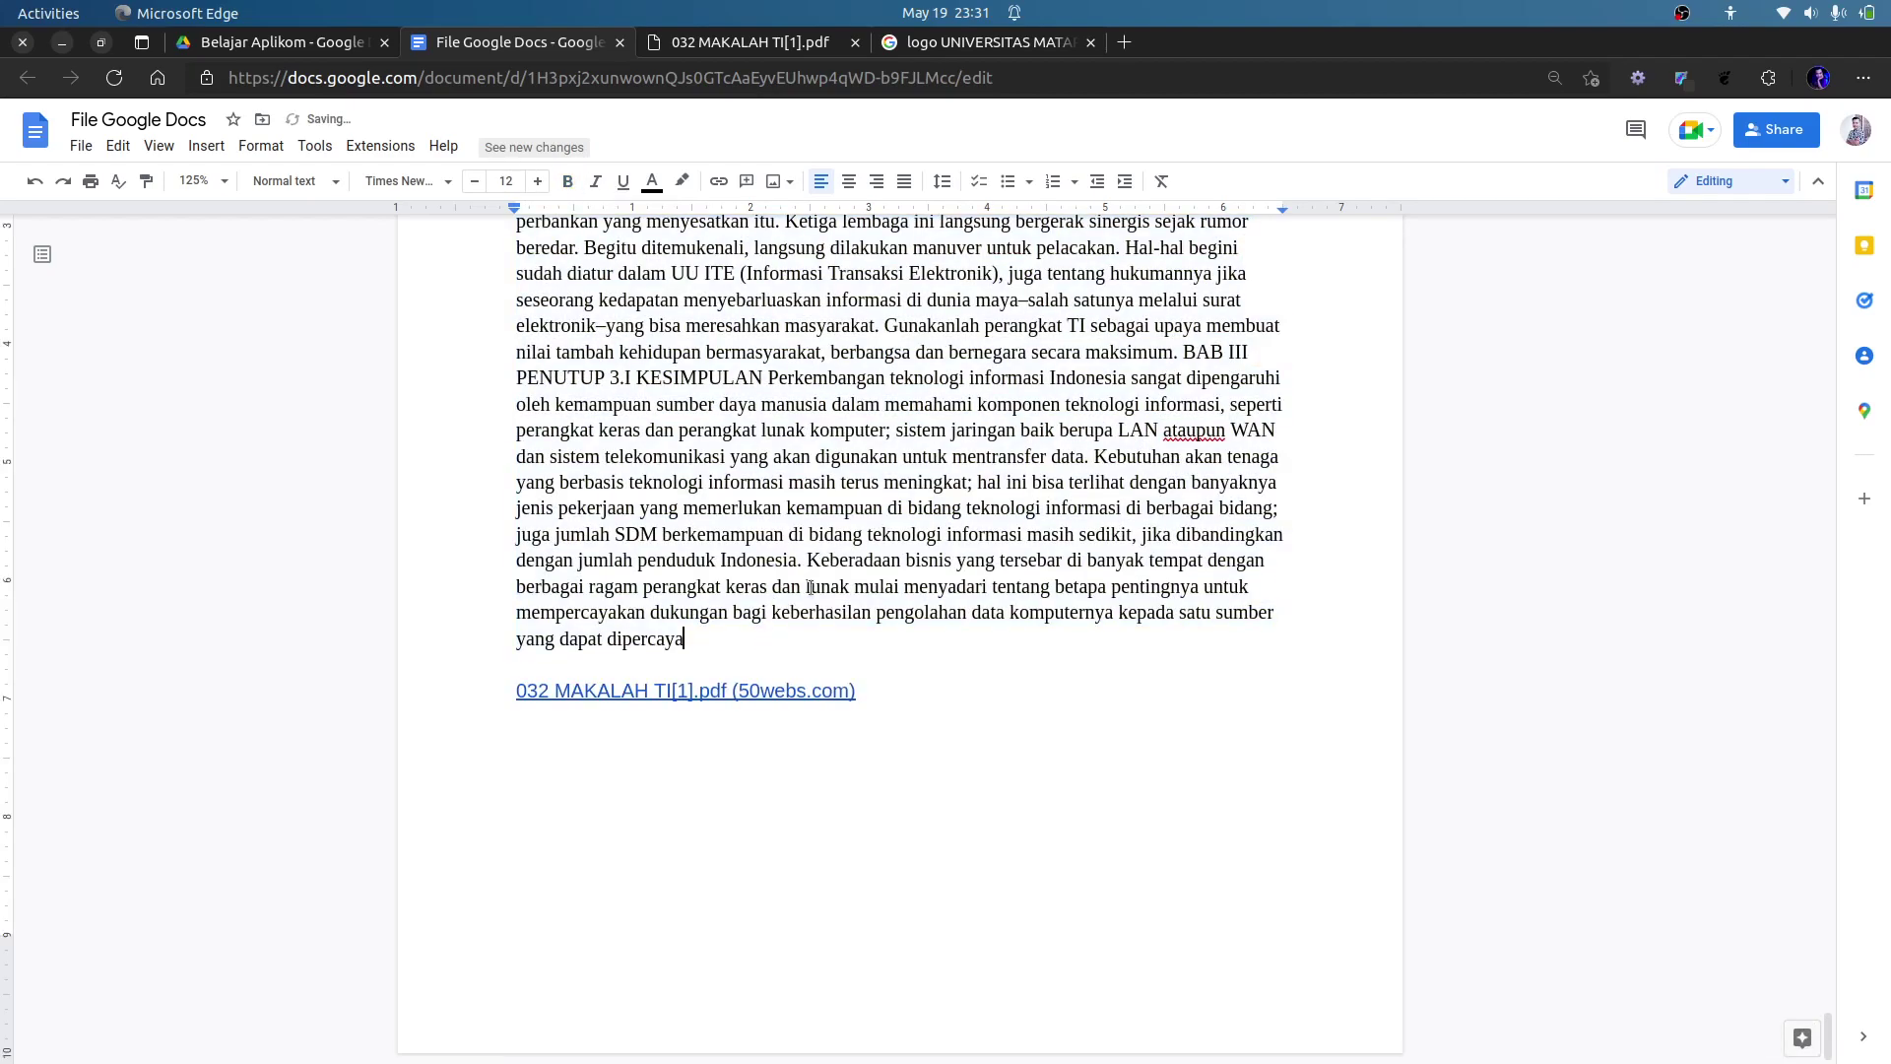
Try a highlight and a text colour on the words MAKALAH PERKEMBANGAN TEKHNOLOGI on the first page, and undo the formatting.
left_click_drag(1823, 1029, 1789, 192)
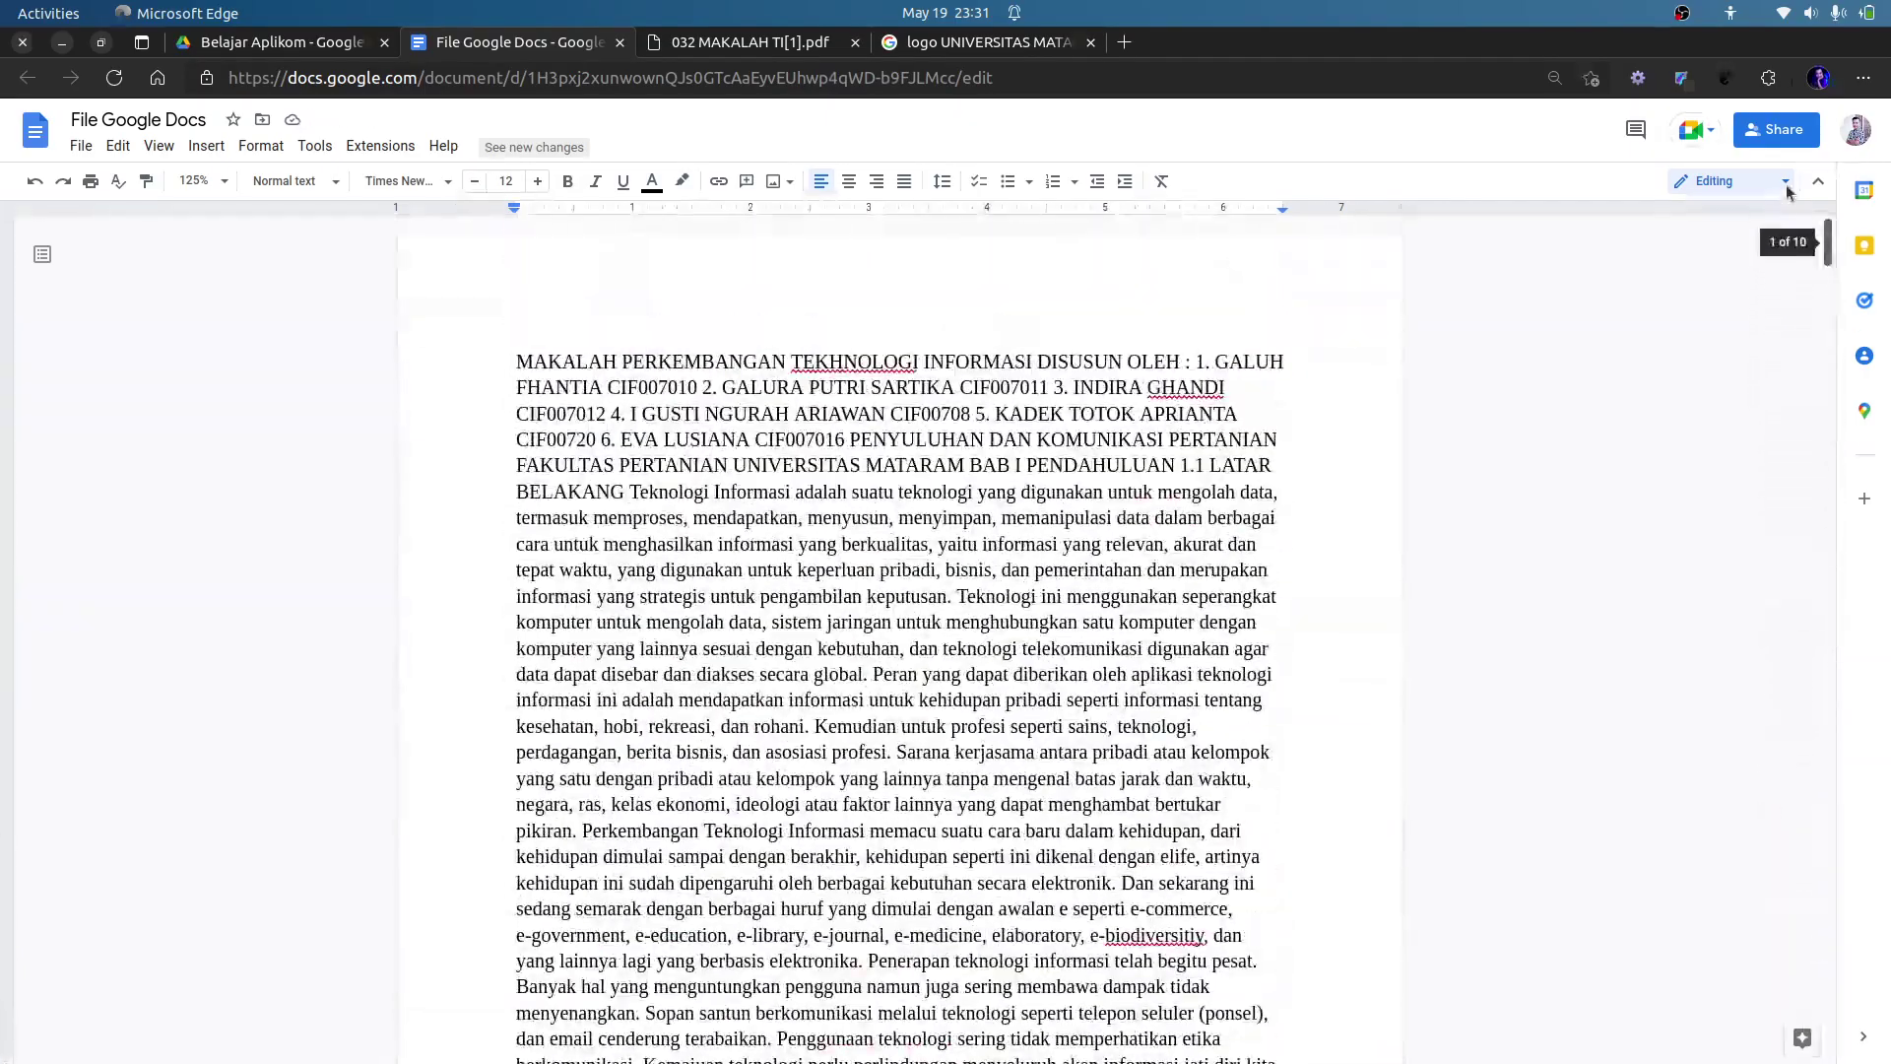
left_click_drag(520, 353, 917, 354)
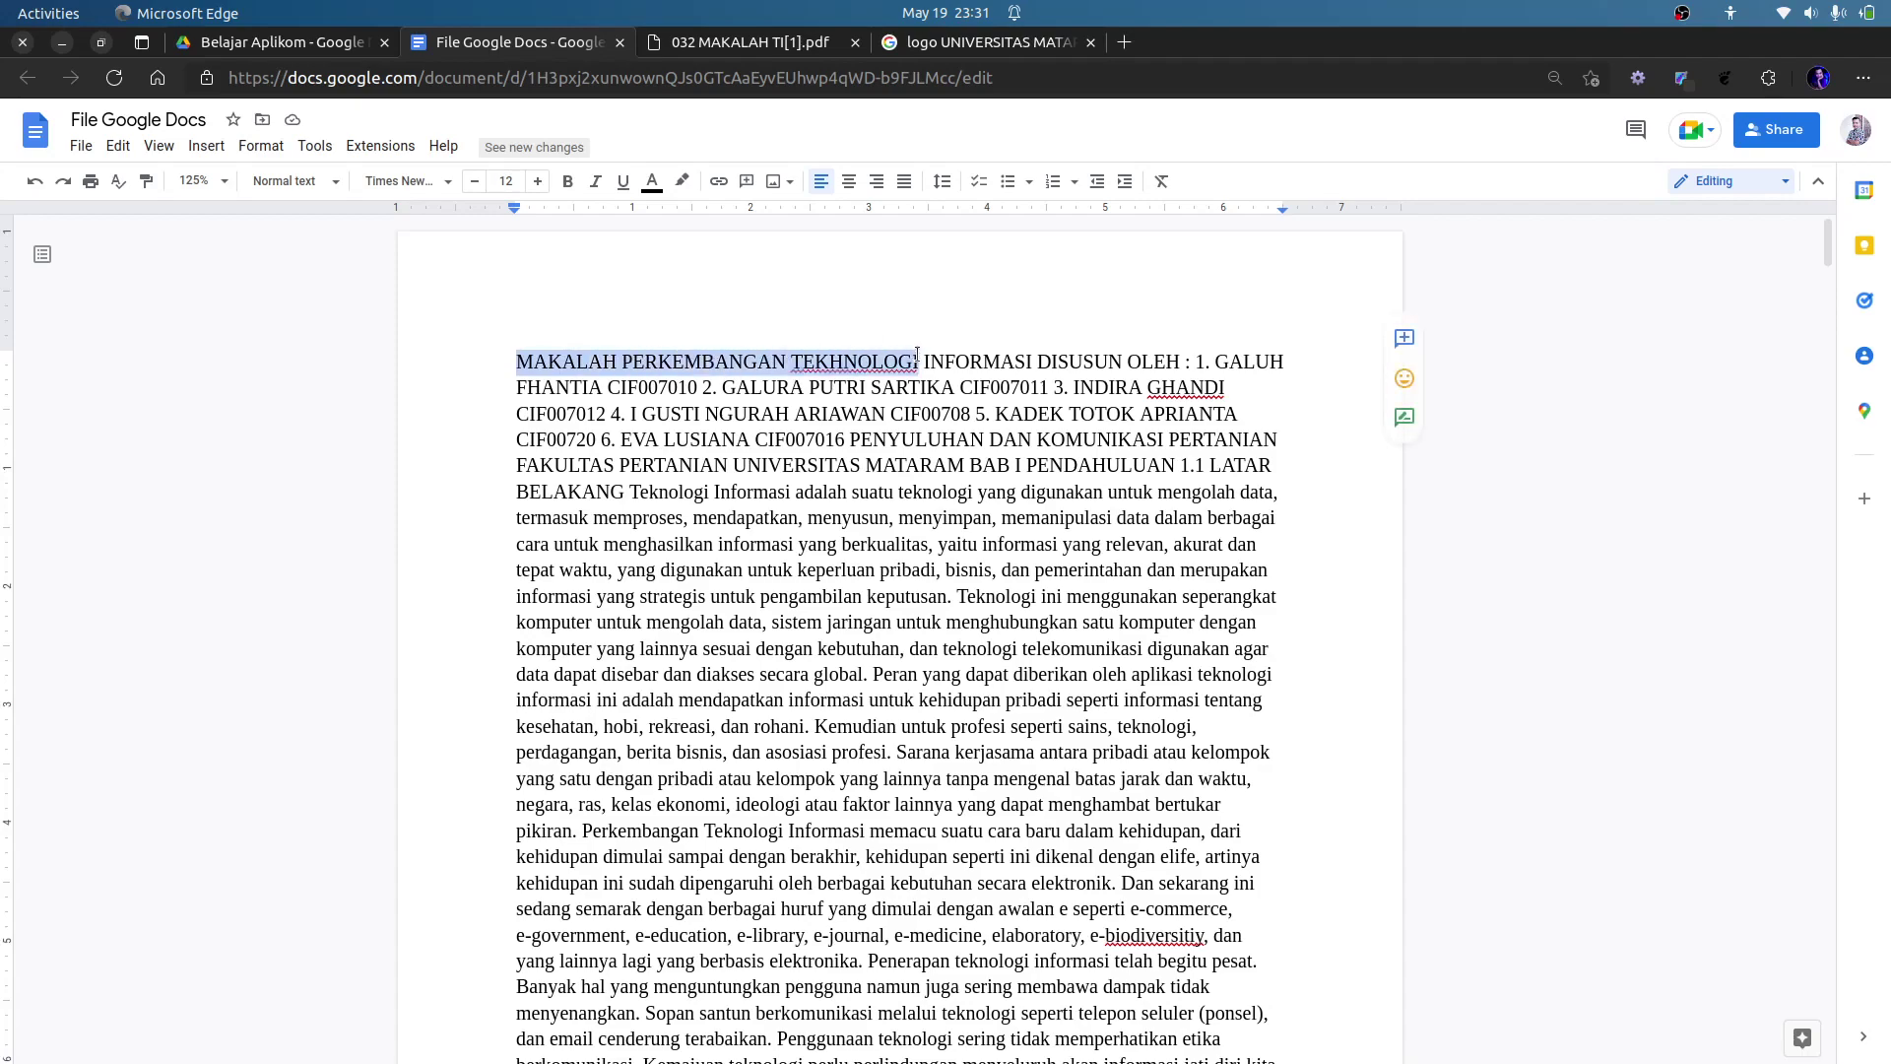
left_click(681, 181)
left_click(773, 296)
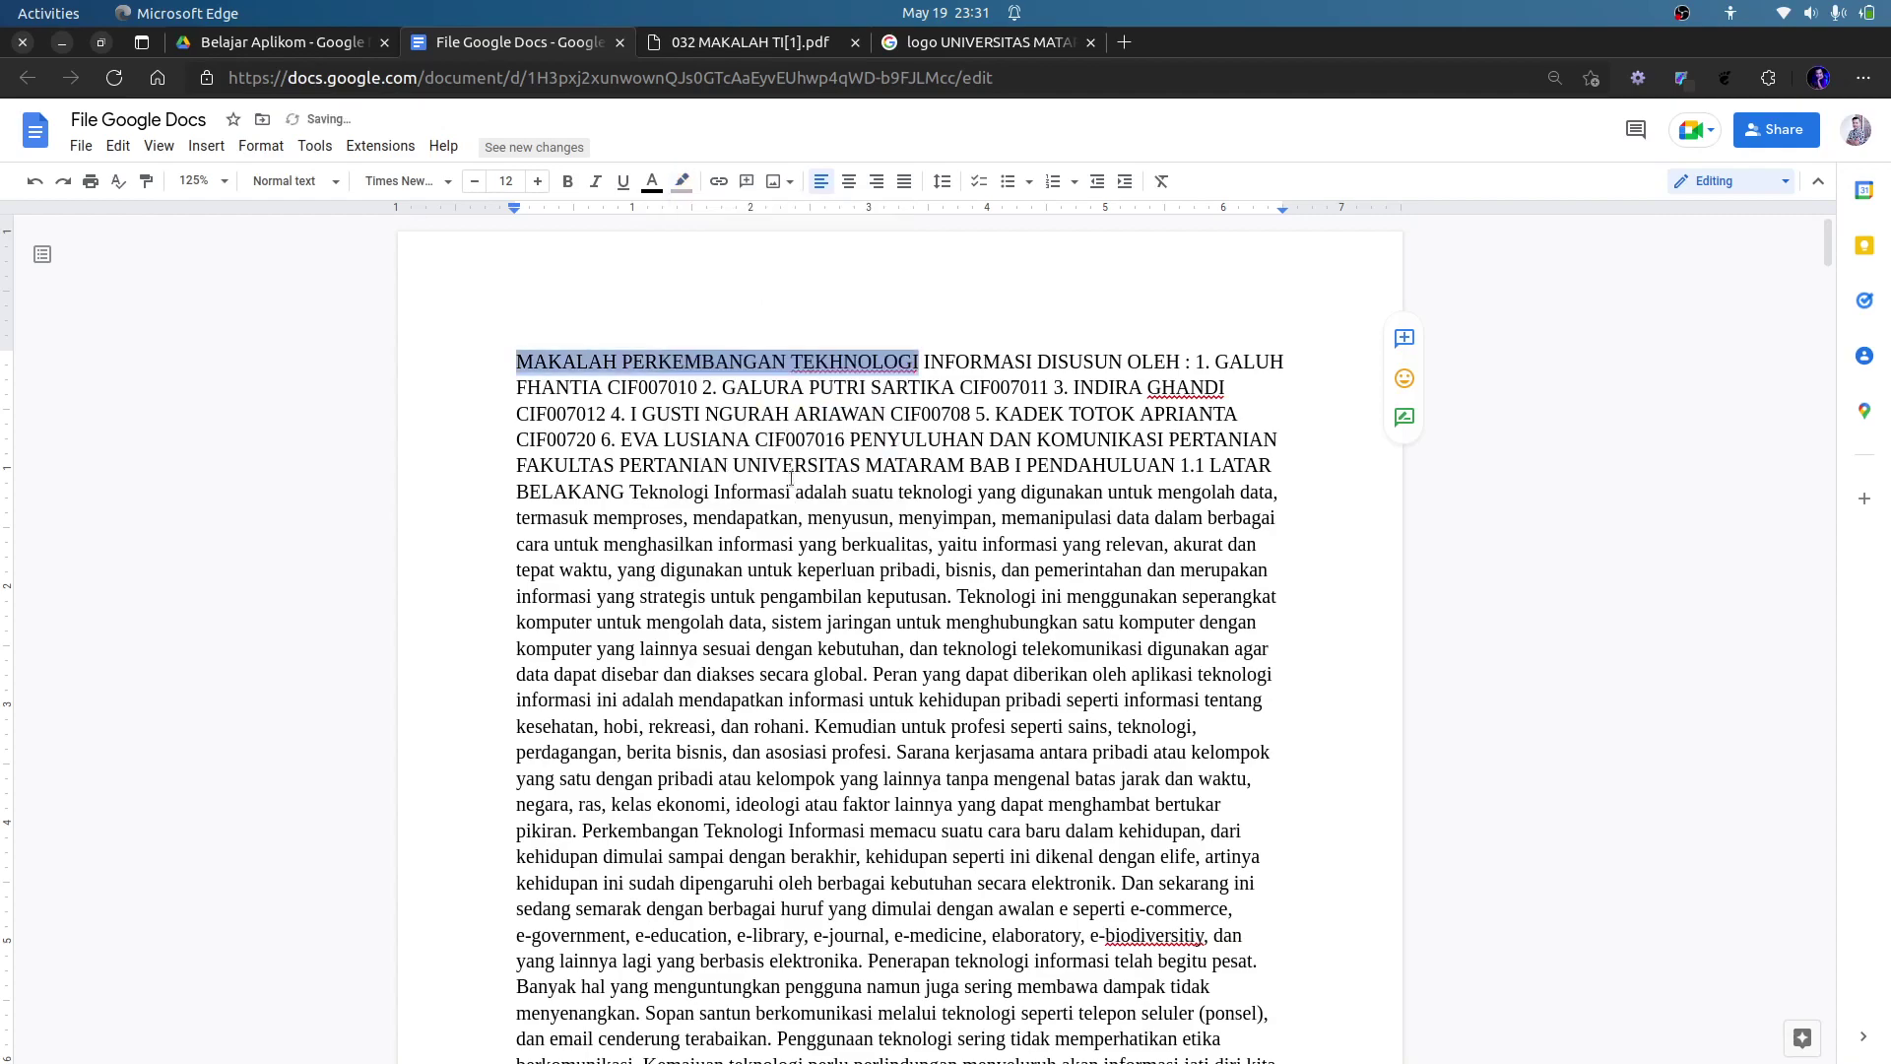
left_click(654, 187)
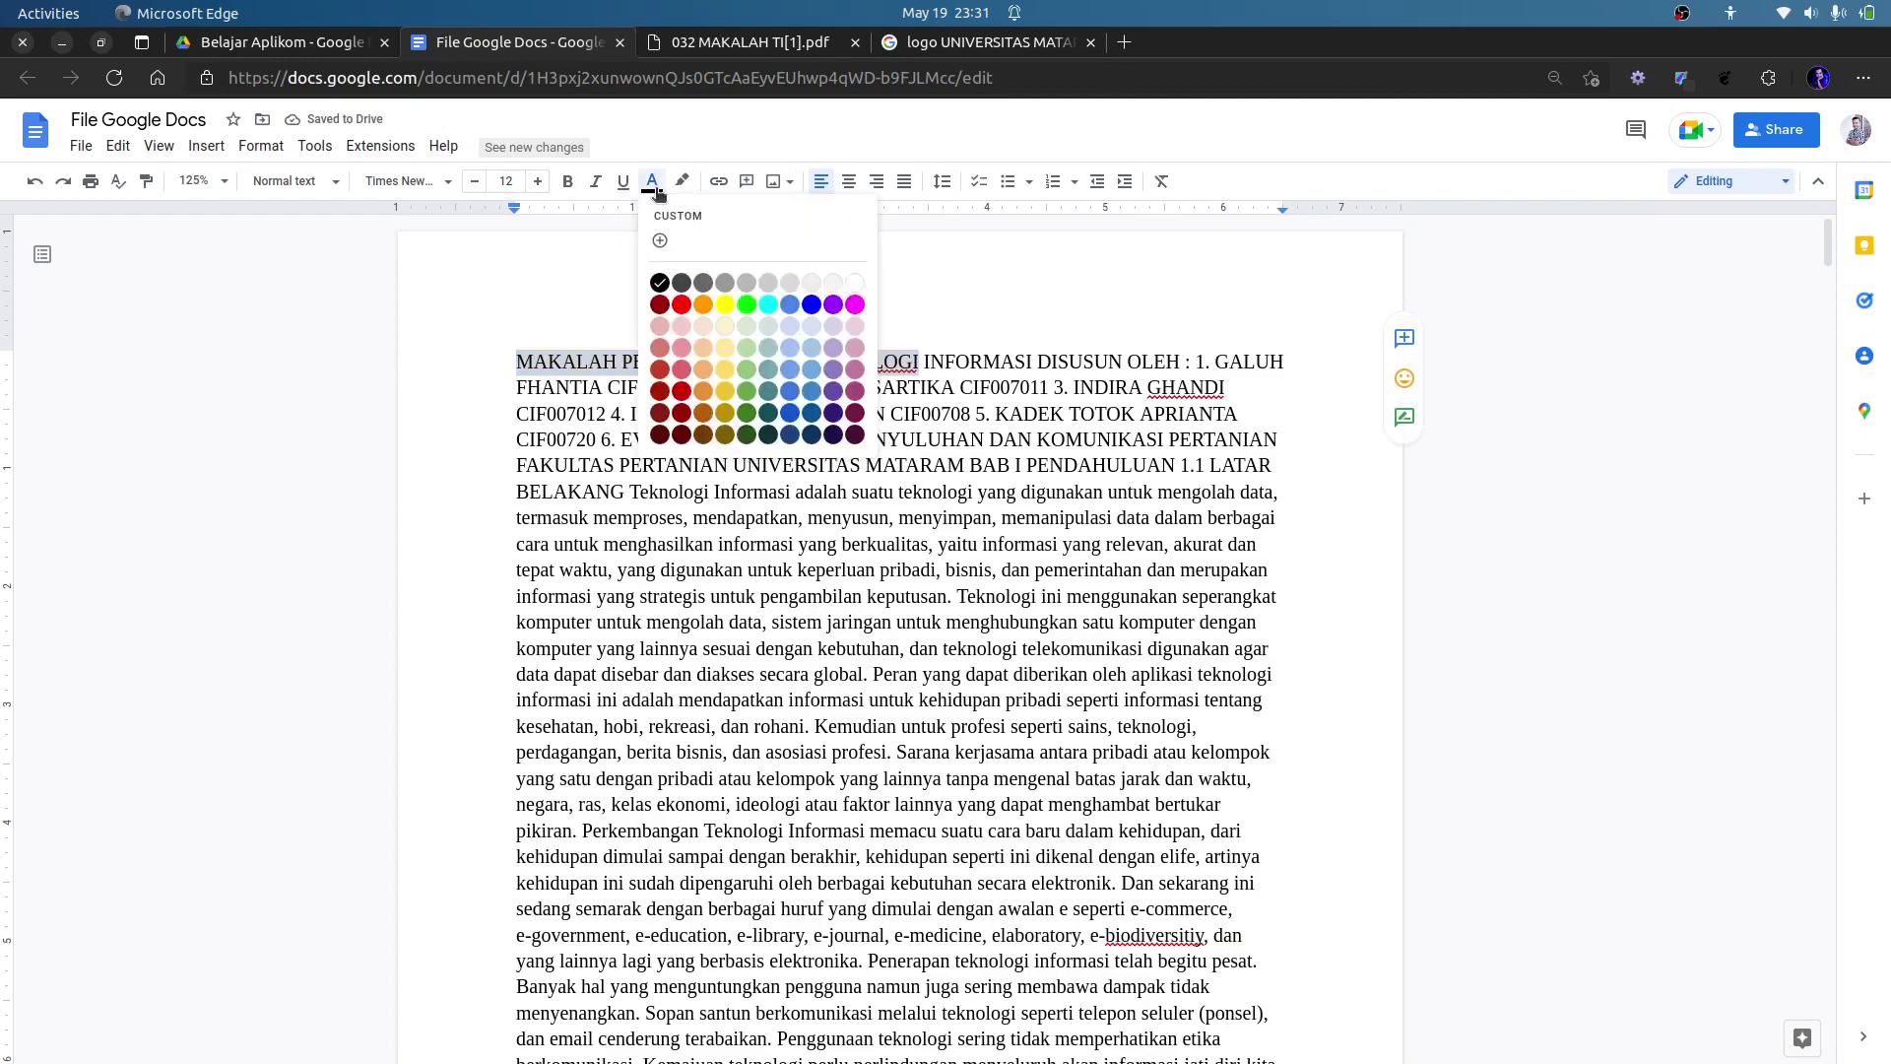
left_click(769, 402)
left_click(774, 441)
key("ctrl+z")
left_click(860, 389)
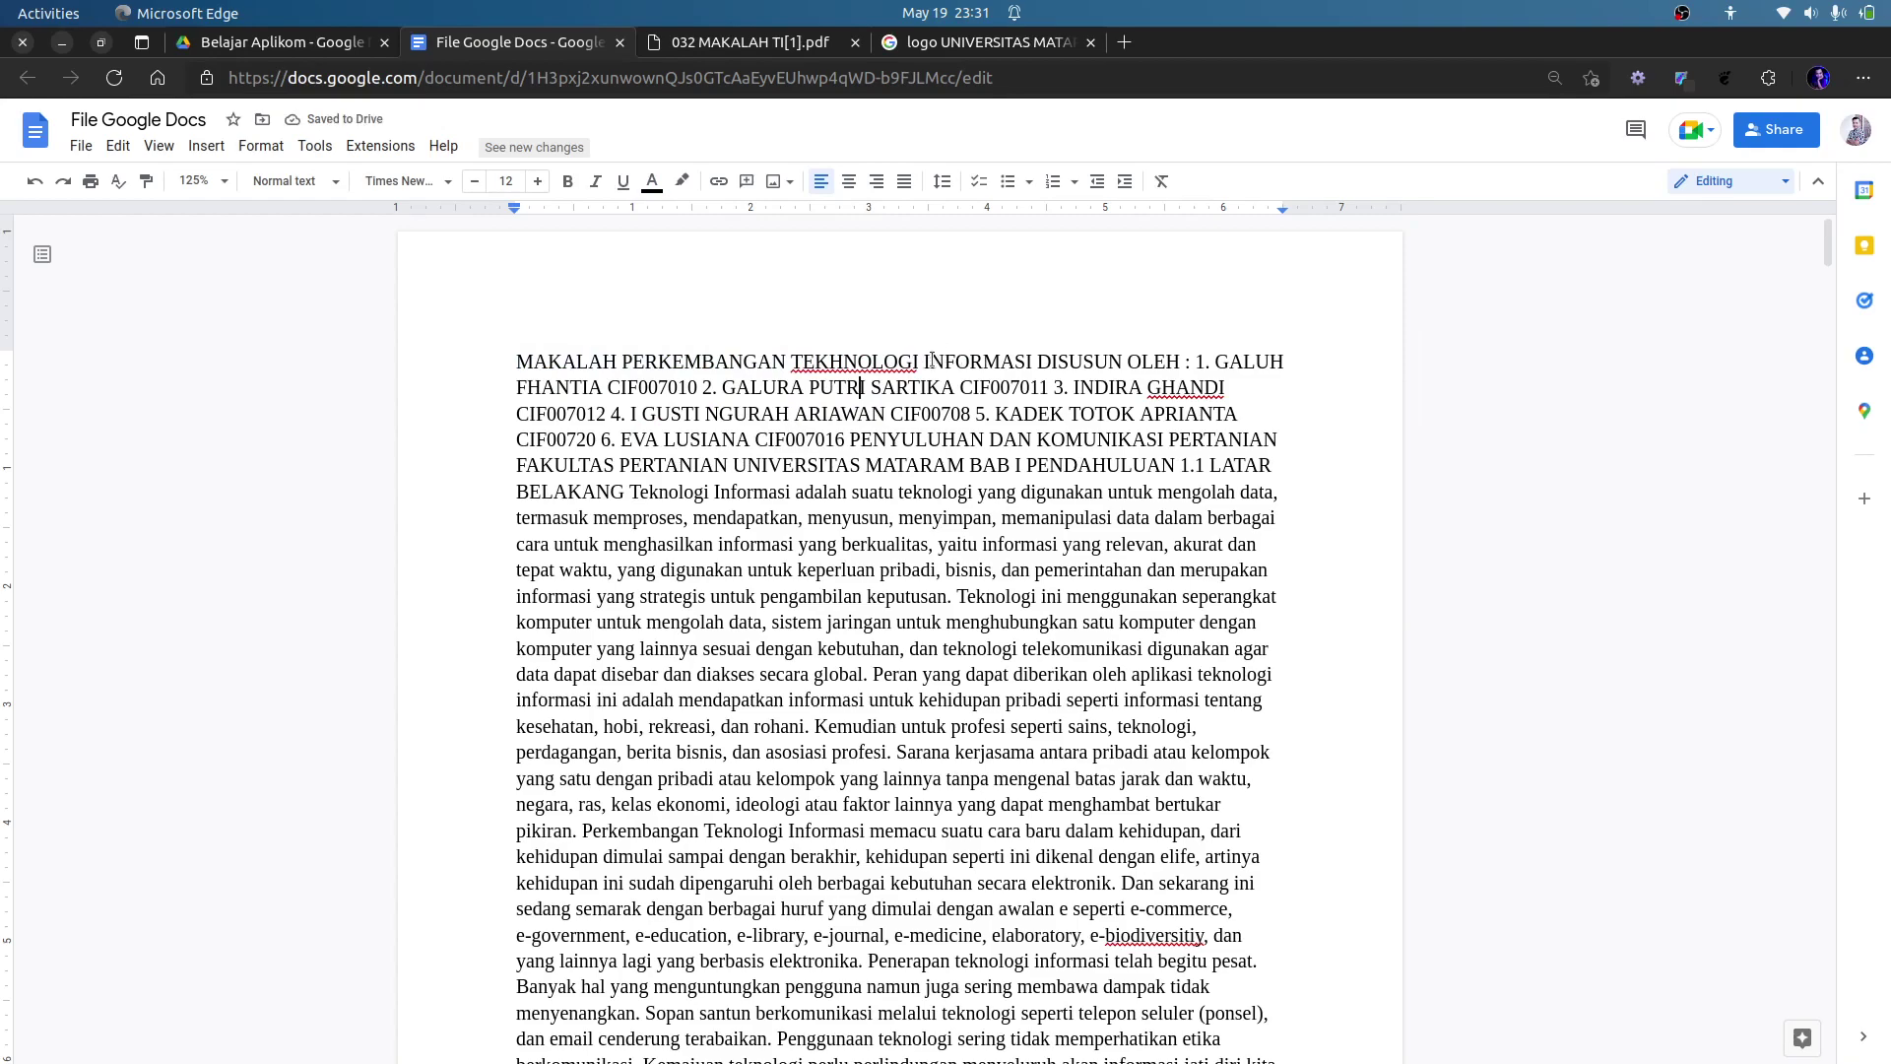
Switch to the PDF and check the title layout on its first page.
left_click(808, 44)
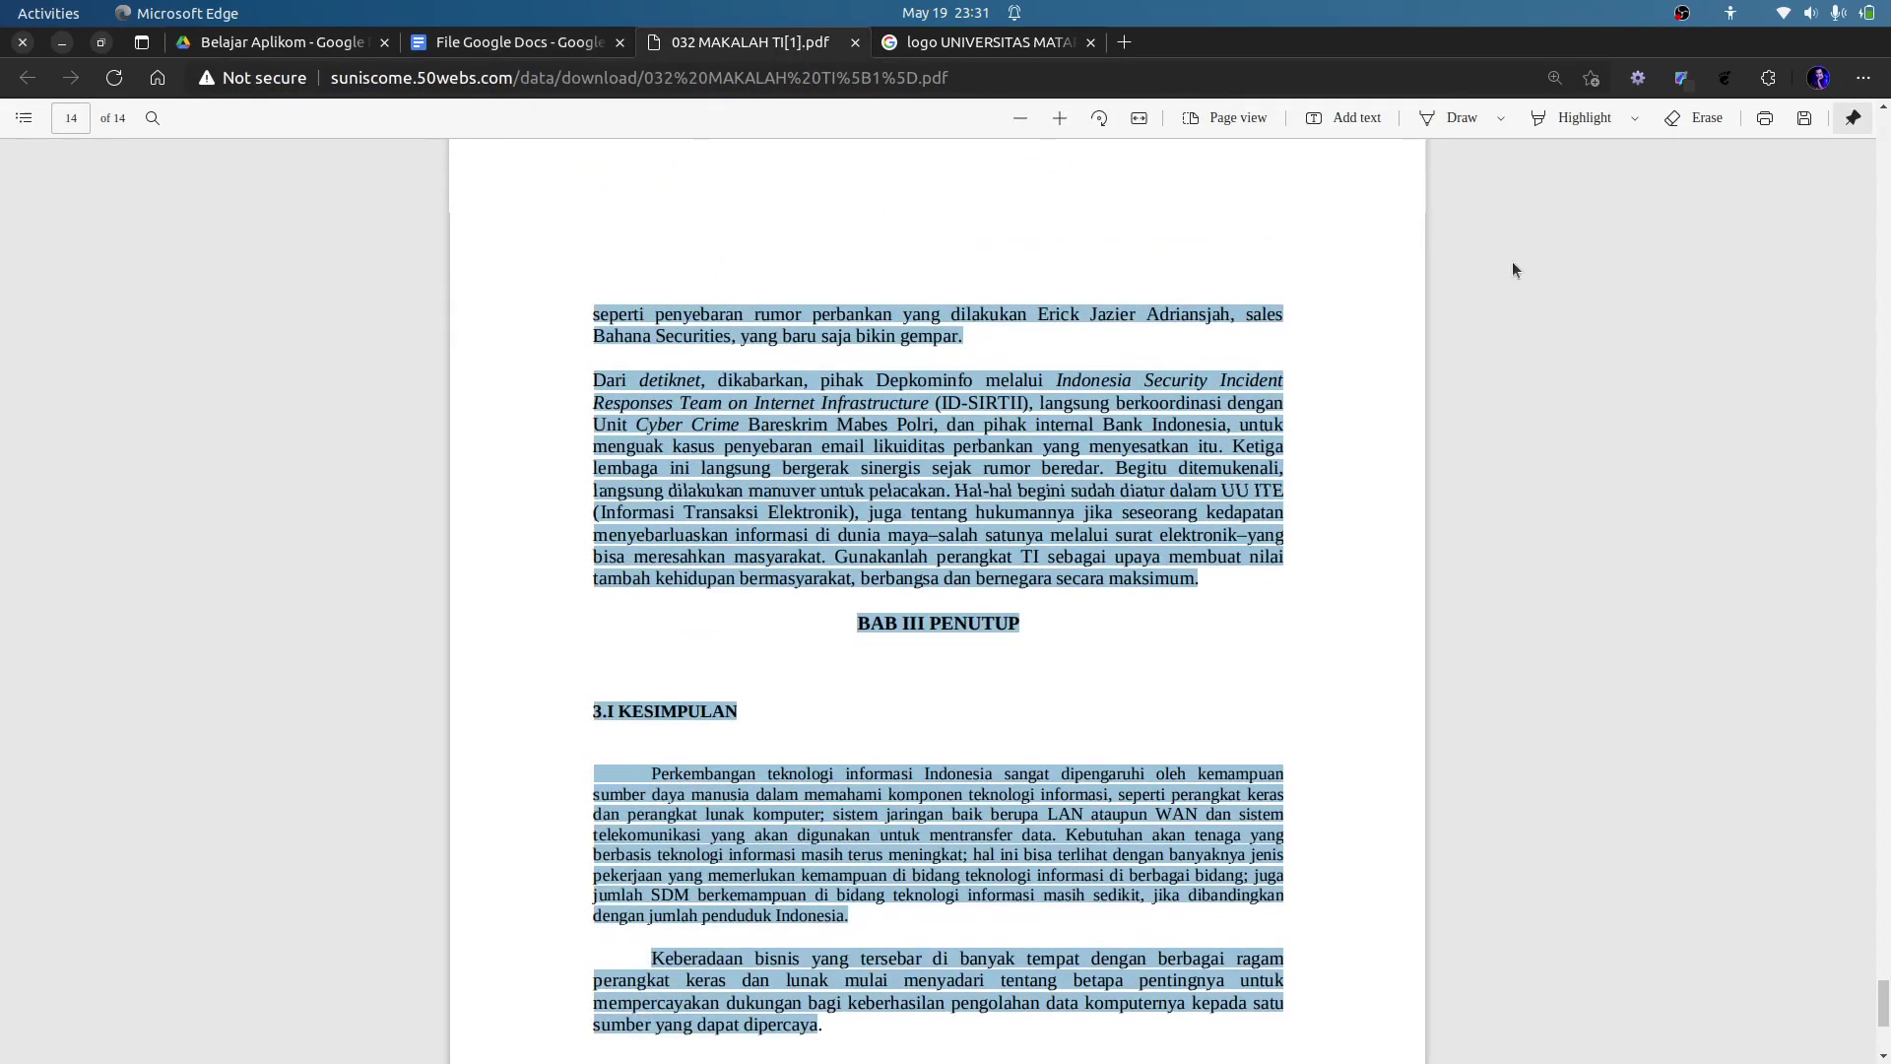
key("Home")
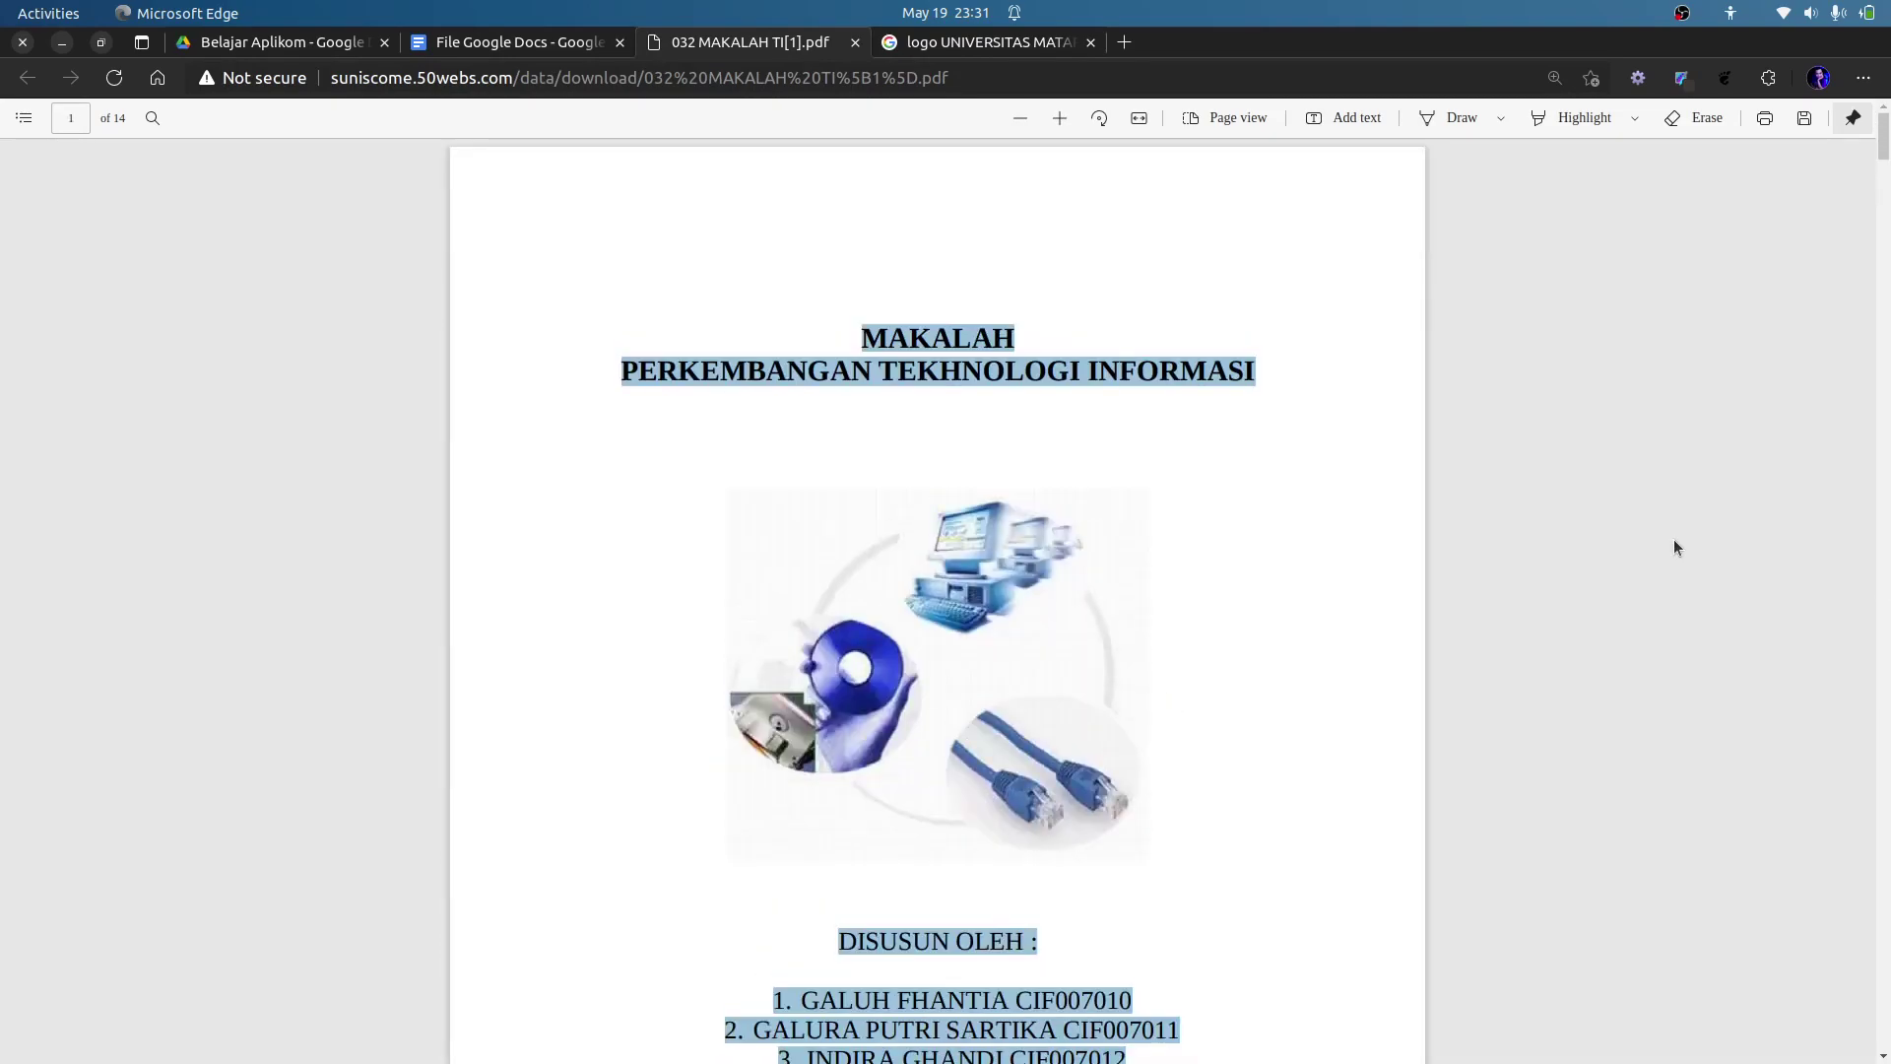
left_click(964, 307)
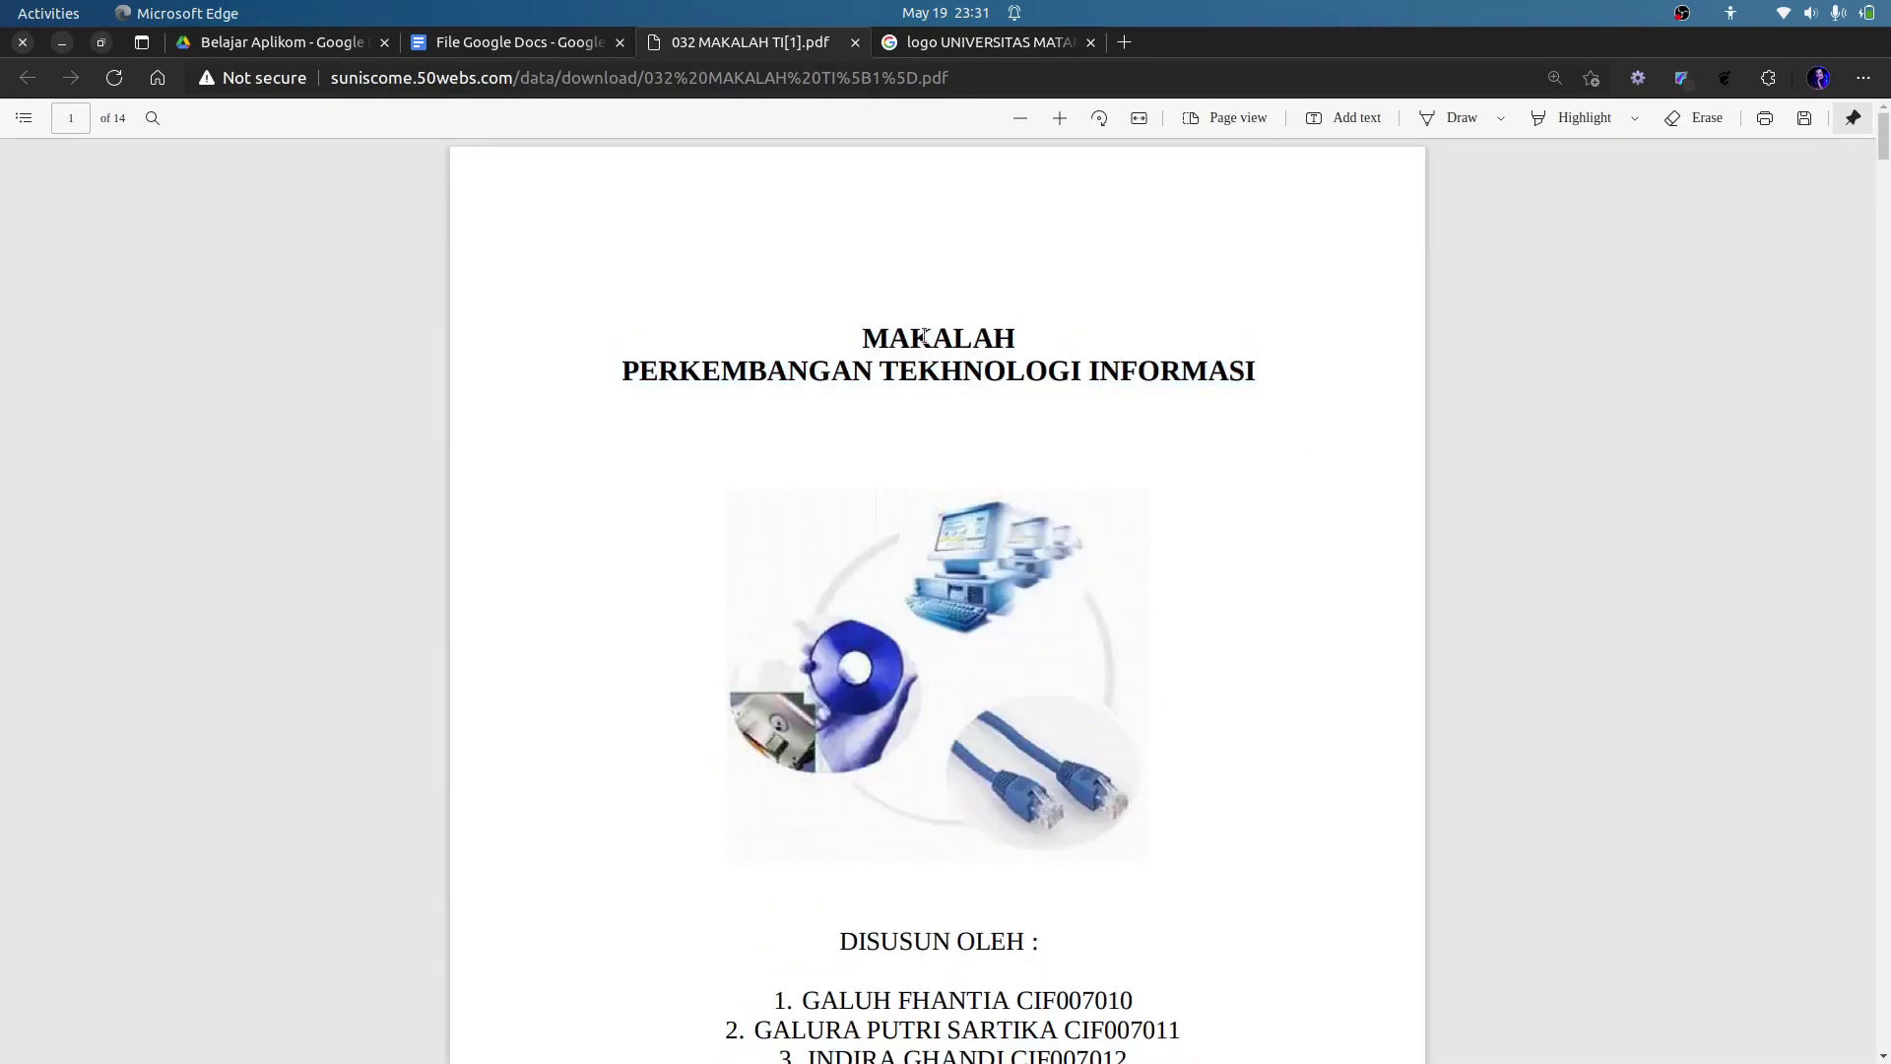
In the document, put MAKALAH and PERKEMBANGAN TEKHNOLOGI INFORMASI on separate lines, followed by two blank lines before DISUSUN OLEH.
left_click(548, 44)
left_click(619, 360)
key("BackSpace")
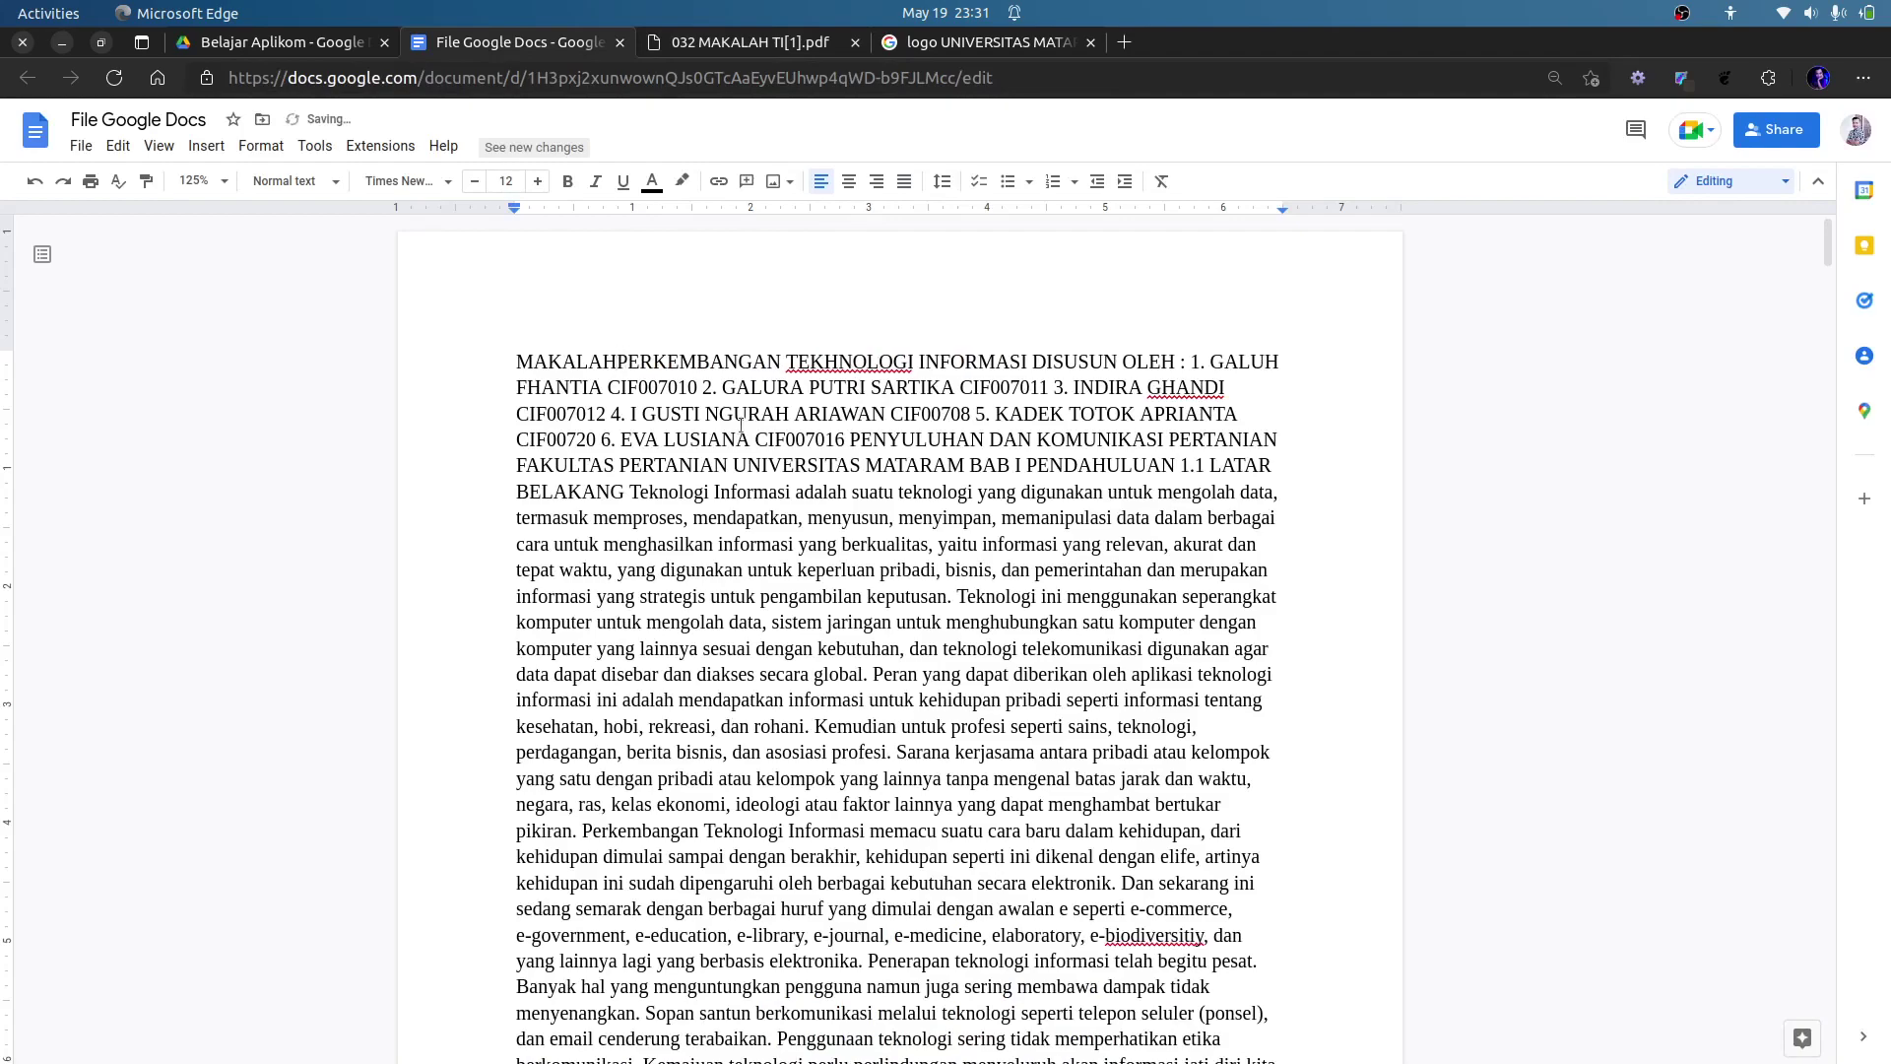
key("Return")
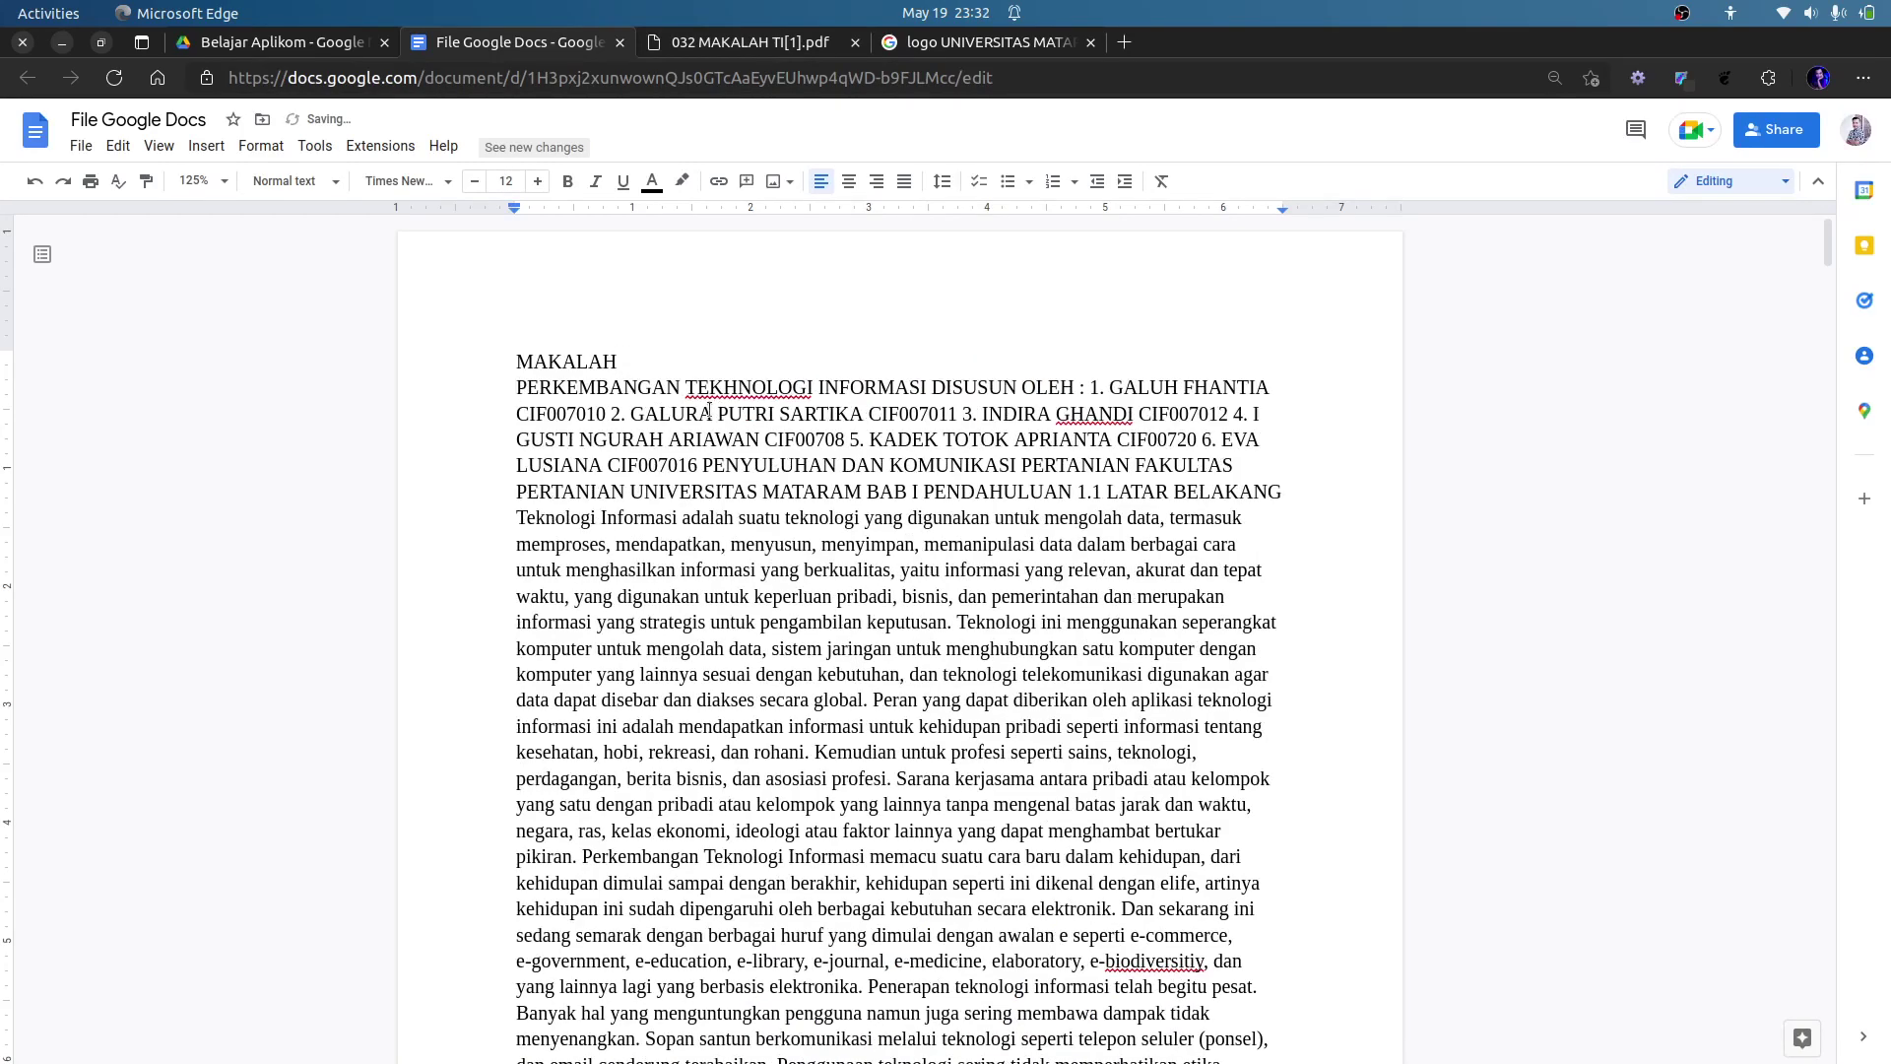
left_click(819, 387)
key("ctrl+Right")
key("BackSpace")
key("Return")
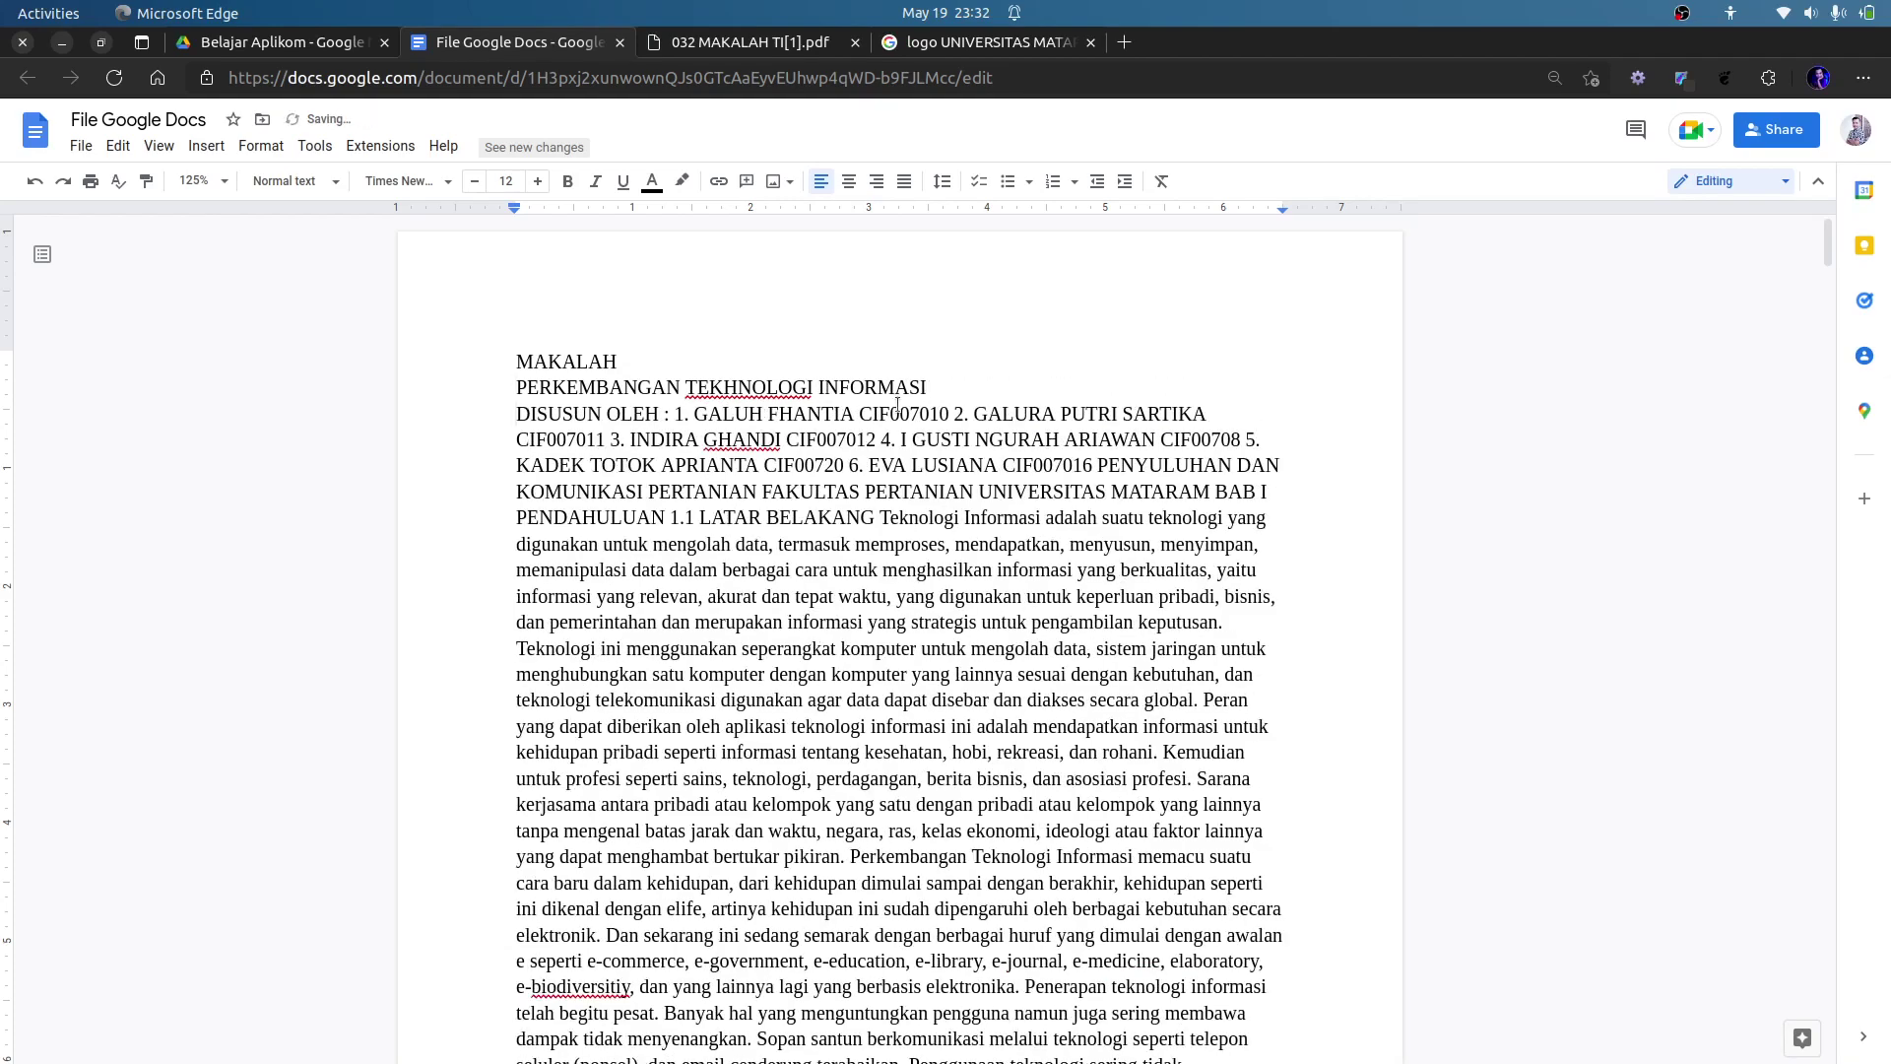
key("Return")
key("Return")
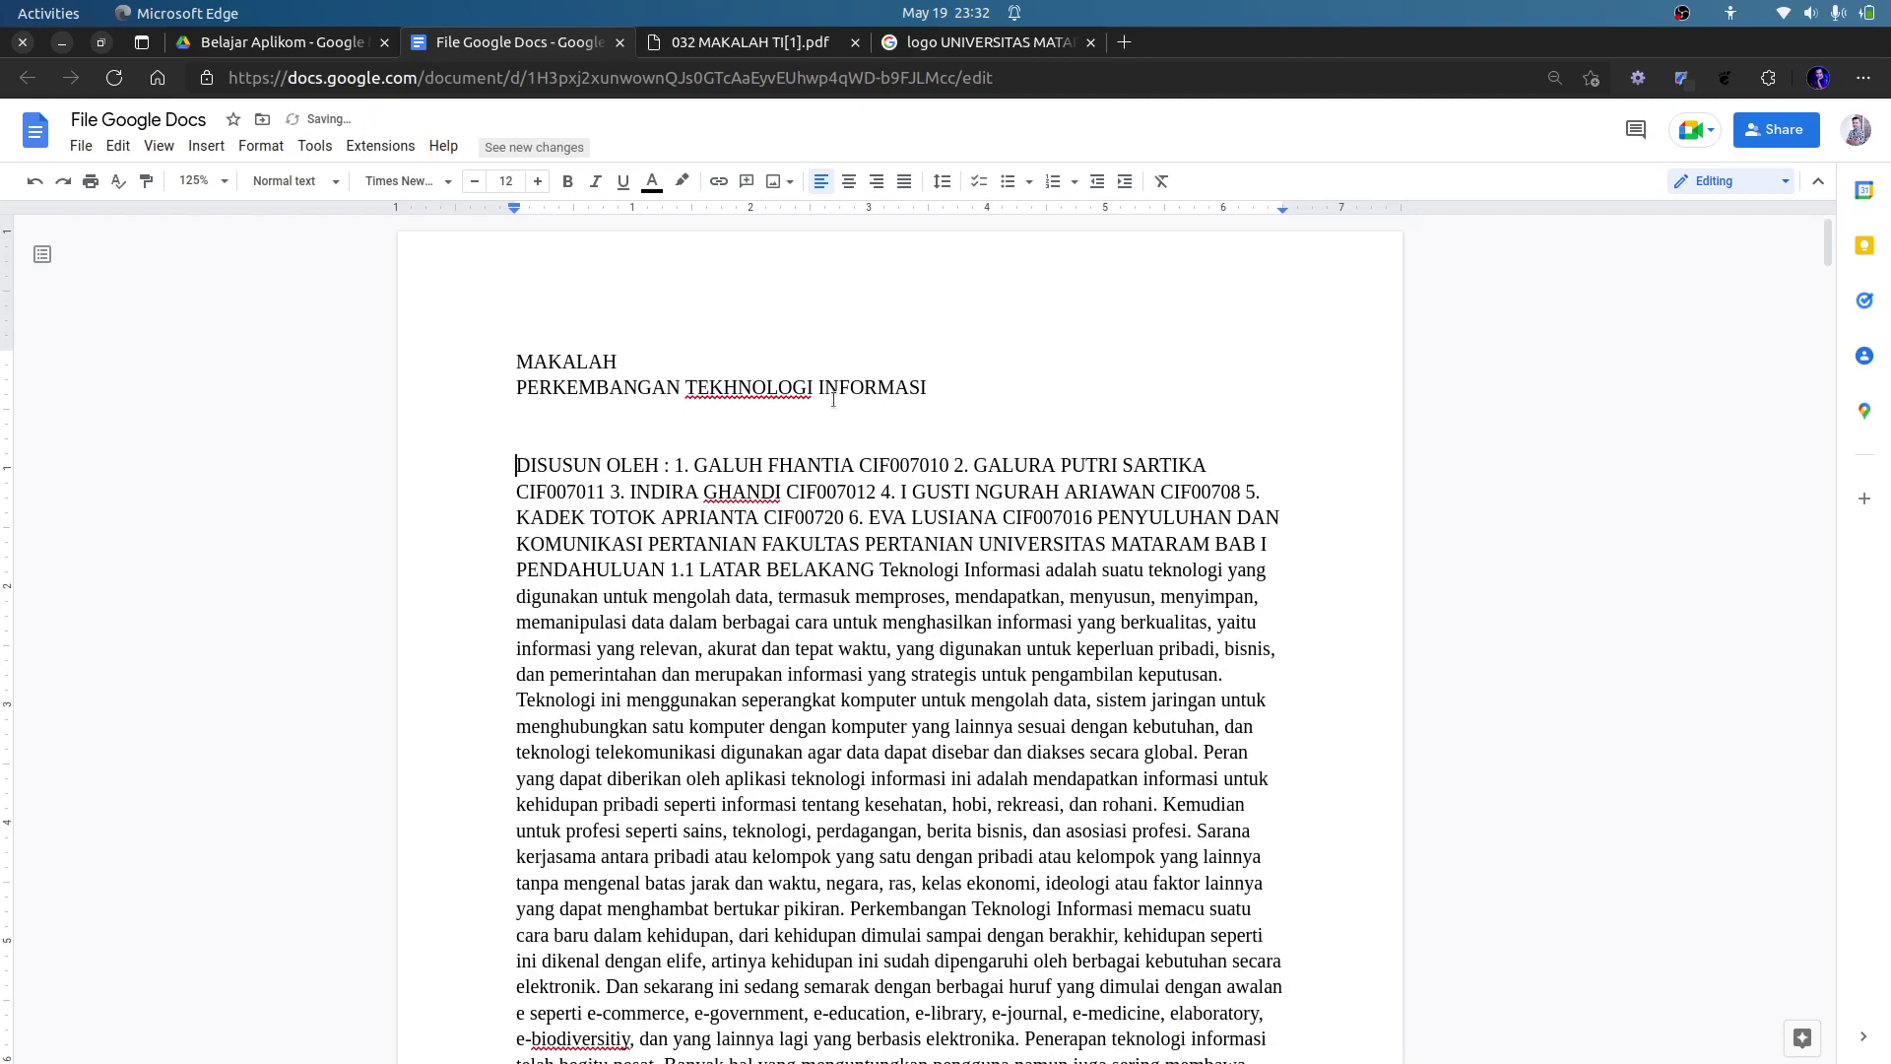
Accept the spelling suggestion TEKNOLOGI in the title and ignore the one for the third author's name.
left_click(763, 388)
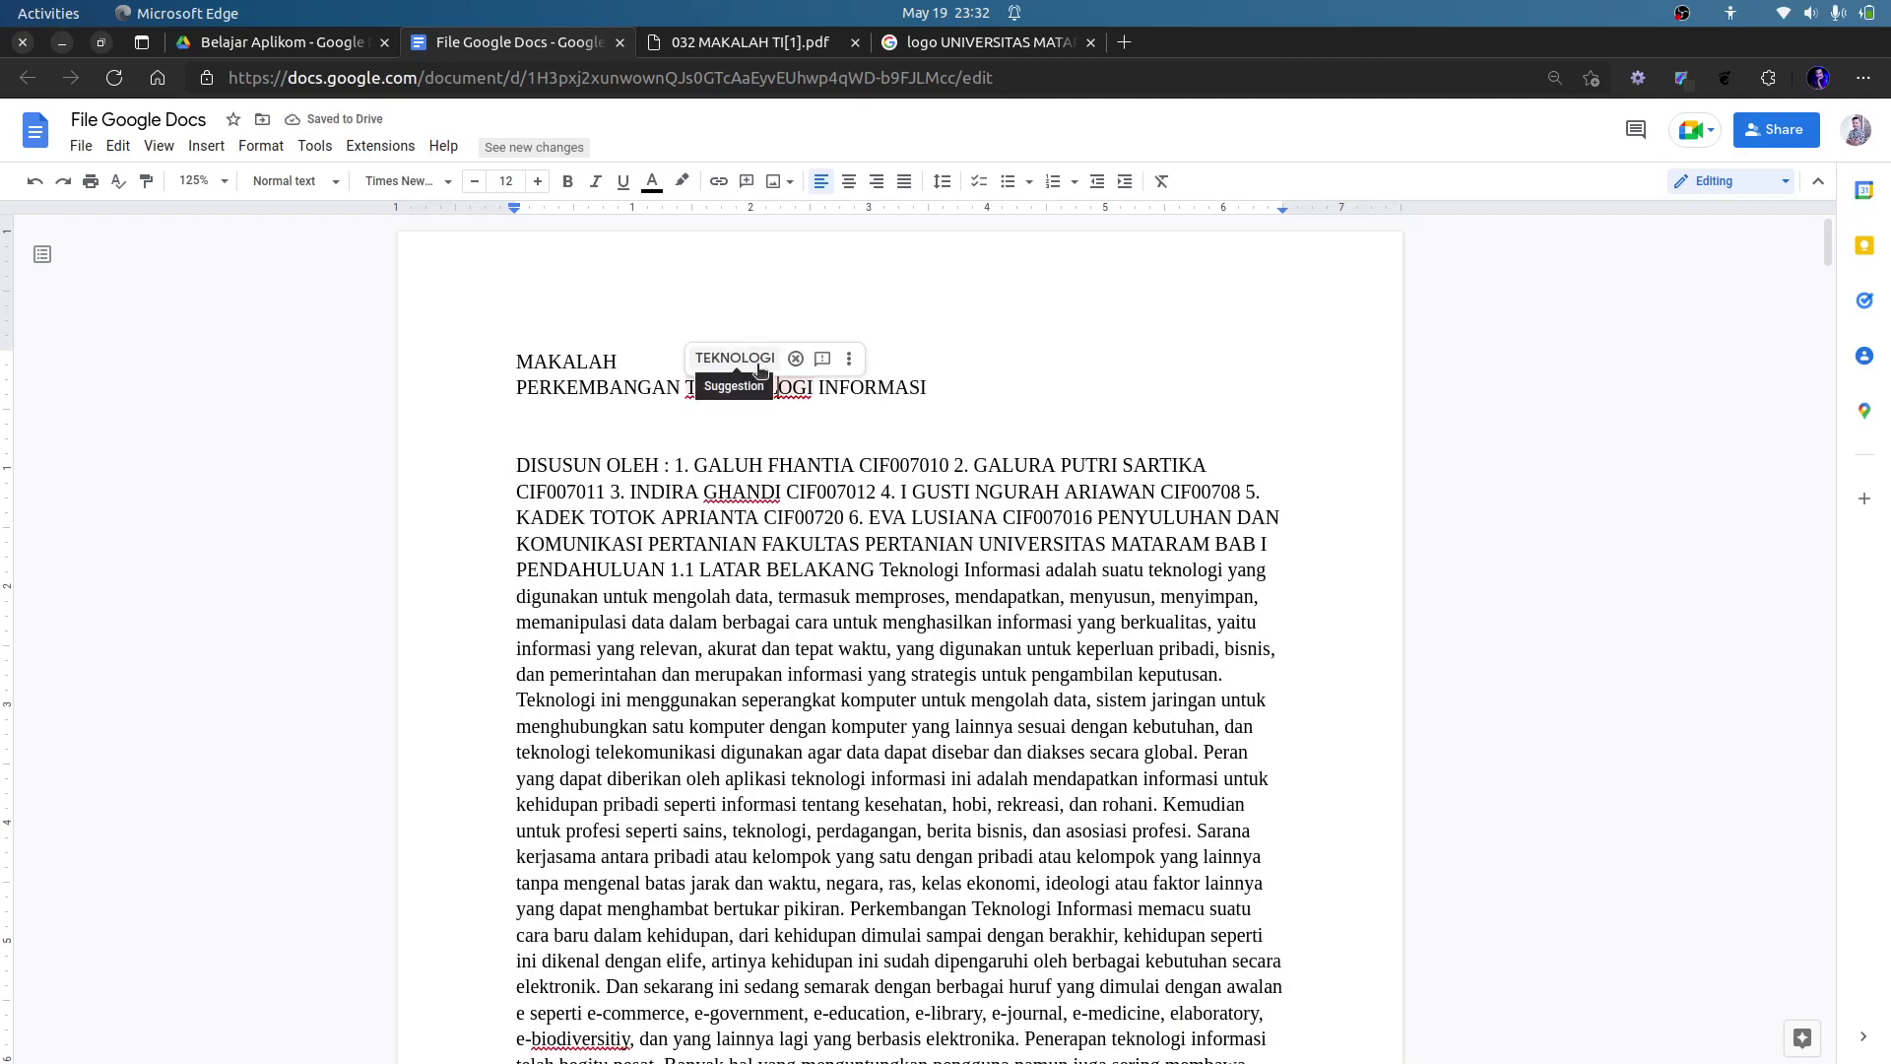
left_click(758, 362)
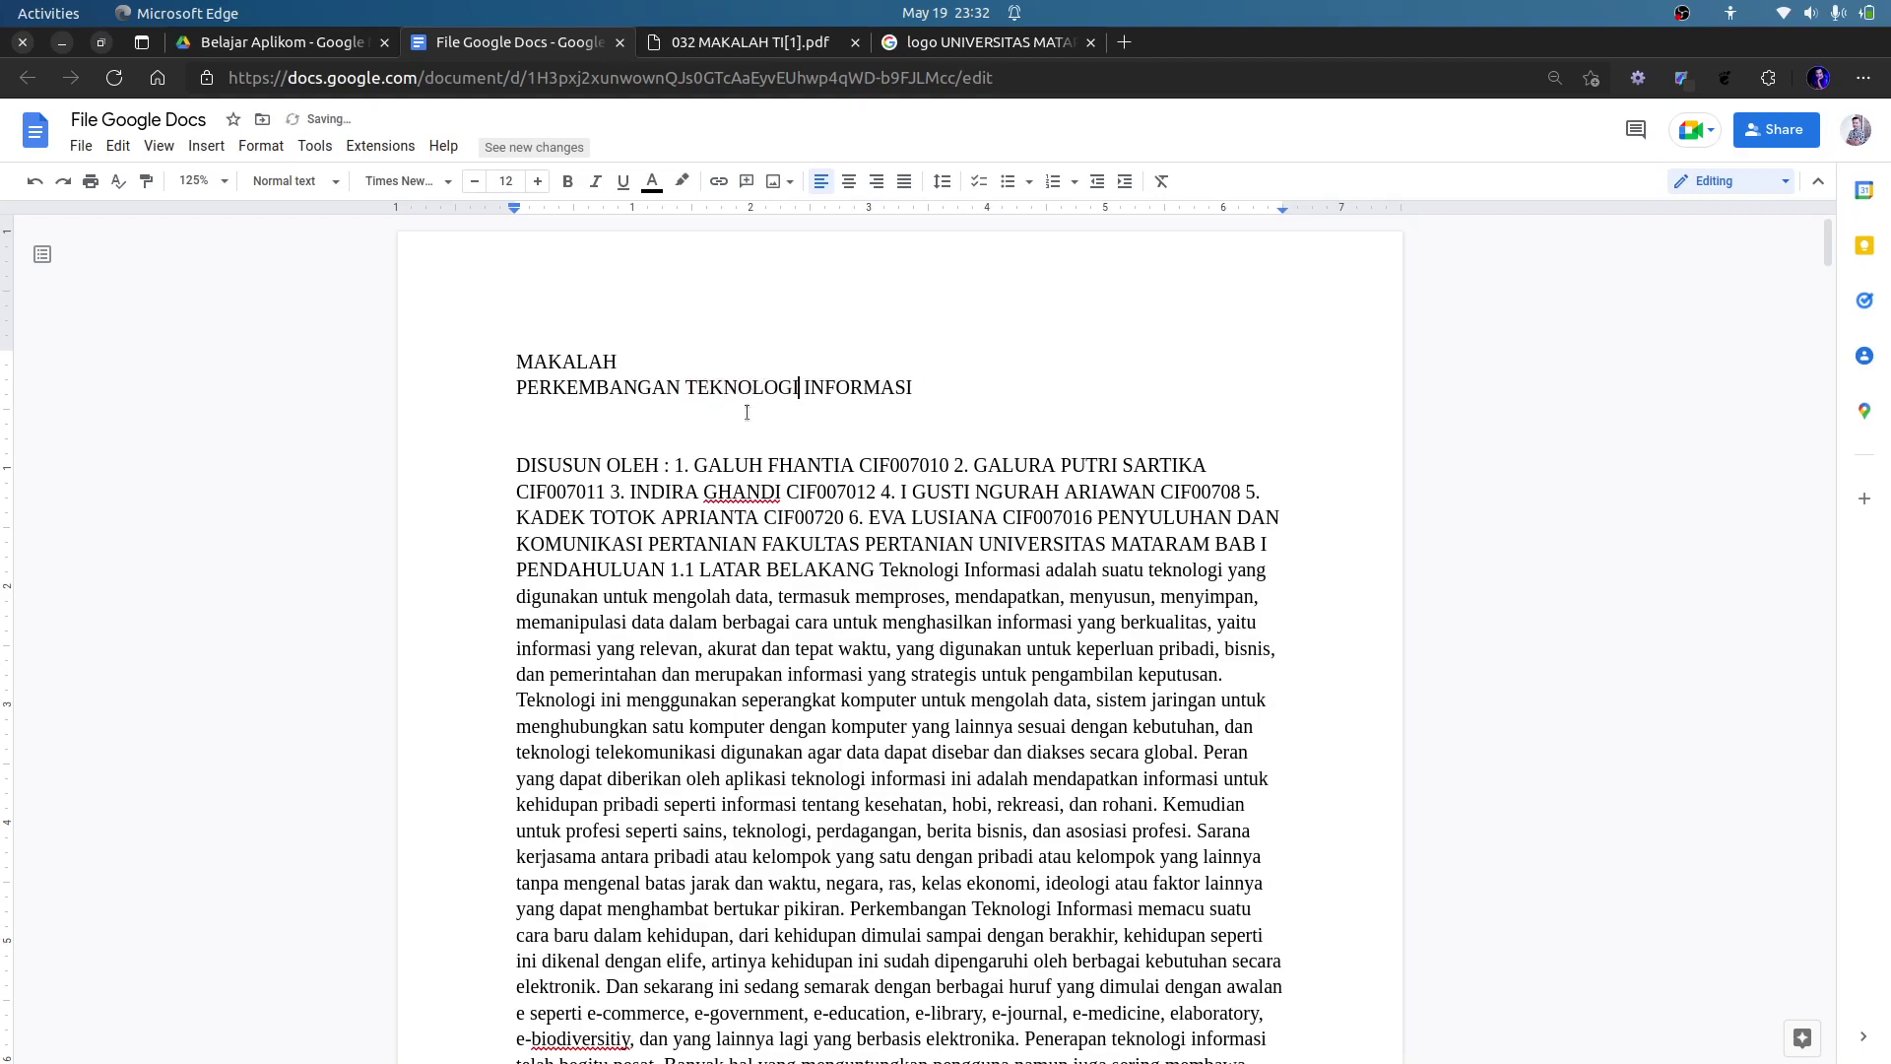
left_click(746, 492)
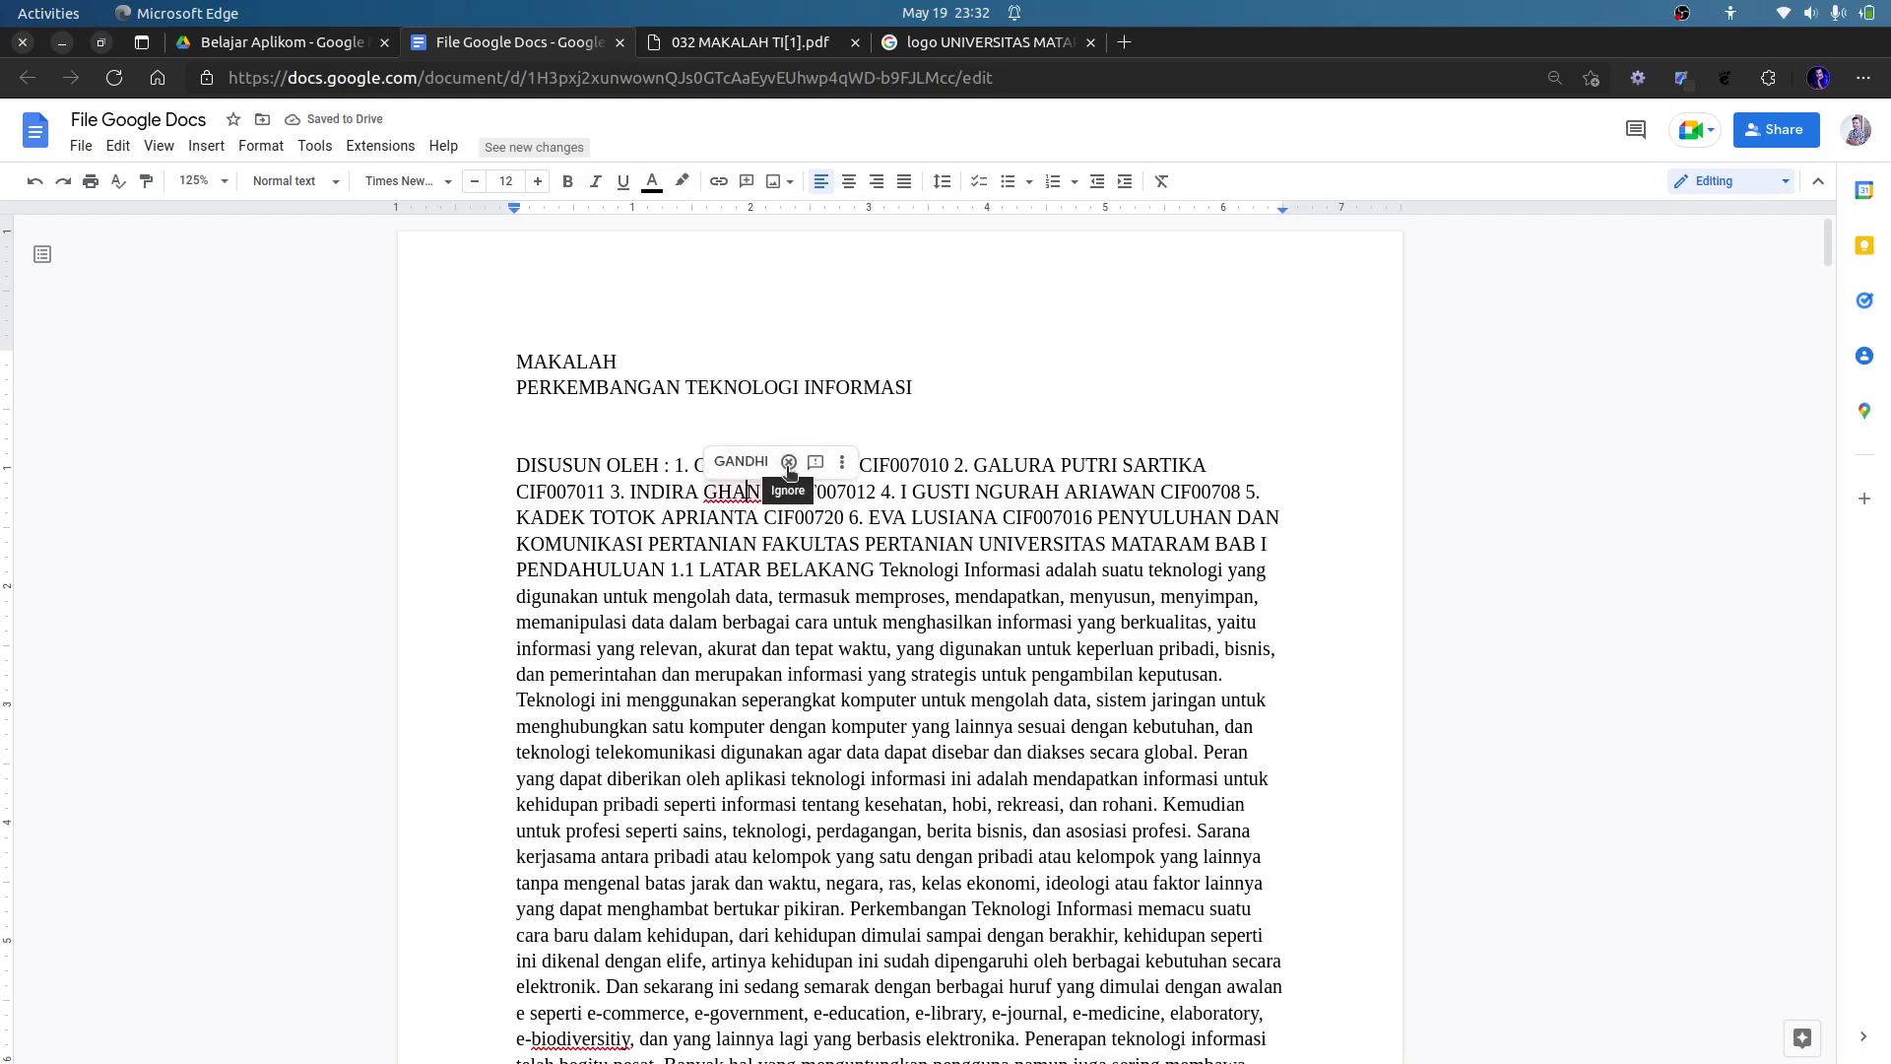
left_click(788, 465)
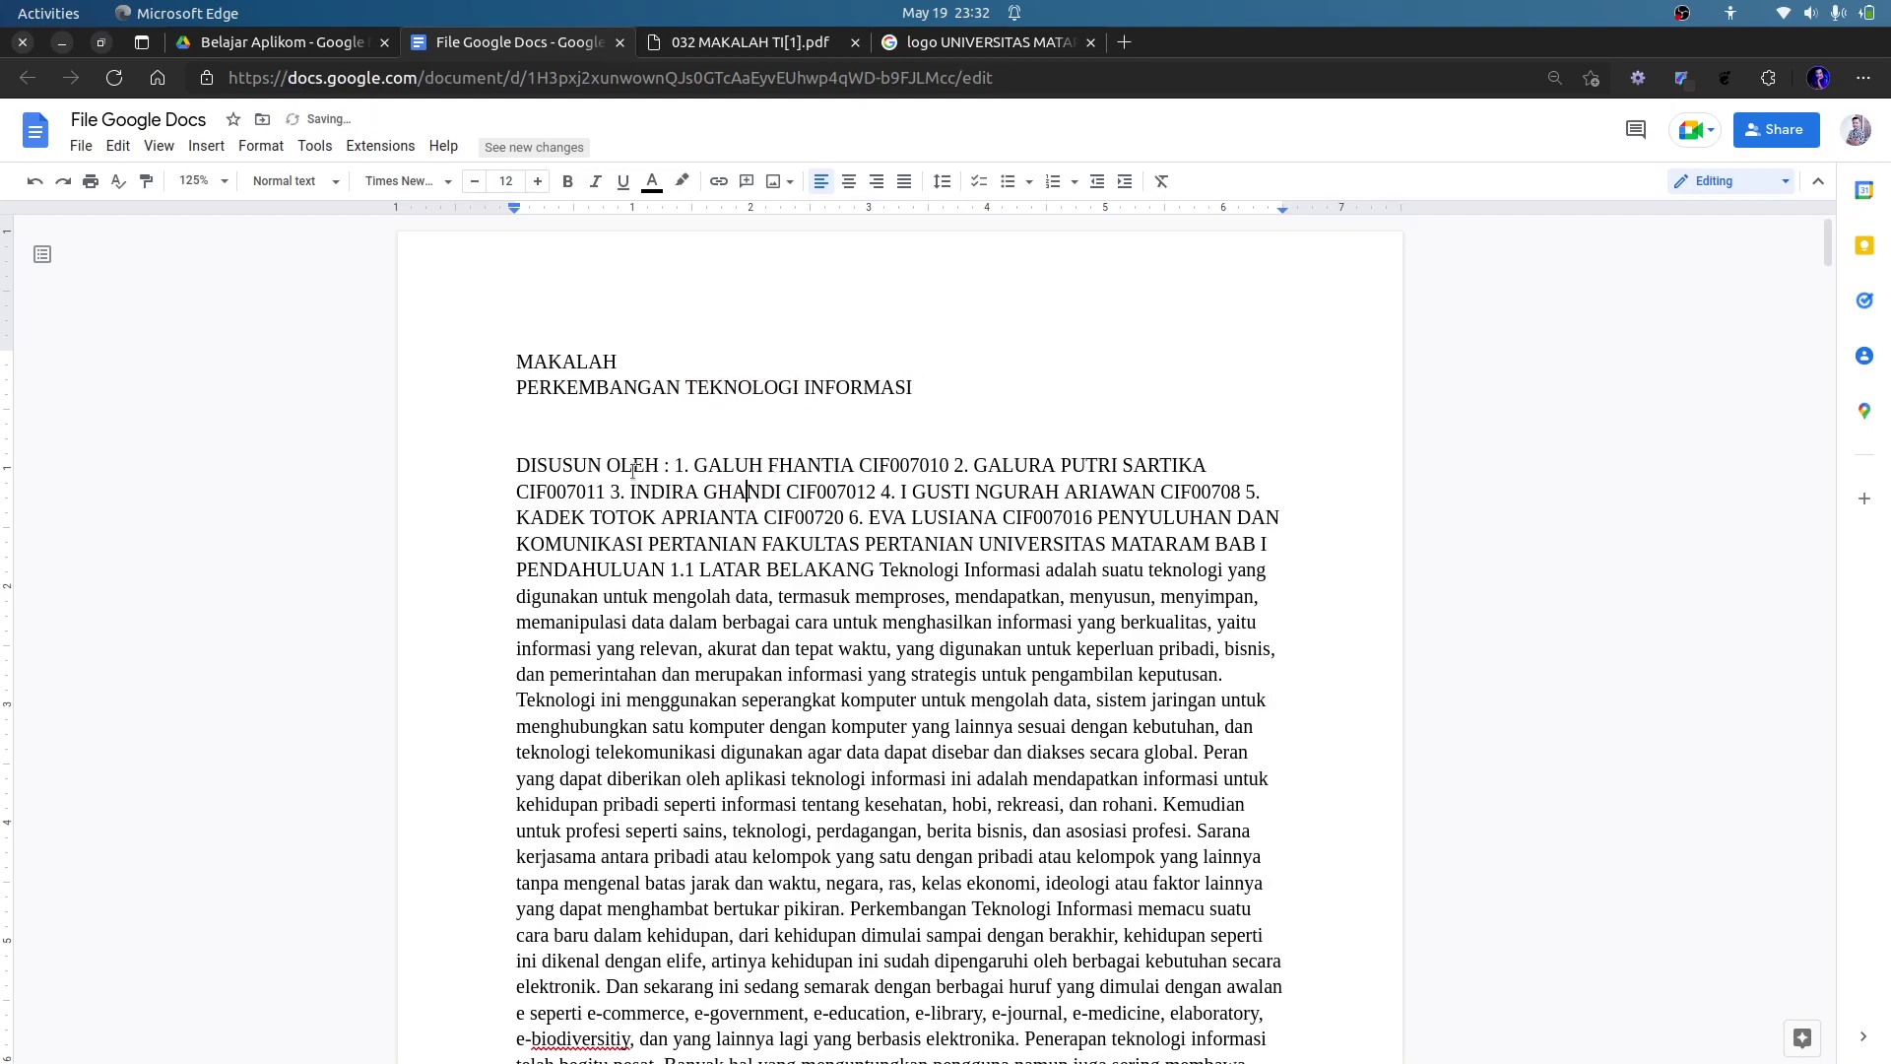
Put the DISUSUN OLEH : heading and the first two numbered authors on separate lines.
left_click(668, 464)
key("BackSpace")
key("Return")
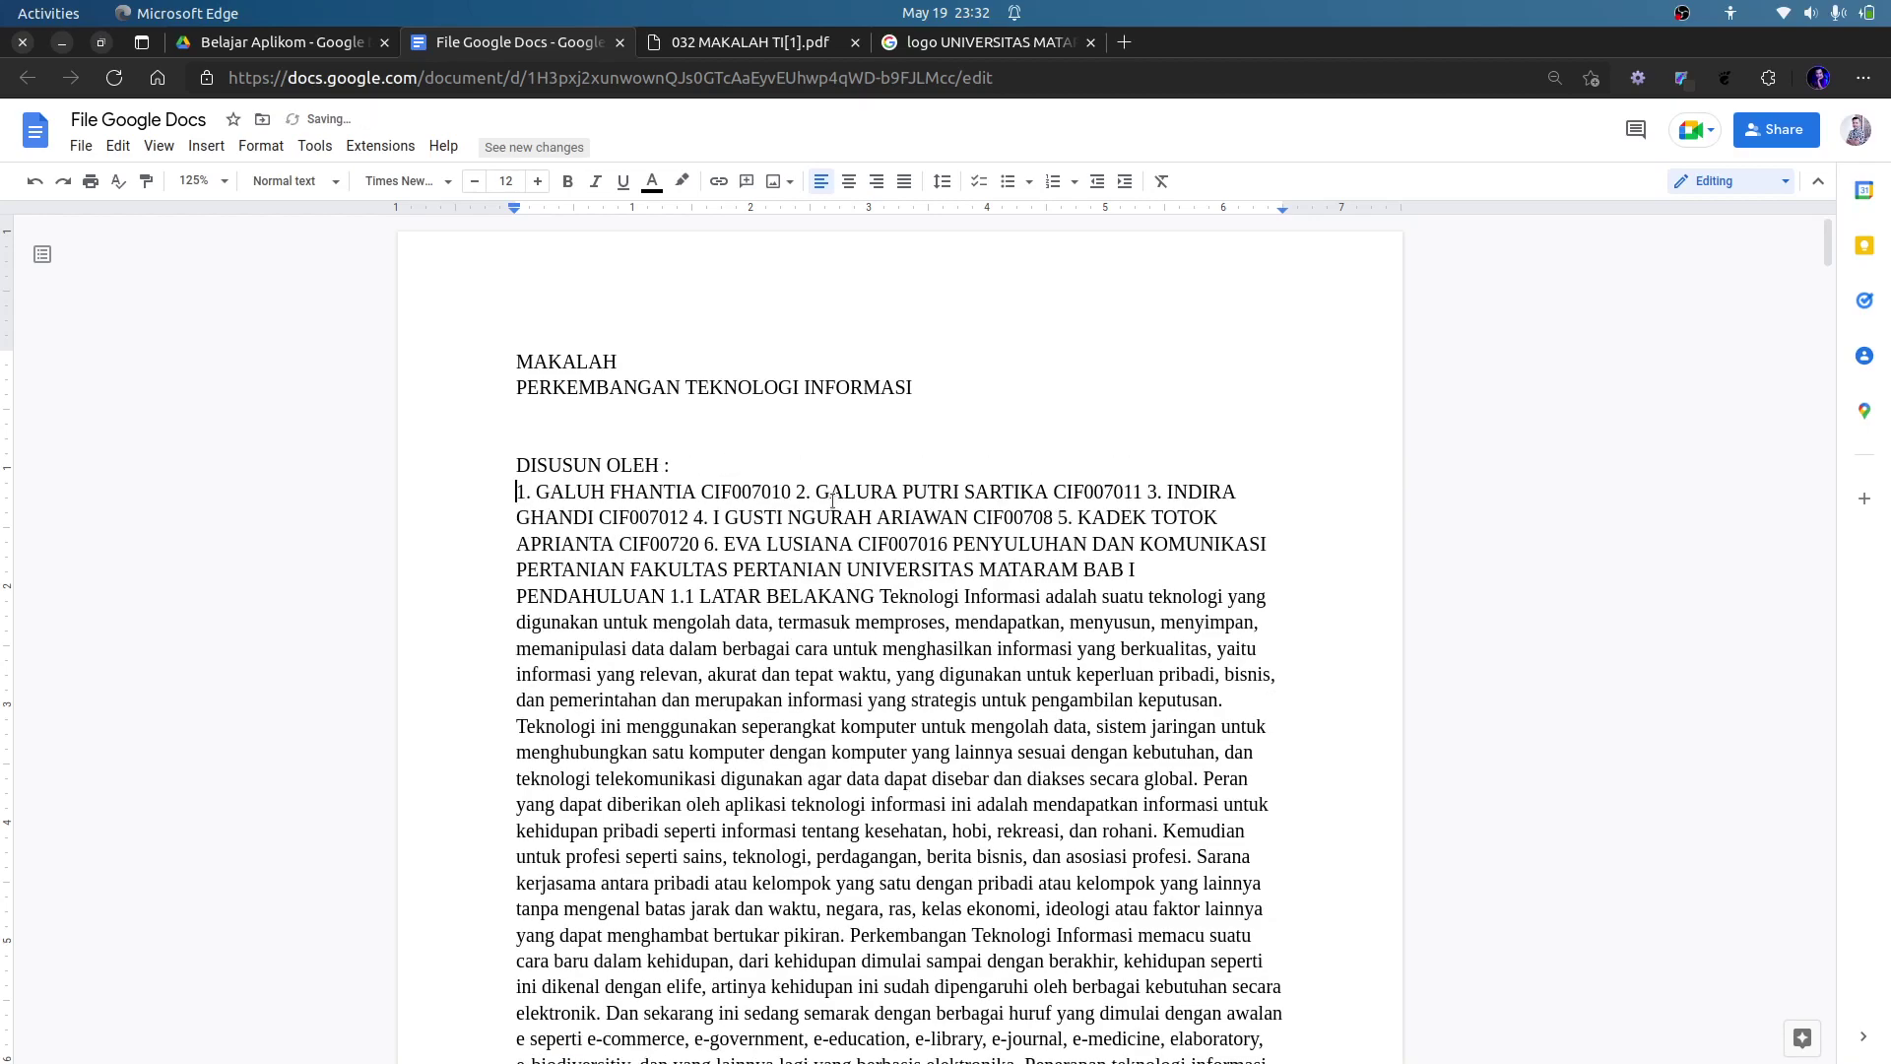
left_click(800, 491)
key("BackSpace")
key("Return")
left_click(867, 518)
key("BackSpace")
key("Return")
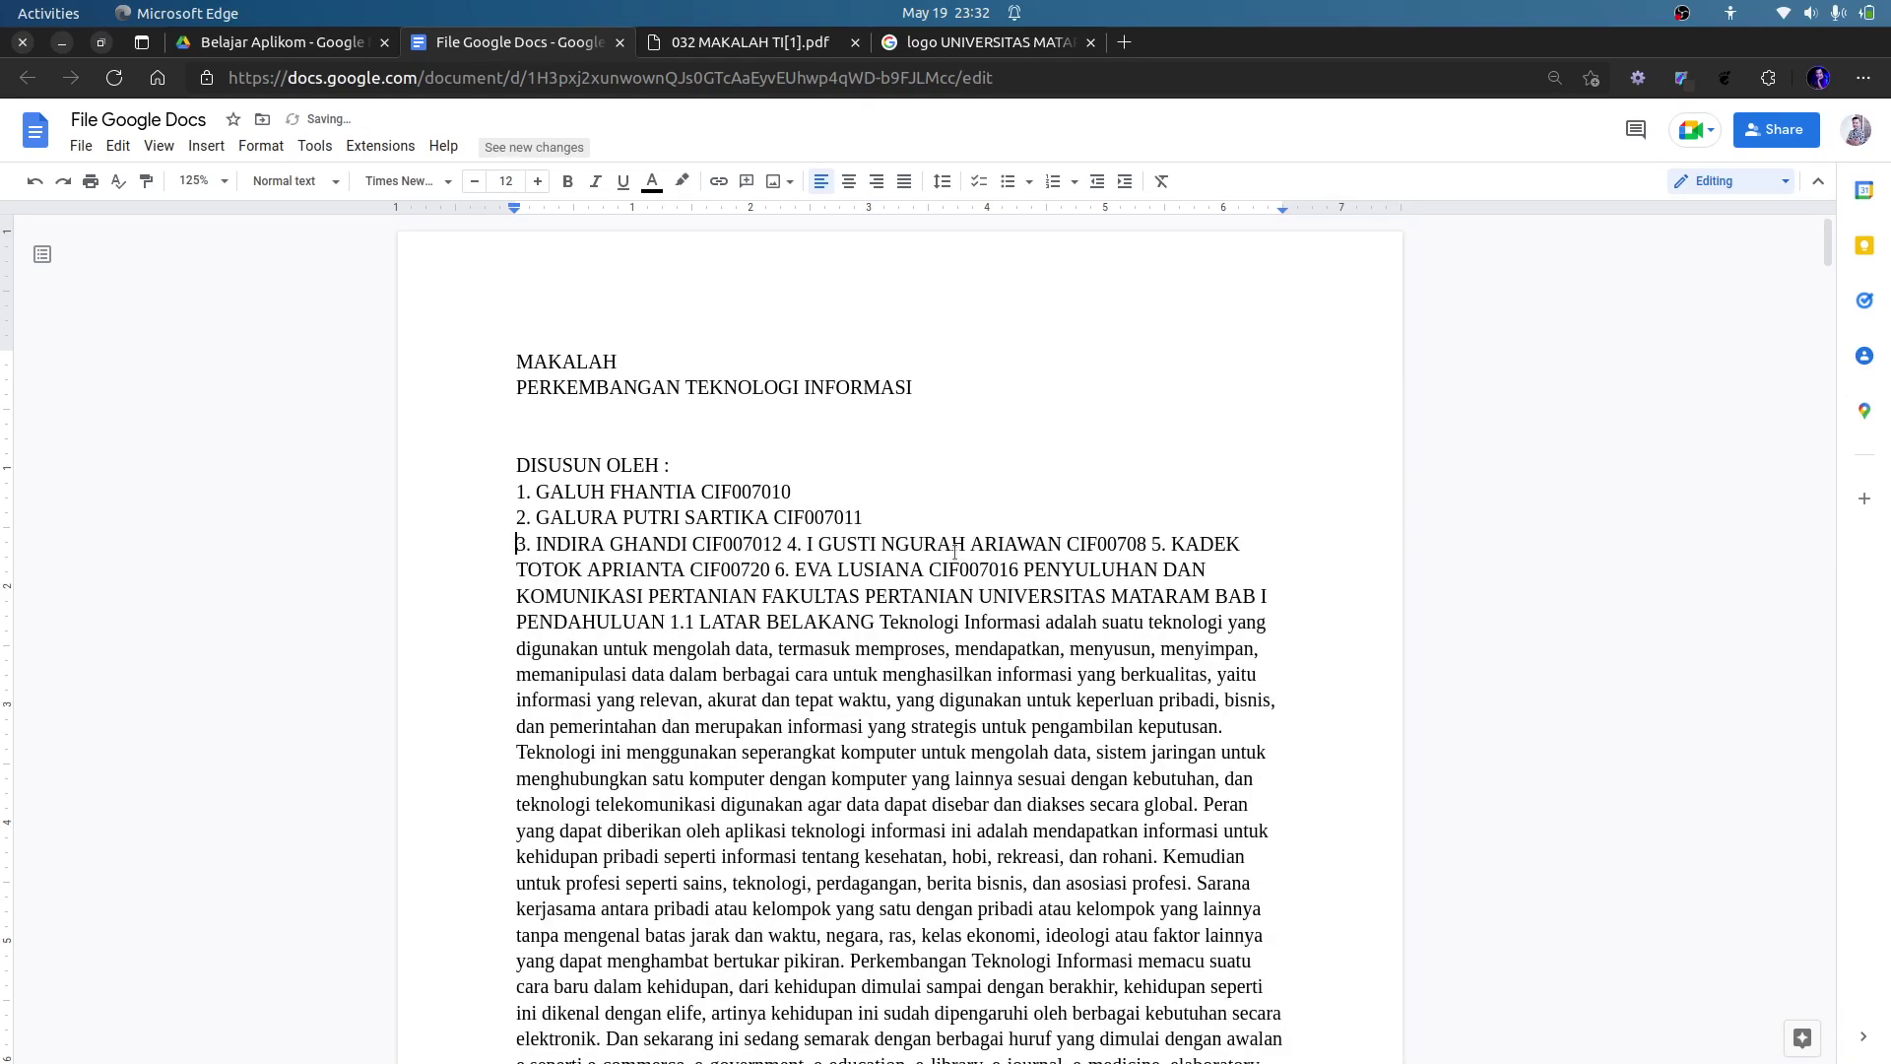
Put authors 3 to 6 on separate lines and leave a blank line after the sixth.
left_click(788, 545)
key("BackSpace")
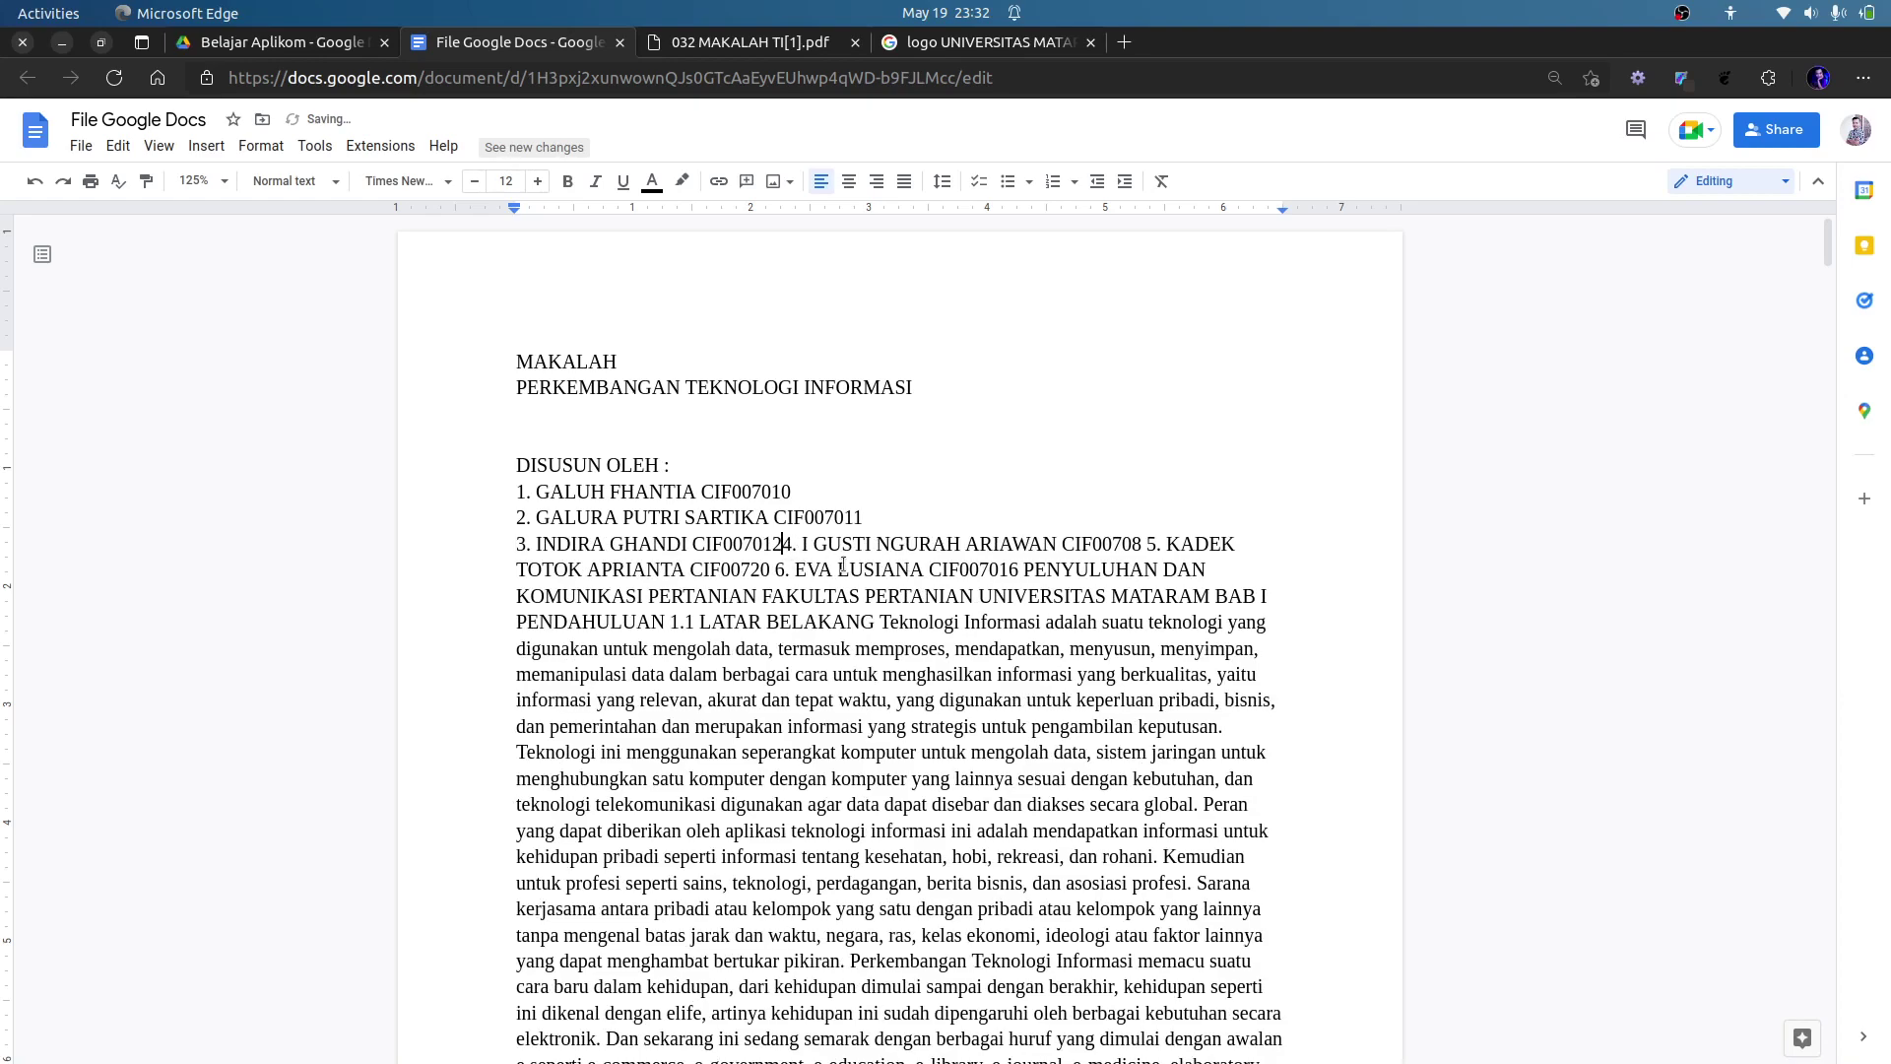
key("Return")
left_click(878, 569)
key("BackSpace")
key("Return")
left_click(868, 596)
key("BackSpace")
key("Return")
left_click(765, 621)
key("BackSpace")
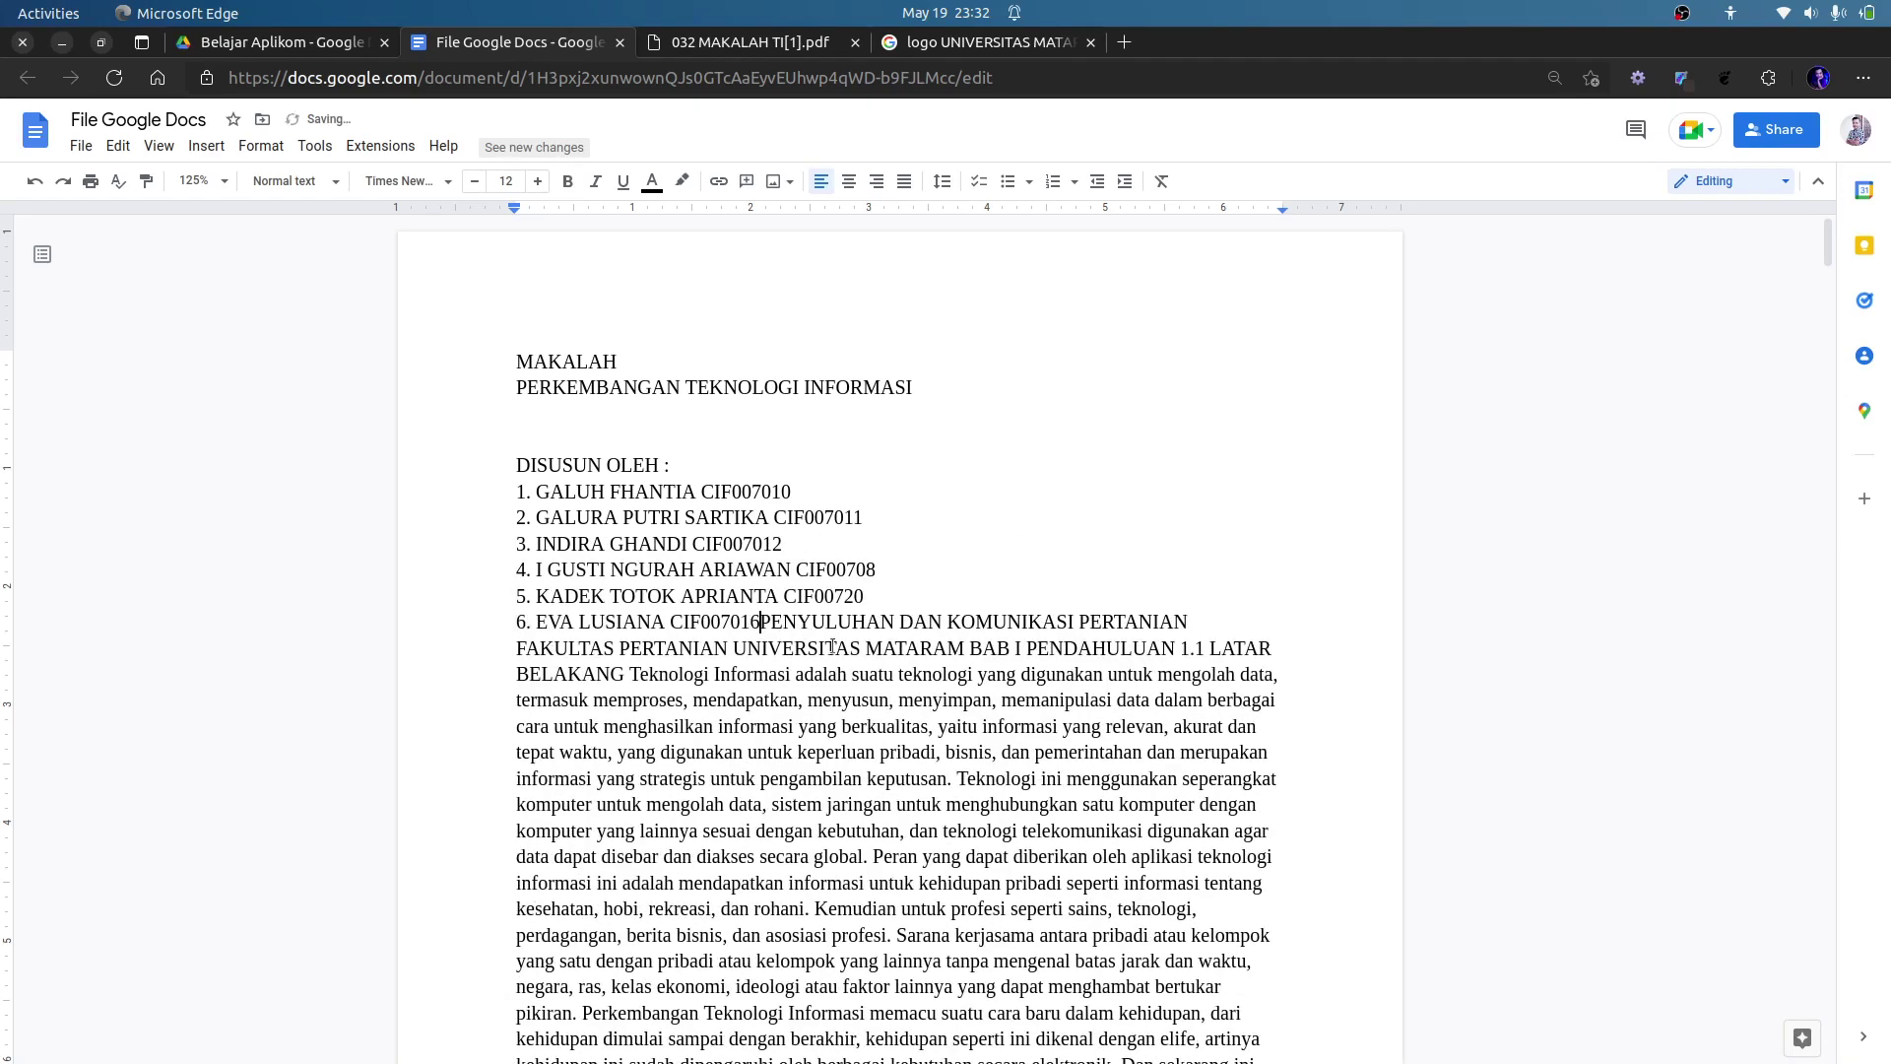
key("Return")
key("Return")
Split PENYULUHAN DAN KOMUNIKASI PERTANIAN, FAKULTAS PERTANIAN and UNIVERSITAS MATARAM onto separate lines, apart from the text that follows.
left_click(948, 674)
key("Return")
left_click(733, 699)
key("Return")
left_click(754, 726)
key("Return")
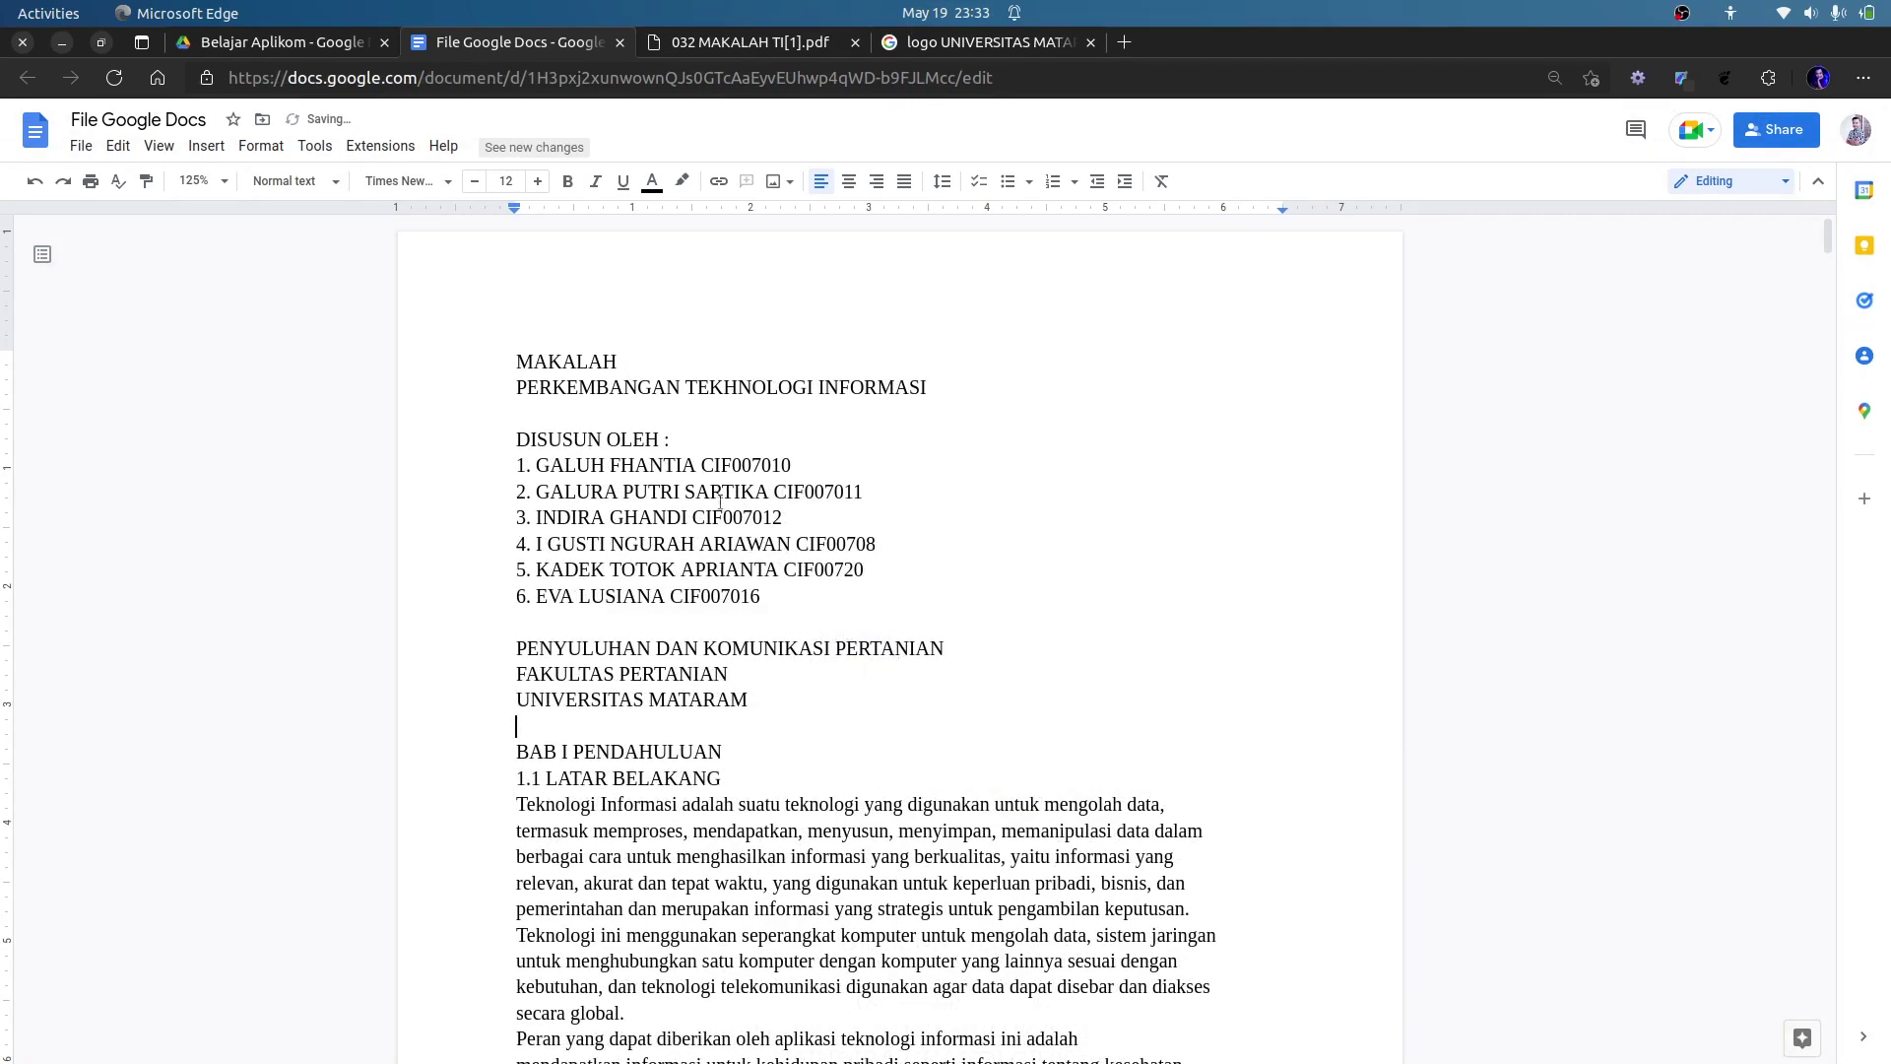
Center the two title lines, make them bold and set their font size to 14.
left_click_drag(515, 362, 923, 391)
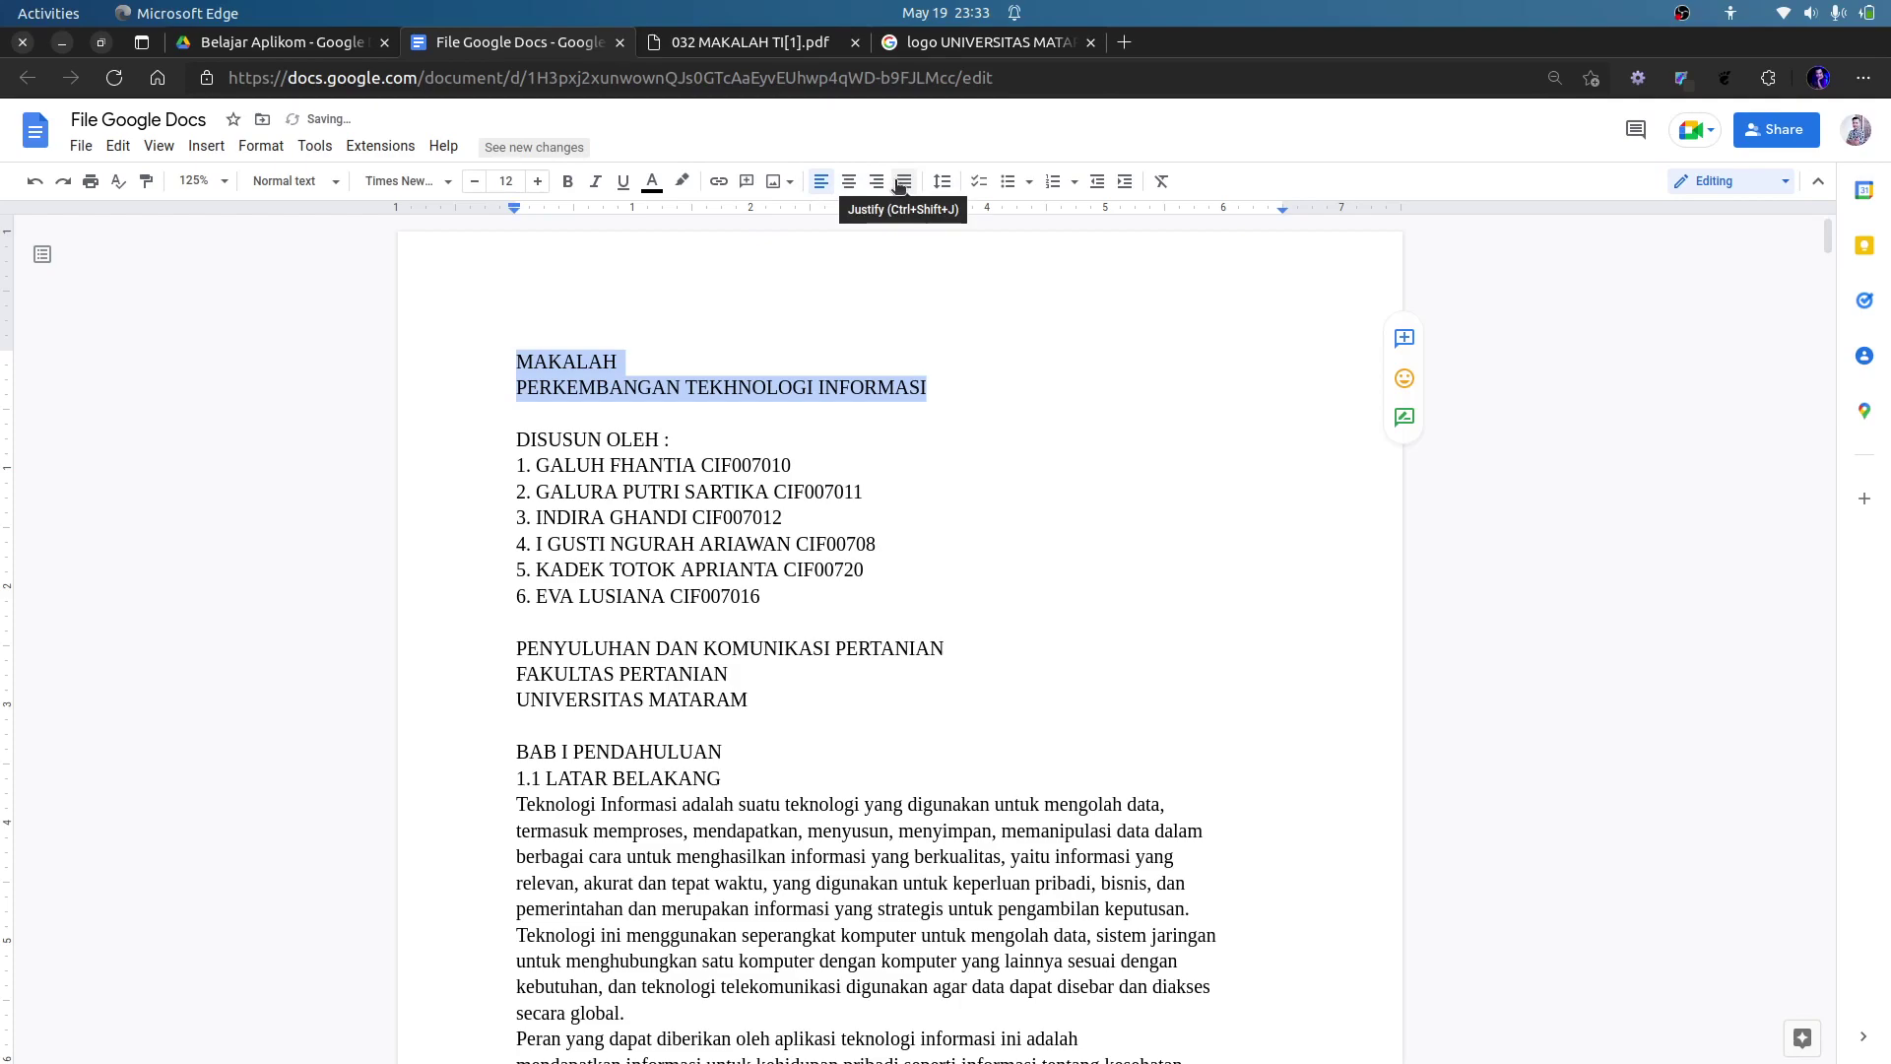
left_click(849, 182)
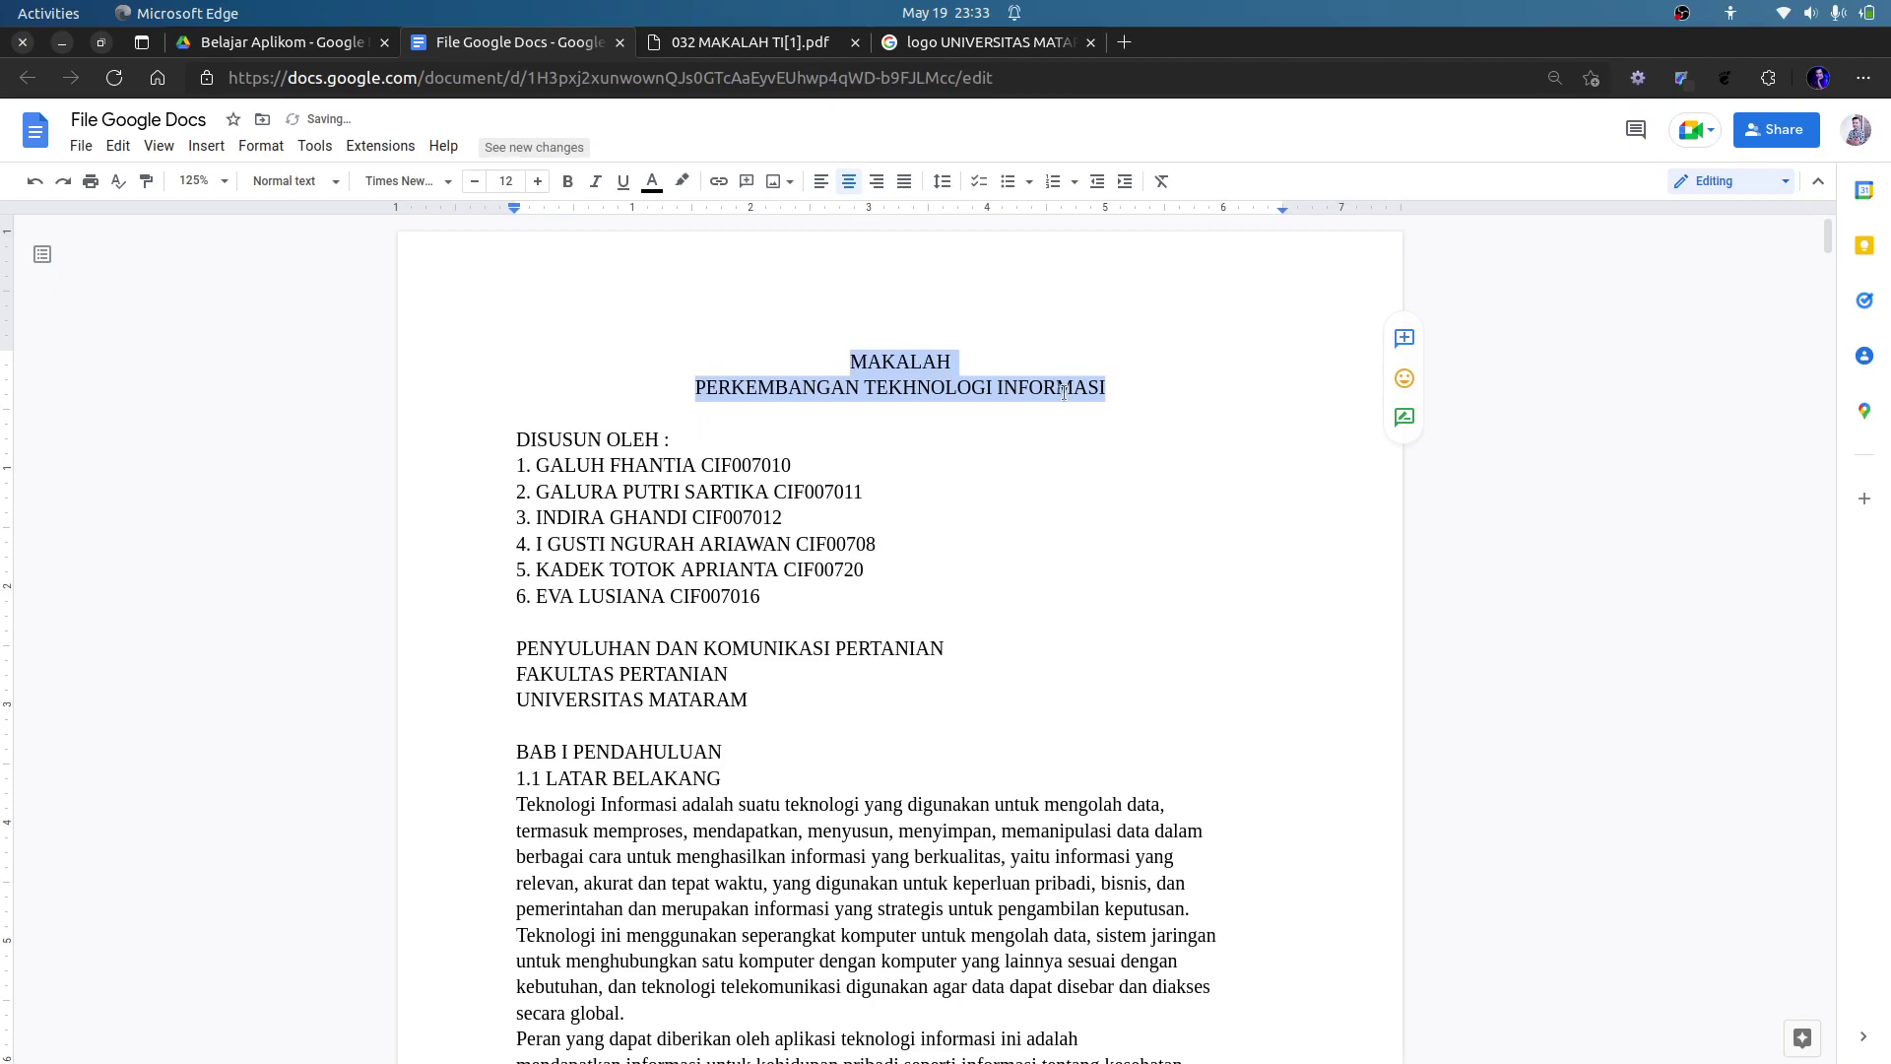
left_click_drag(1108, 387, 845, 338)
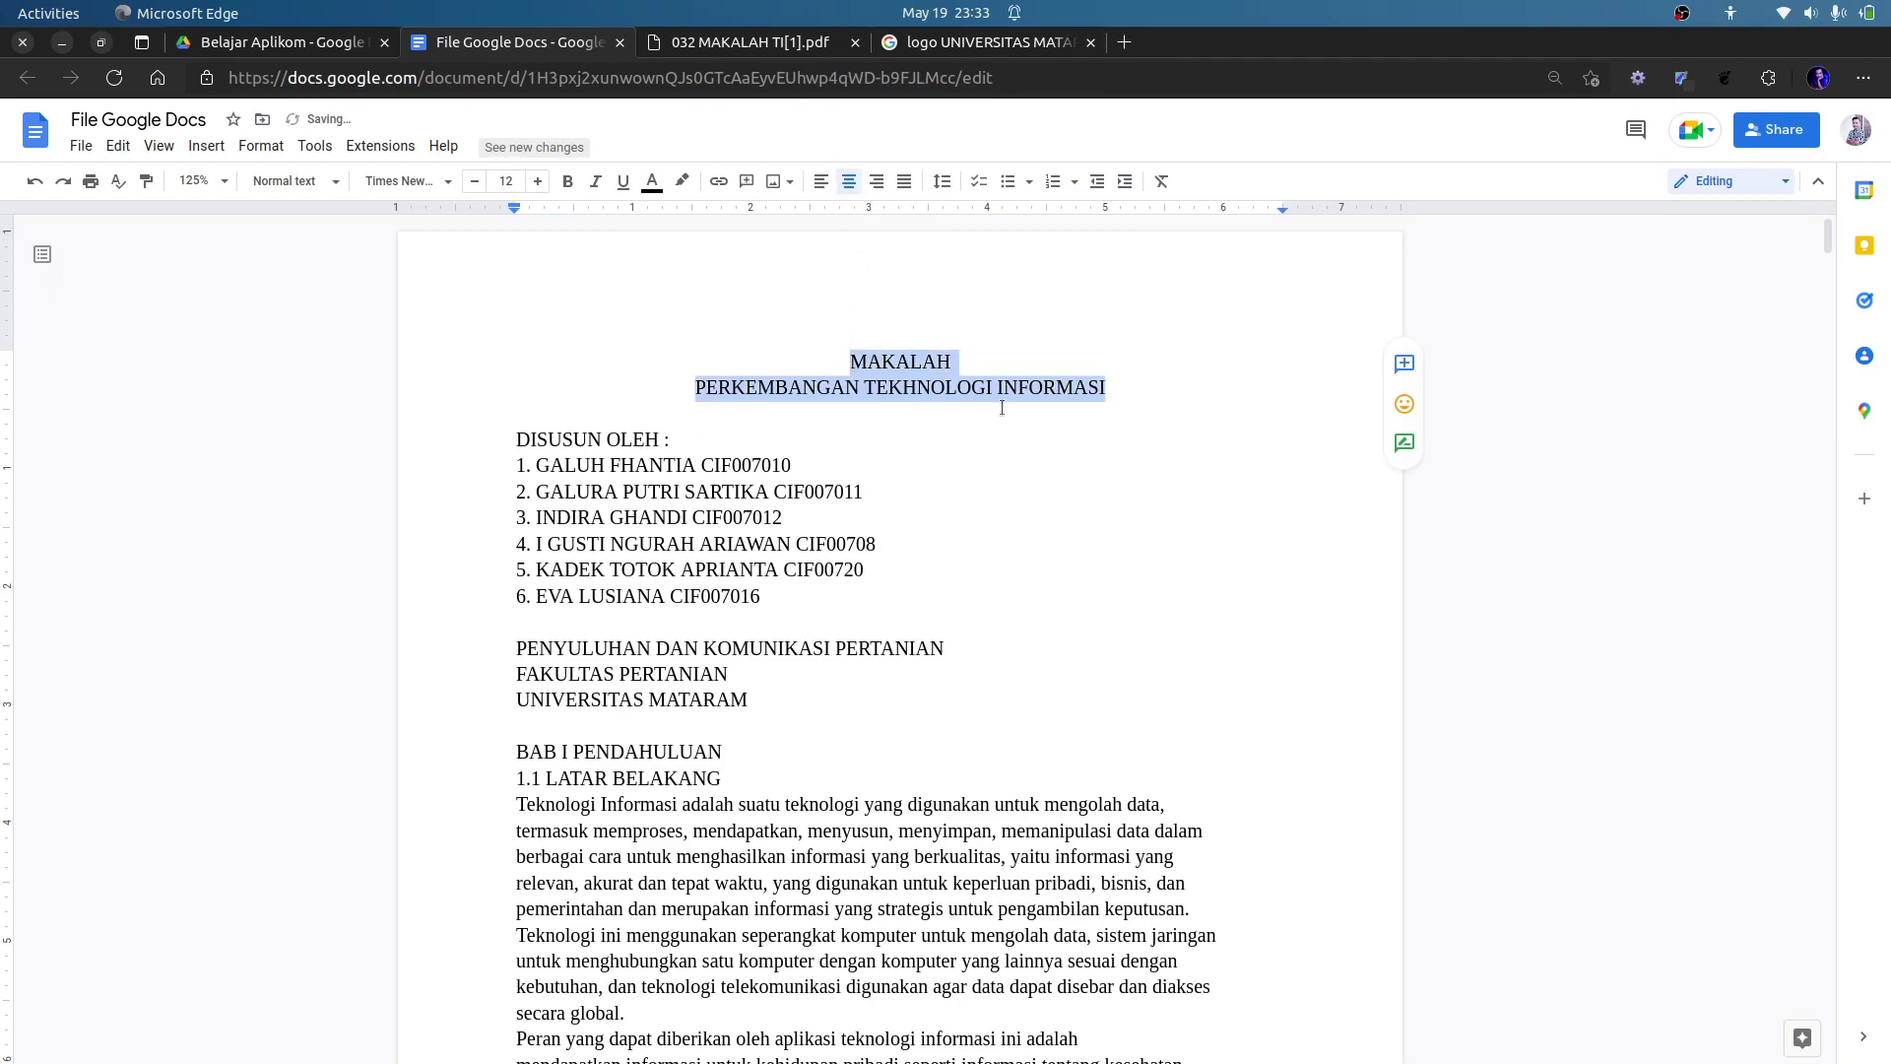
key("ctrl+b")
key("ctrl+shift+period")
key("ctrl+shift+period")
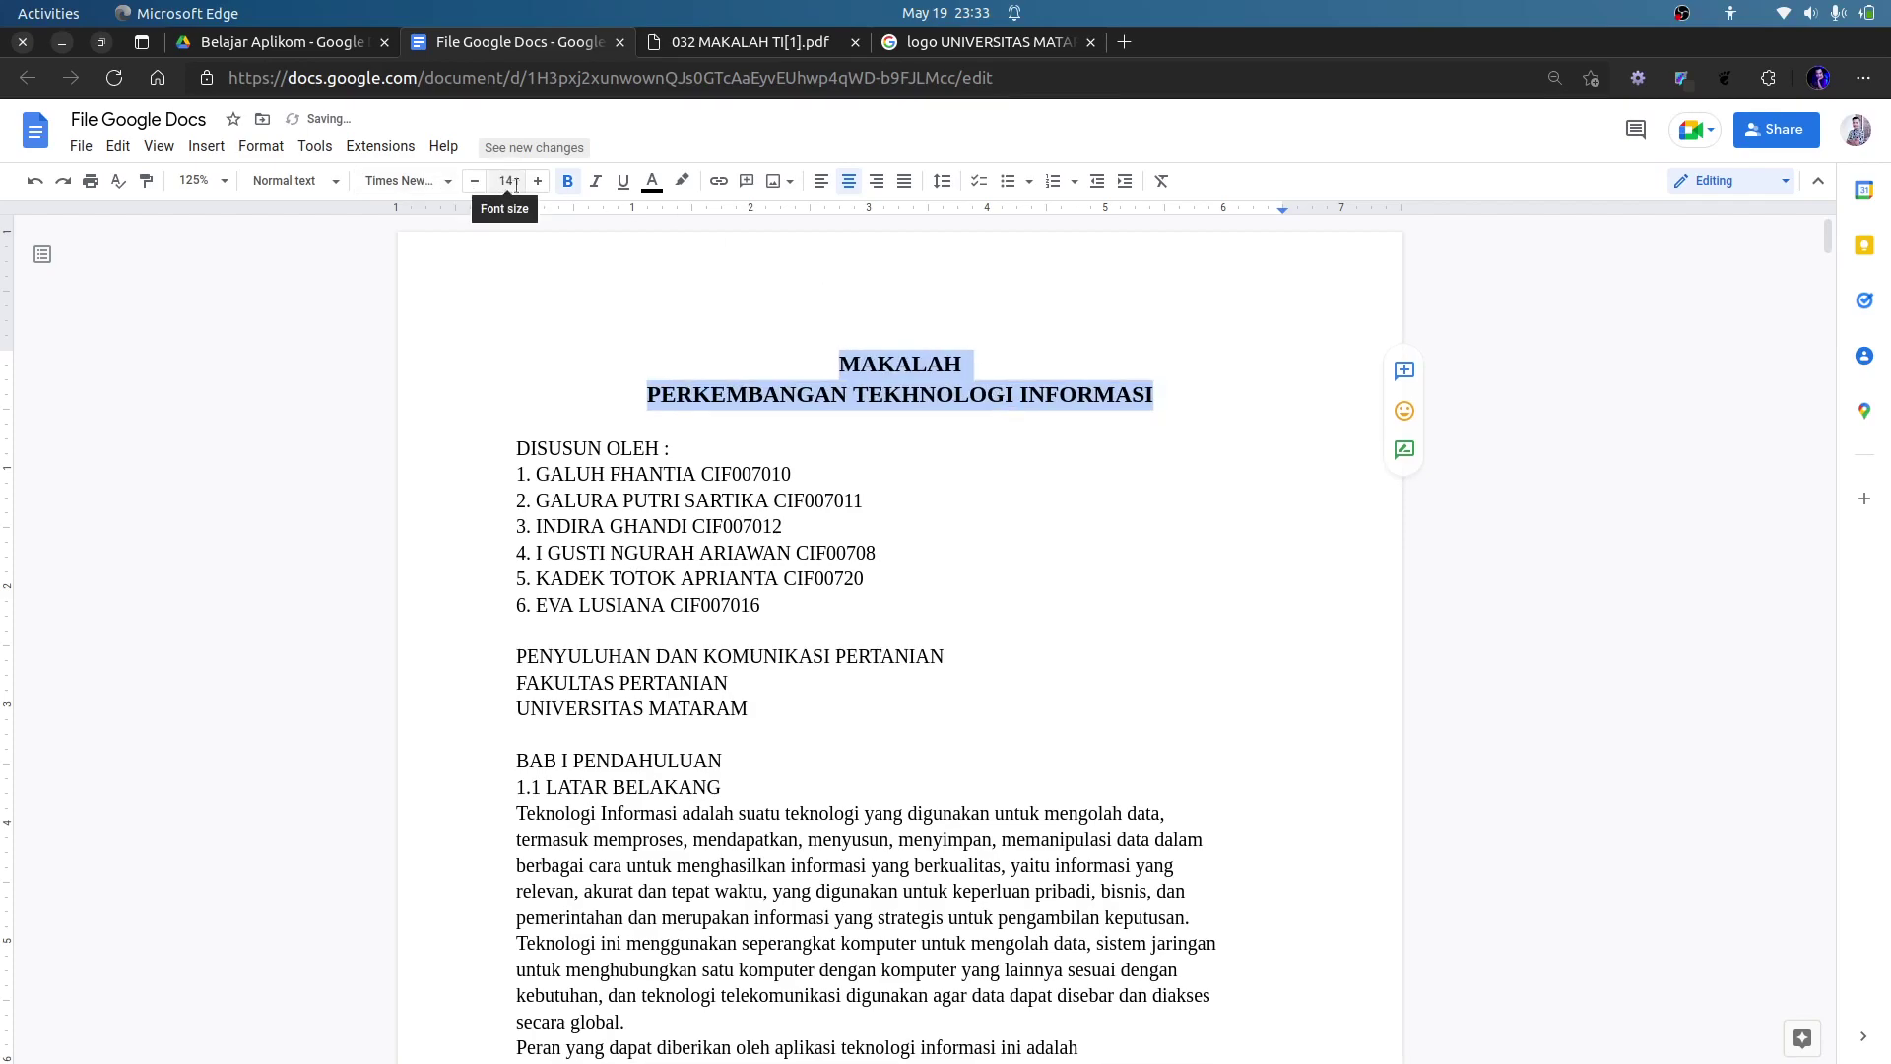
Center the DISUSUN OLEH : line together with the blank line above it.
left_click(828, 480)
left_click(519, 435)
left_click_drag(674, 448, 605, 417)
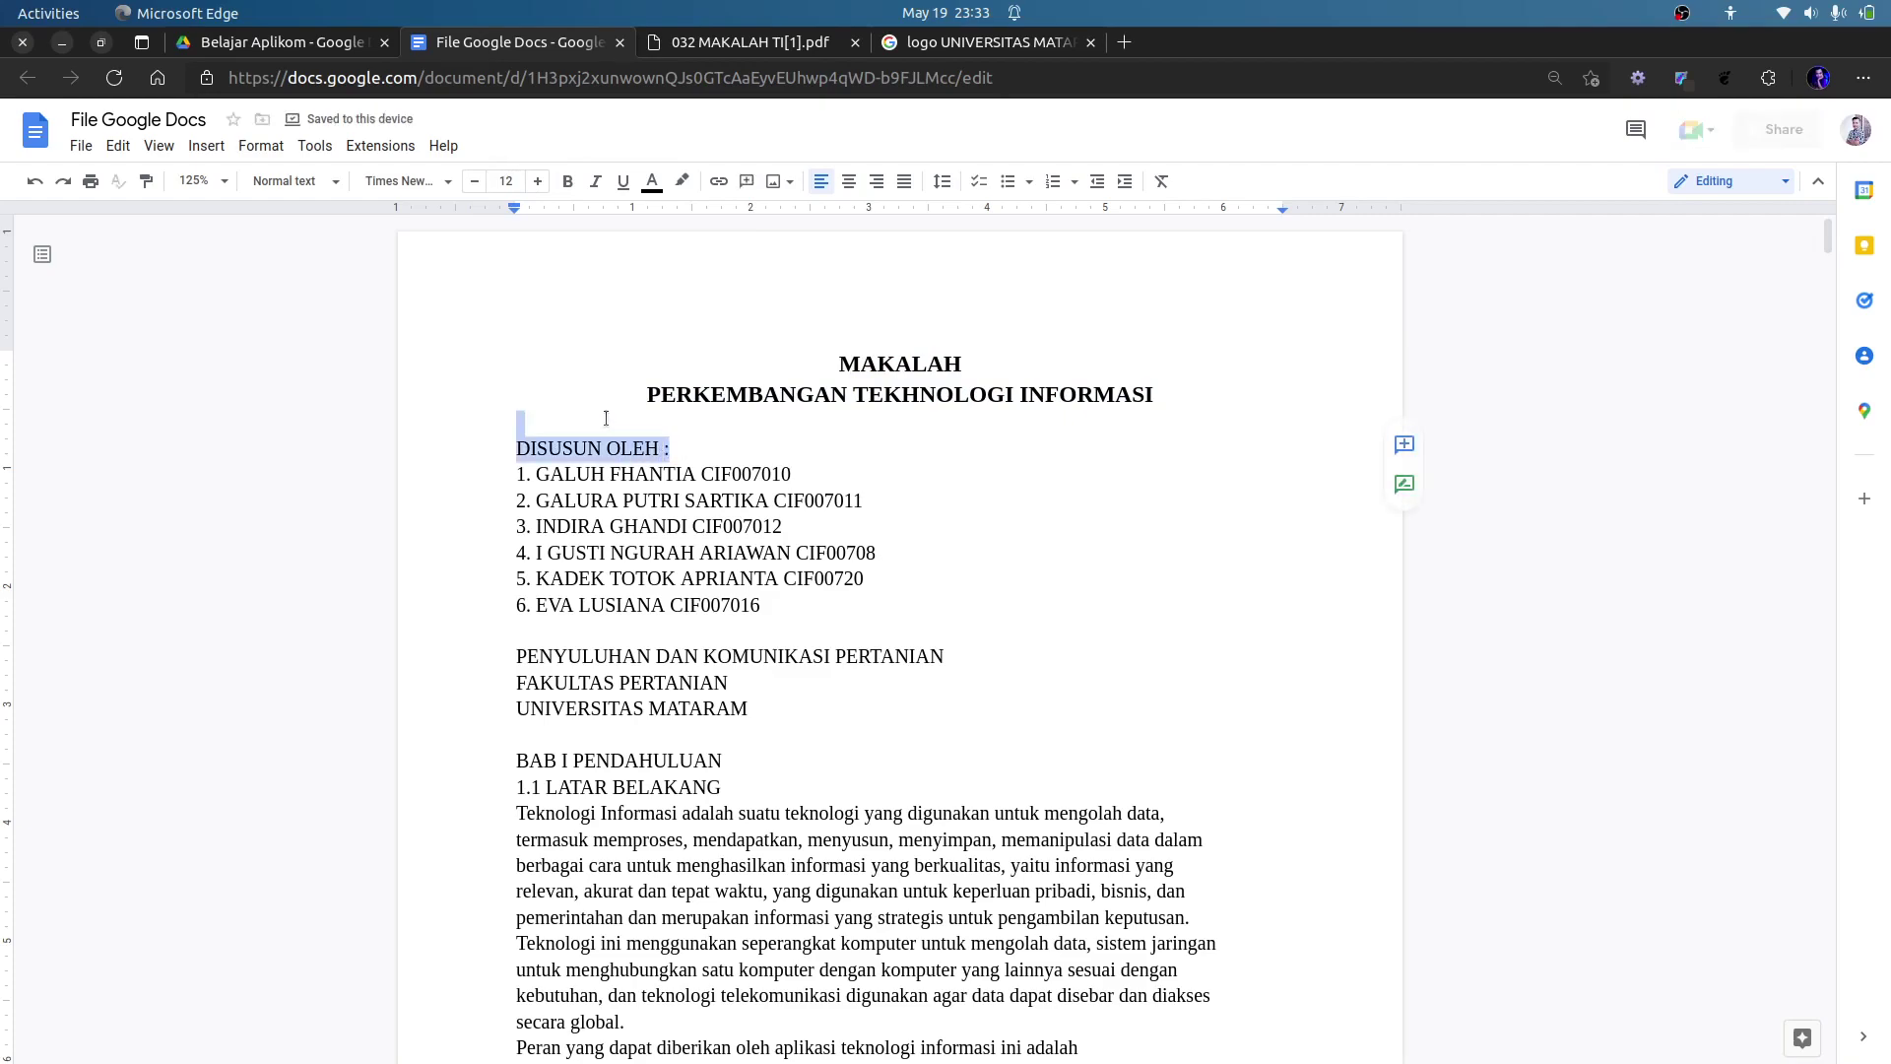
key("ctrl+shift+e")
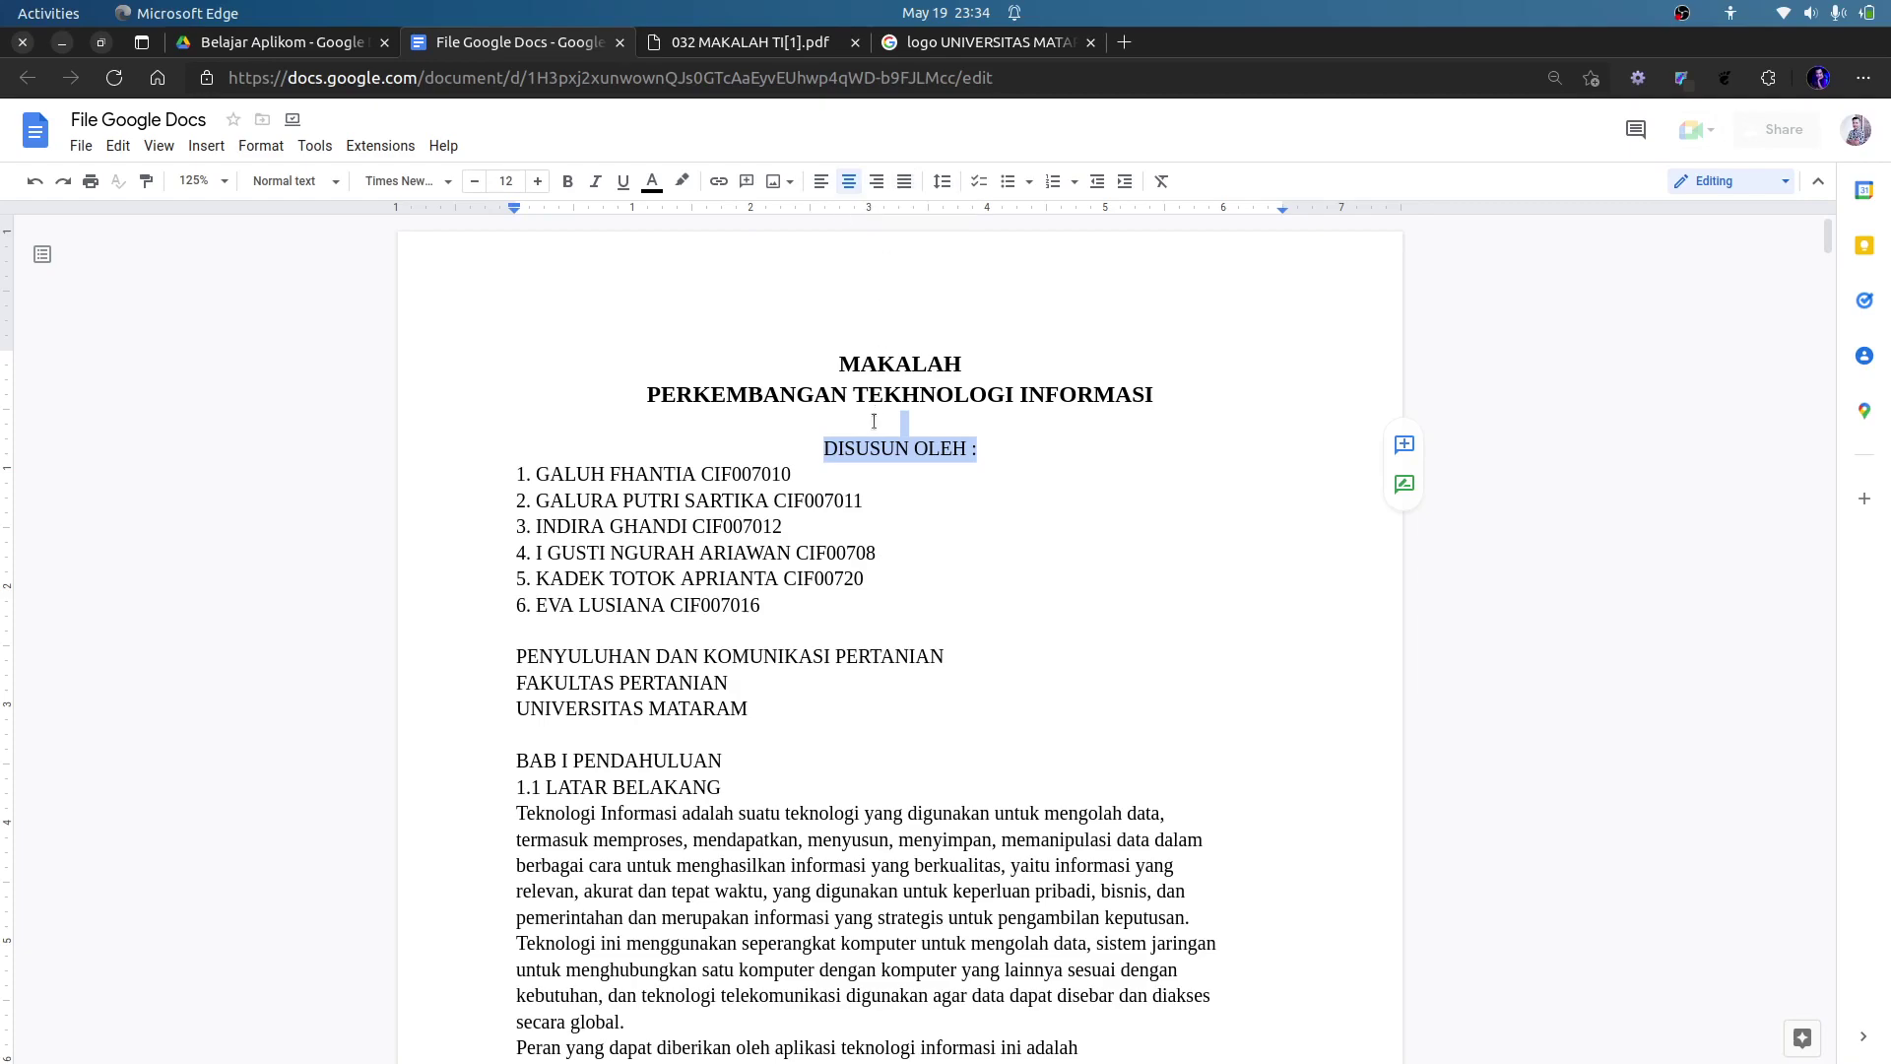
Replace the typed numbers of the first two authors with automatic numbered-list items 1 and 2.
left_click(534, 475)
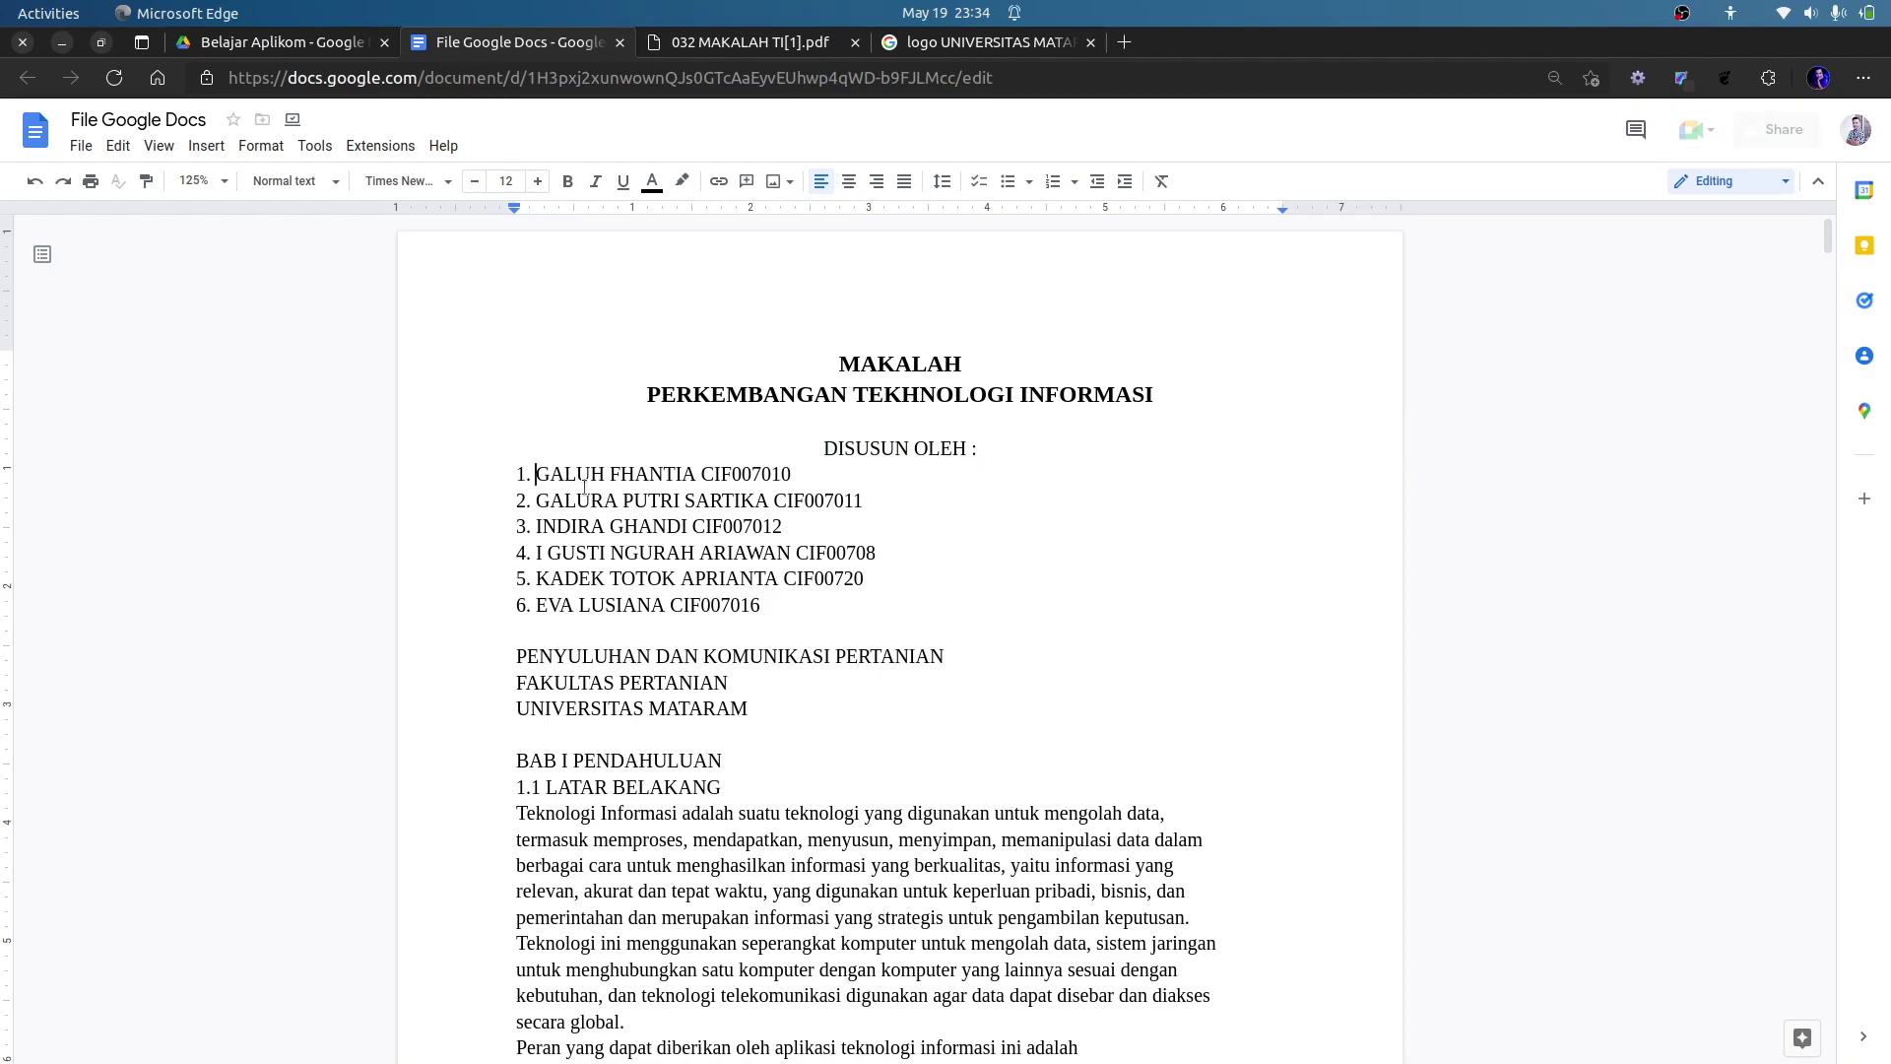
key("BackSpace")
key("BackSpace")
key("BackSpace")
type("1.")
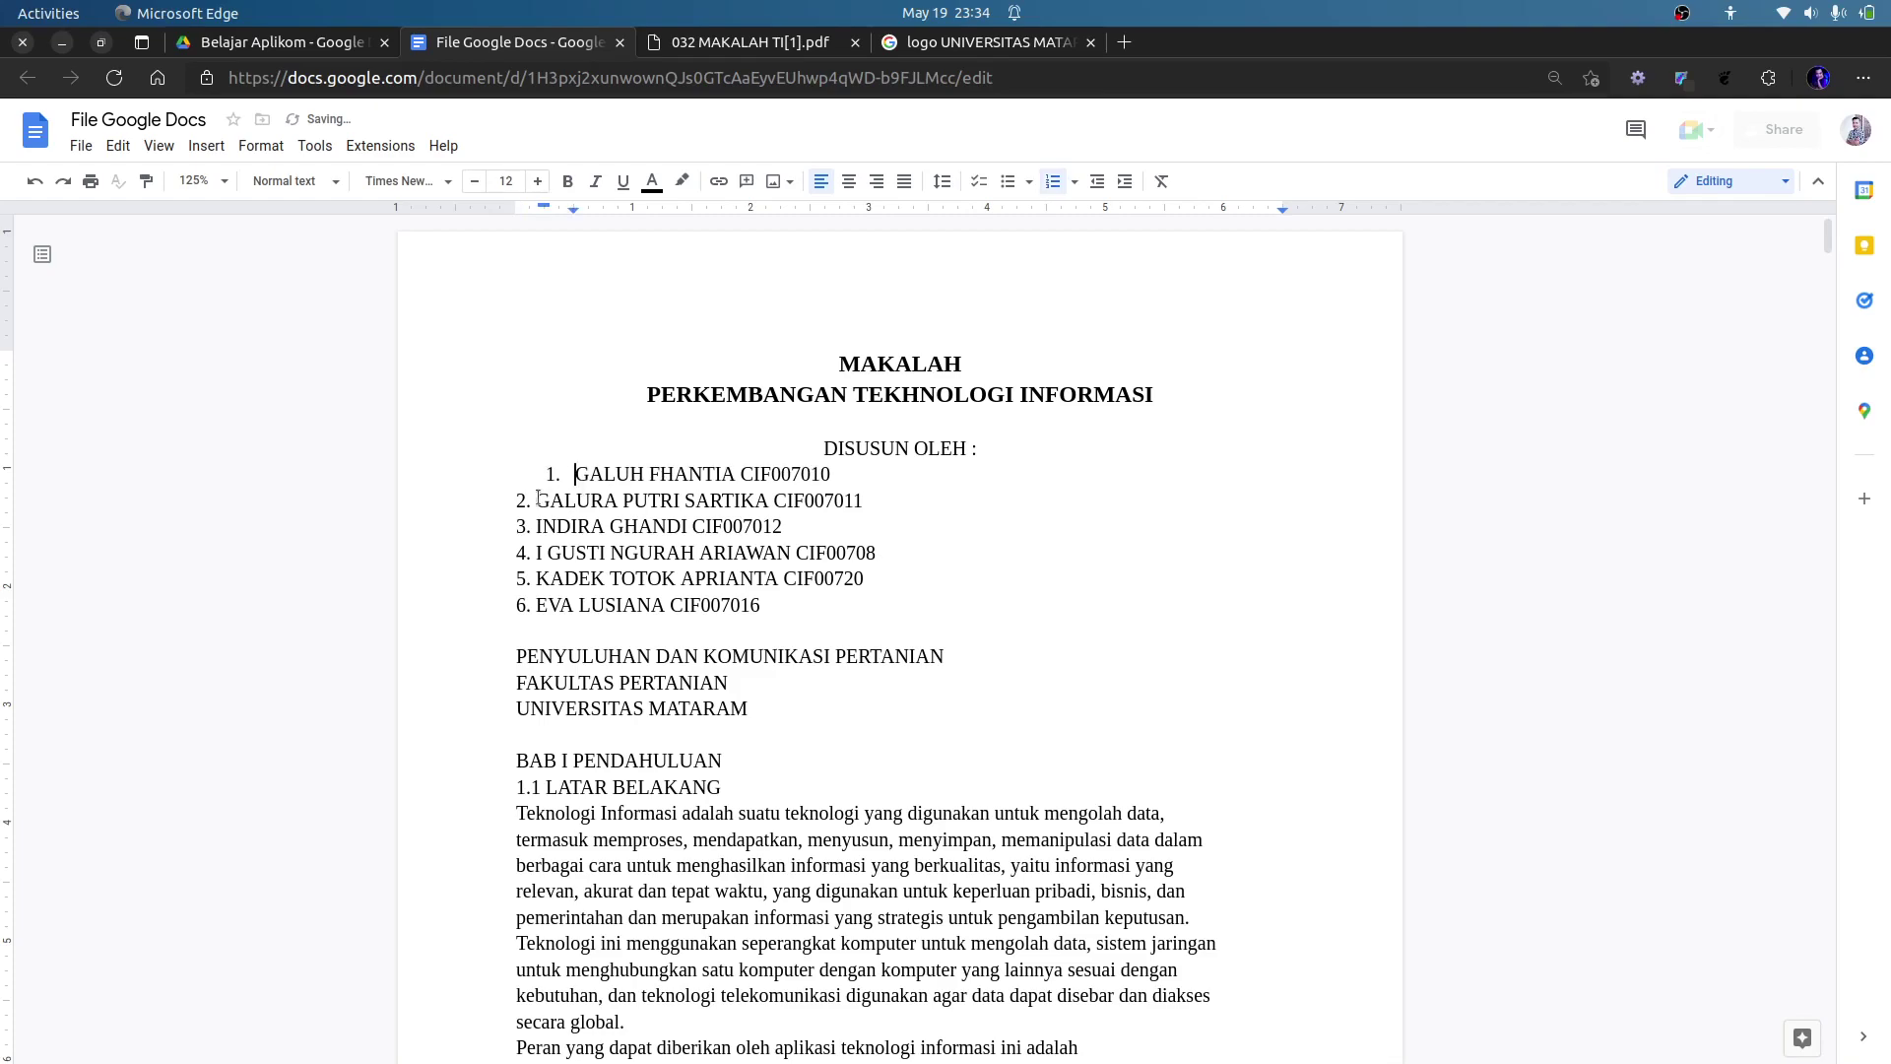
left_click(533, 501)
key("BackSpace")
key("BackSpace")
key("BackSpace")
key("BackSpace")
key("Return")
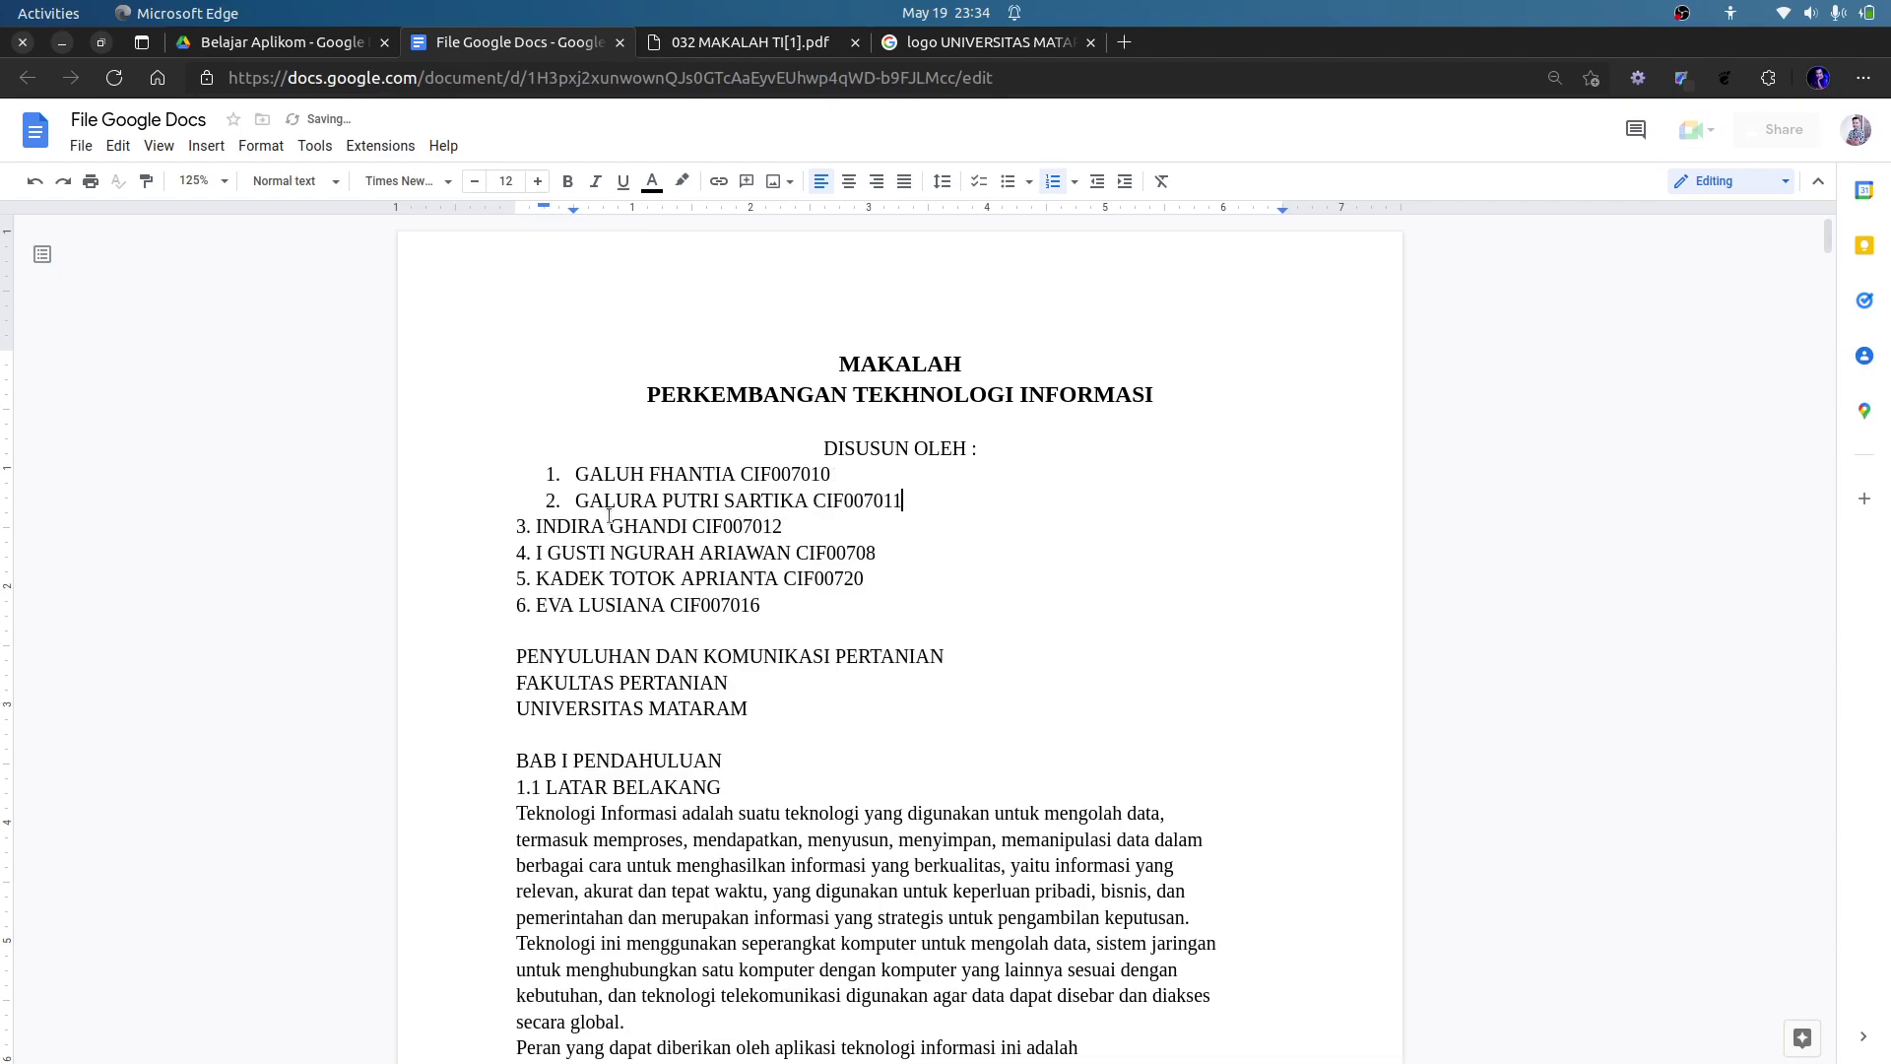
Remove the typed numbers from authors 3 to 6 and make each one an item of the numbered list.
key("Delete")
key("Delete")
key("Delete")
key("Delete")
key("Return")
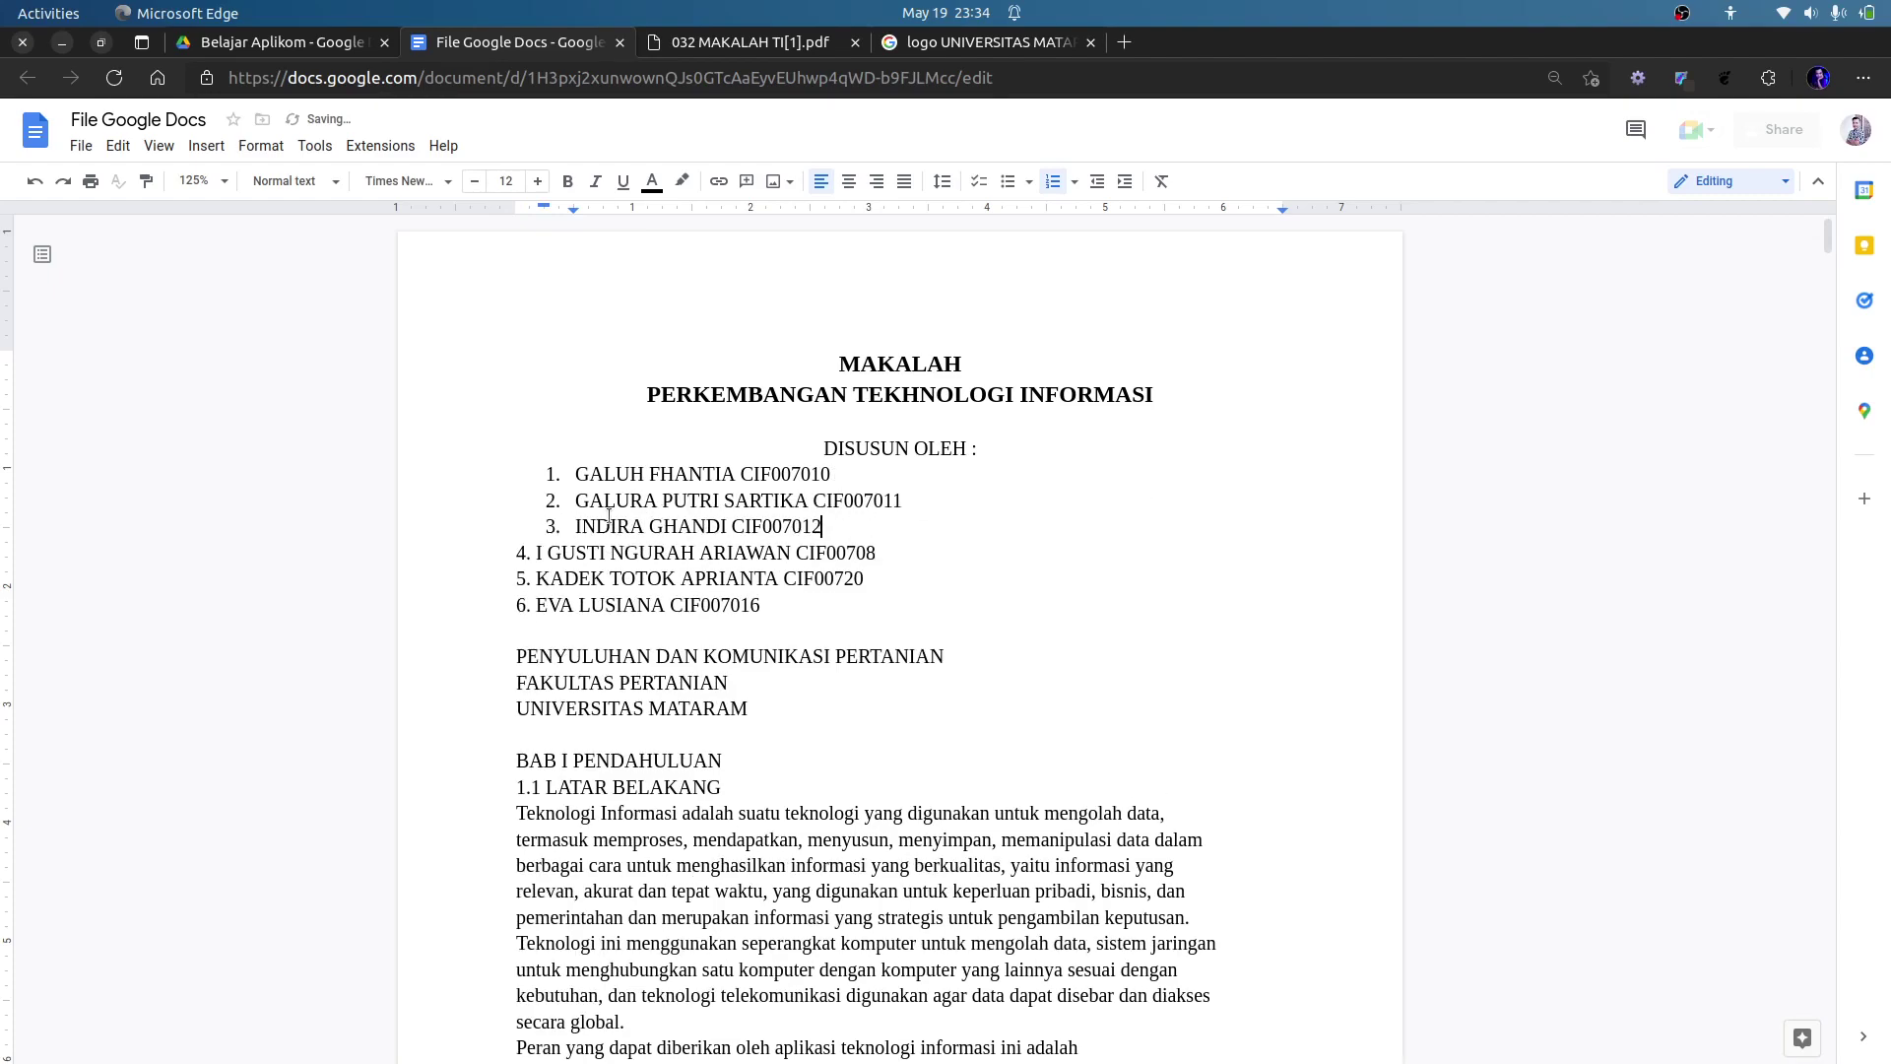
key("Delete")
key("Delete")
key("Delete")
key("Delete")
key("Return")
key("Delete")
key("Delete")
key("Delete")
key("Delete")
key("Return")
key("End")
key("Delete")
key("Delete")
key("Delete")
key("Delete")
key("Return")
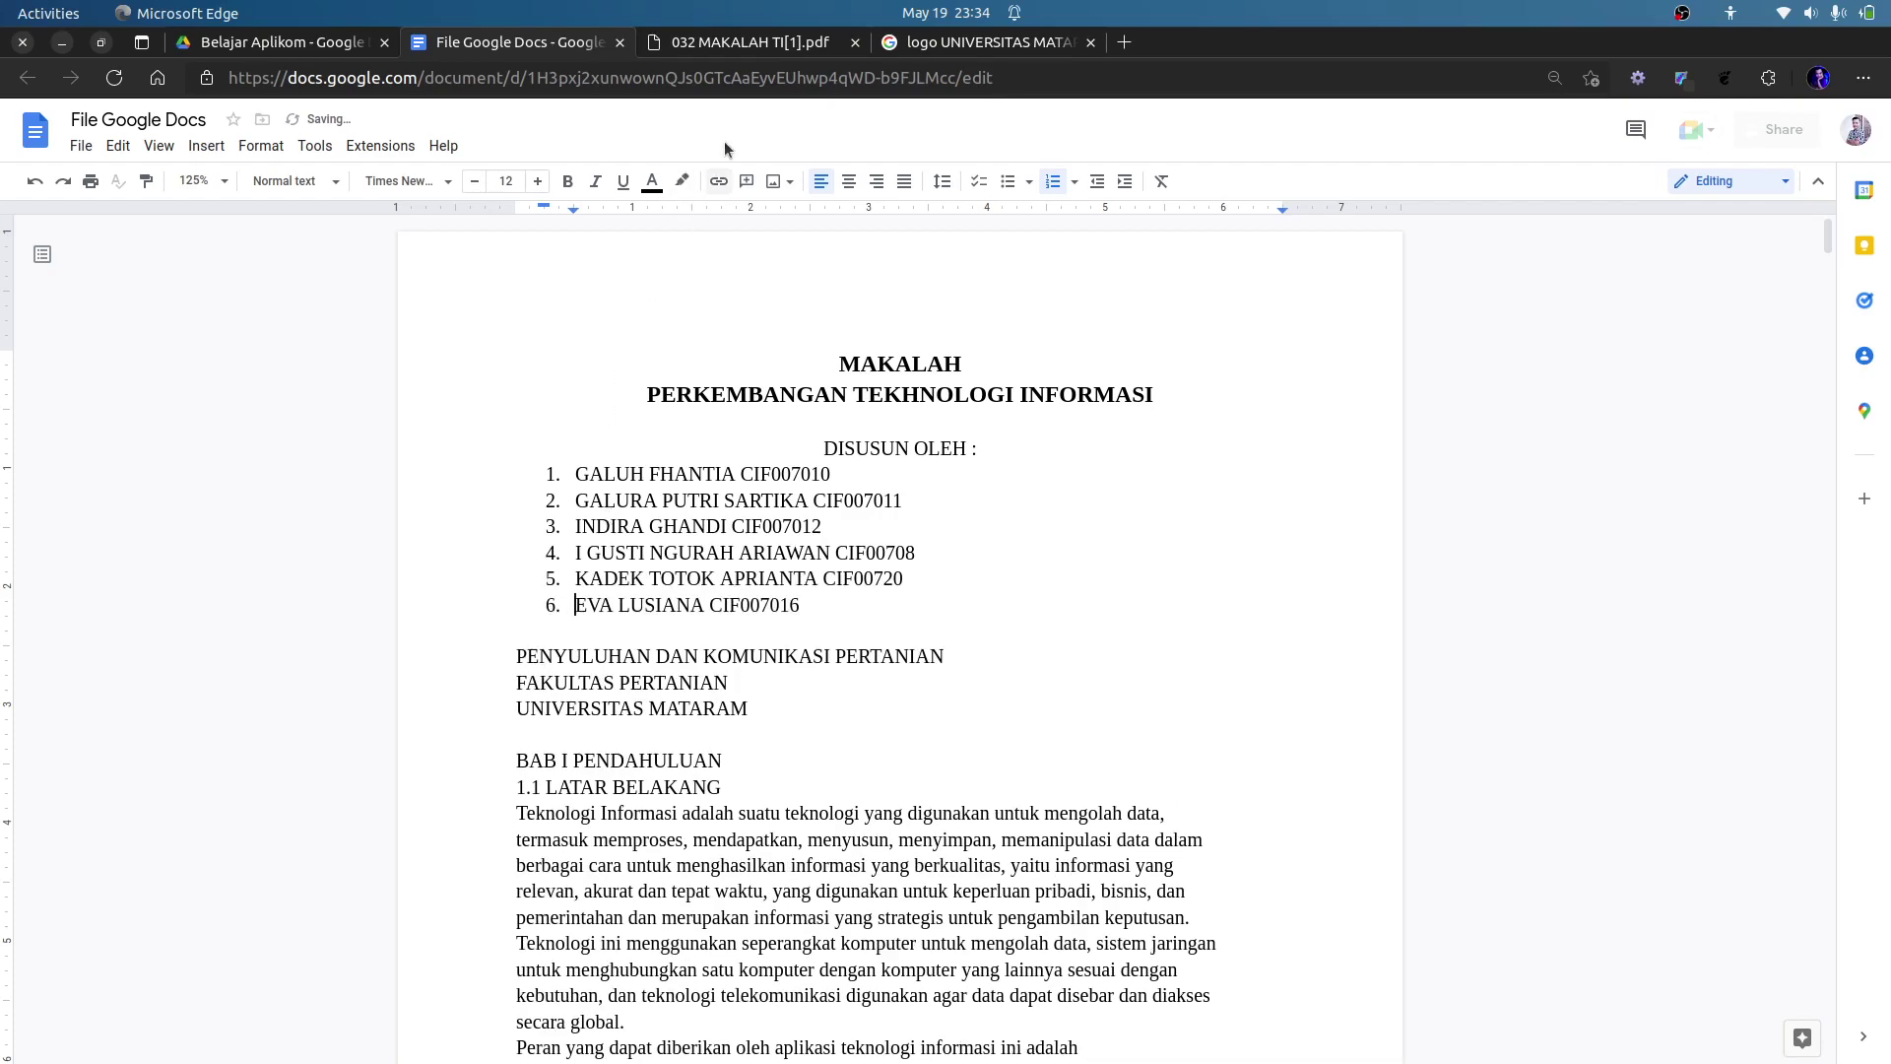
Check how the numbered author list is laid out on the first page of the PDF.
left_click_drag(618, 474, 662, 604)
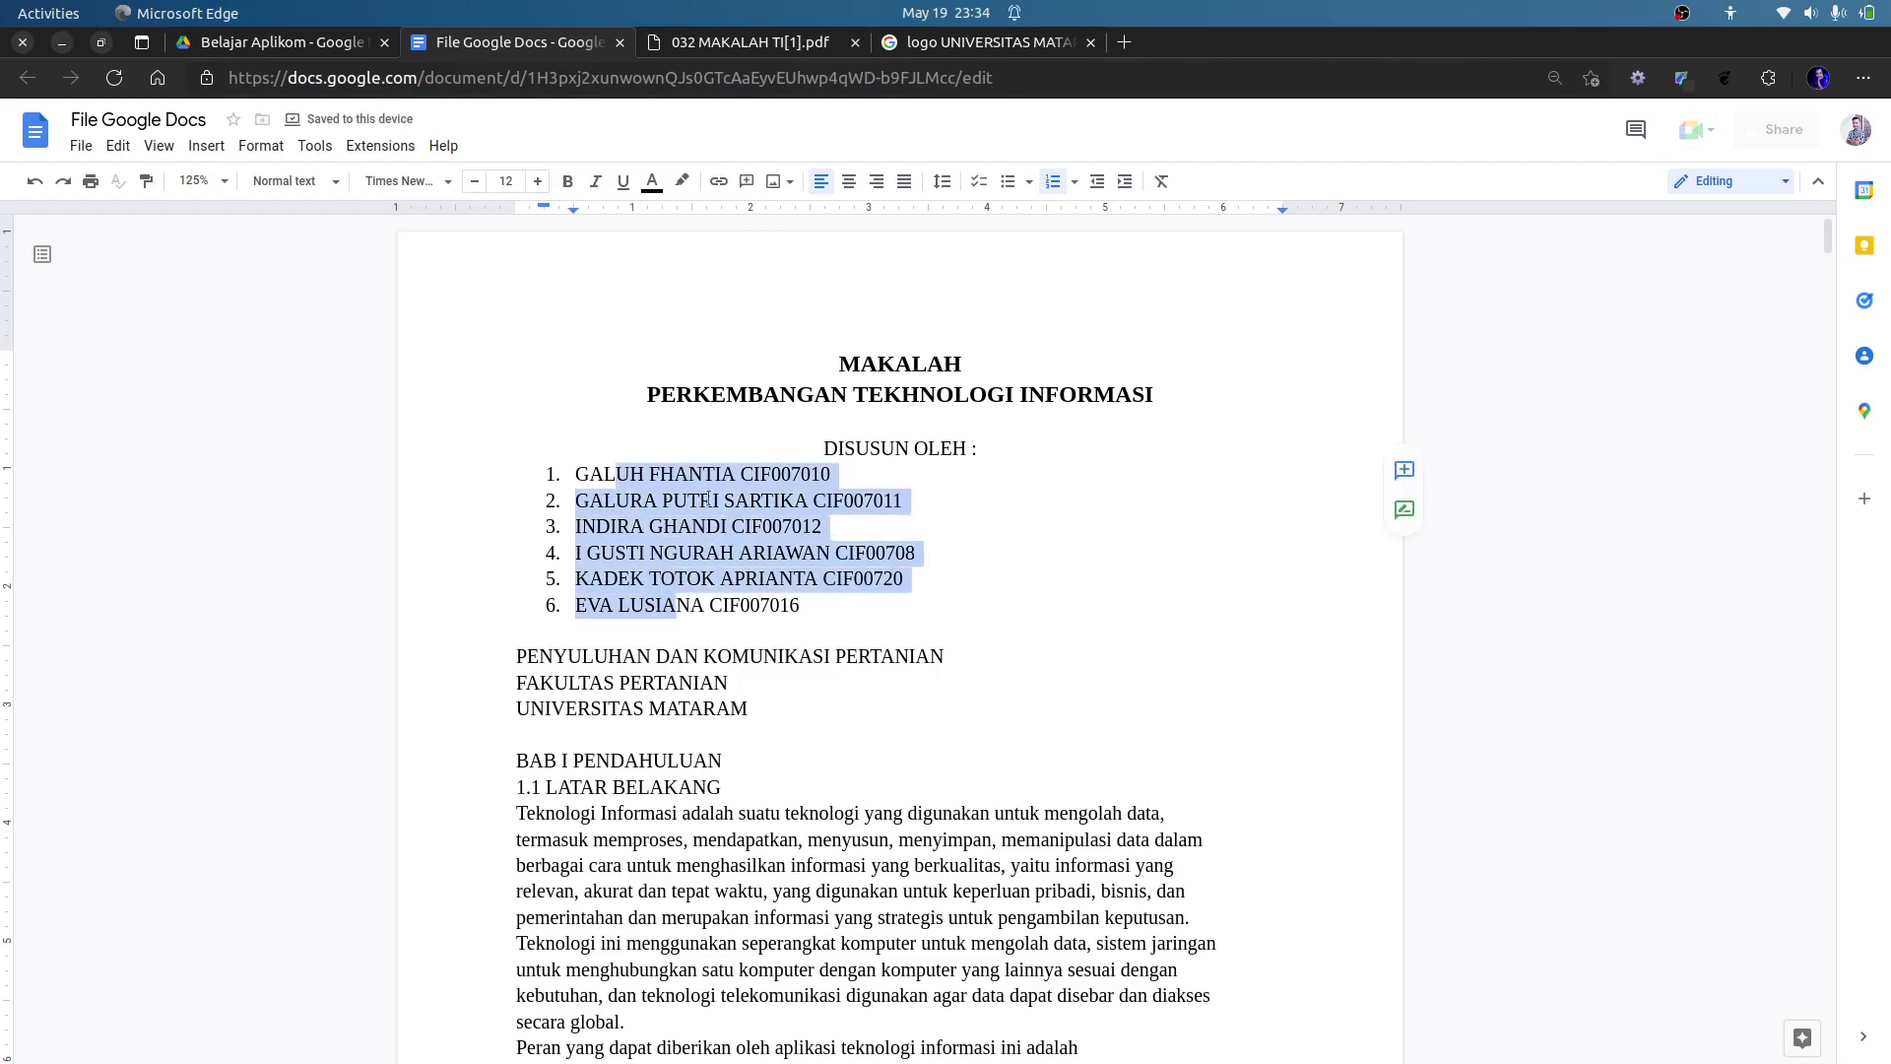
left_click(768, 42)
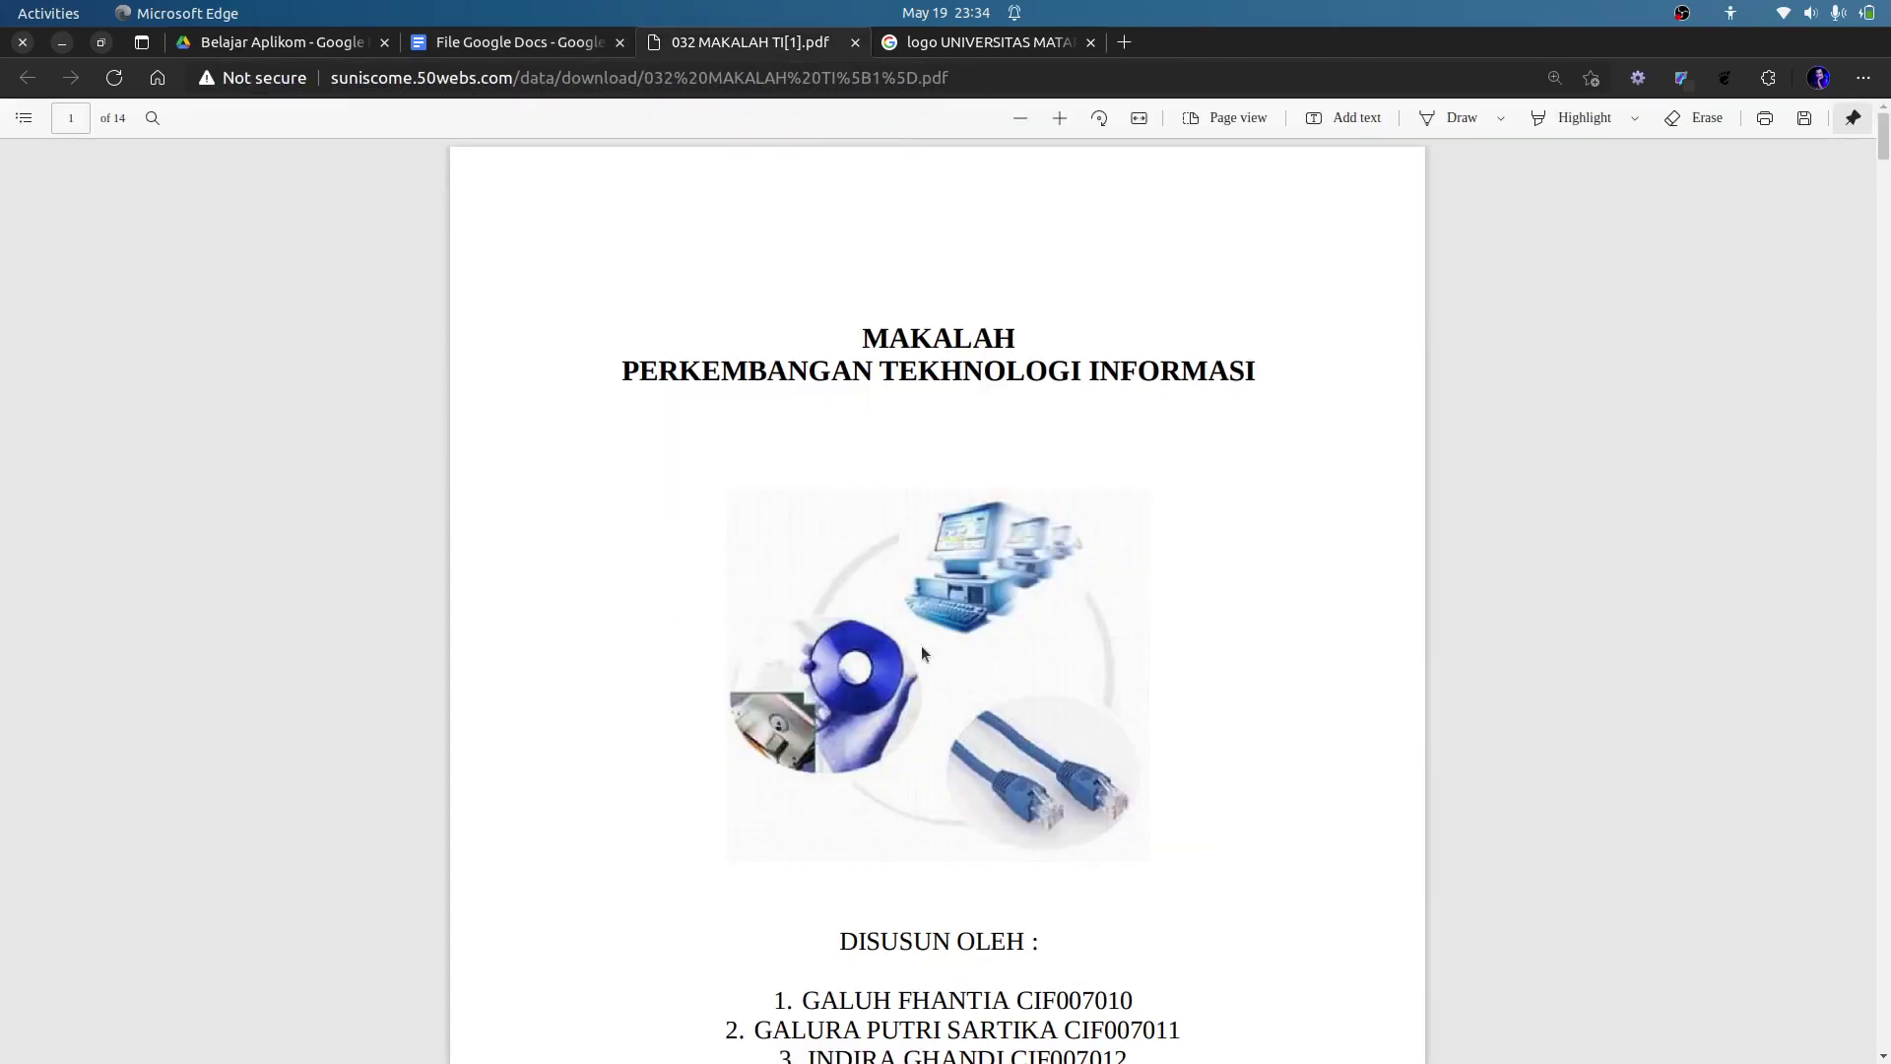
scroll(922, 652, "down", 3)
left_click_drag(845, 683, 1114, 888)
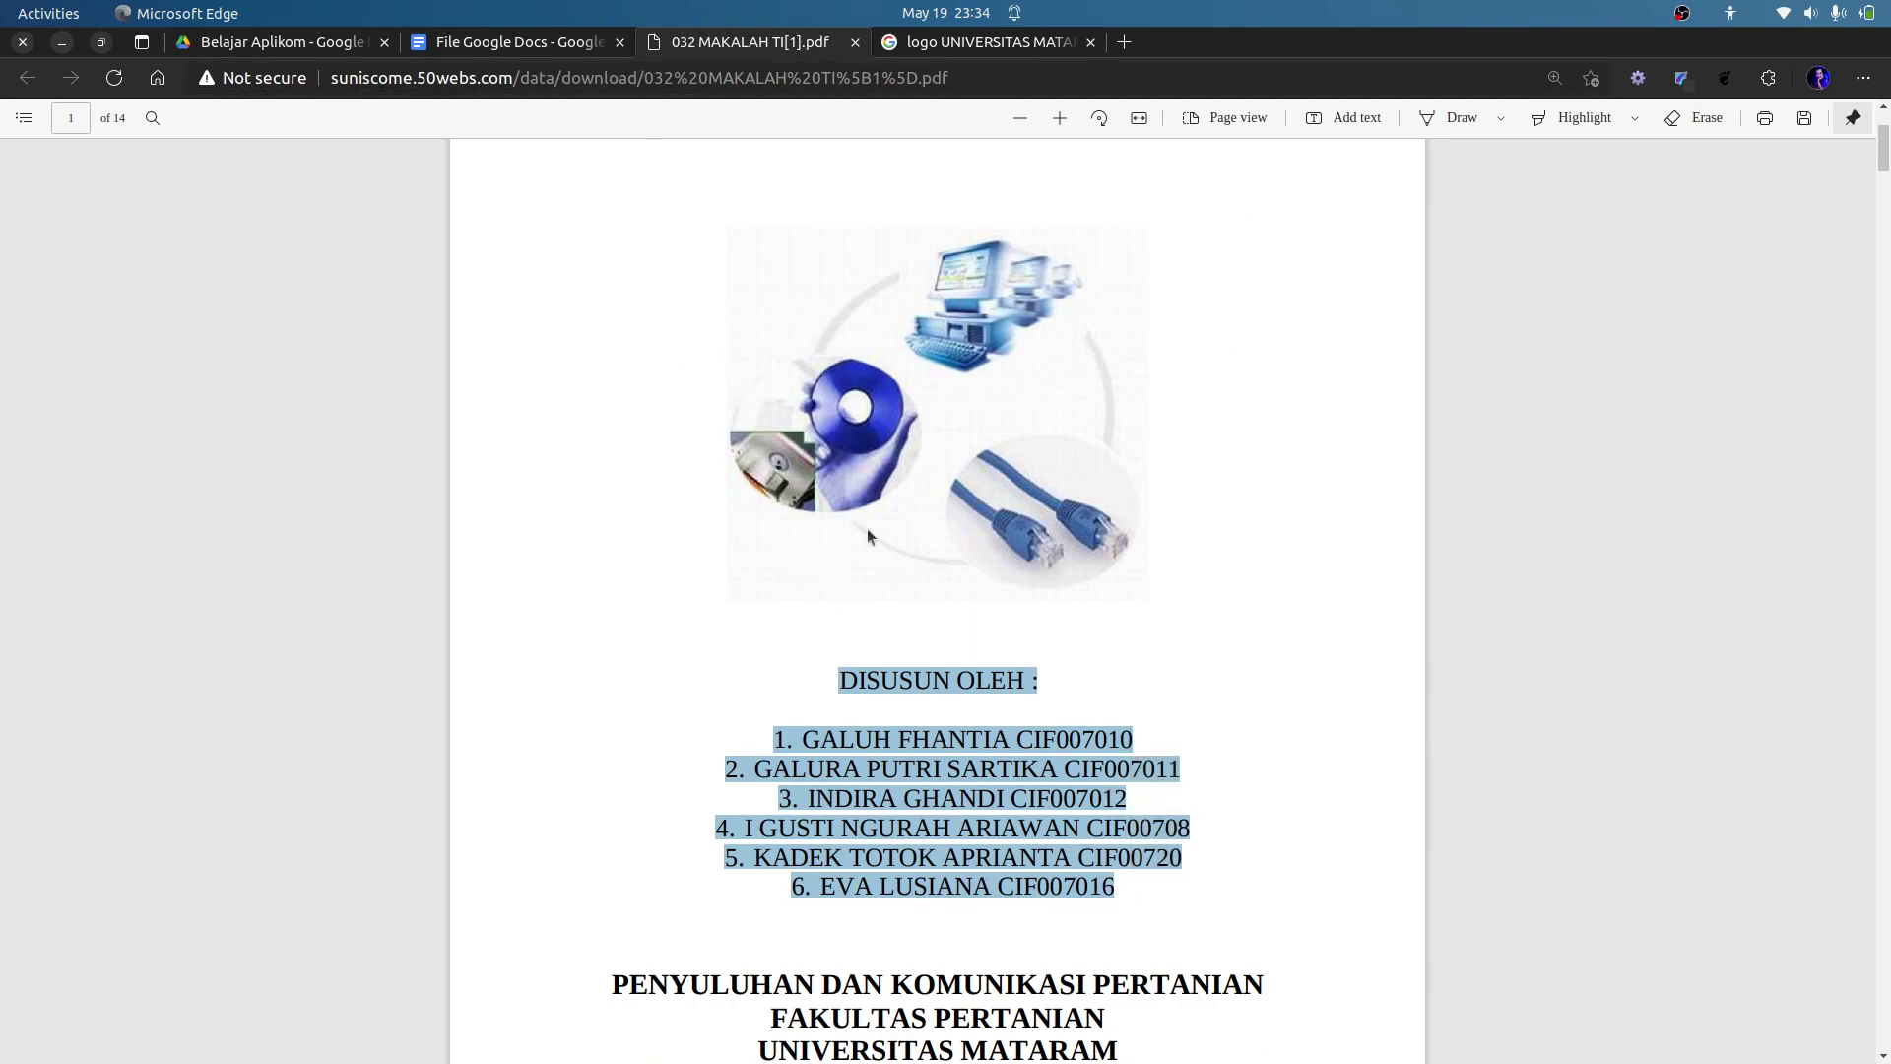
left_click(920, 745)
left_click_drag(765, 738, 794, 740)
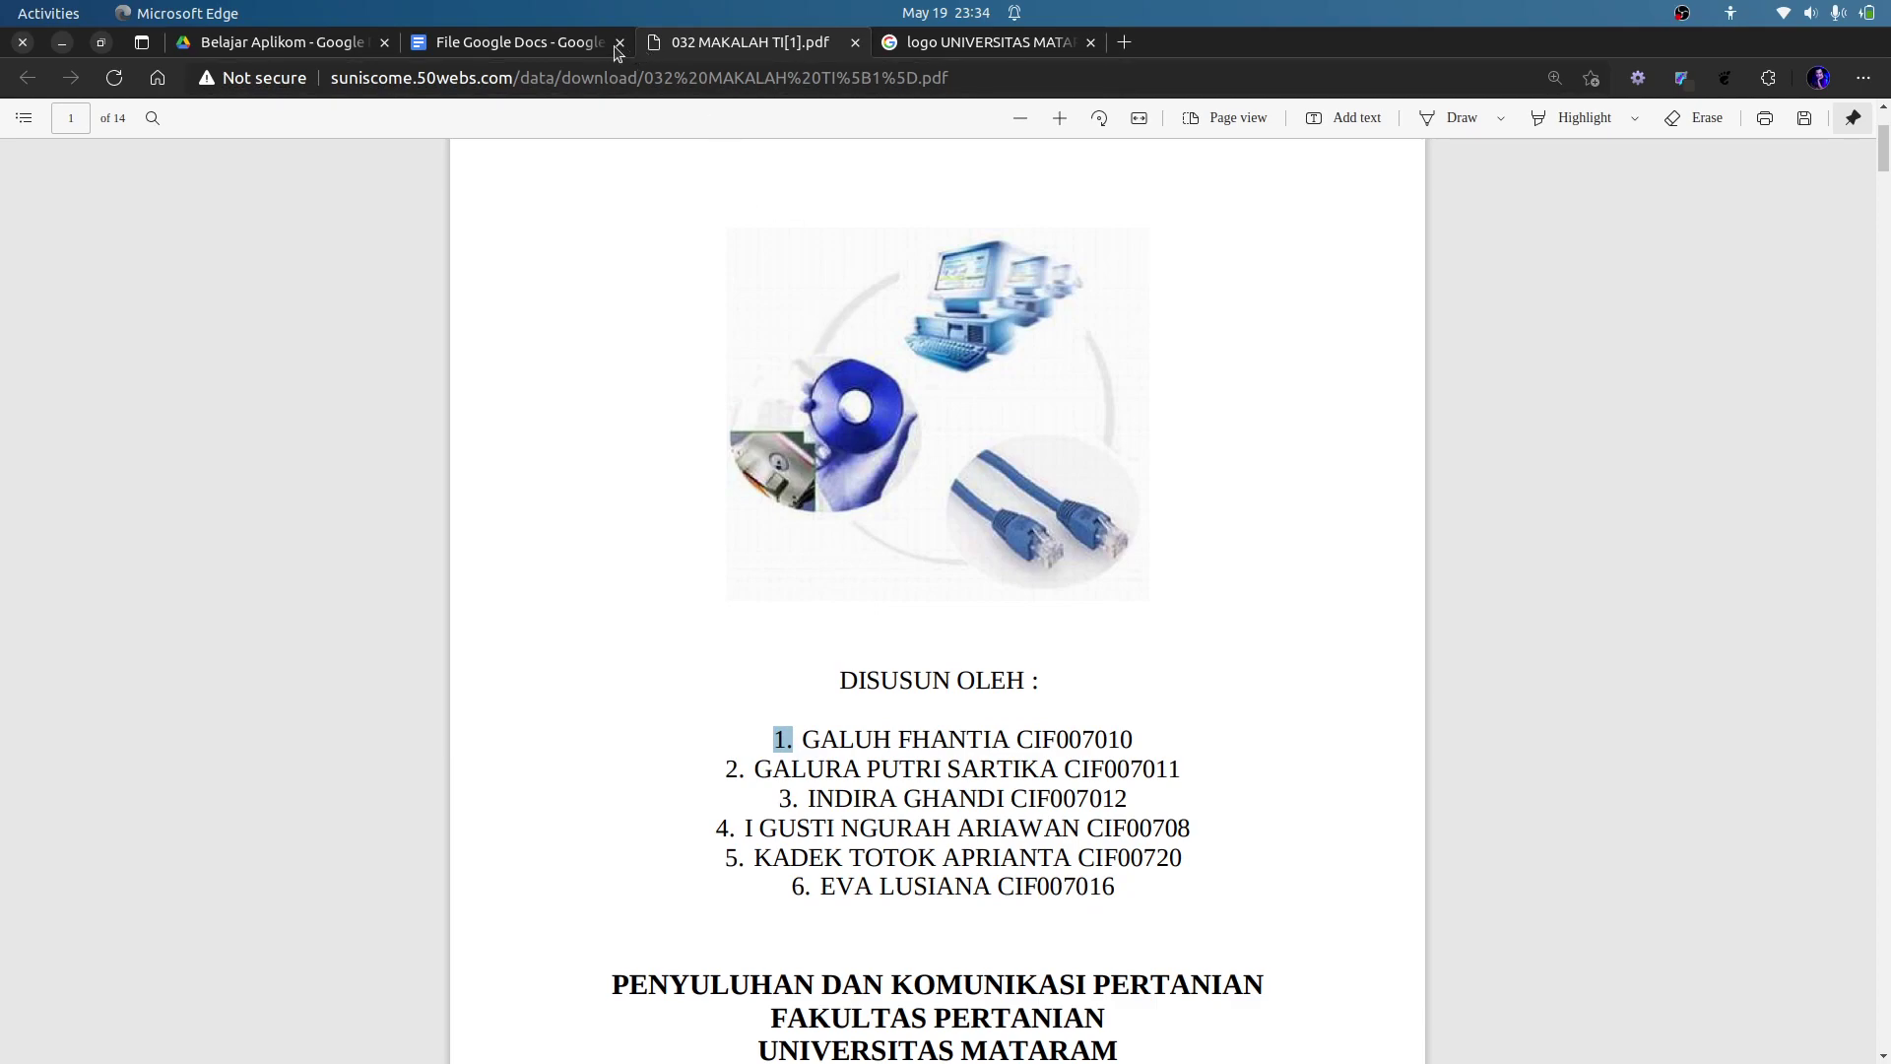
Return to the document and insert a blank line between DISUSUN OLEH : and the author list.
left_click(551, 42)
left_click(926, 578)
left_click(979, 448)
key("Return")
Select all six author list items and increase their indent by four levels.
left_click(820, 631)
left_click(738, 501, "shift")
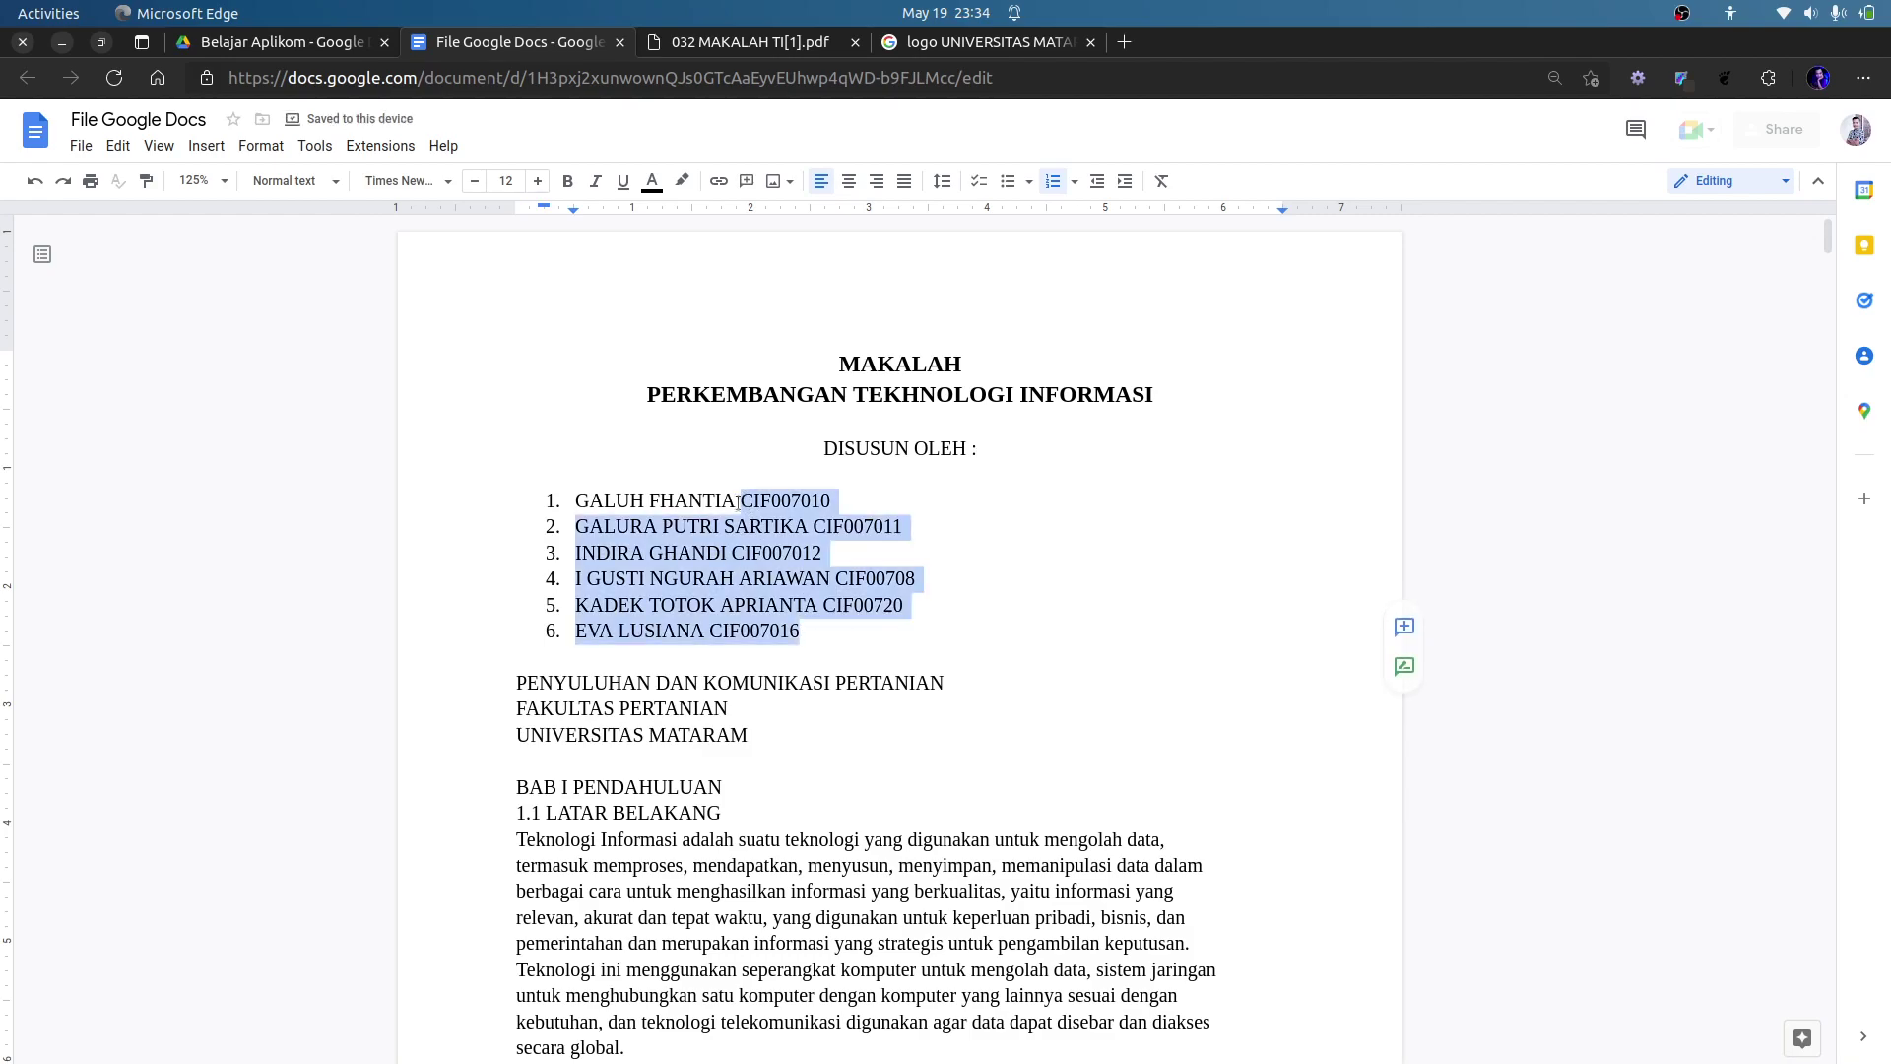
key("shift+Home")
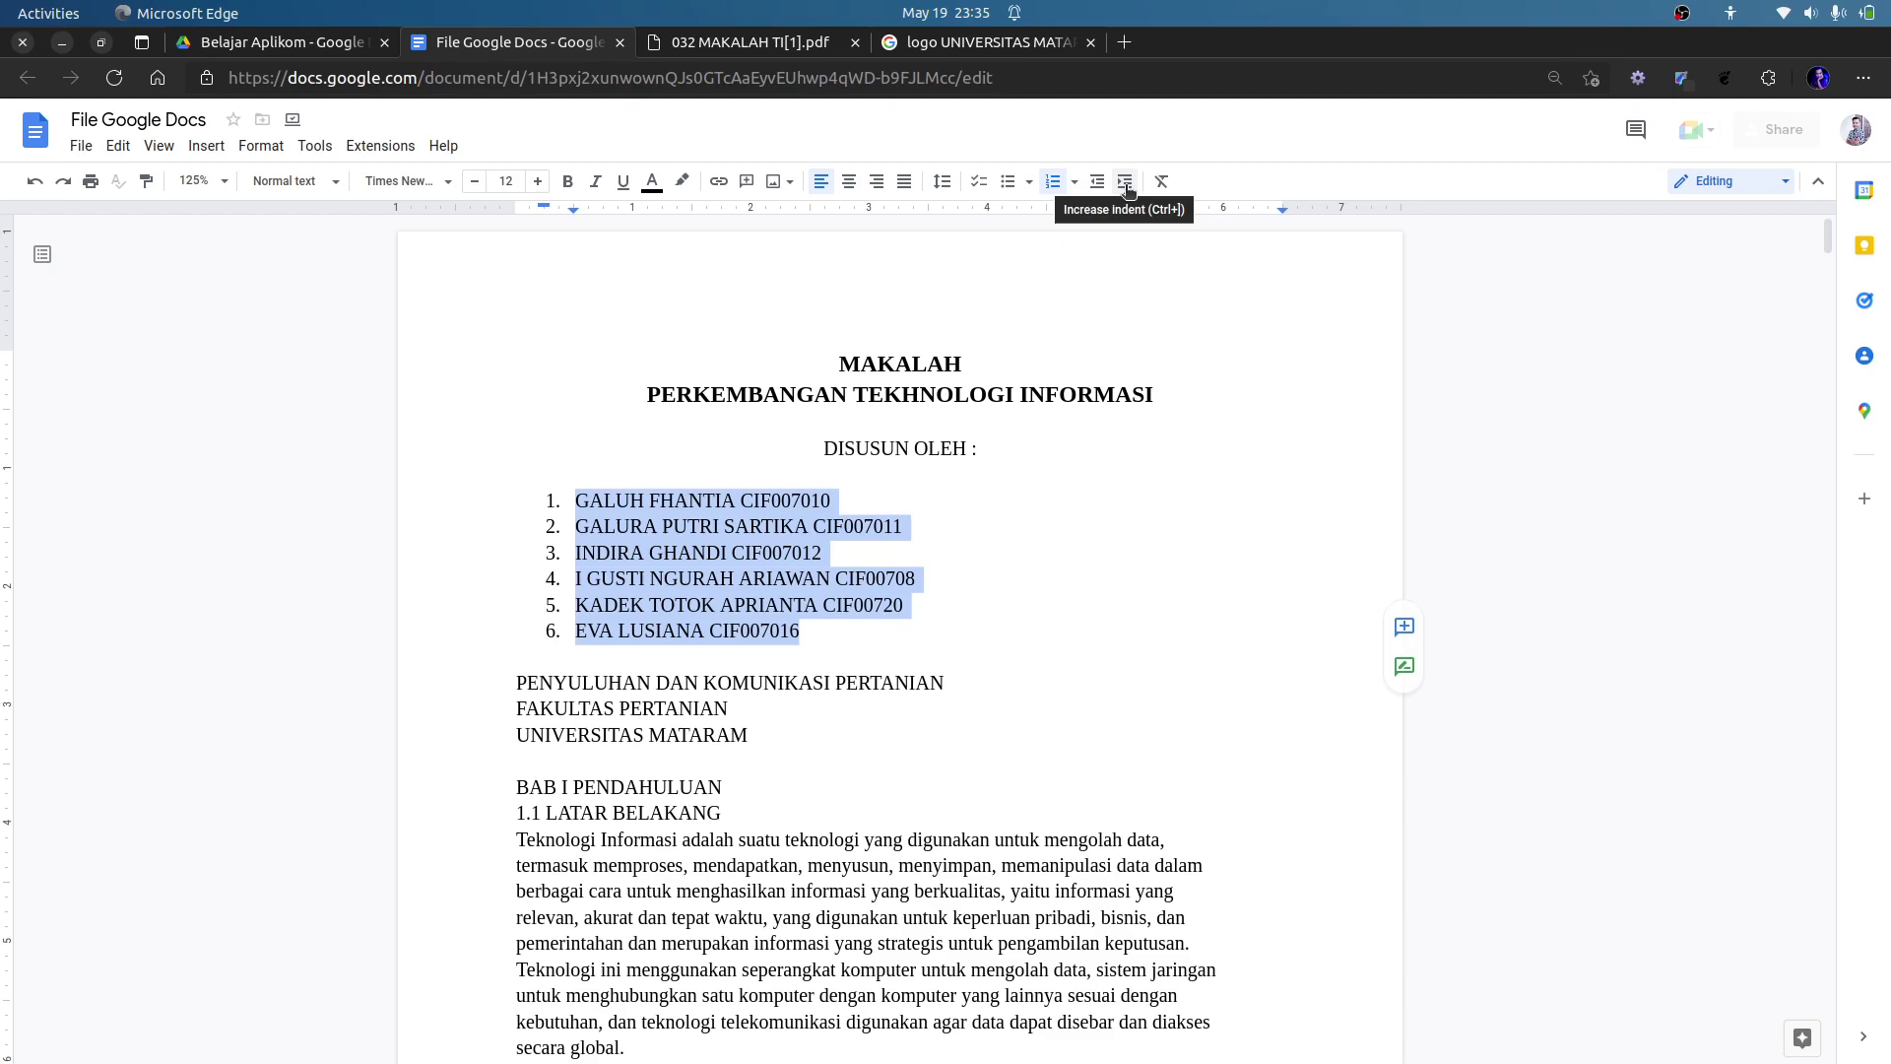
left_click(1125, 182)
left_click(1126, 182)
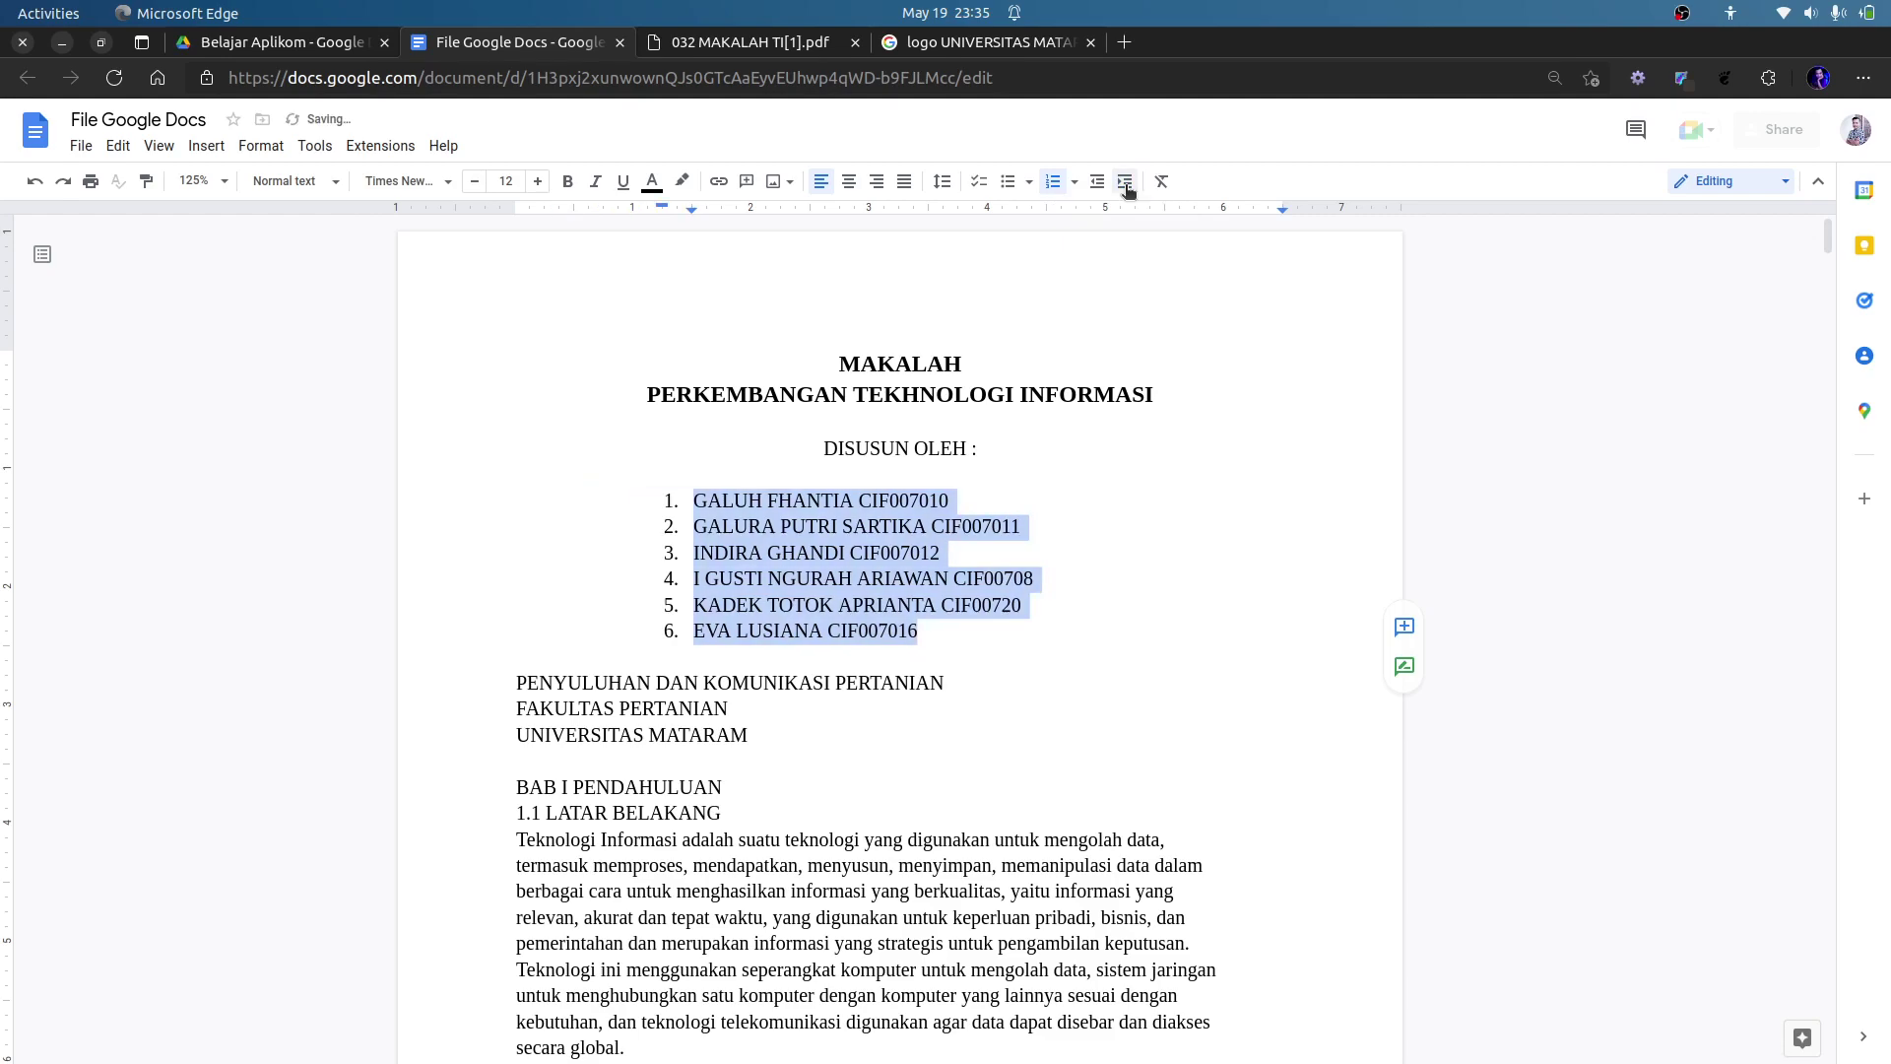
left_click(1125, 182)
left_click(1126, 182)
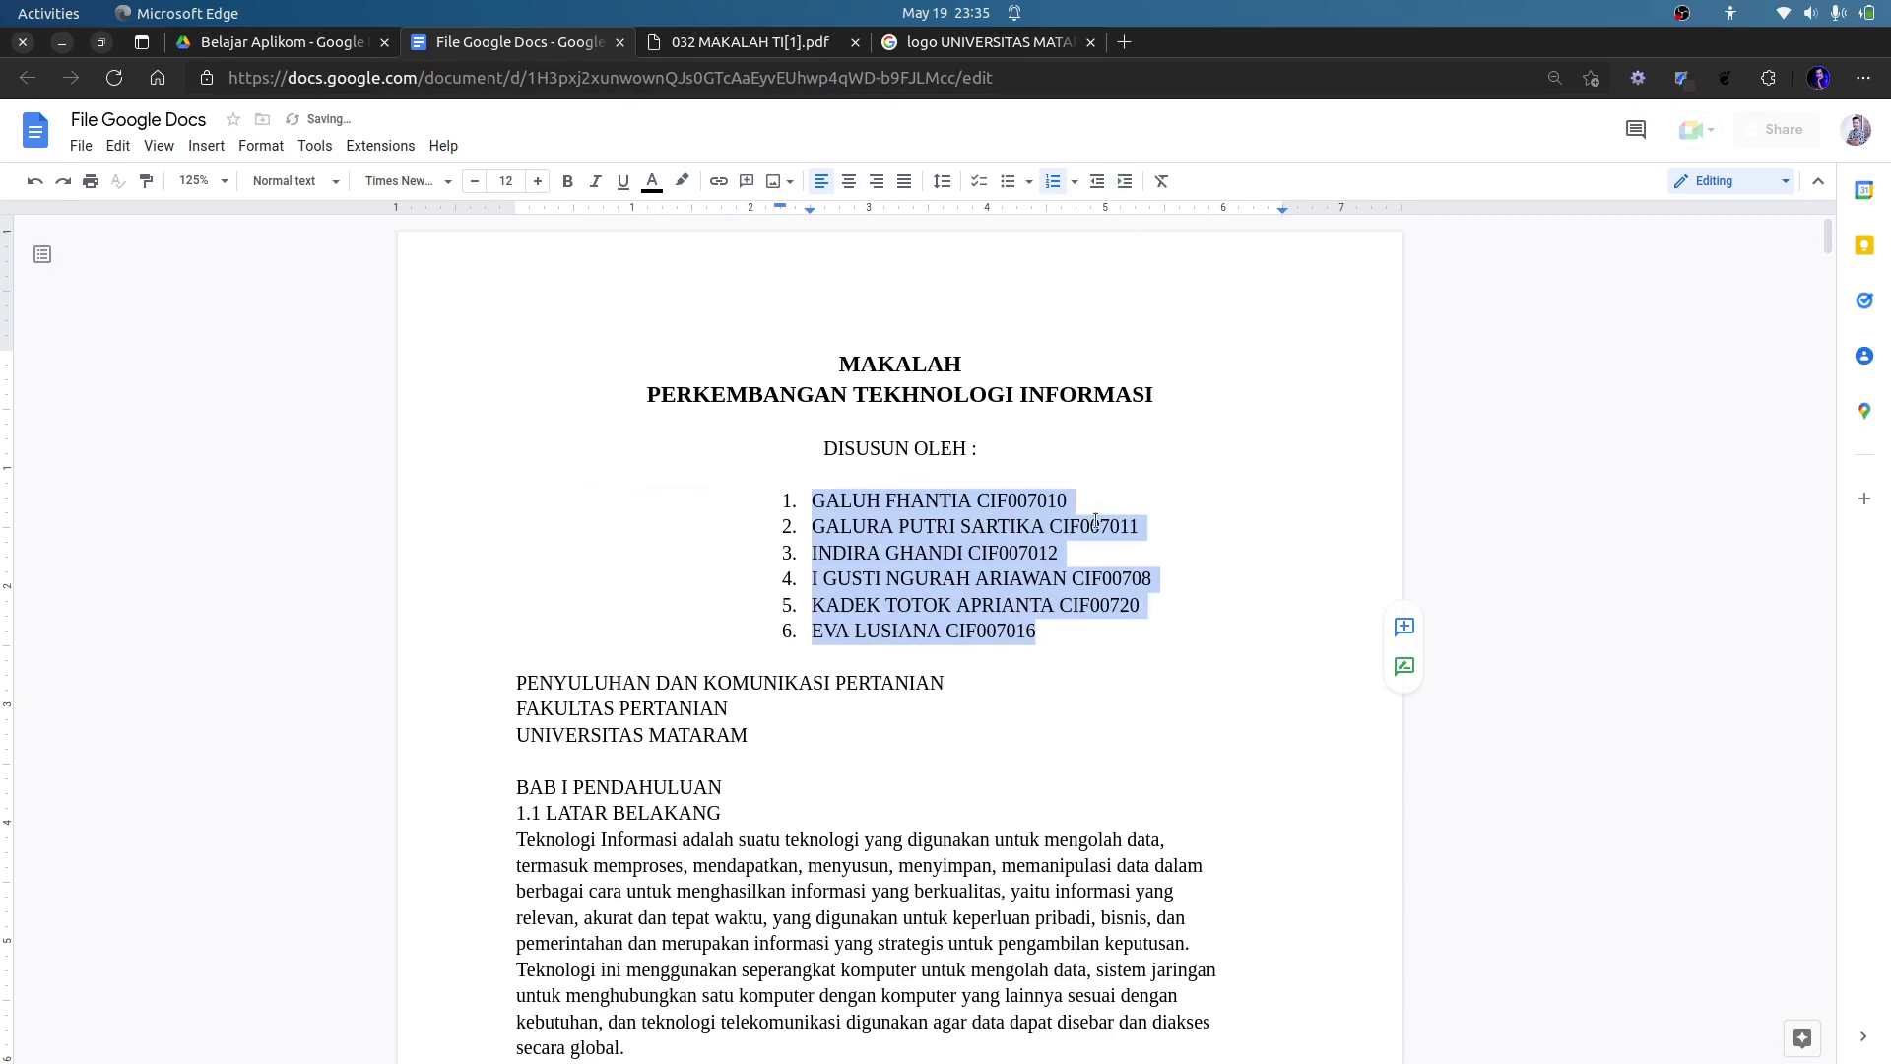
Undo the last indent increase of the author list and separate the first two authors' names from their ID codes with tabs.
key("ctrl+z")
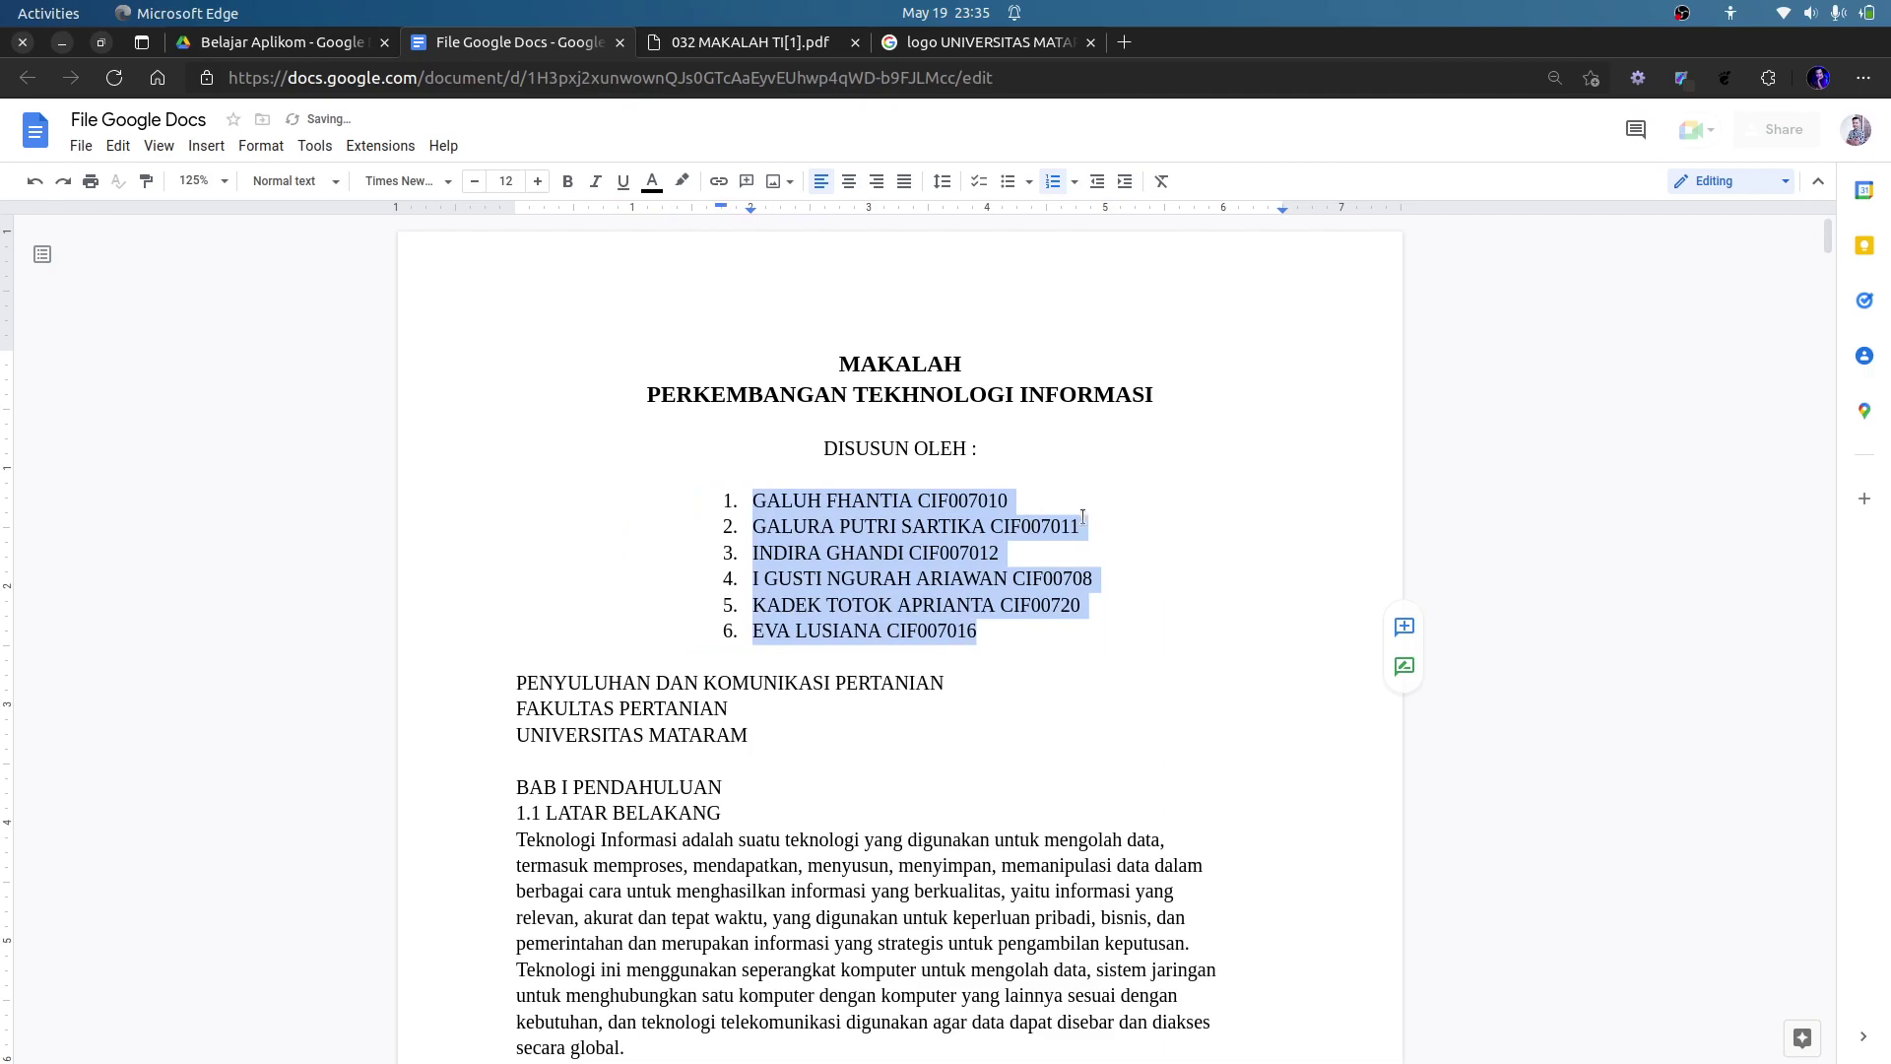
left_click(917, 499)
key("Tab")
key("Down")
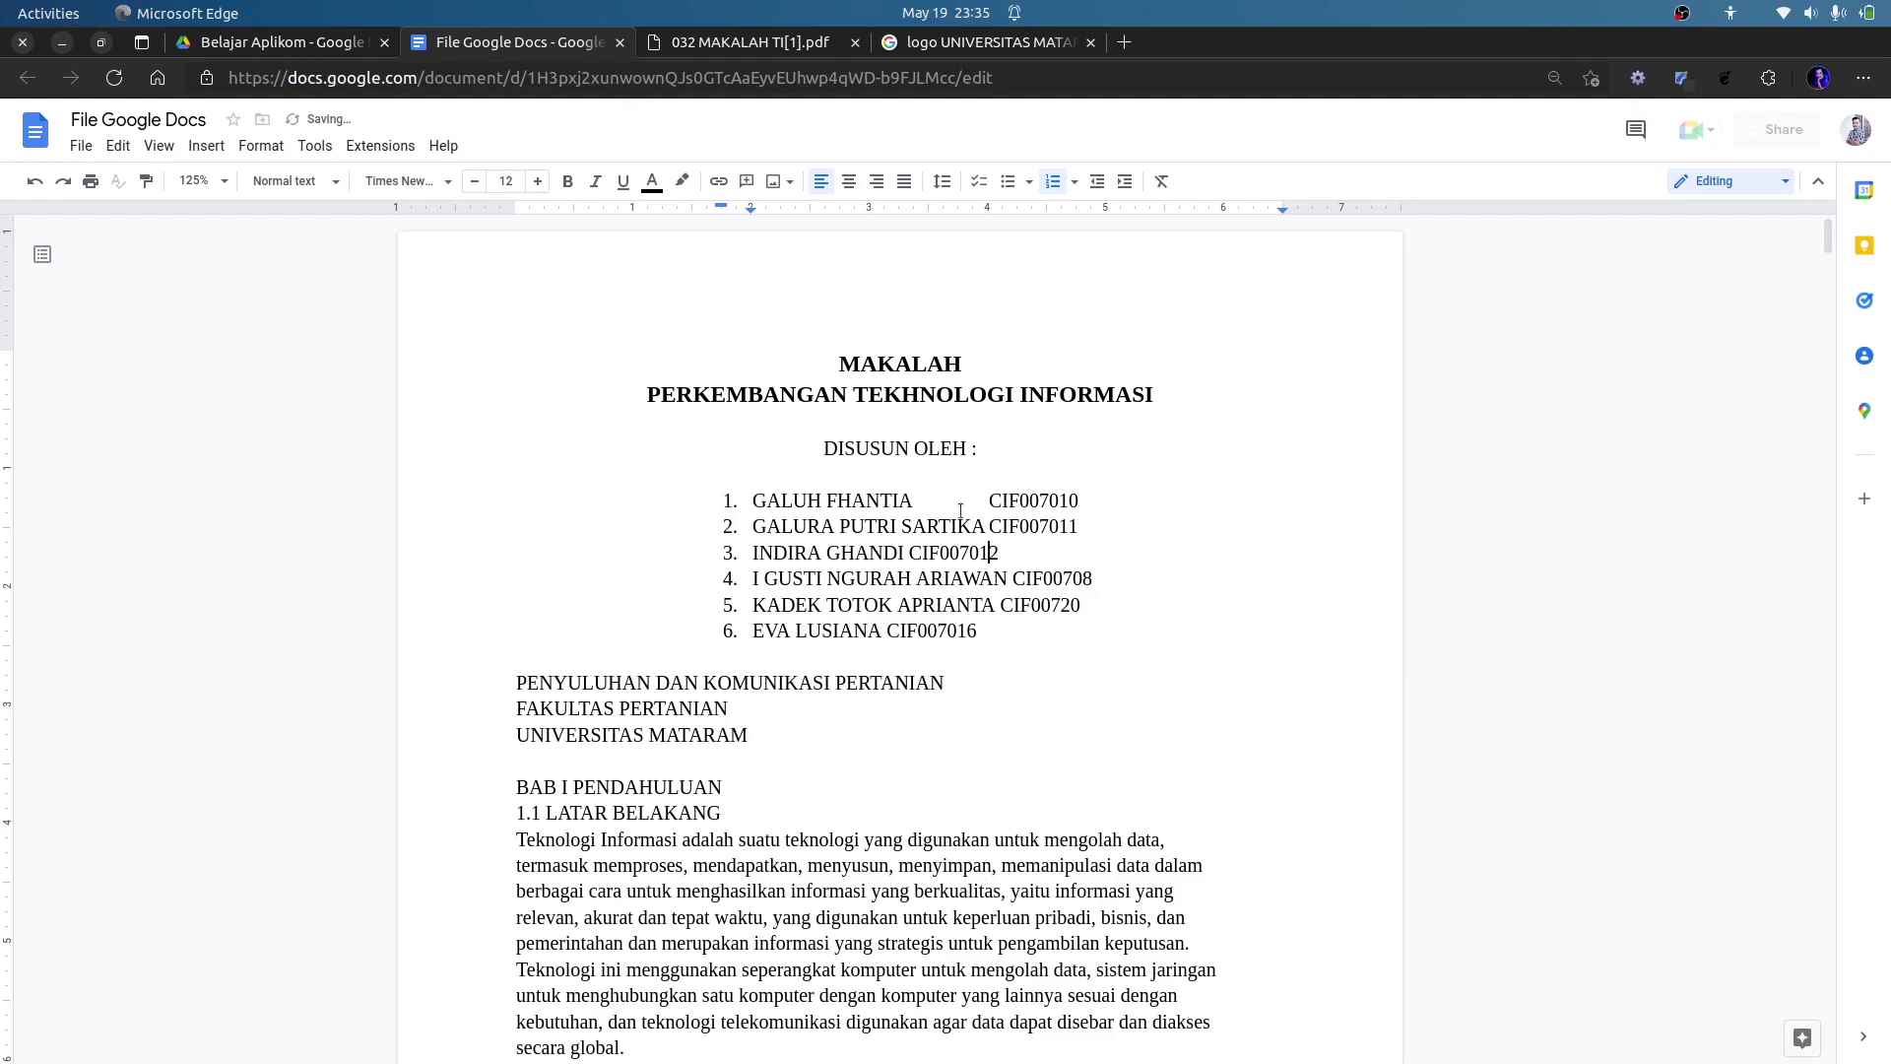
Replace the space between name and ID code with tabs for authors 3 to 6.
key("BackSpace")
key("Tab")
key("Tab")
key("BackSpace")
key("Tab")
key("Down")
key("BackSpace")
key("Tab")
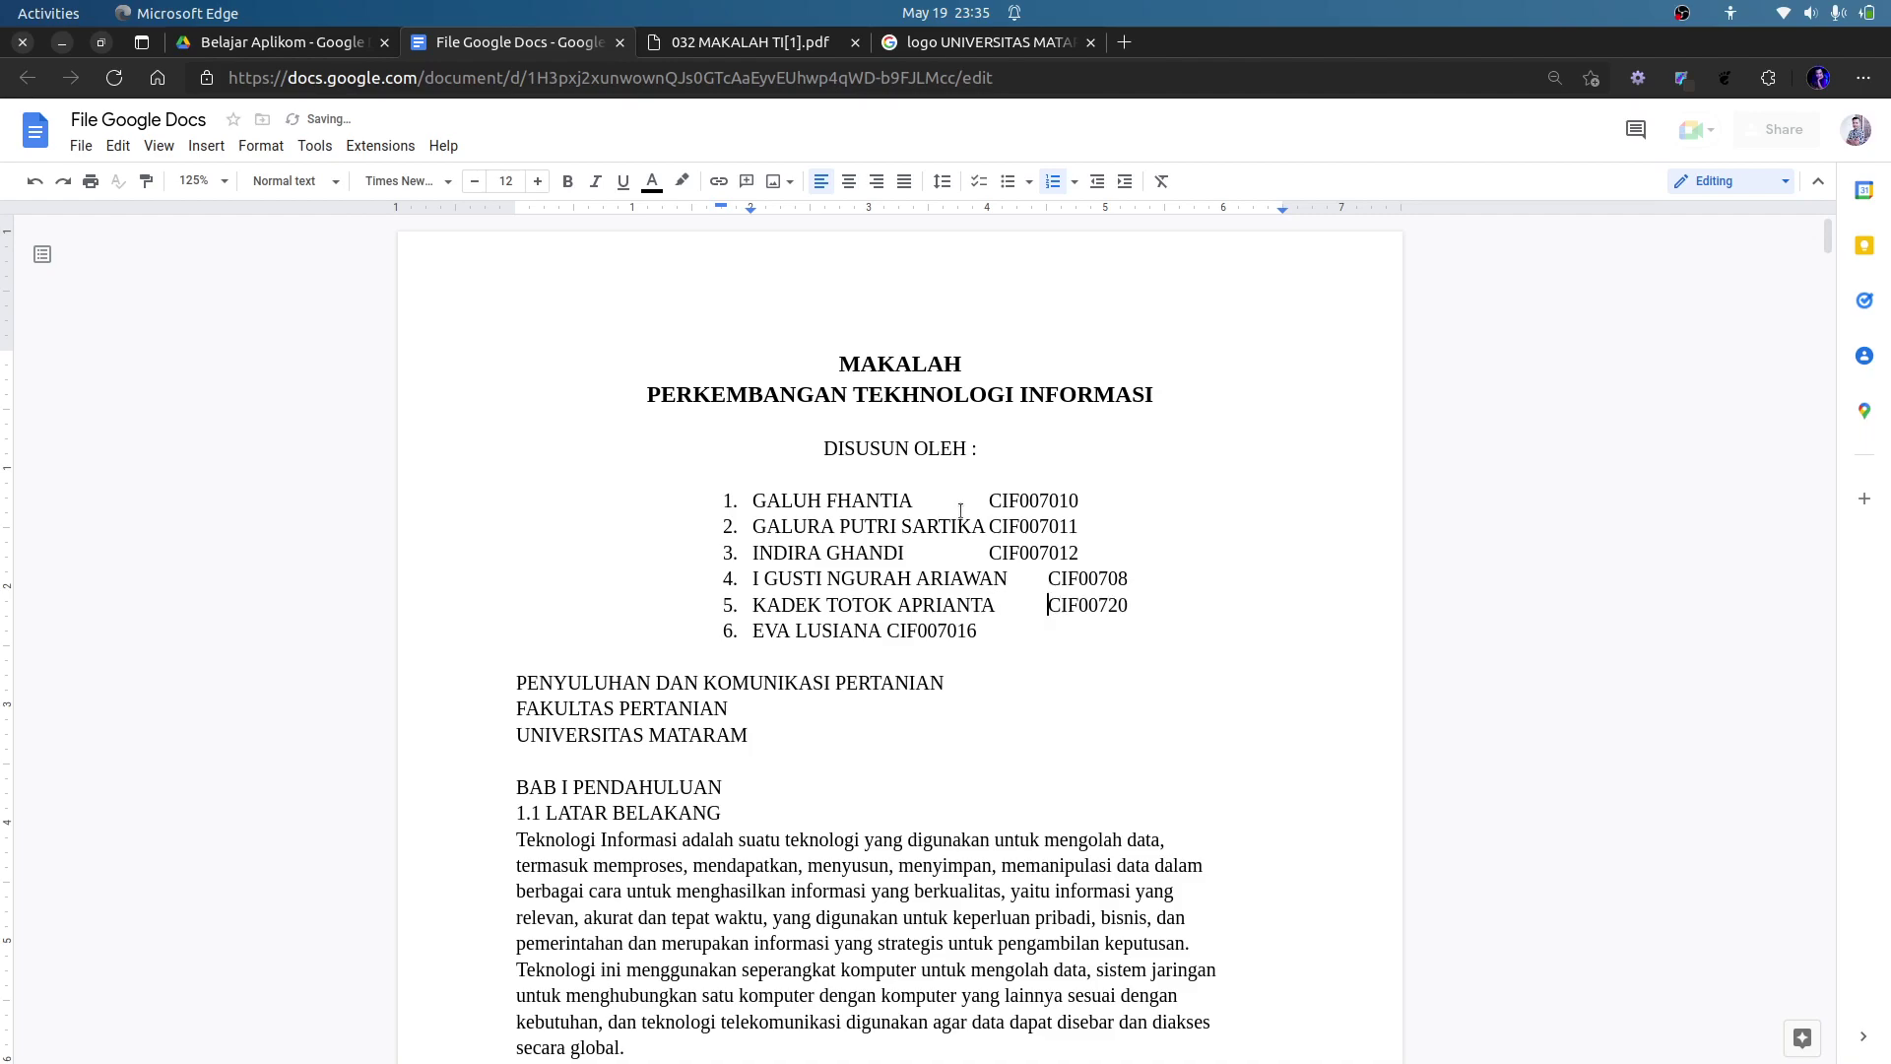
key("BackSpace")
key("Tab")
key("Tab")
key("Tab")
Add a tab before the ID codes of the first three authors to align them with the codes below.
left_click(990, 499)
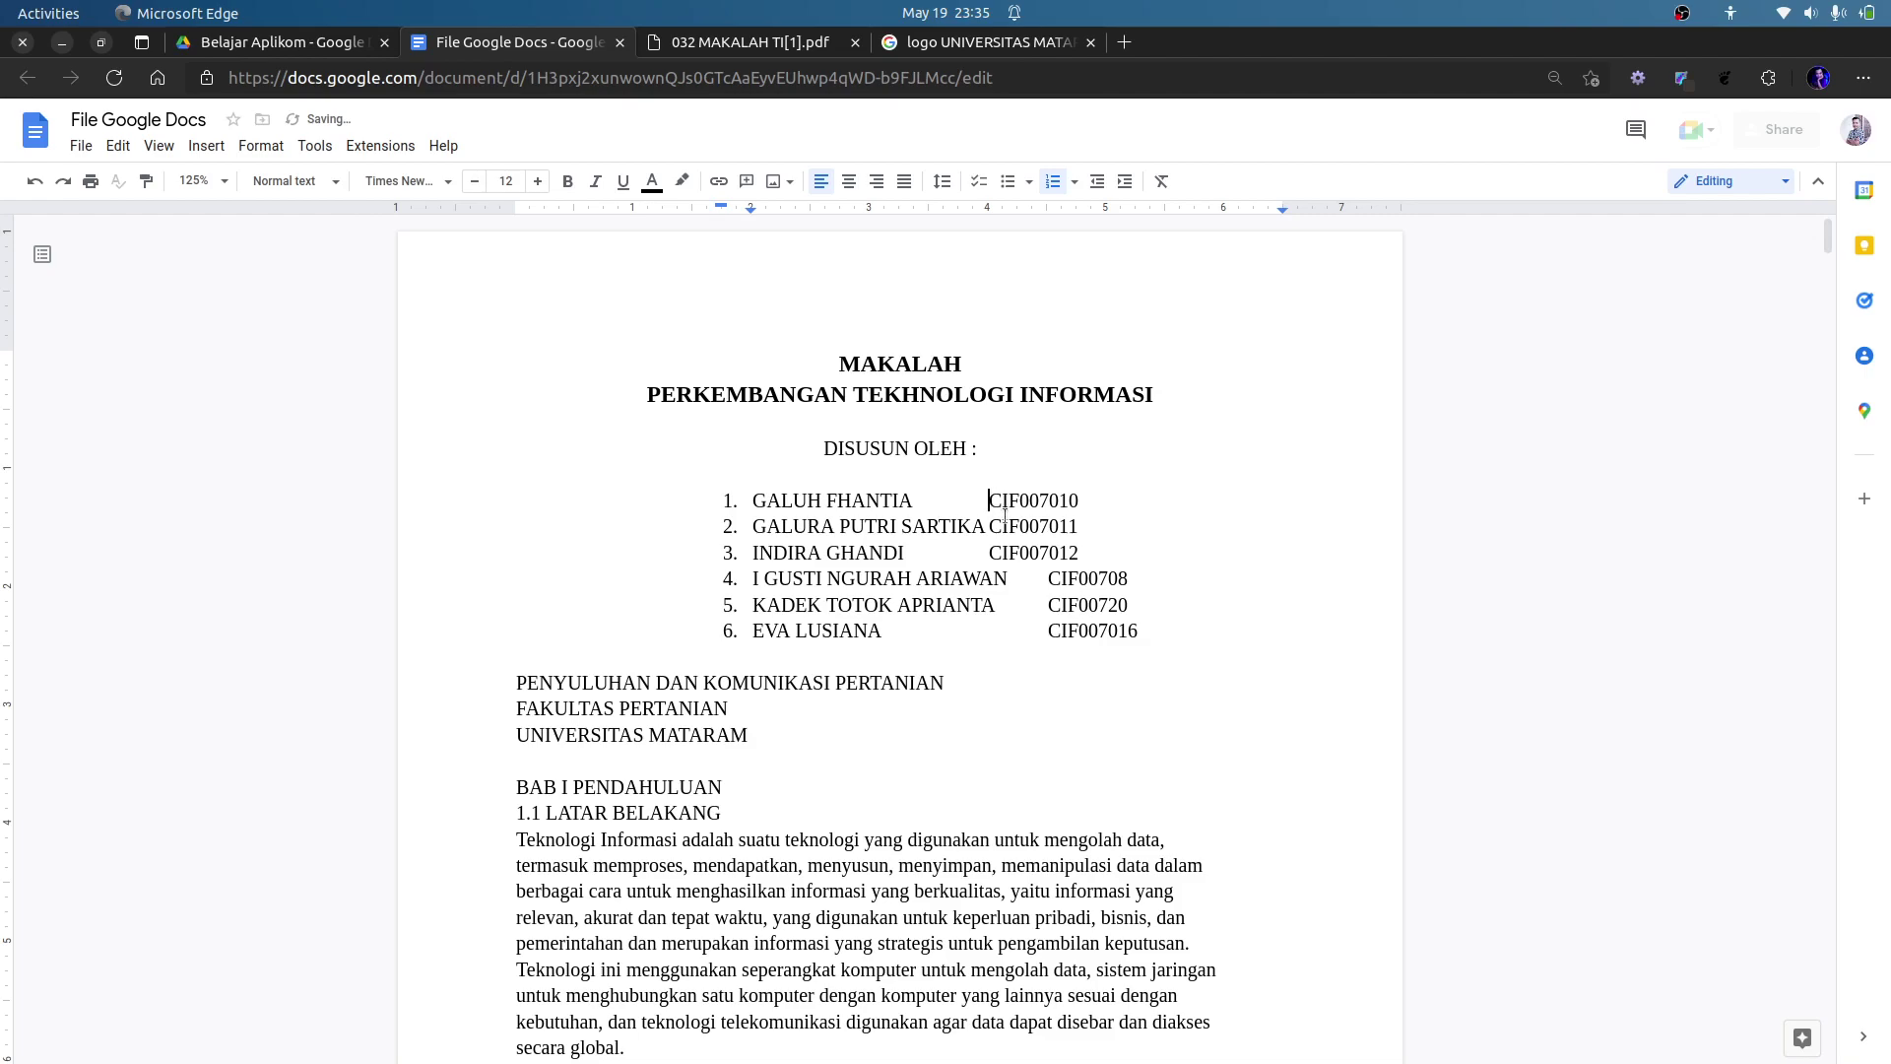
key("Tab")
left_click(990, 526)
key("BackSpace")
key("Tab")
left_click(990, 552)
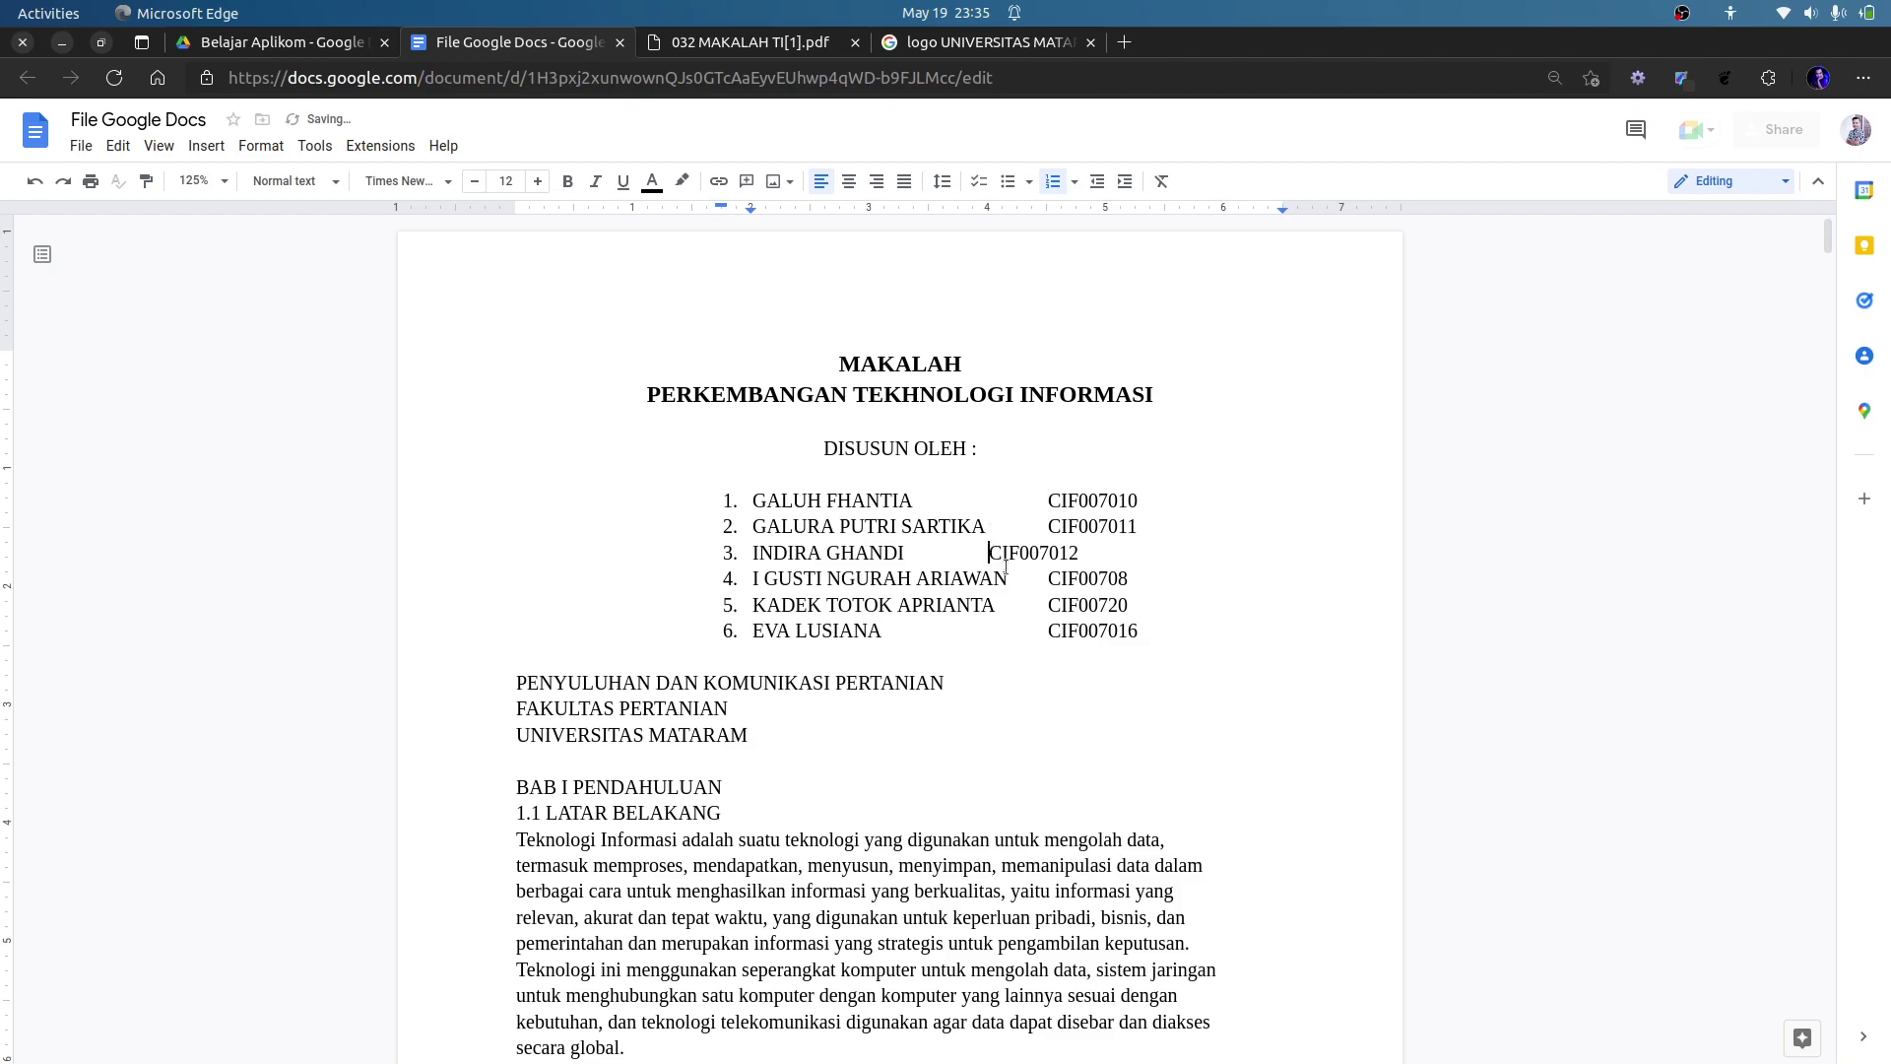
key("Tab")
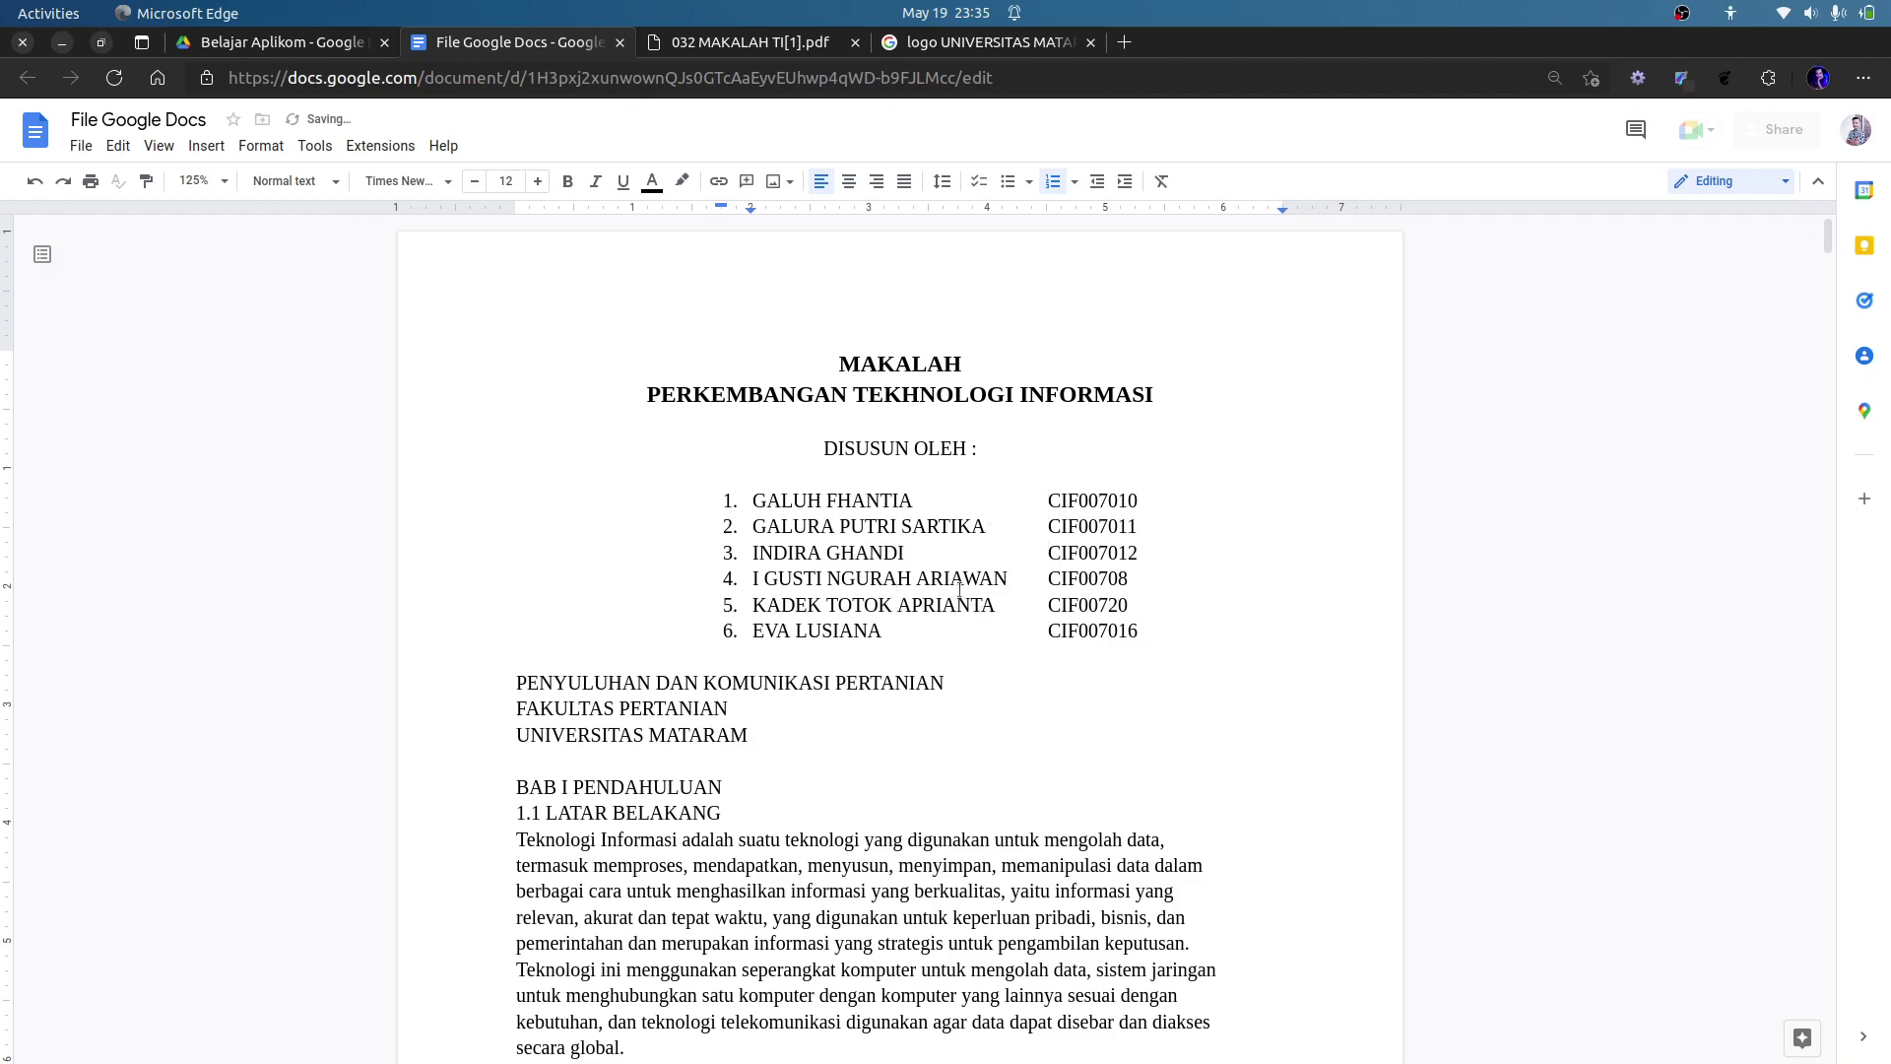
Select all six author list items and decrease their indent by one level.
left_click(778, 503)
left_click(808, 631, "shift")
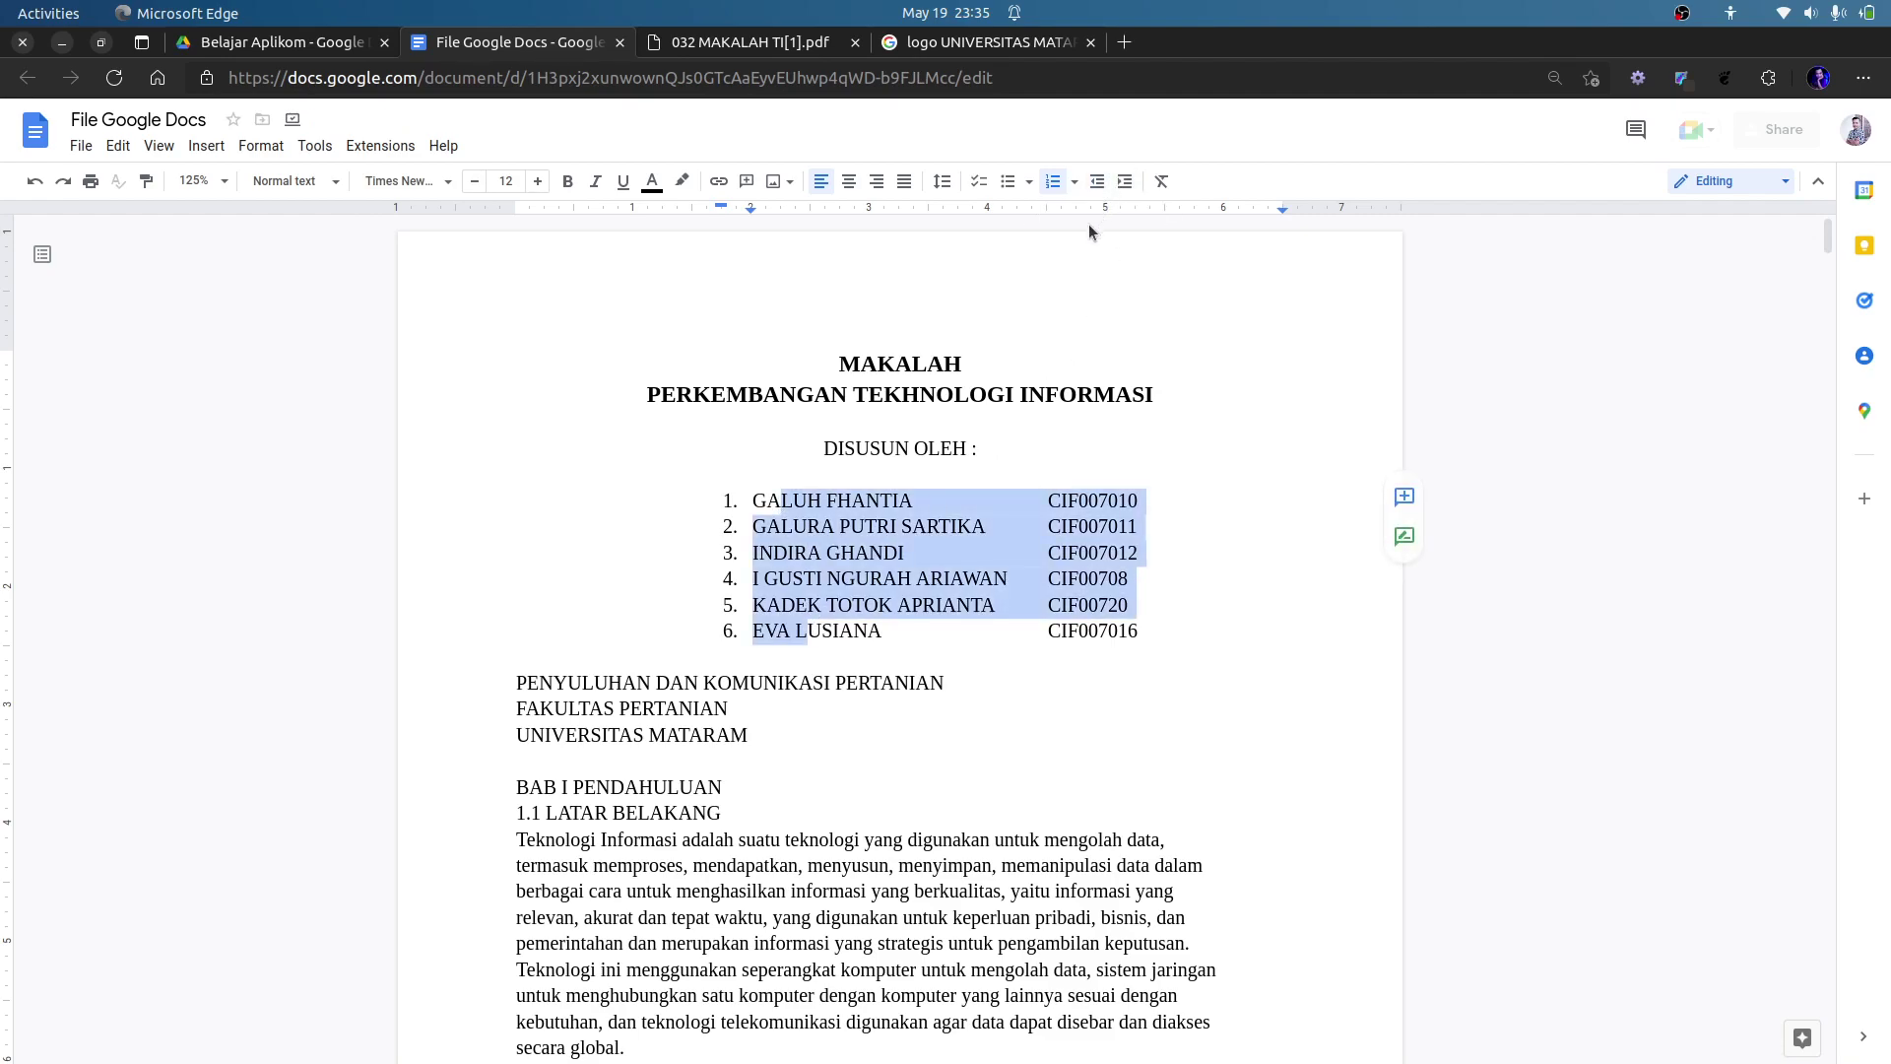
left_click(1177, 638)
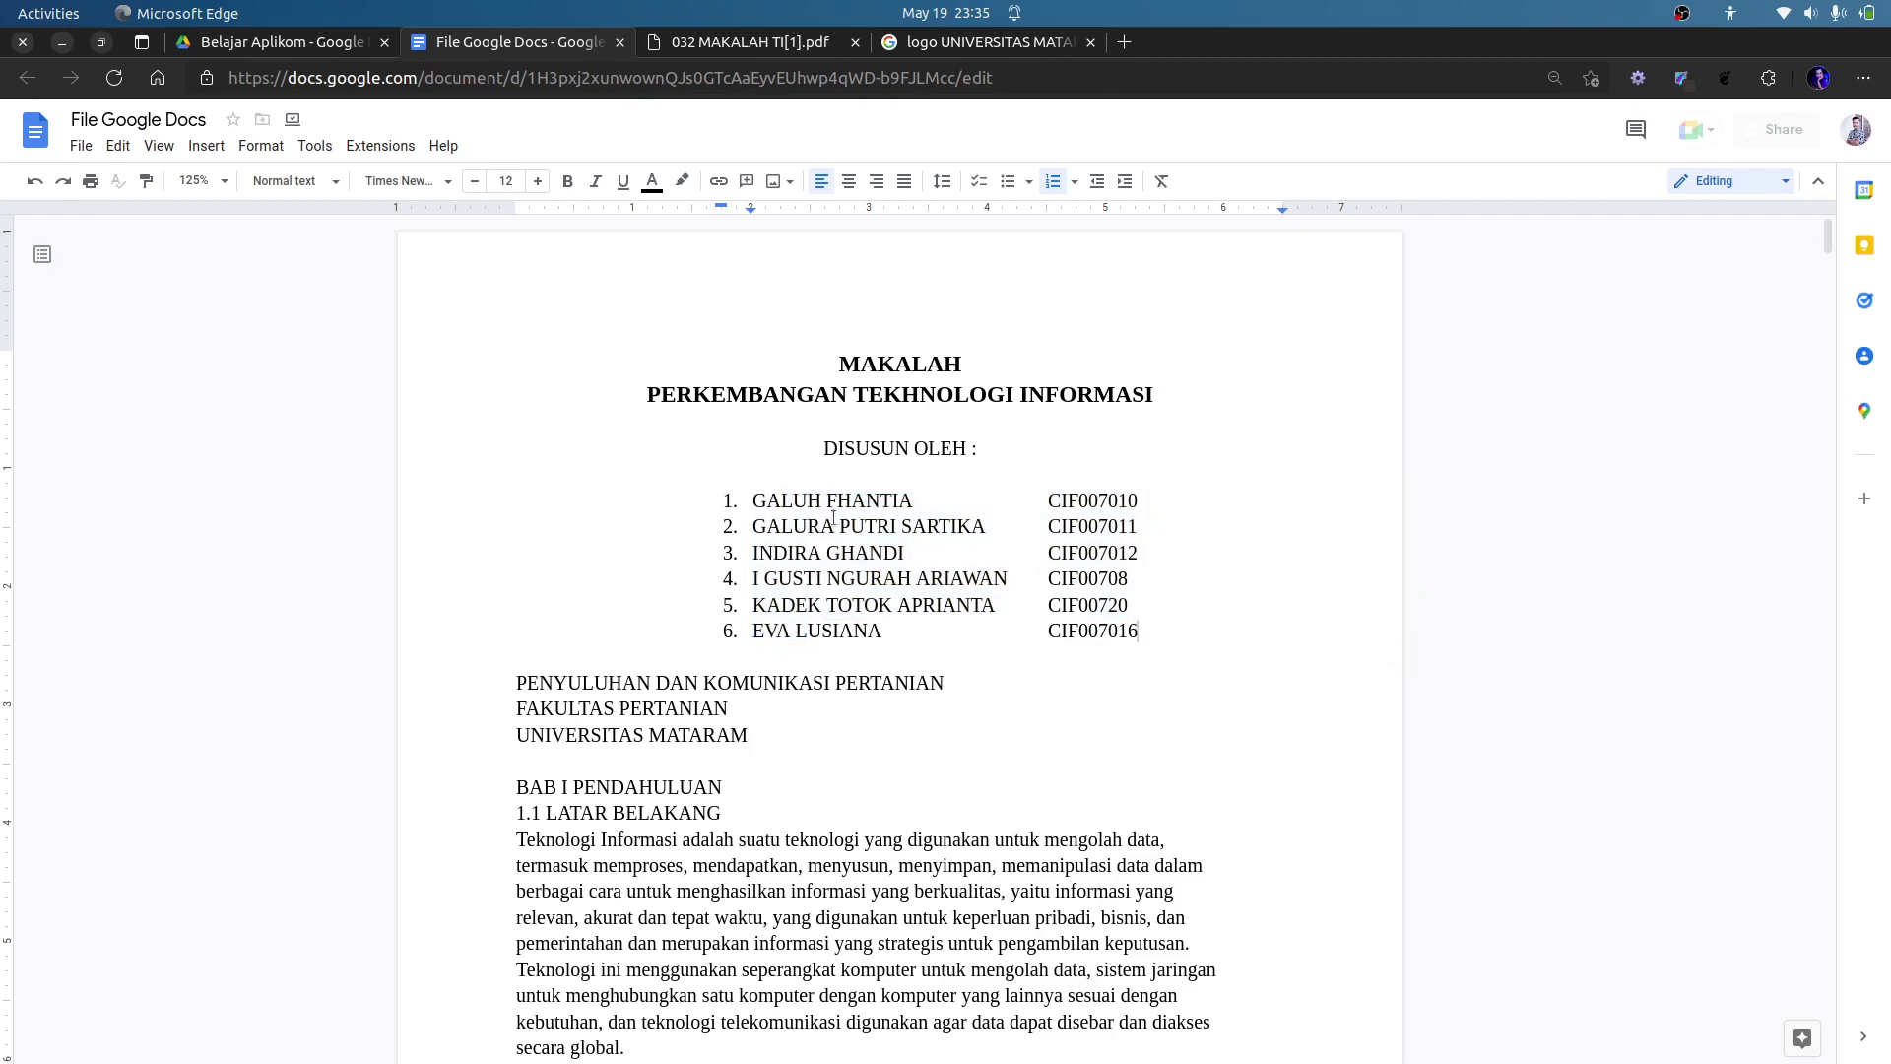
left_click(754, 501, "shift")
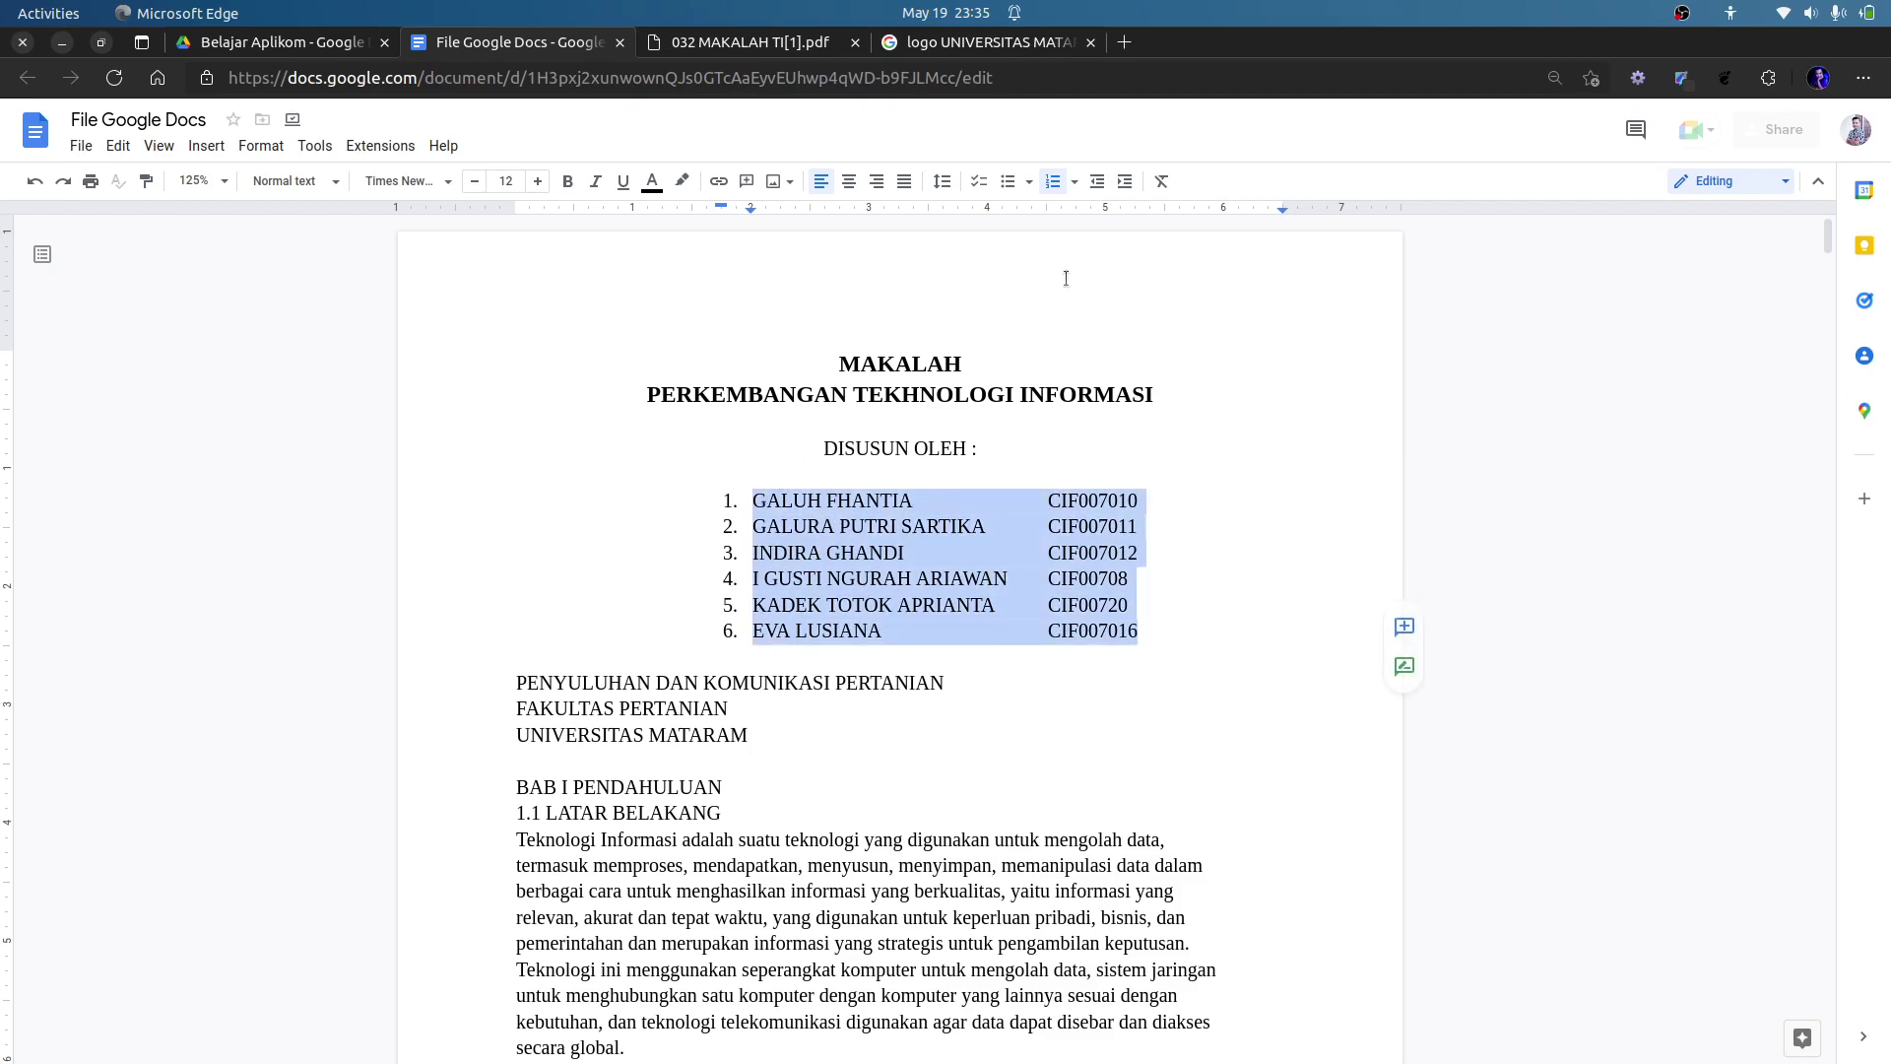
left_click(1096, 181)
left_click(1144, 610)
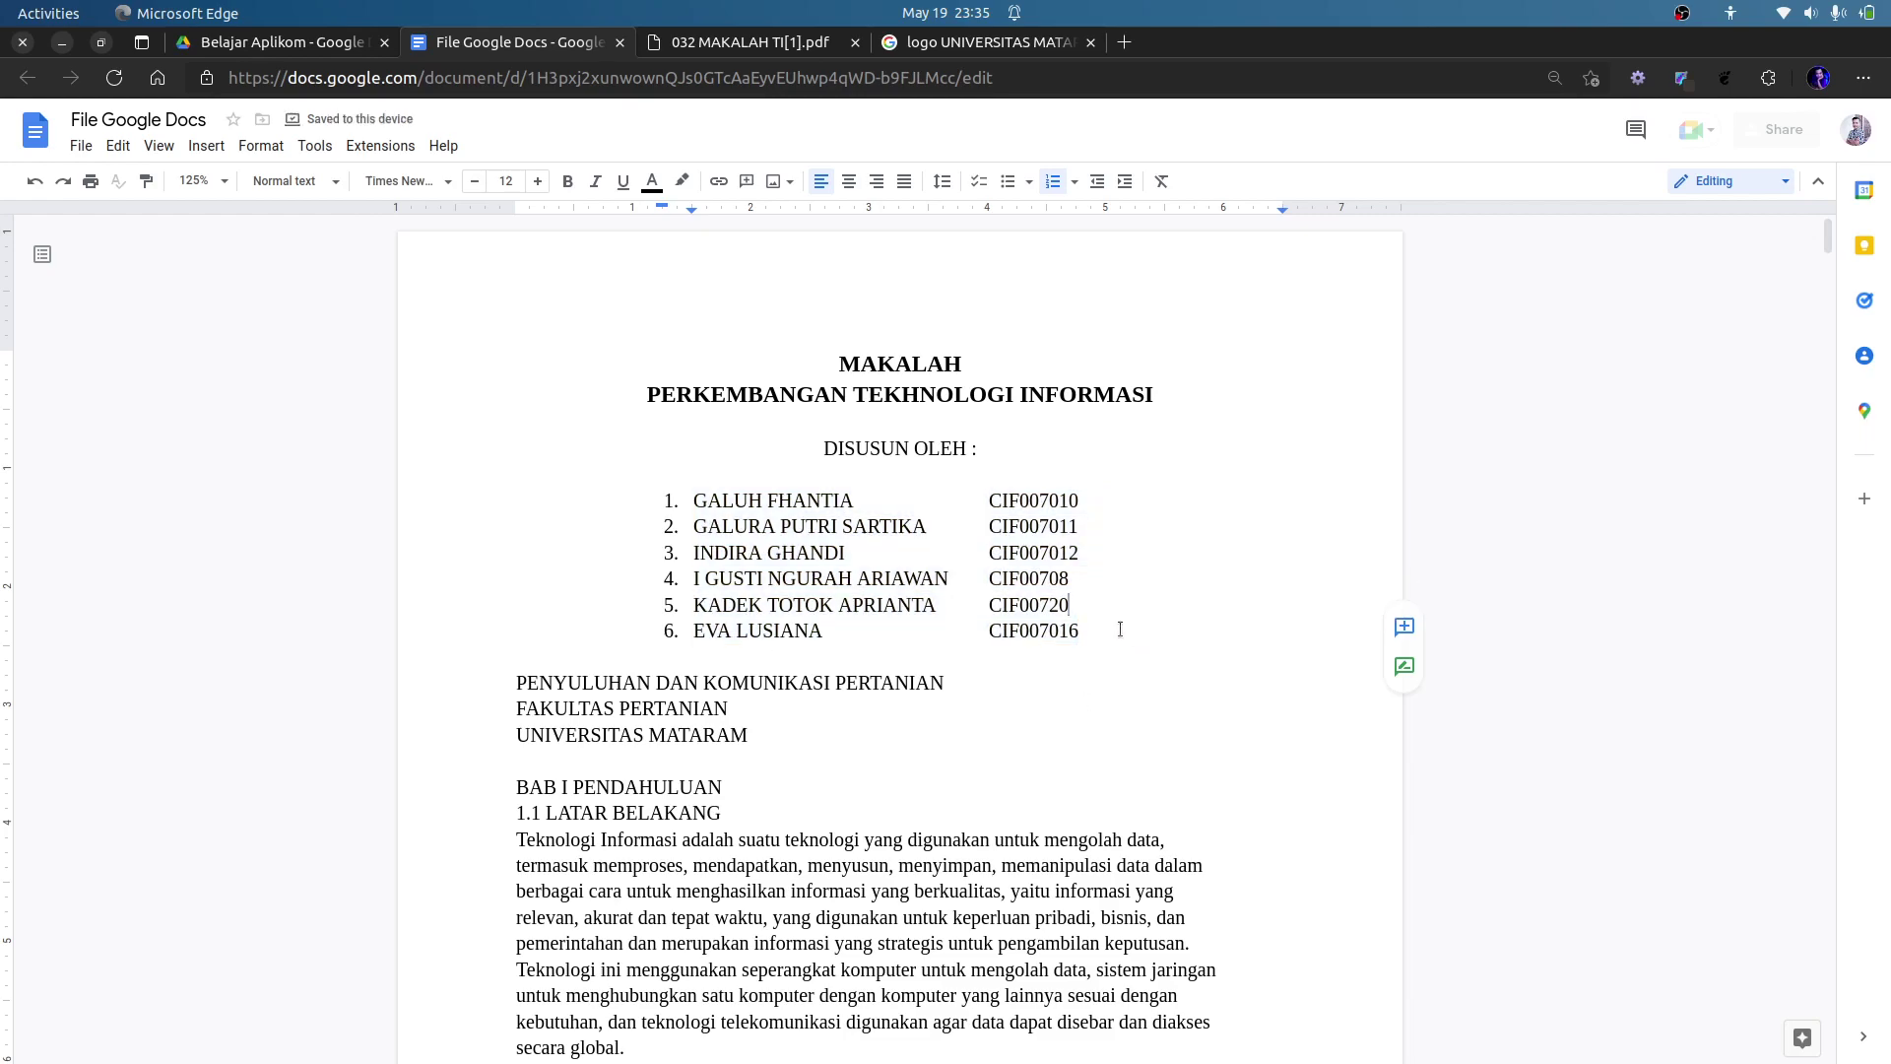
Center the three lines from PENYULUHAN DAN KOMUNIKASI PERTANIAN to UNIVERSITAS MATARAM, make them bold and enlarge their font by one size.
left_click(1089, 451)
scroll(850, 624, "down", 1)
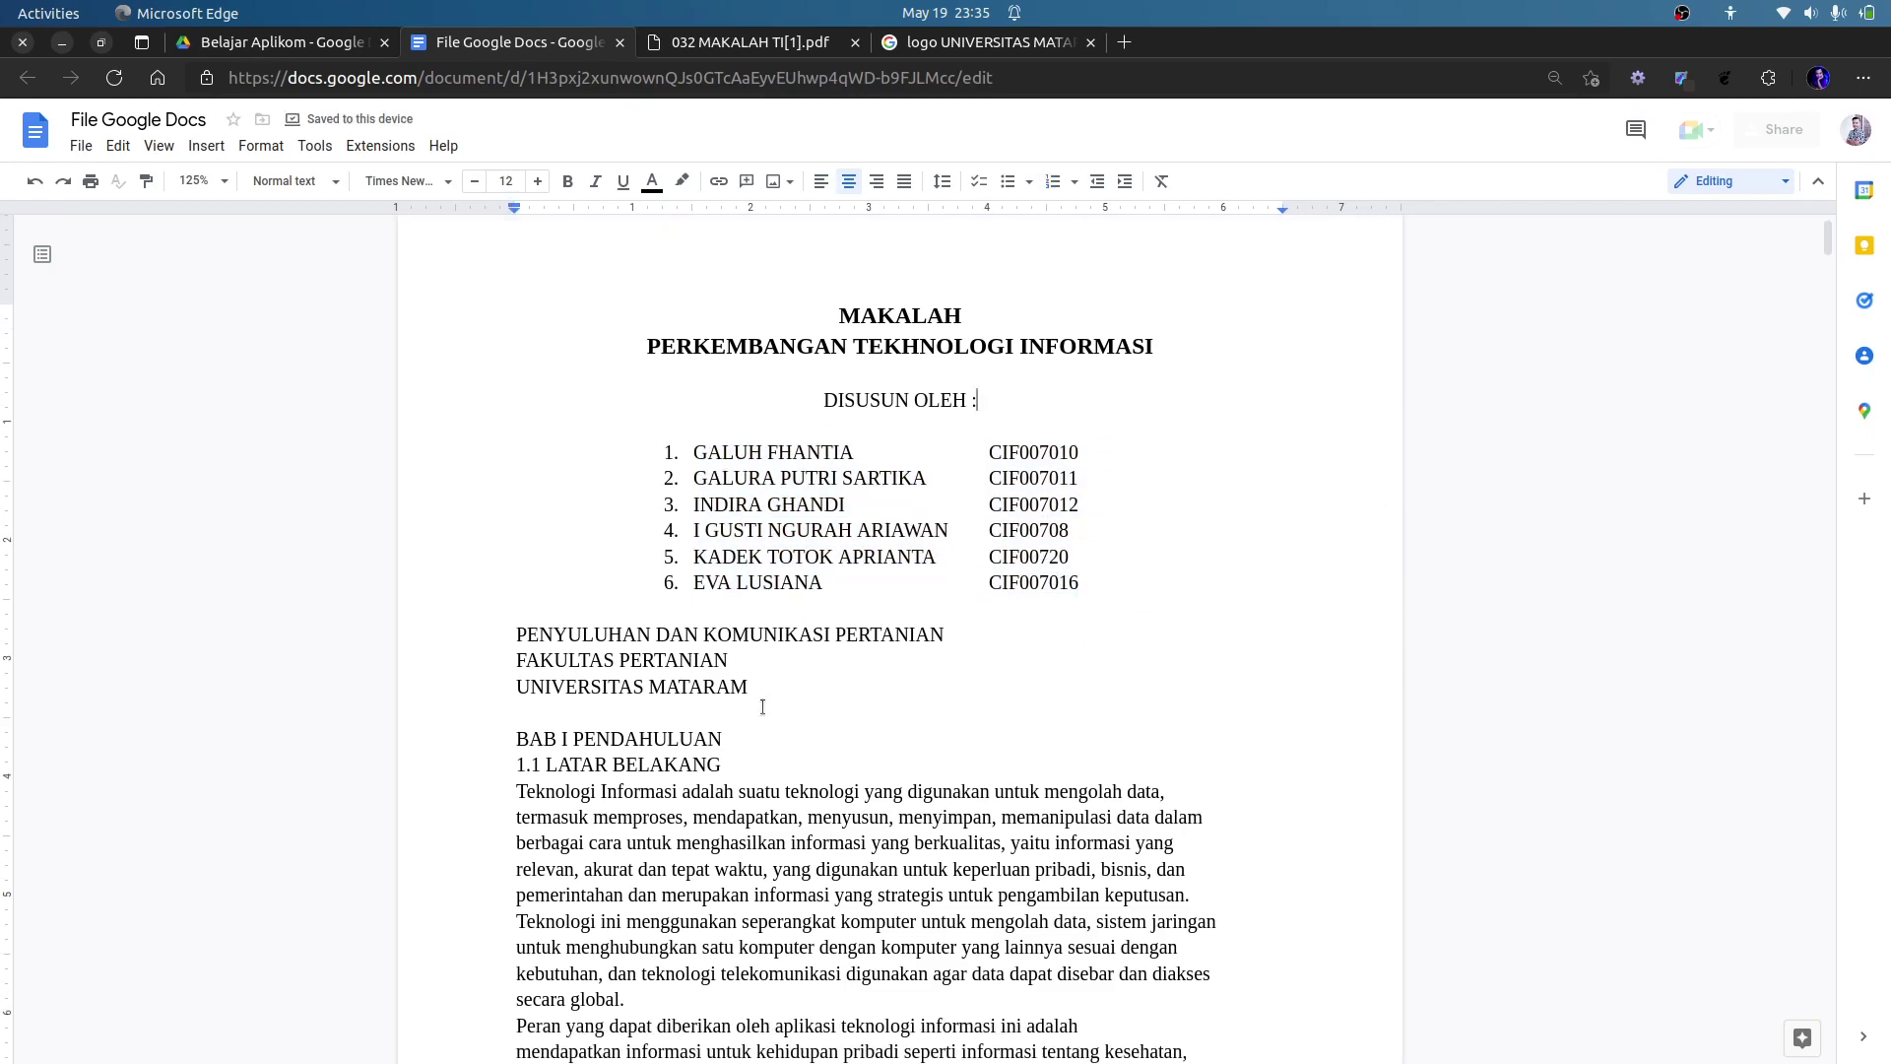
left_click_drag(516, 631, 747, 682)
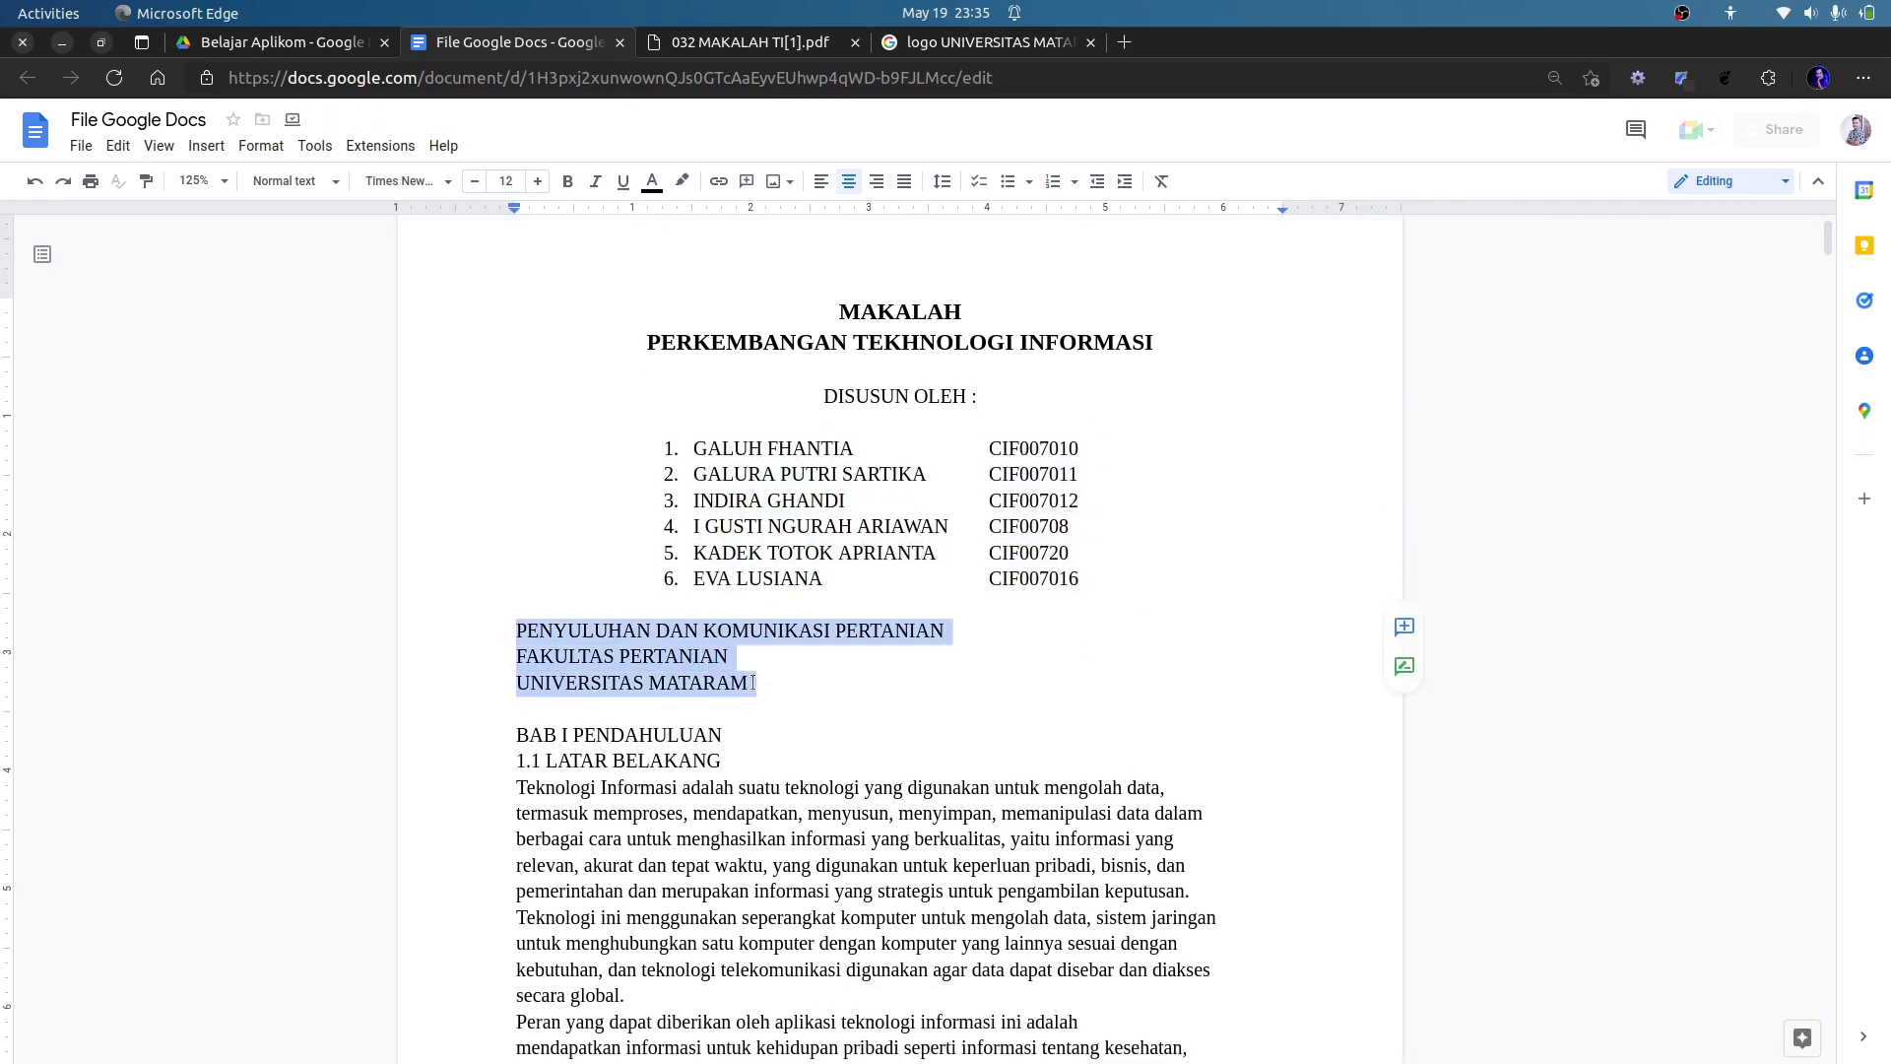
key("ctrl+e")
key("ctrl+b")
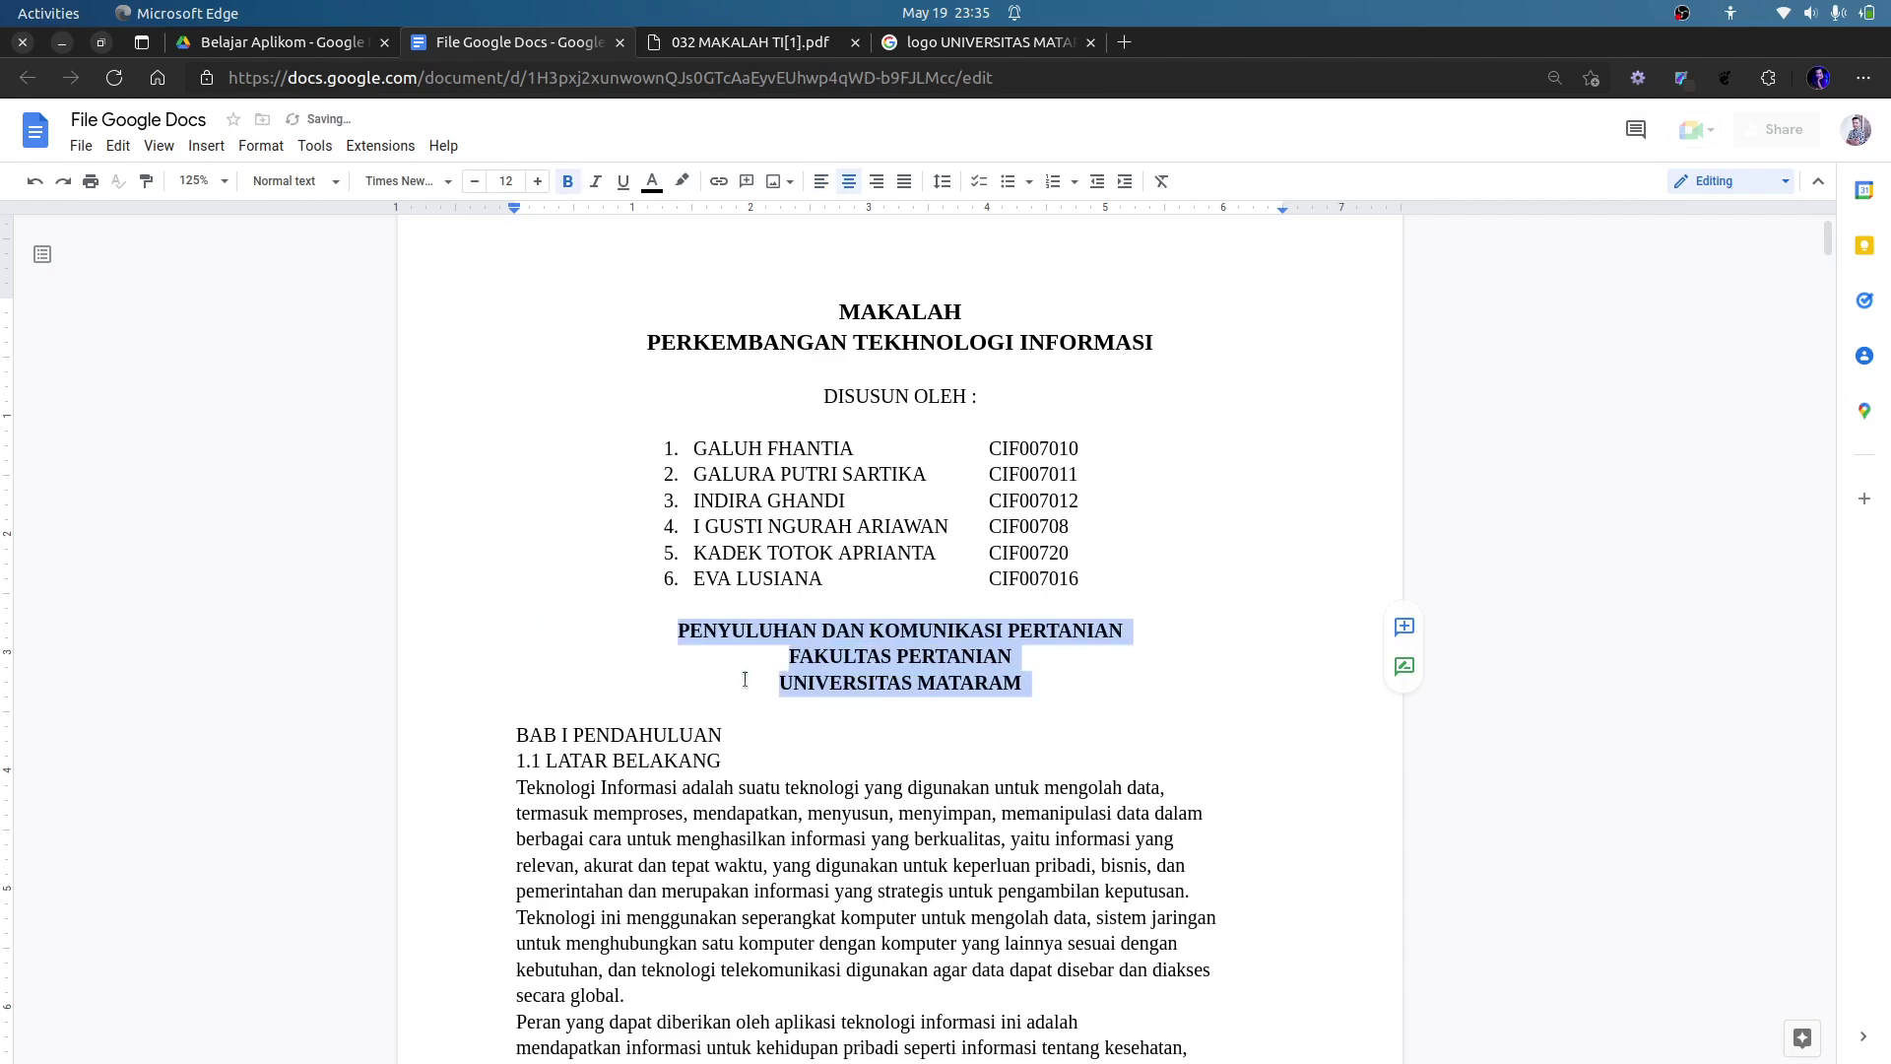
key("ctrl+shift+period")
Insert blank lines below UNIVERSITAS MATARAM to push the BAB I PENDAHULUAN heading off the cover page.
left_click(889, 719)
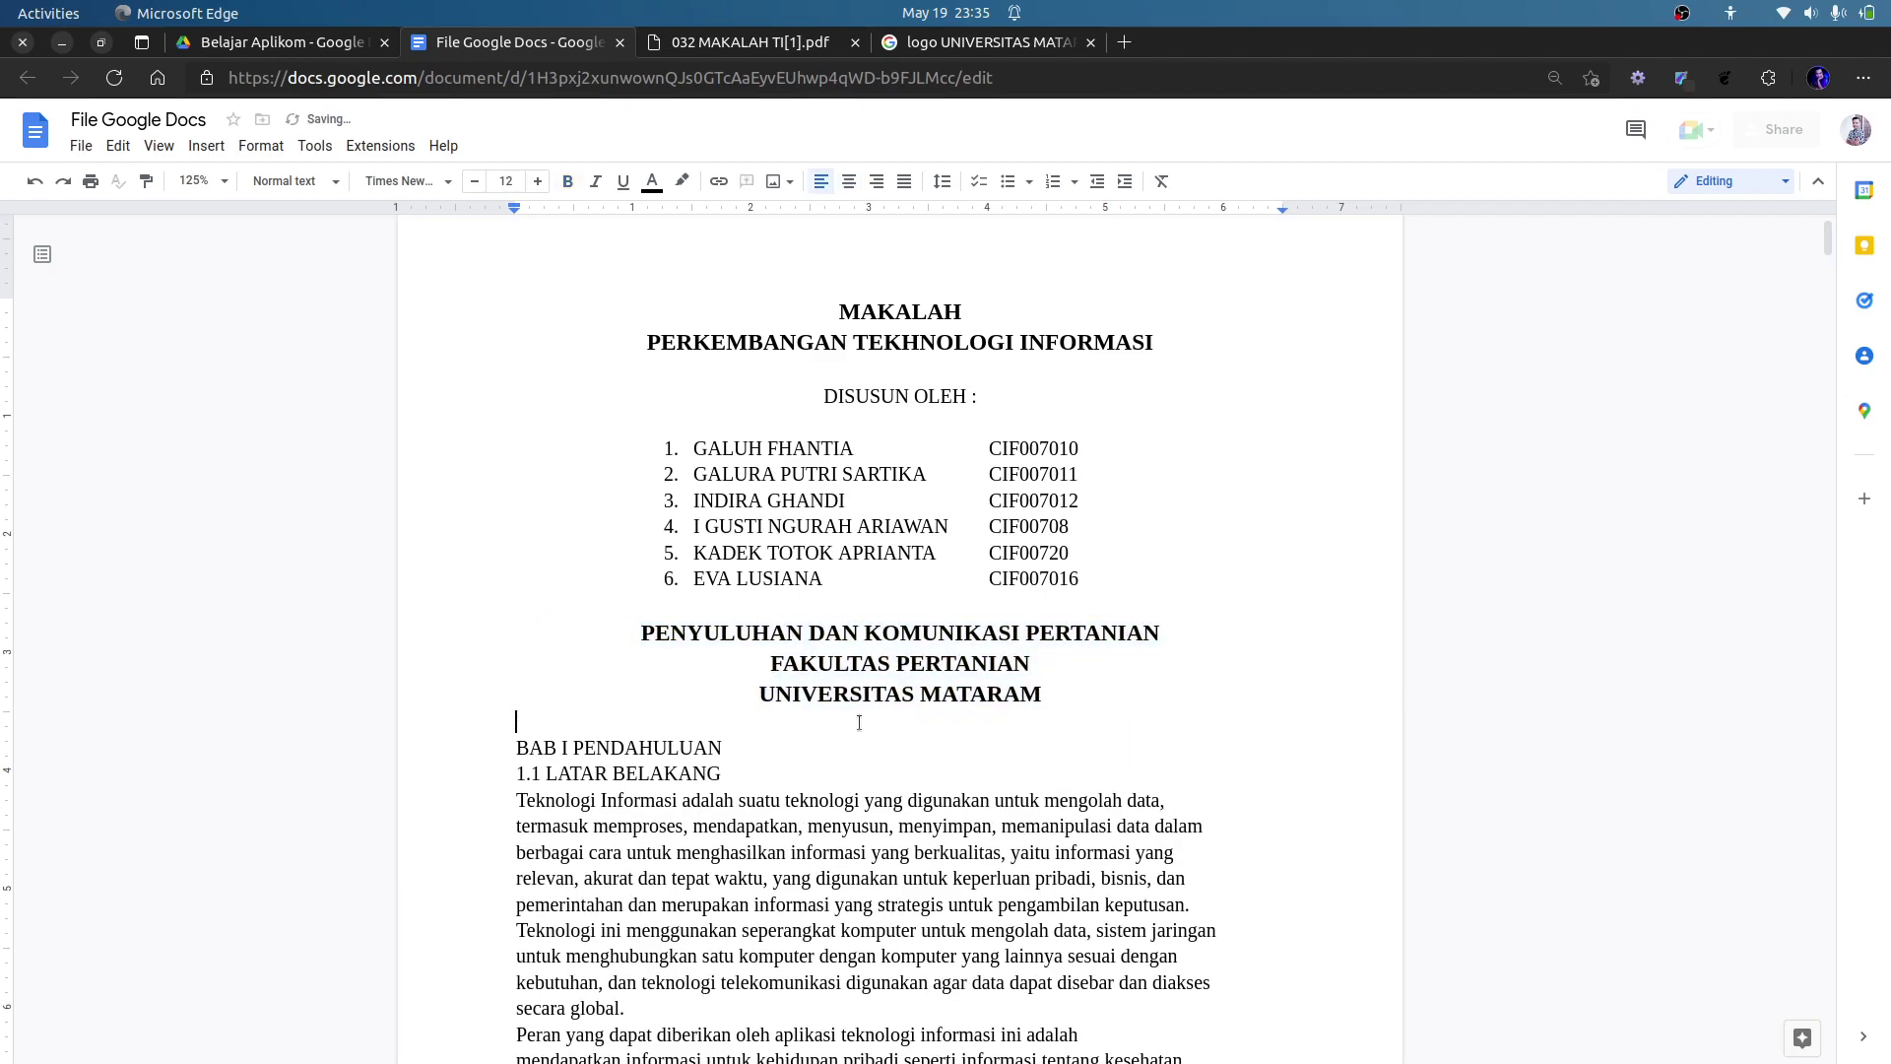
key("Return")
key("Return")
key("Return")
key("Return")
key("Return")
key("Return")
key("Return")
key("Return")
key("Return")
key("Return")
key("Return")
key("Return")
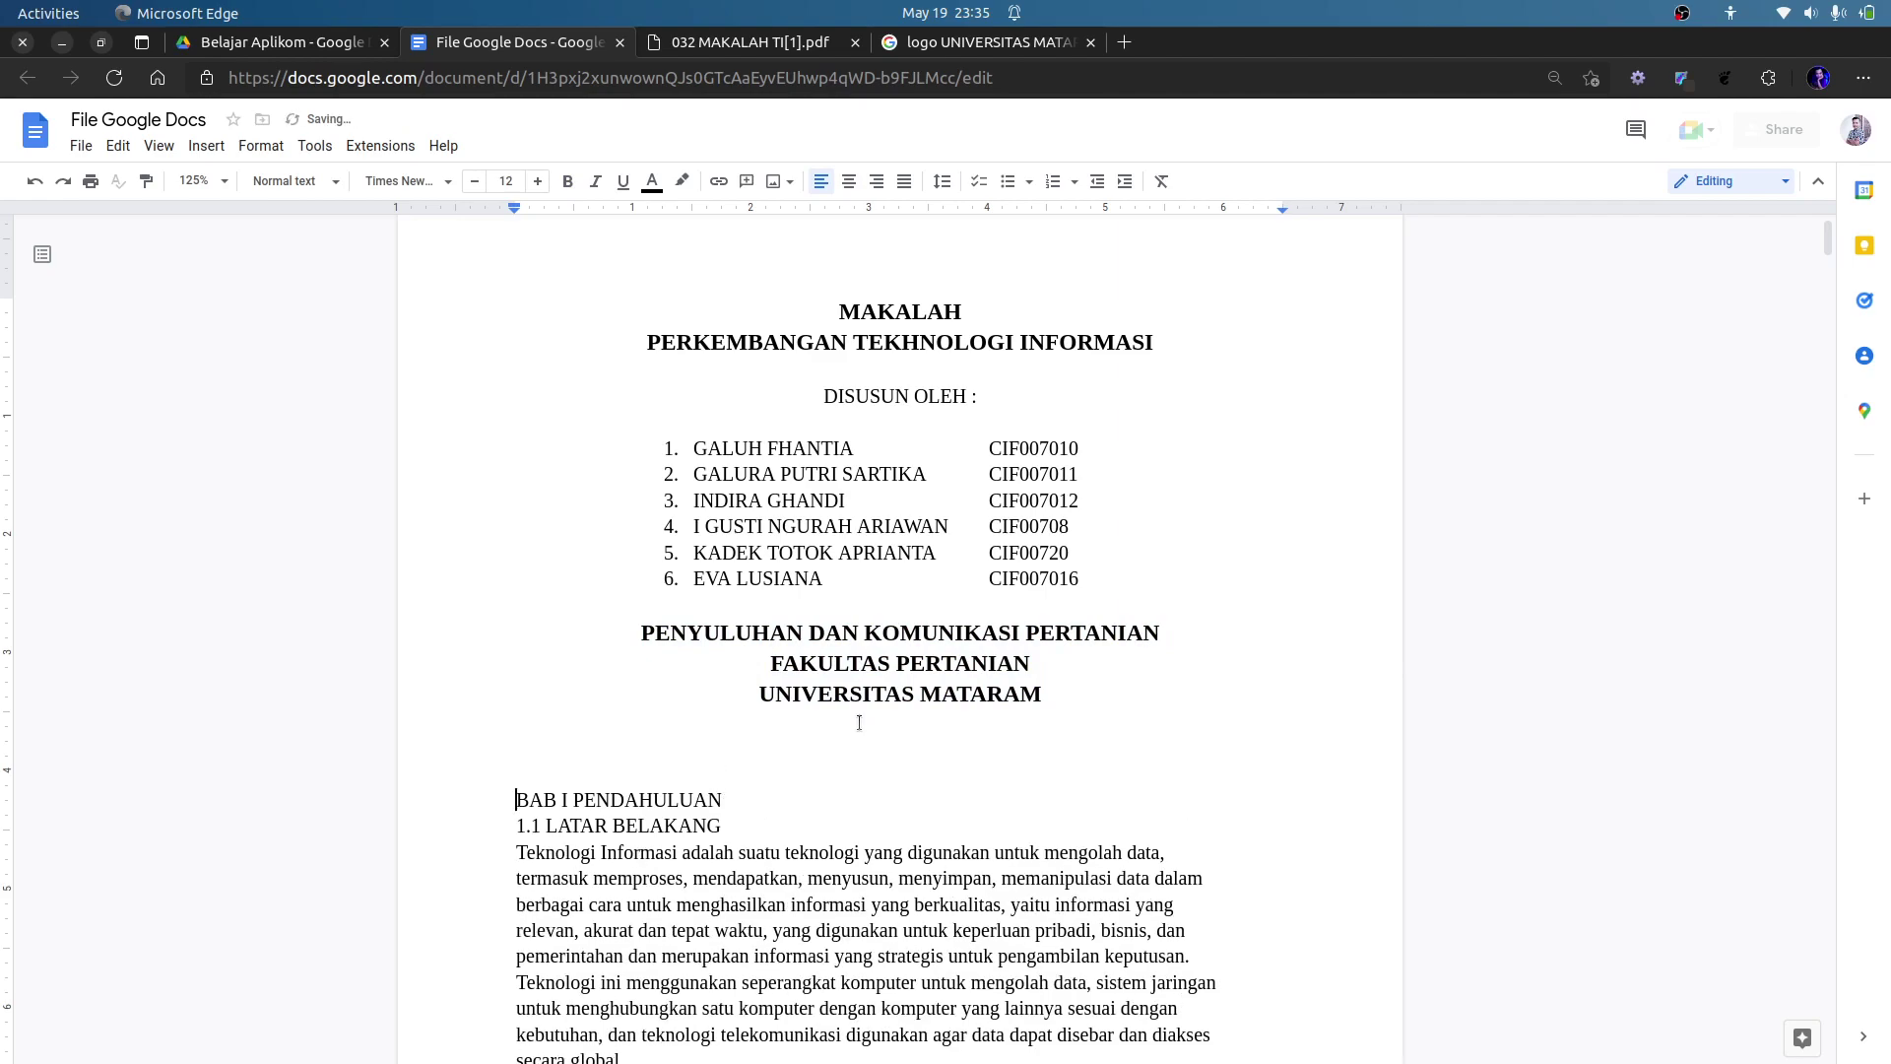
key("Return")
key("Return")
key("Return")
key("Return")
key("Return")
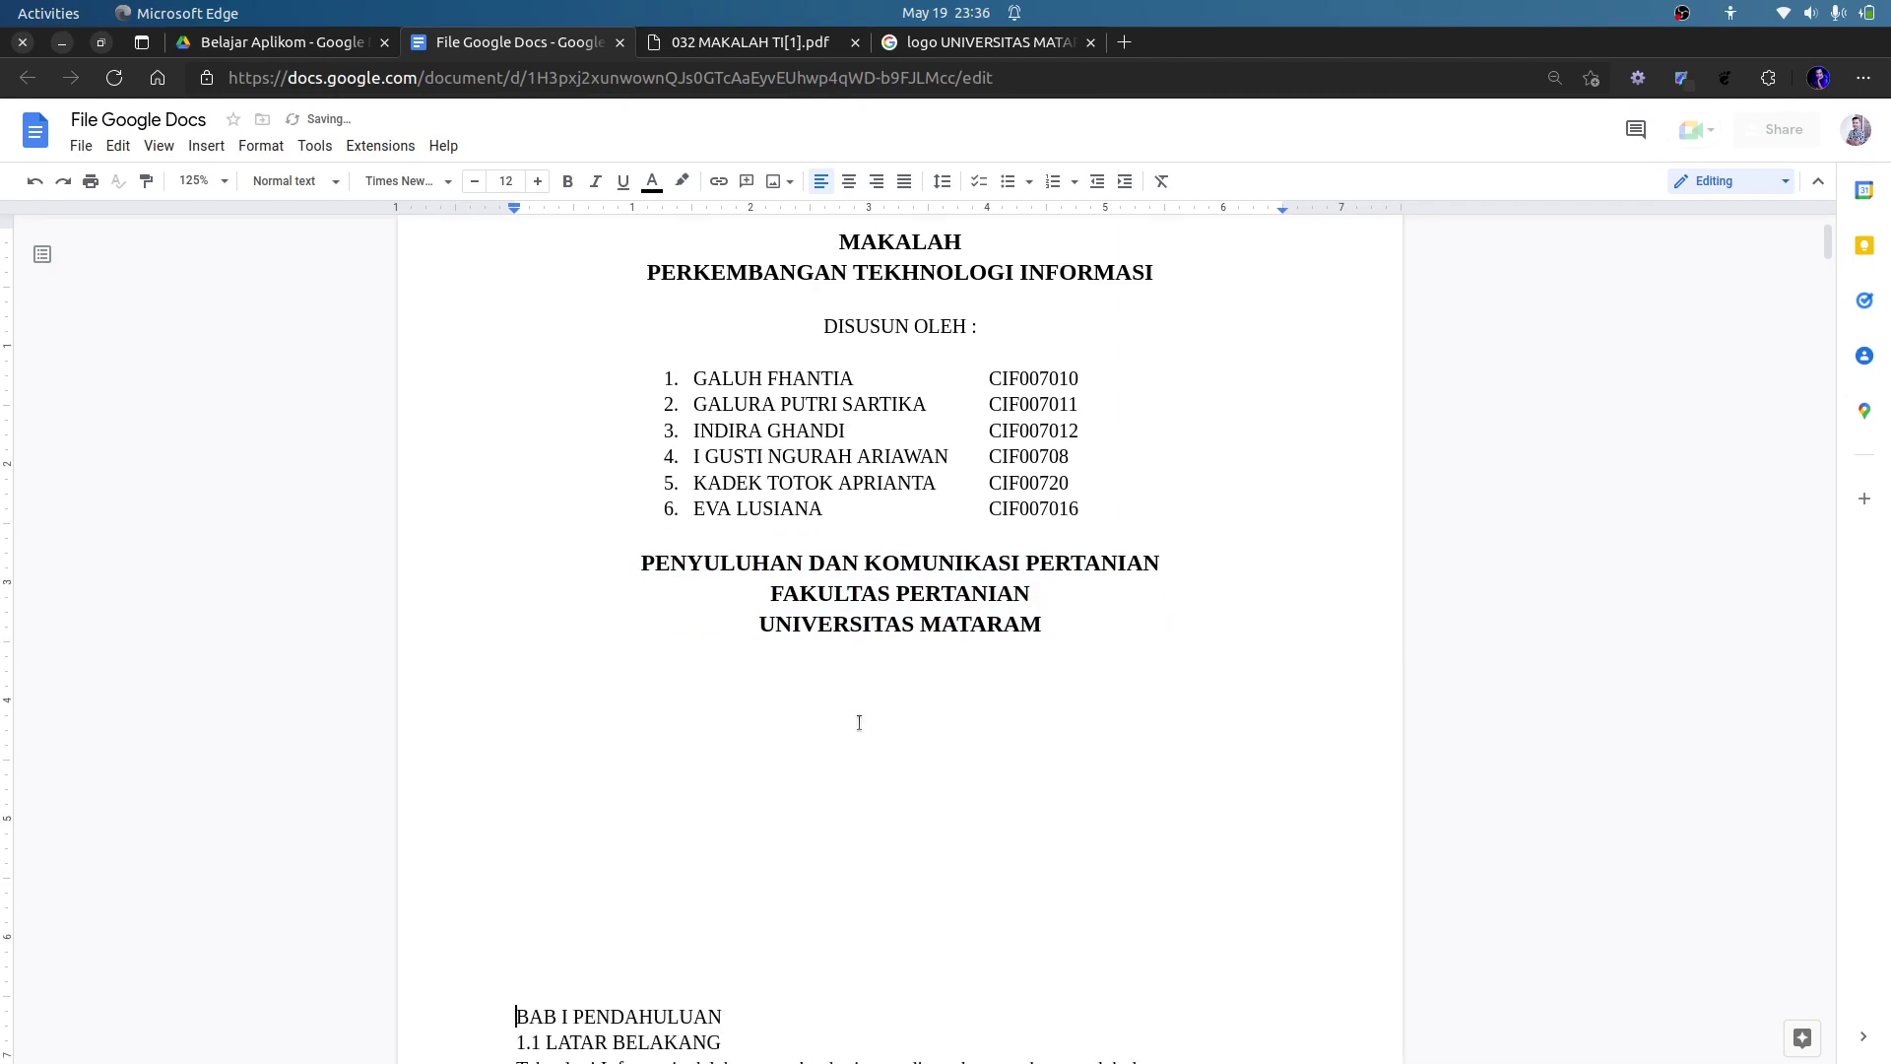
scroll(858, 722, "up", 3)
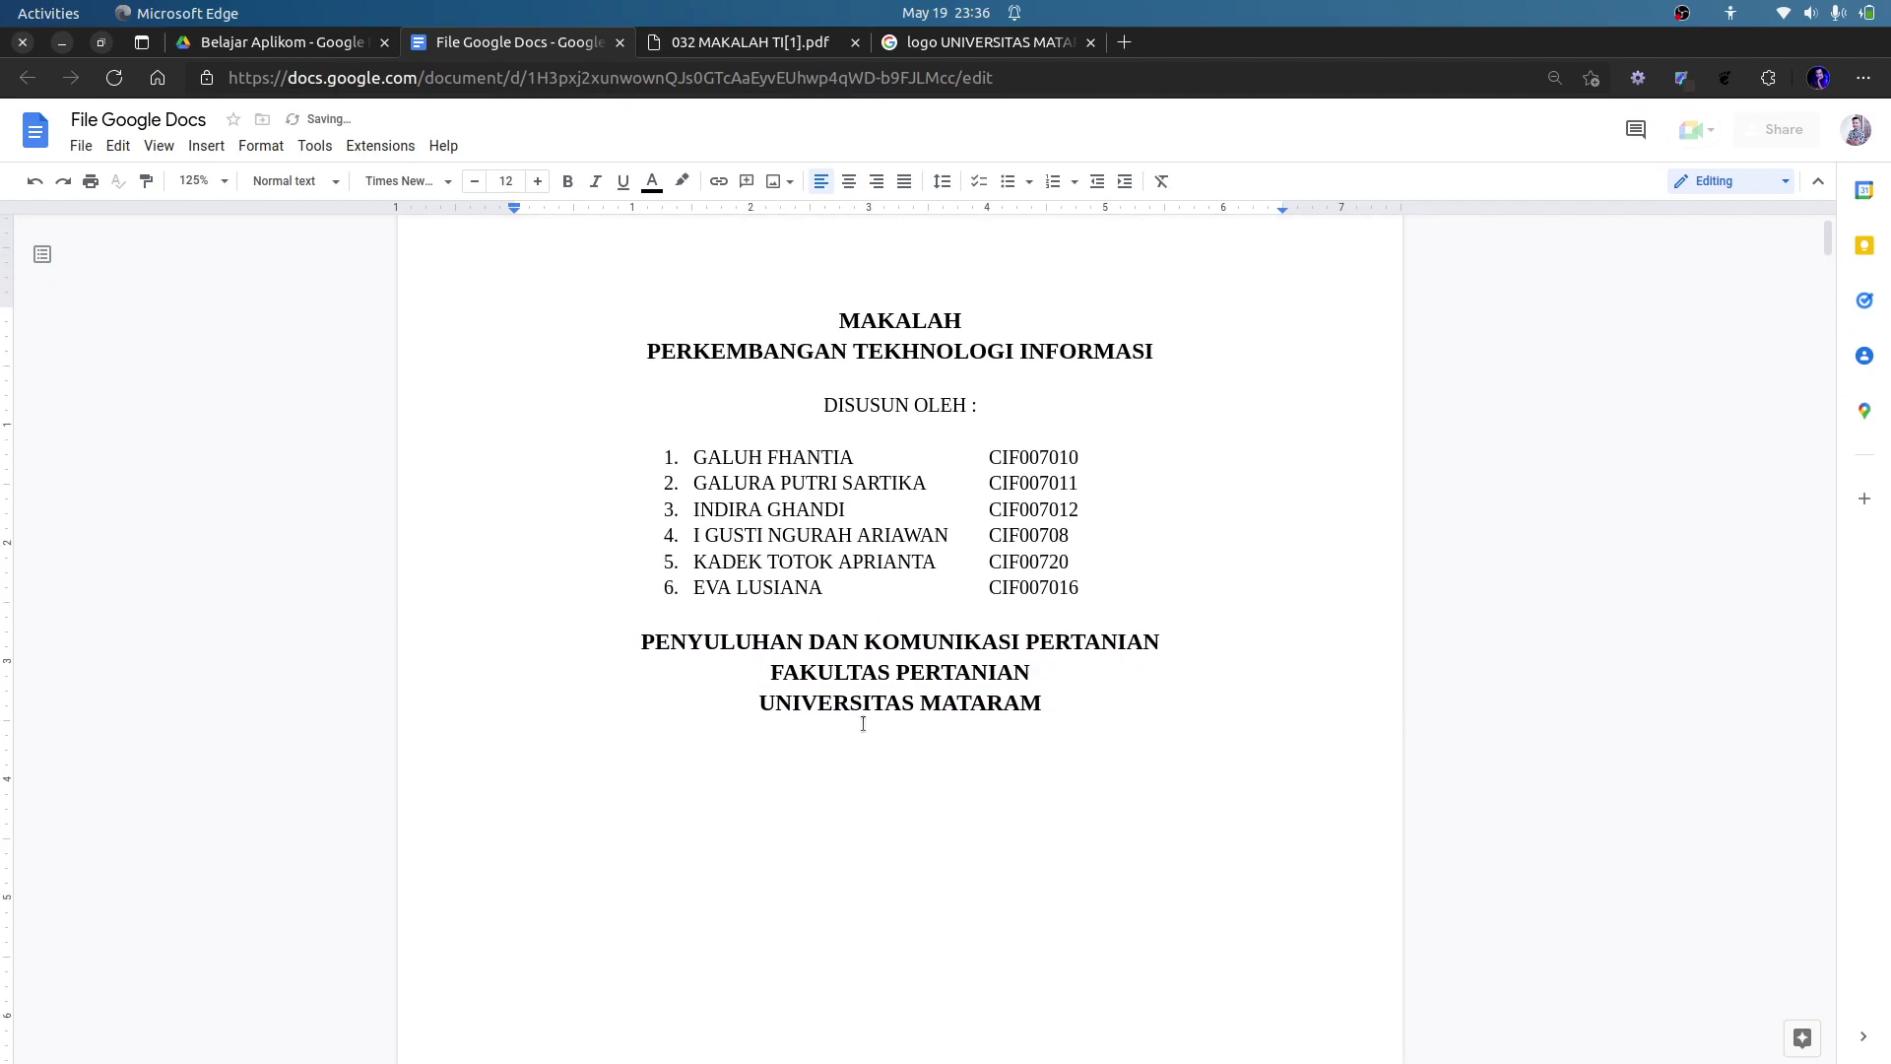
Insert five blank lines between the paper's title and DISUSUN OLEH : to make room for a logo.
left_click(1181, 419)
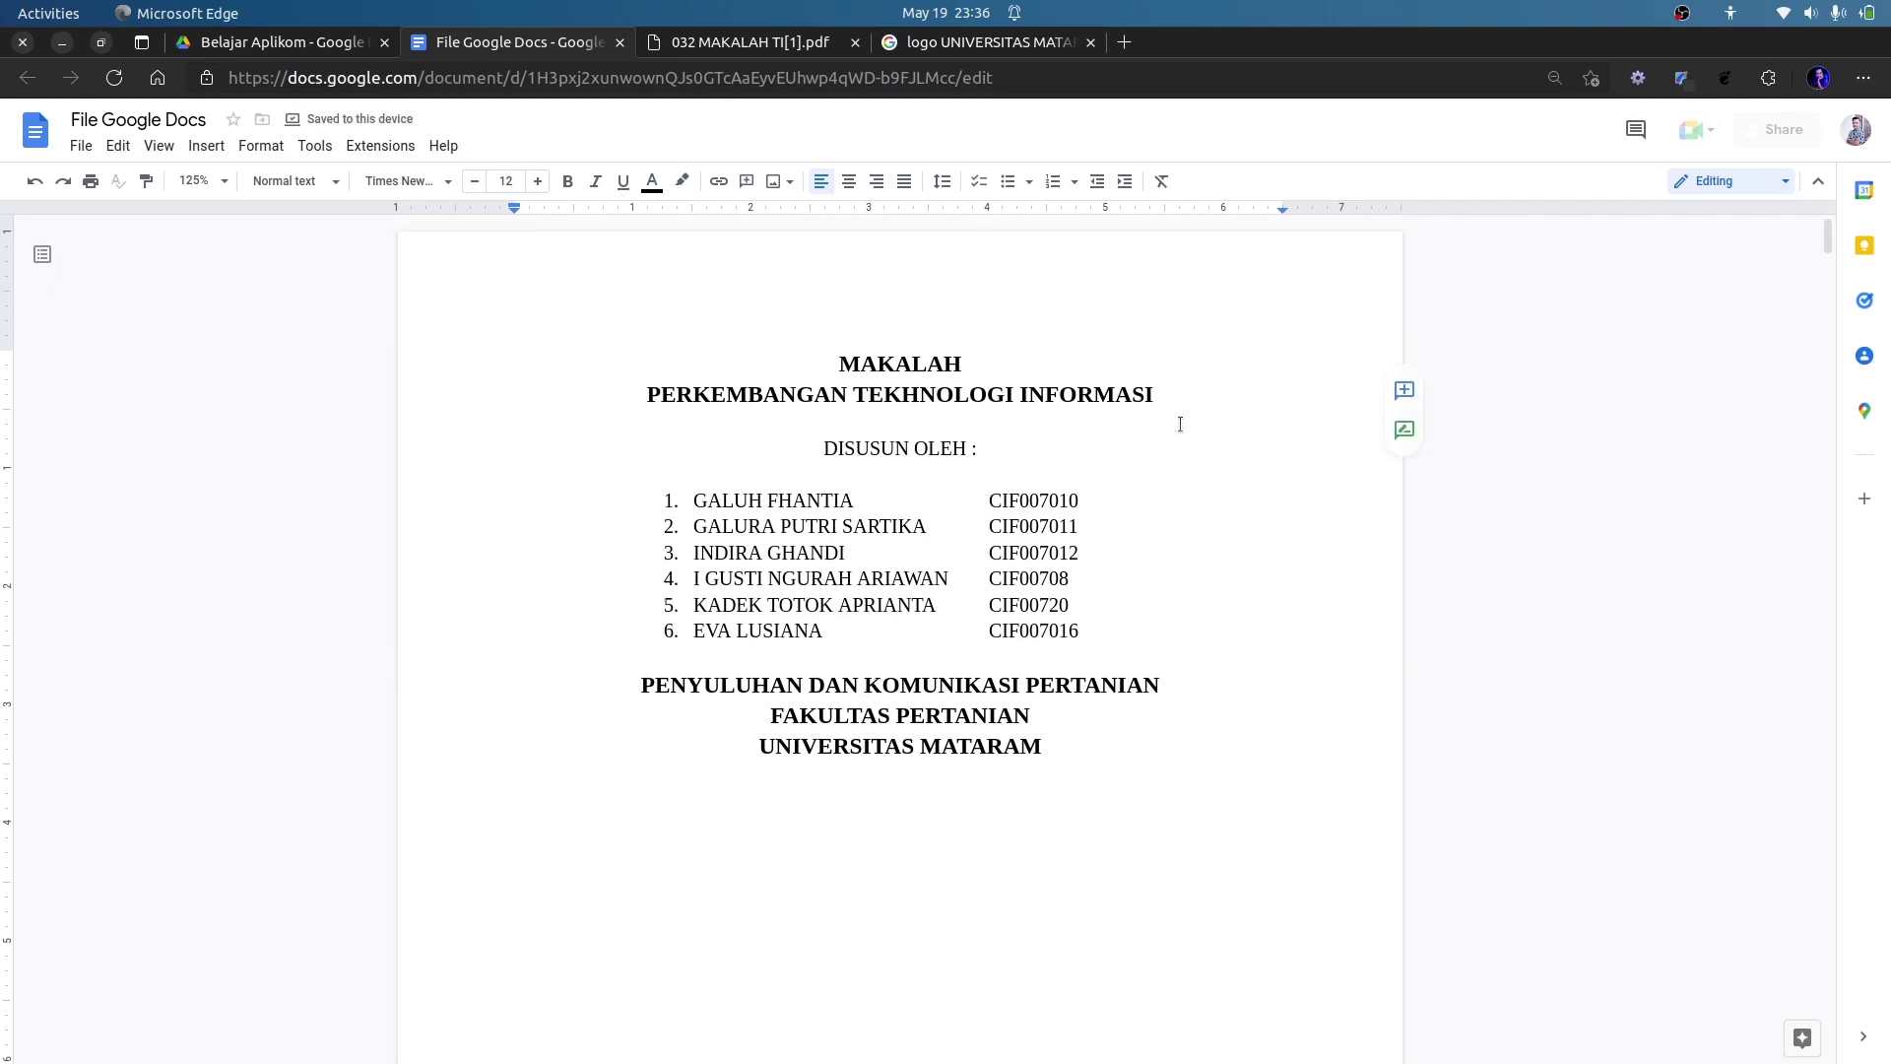
key("Return")
key("Return")
key("Return")
key("Return")
key("Return")
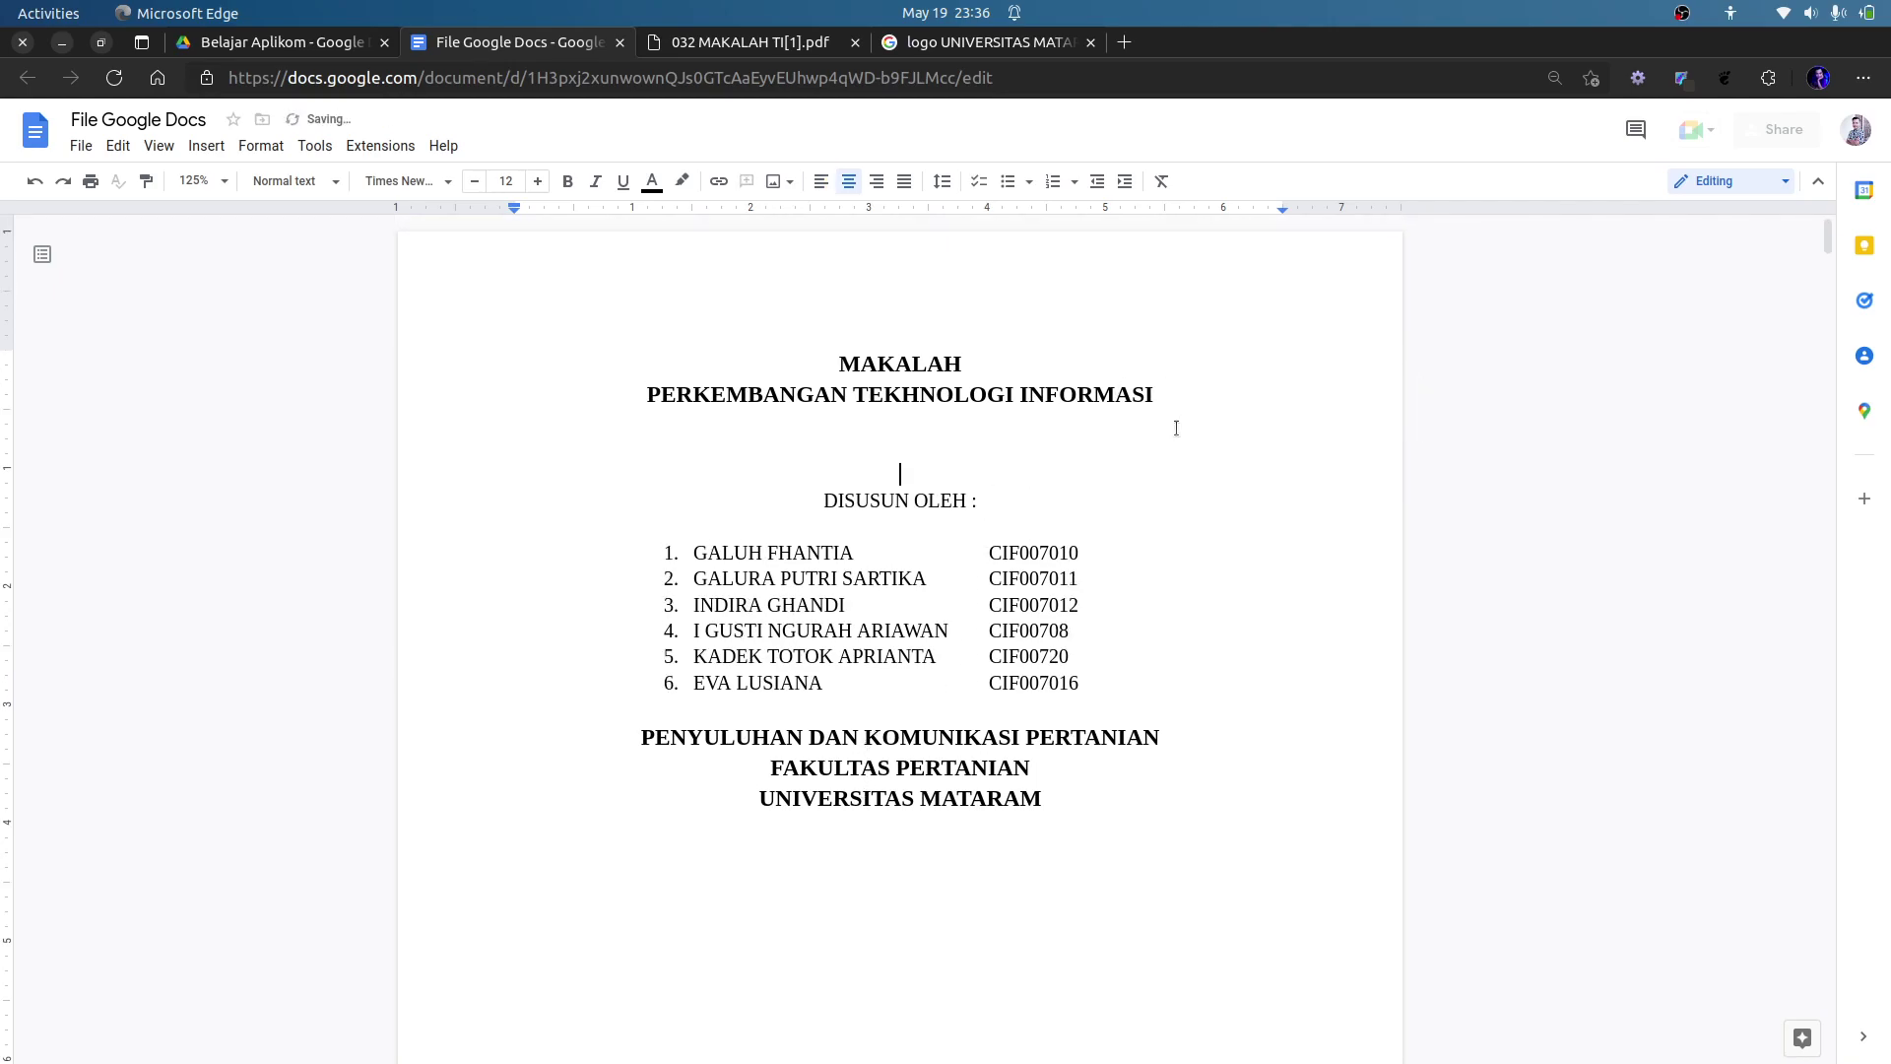
key("Up")
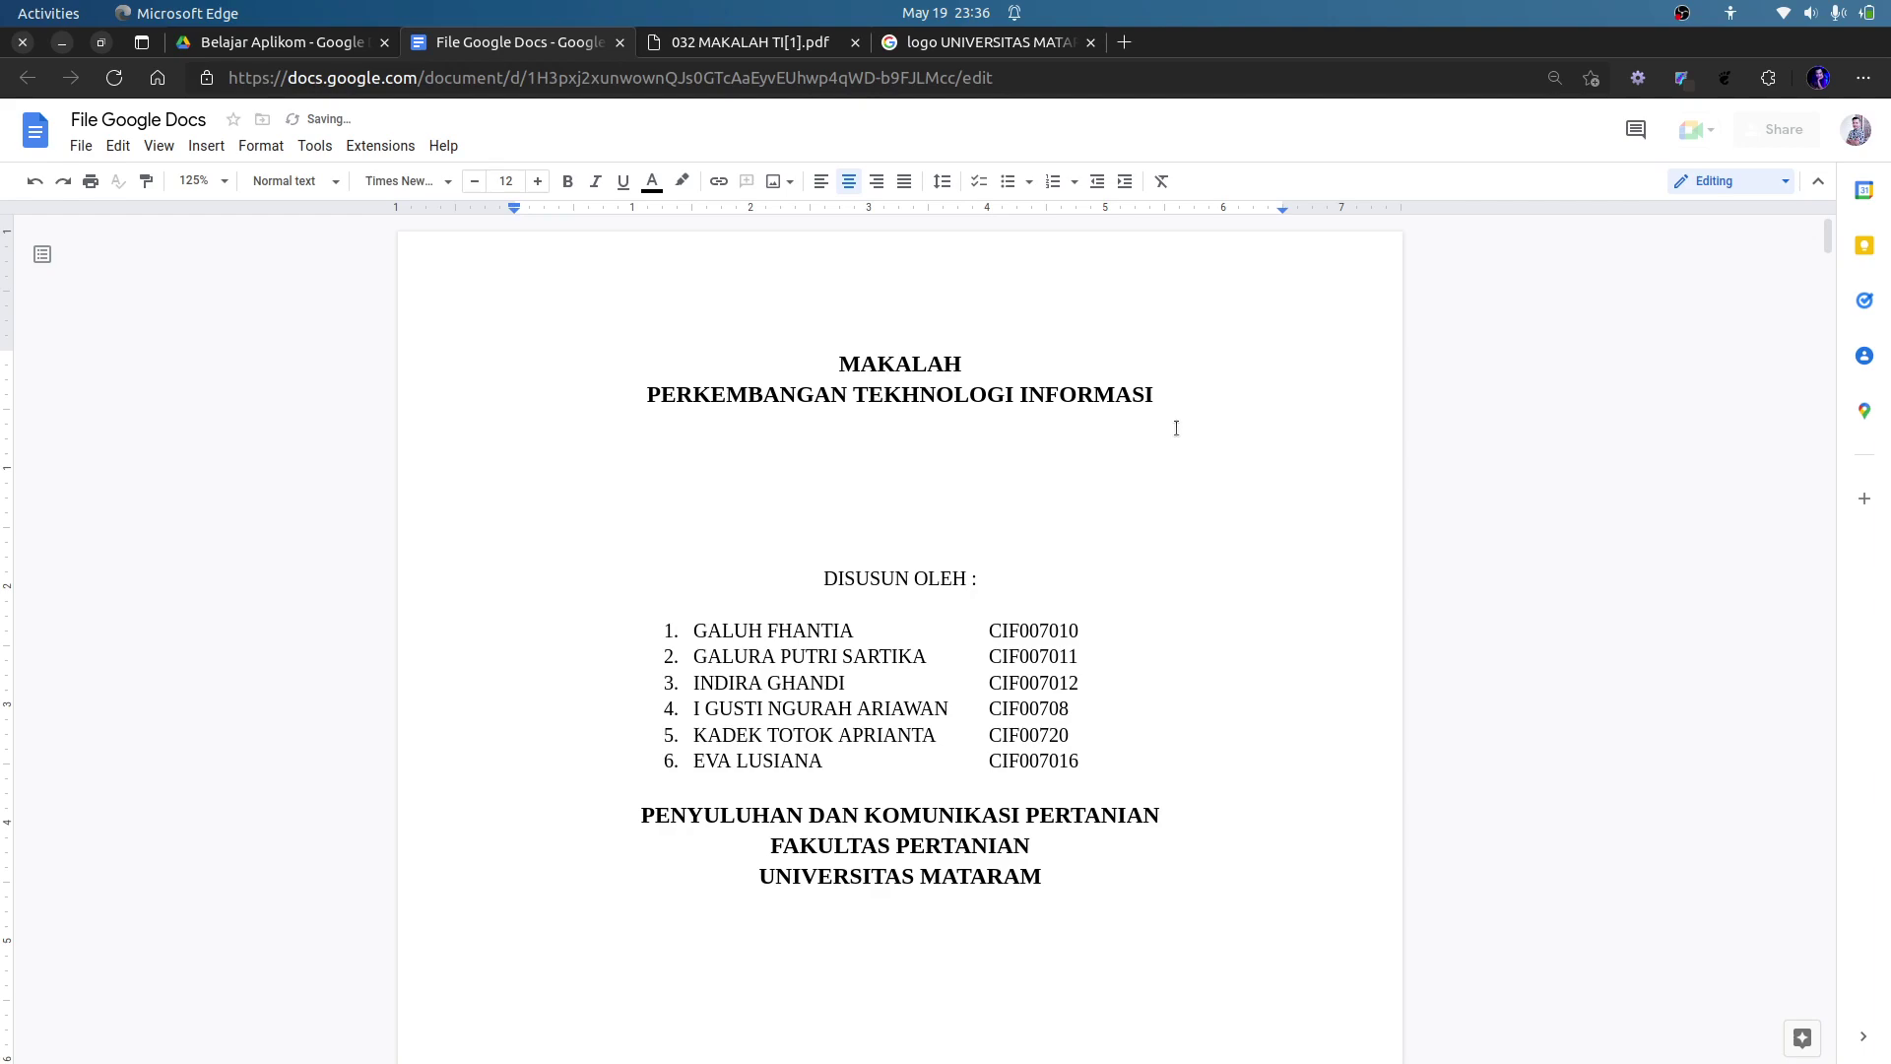
Copy the Universitas Mataram logo from the open Google image results and paste it into the blank space below the paper's title.
left_click(791, 187)
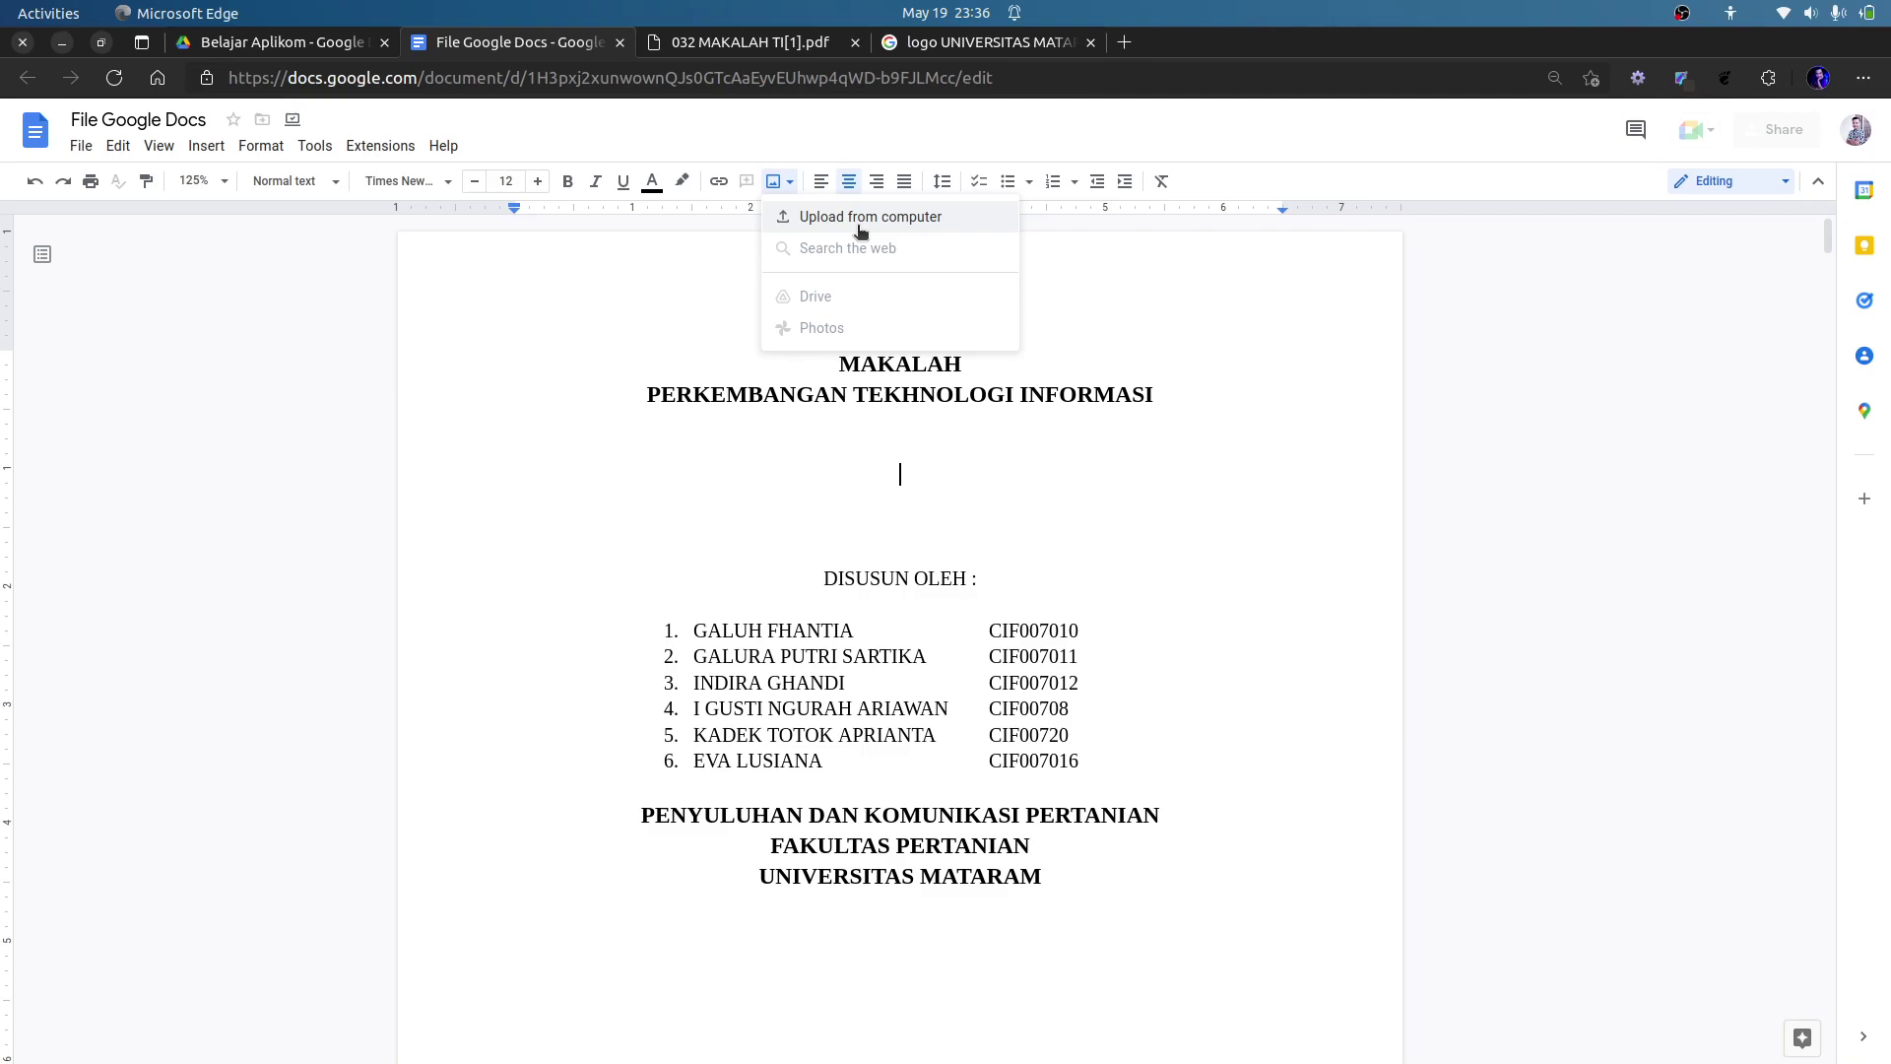
left_click(920, 474)
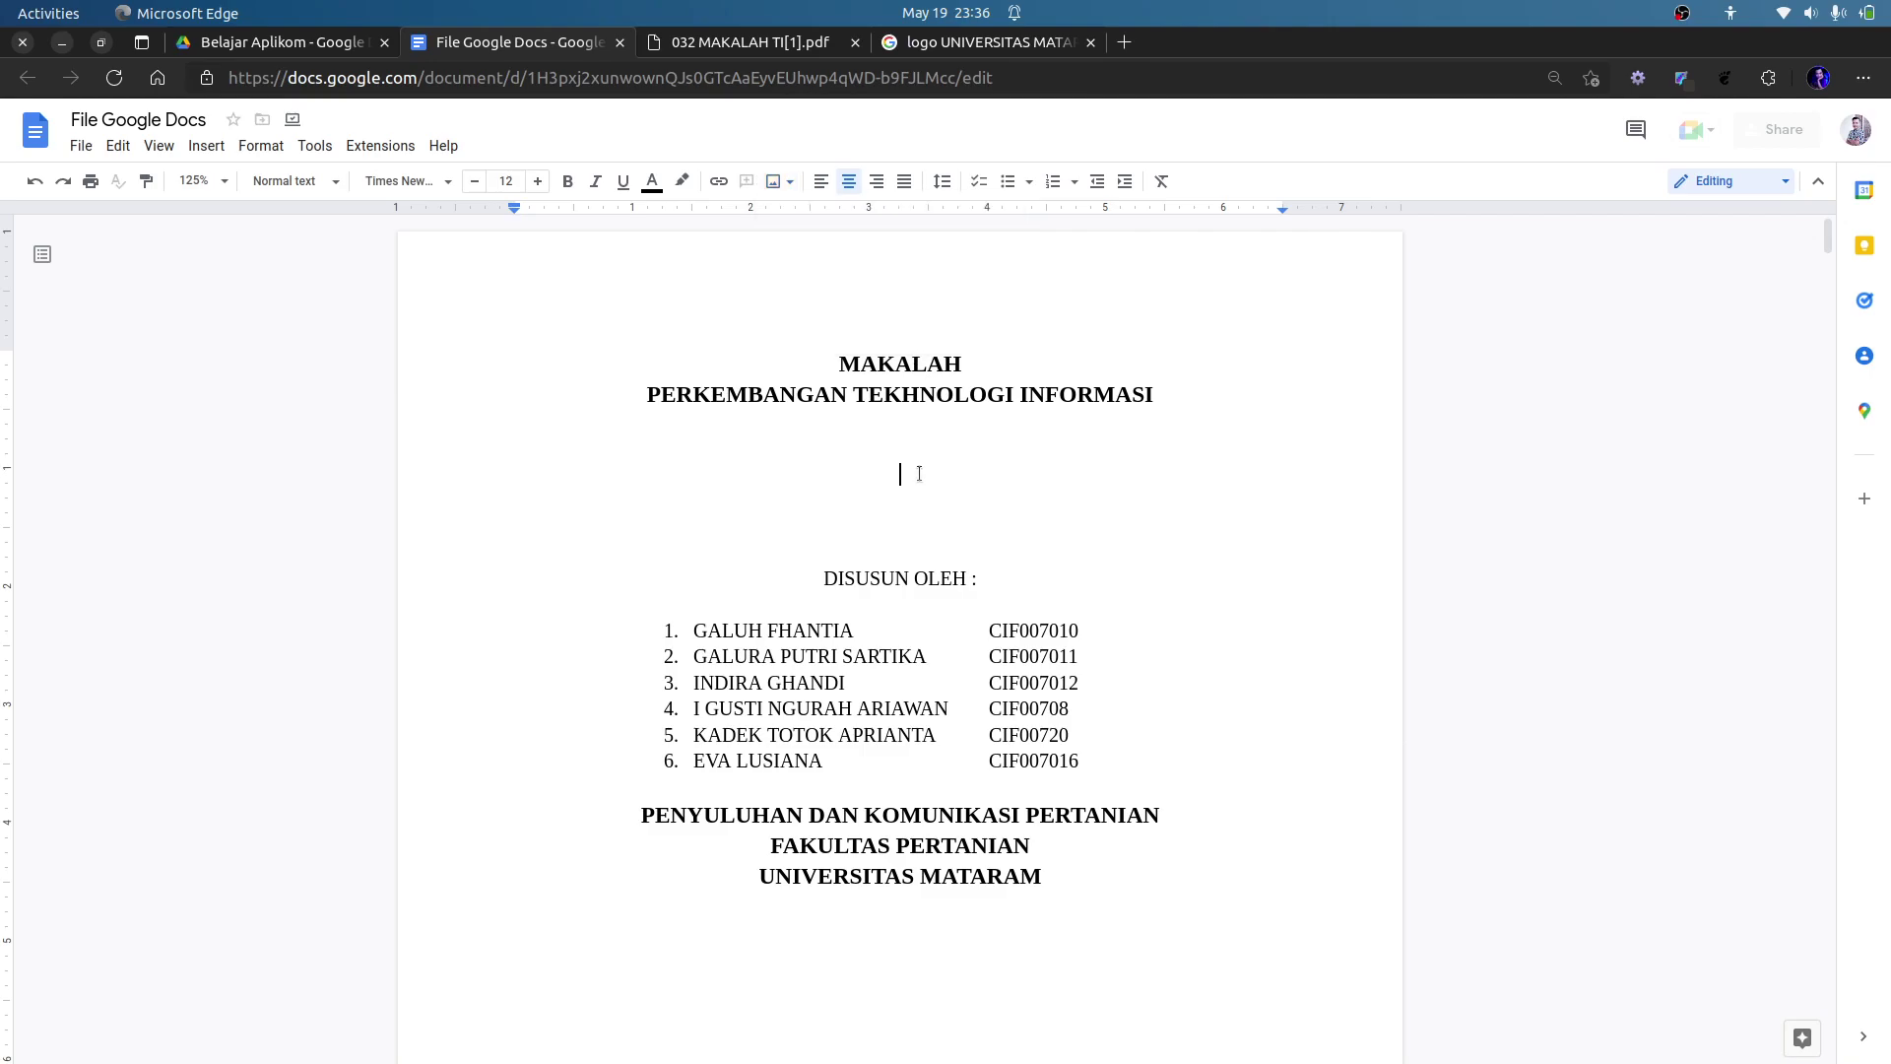
left_click(928, 50)
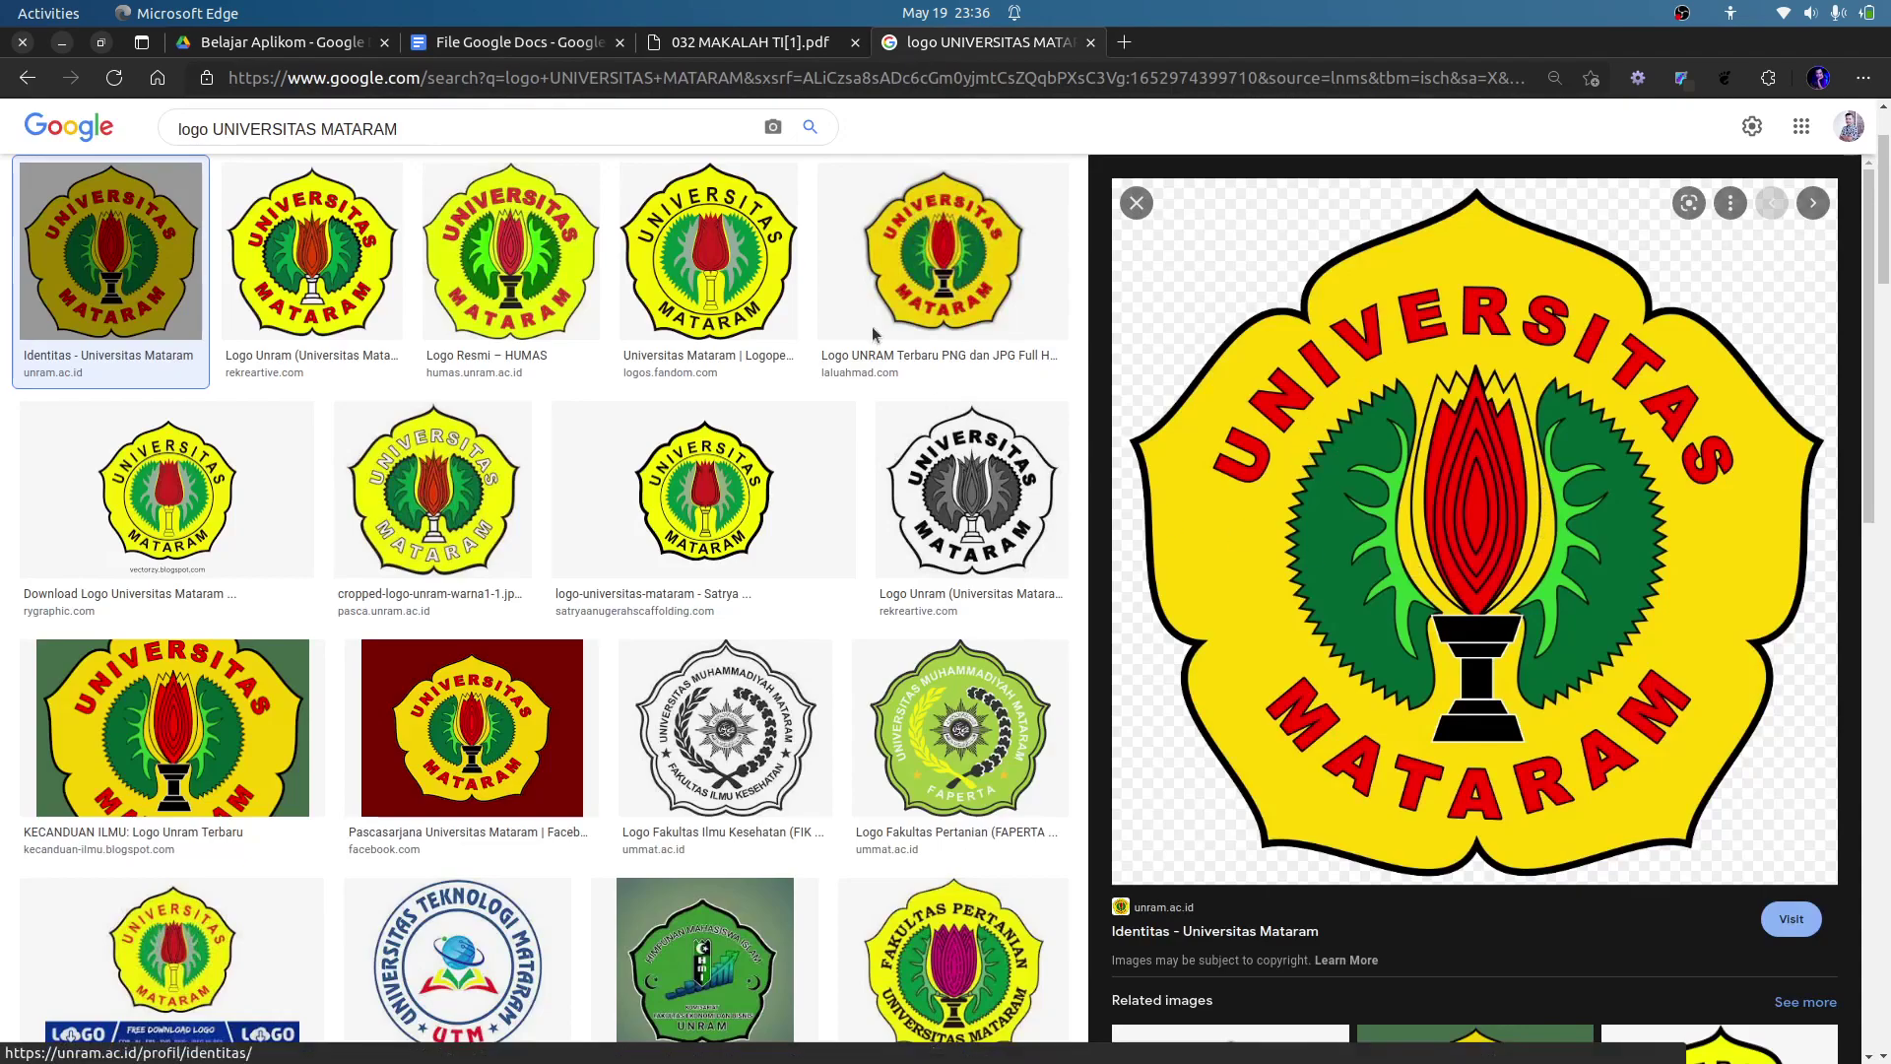
right_click(1381, 408)
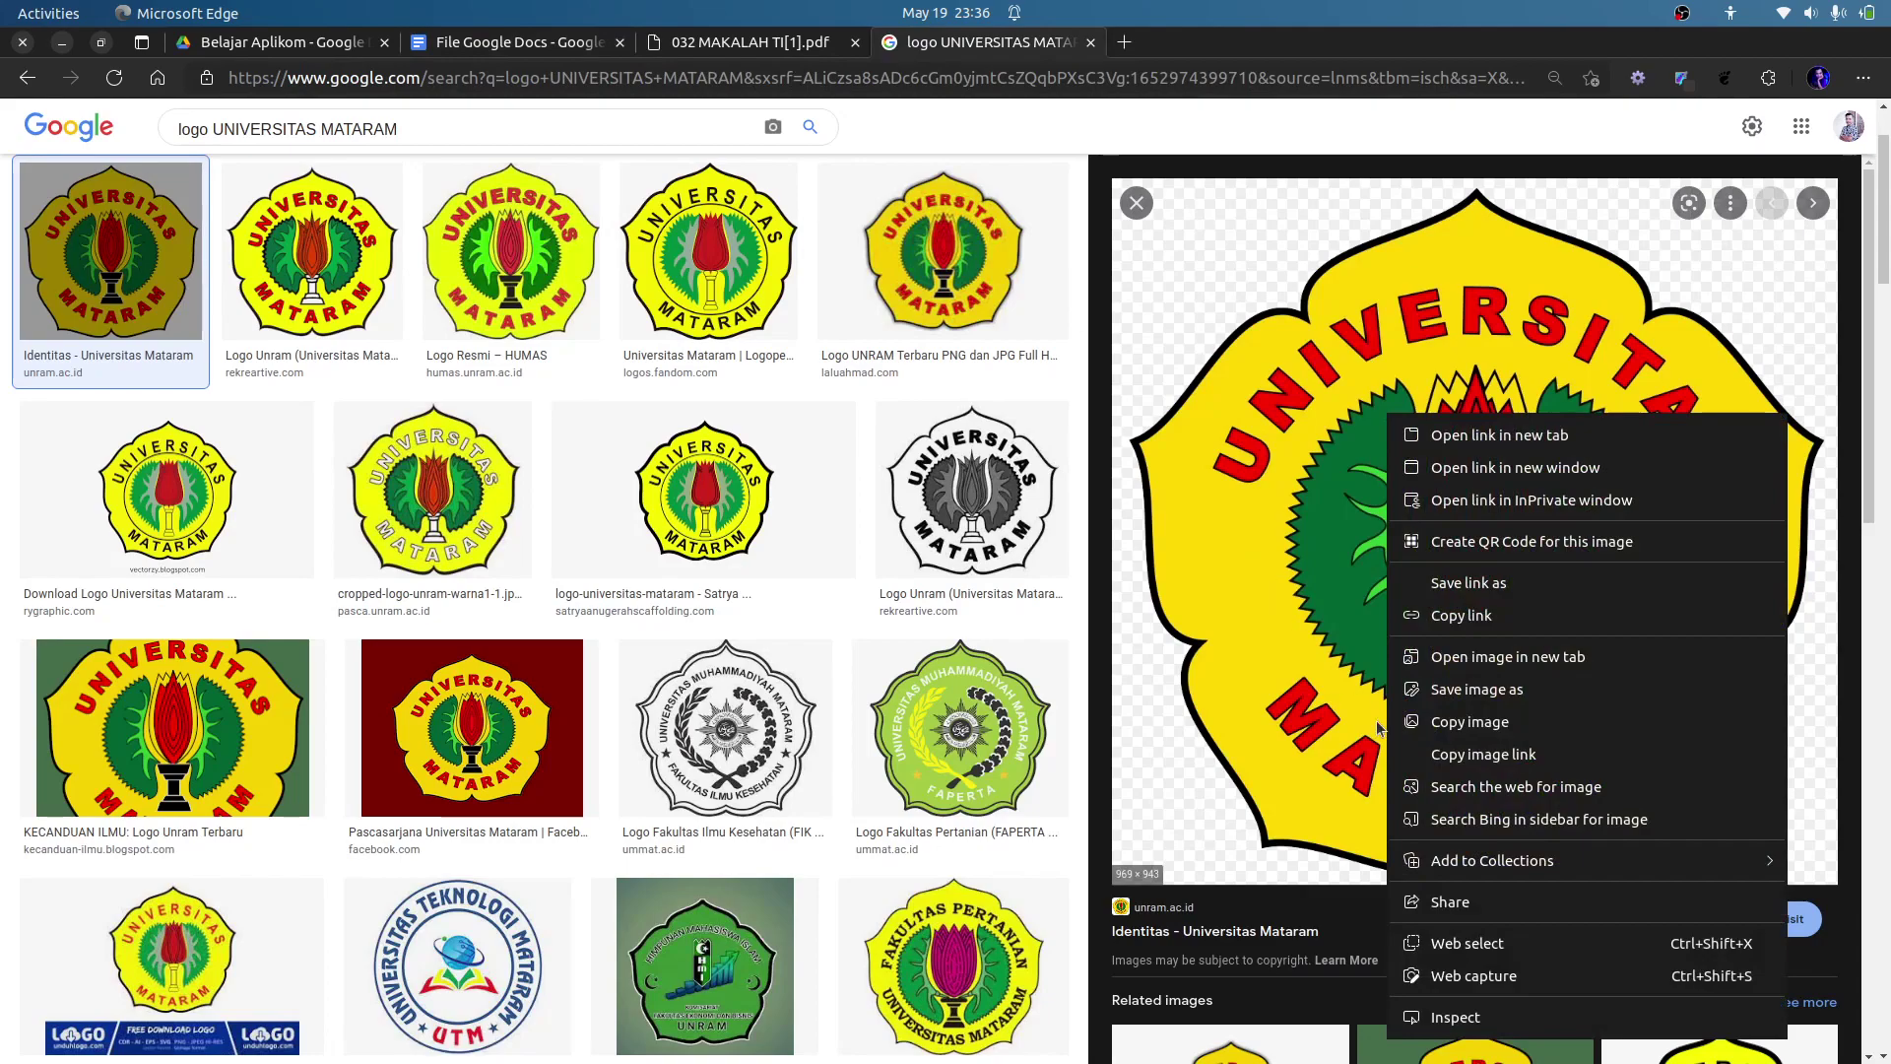
left_click(1491, 724)
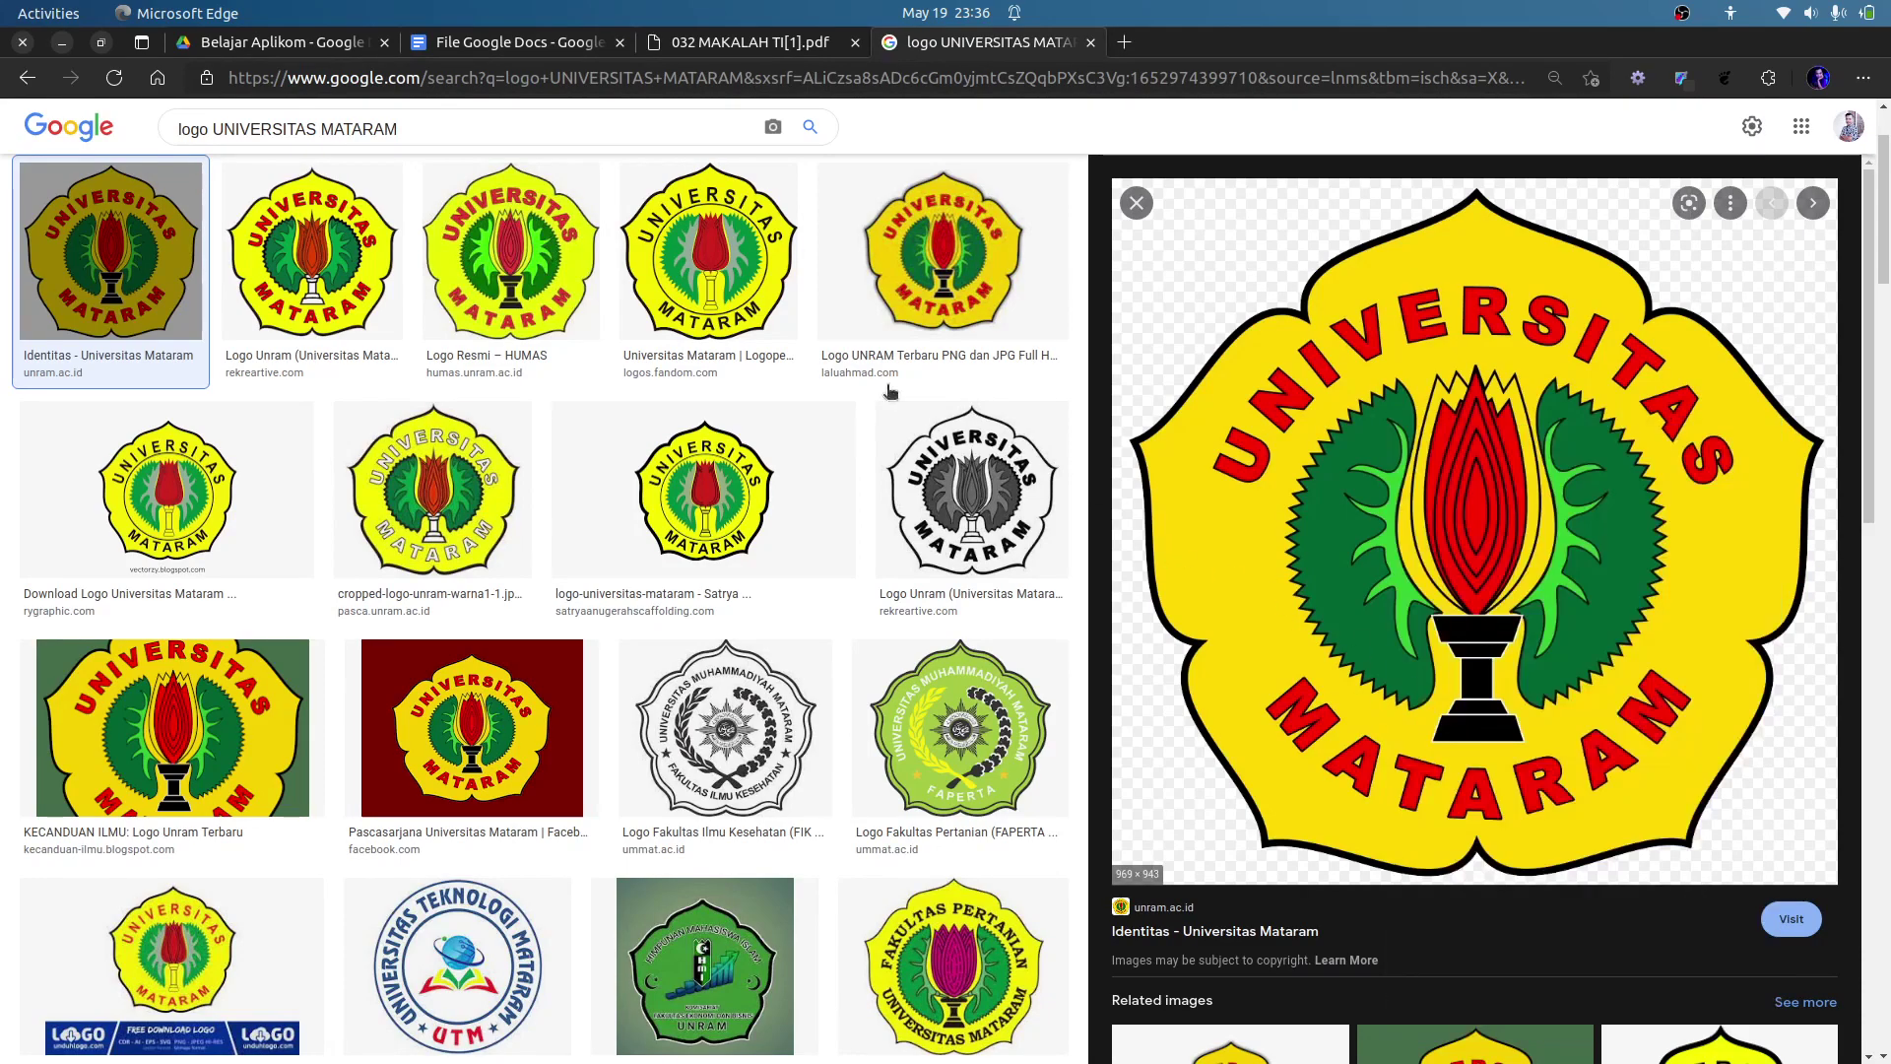
left_click(512, 41)
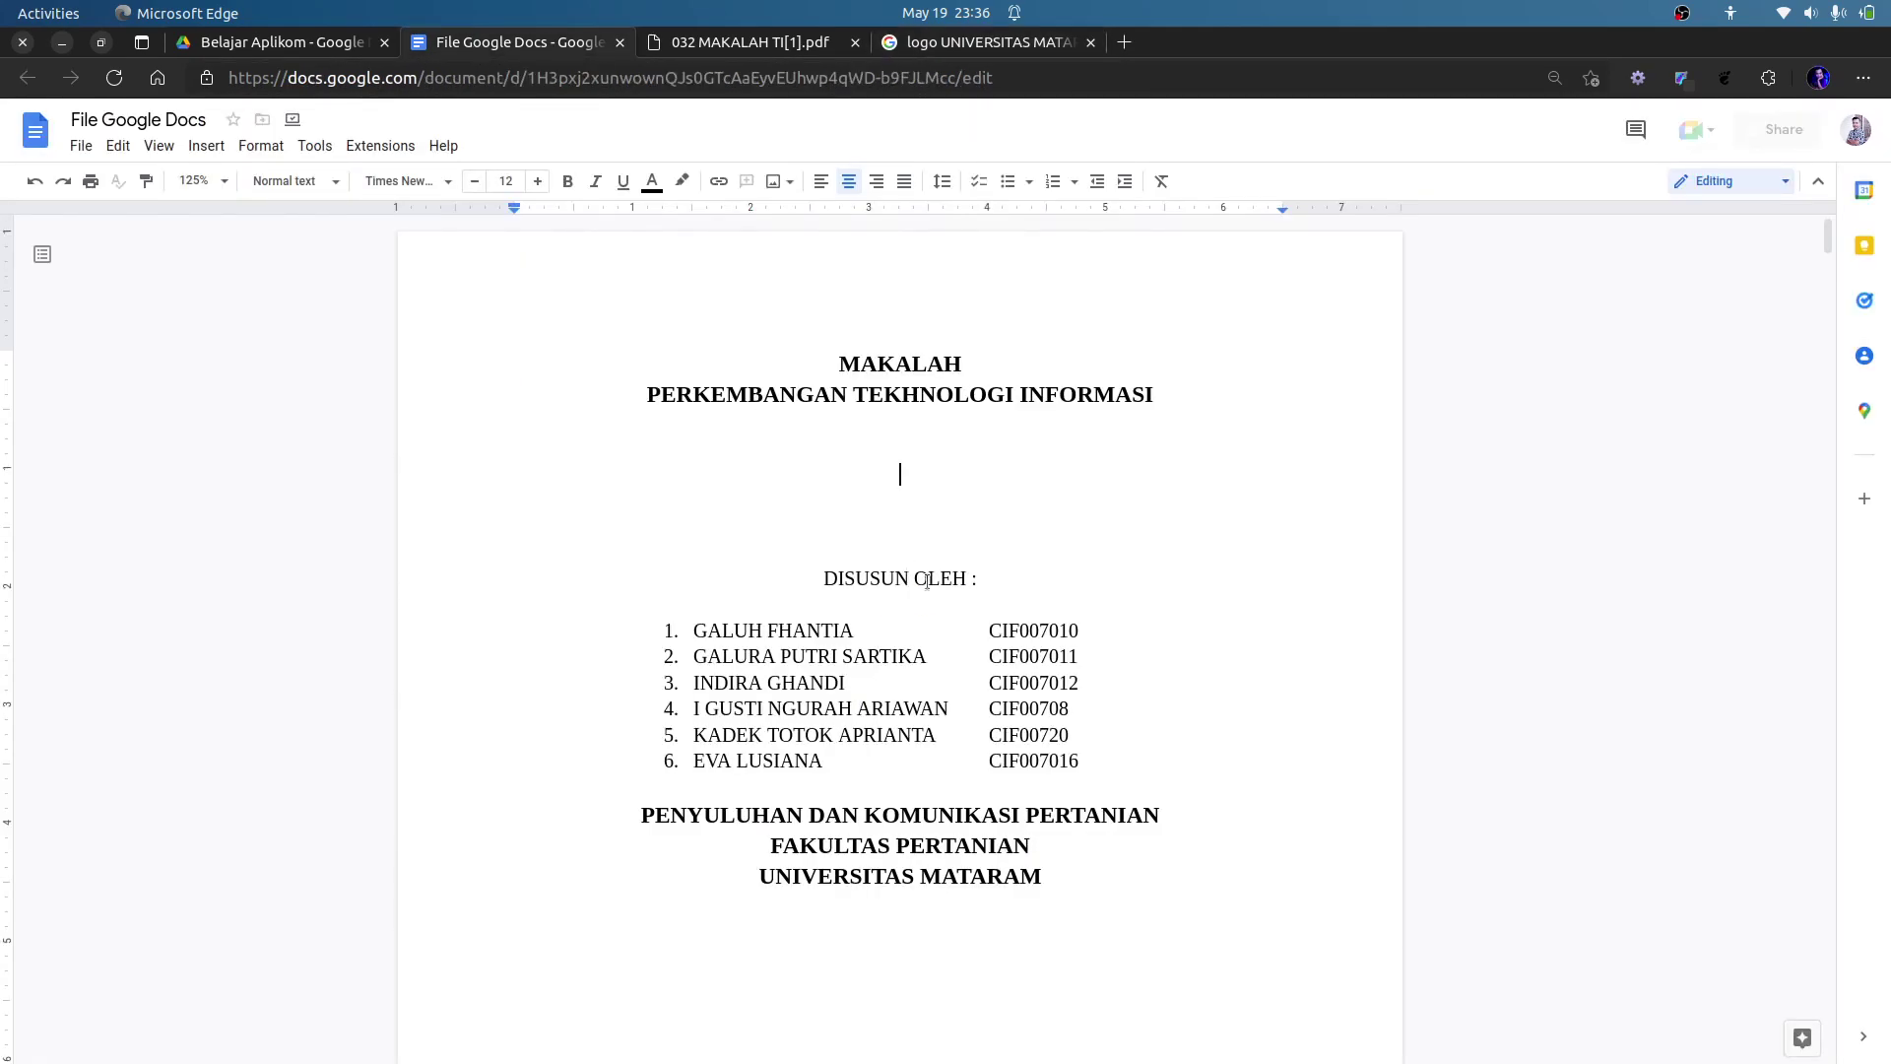
key("ctrl+v")
left_click(971, 552)
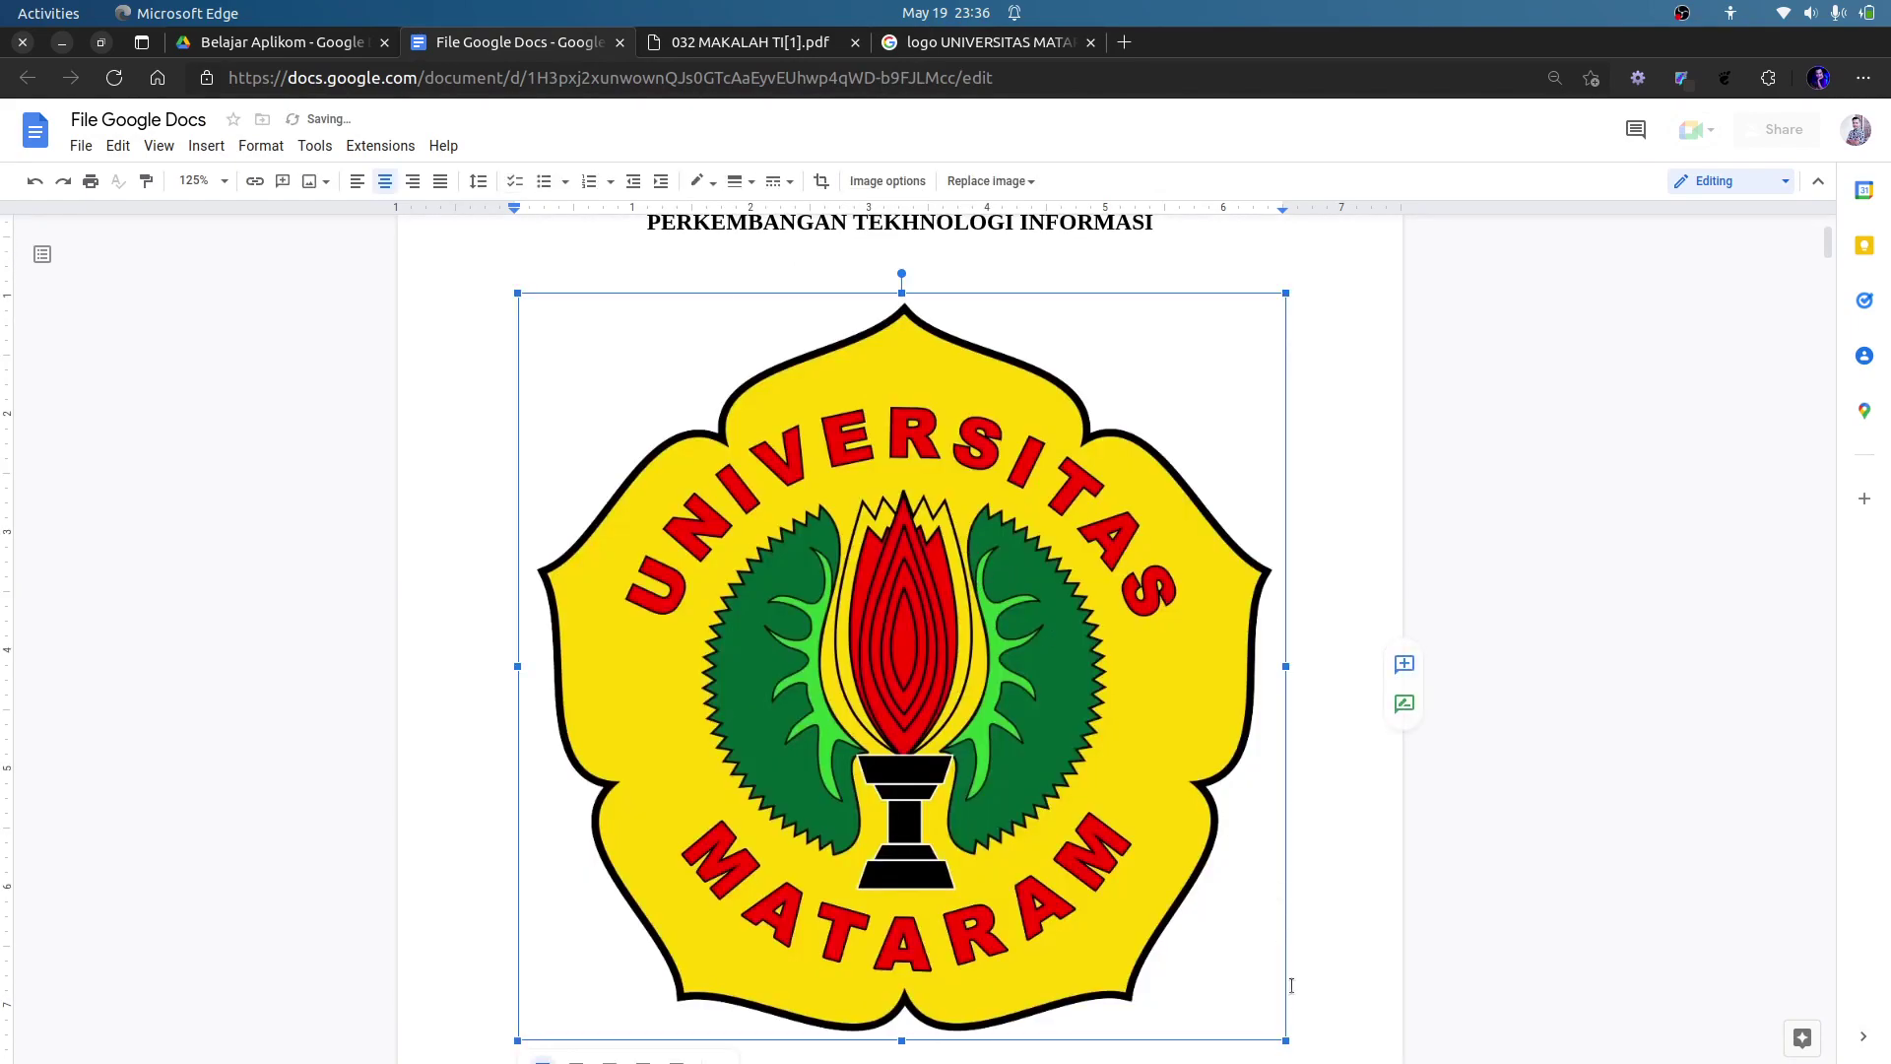
Shrink the pasted logo proportionally to about half its width, keeping it centered on the cover page.
left_click_drag(1285, 1036, 899, 670)
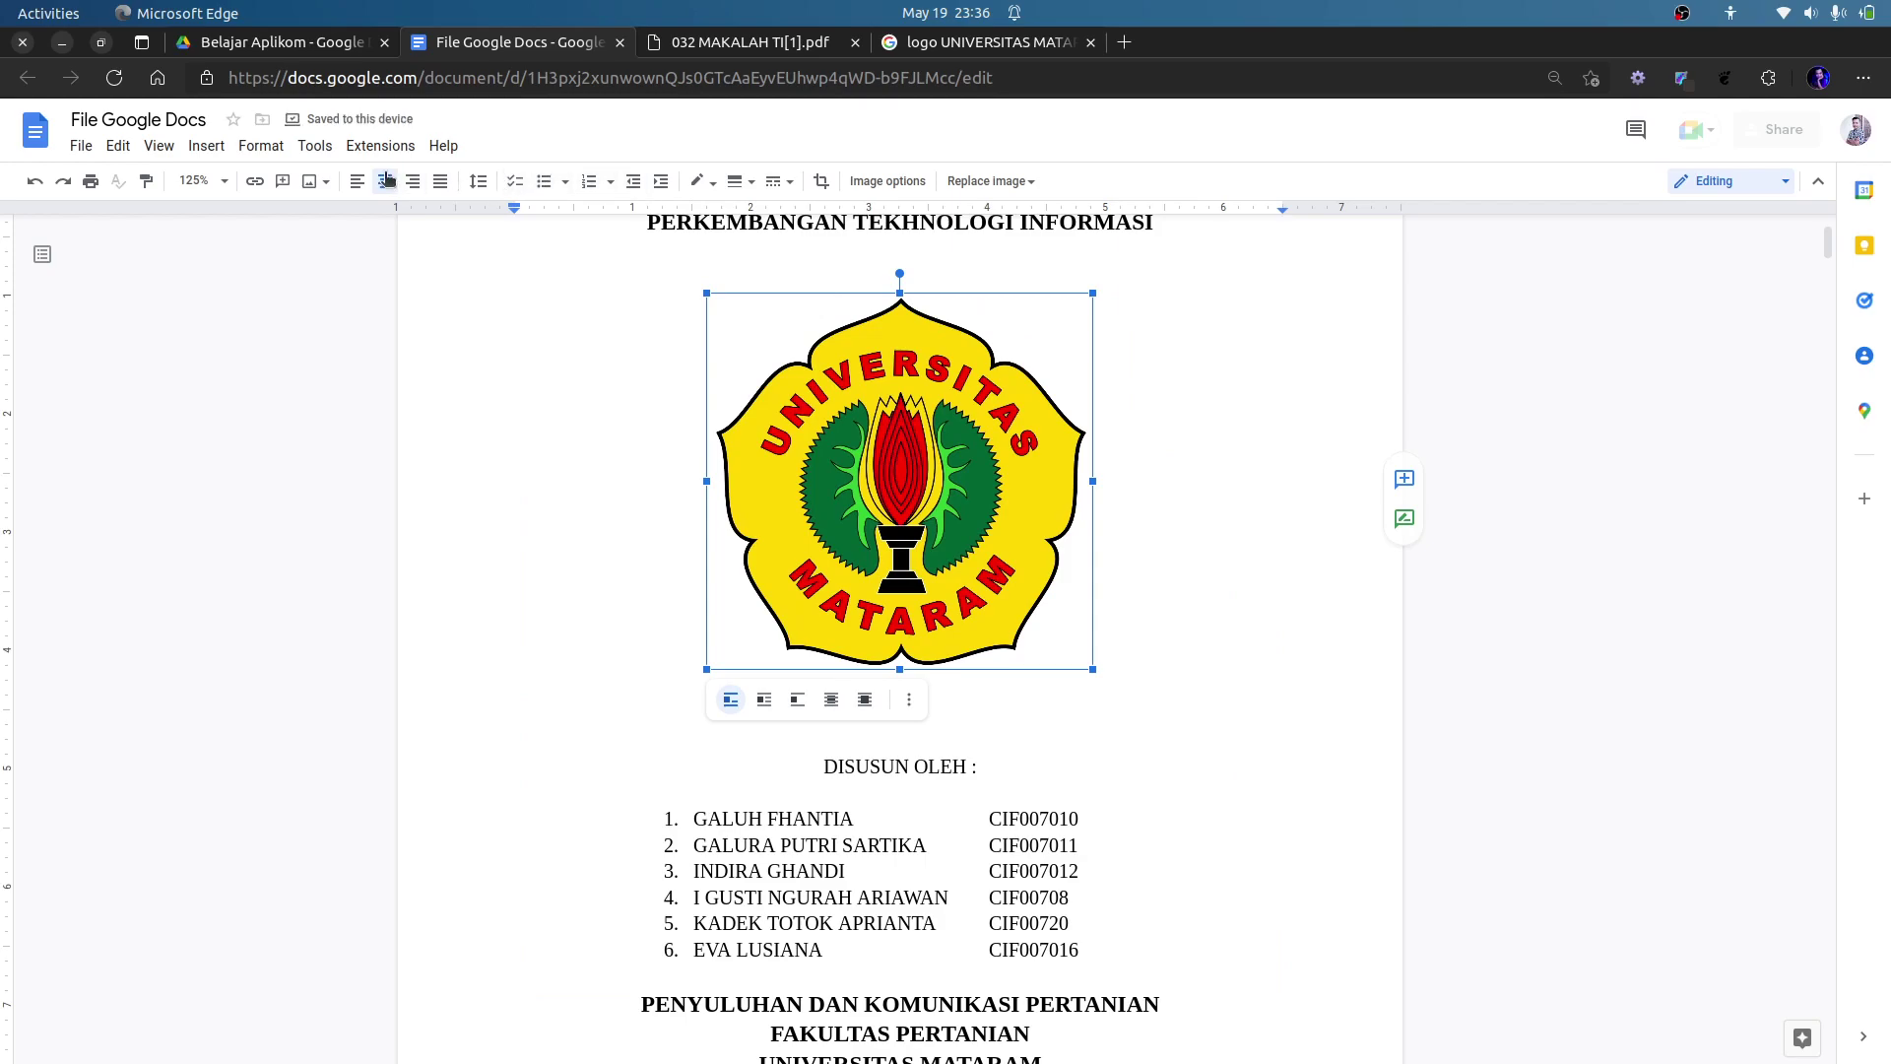
scroll(1109, 516, "up", 3)
left_click(1012, 420)
scroll(1019, 508, "down", 1)
scroll(1019, 507, "down", 1)
left_click(1019, 508)
scroll(995, 591, "down", 2)
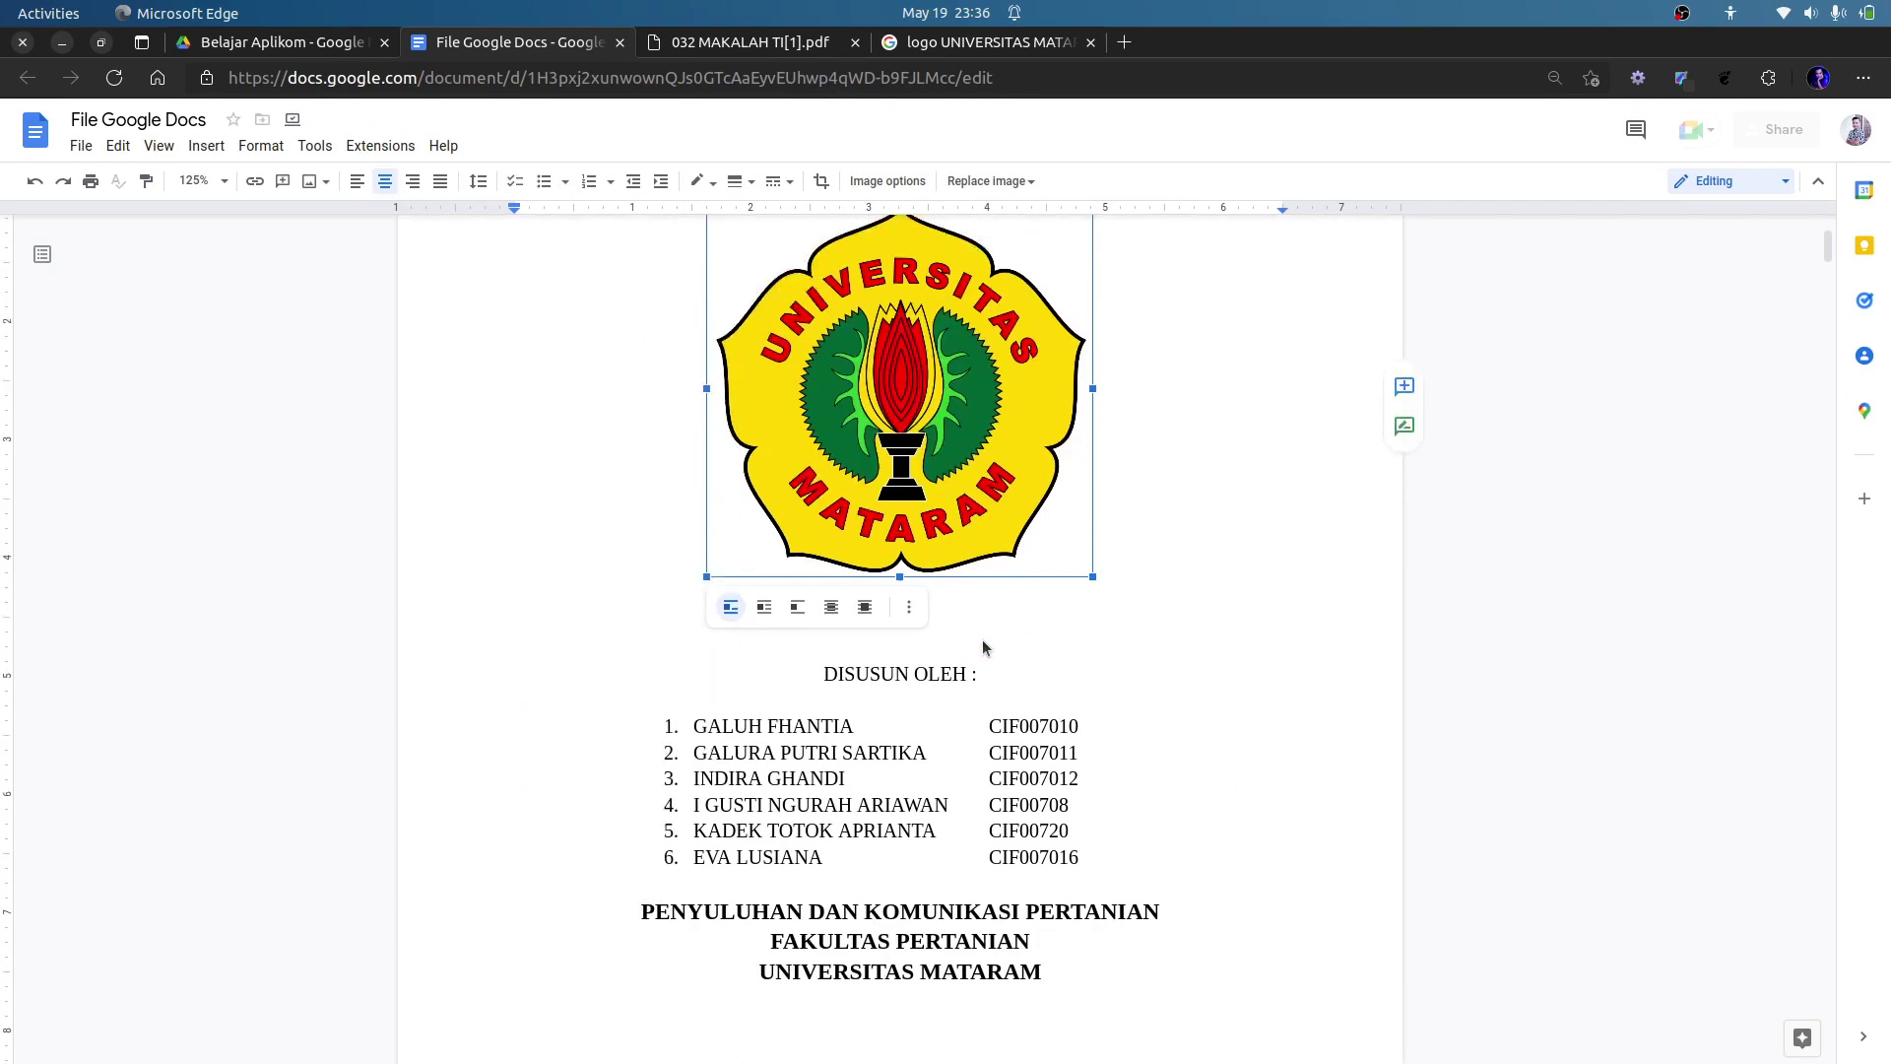
Insert two blank lines between the author list and PENYULUHAN DAN KOMUNIKASI PERTANIAN.
left_click(1093, 810)
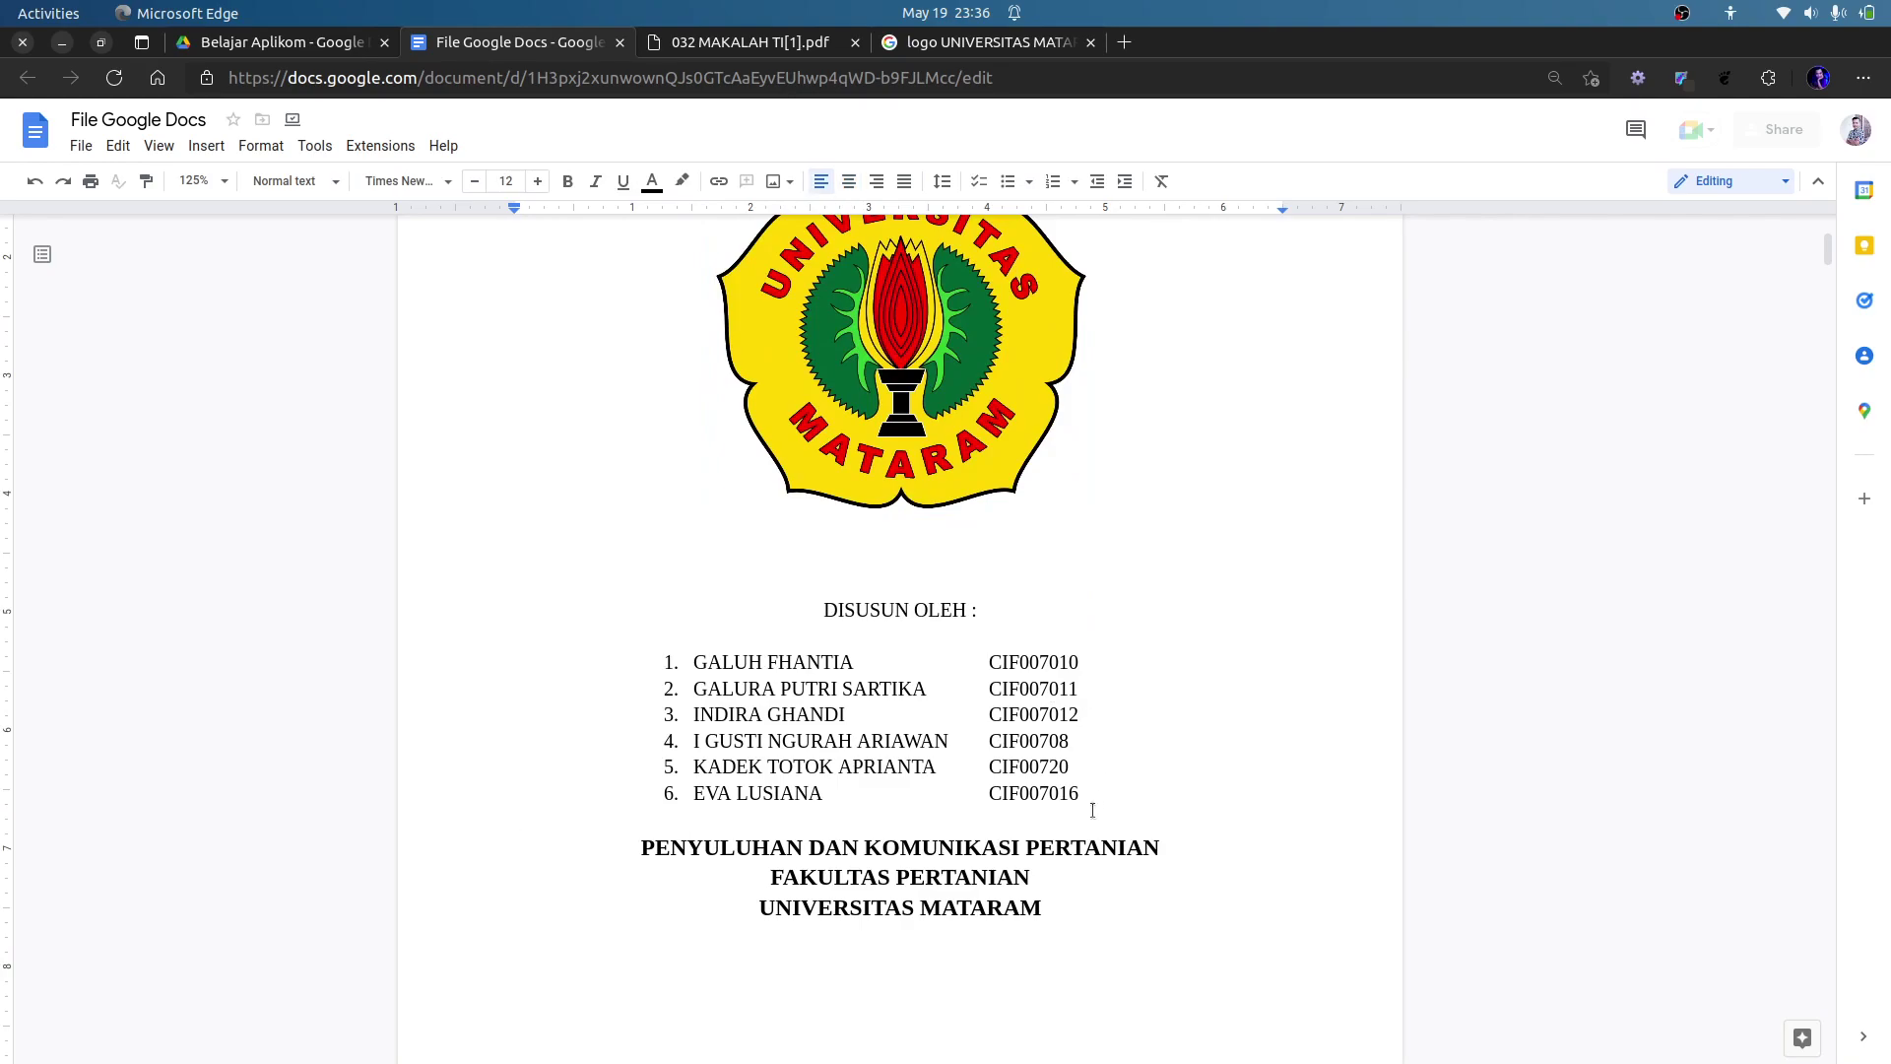
key("Return")
key("Return")
Delete the surplus blank lines below UNIVERSITAS MATARAM so that BAB I PENDAHULUAN starts on the first line of page two.
scroll(1092, 810, "down", 5)
scroll(1092, 810, "down", 3)
scroll(644, 829, "up", 1)
left_click(1011, 355)
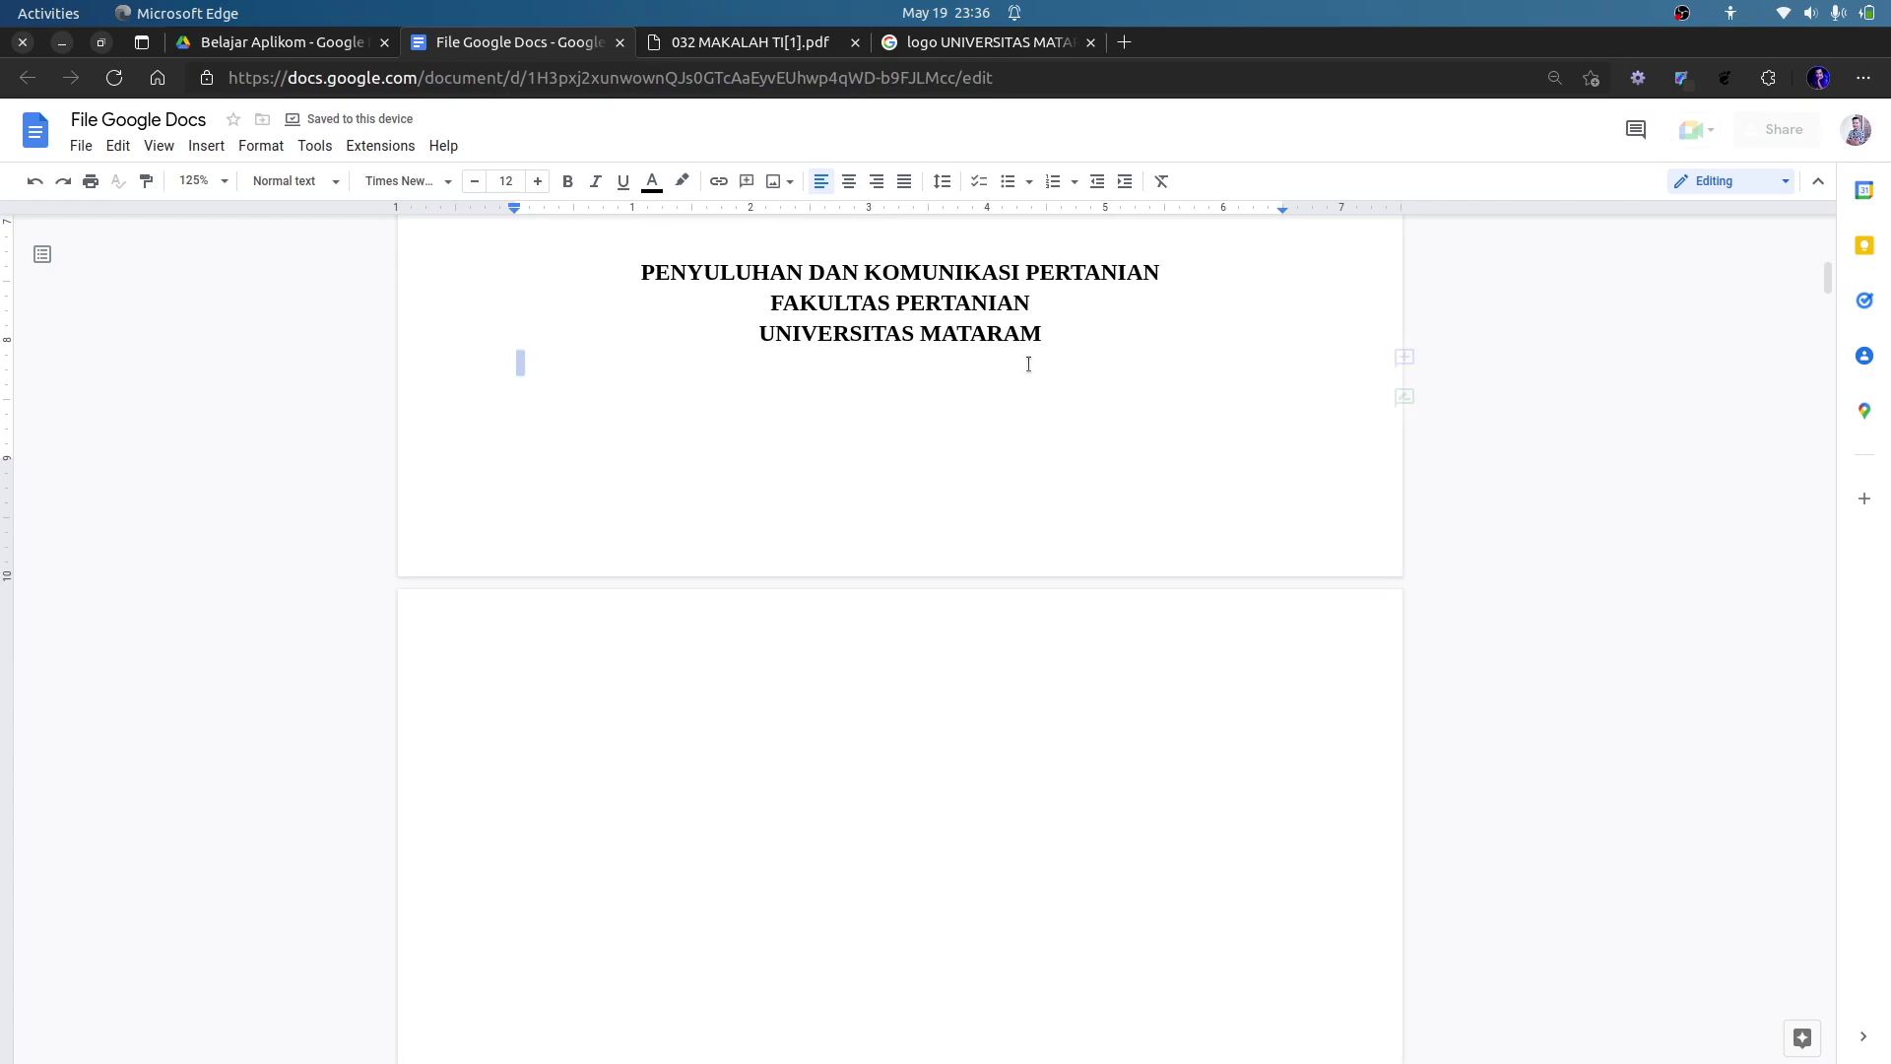
key("Delete")
key("Delete")
key("Delete")
key("Delete")
key("Delete")
key("Delete")
key("Delete")
key("Delete")
key("Delete")
key("Delete")
key("Delete")
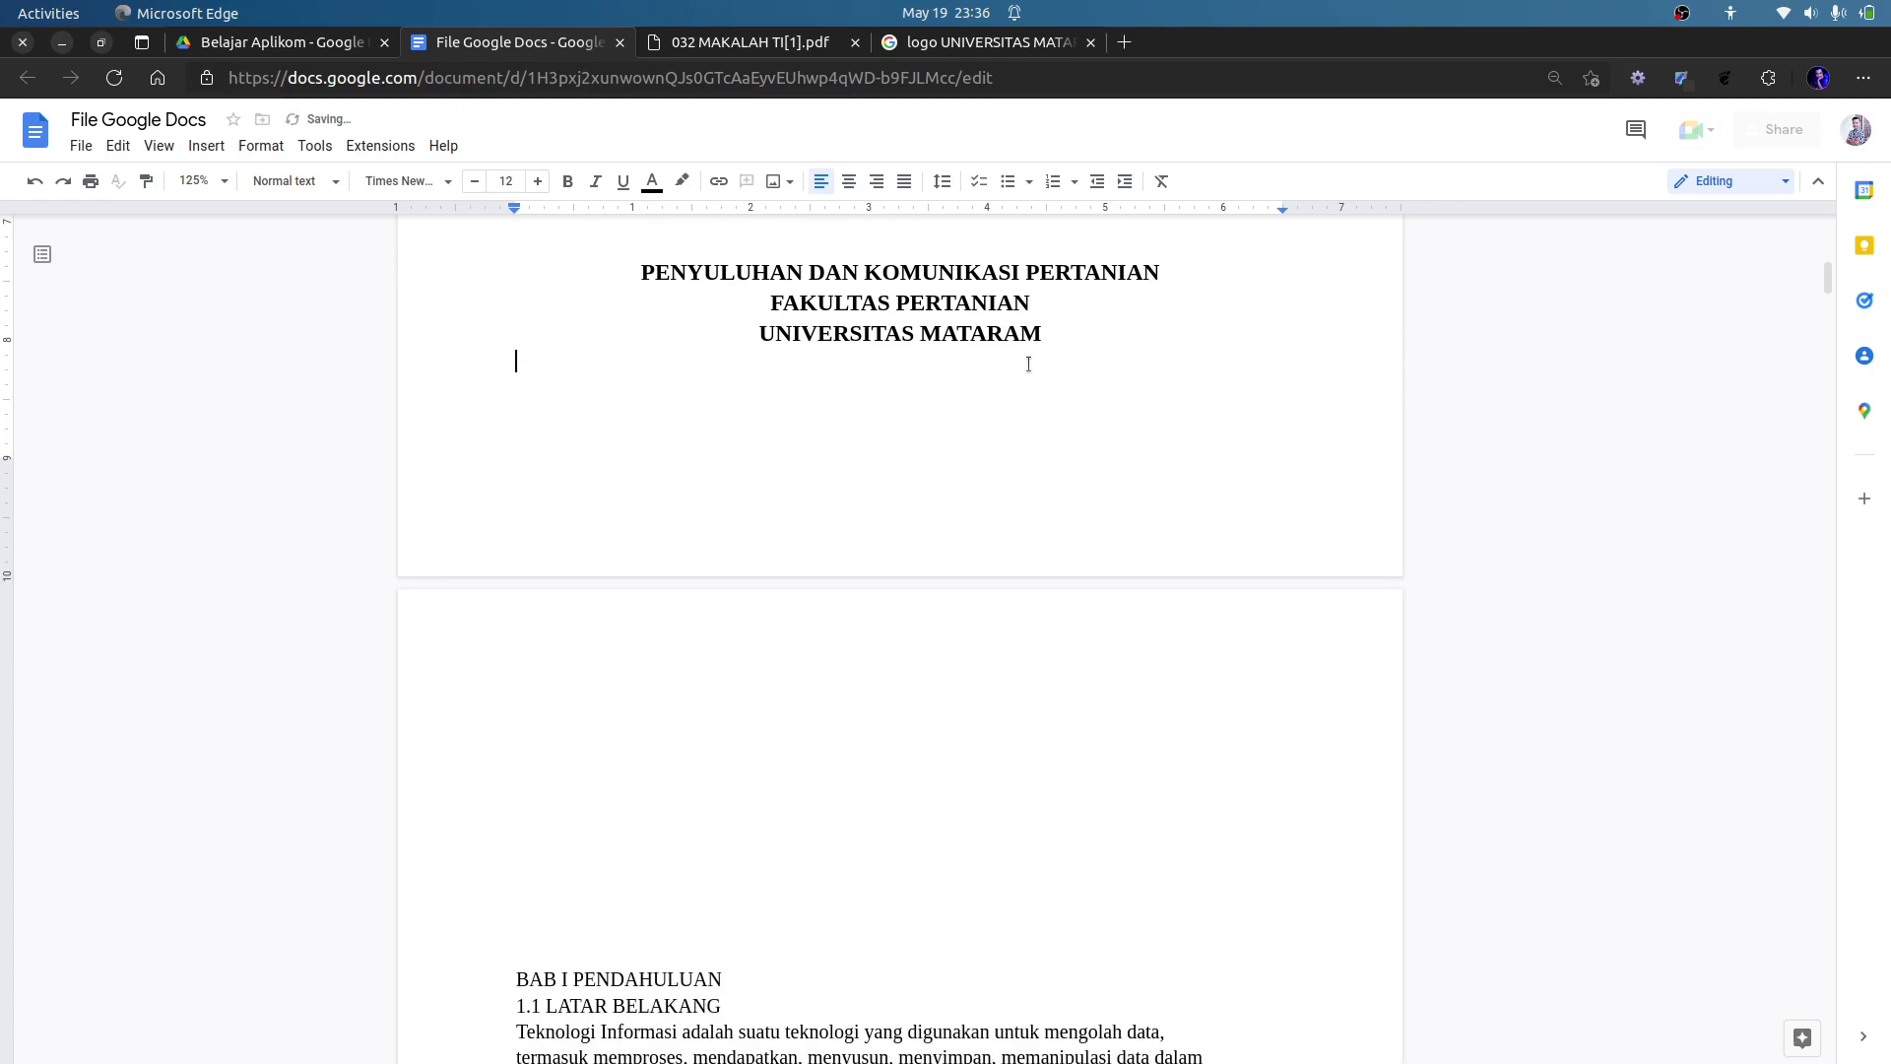
key("Delete")
key("Delete")
key("Delete")
key("Delete")
key("Delete")
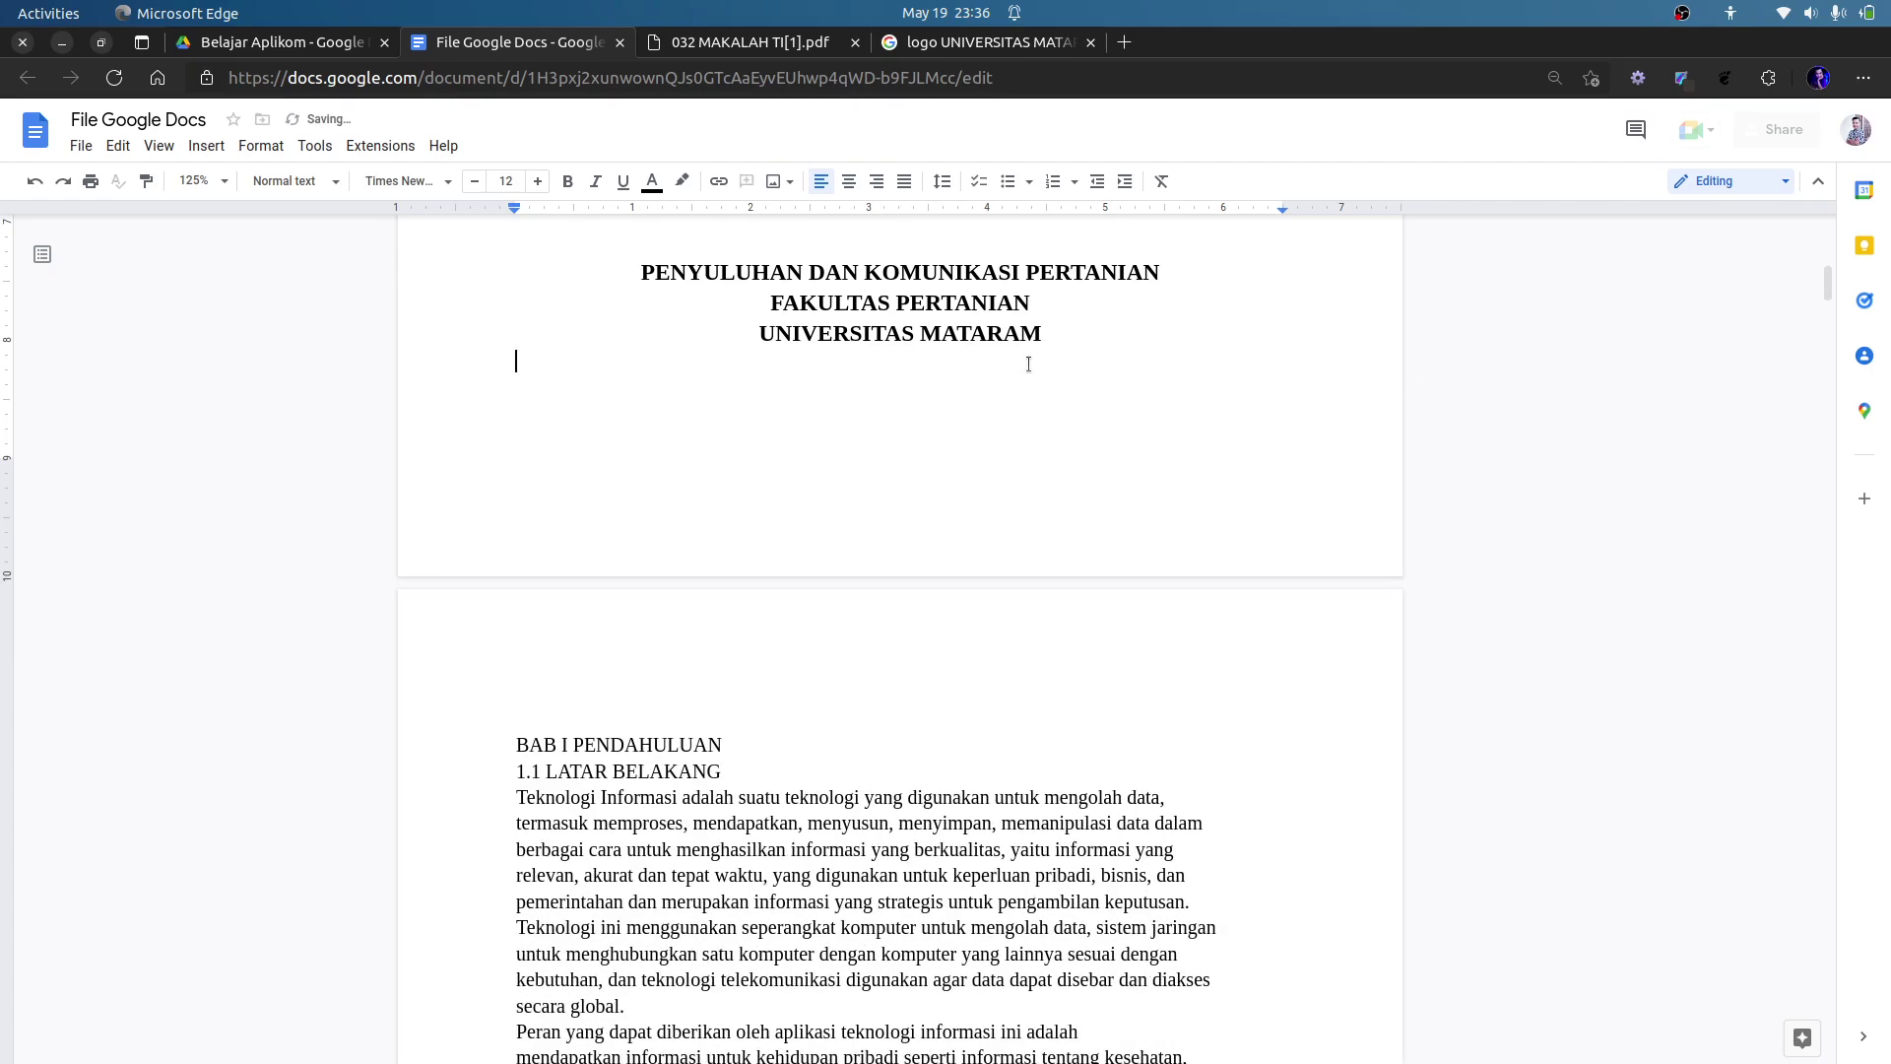
key("Return")
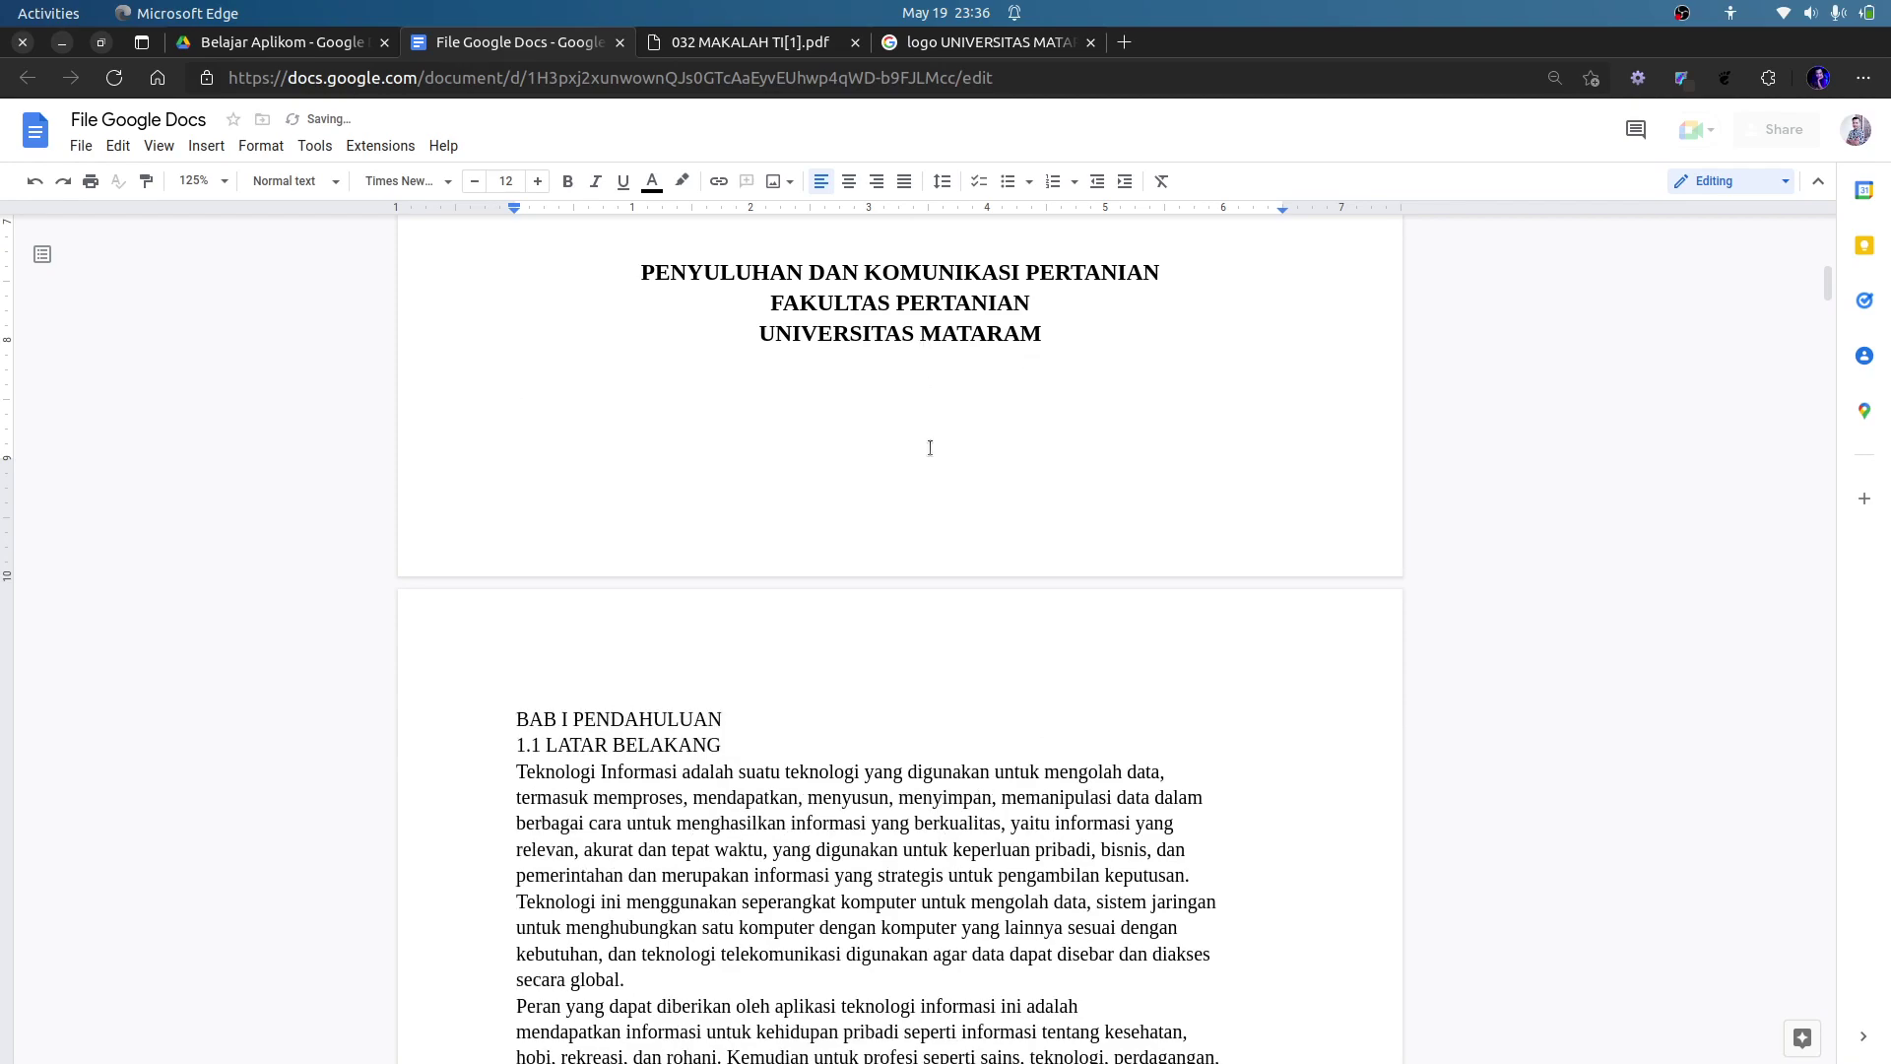
left_click(753, 743)
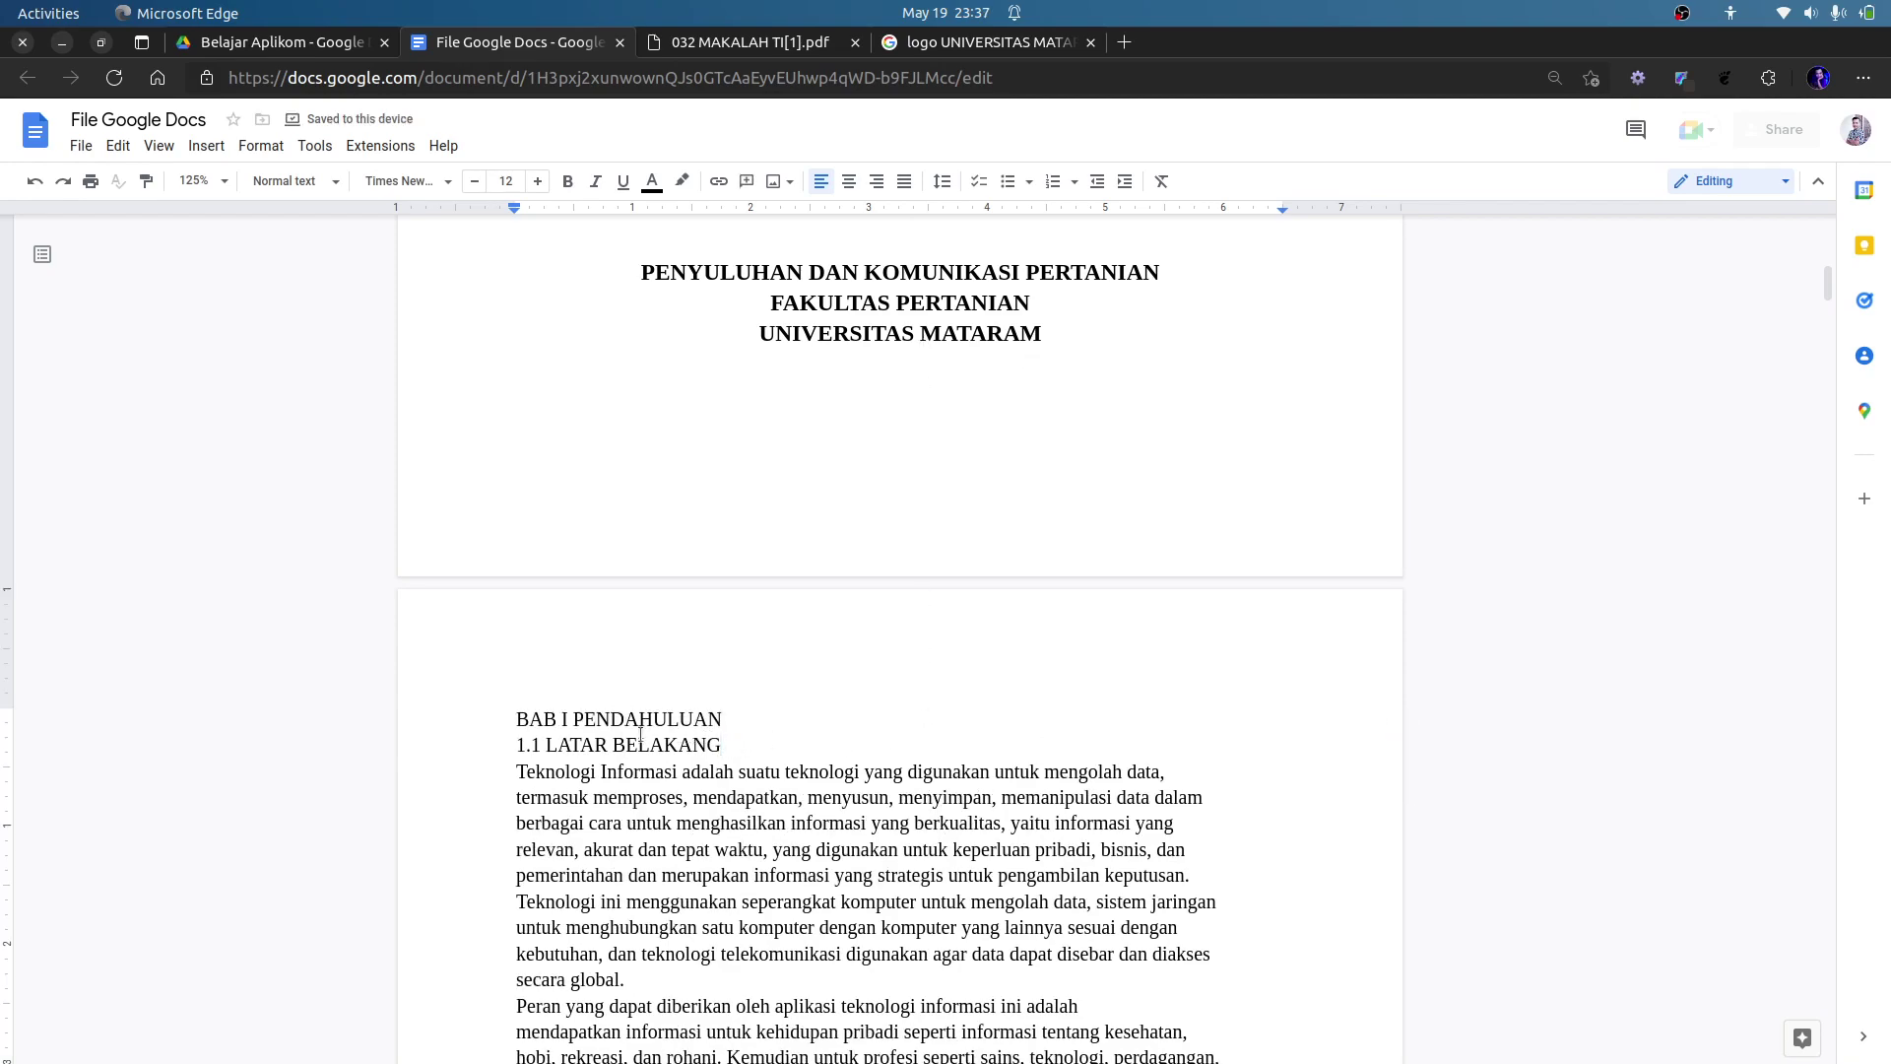
Split BAB I PENDAHULUAN into two lines, with PENDAHULUAN on its own line below BAB I.
left_click_drag(728, 720, 710, 715)
key("BackSpace")
key("Return")
Center and bold the two-line BAB I PENDAHULUAN title at 14 pt, and add a blank line below it.
key("shift+Down")
key("shift+Down")
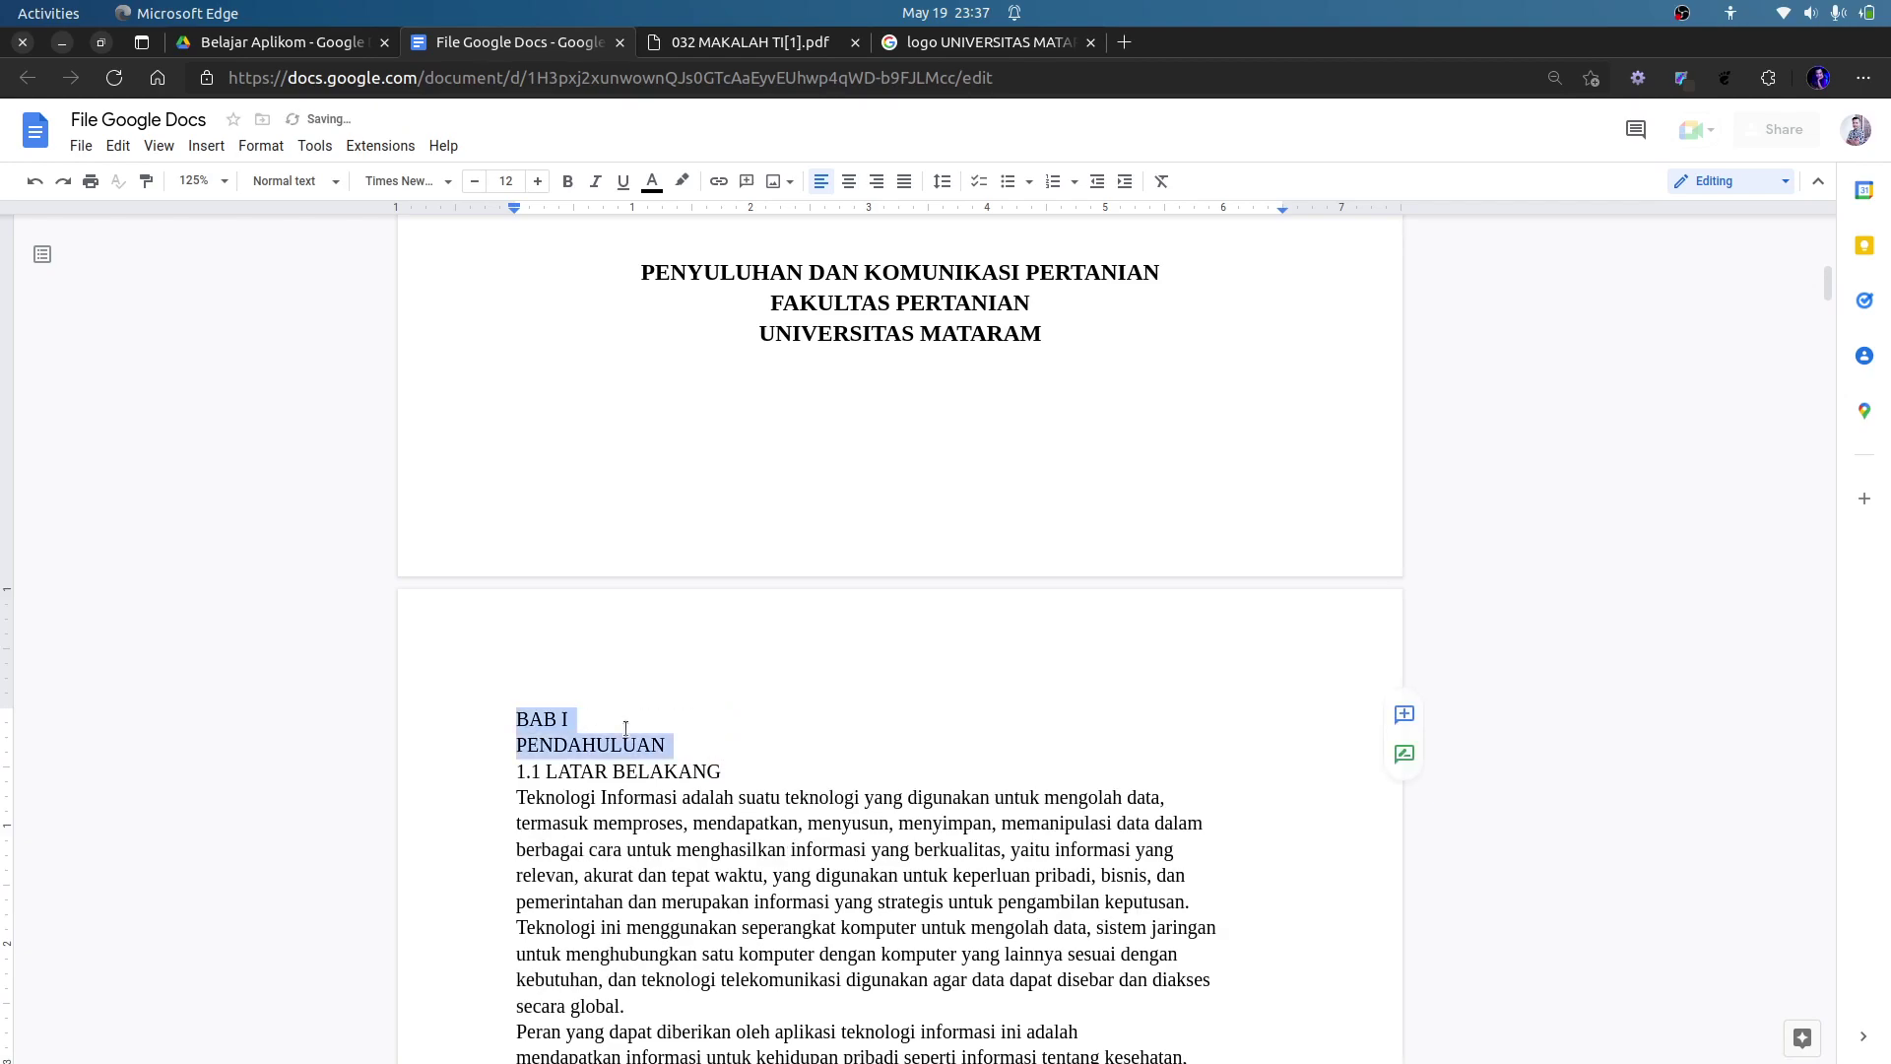
key("ctrl+shift+e")
key("ctrl+b")
key("ctrl+shift+period")
key("ctrl+shift+period")
key("Right")
key("Return")
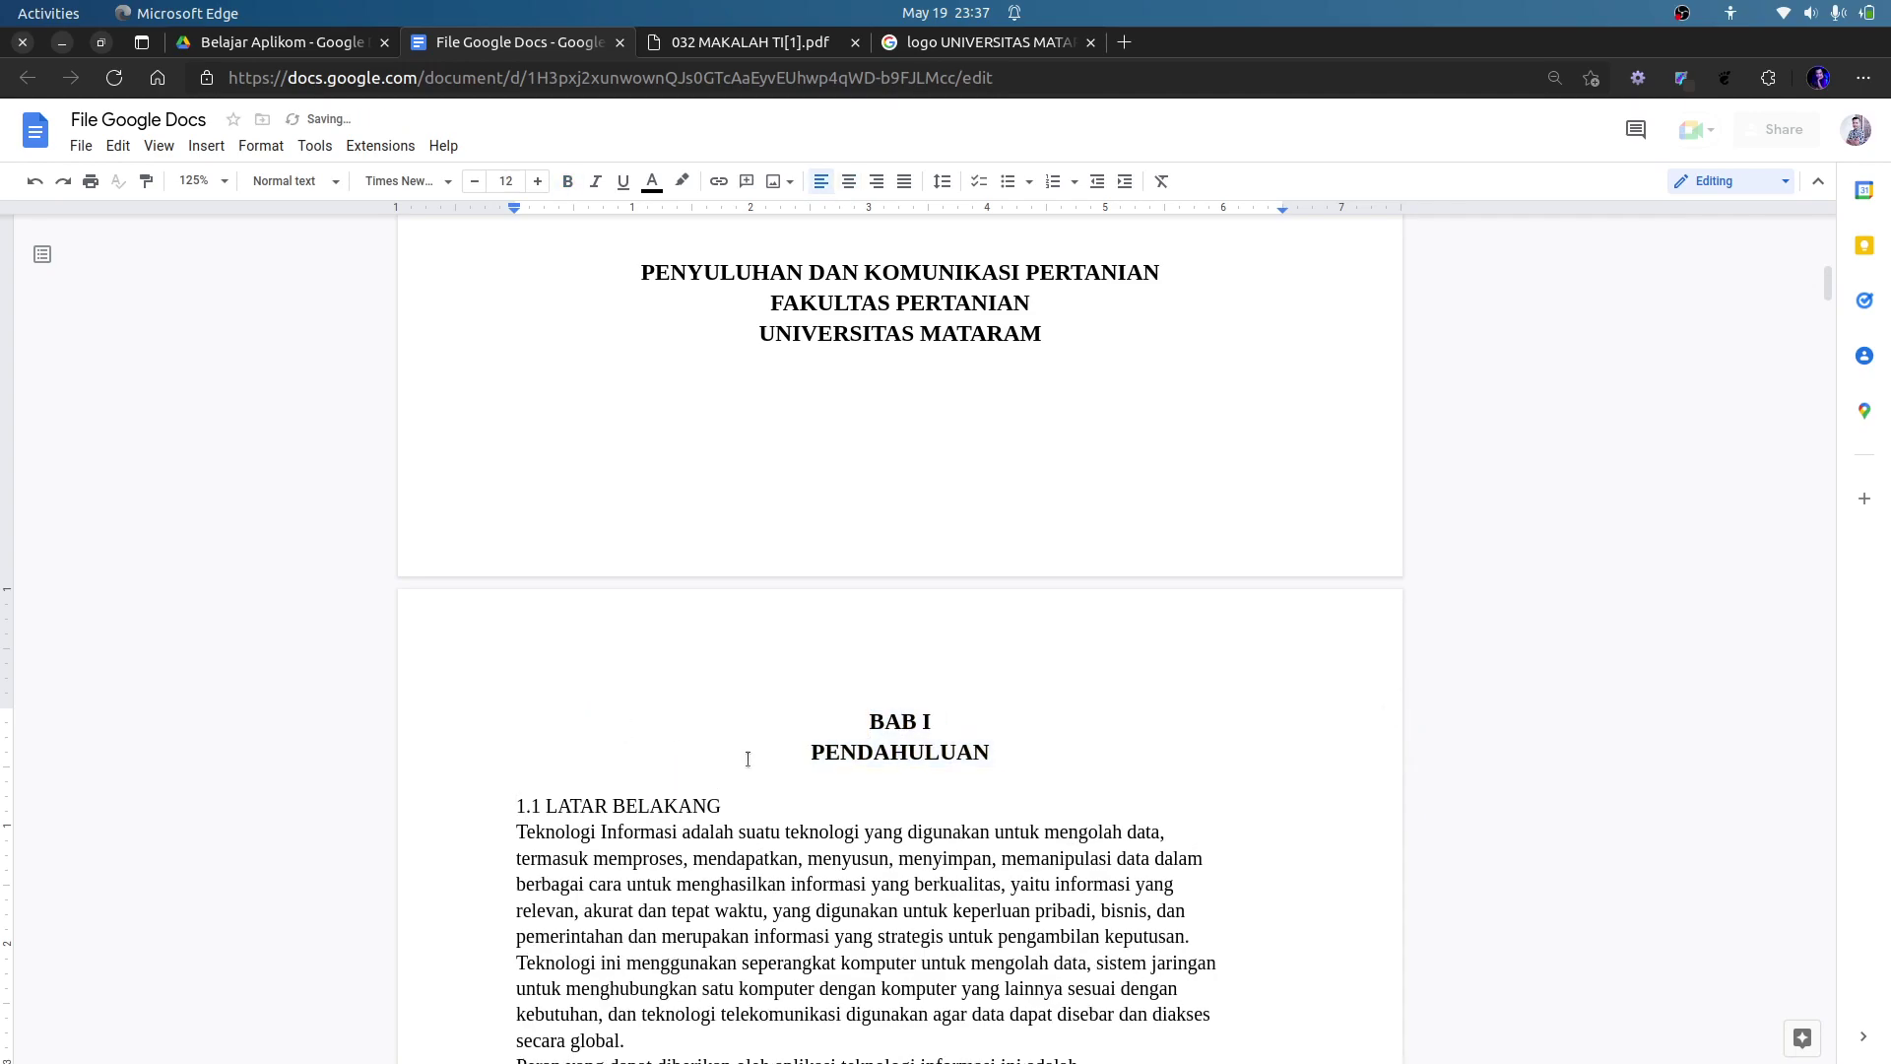
Update the Heading 1 style to match the formatting of the BAB I PENDAHULUAN title.
left_click_drag(998, 756, 871, 720)
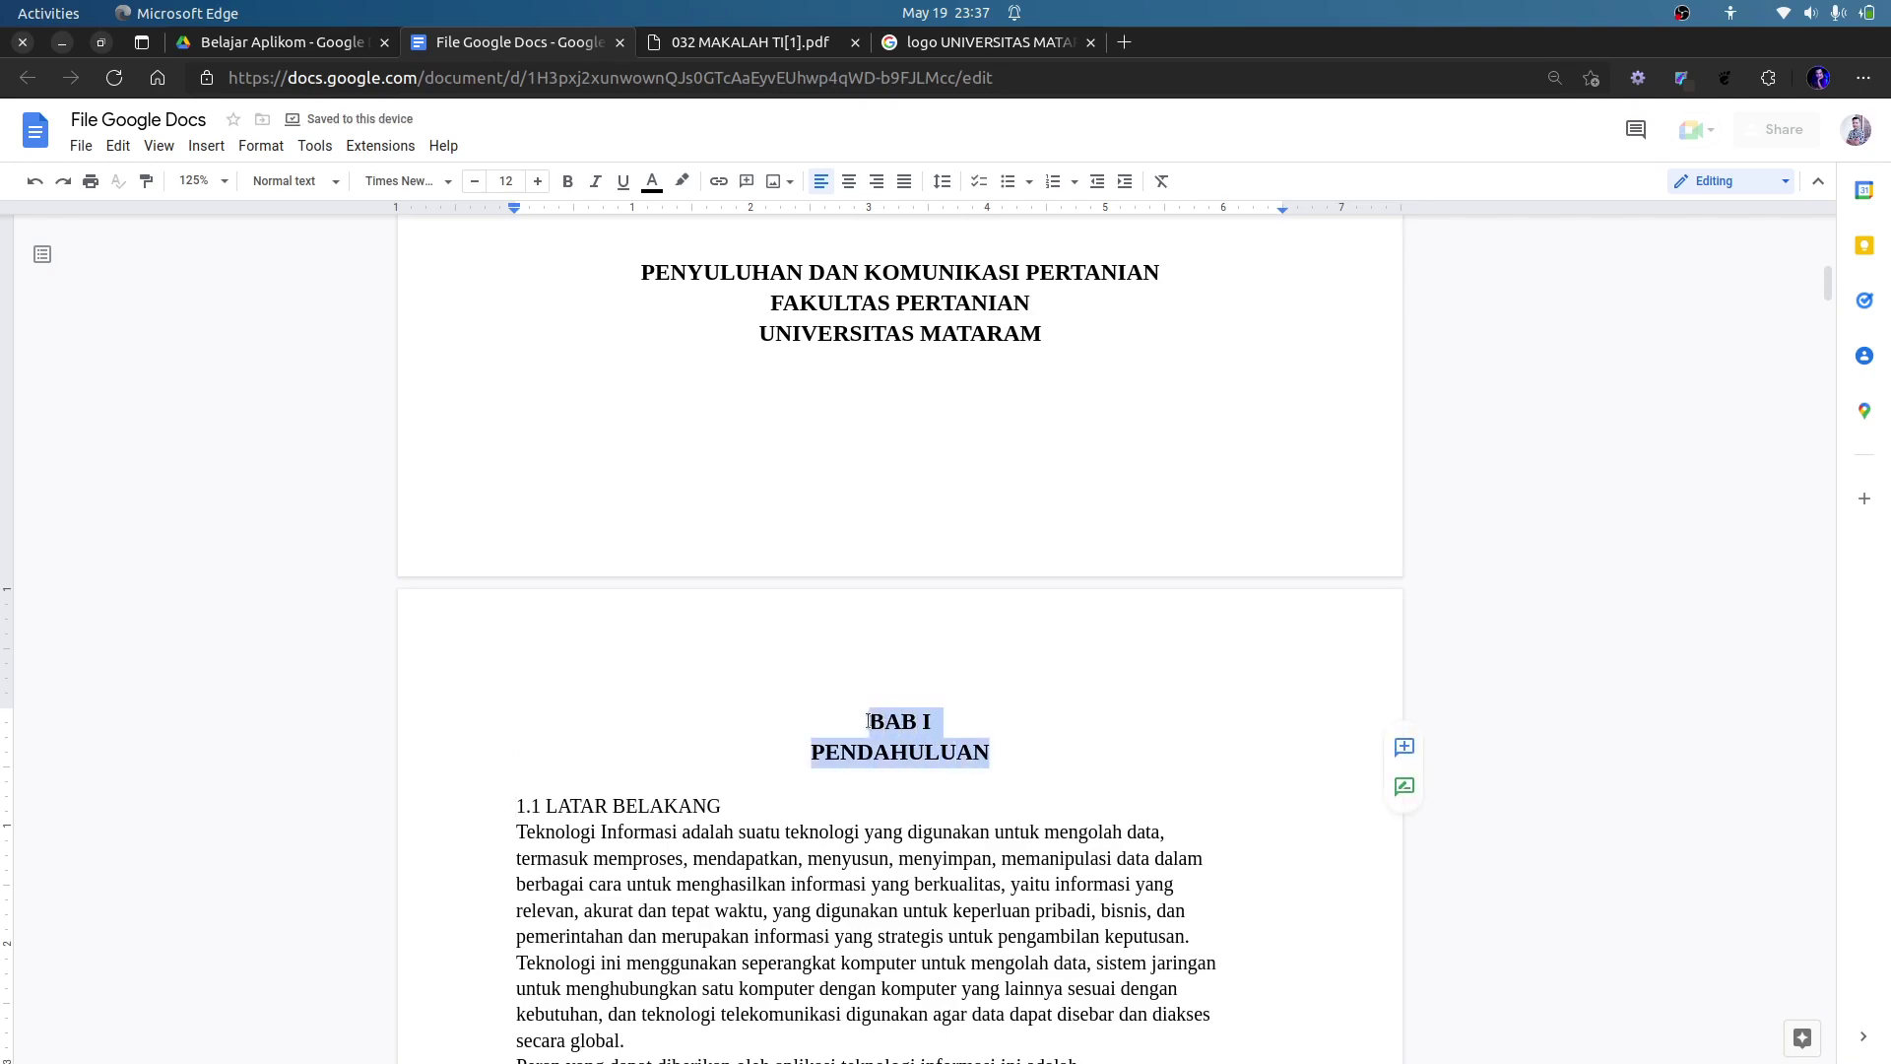
left_click(328, 186)
mouse_move(364, 489)
mouse_move(367, 445)
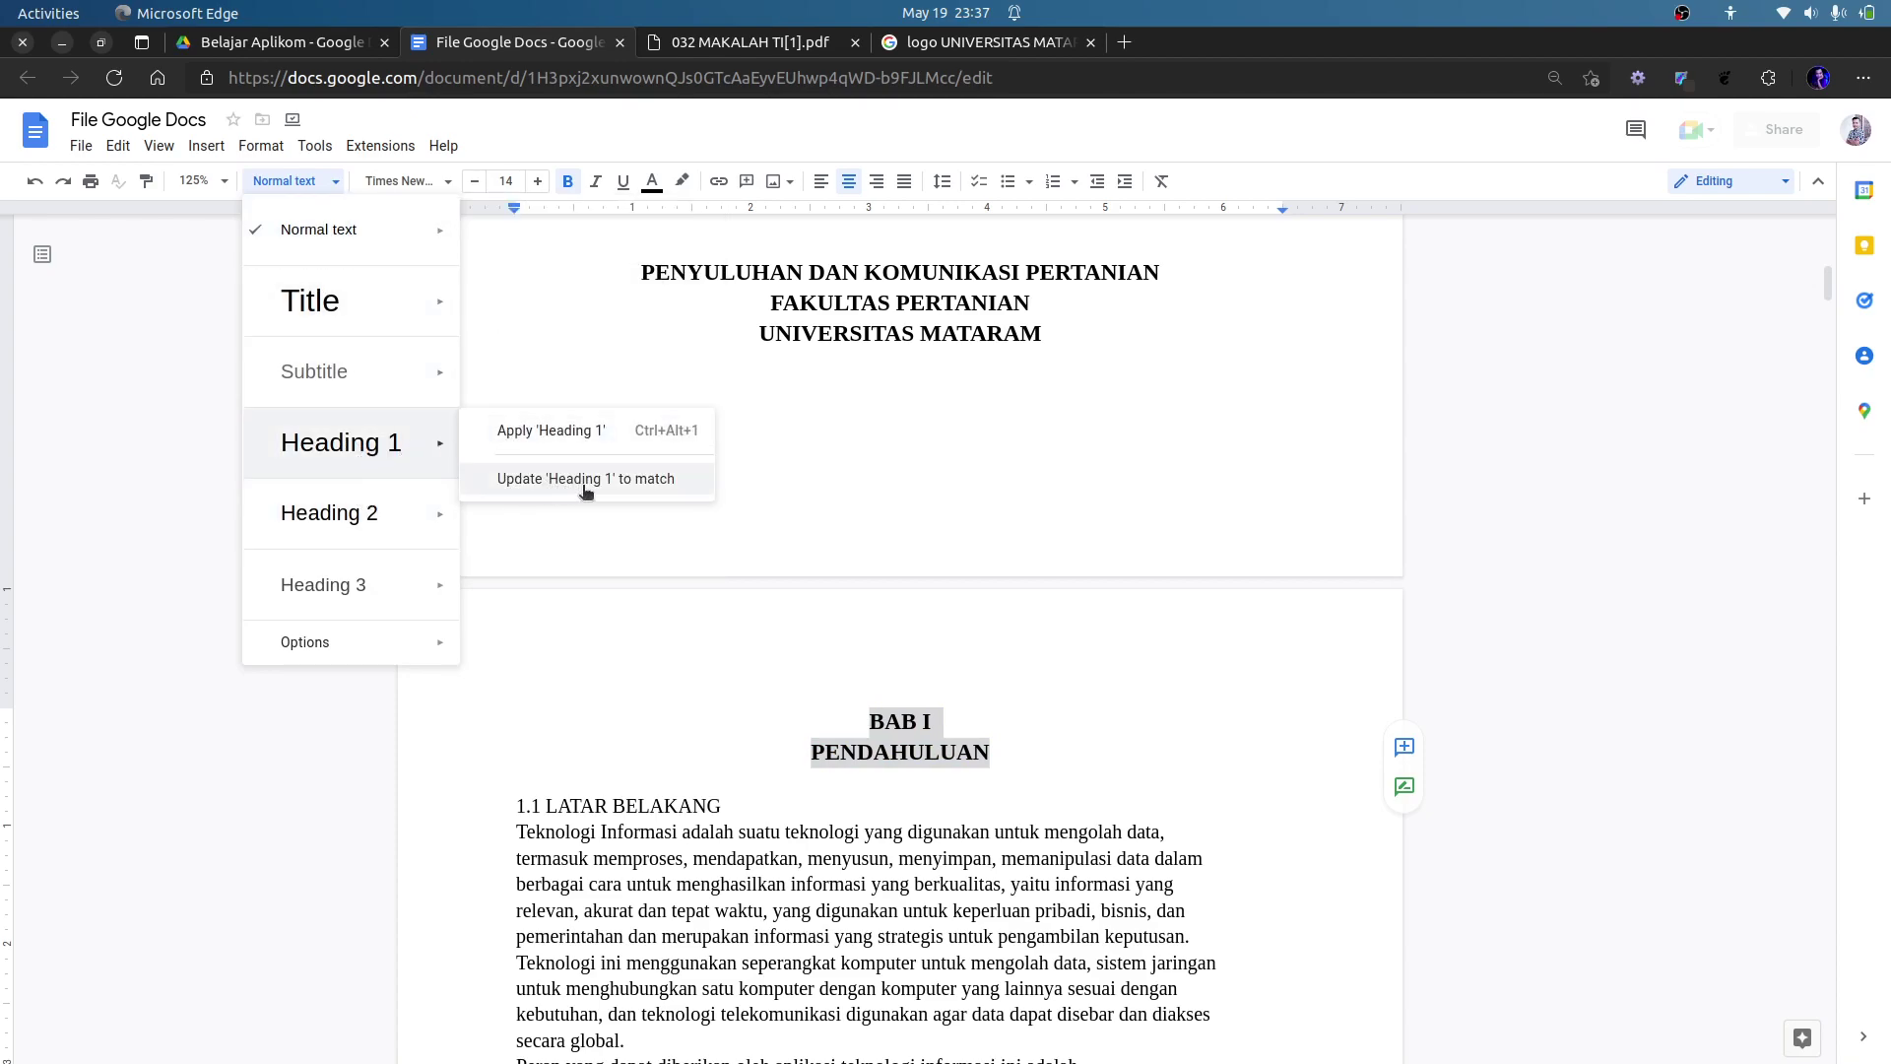
left_click(628, 484)
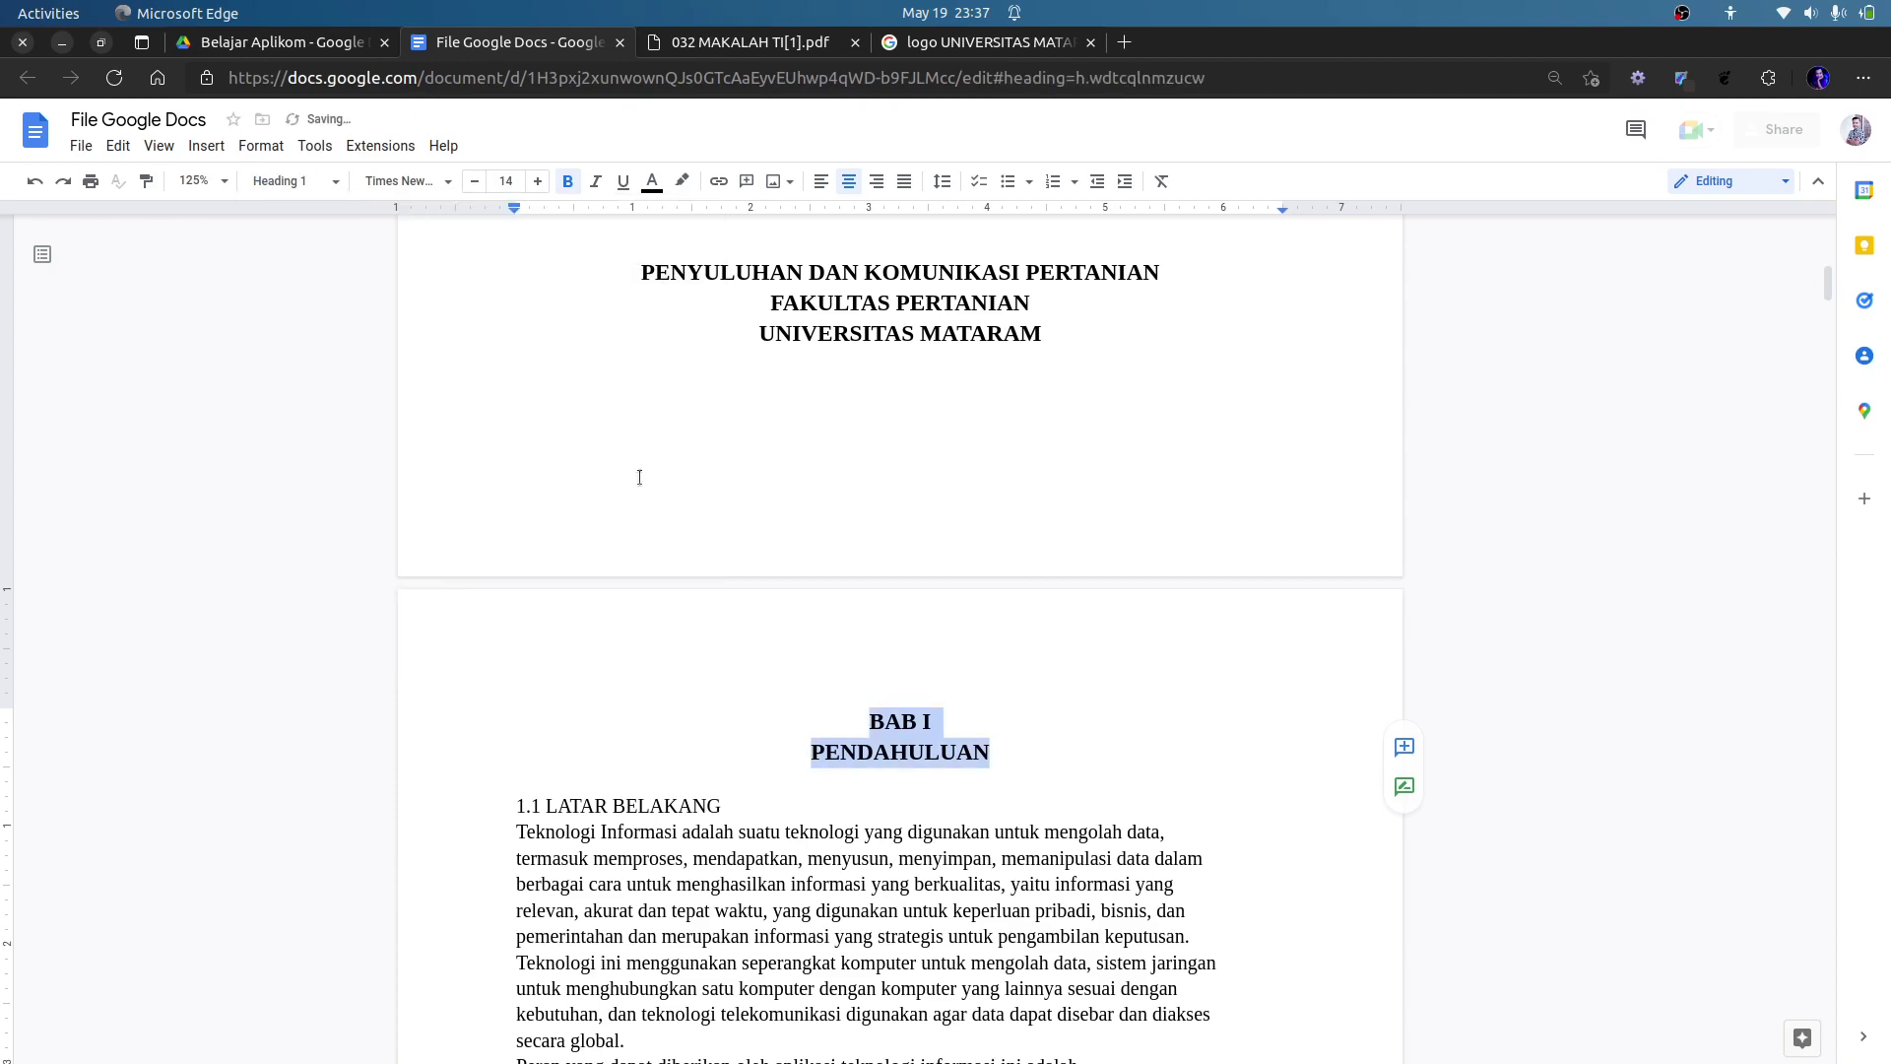
left_click(329, 187)
mouse_move(390, 451)
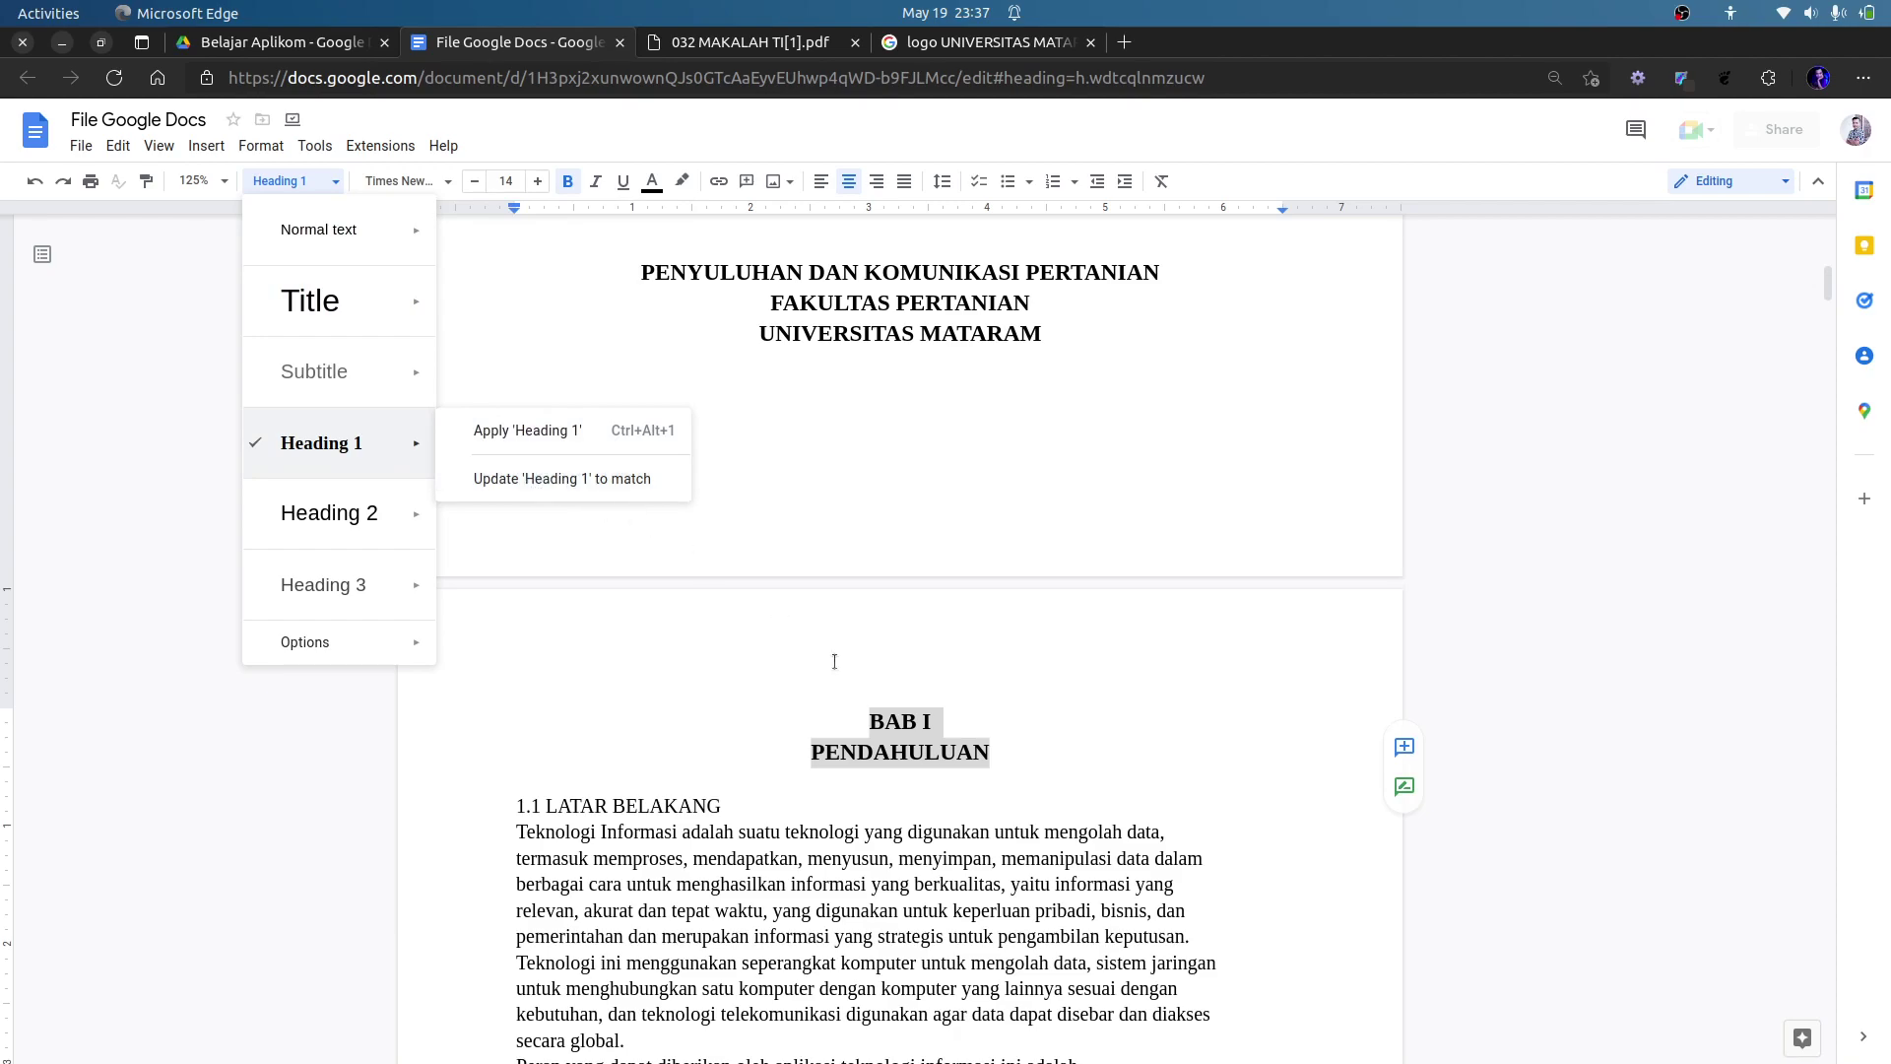
left_click(959, 770)
Split BAB II PEMBAHASAN into two lines and add a blank line below PEMBAHASAN.
scroll(948, 690, "down", 6)
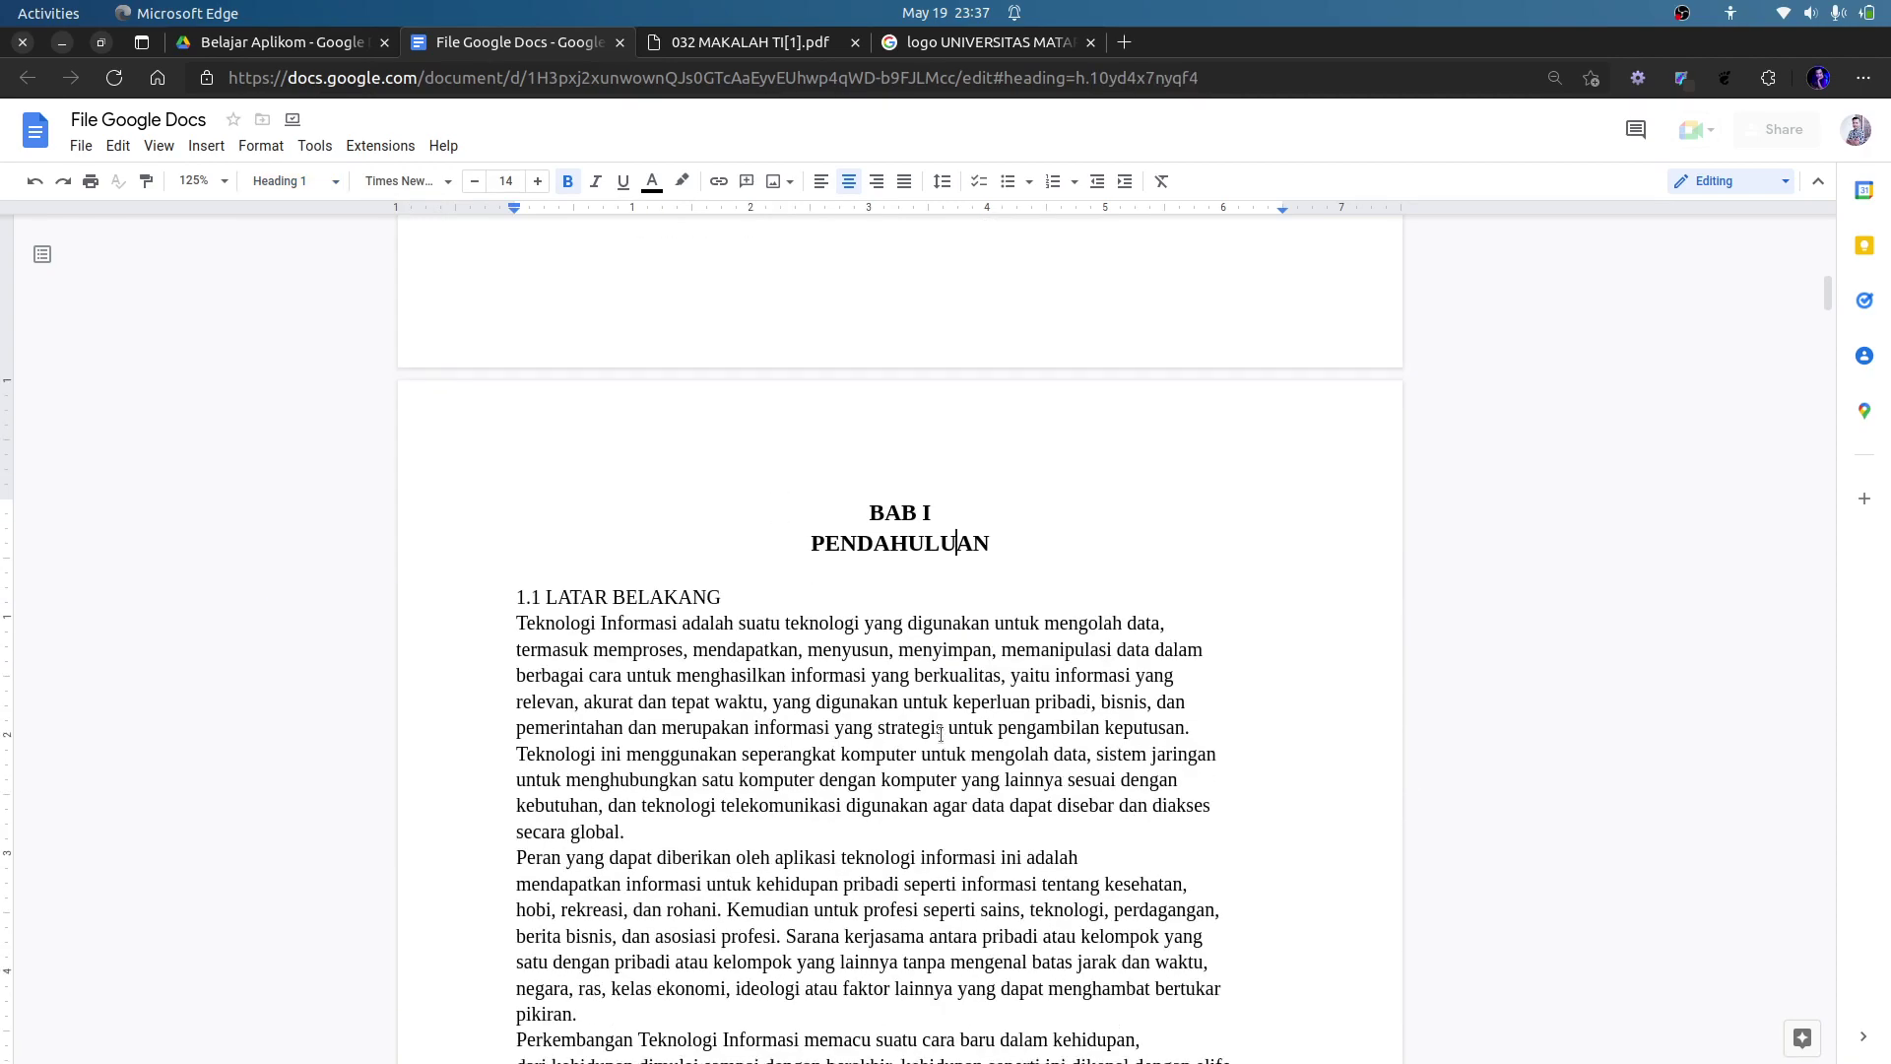
scroll(950, 674, "down", 10)
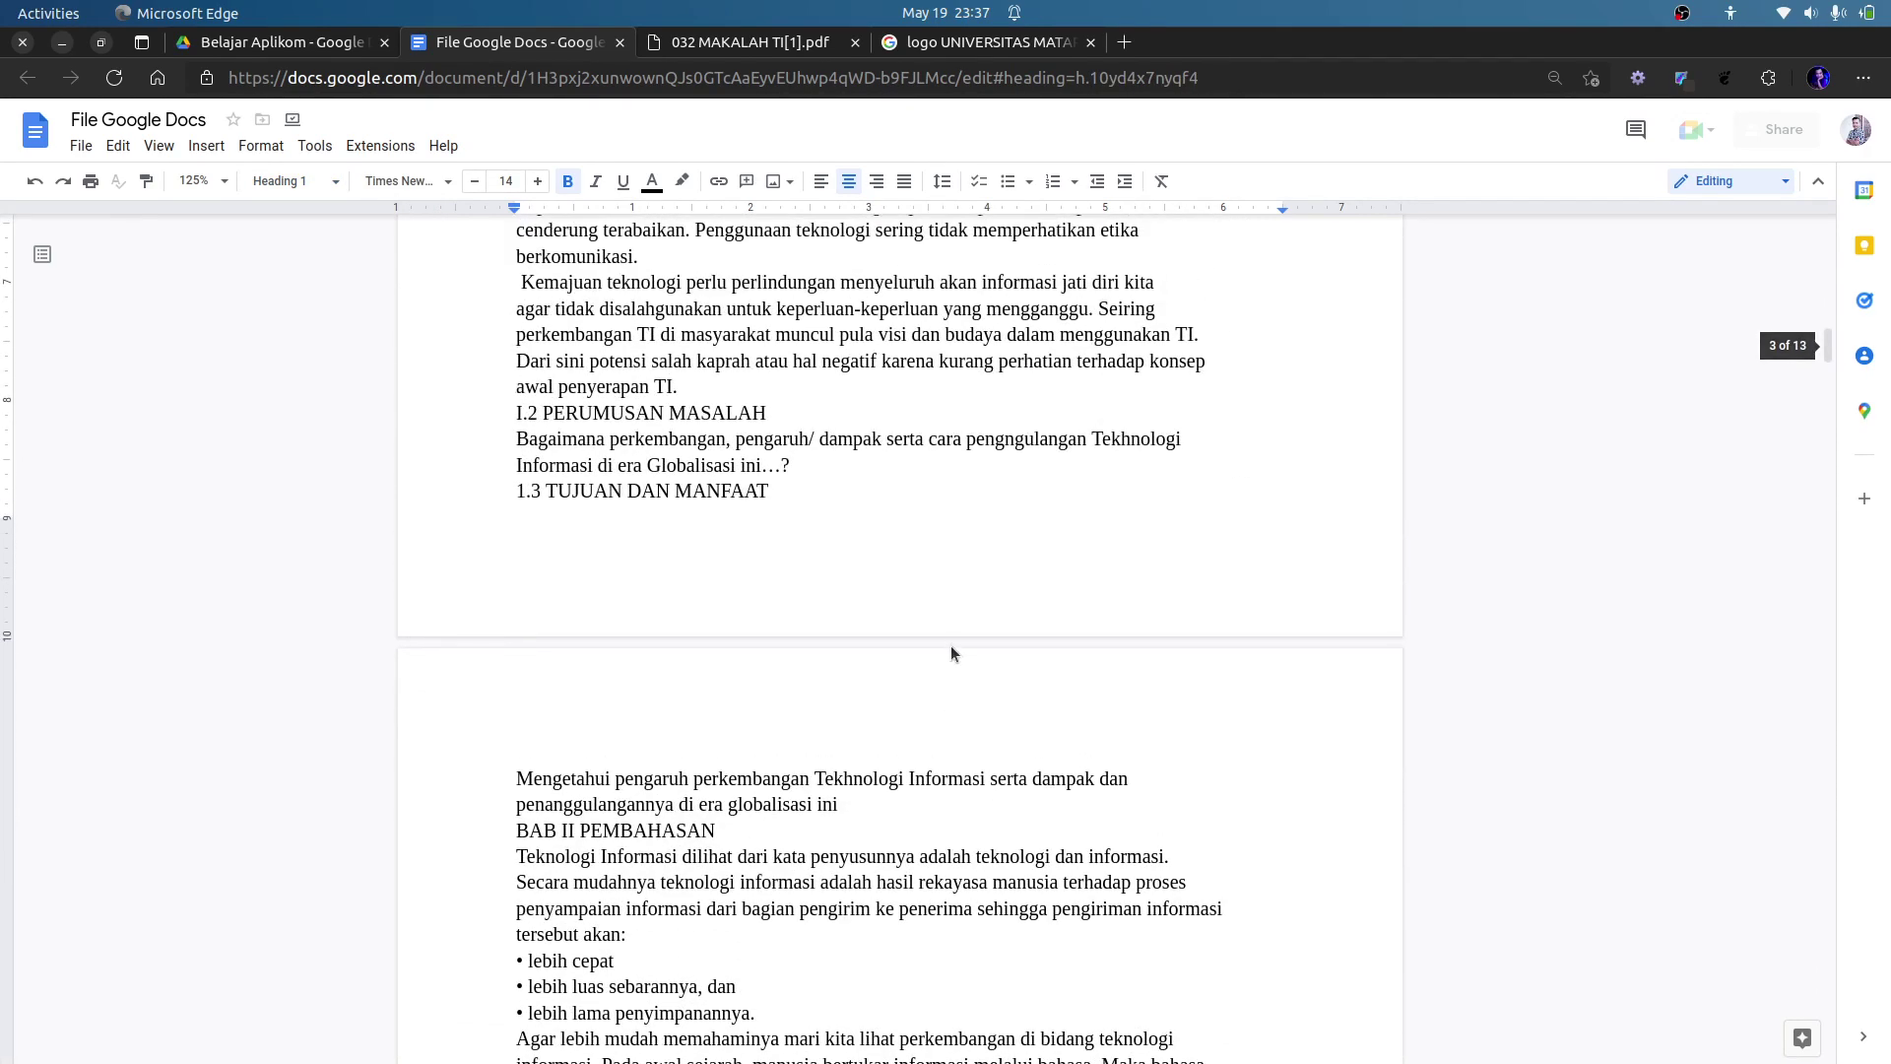
left_click(581, 501)
key("BackSpace")
key("Return")
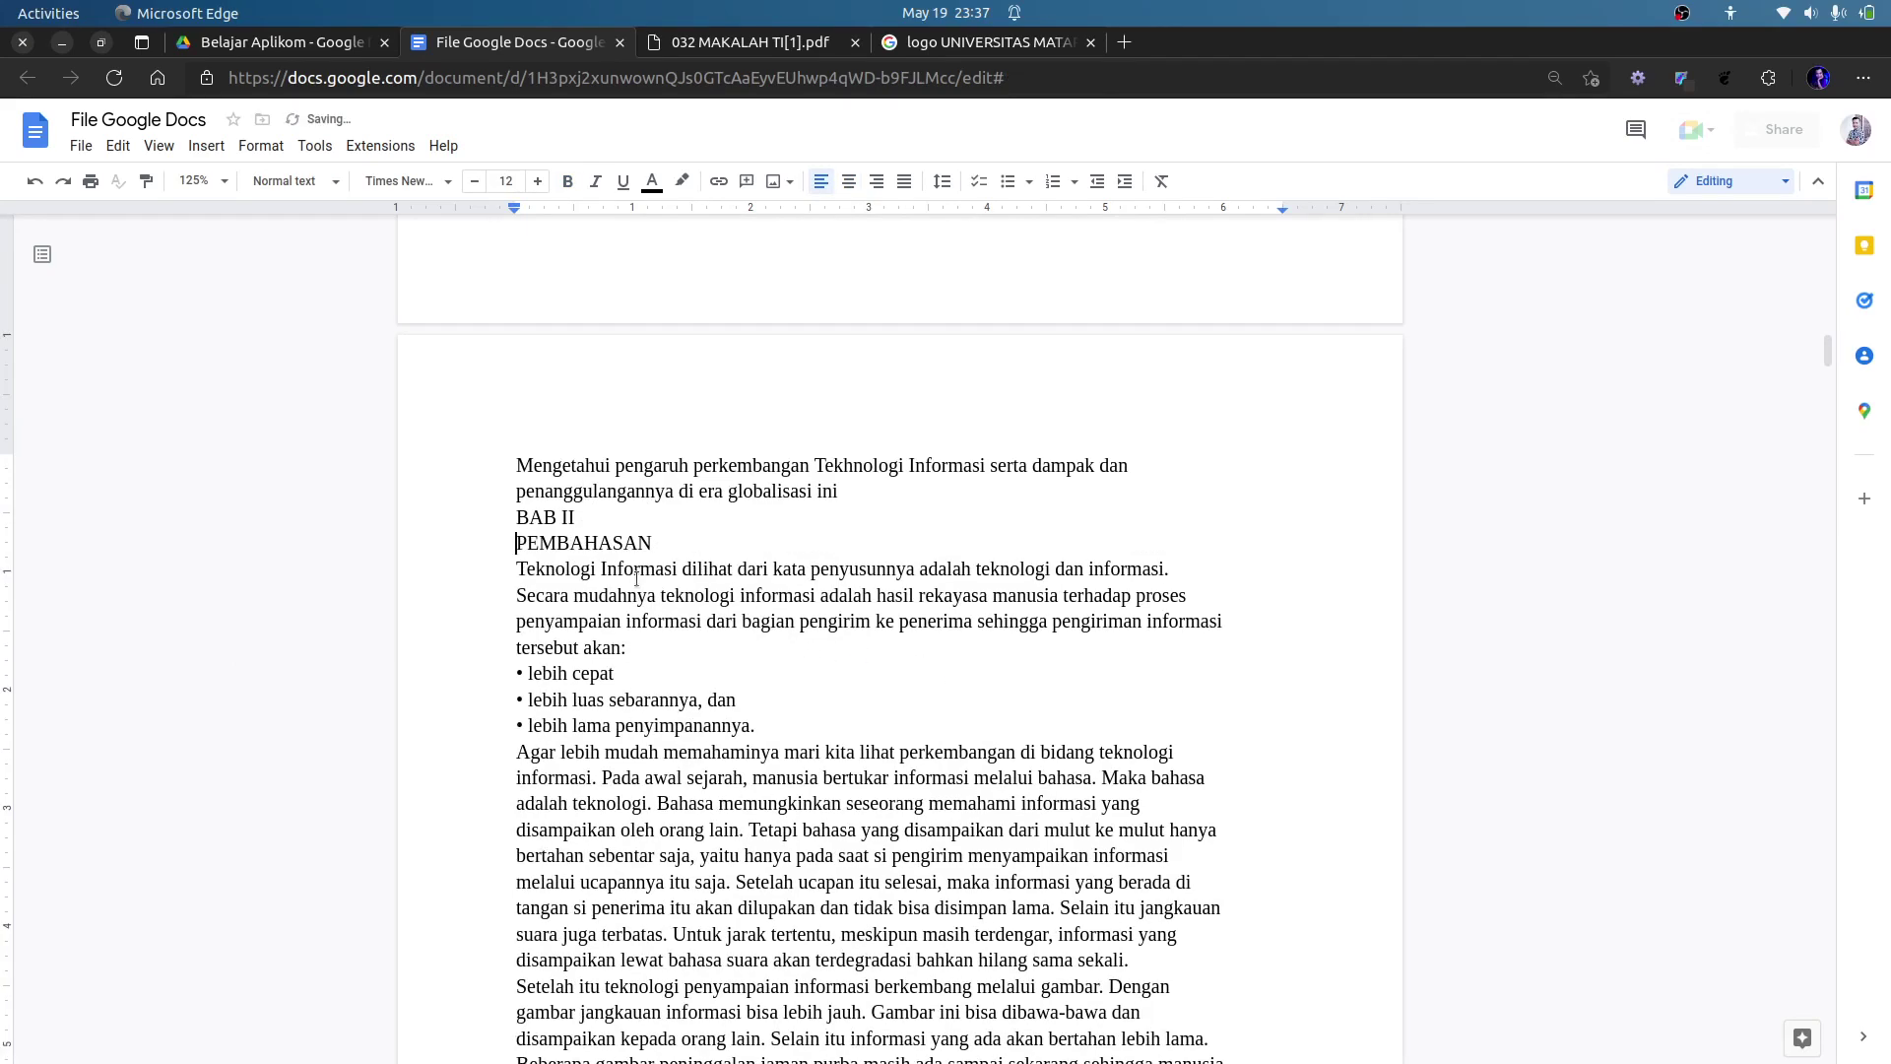
key("Return")
key("BackSpace")
key("Down")
key("Return")
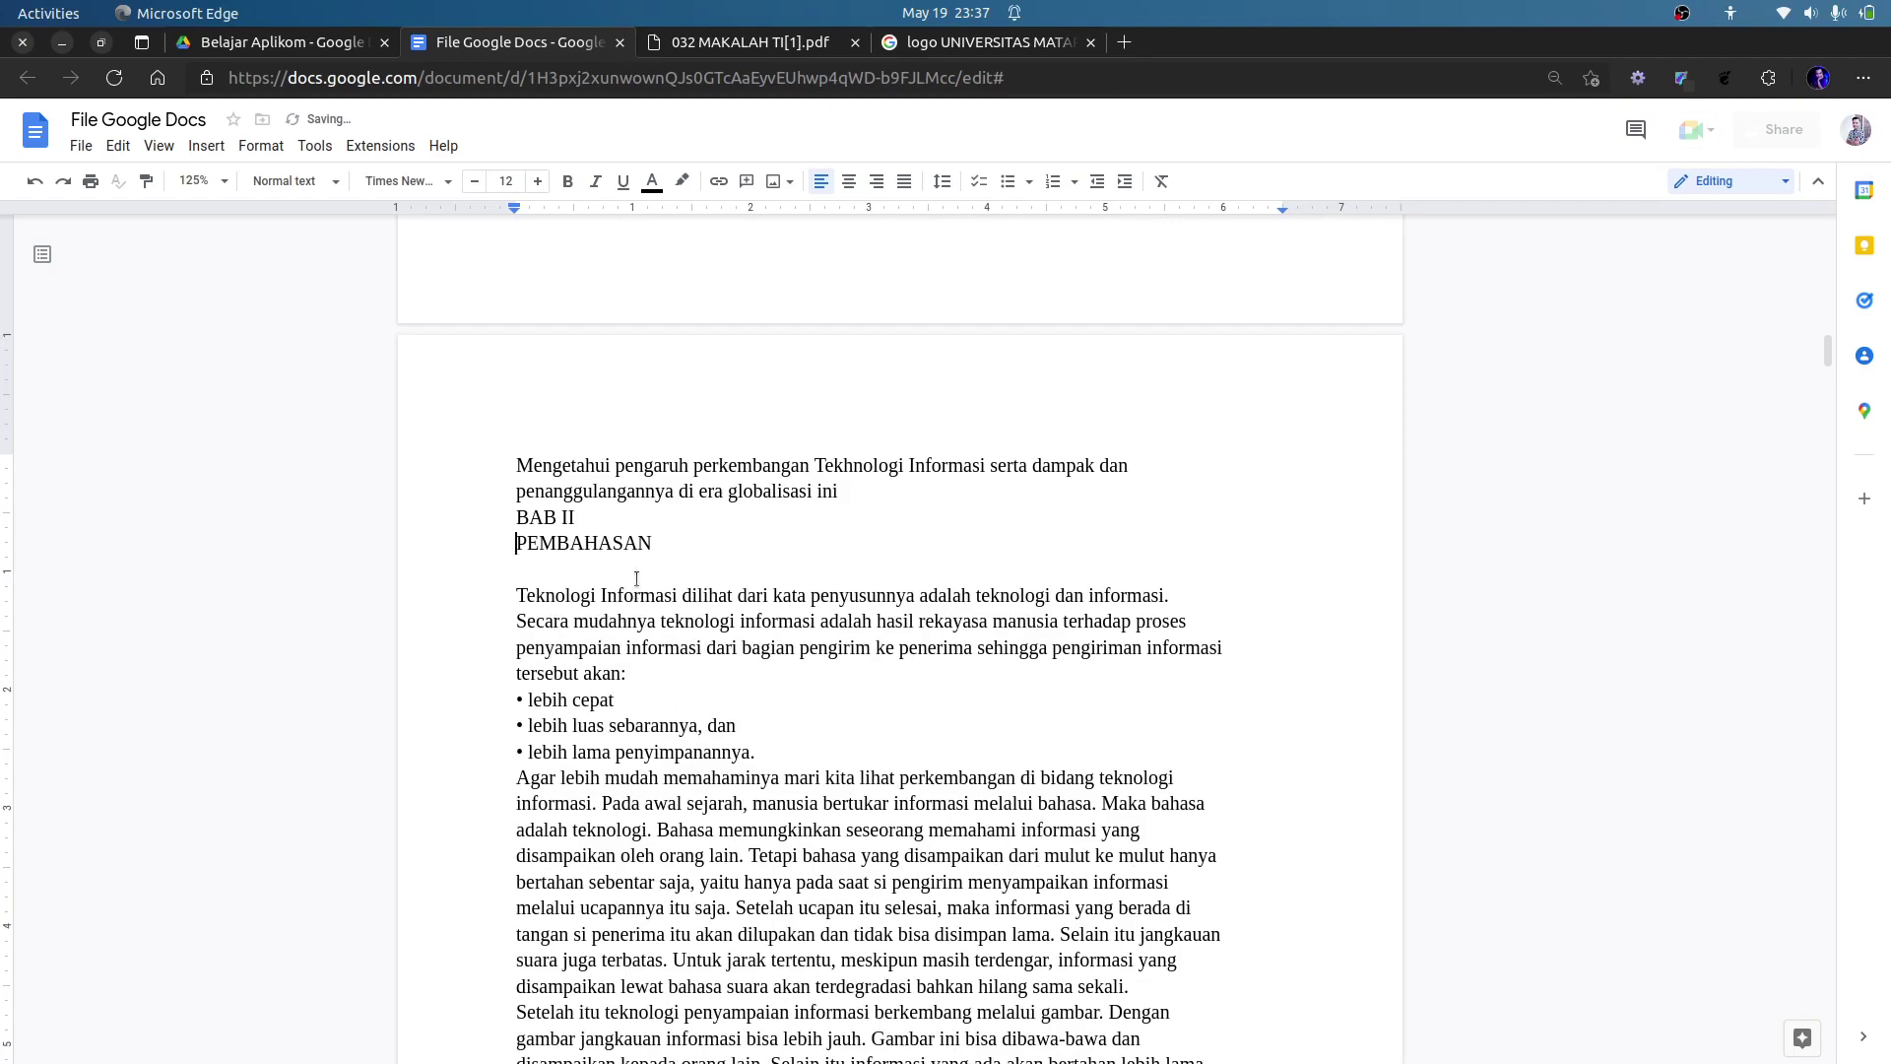
Add a blank line above BAB II and select the two lines BAB II and PEMBAHASAN.
key("Up")
key("Up")
key("Up")
key("Return")
key("shift+Down")
key("shift+Down")
key("shift+Left")
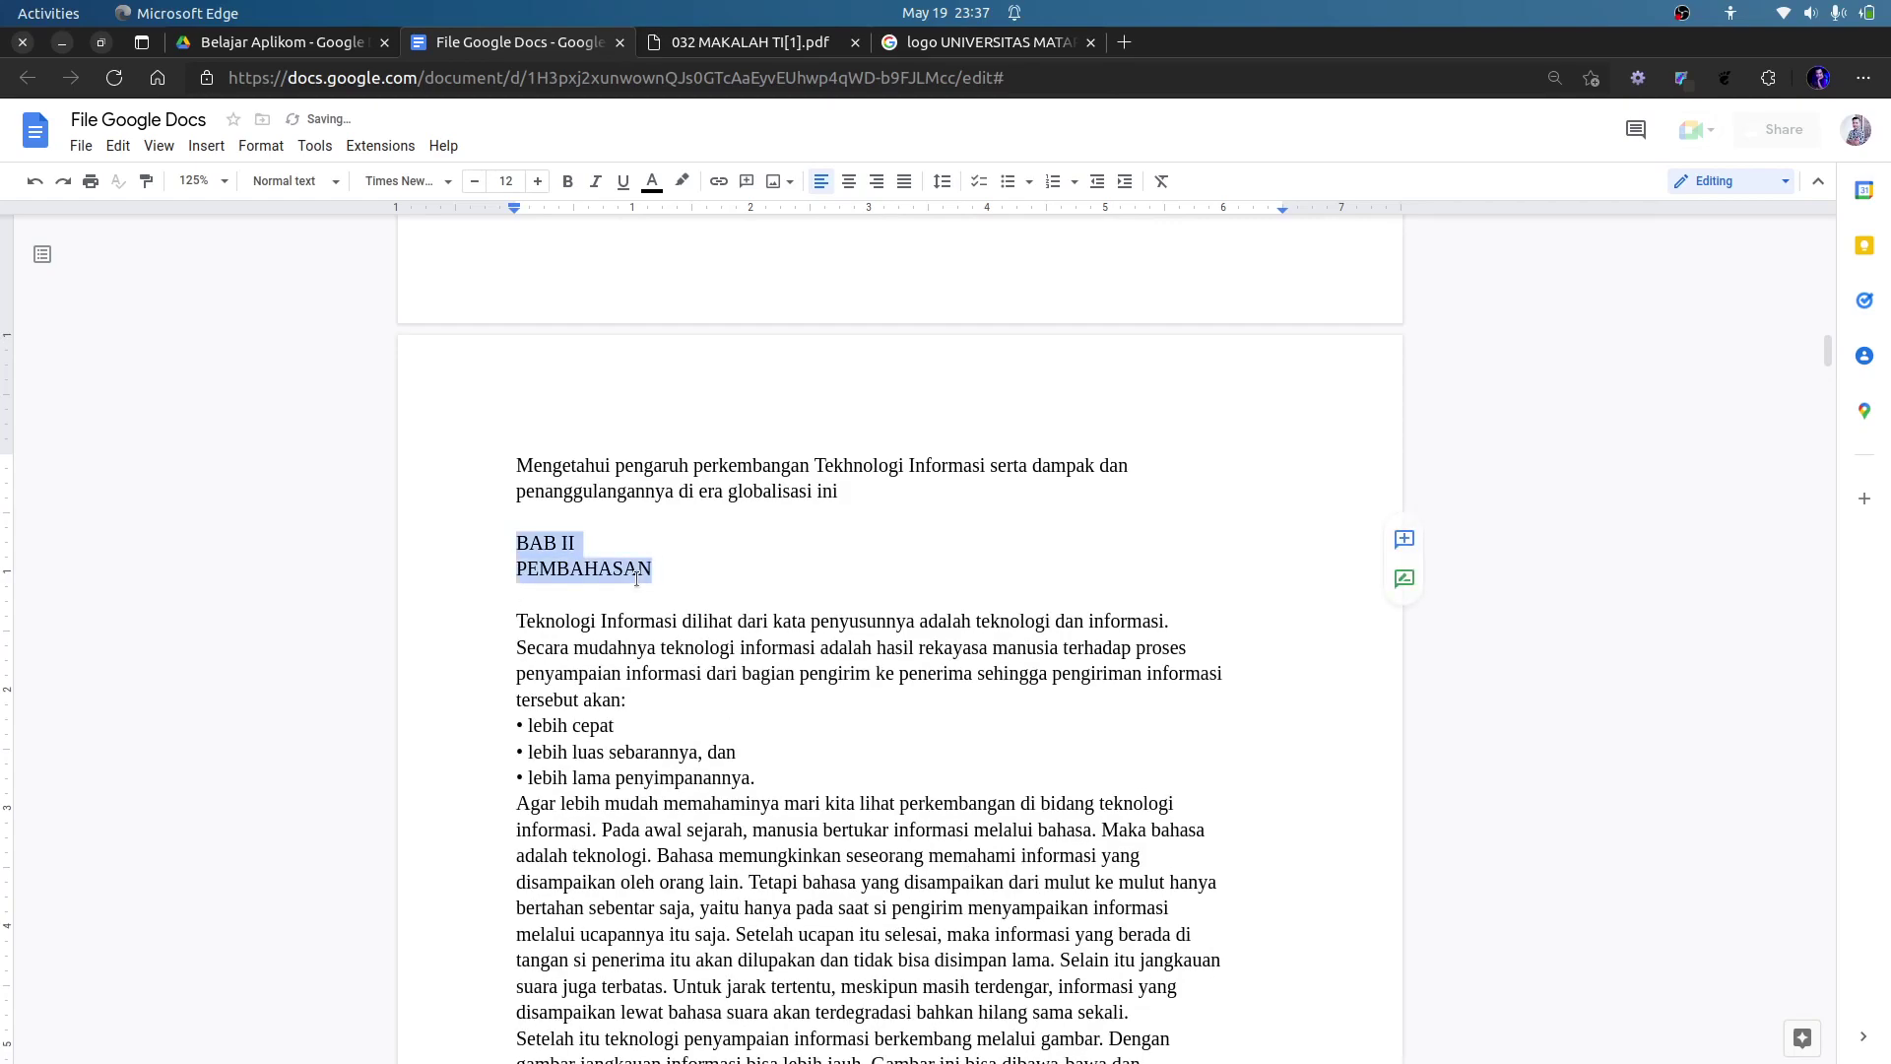
Try formatting the selected BAB II PEMBAHASAN title manually as bold, 14 pt and centered, and undo these changes.
key("ctrl+b")
key("ctrl+shift+period")
key("ctrl+shift+period")
key("ctrl+shift+e")
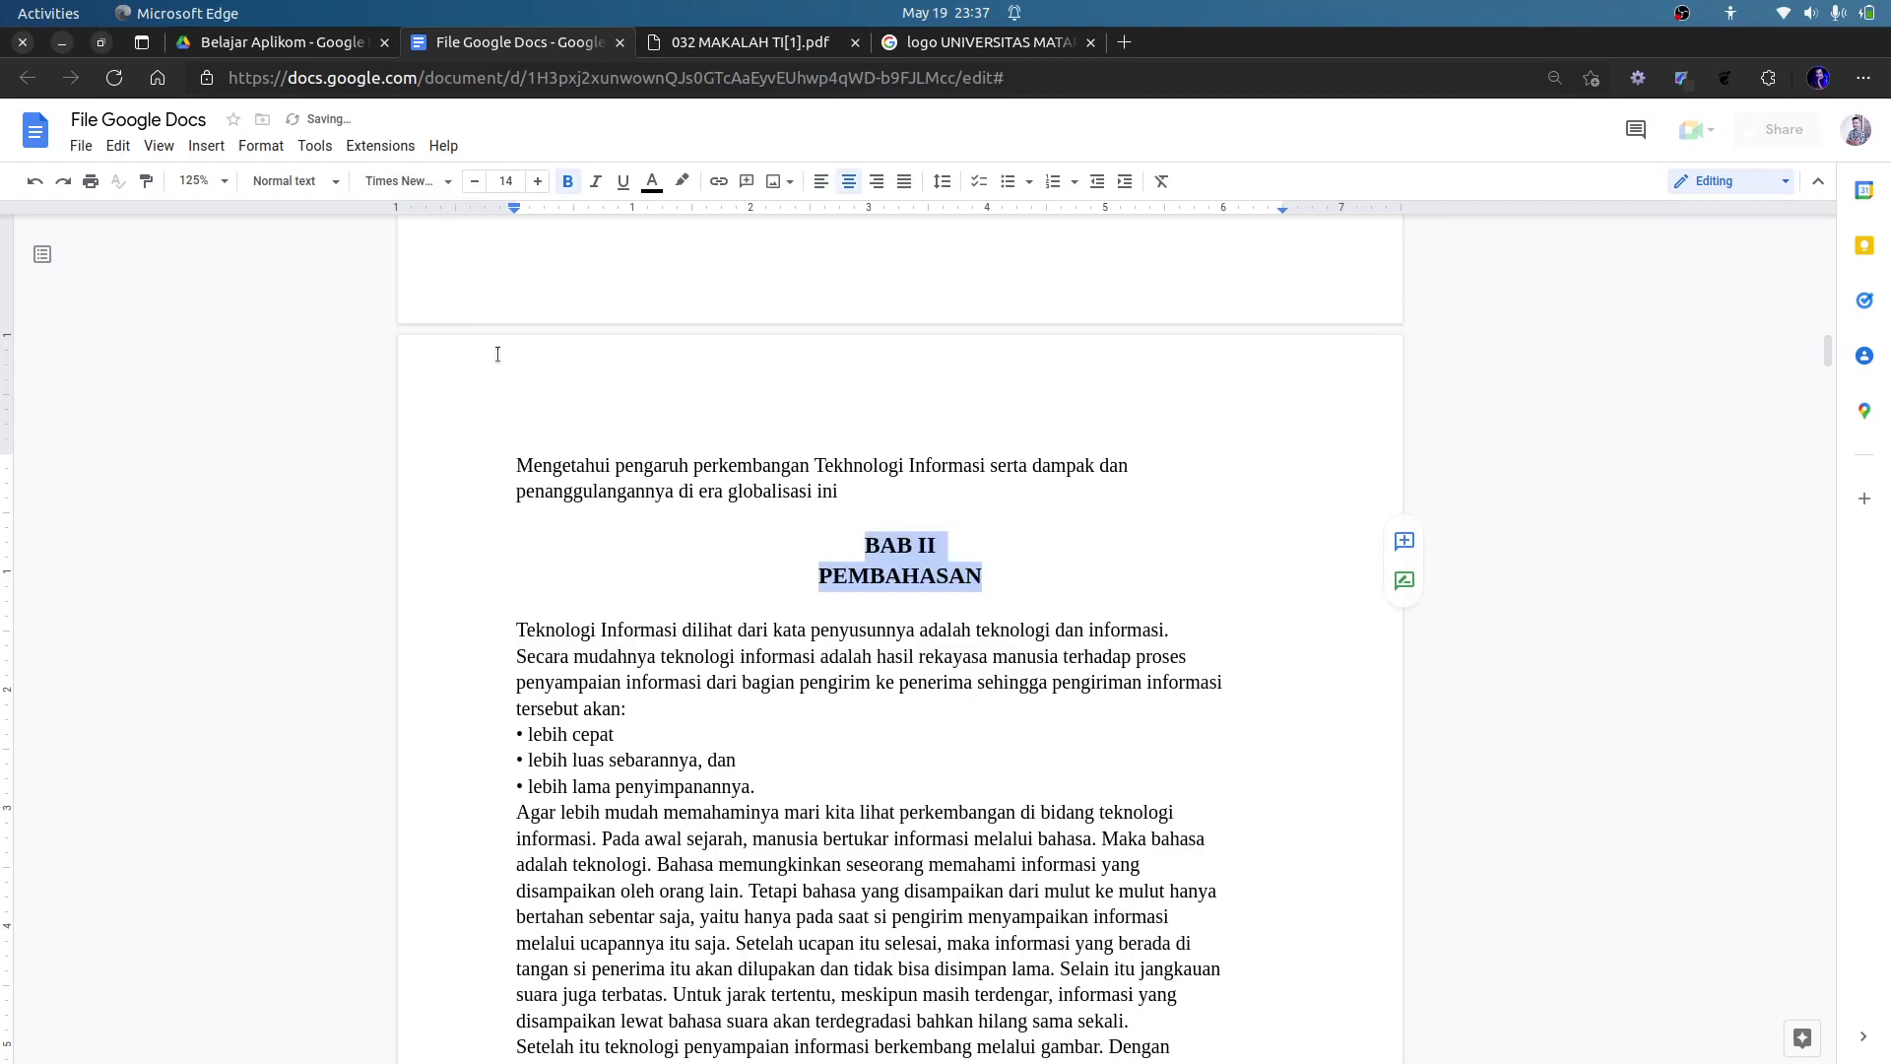
key("ctrl+z")
key("ctrl+z")
key("ctrl+z")
key("ctrl+z")
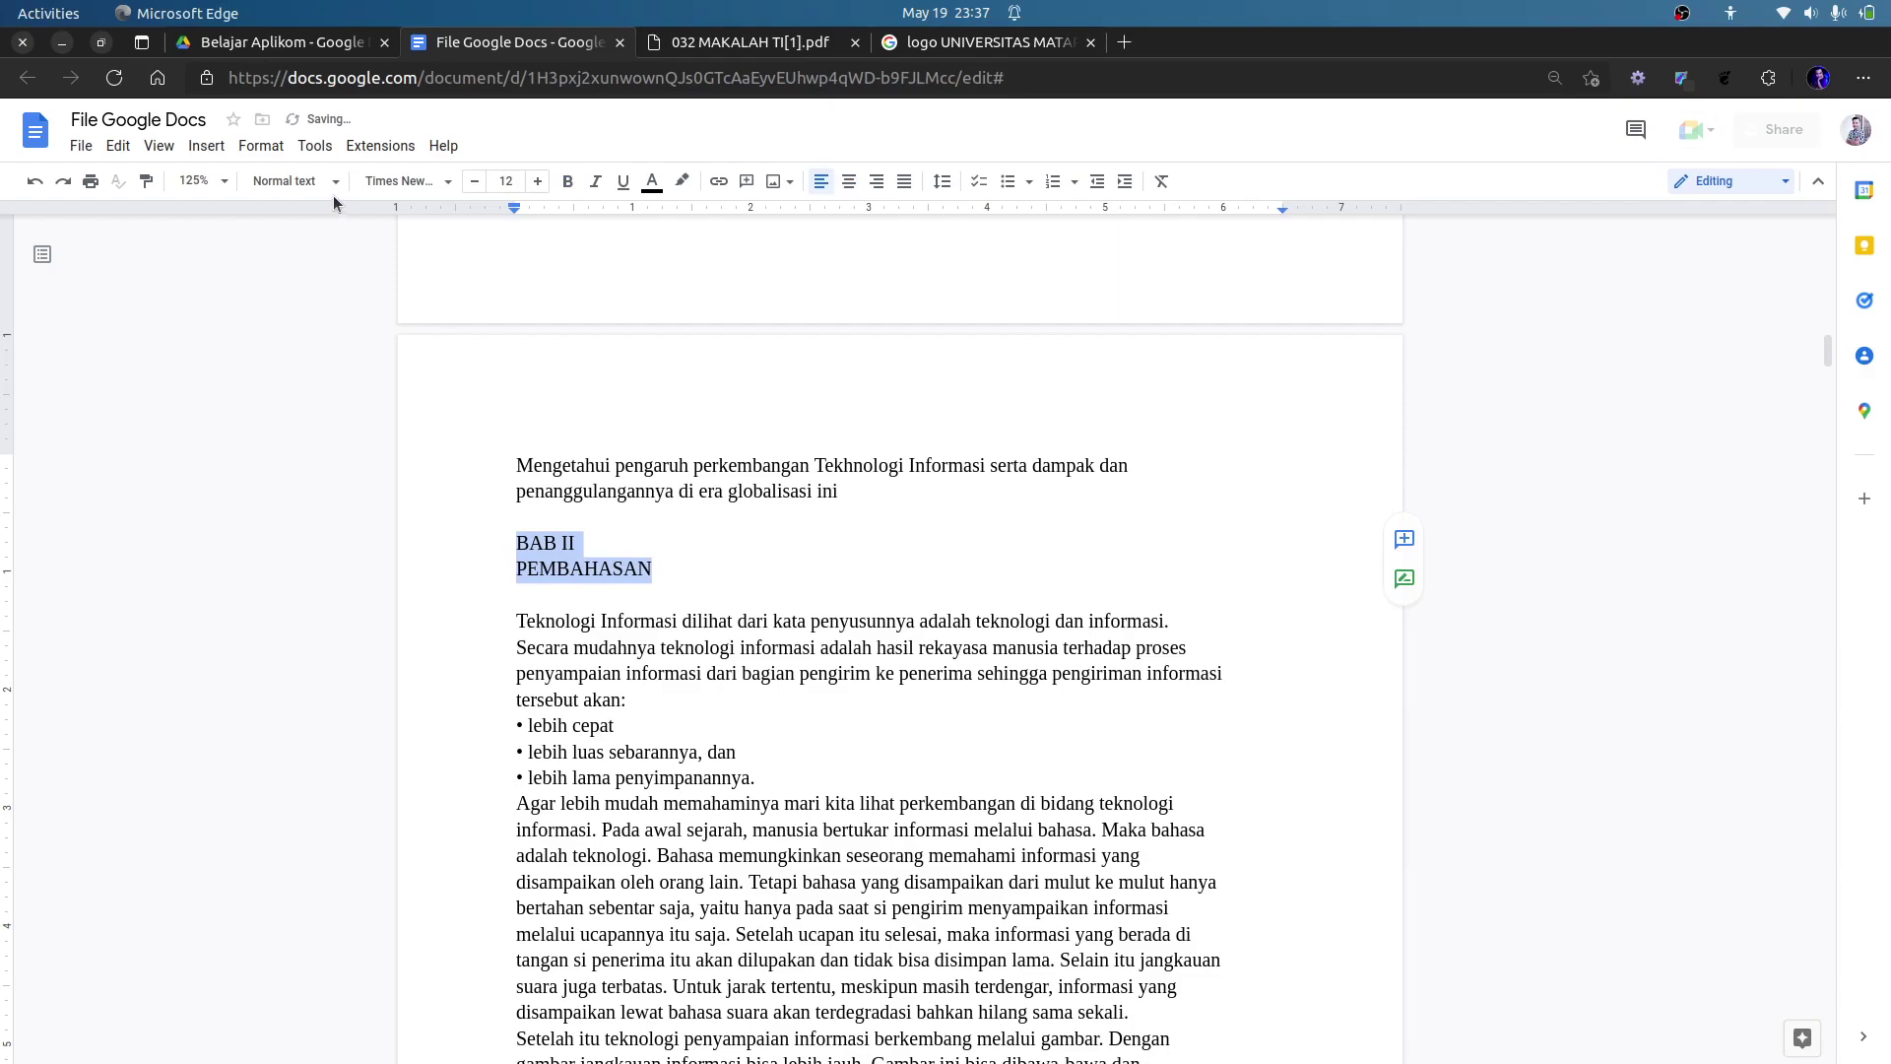
Apply the Heading 1 style to the BAB II PEMBAHASAN title.
left_click(295, 182)
mouse_move(335, 448)
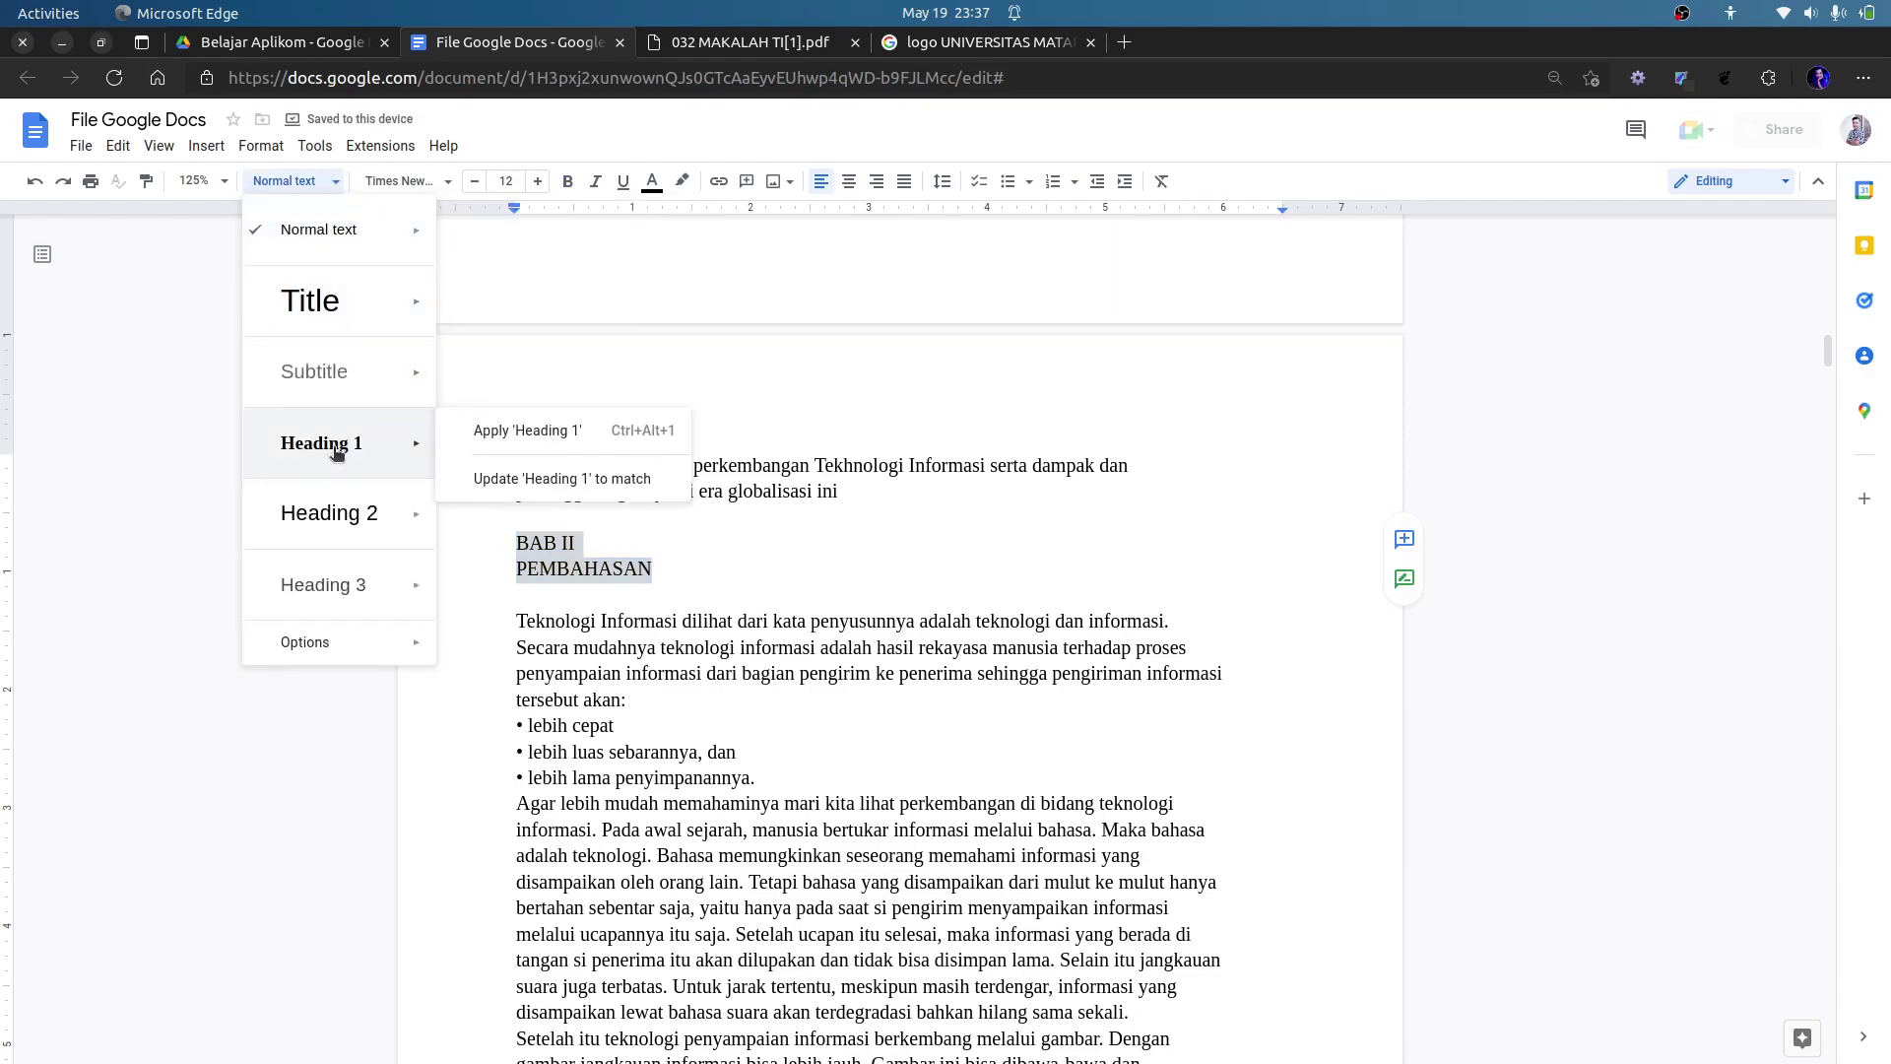
key("Escape")
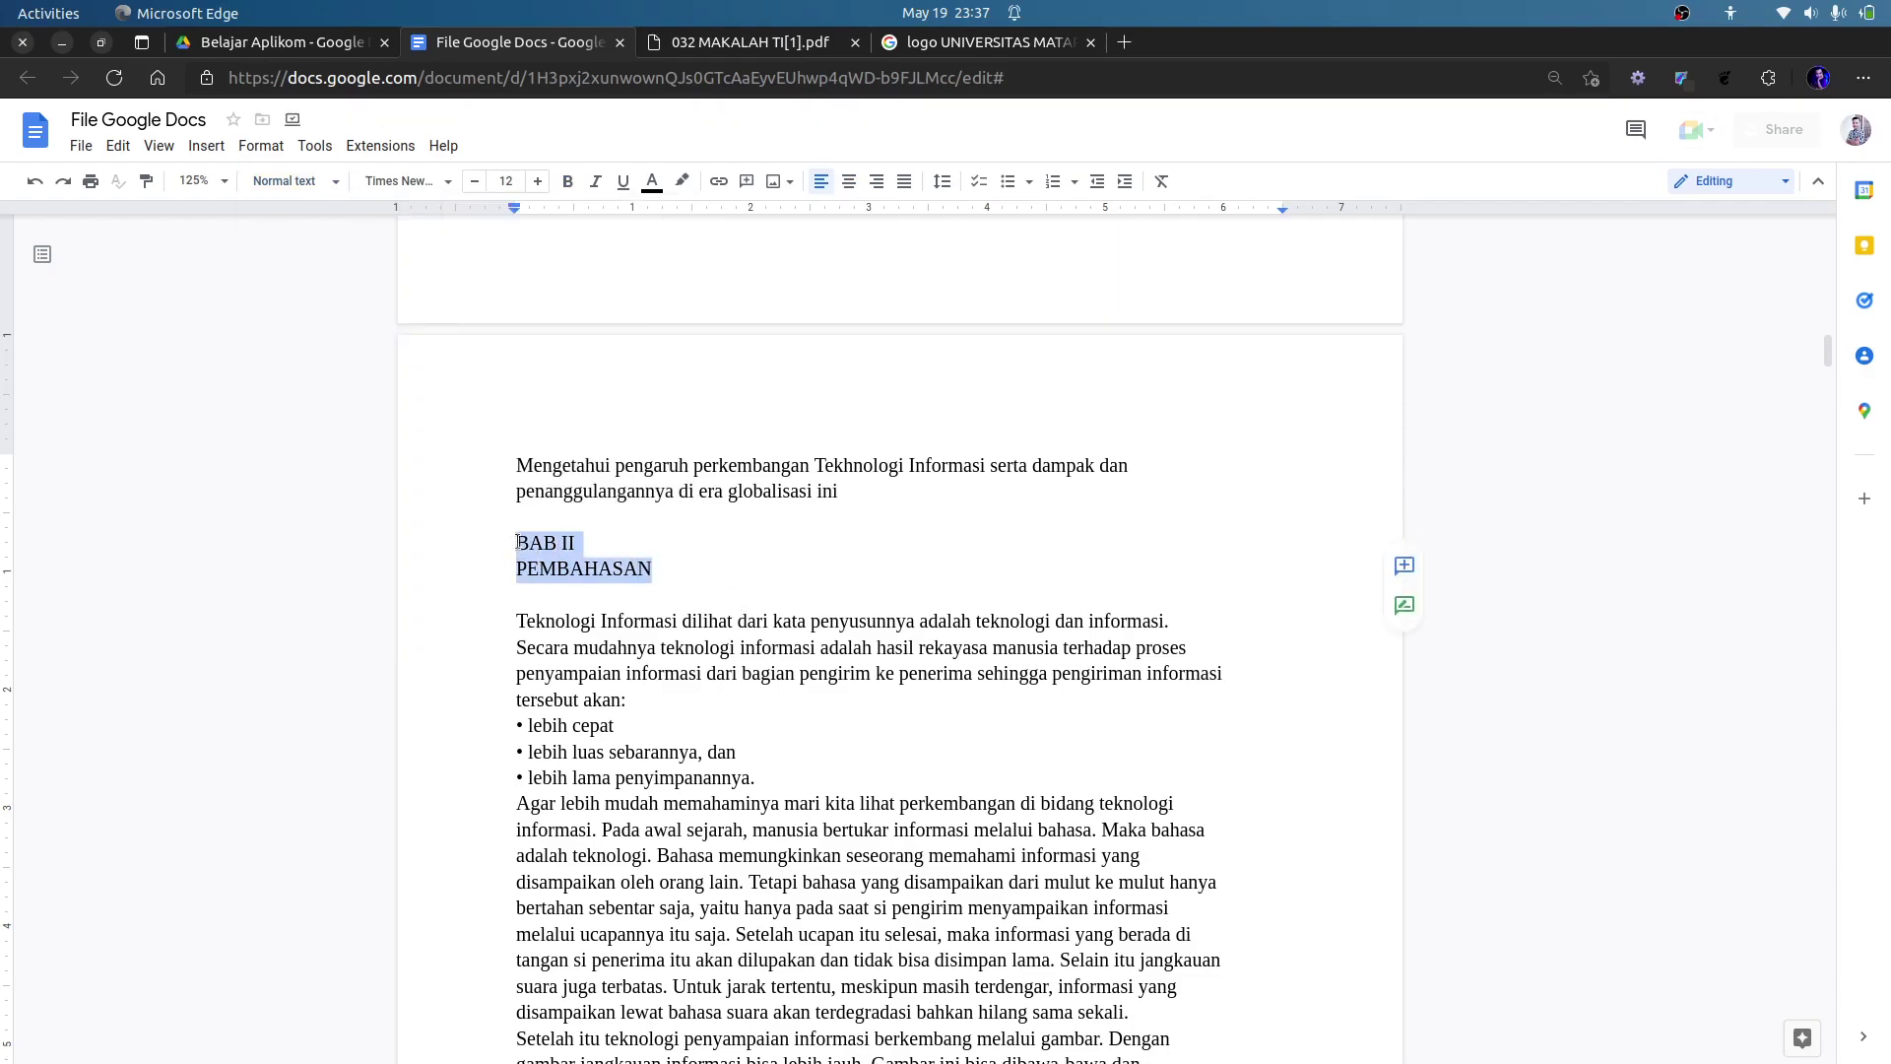
left_click(296, 182)
mouse_move(354, 439)
left_click(522, 427)
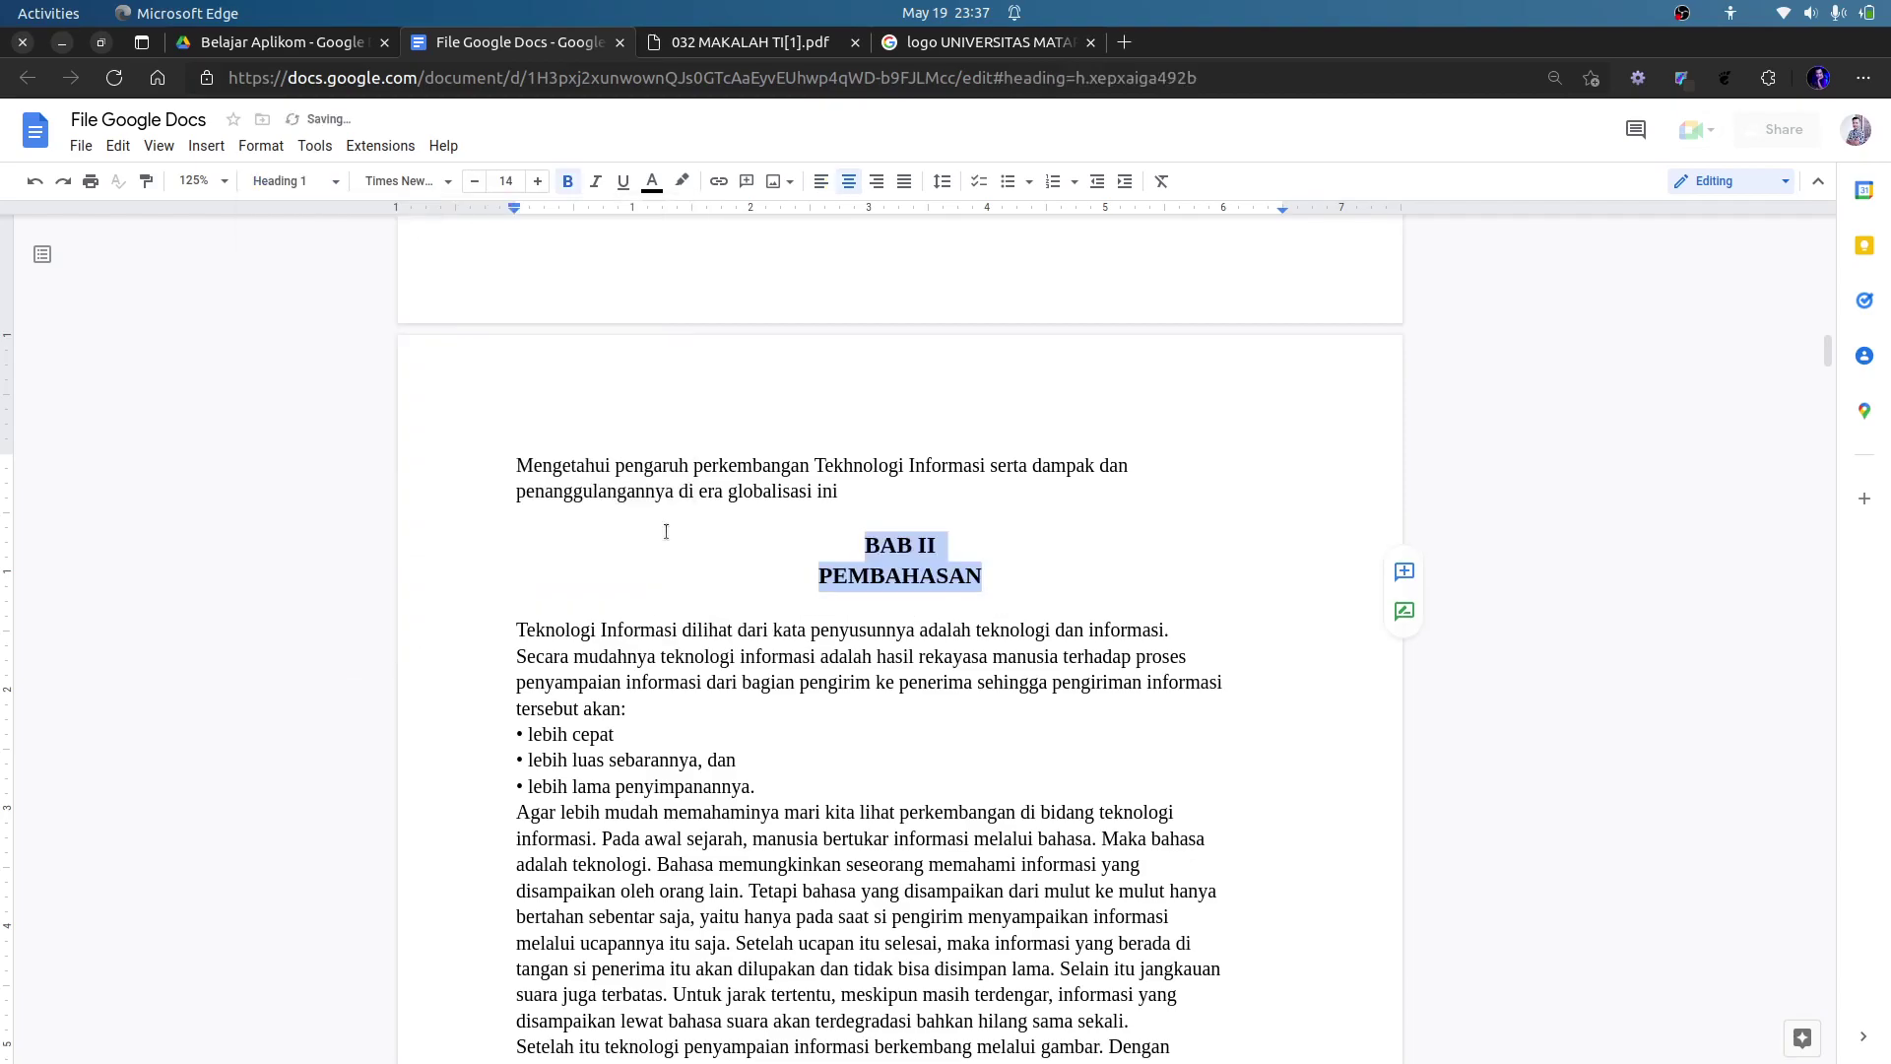
left_click(997, 599)
Split BAB III PENUTUP into two lines and add a blank line above BAB III.
scroll(926, 610, "down", 20)
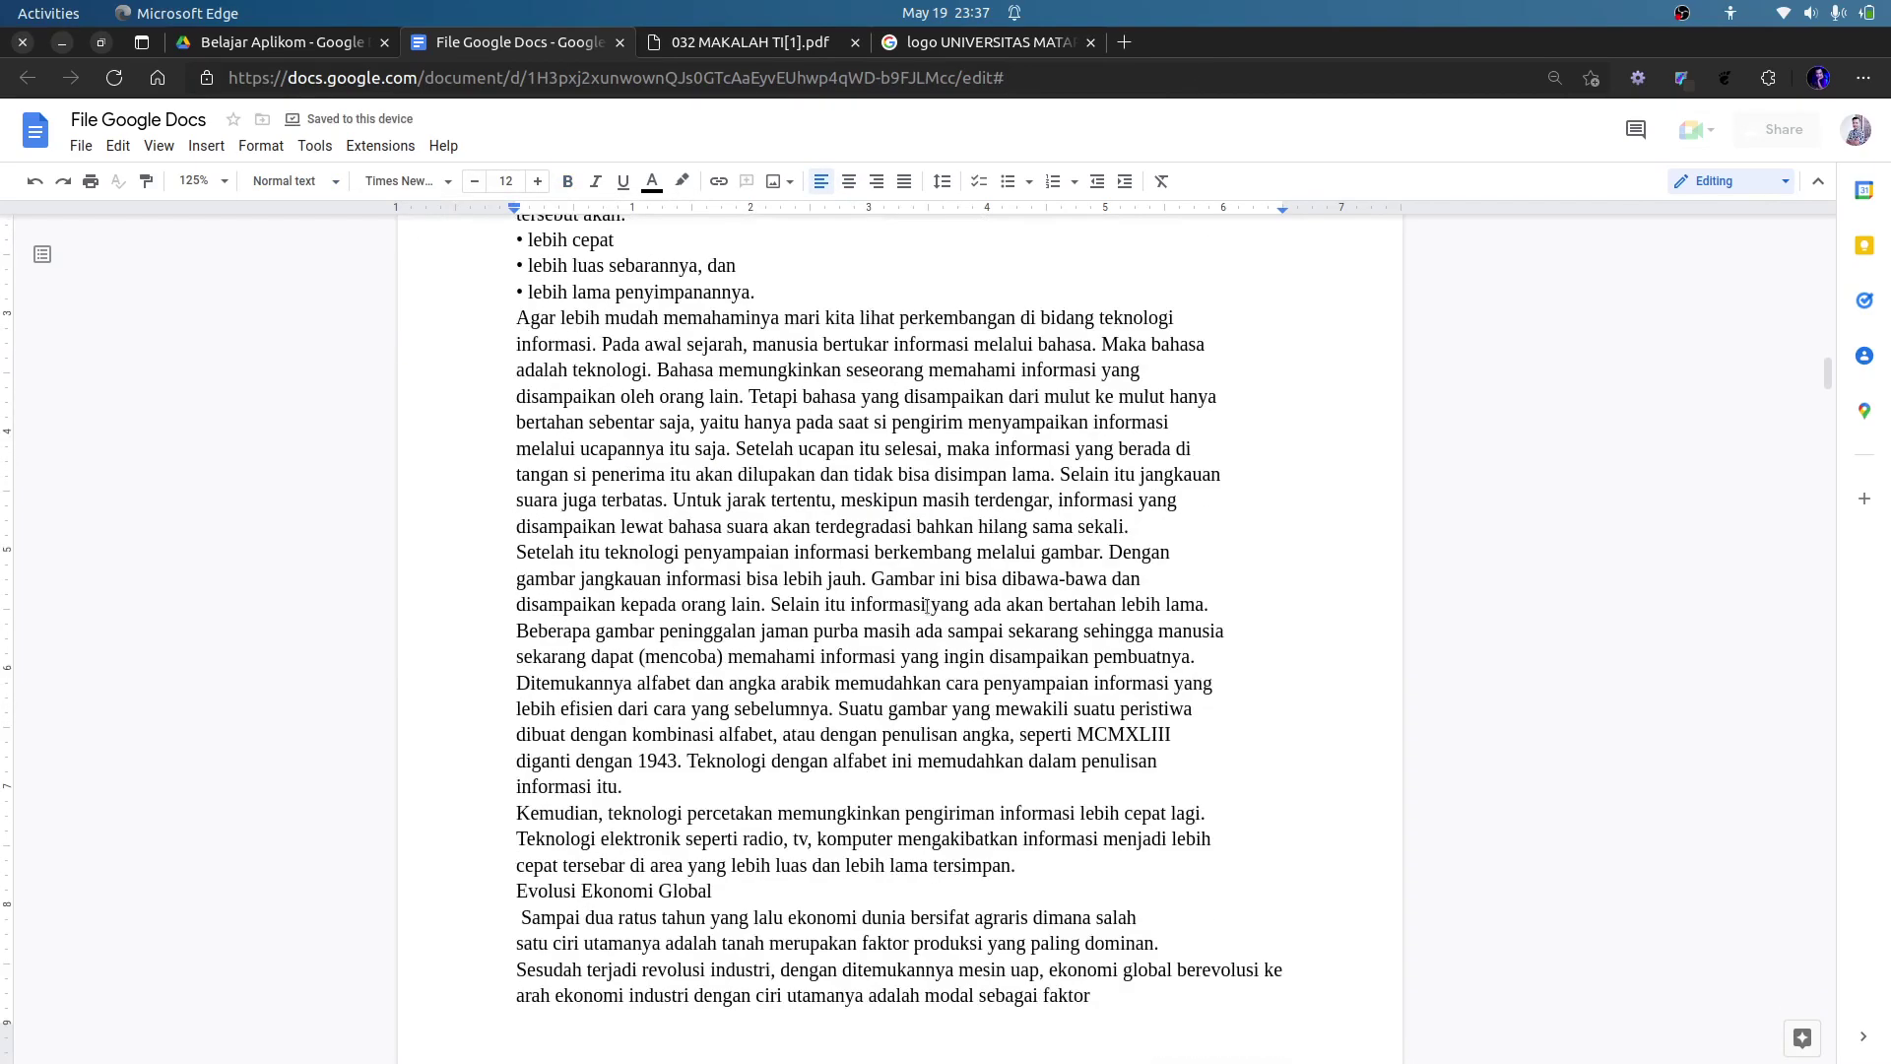
scroll(923, 596, "down", 20)
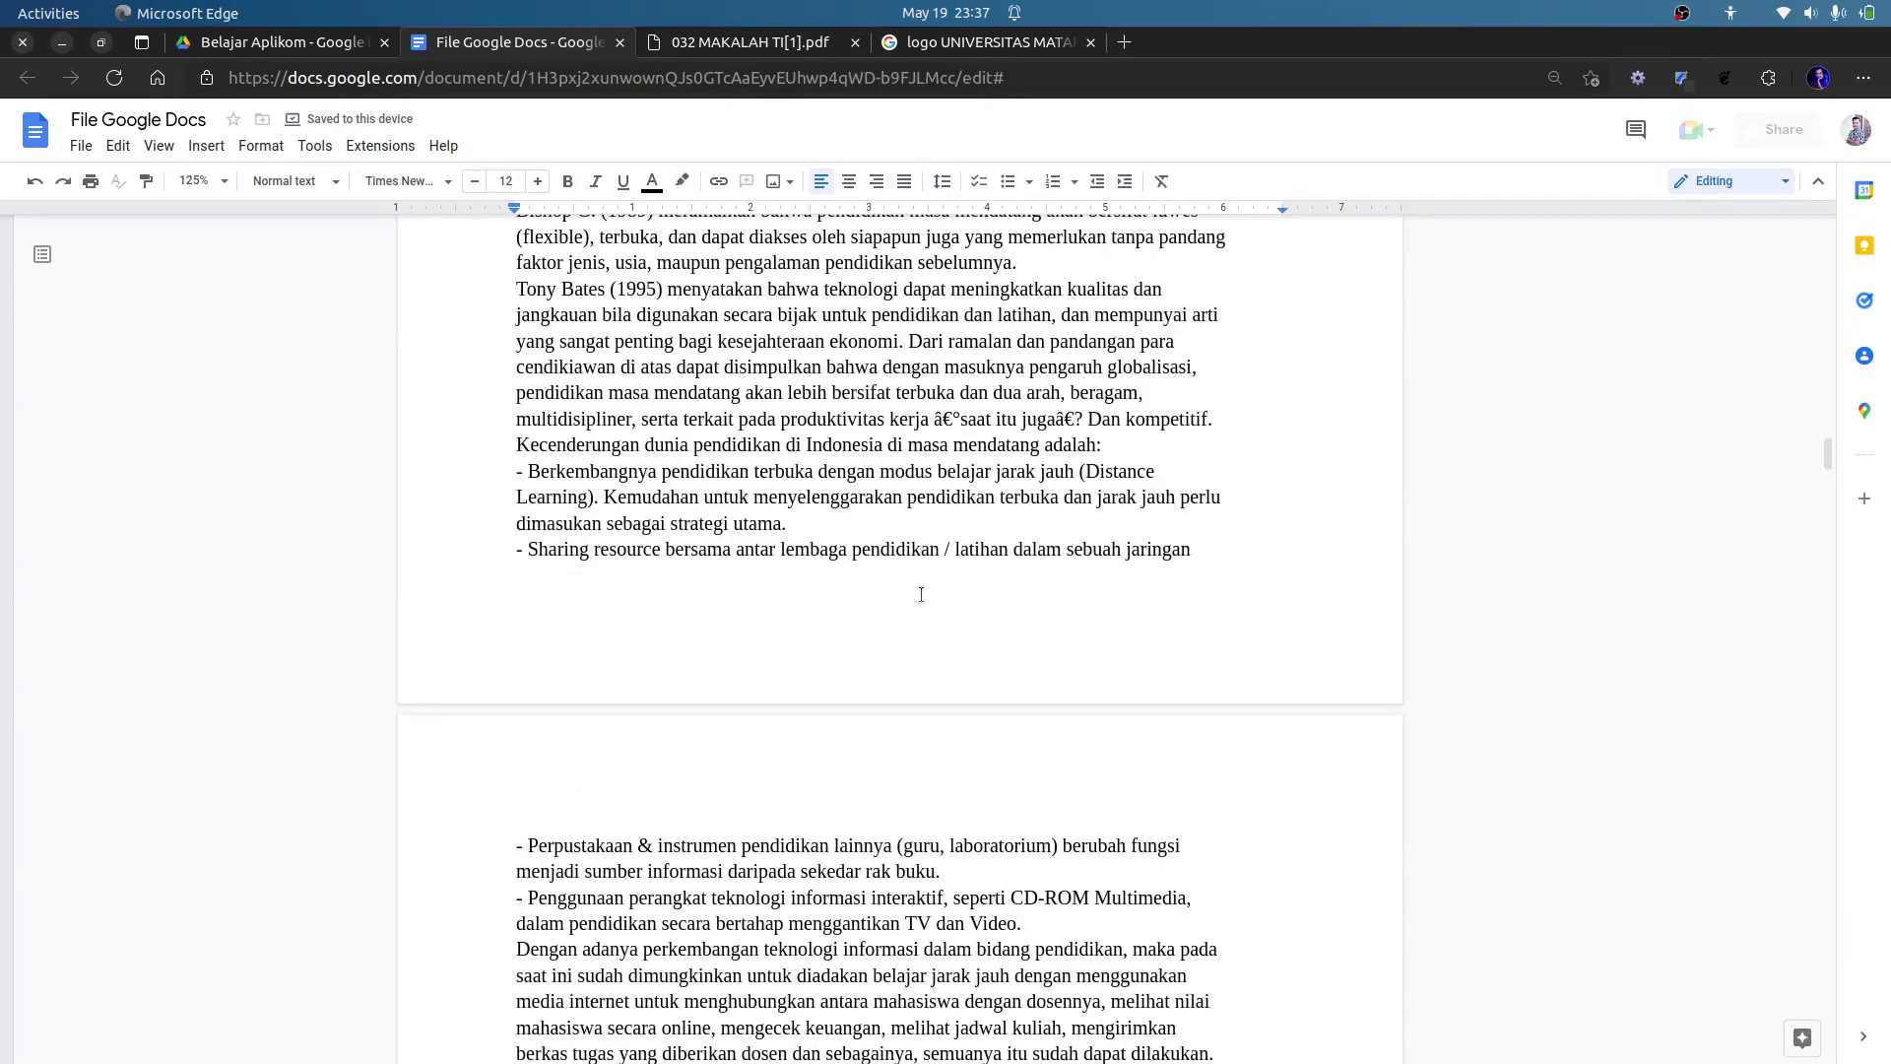
scroll(918, 582, "down", 20)
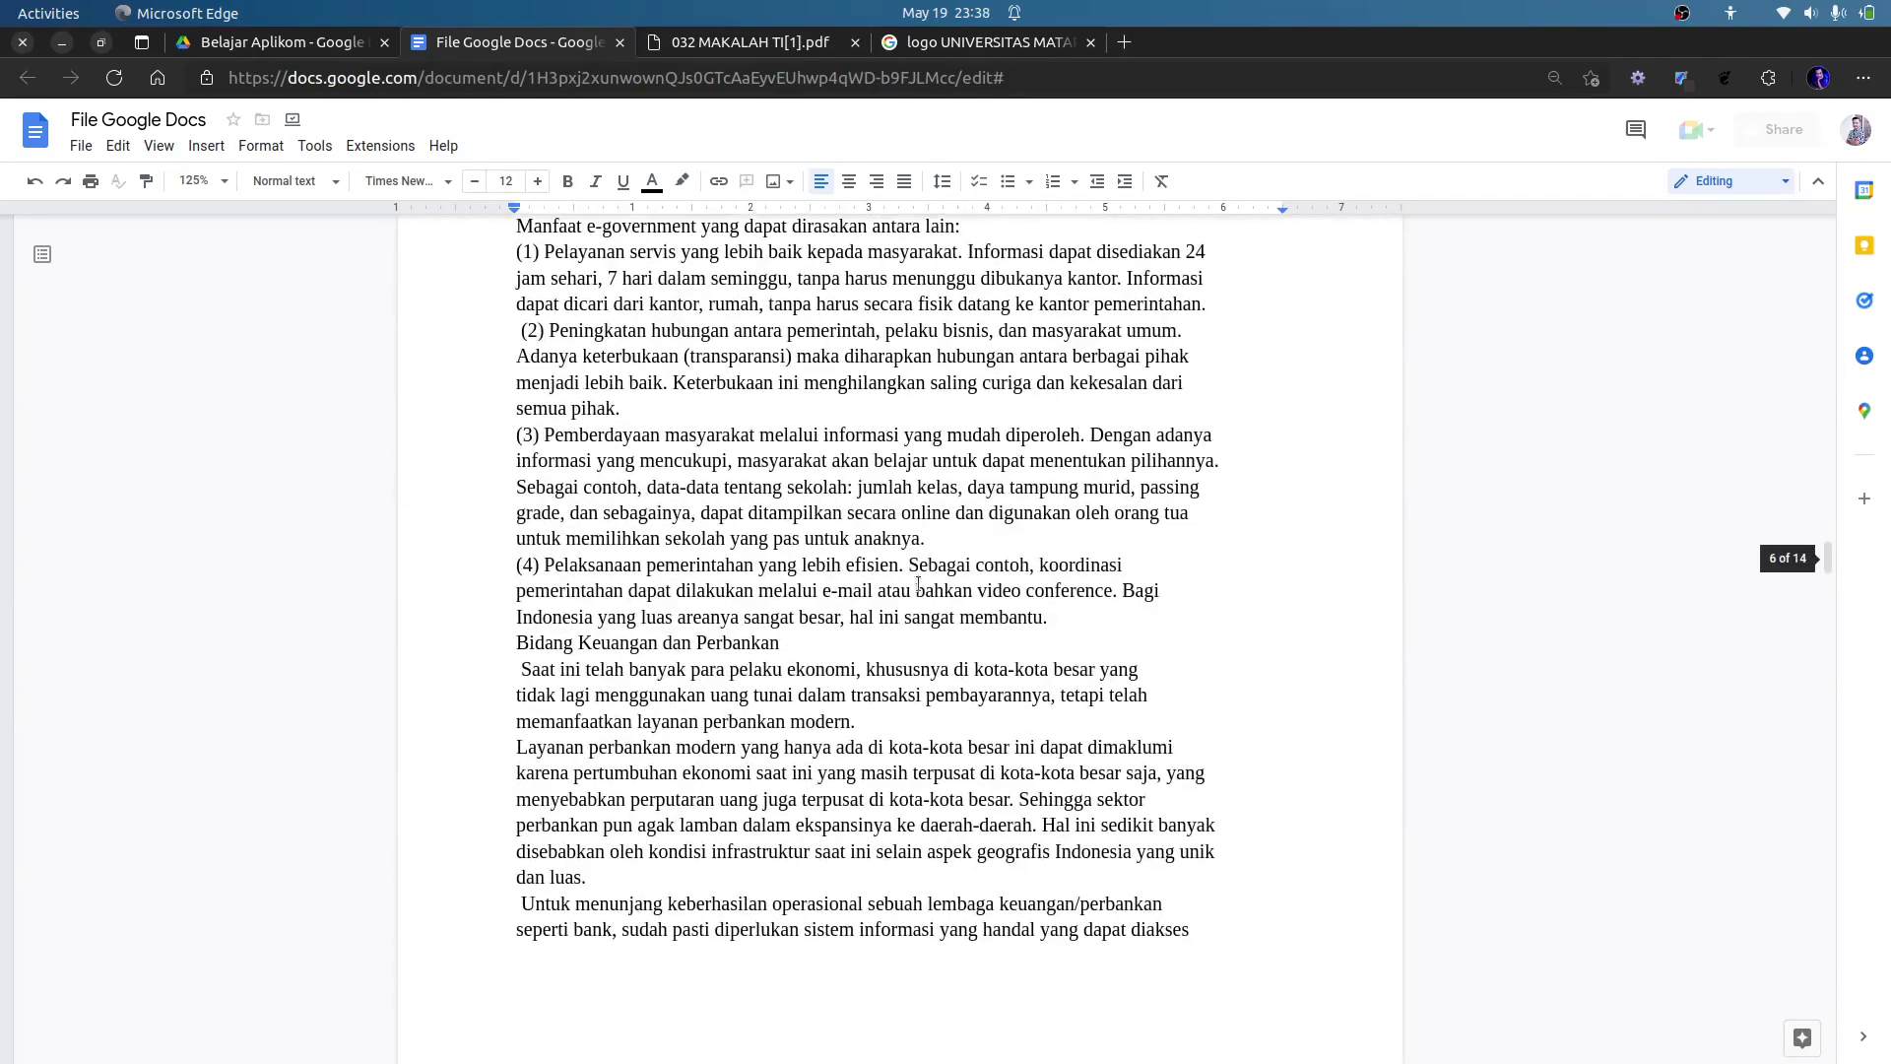
scroll(918, 583, "down", 20)
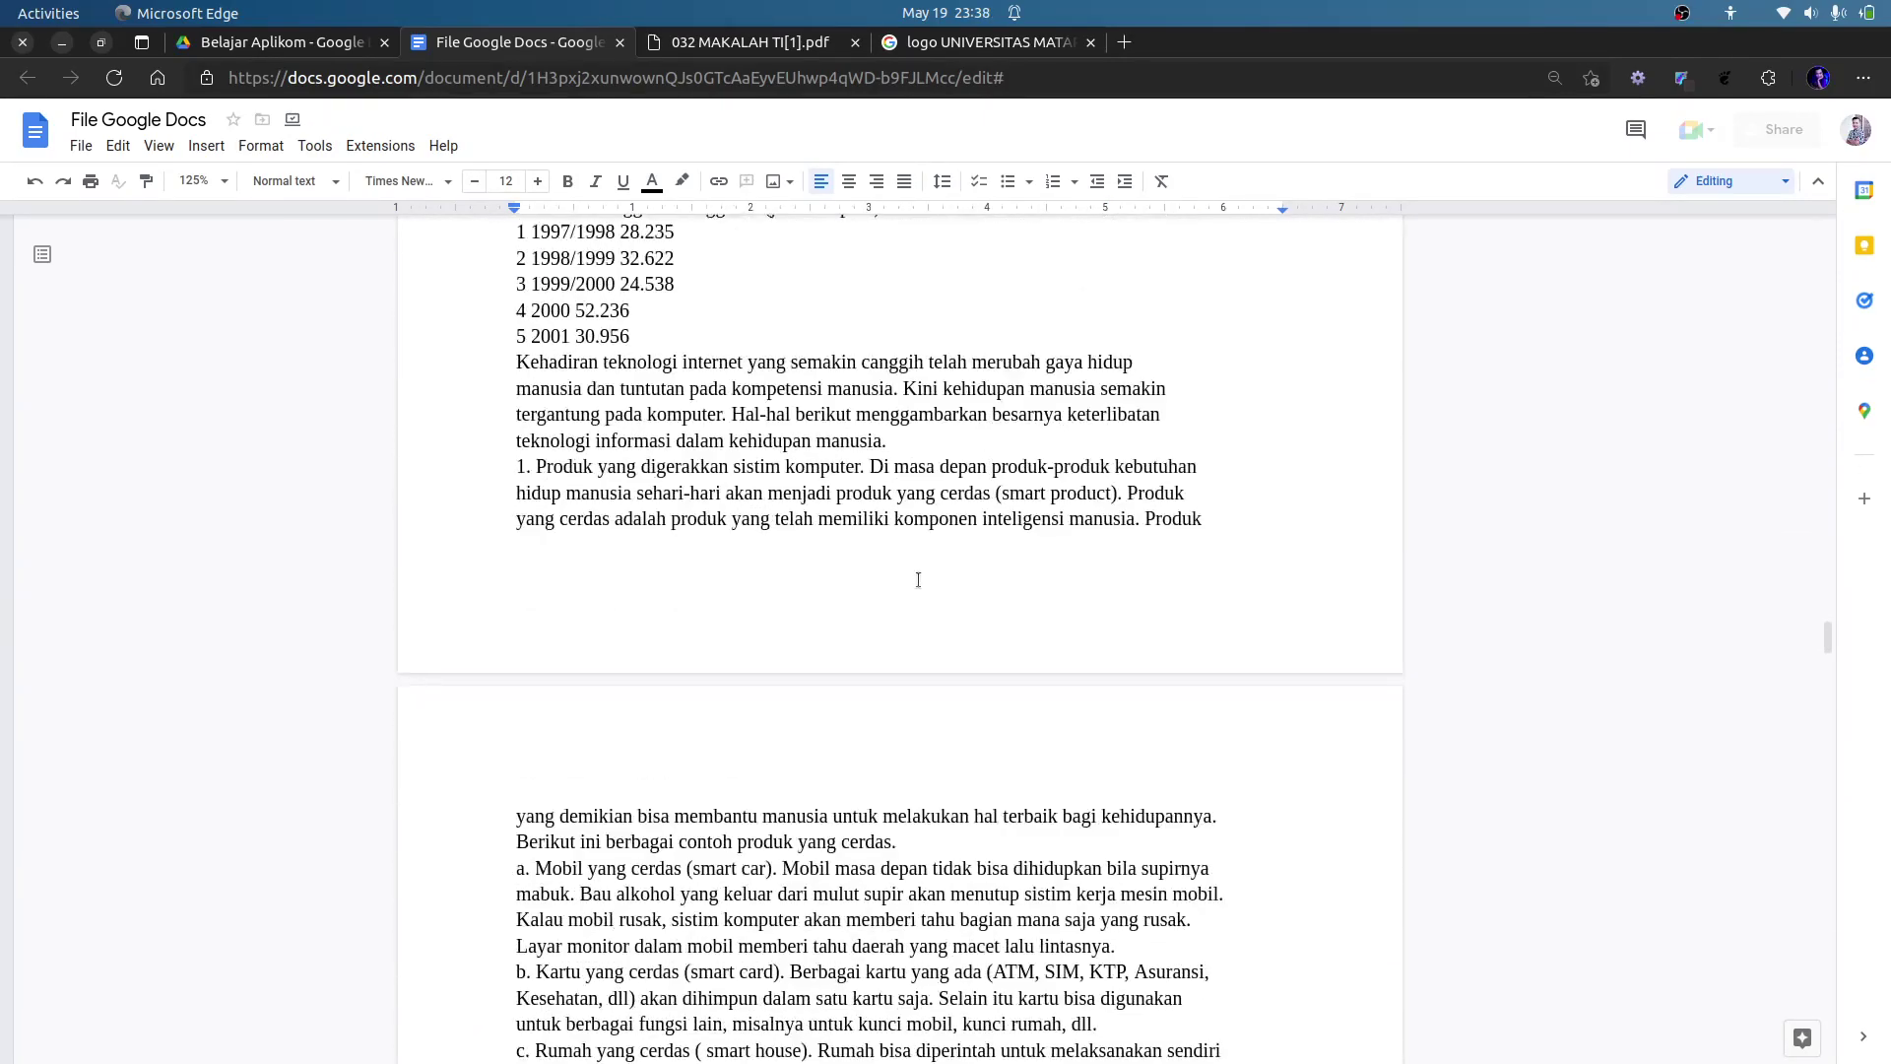
scroll(918, 576, "down", 20)
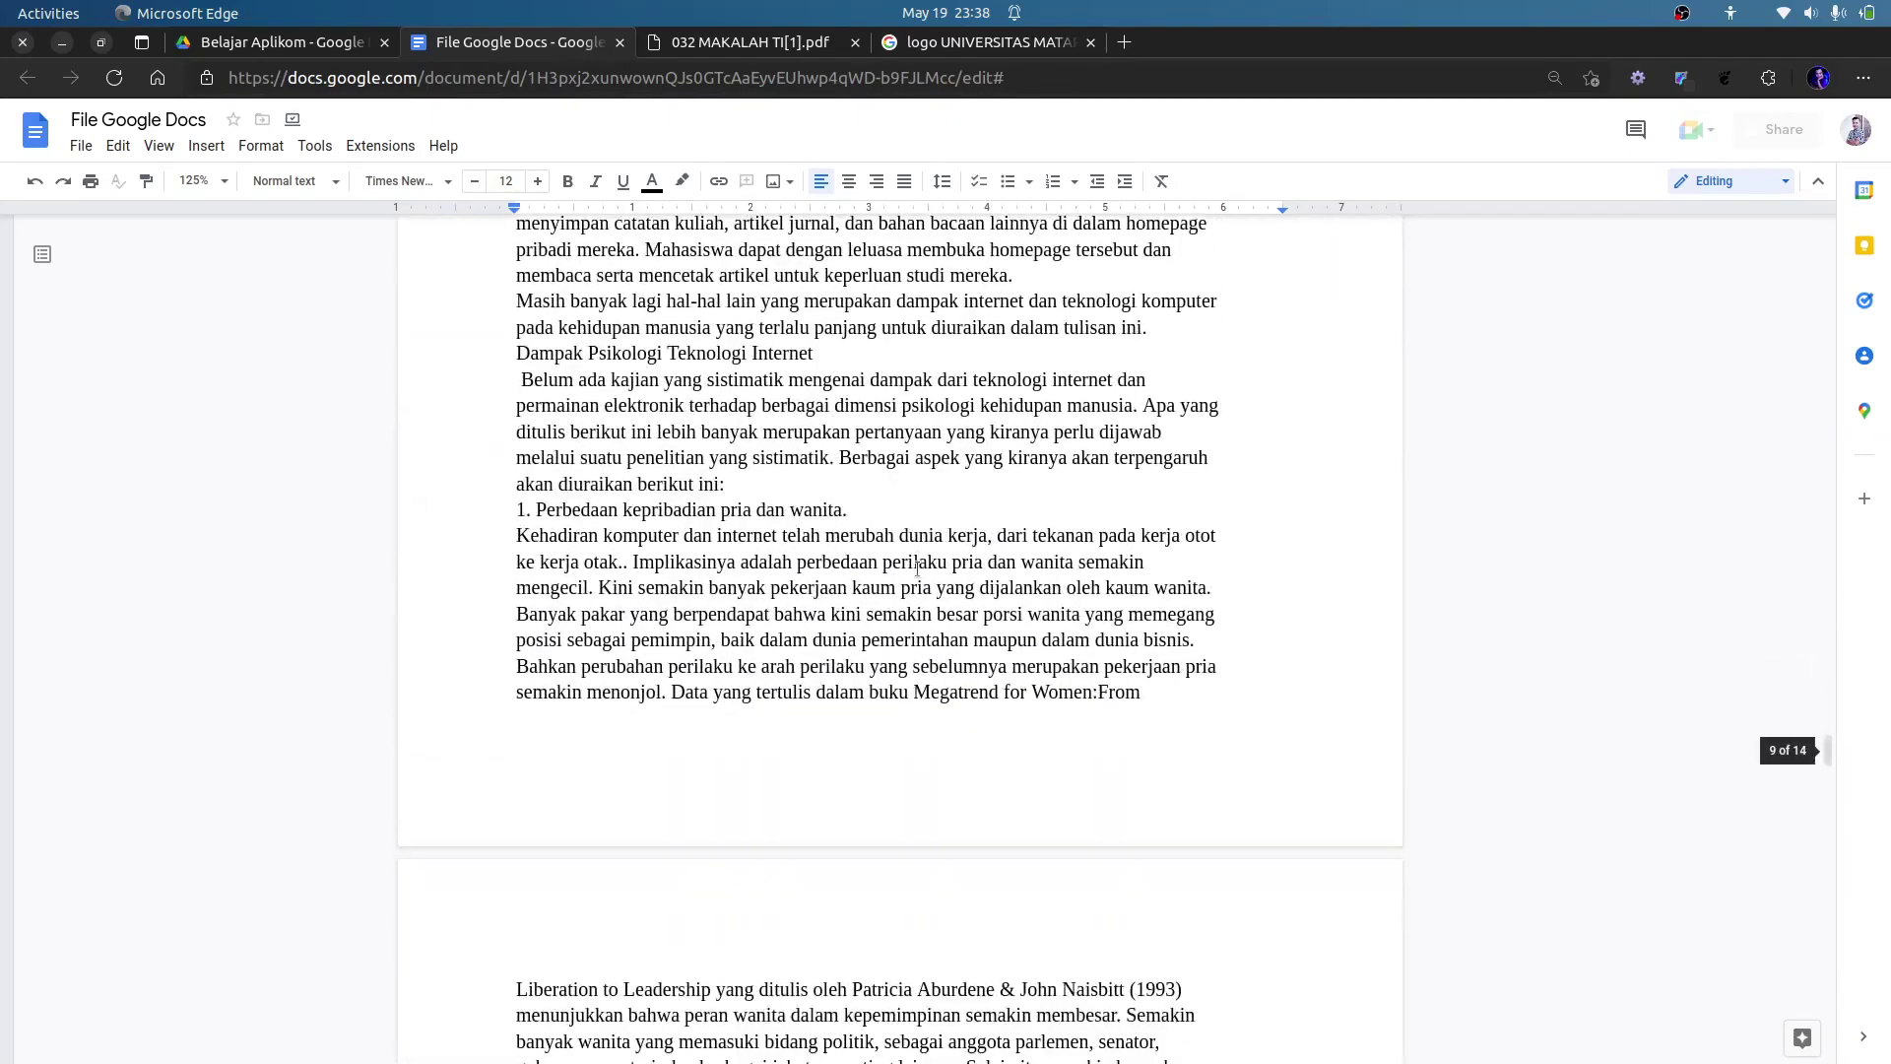
scroll(918, 562, "down", 20)
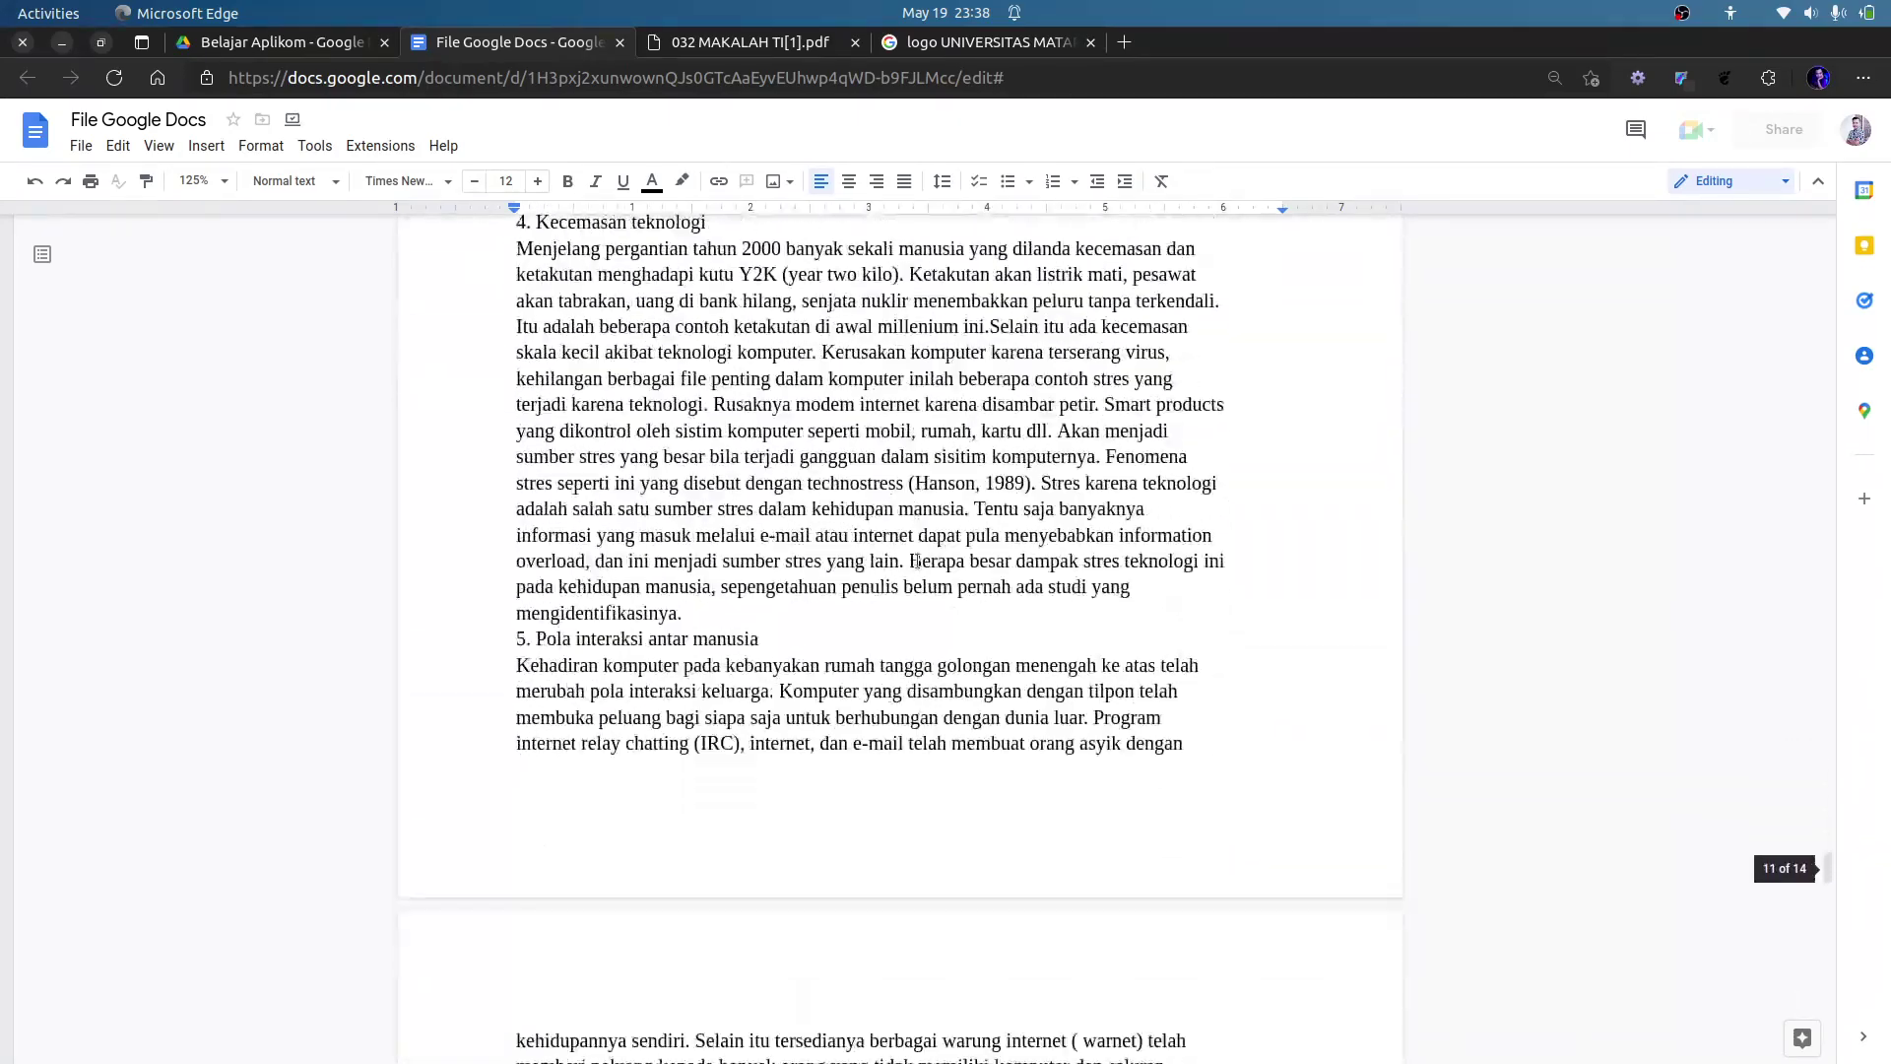
scroll(918, 562, "down", 15)
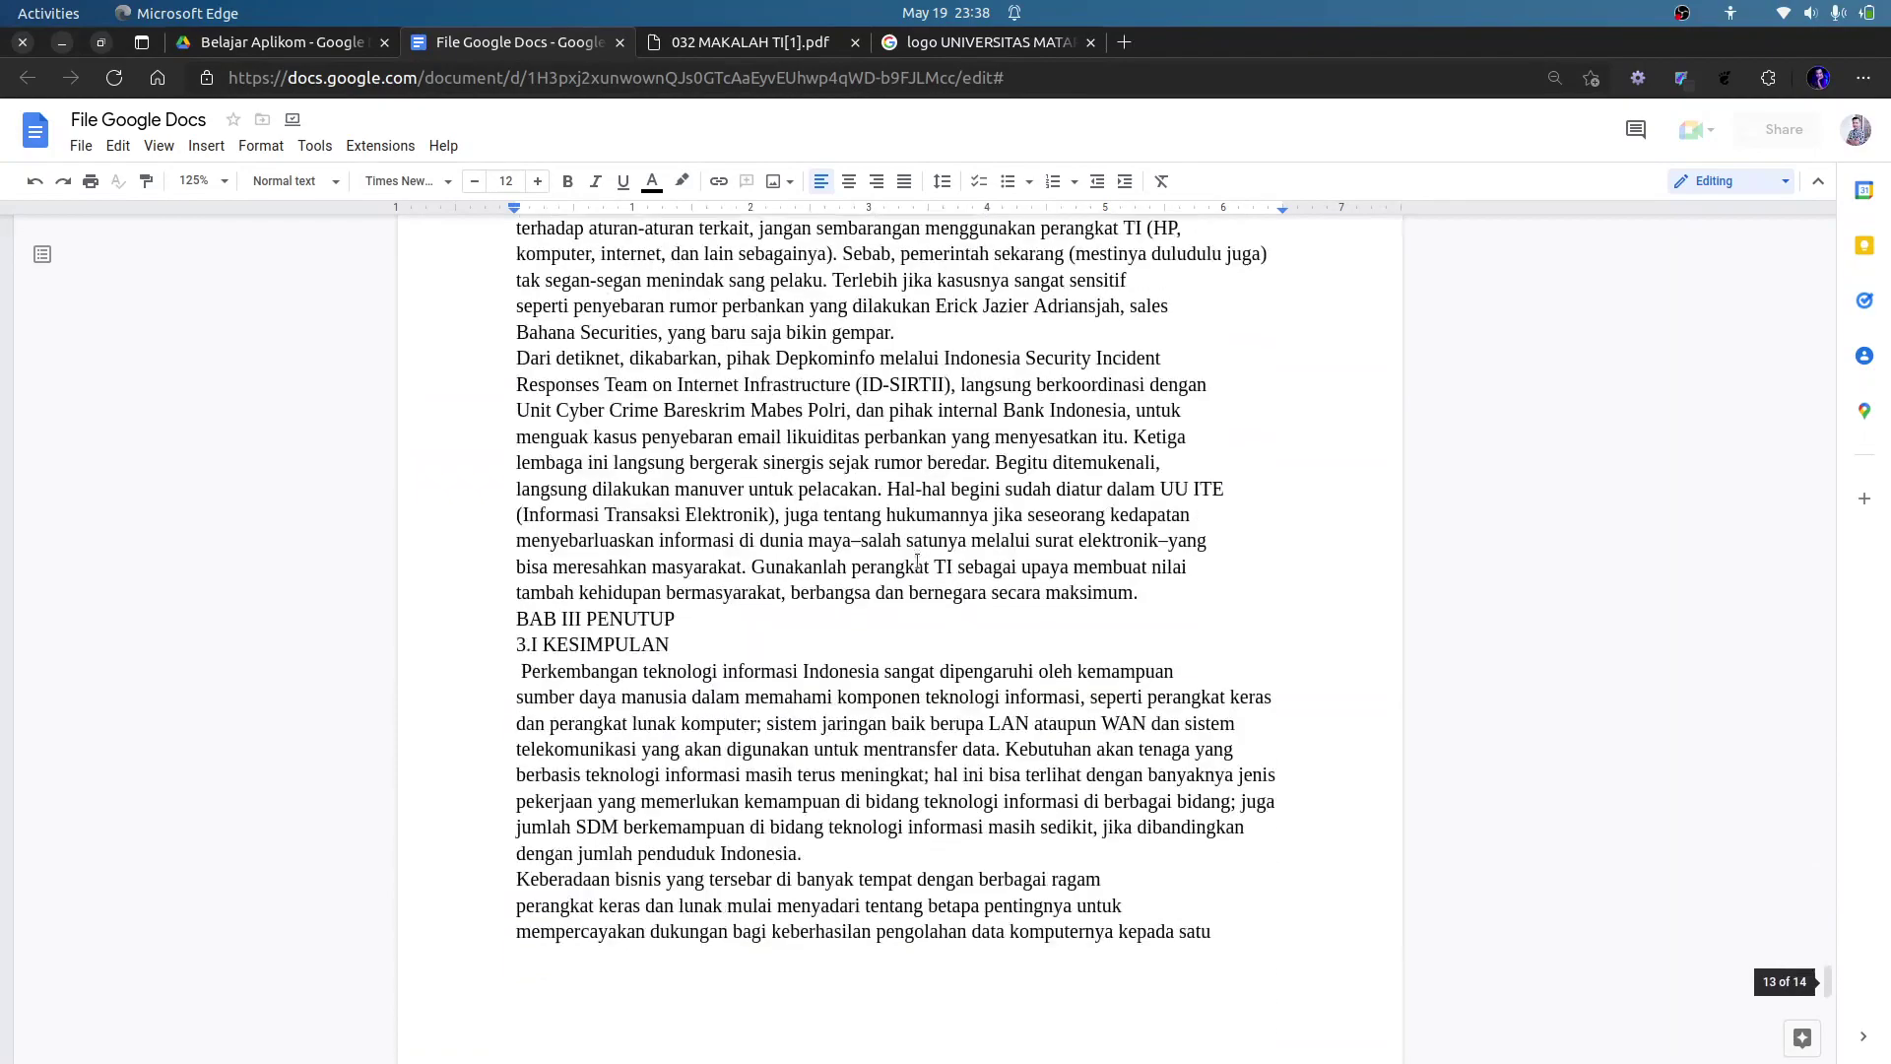
scroll(683, 485, "up", 5)
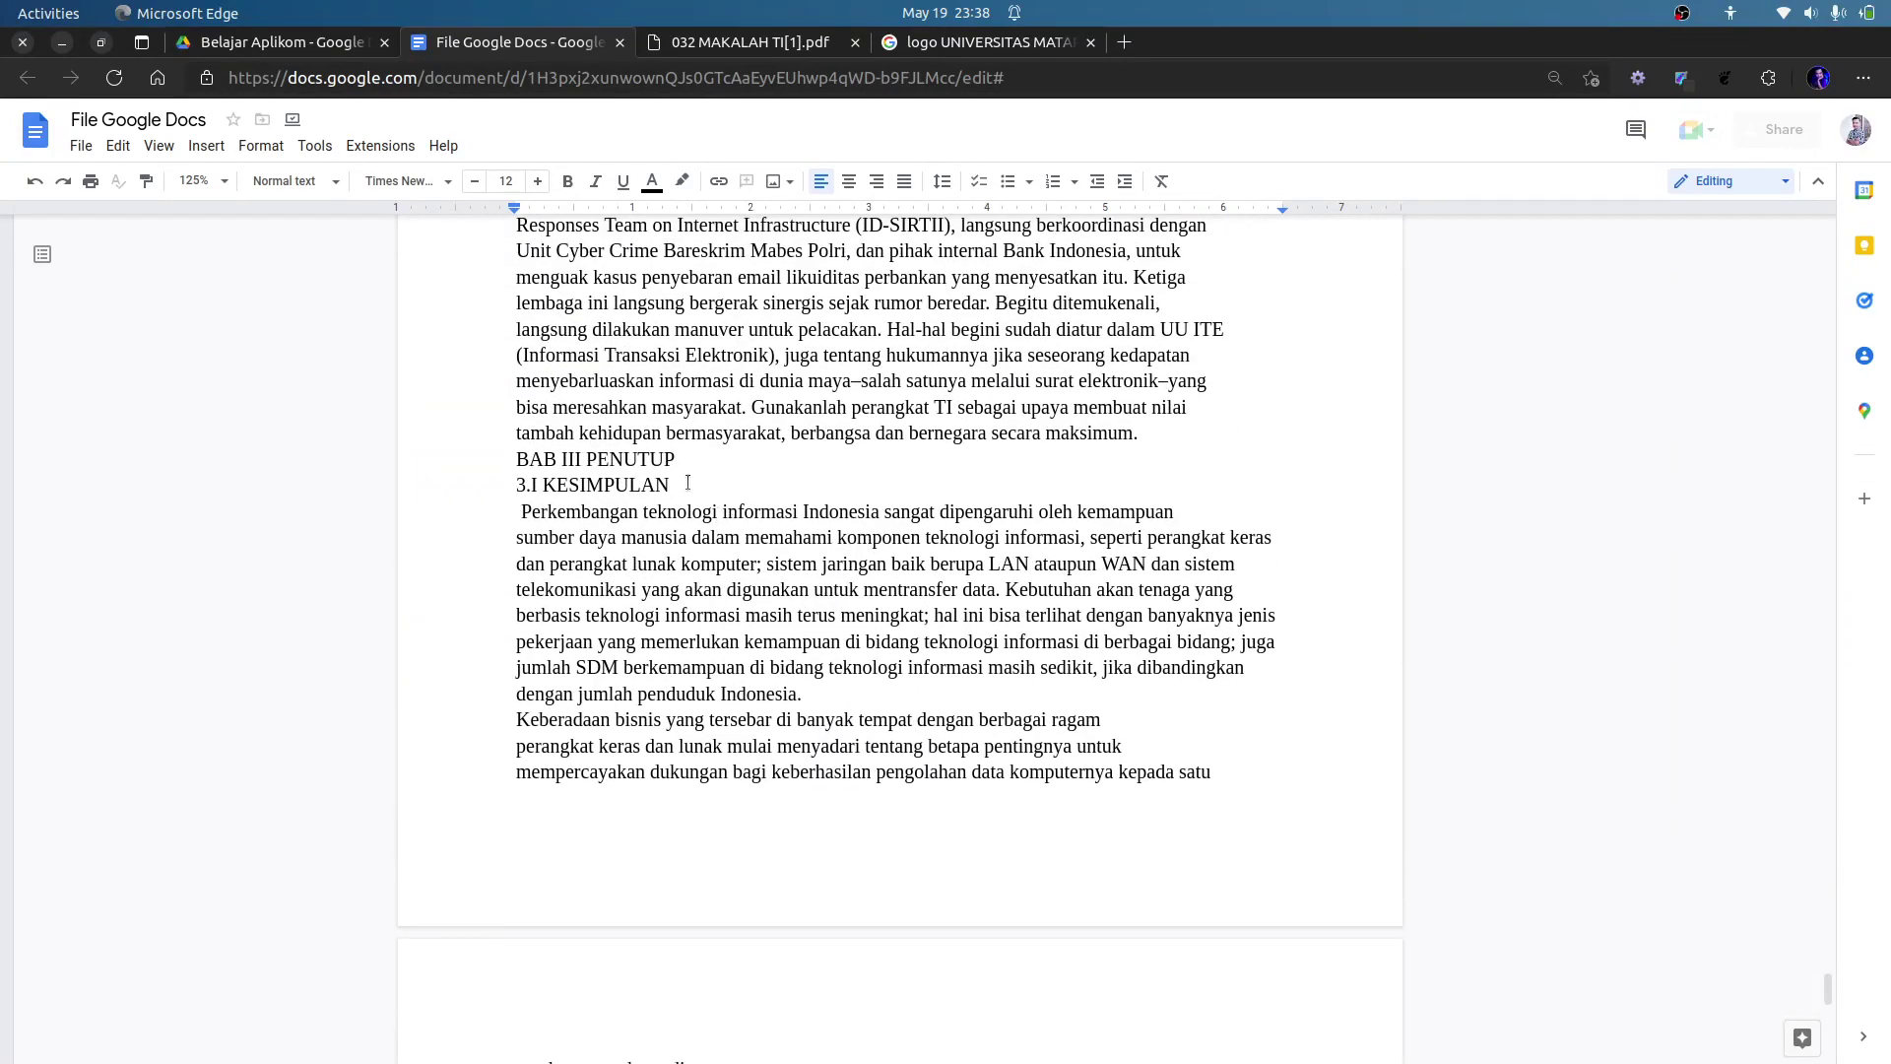
left_click(589, 459)
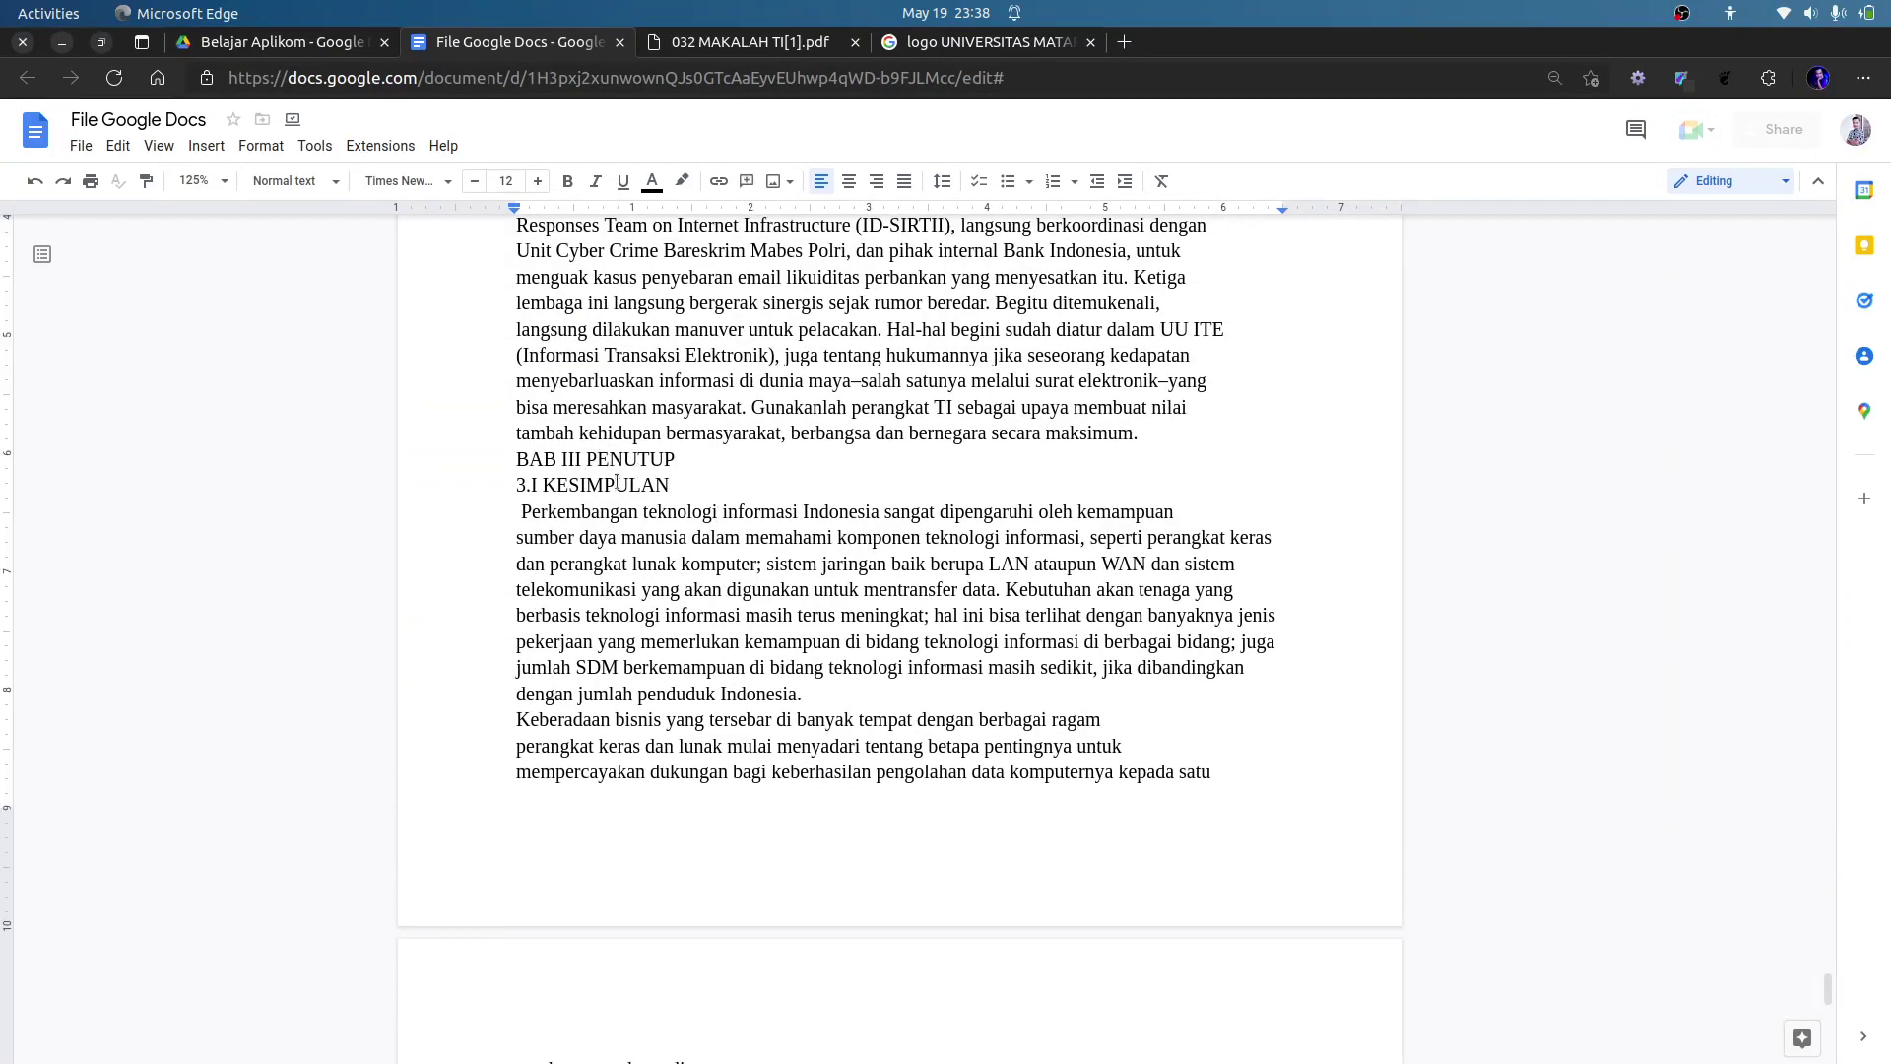
key("Return")
key("Up")
key("Return")
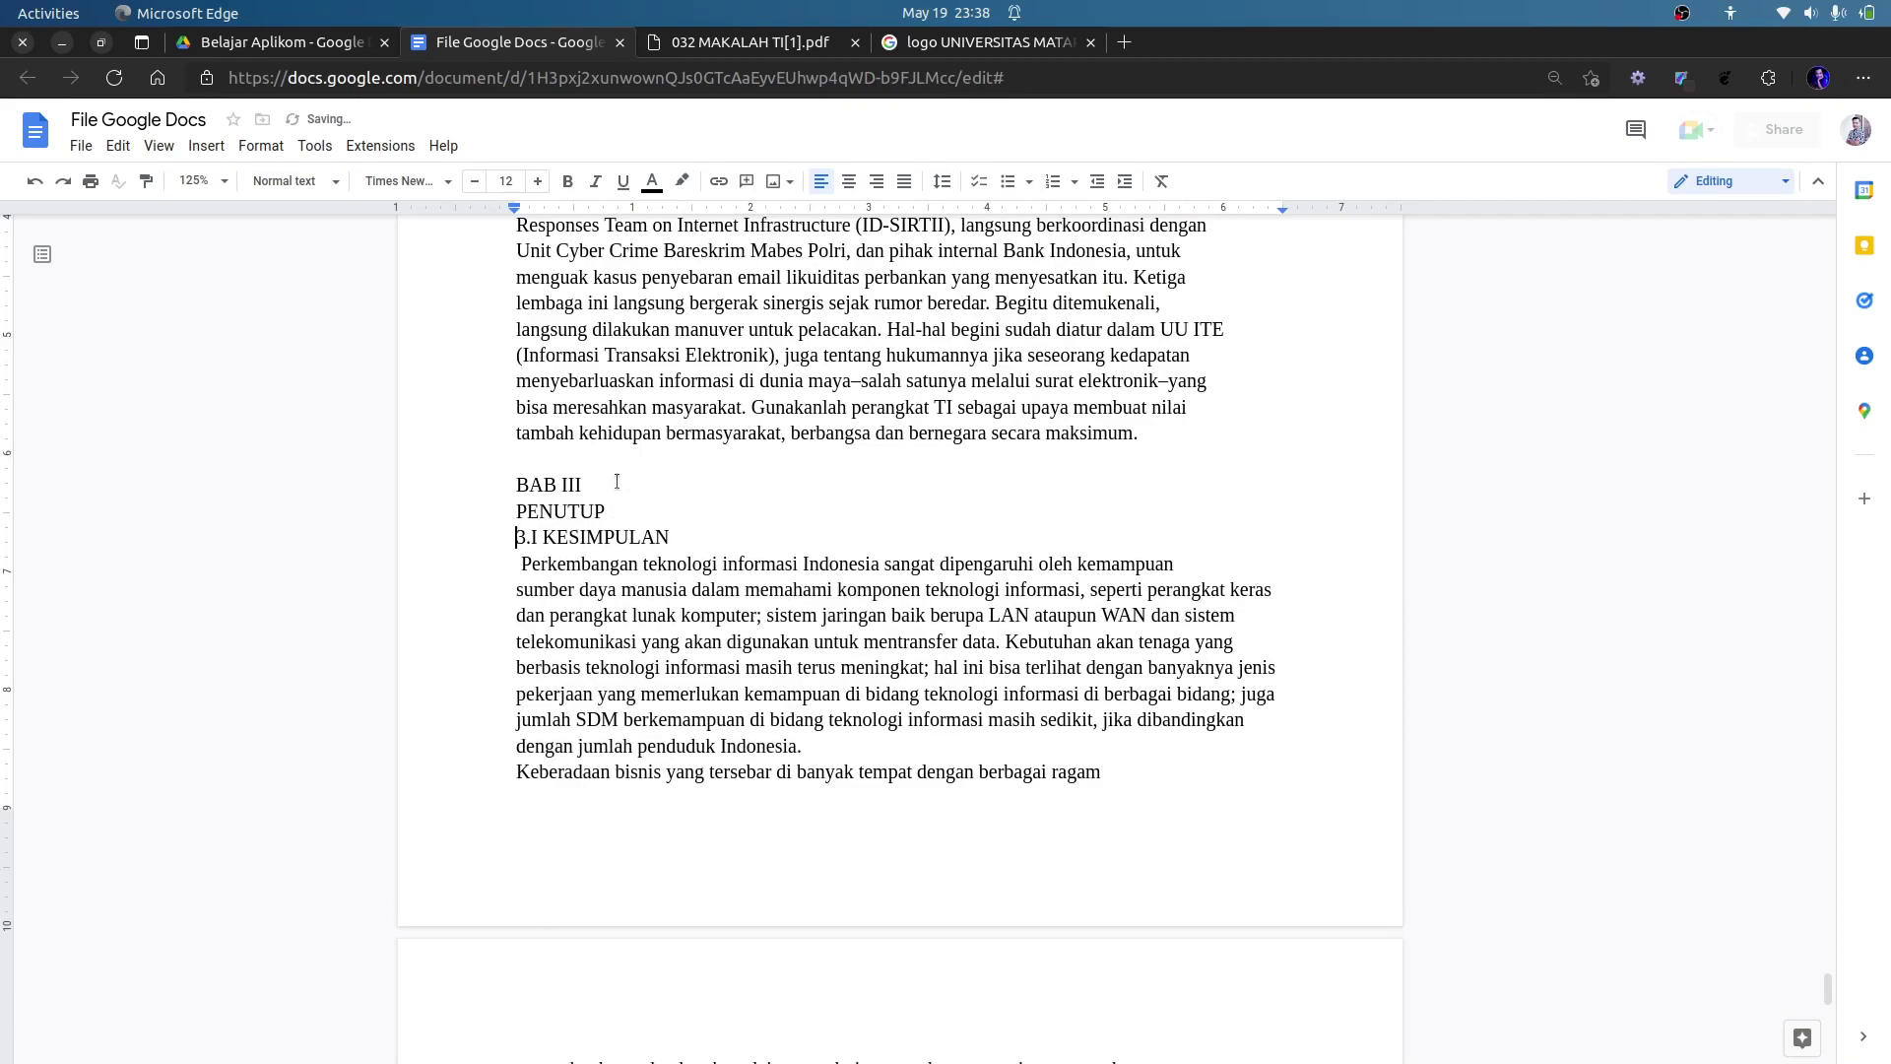
Apply the Heading 1 style to the two-line BAB III PENUTUP title.
key("shift+Down")
key("shift+End")
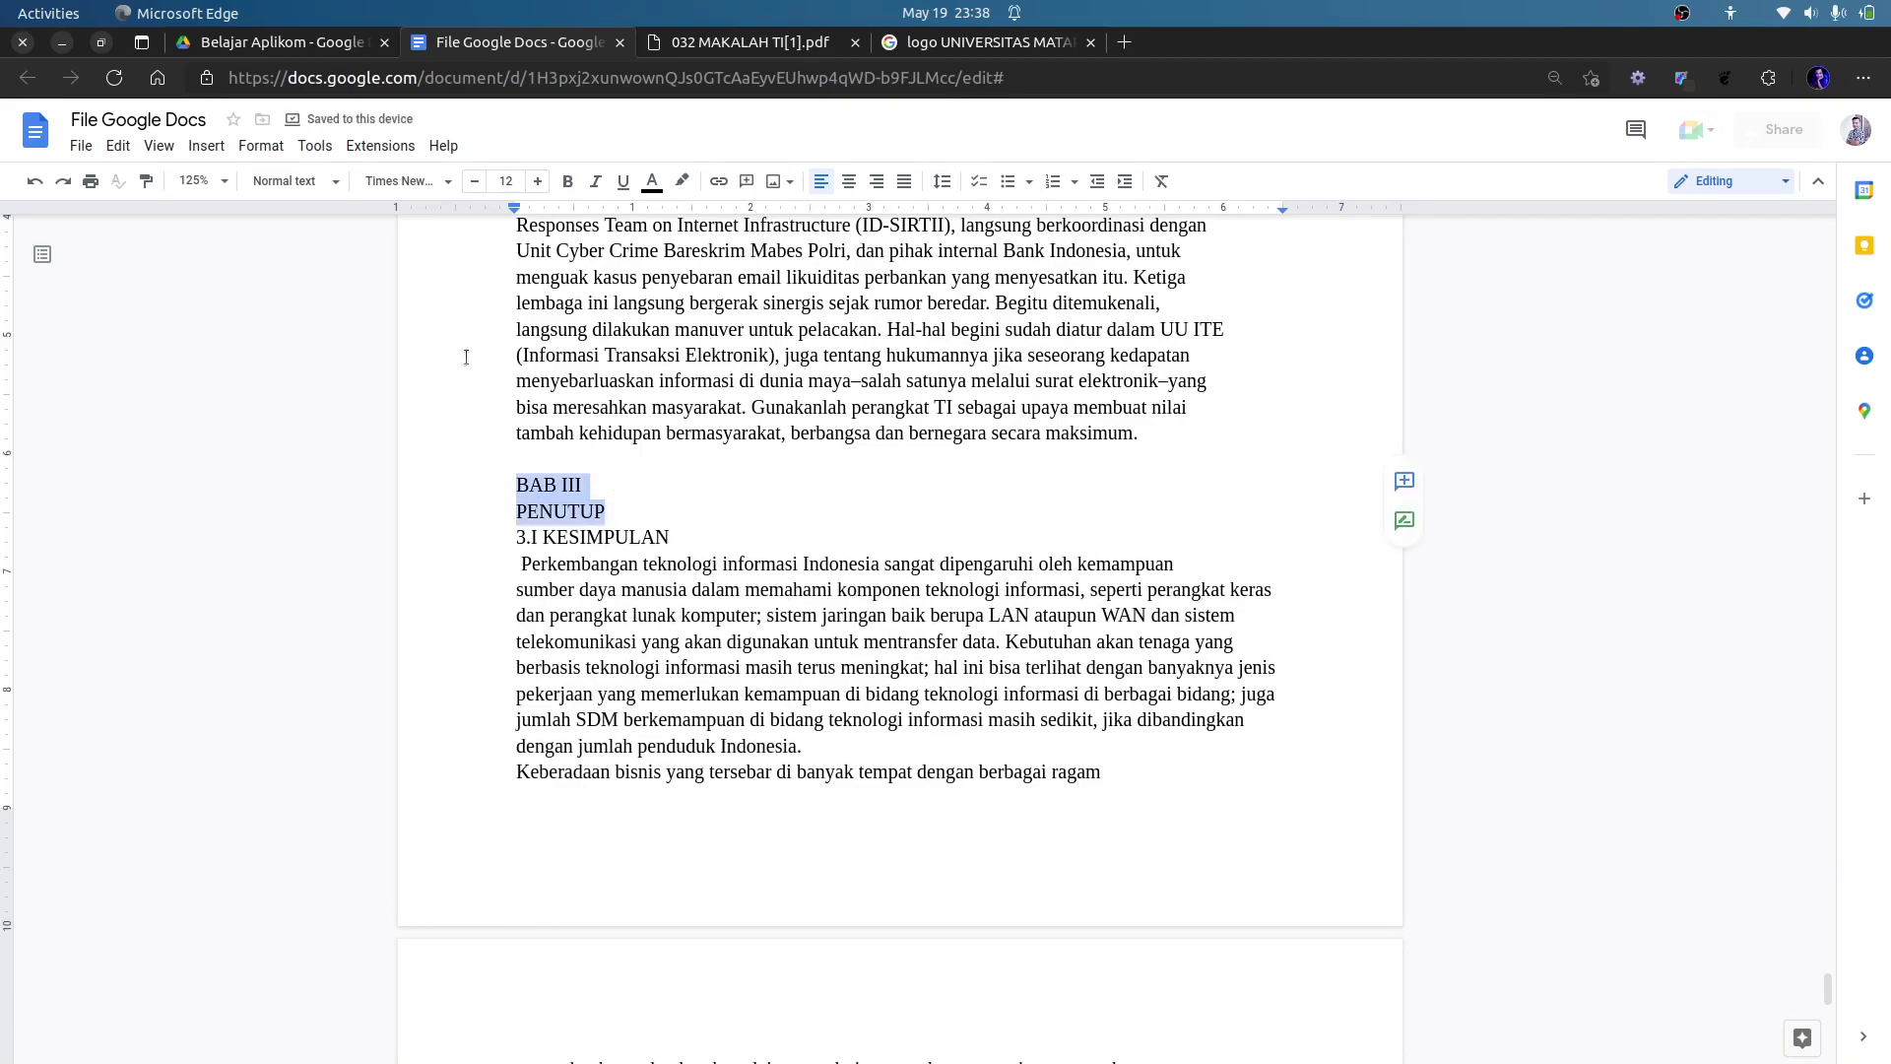
left_click(293, 180)
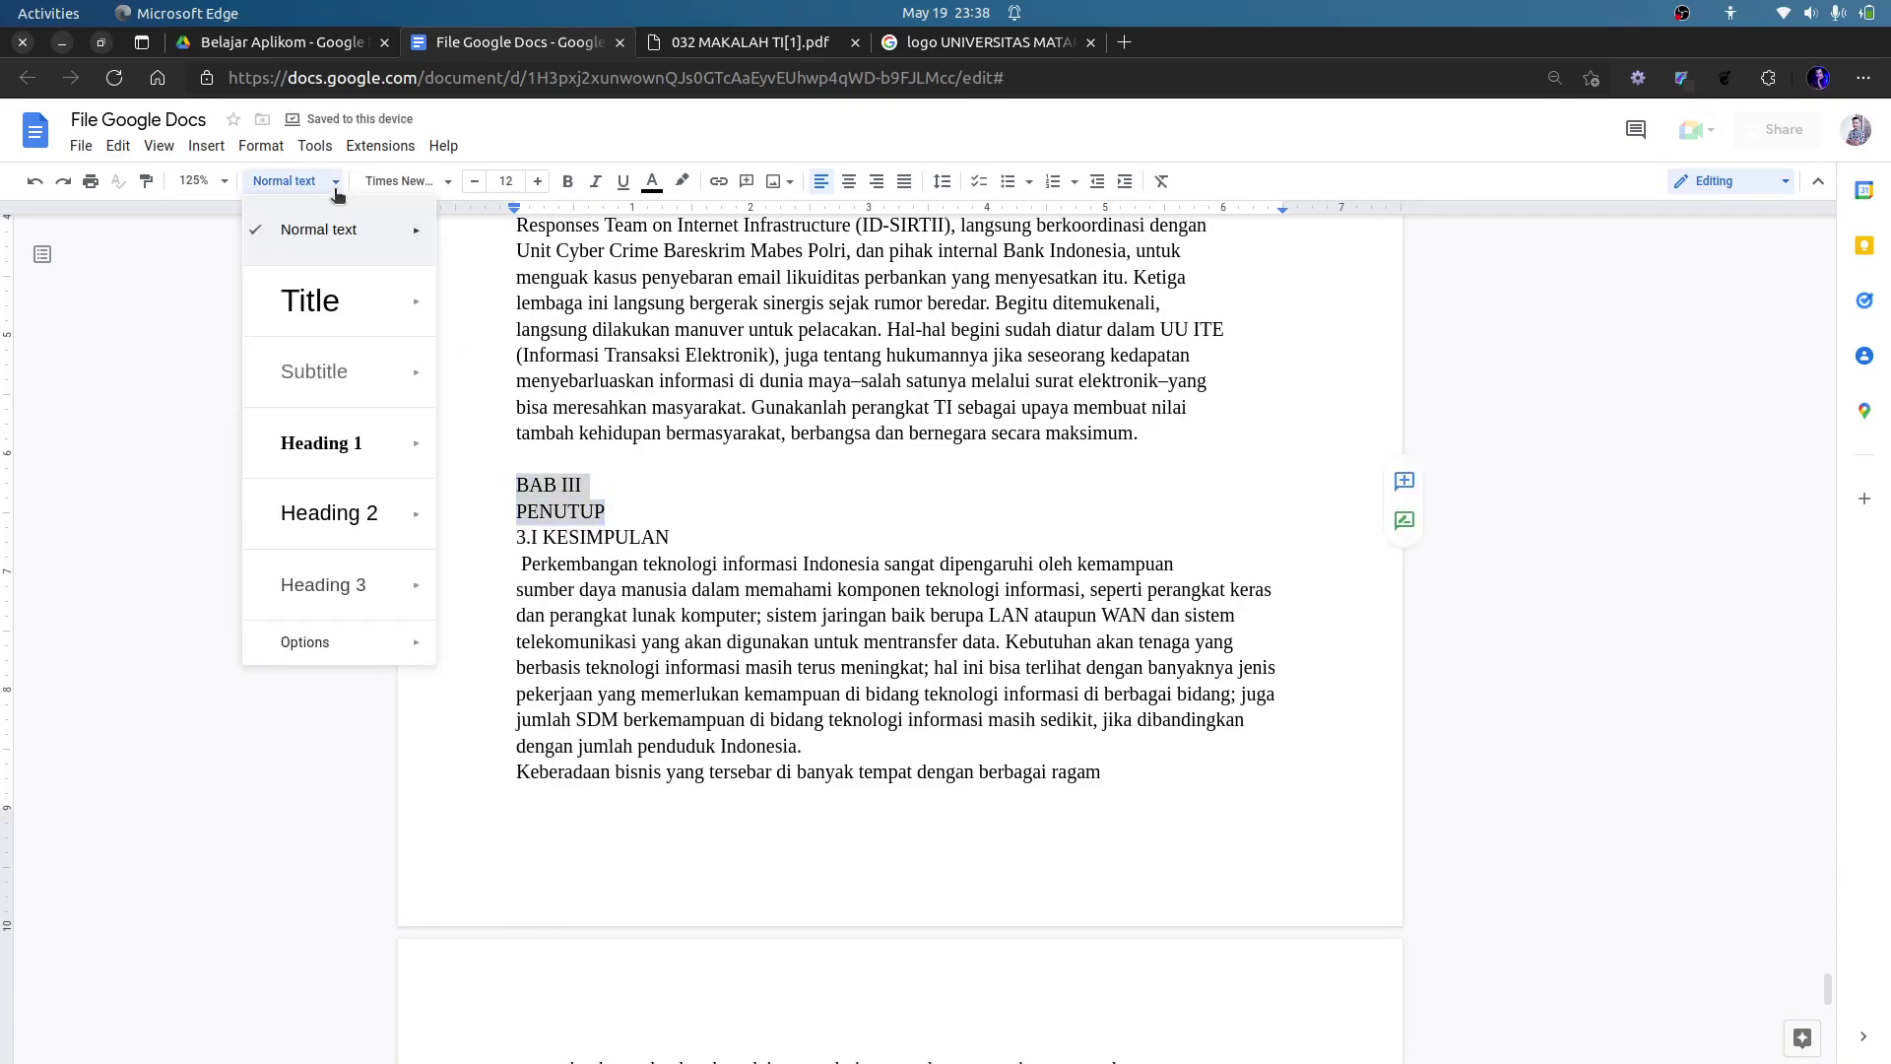
left_click(347, 463)
left_click(1028, 513)
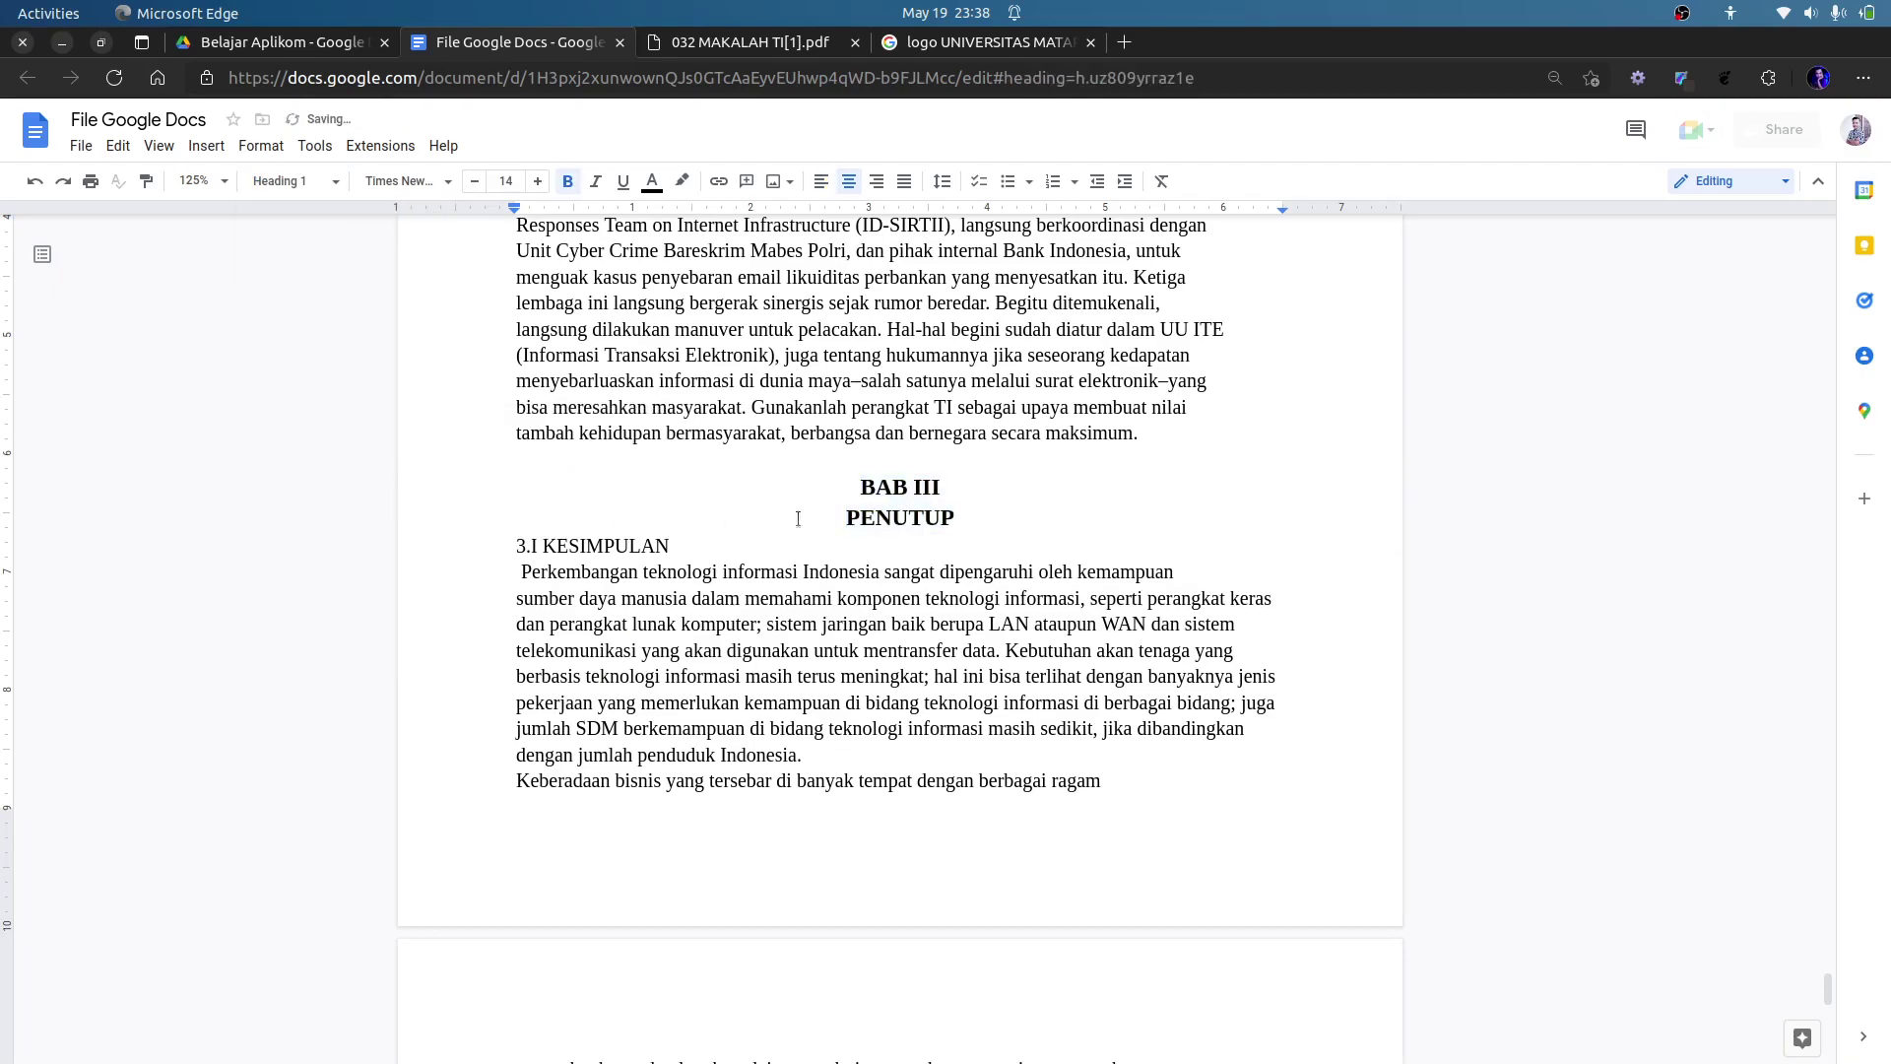
scroll(769, 529, "up", 5)
left_click_drag(1828, 965, 1827, 225)
scroll(919, 576, "down", 4)
scroll(919, 577, "down", 6)
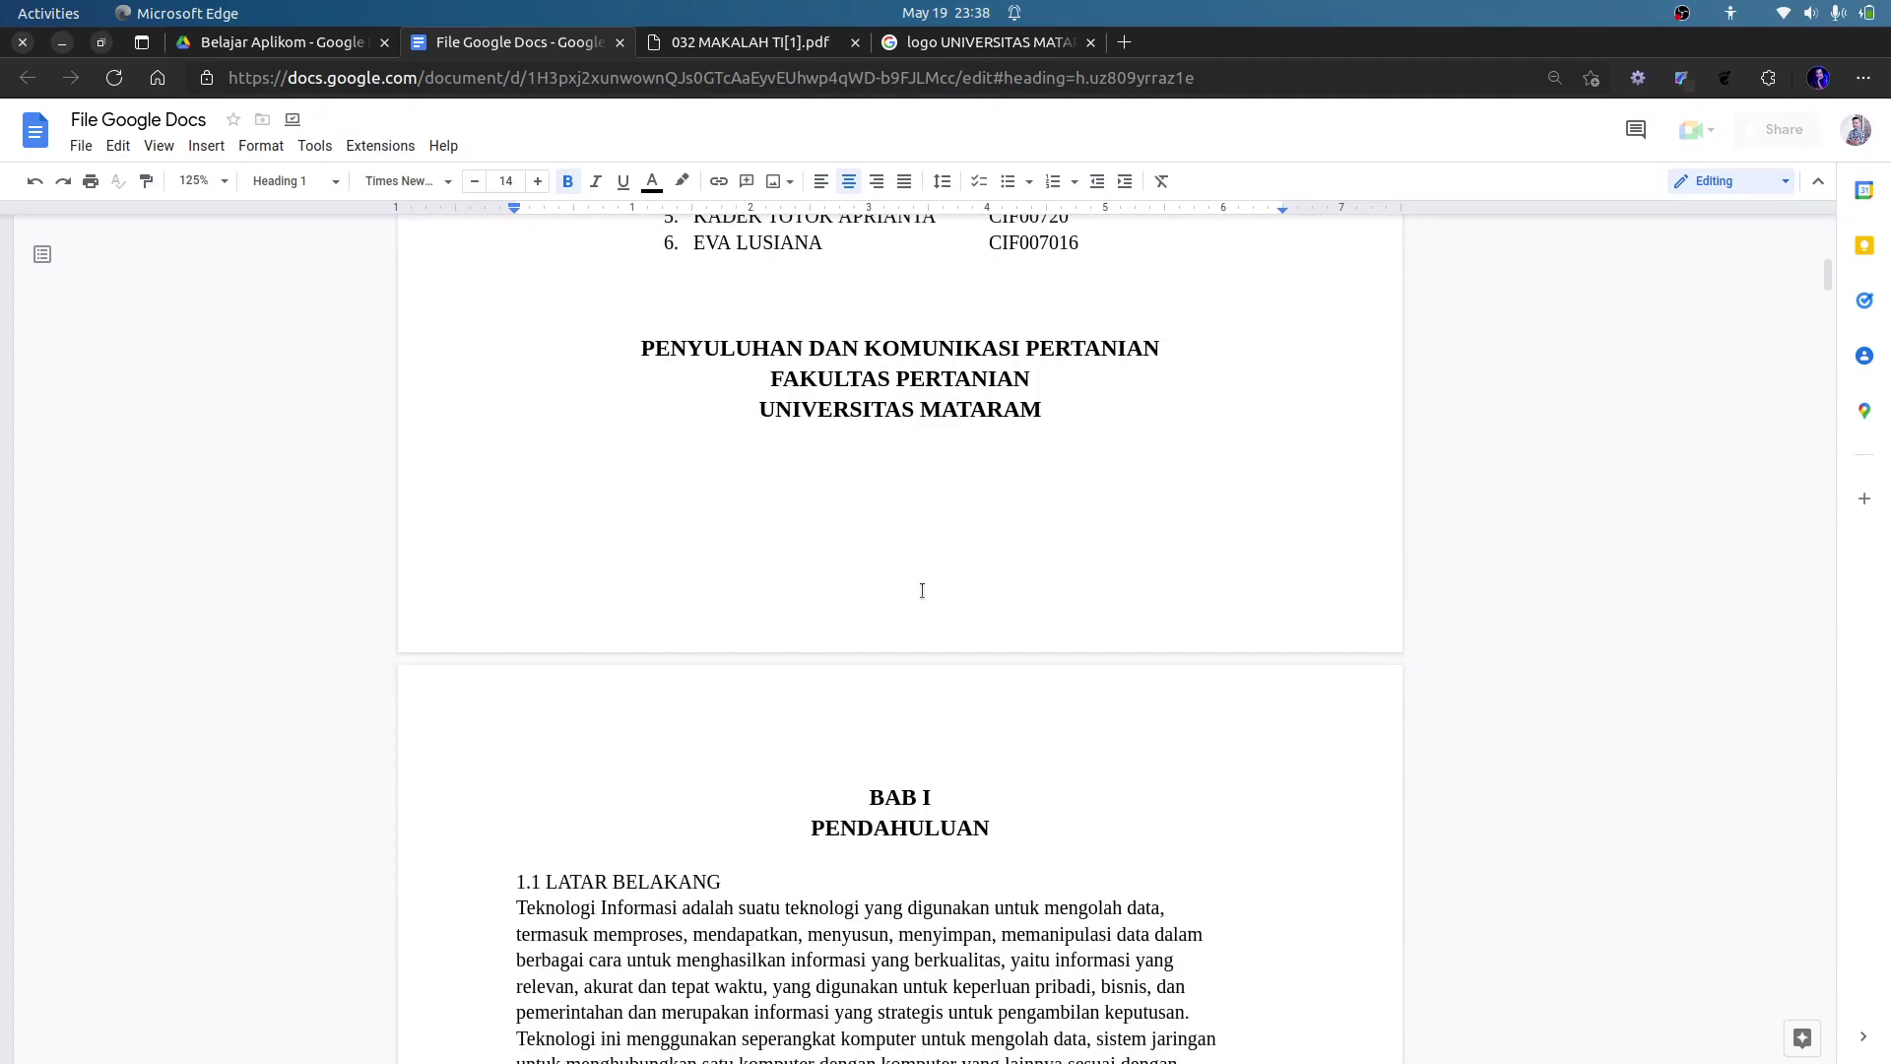
left_click_drag(729, 671, 557, 668)
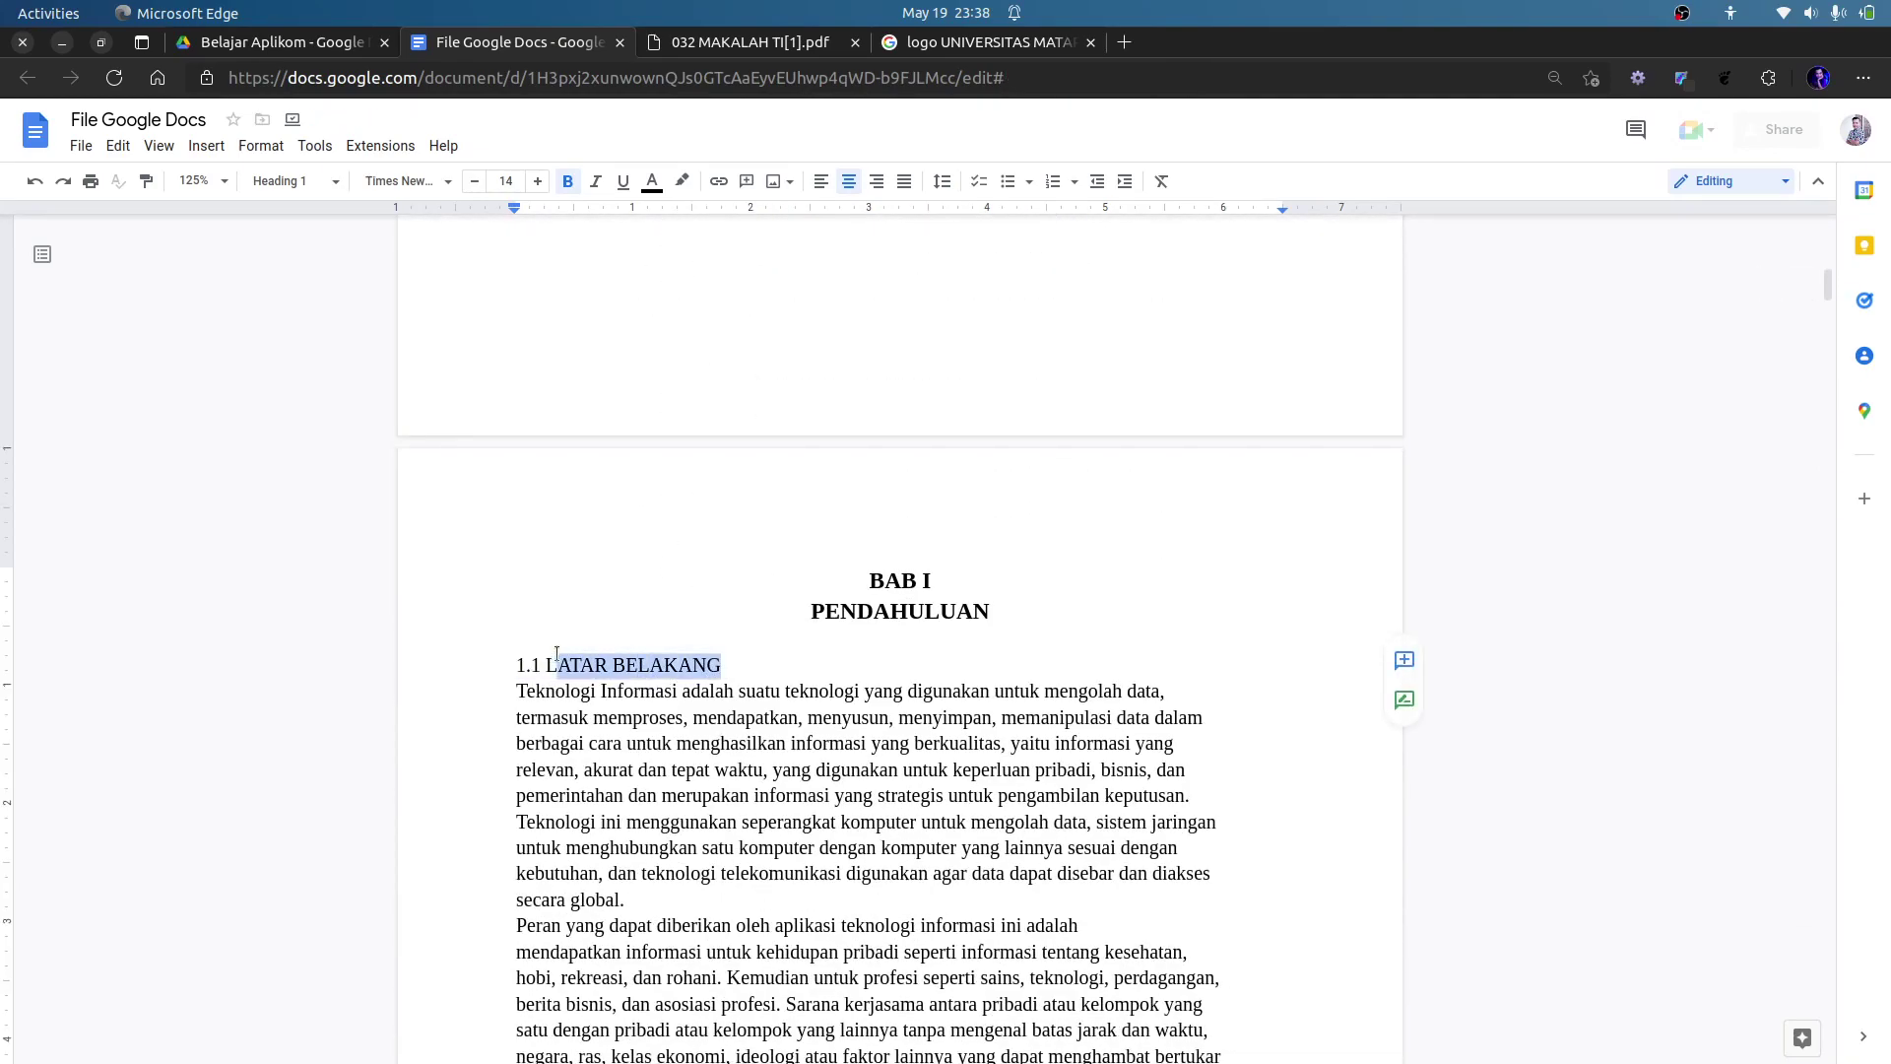
left_click(556, 669)
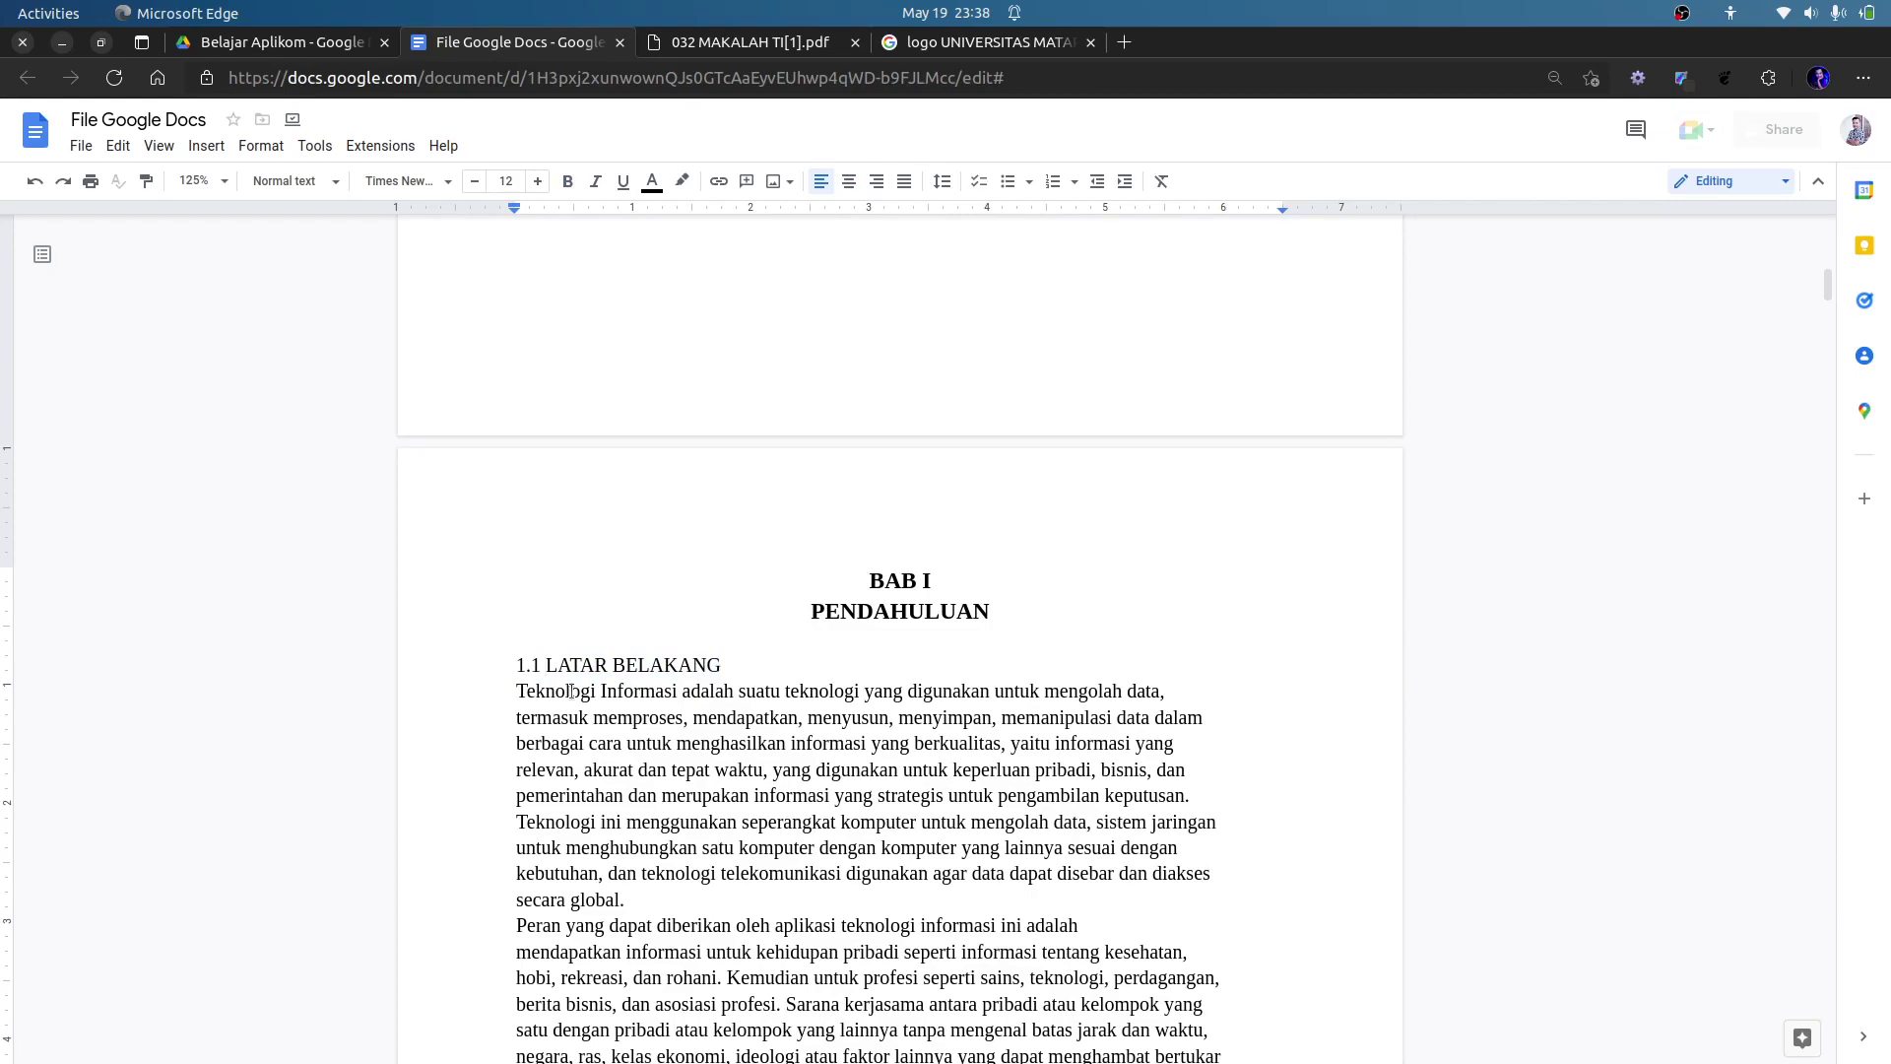
Insert three blank lines below UNIVERSITAS MATARAM at the end of the cover page.
scroll(768, 613, "up", 5)
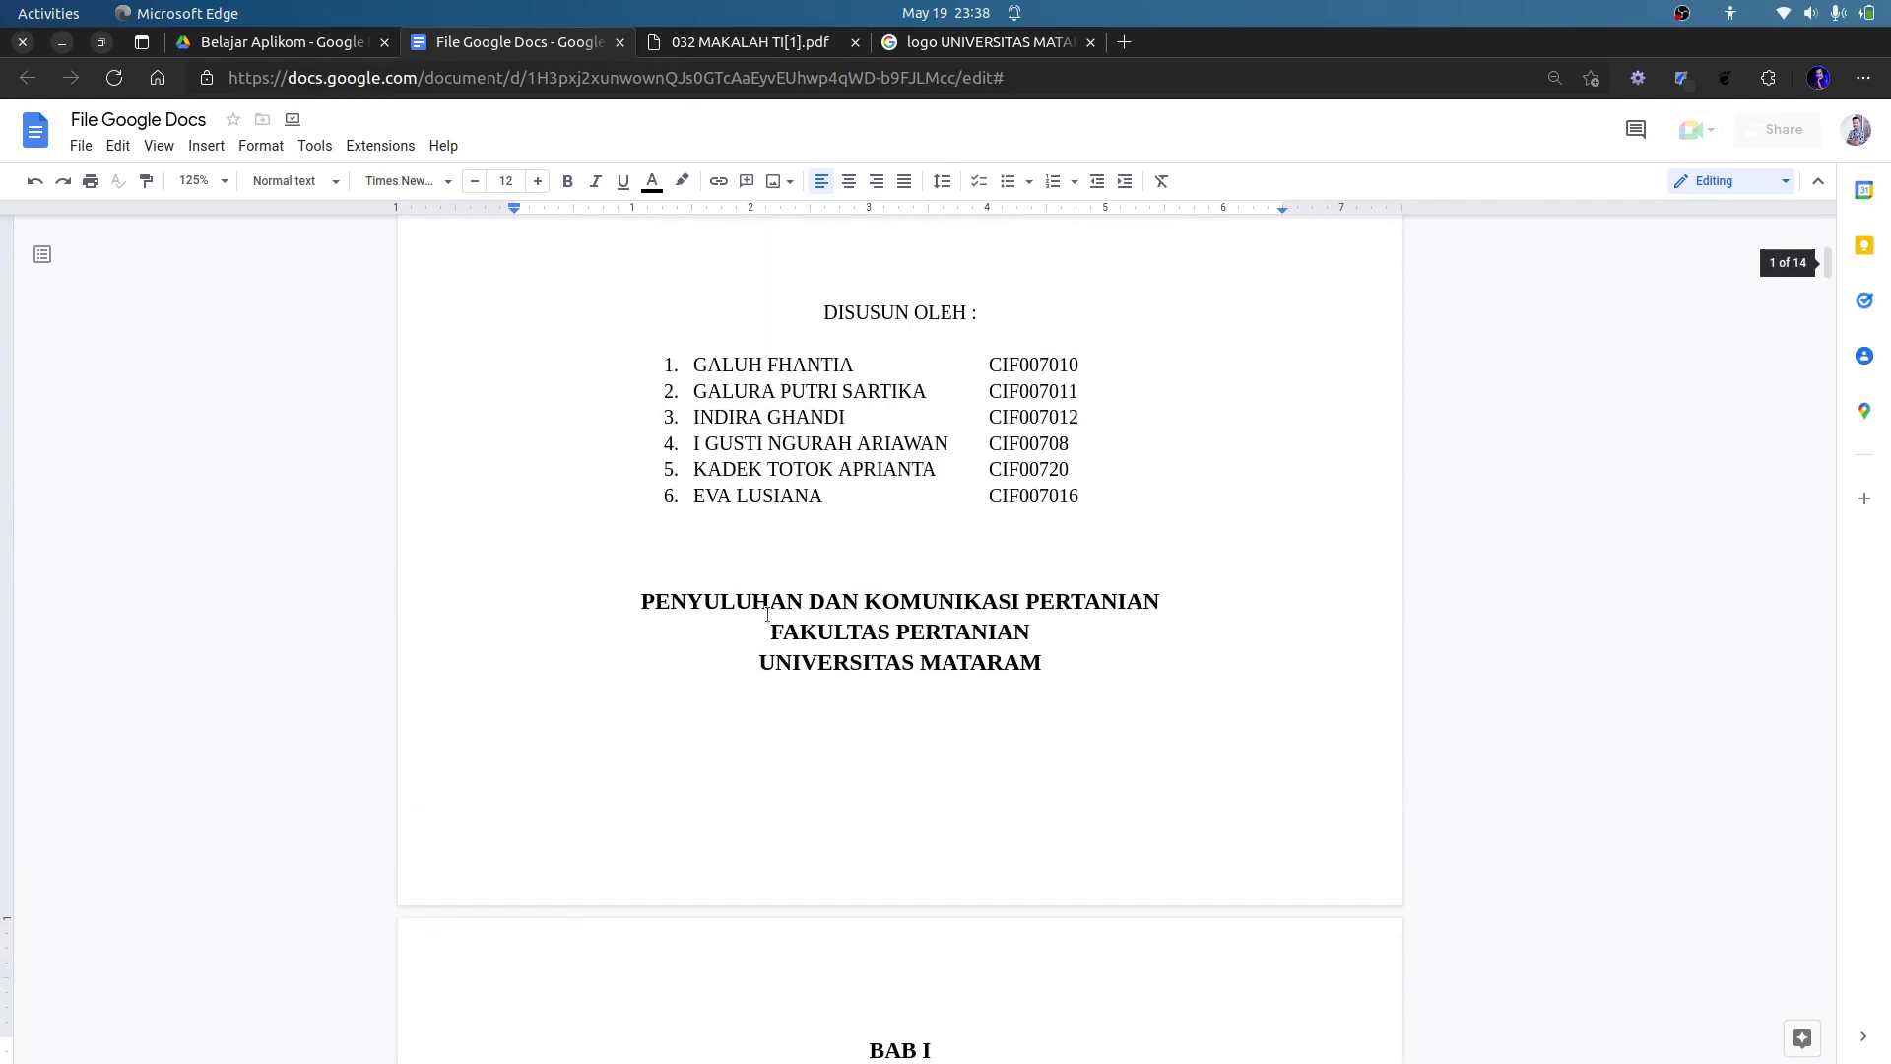
scroll(843, 602, "down", 3)
left_click(1074, 460)
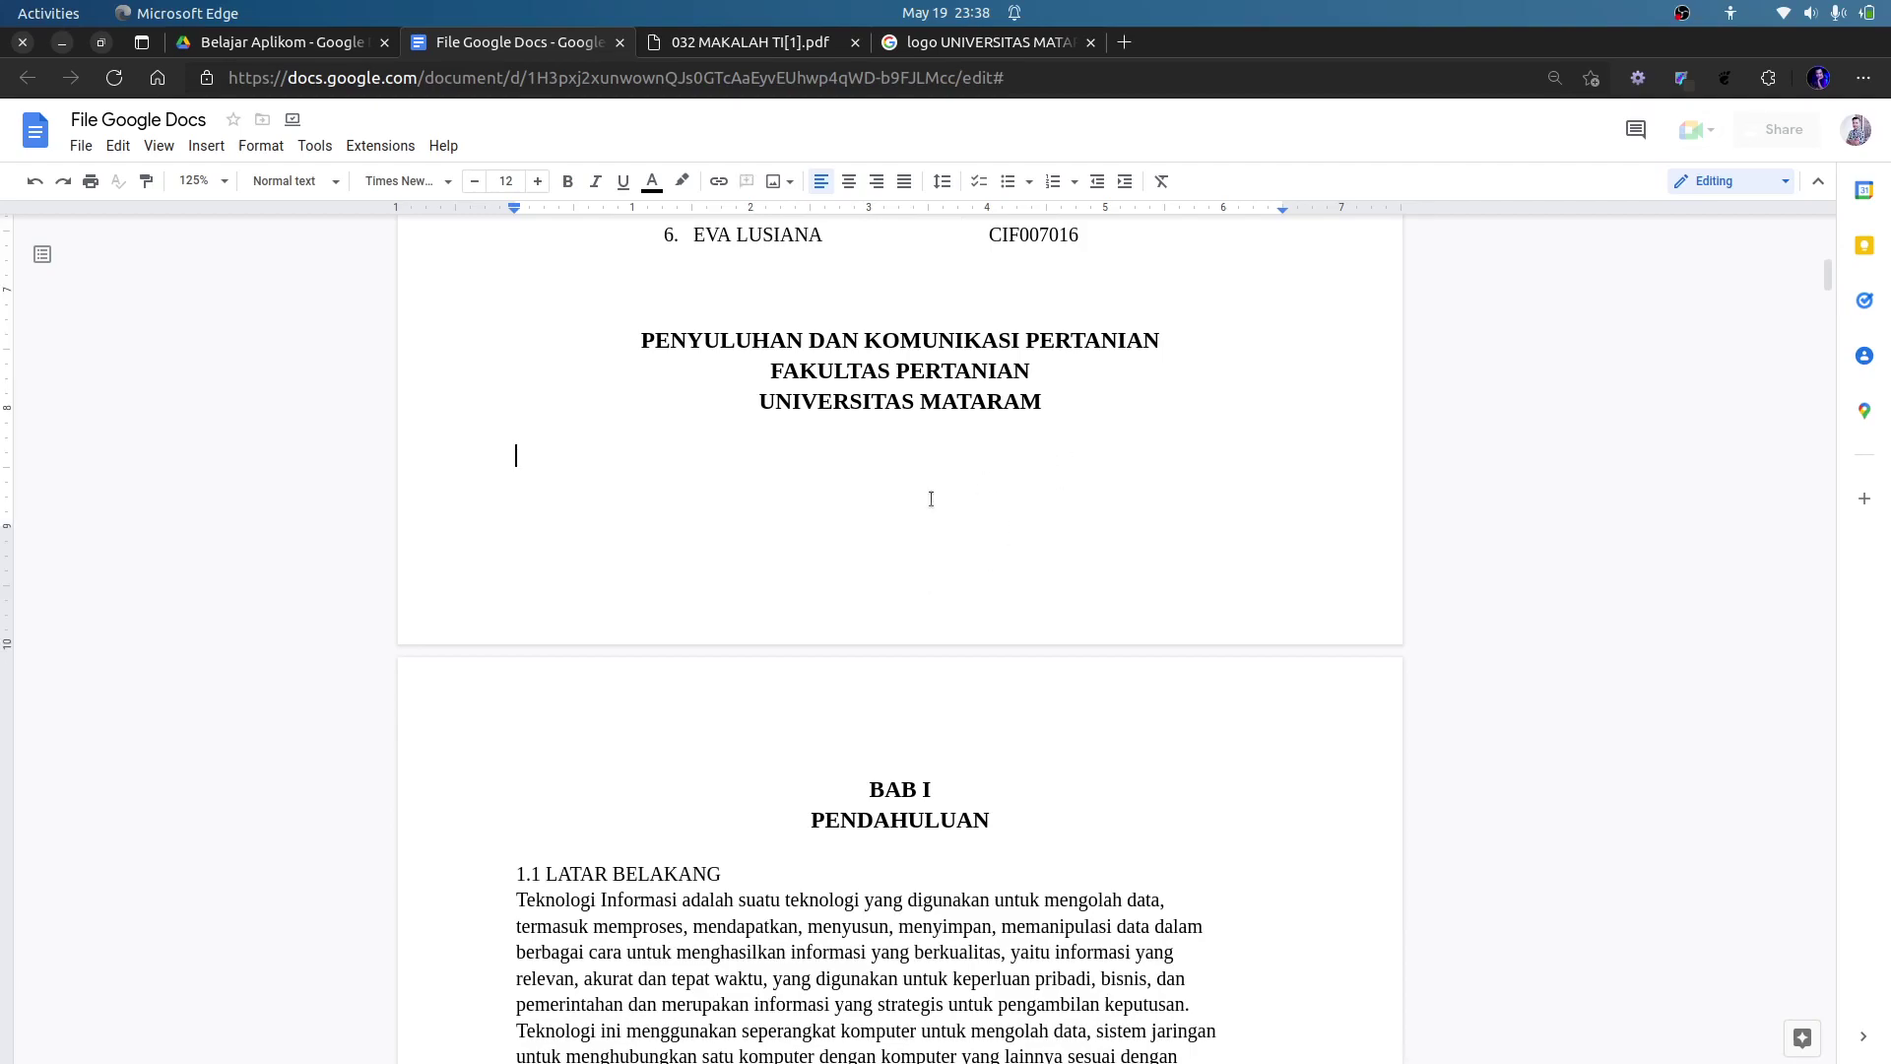
scroll(771, 479, "up", 8)
scroll(848, 552, "down", 6)
key("Return")
key("Return")
key("Return")
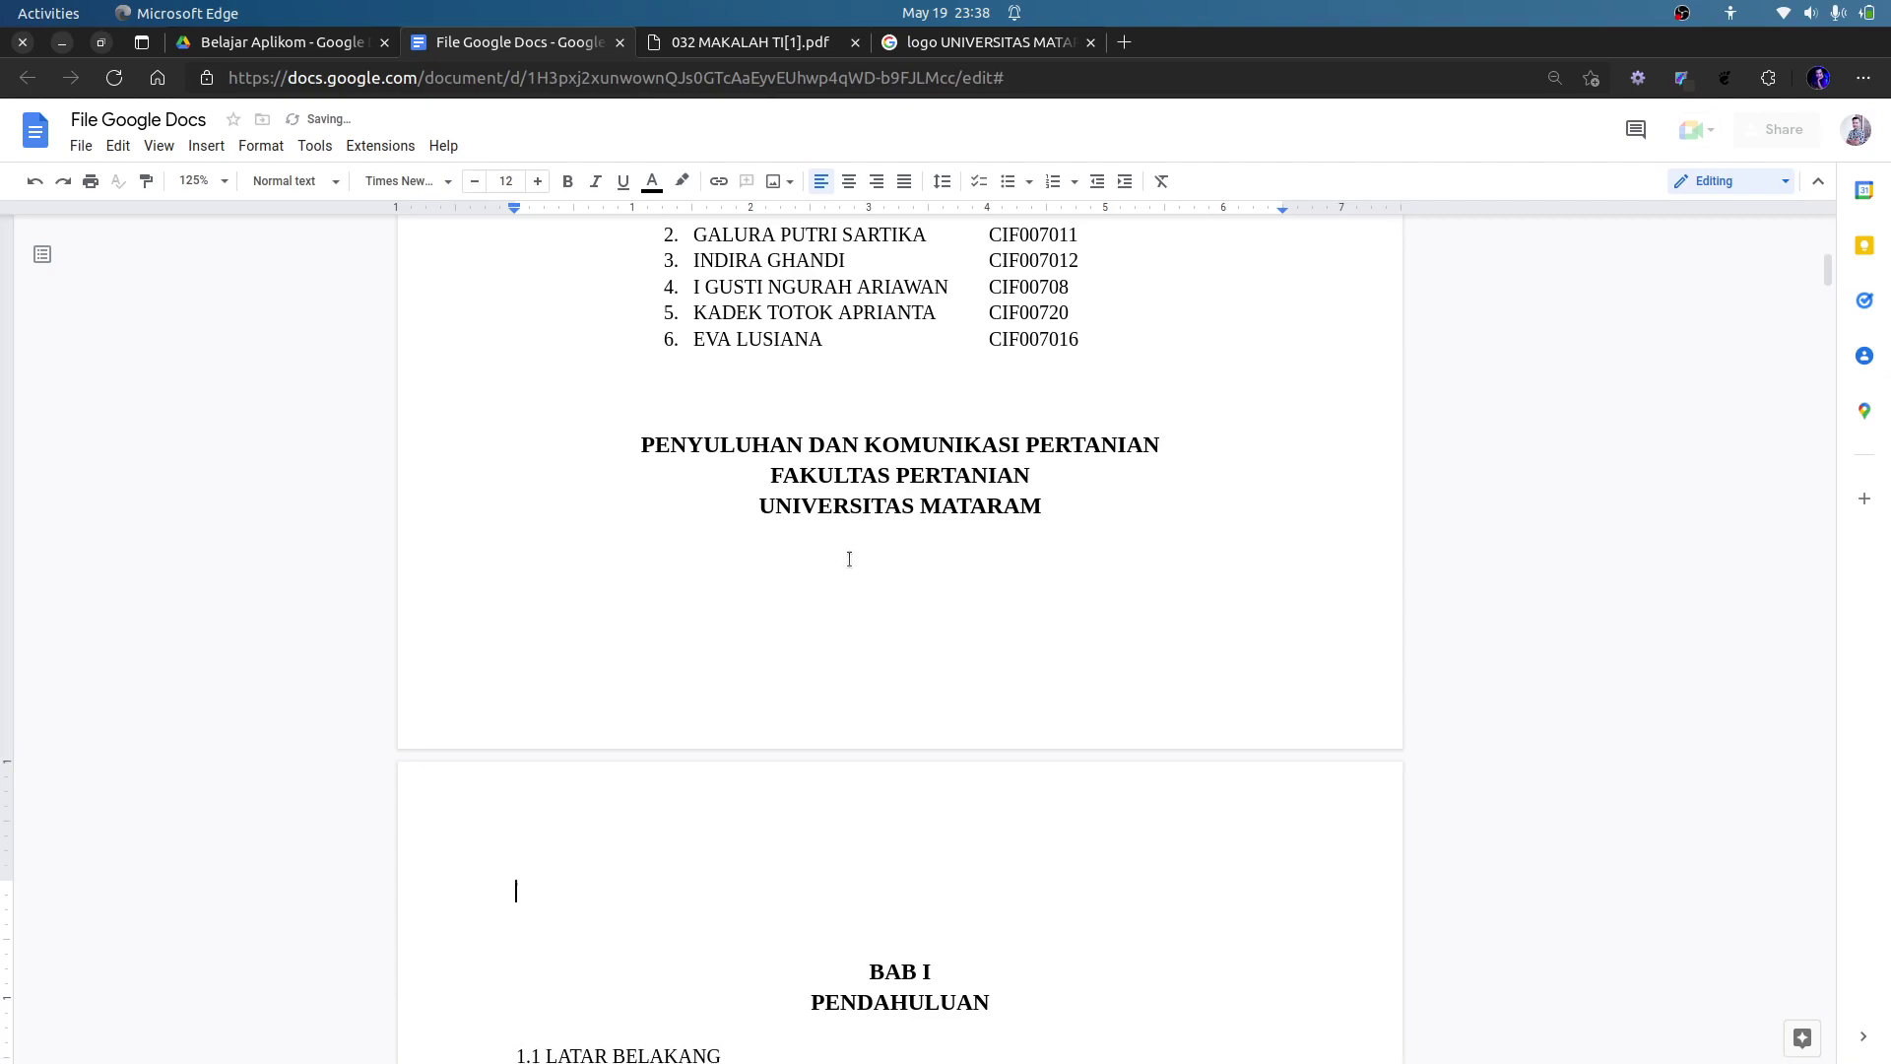
Add the lines KATA PENGANTAR and DAFTAR ISI above the BAB I title, separated by blank lines.
type("KATA PENGANTAR")
key("Return")
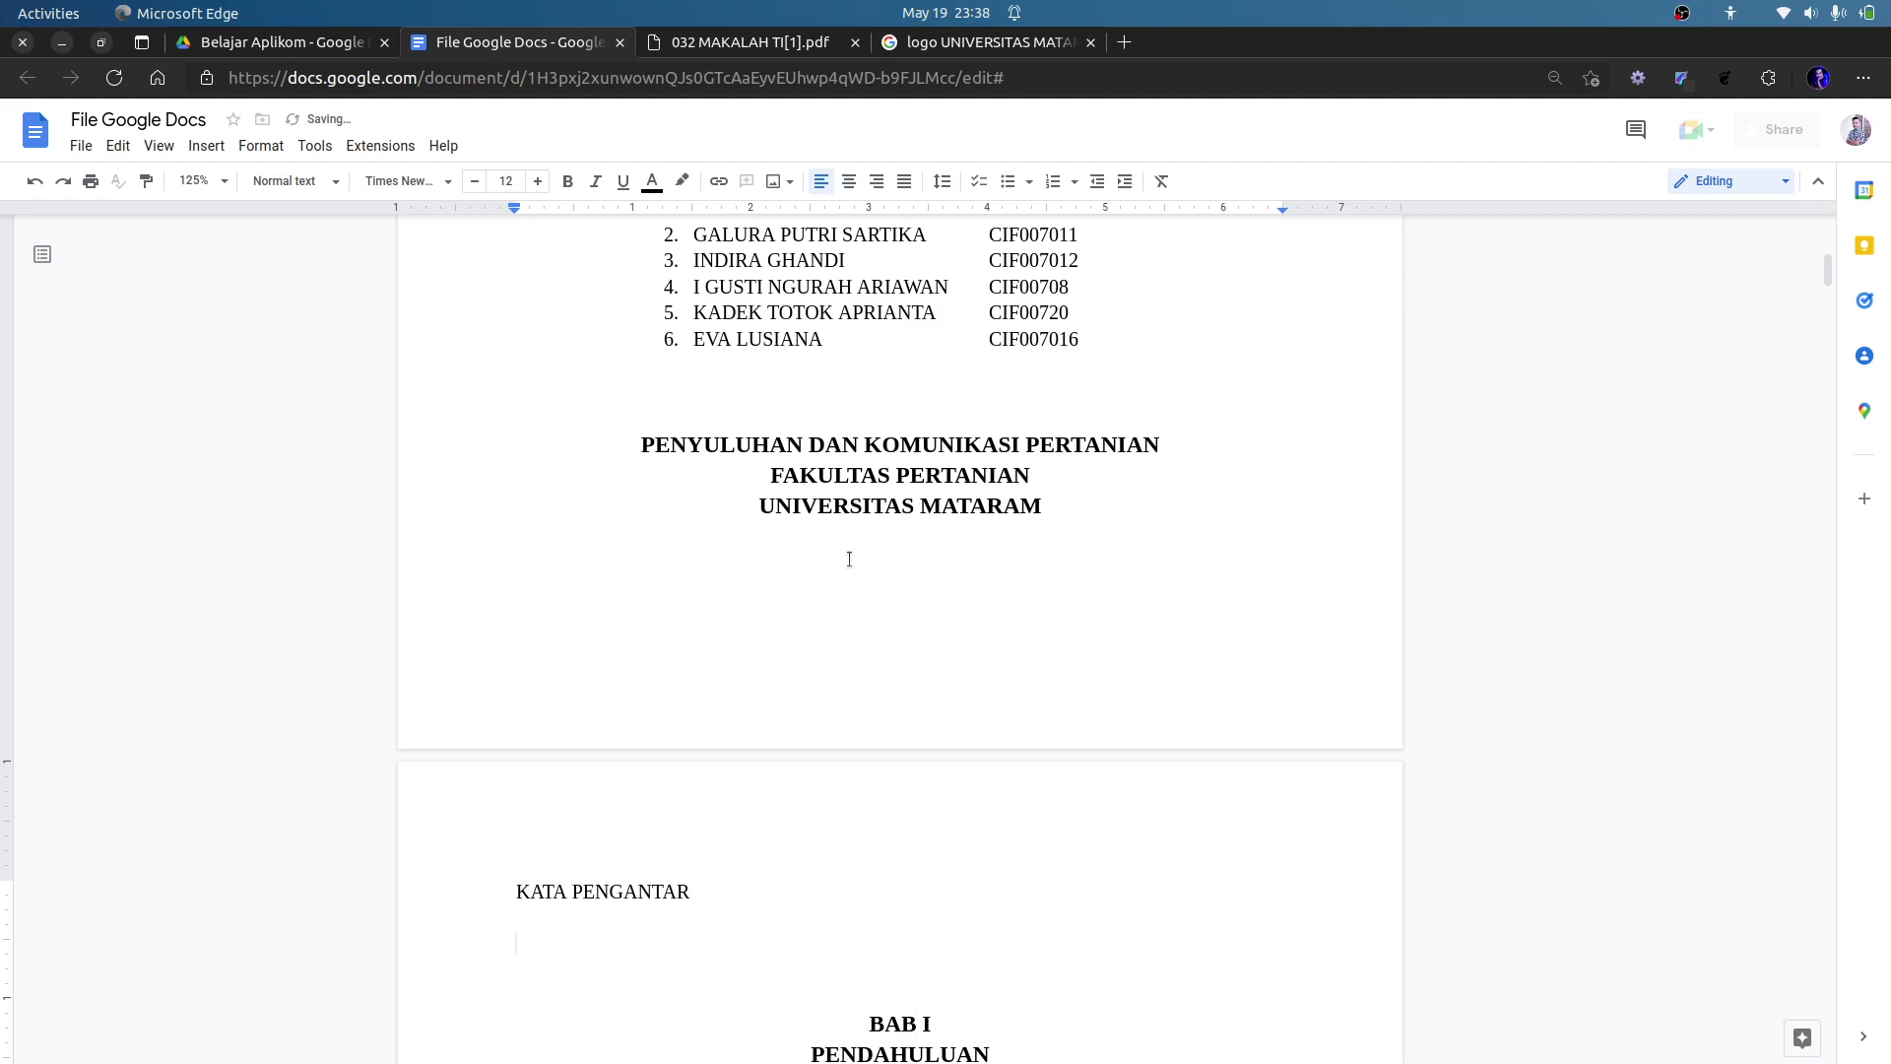
key("Return")
type("DAF")
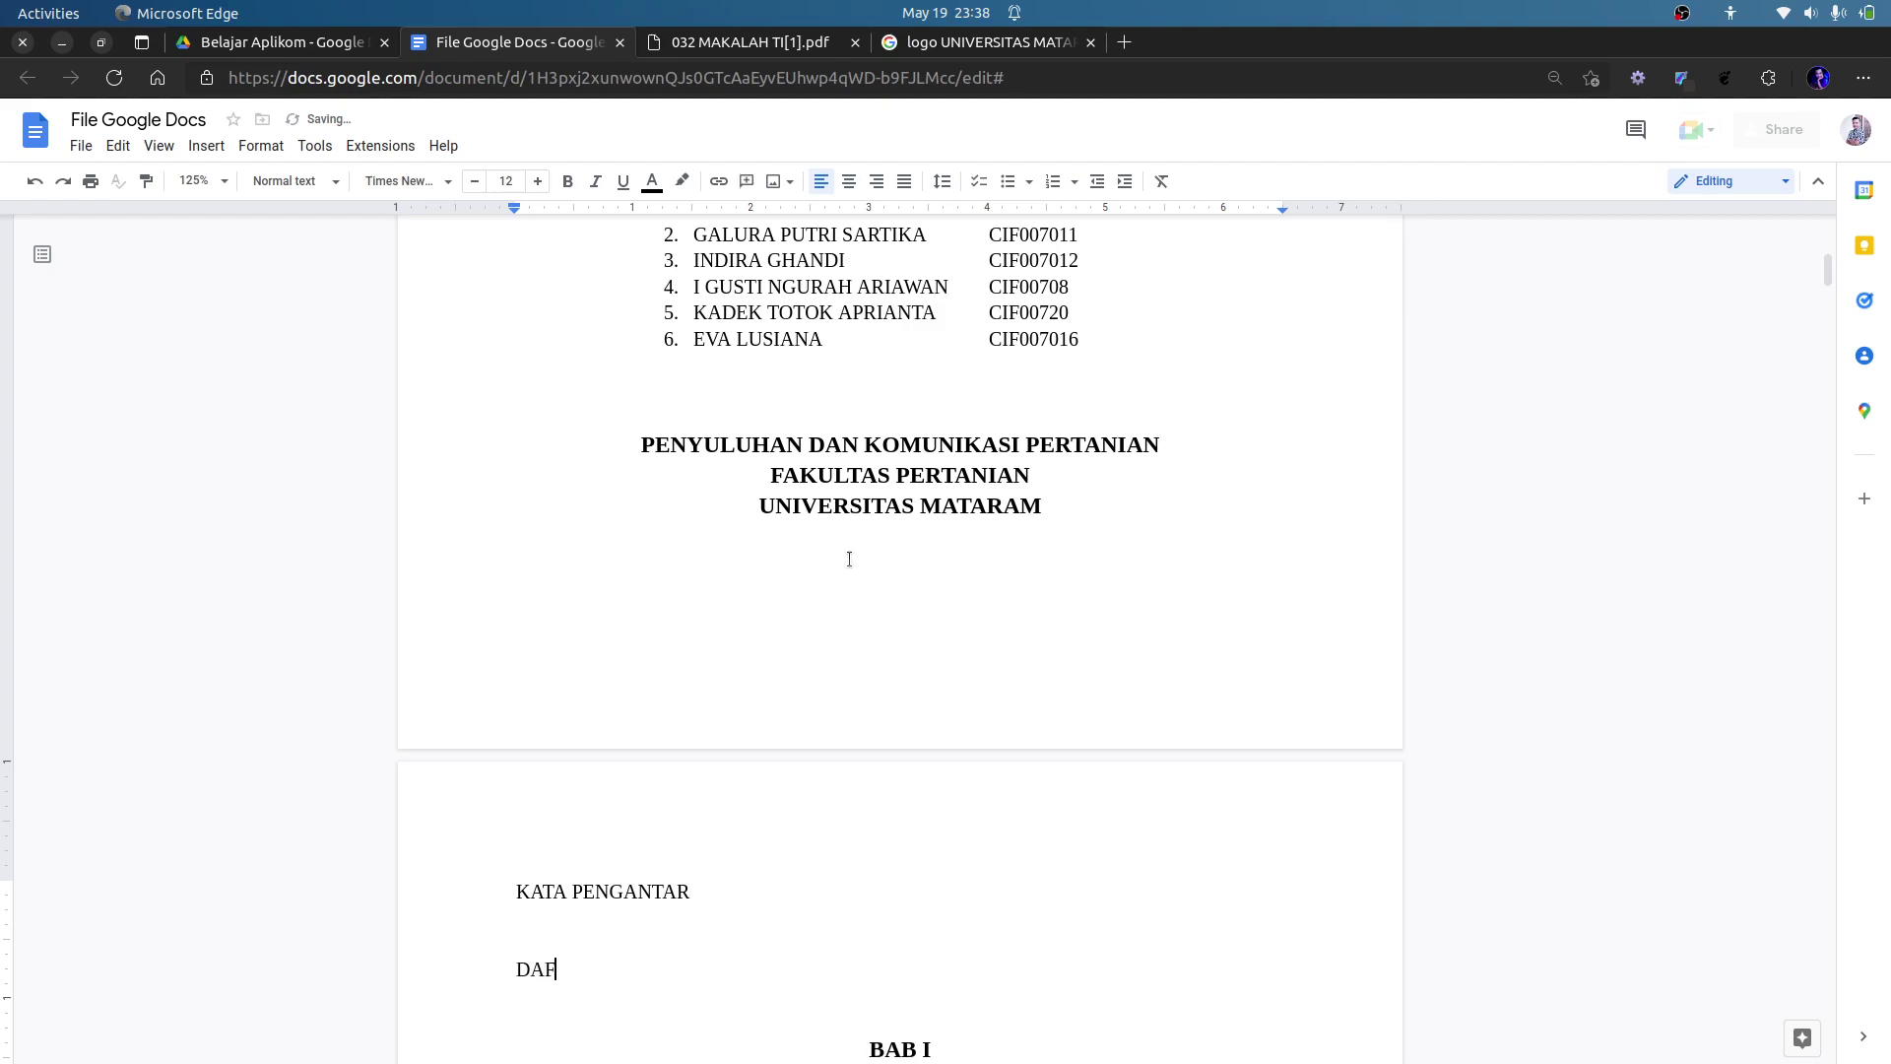
type("TAR ISI")
key("Return")
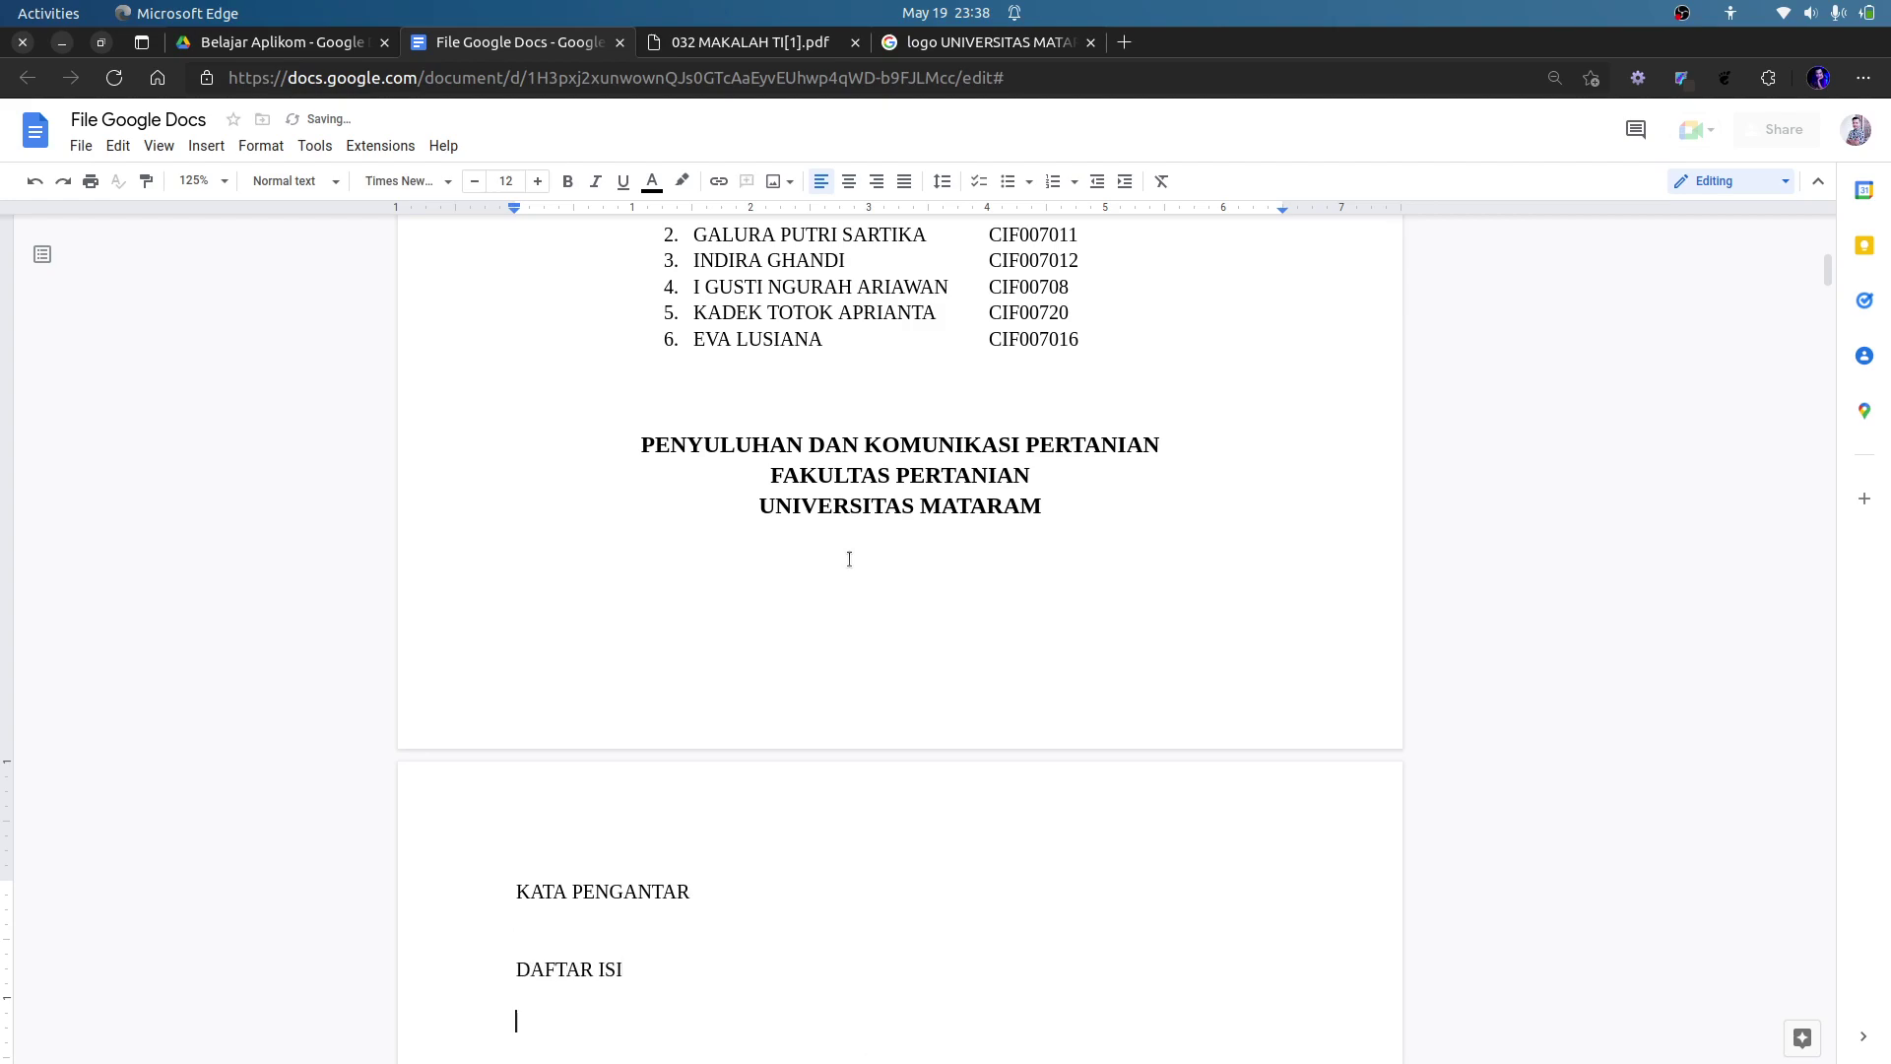
Apply the Heading 1 style to the KATA PENGANTAR title.
scroll(804, 775, "down", 2)
left_click_drag(712, 775, 514, 780)
left_click(296, 182)
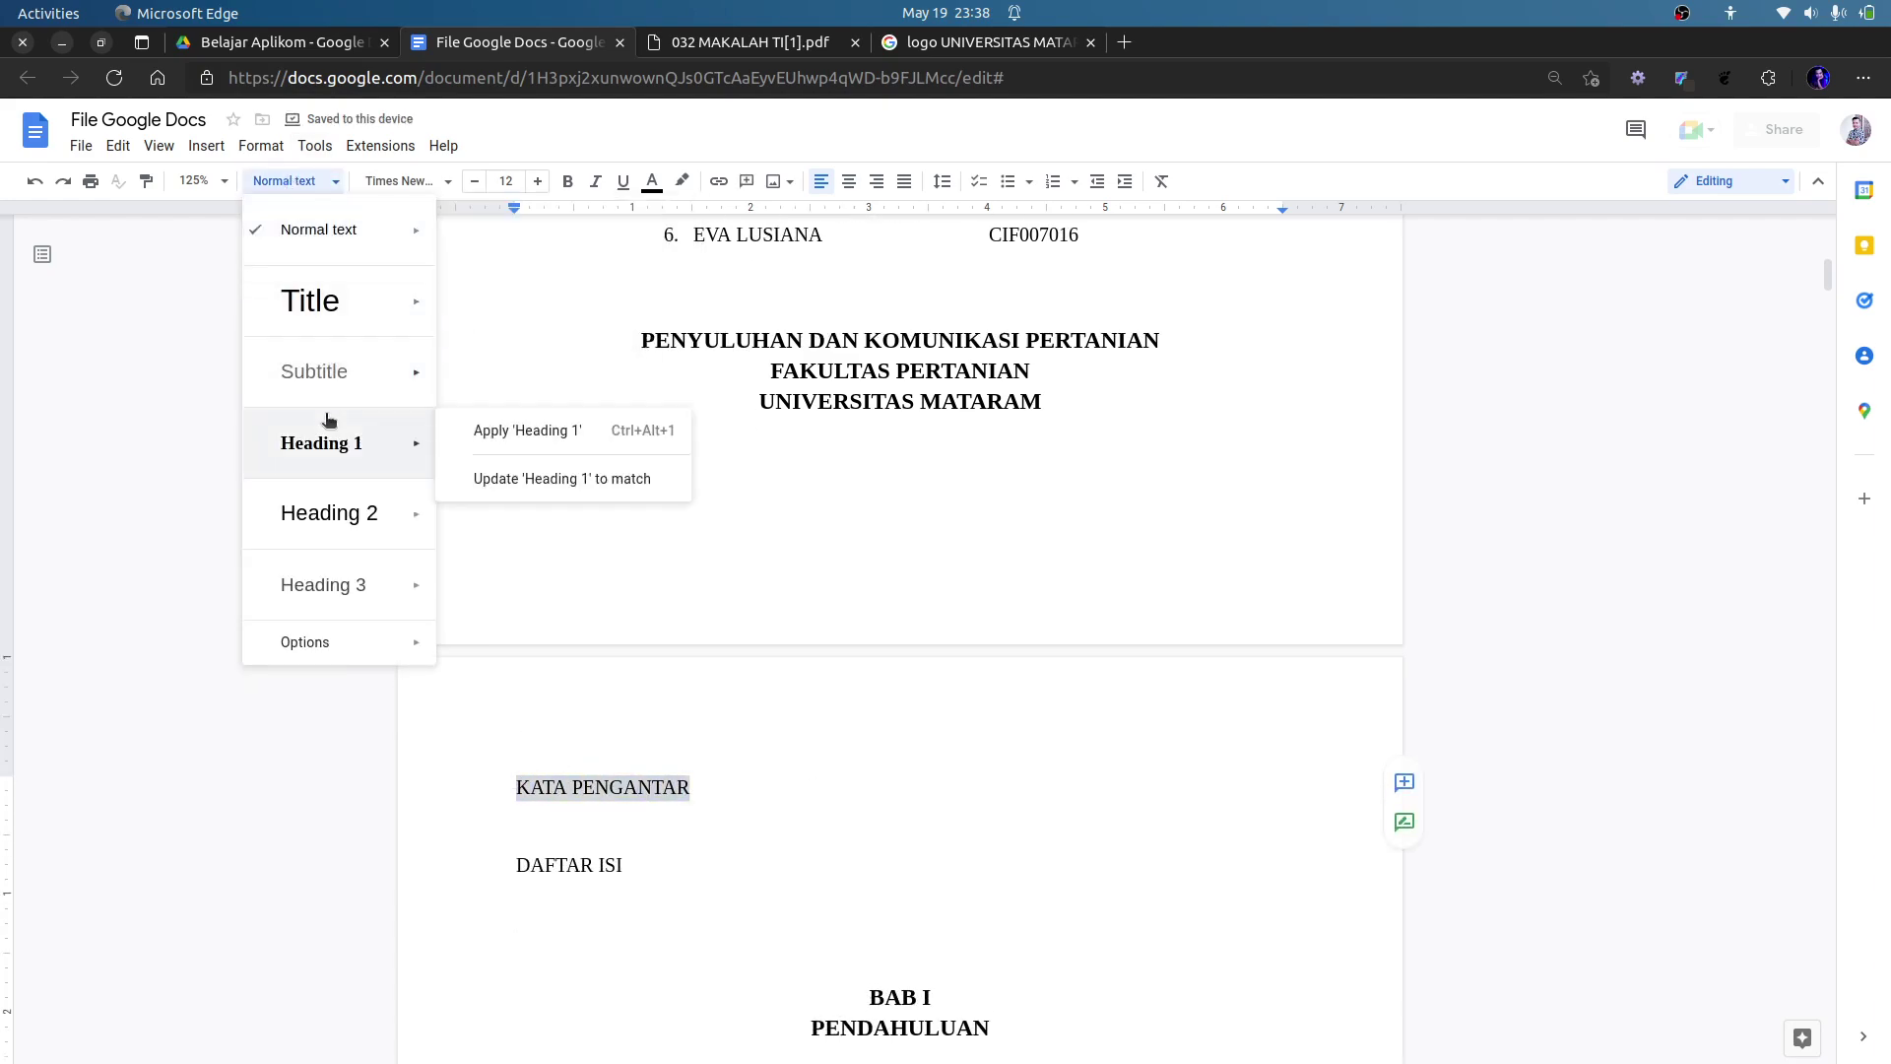
left_click(325, 428)
Apply the Heading 1 style to the DAFTAR ISI title.
left_click(627, 869)
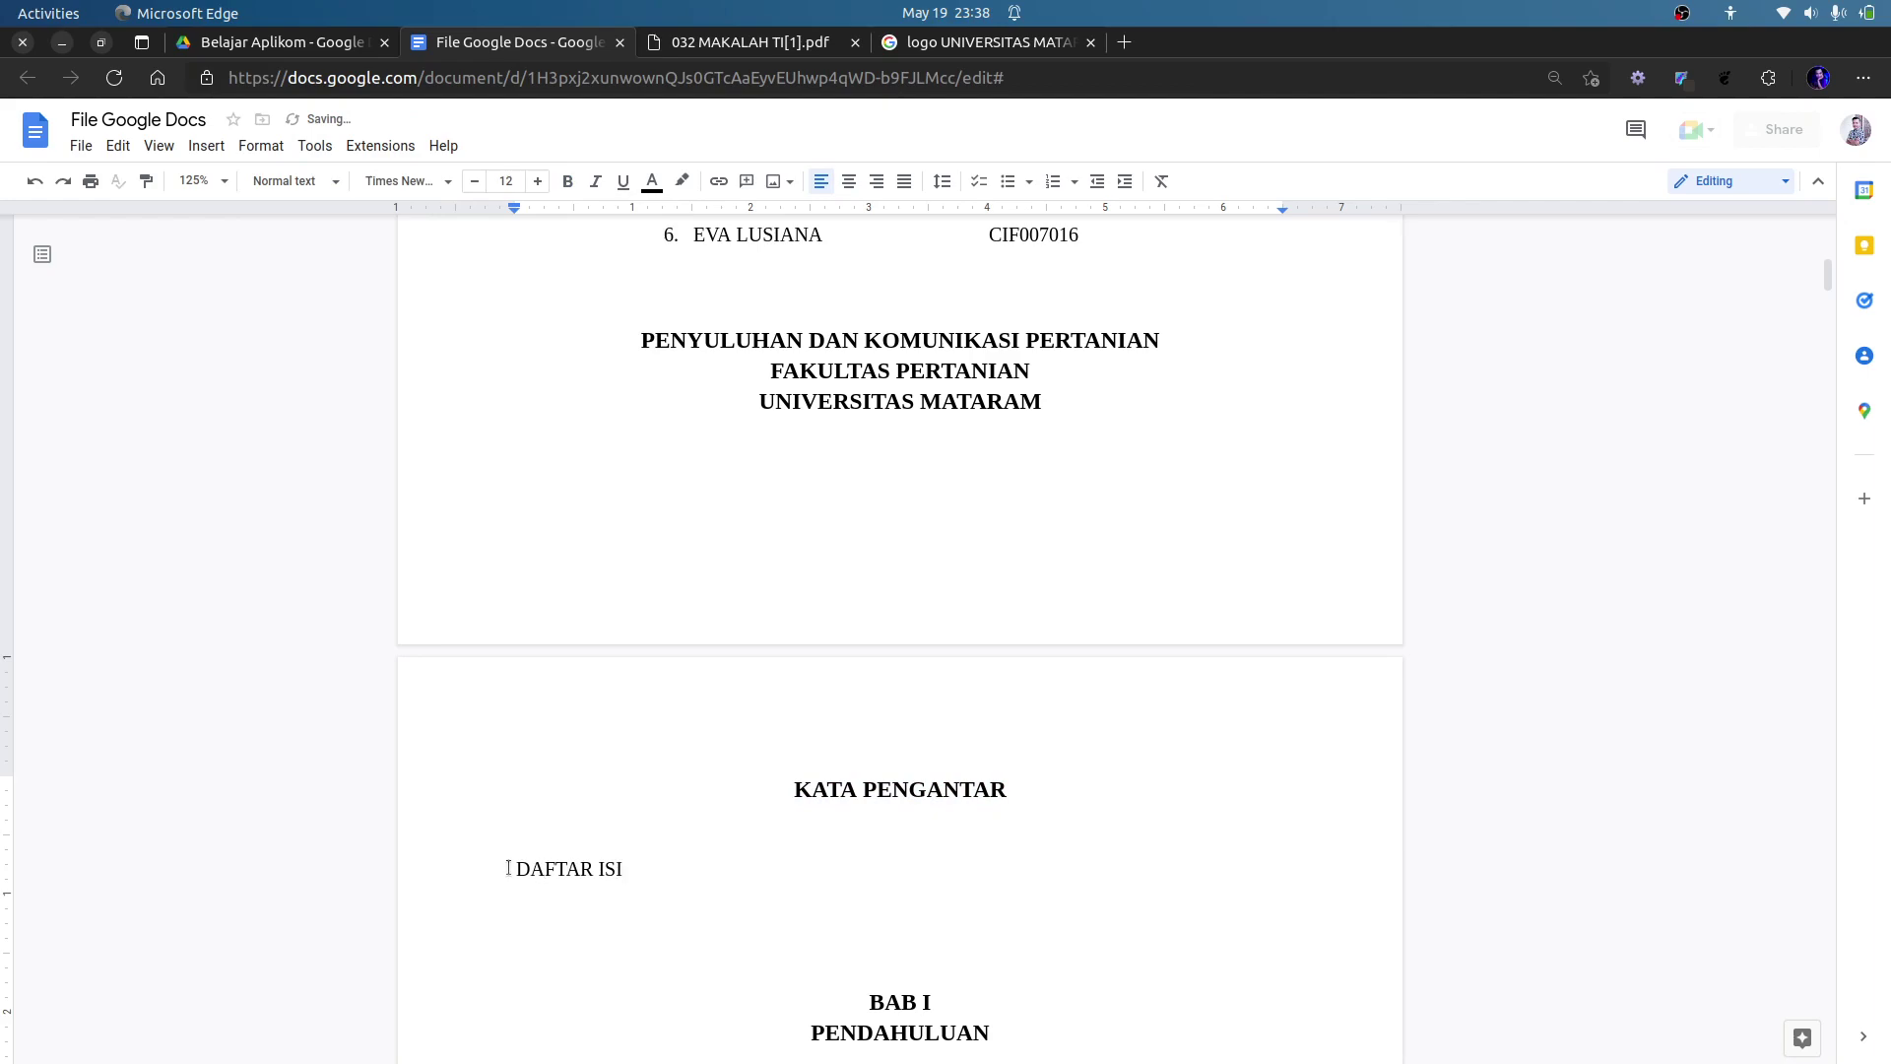
left_click(520, 868, "shift")
left_click(510, 863, "shift")
left_click(295, 181)
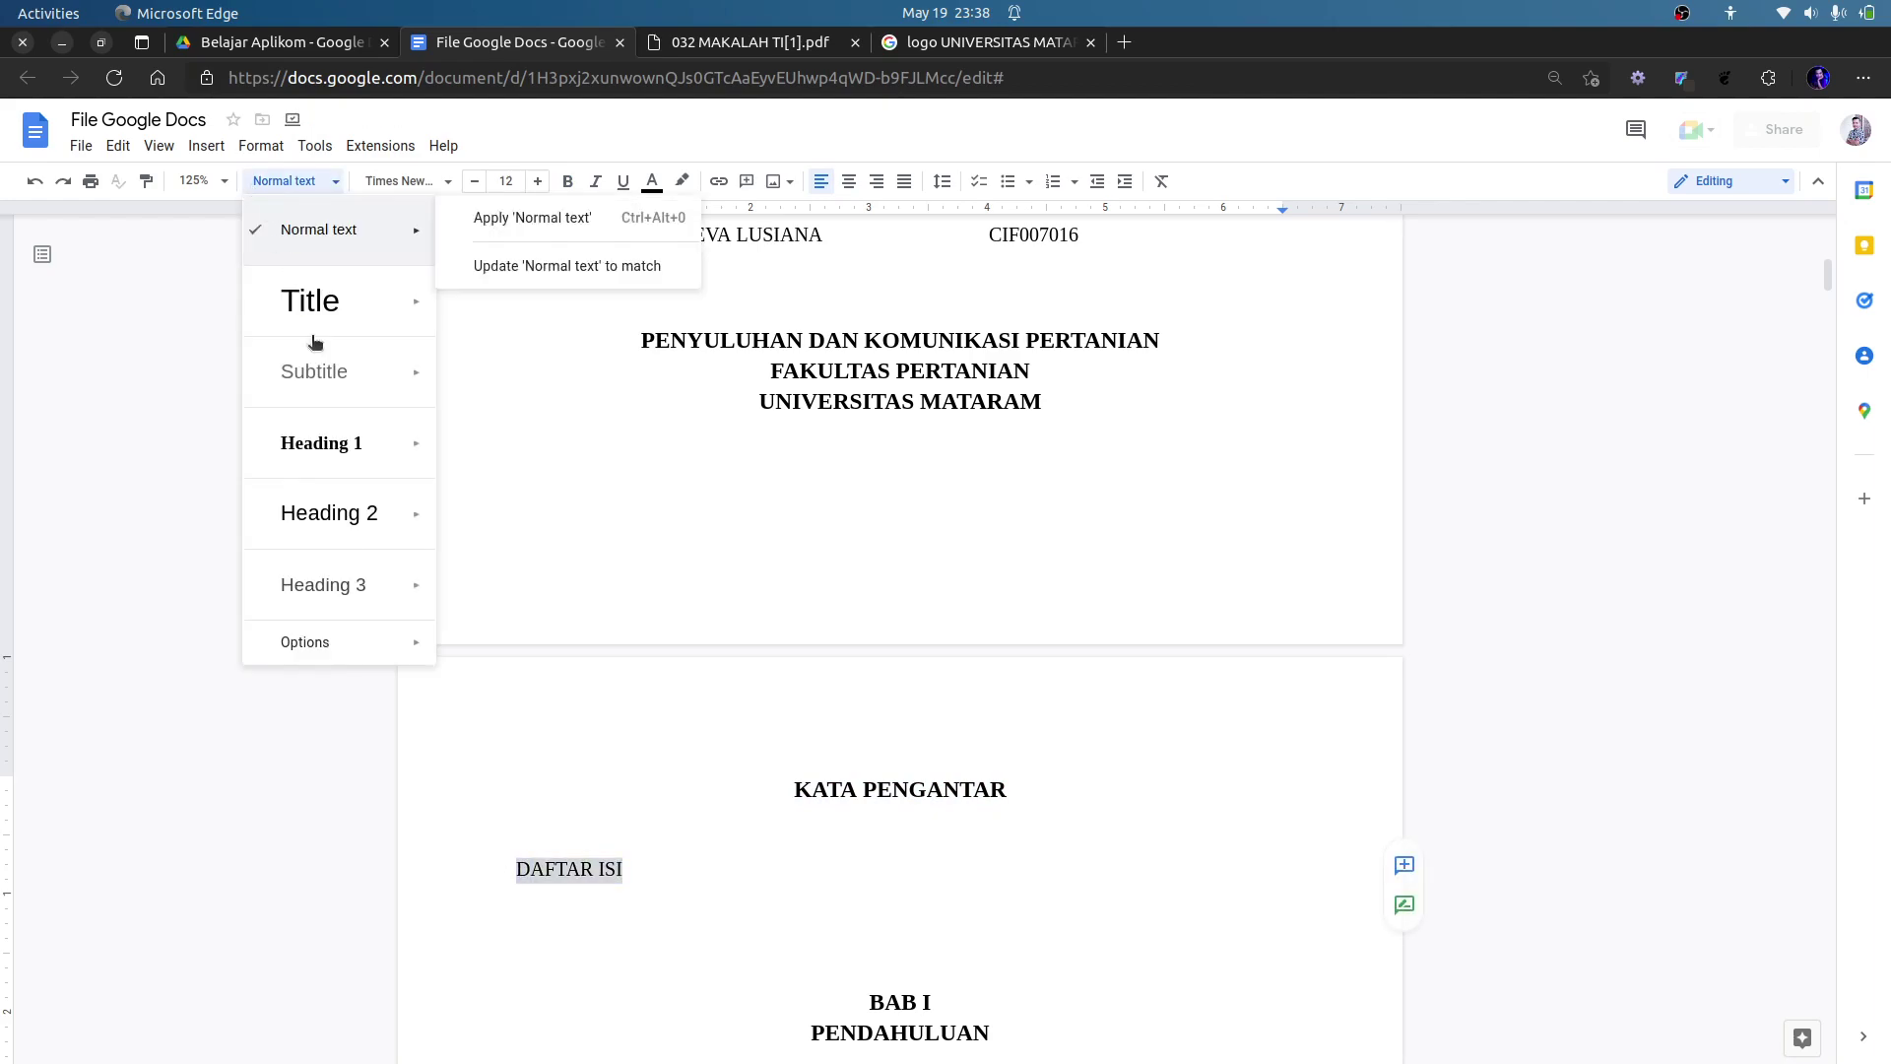
left_click(335, 453)
scroll(1187, 759, "down", 2)
left_click(966, 764)
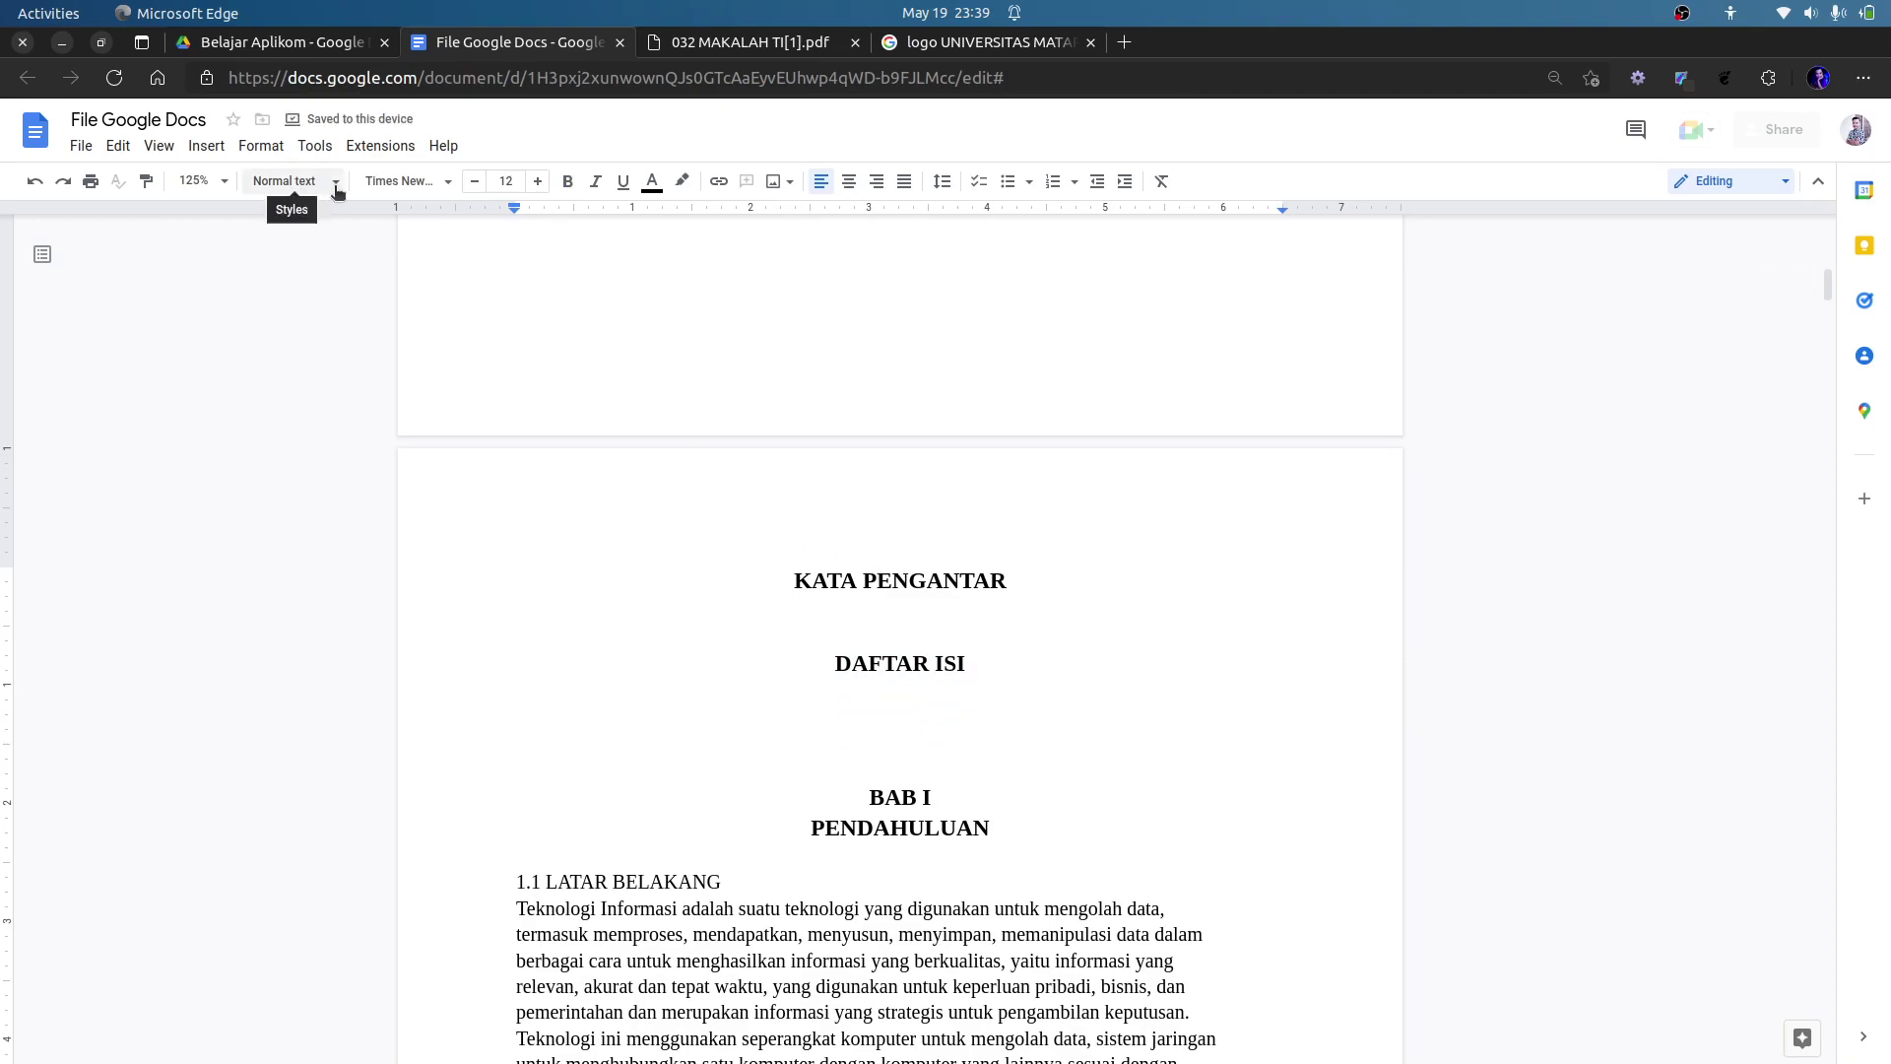
scroll(775, 711, "down", 2)
left_click_drag(518, 650, 669, 862)
left_click(296, 180)
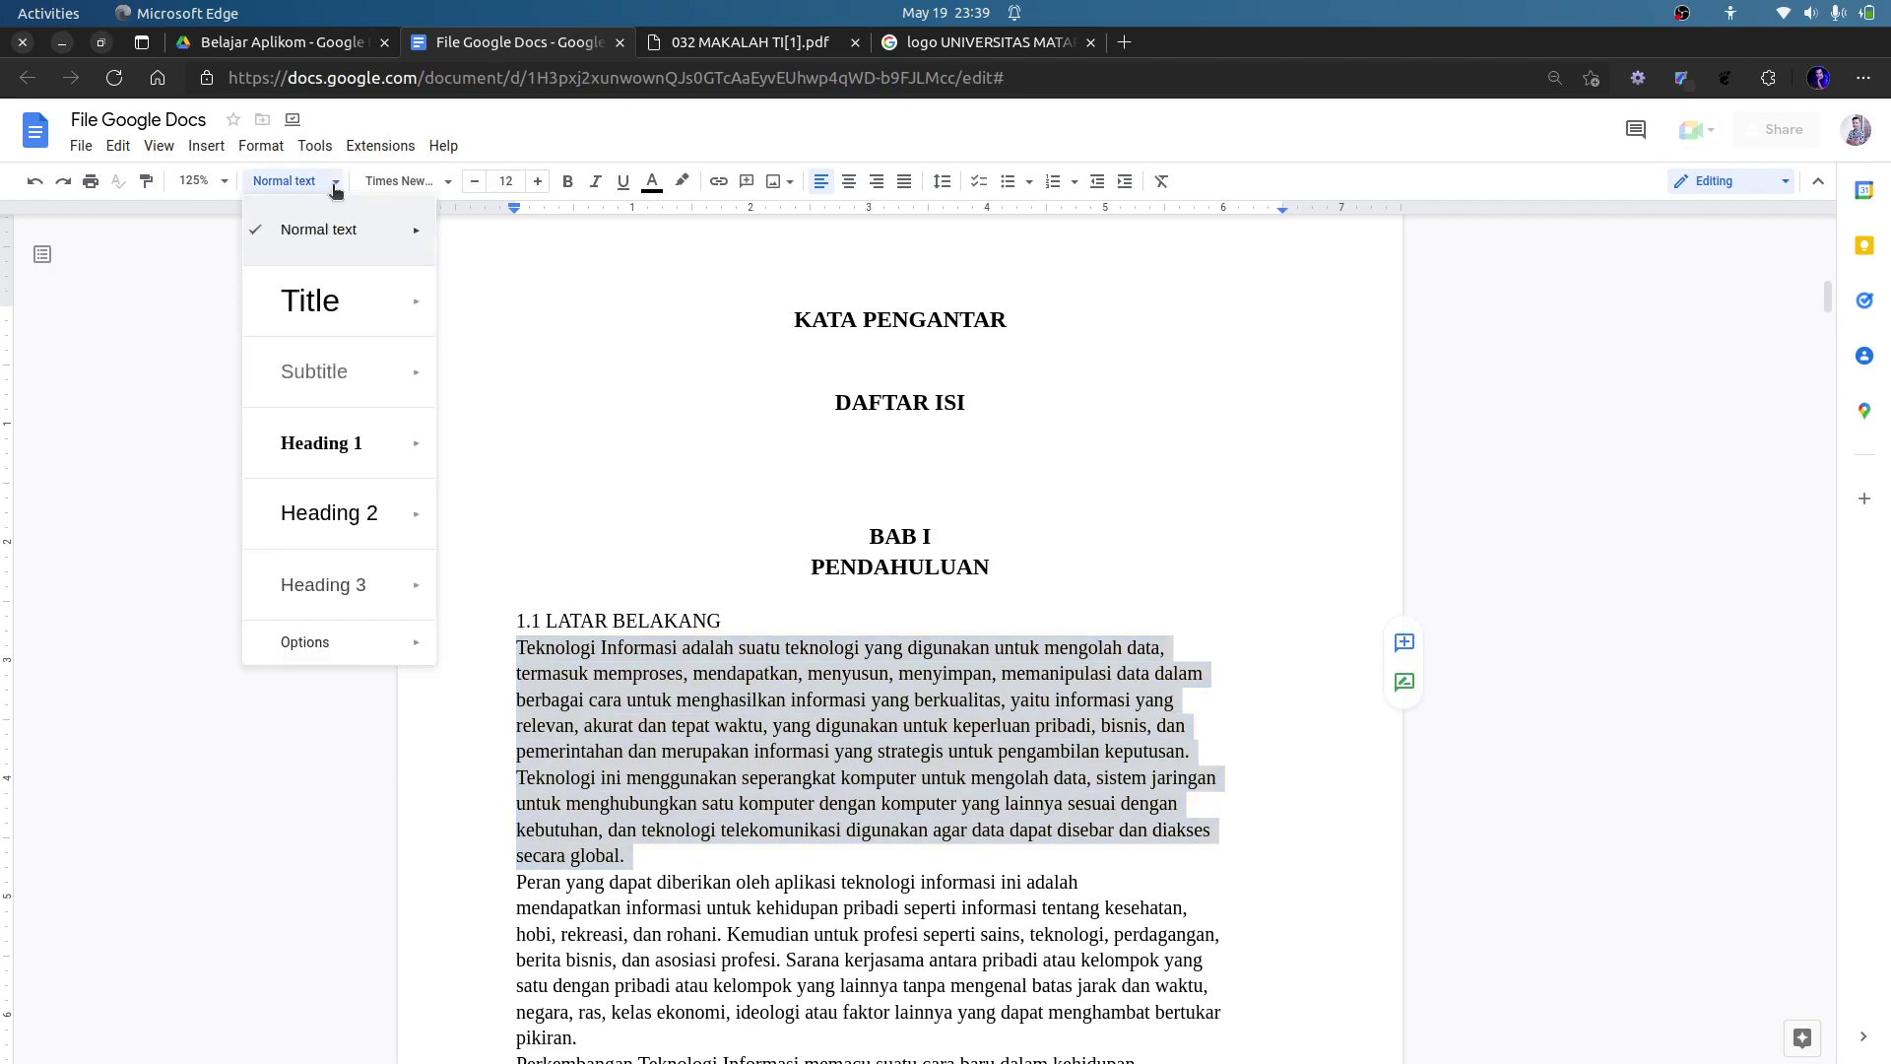
mouse_move(340, 395)
mouse_move(345, 242)
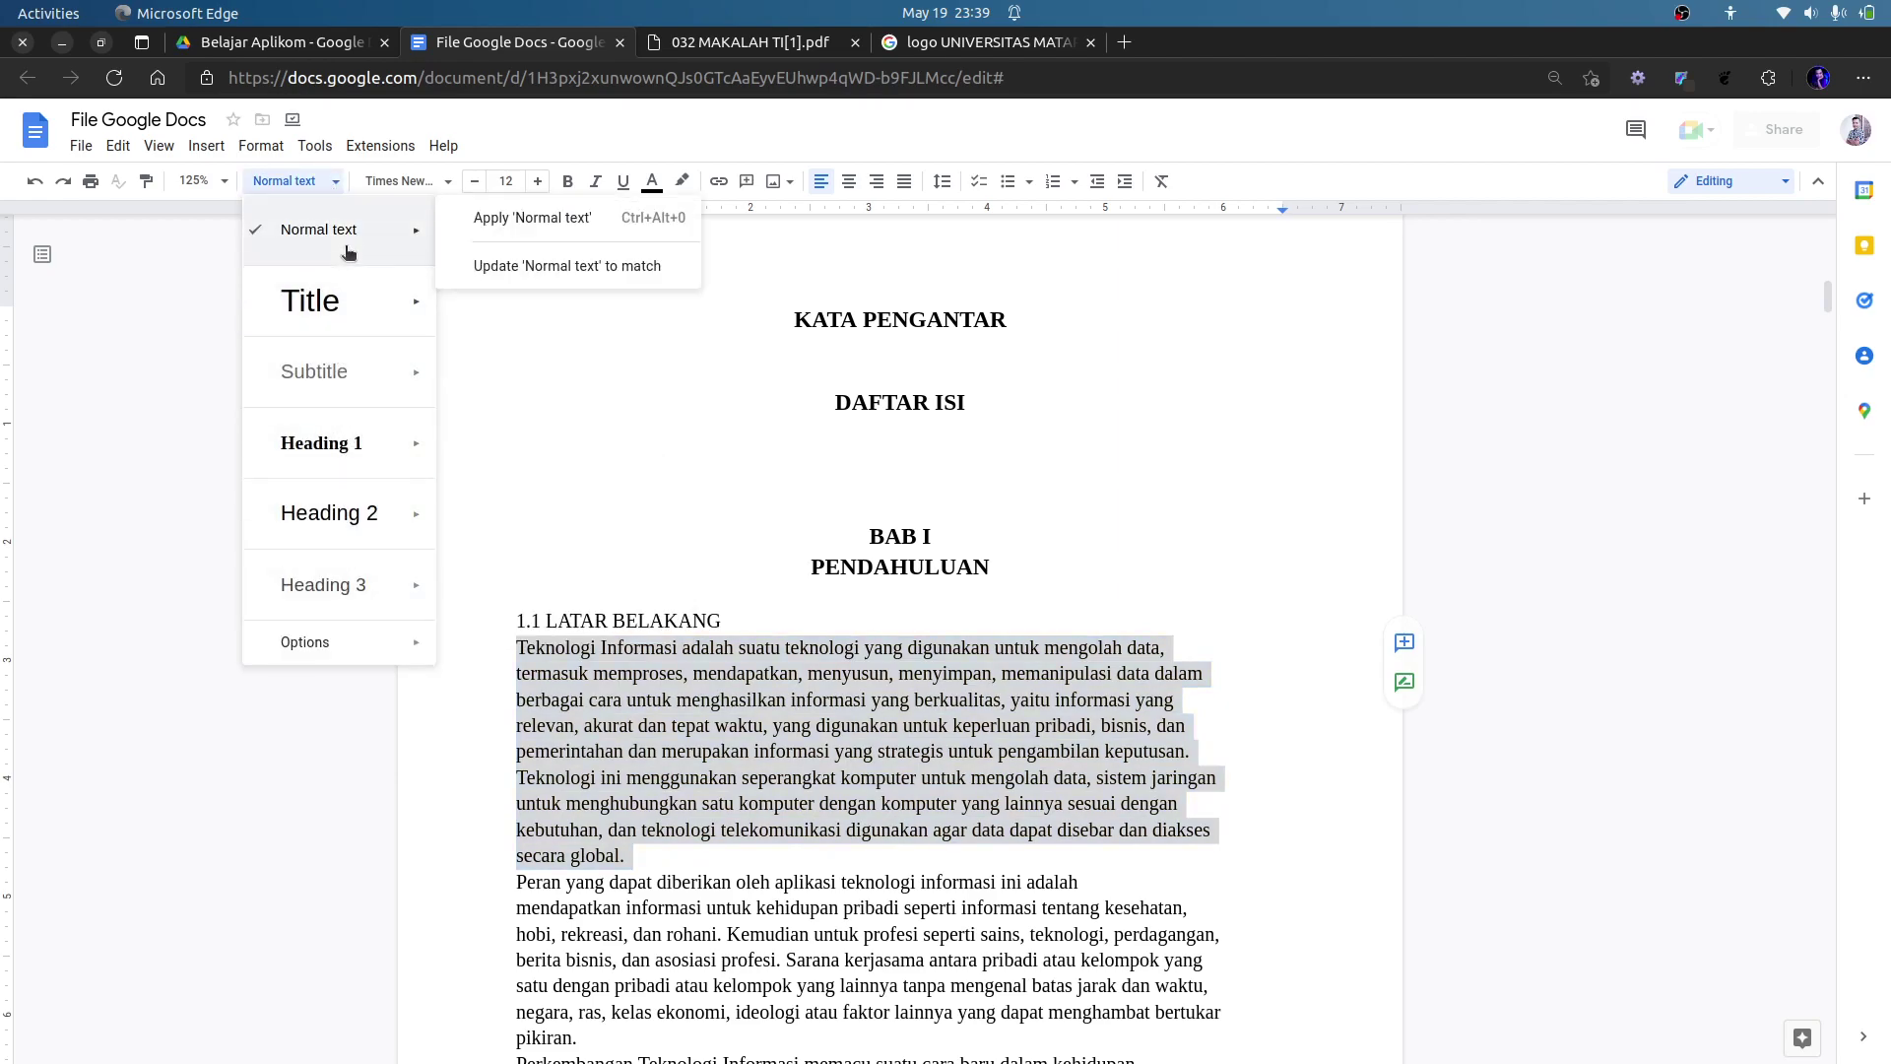
left_click(654, 332)
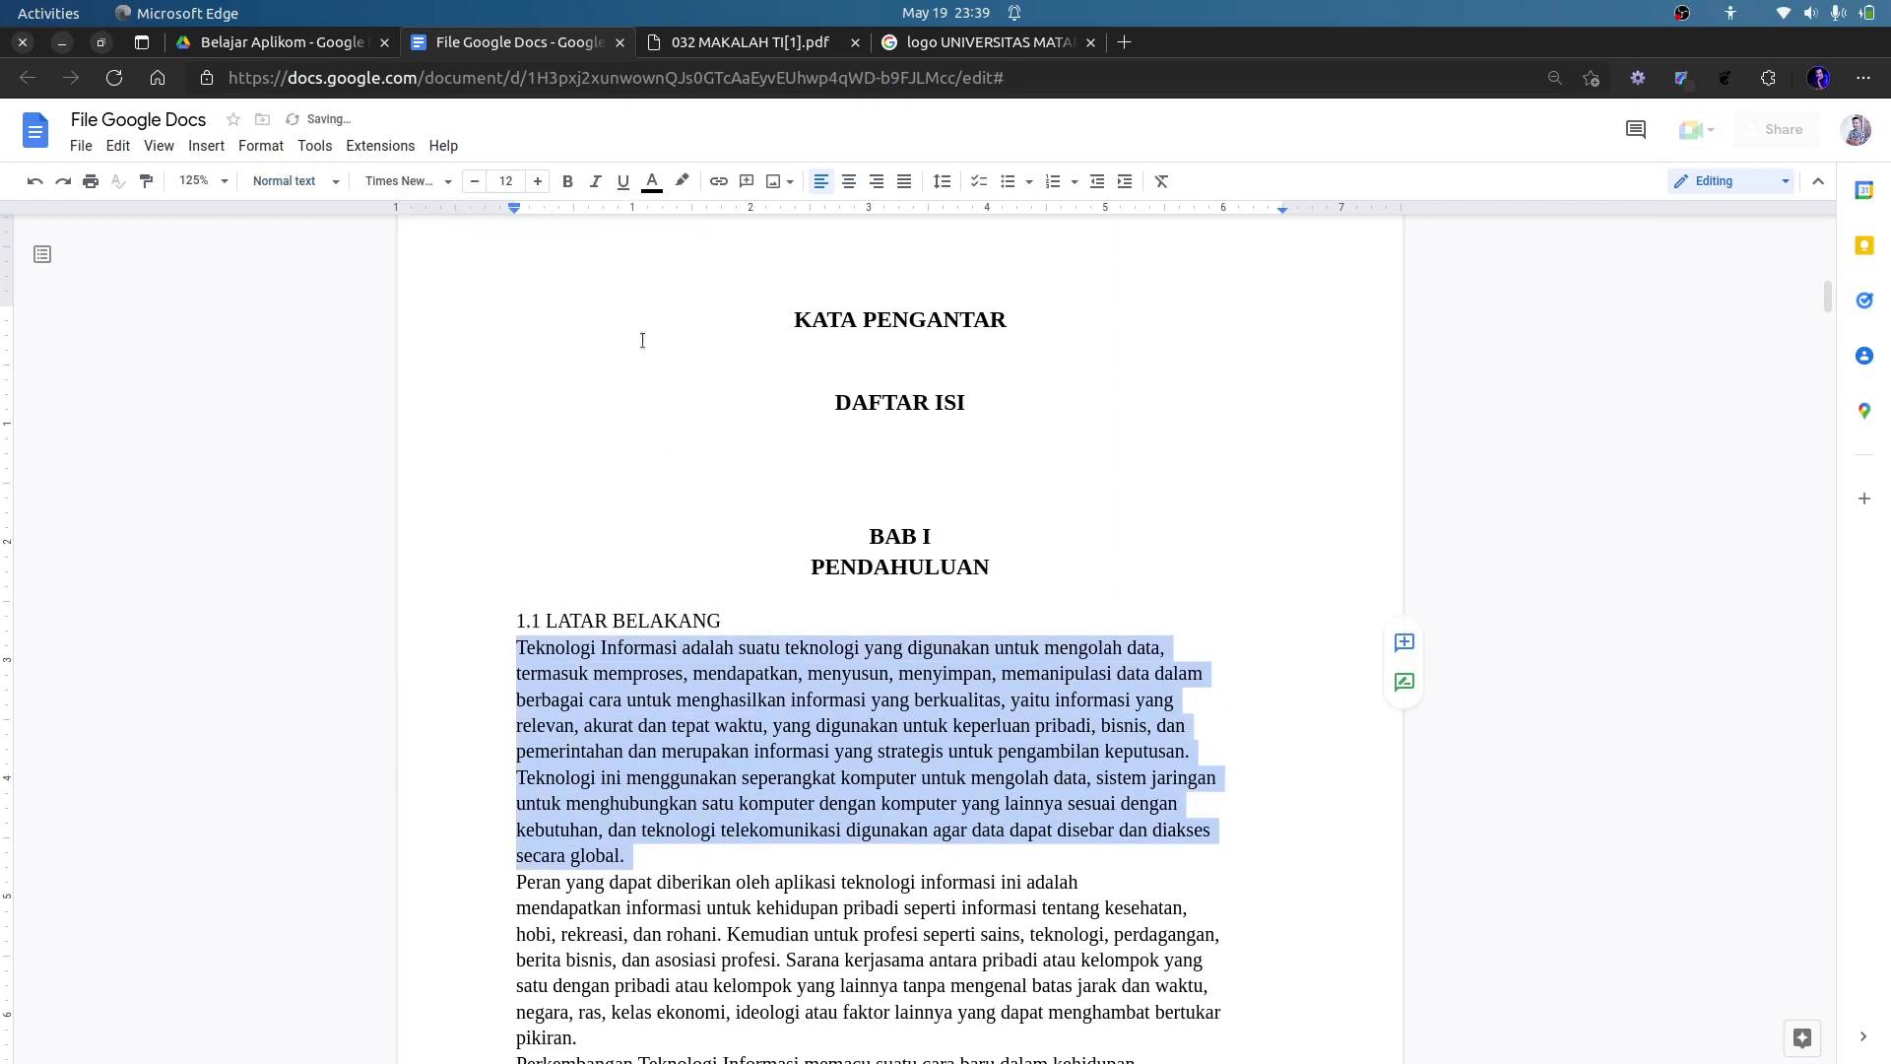
left_click(719, 803)
scroll(559, 645, "down", 1)
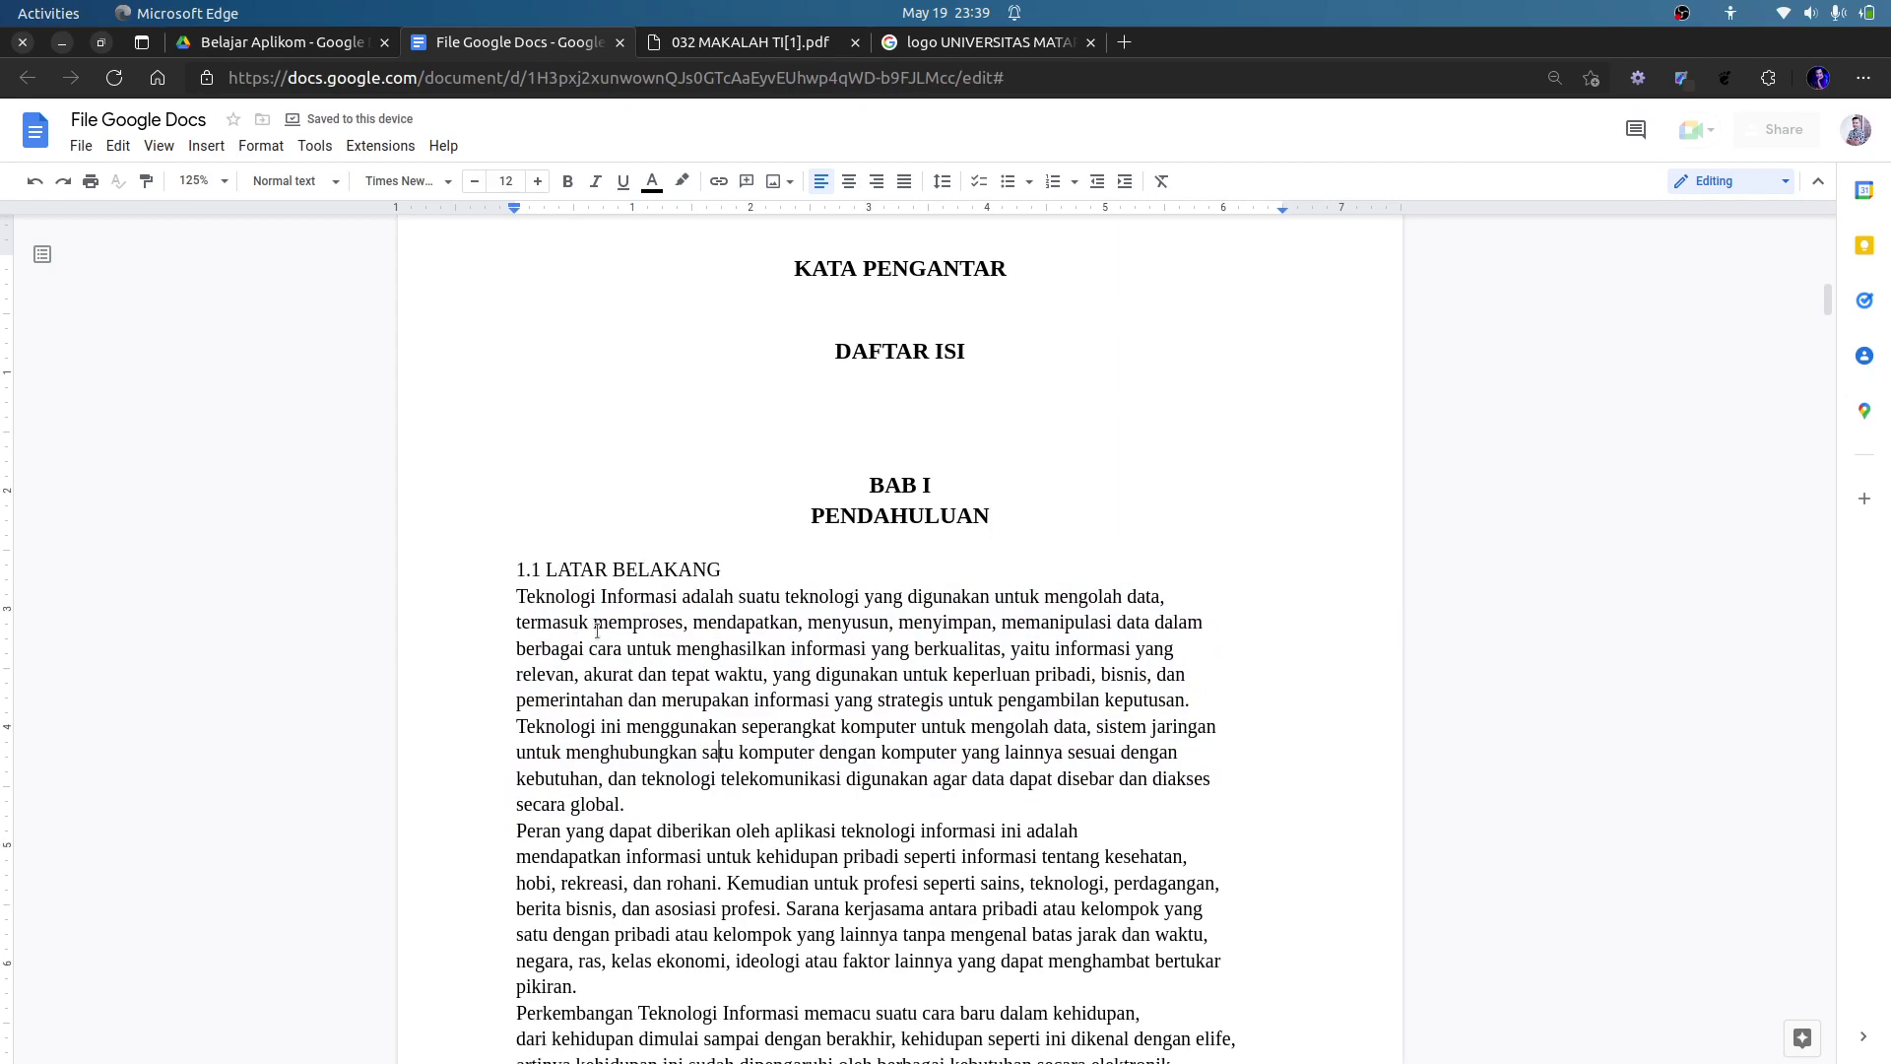
scroll(1402, 455, "up", 5)
scroll(1031, 552, "down", 4)
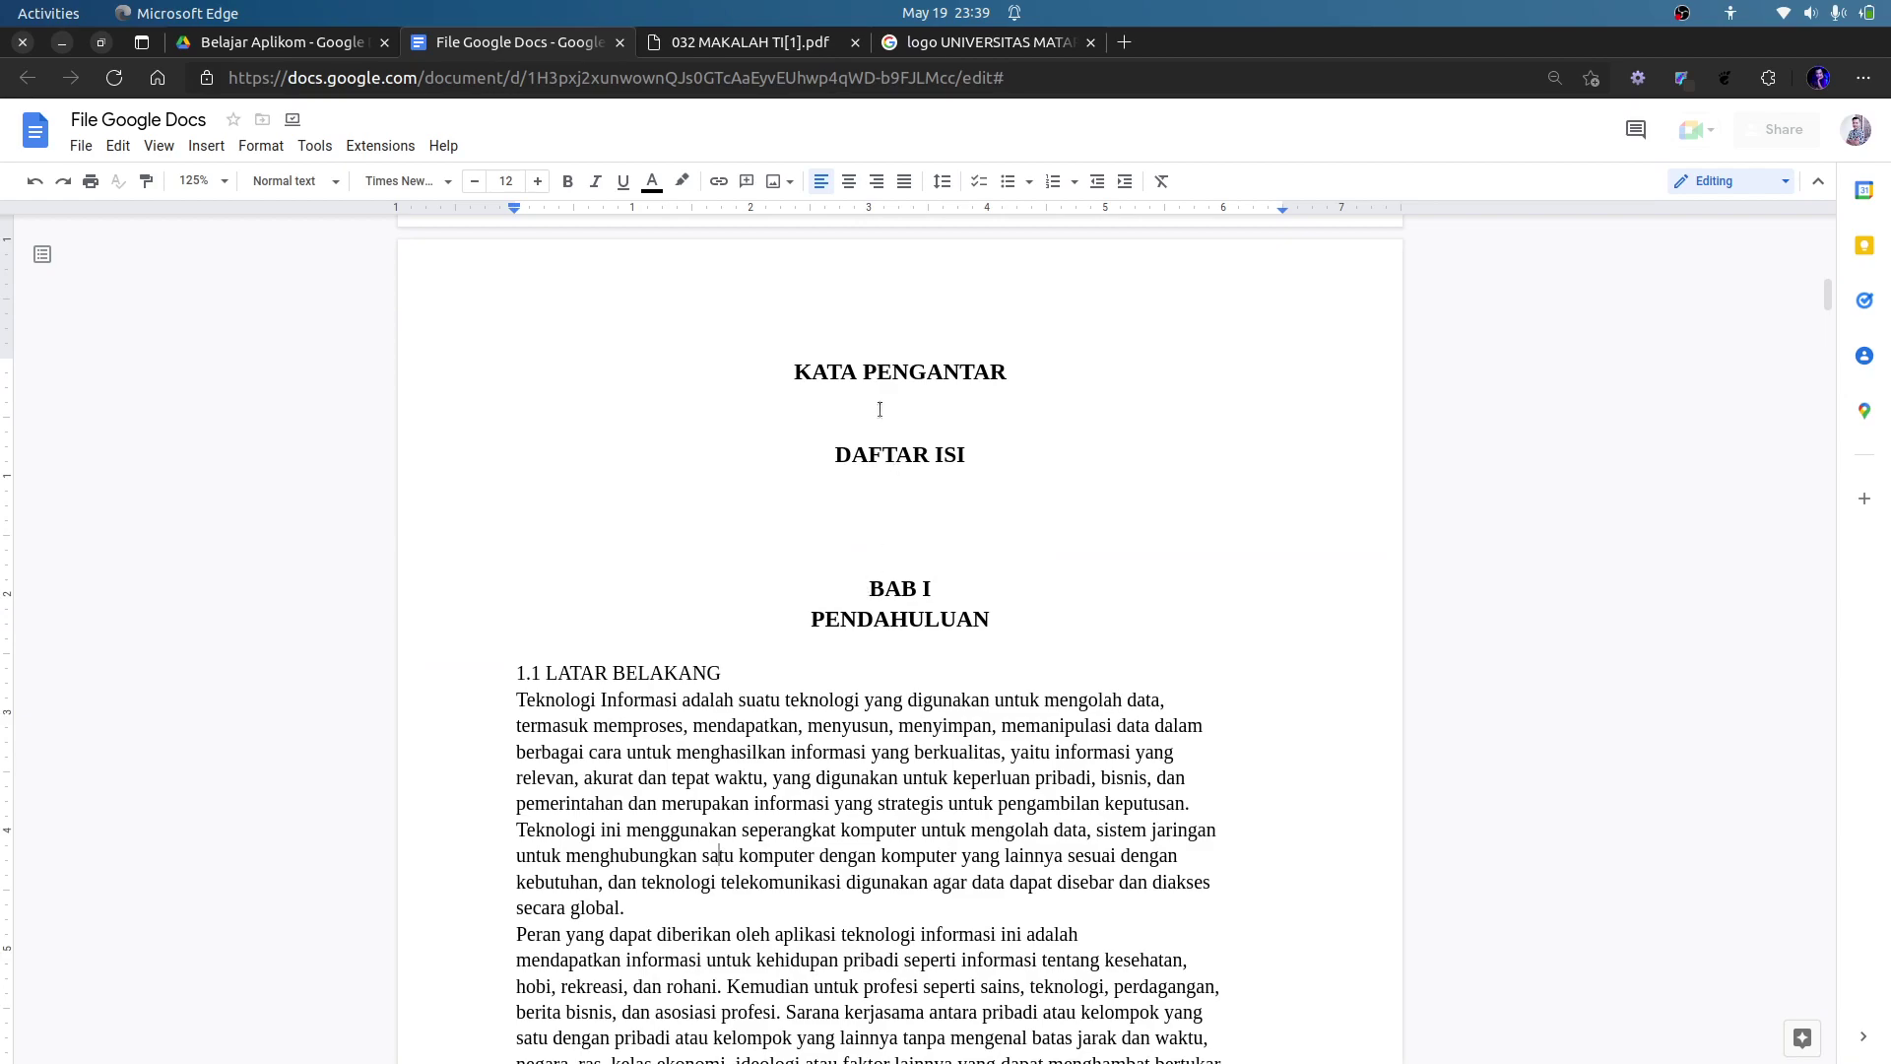
Insert a long run of blank lines above BAB I to push the chapter title well below DAFTAR ISI.
left_click(885, 585)
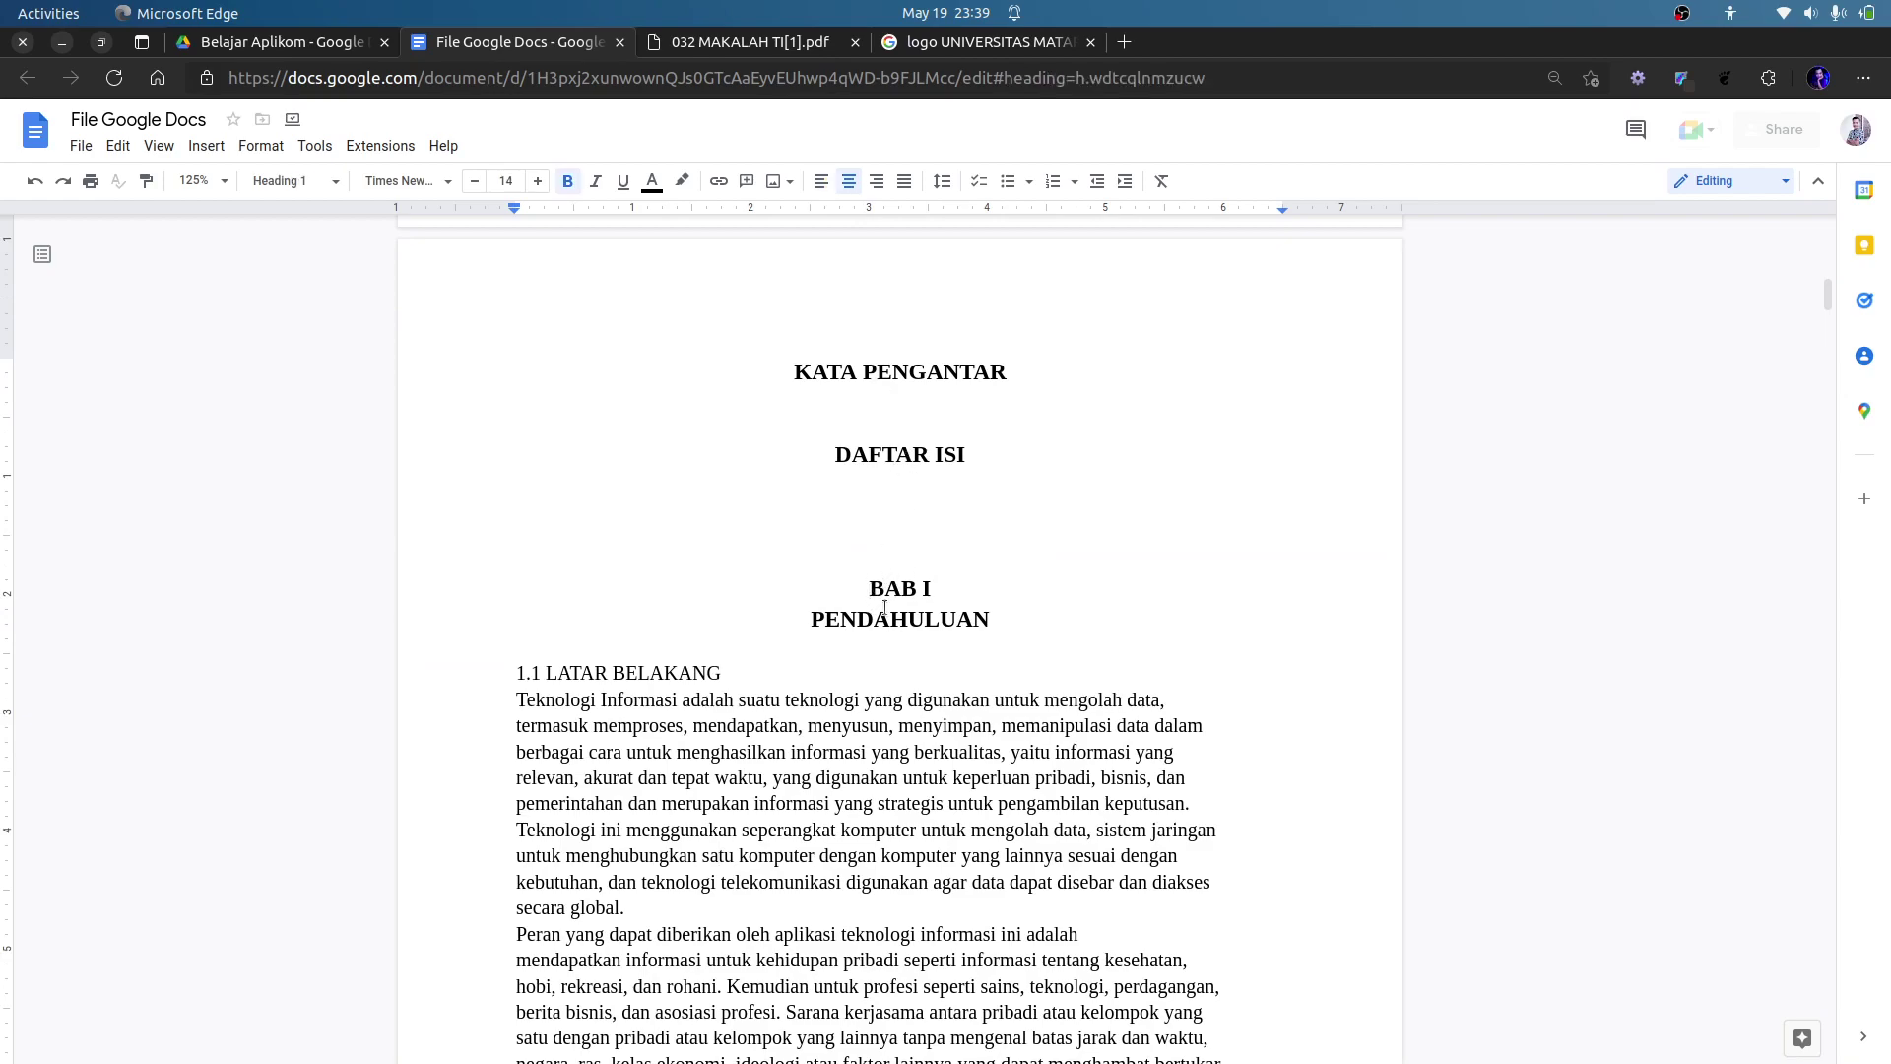
key("Return")
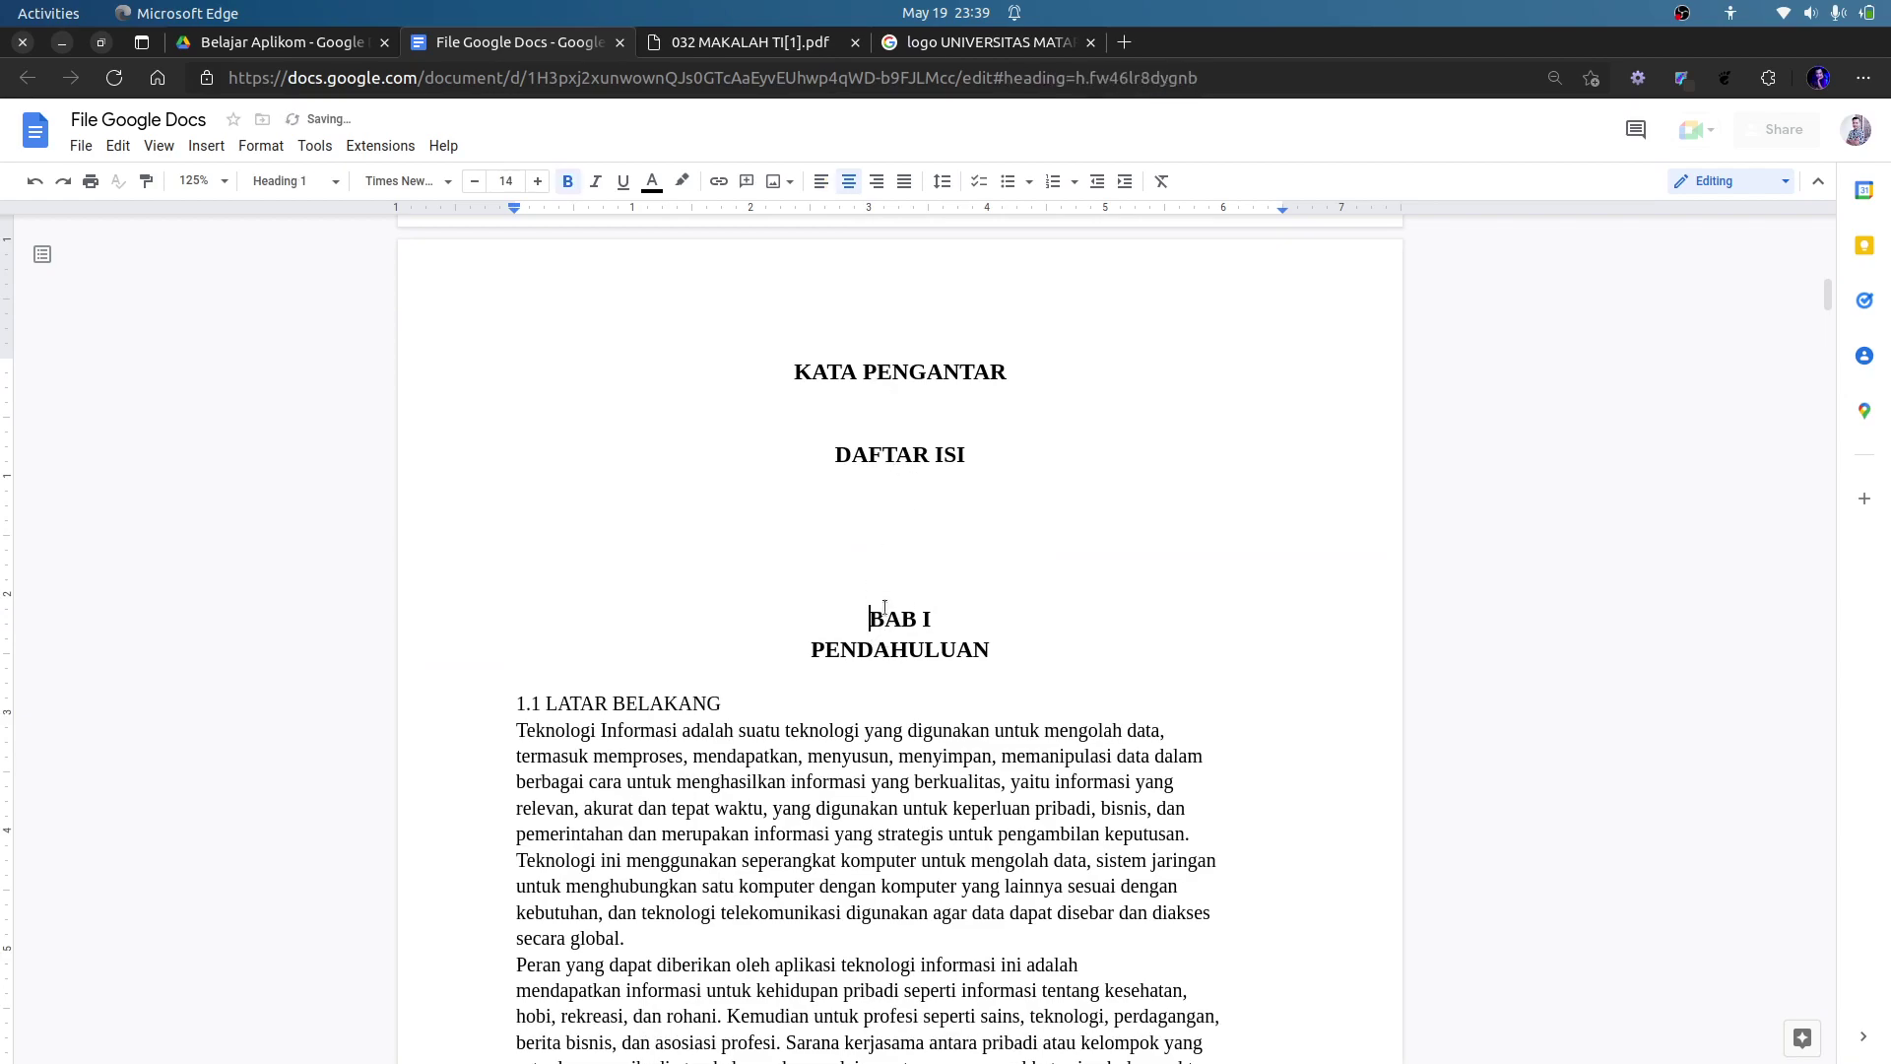
key("Return")
key("Return")
key("Return")
key("Return")
key("Return")
key("Return")
key("Return")
key("Return")
key("Return")
key("Return")
key("Return")
key("Return")
key("Return")
key("Return")
key("Return")
key("Return")
key("Return")
key("Return")
key("Return")
key("Return")
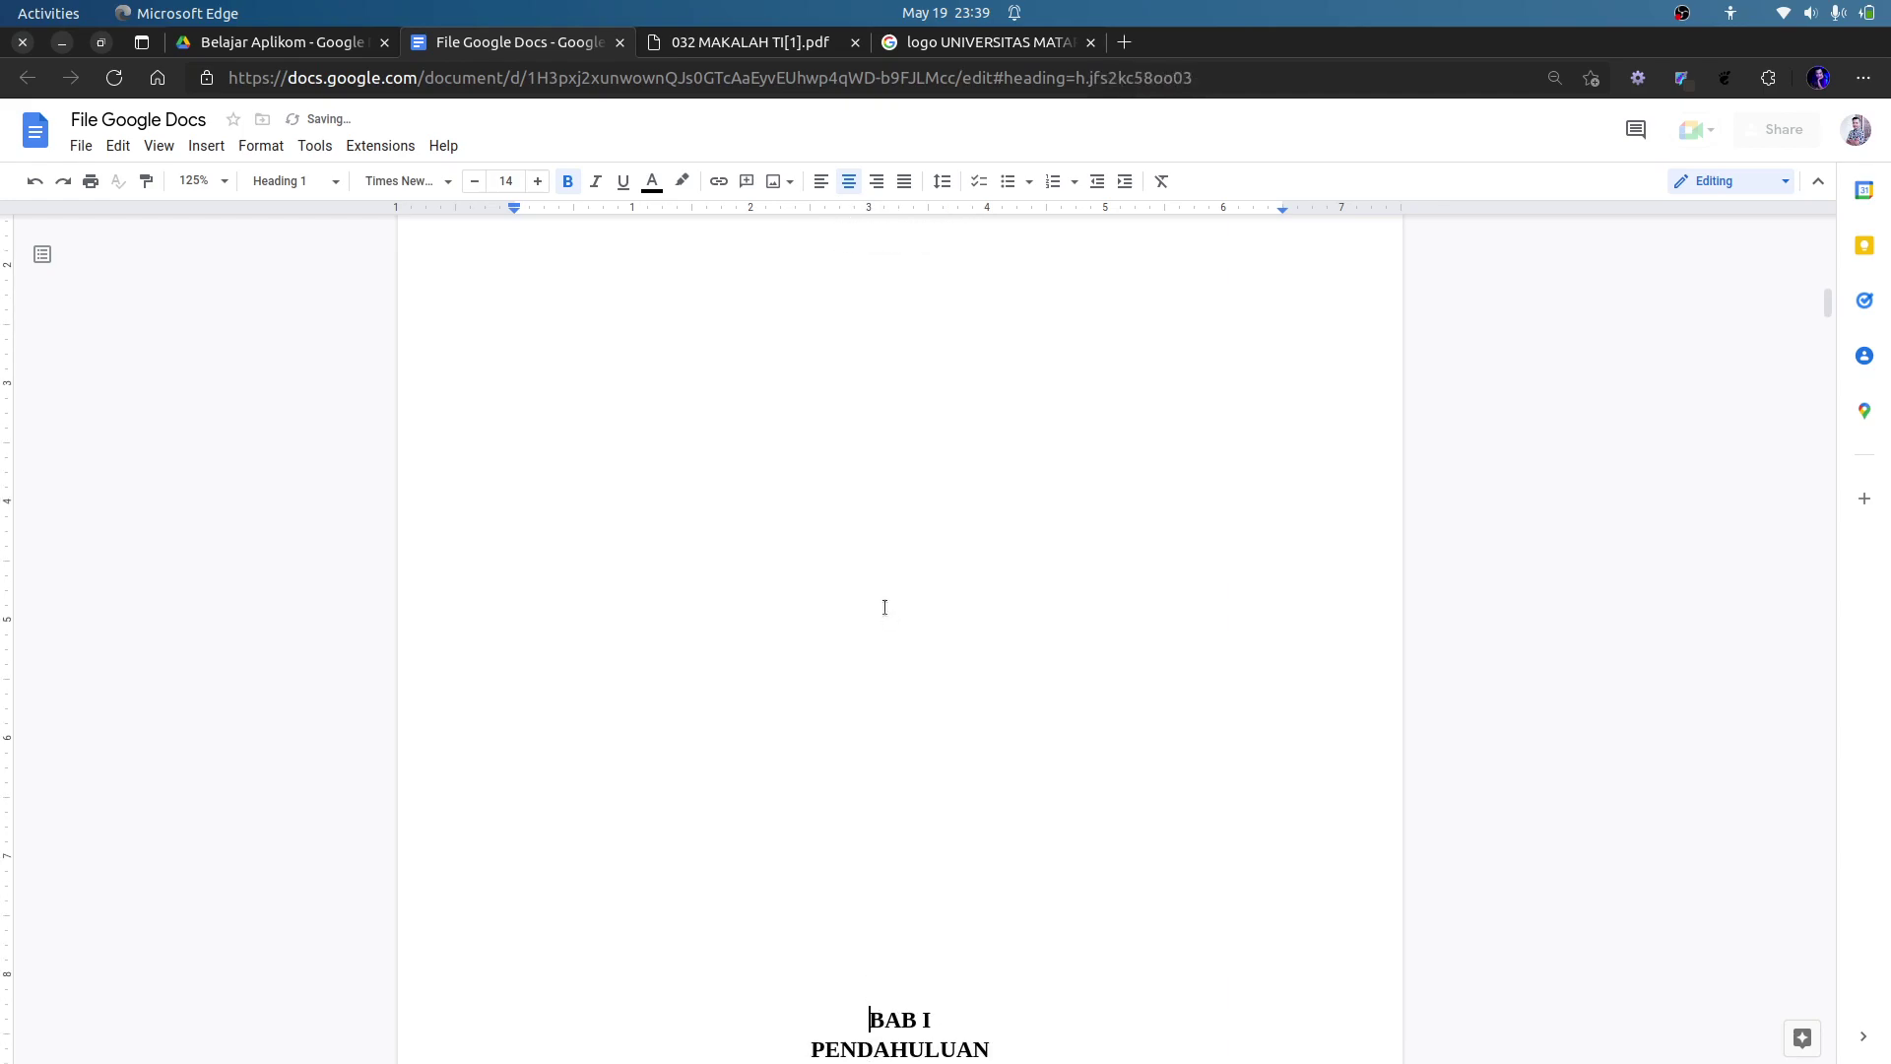
Insert blank lines below KATA PENGANTAR until the DAFTAR ISI title starts on a new page.
scroll(884, 606, "up", 10)
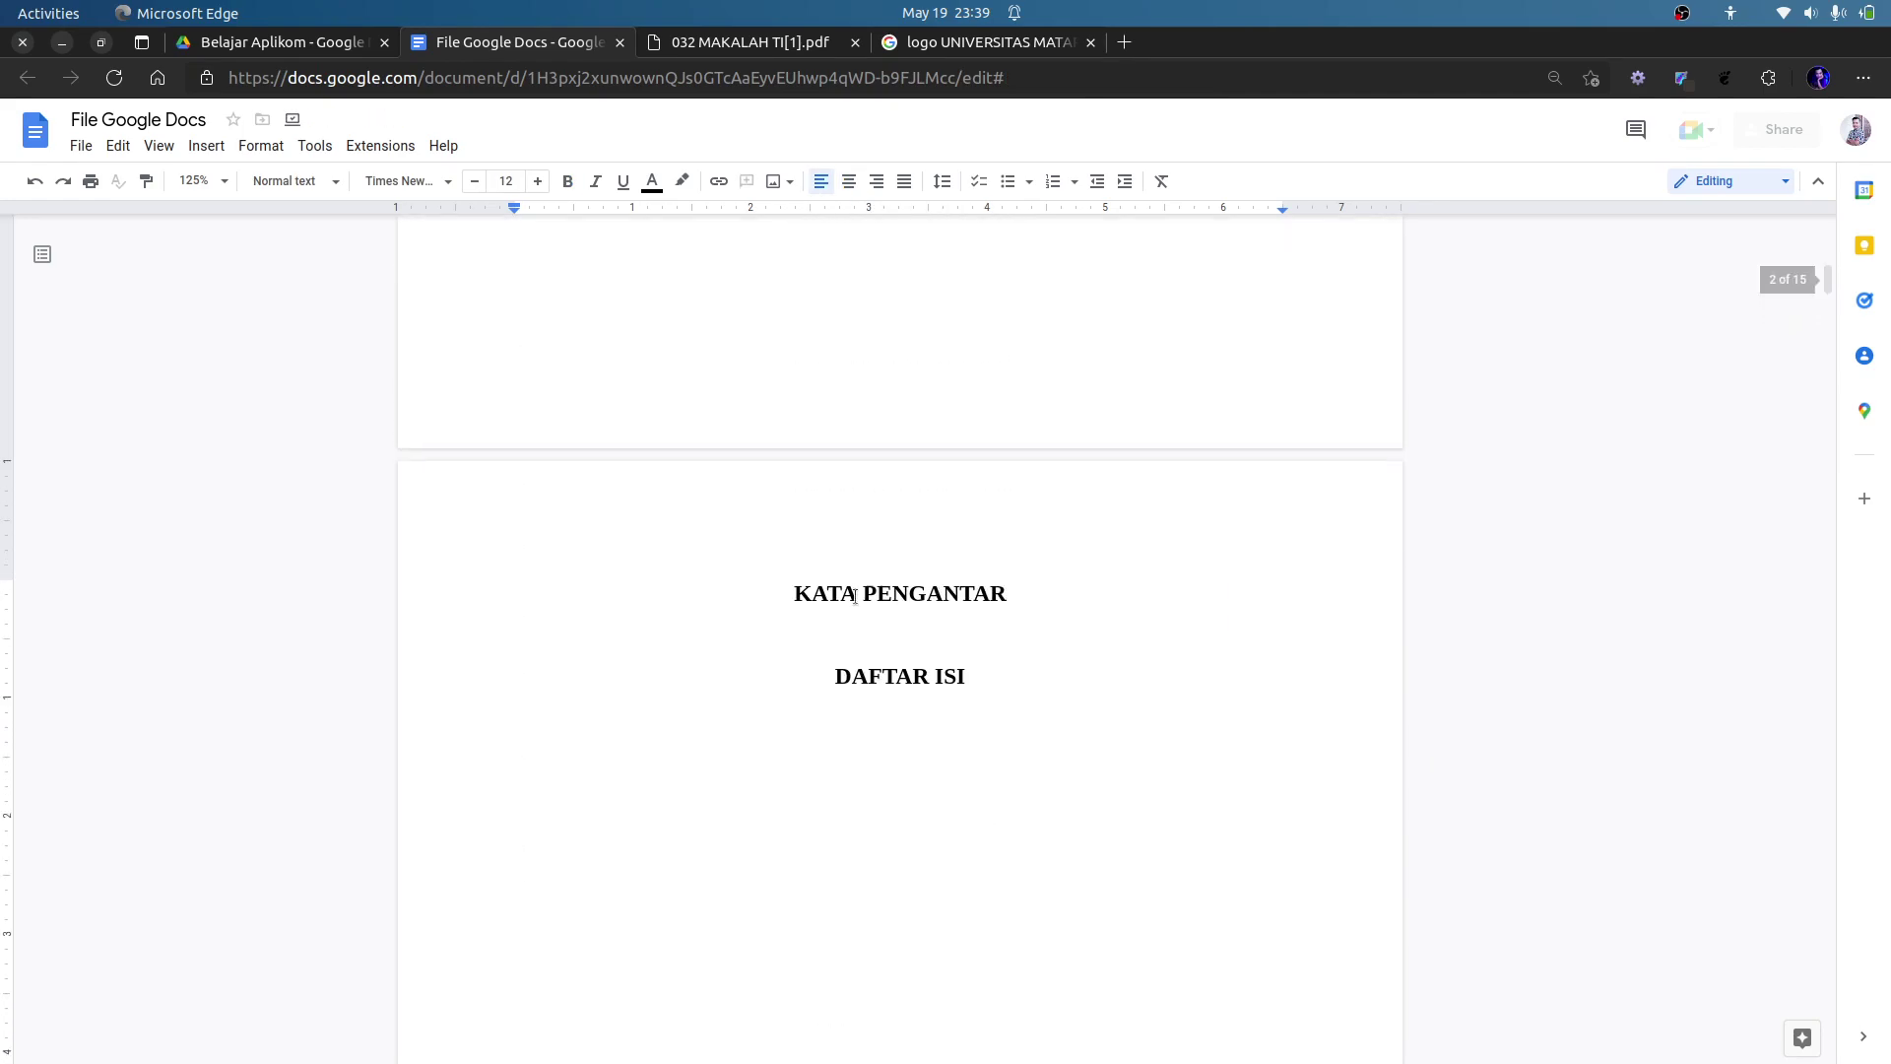
left_click(872, 660)
key("Return")
key("Return")
key("Return")
key("Return")
key("Return")
key("Return")
key("Return")
key("Return")
key("Return")
key("Return")
key("Return")
key("Return")
key("Return")
key("Return")
key("Return")
key("Return")
key("Return")
scroll(873, 660, "down", 3)
key("Return")
key("Return")
scroll(871, 660, "down", 3)
key("Return")
key("Return")
key("Return")
key("Return")
scroll(871, 660, "down", 3)
key("Return")
key("Return")
key("Return")
key("Return")
key("Return")
key("Return")
key("Return")
key("Return")
key("Return")
key("Return")
key("Return")
key("Return")
key("Return")
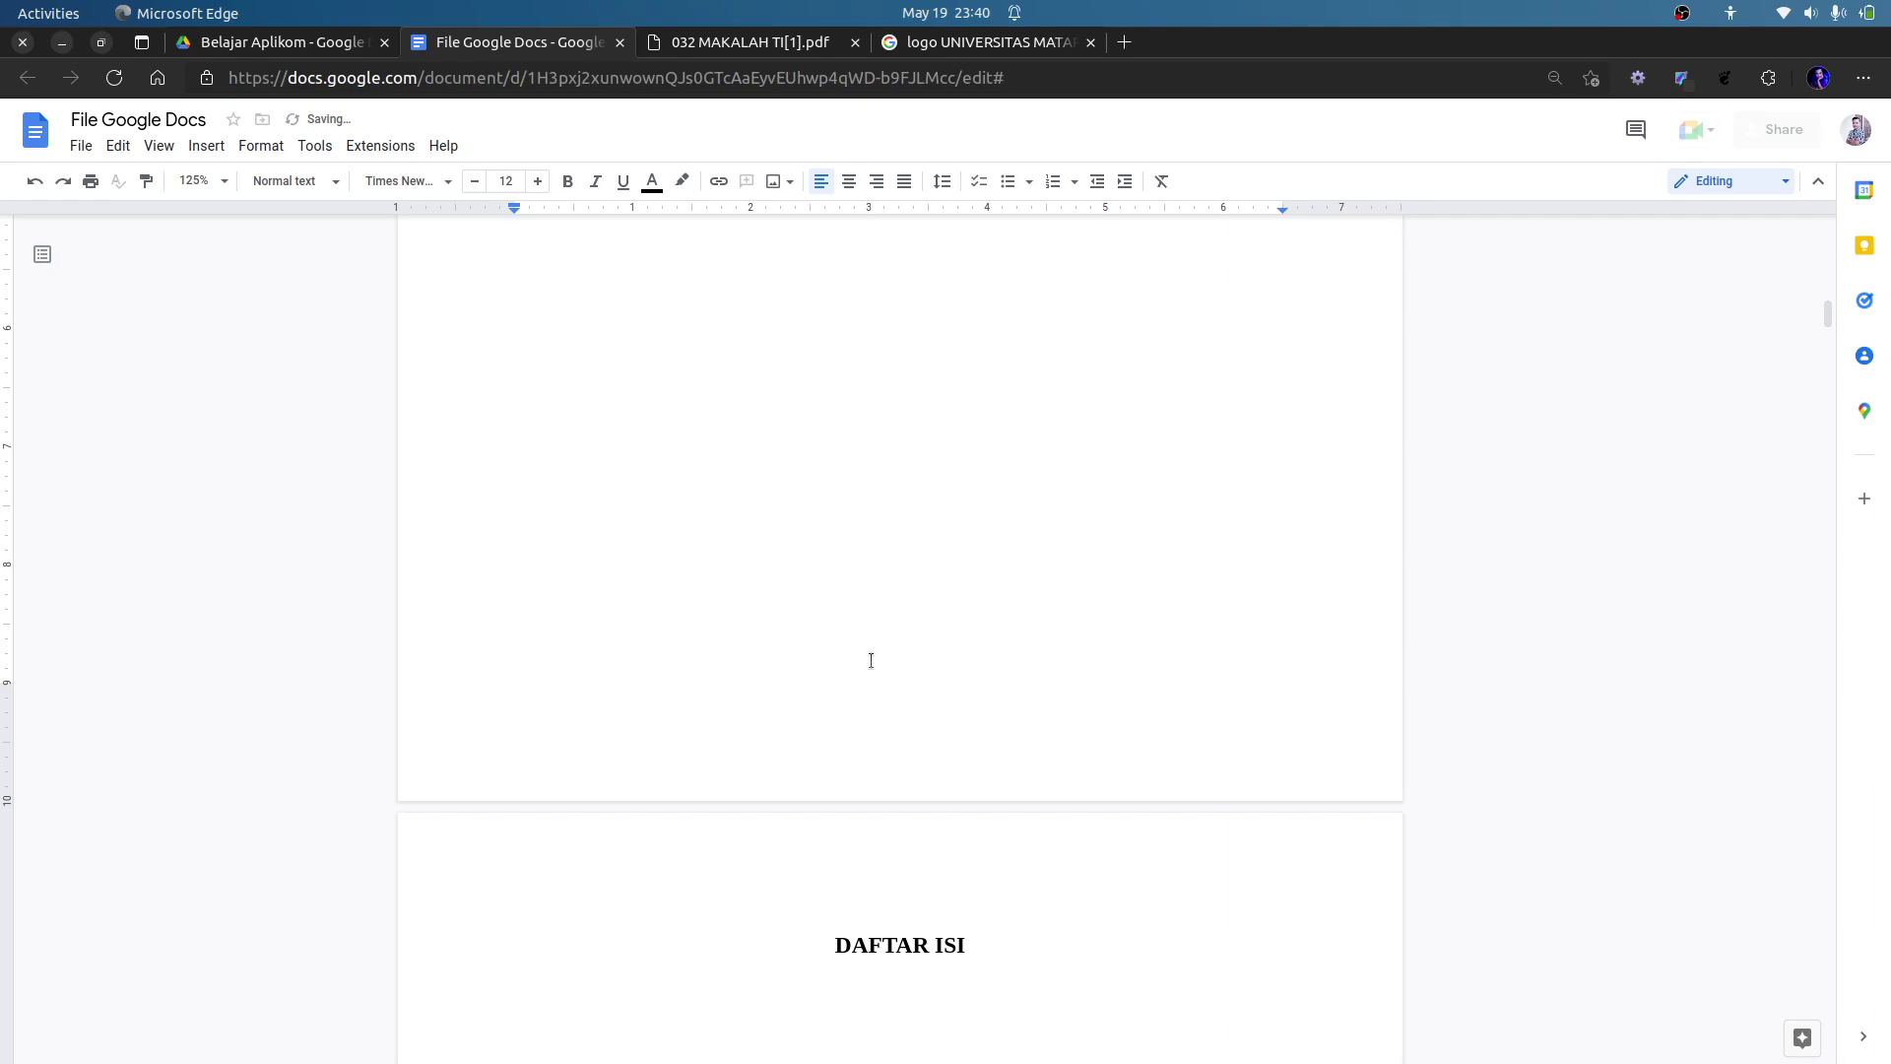
Insert blank lines above BAB I until the BAB I PENDAHULUAN title starts on a new page.
scroll(871, 660, "up", 15)
scroll(870, 660, "up", 3)
scroll(871, 660, "down", 3)
scroll(871, 660, "up", 6)
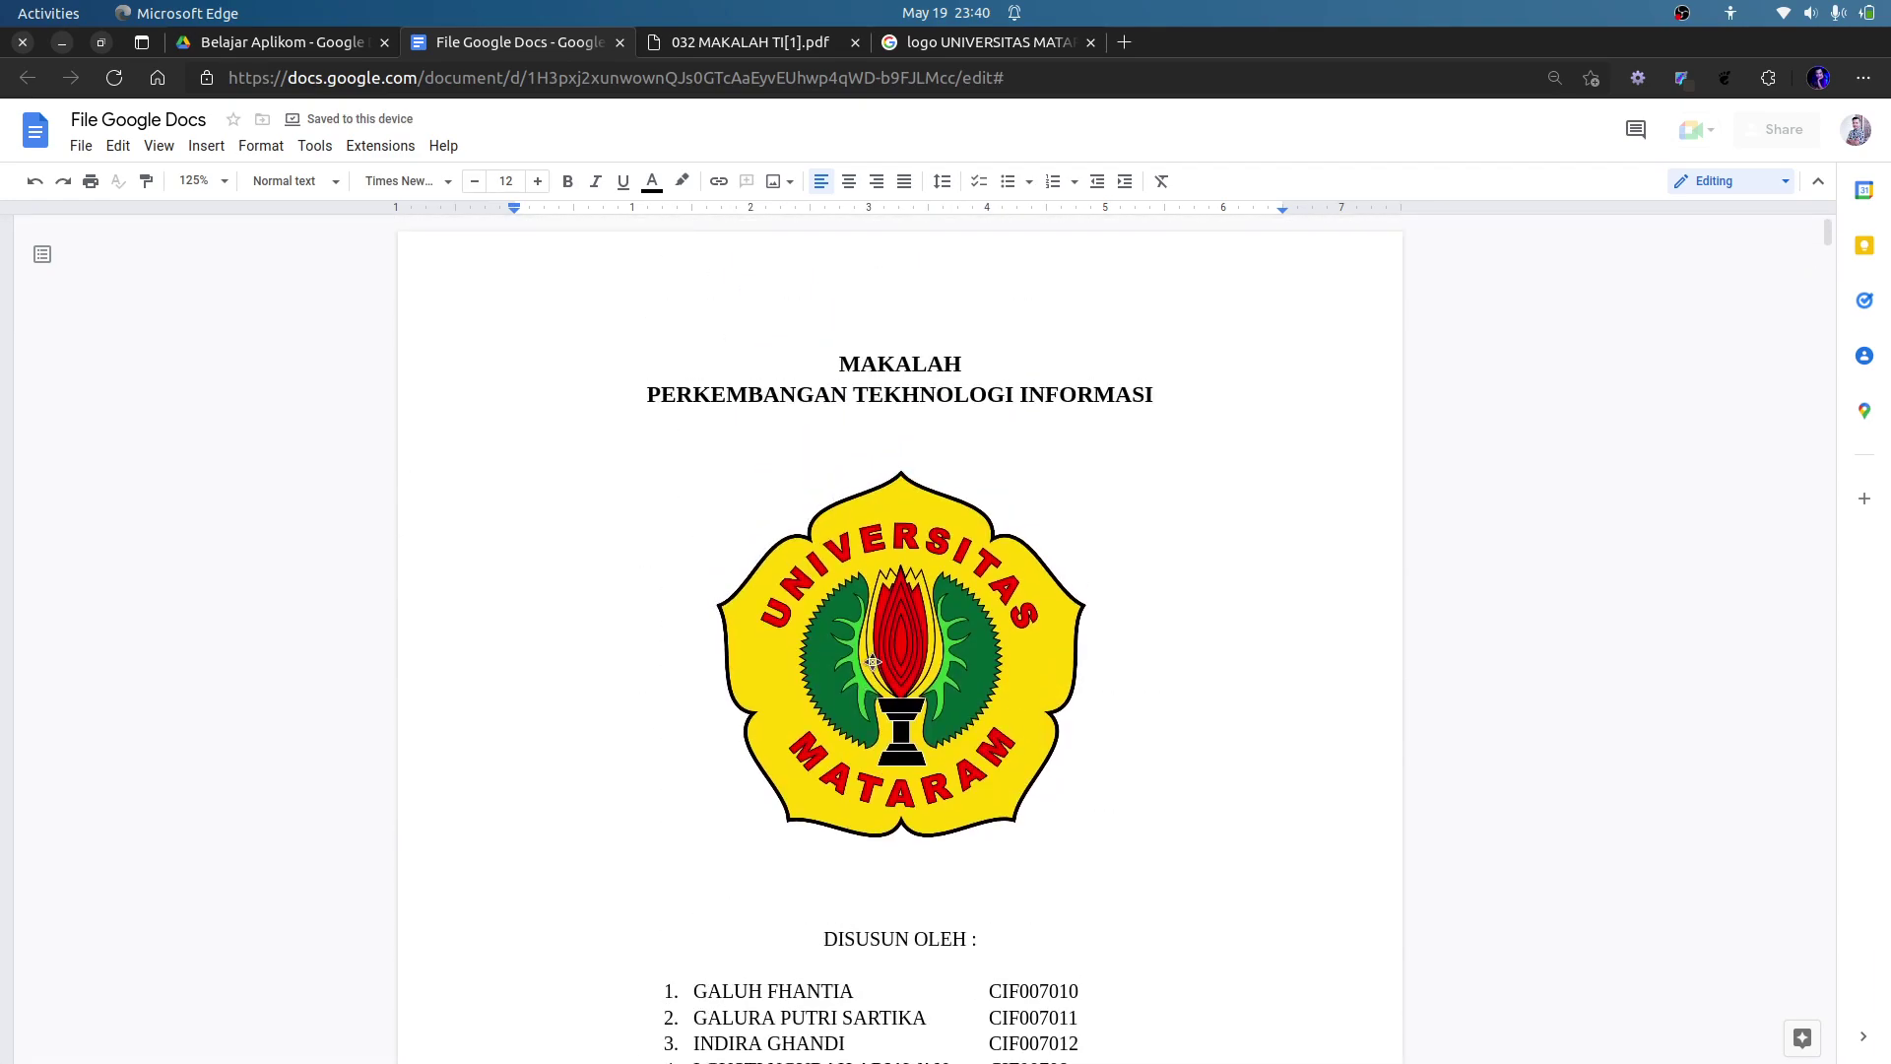
scroll(870, 660, "down", 20)
scroll(871, 660, "down", 20)
scroll(871, 660, "up", 4)
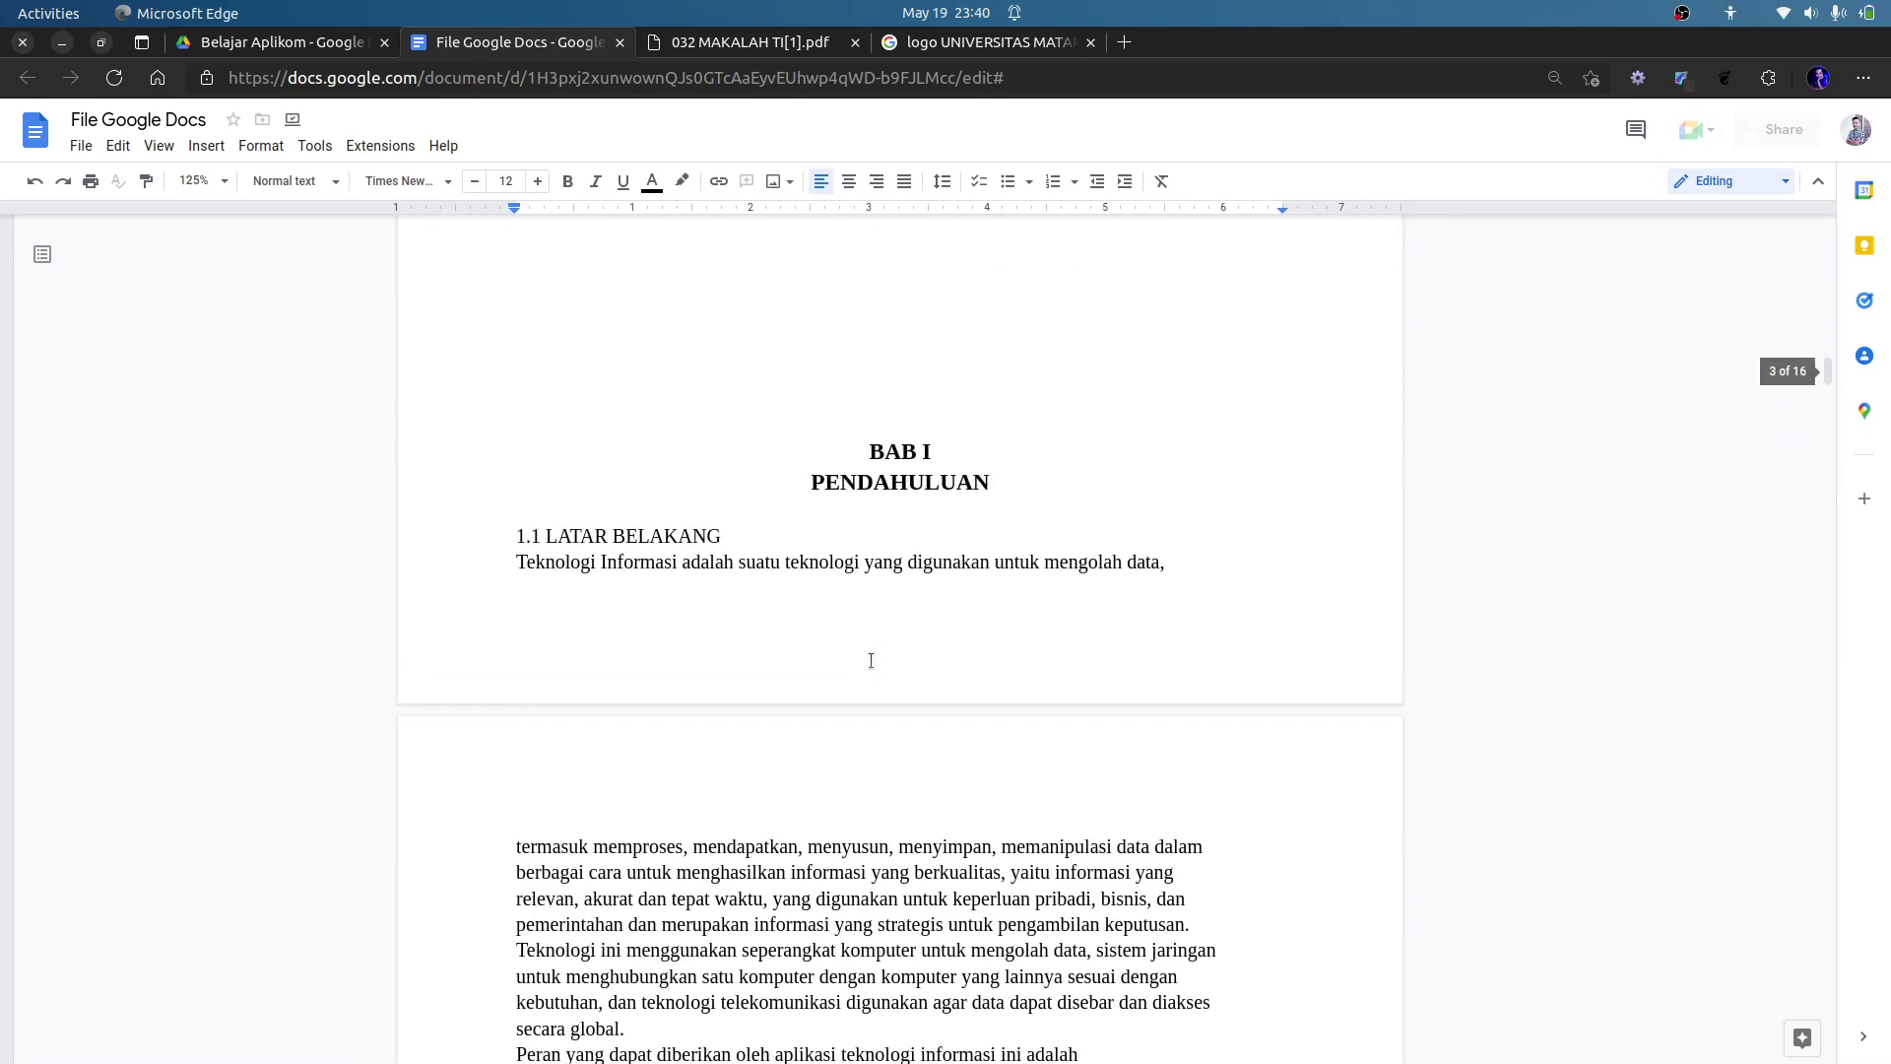
left_click(848, 426)
key("Return")
key("Return")
key("Return")
key("Return")
Delete the manual number 1.1 and its space in front of the LATAR BELAKANG subheading.
scroll(887, 542, "down", 3)
left_click(545, 682)
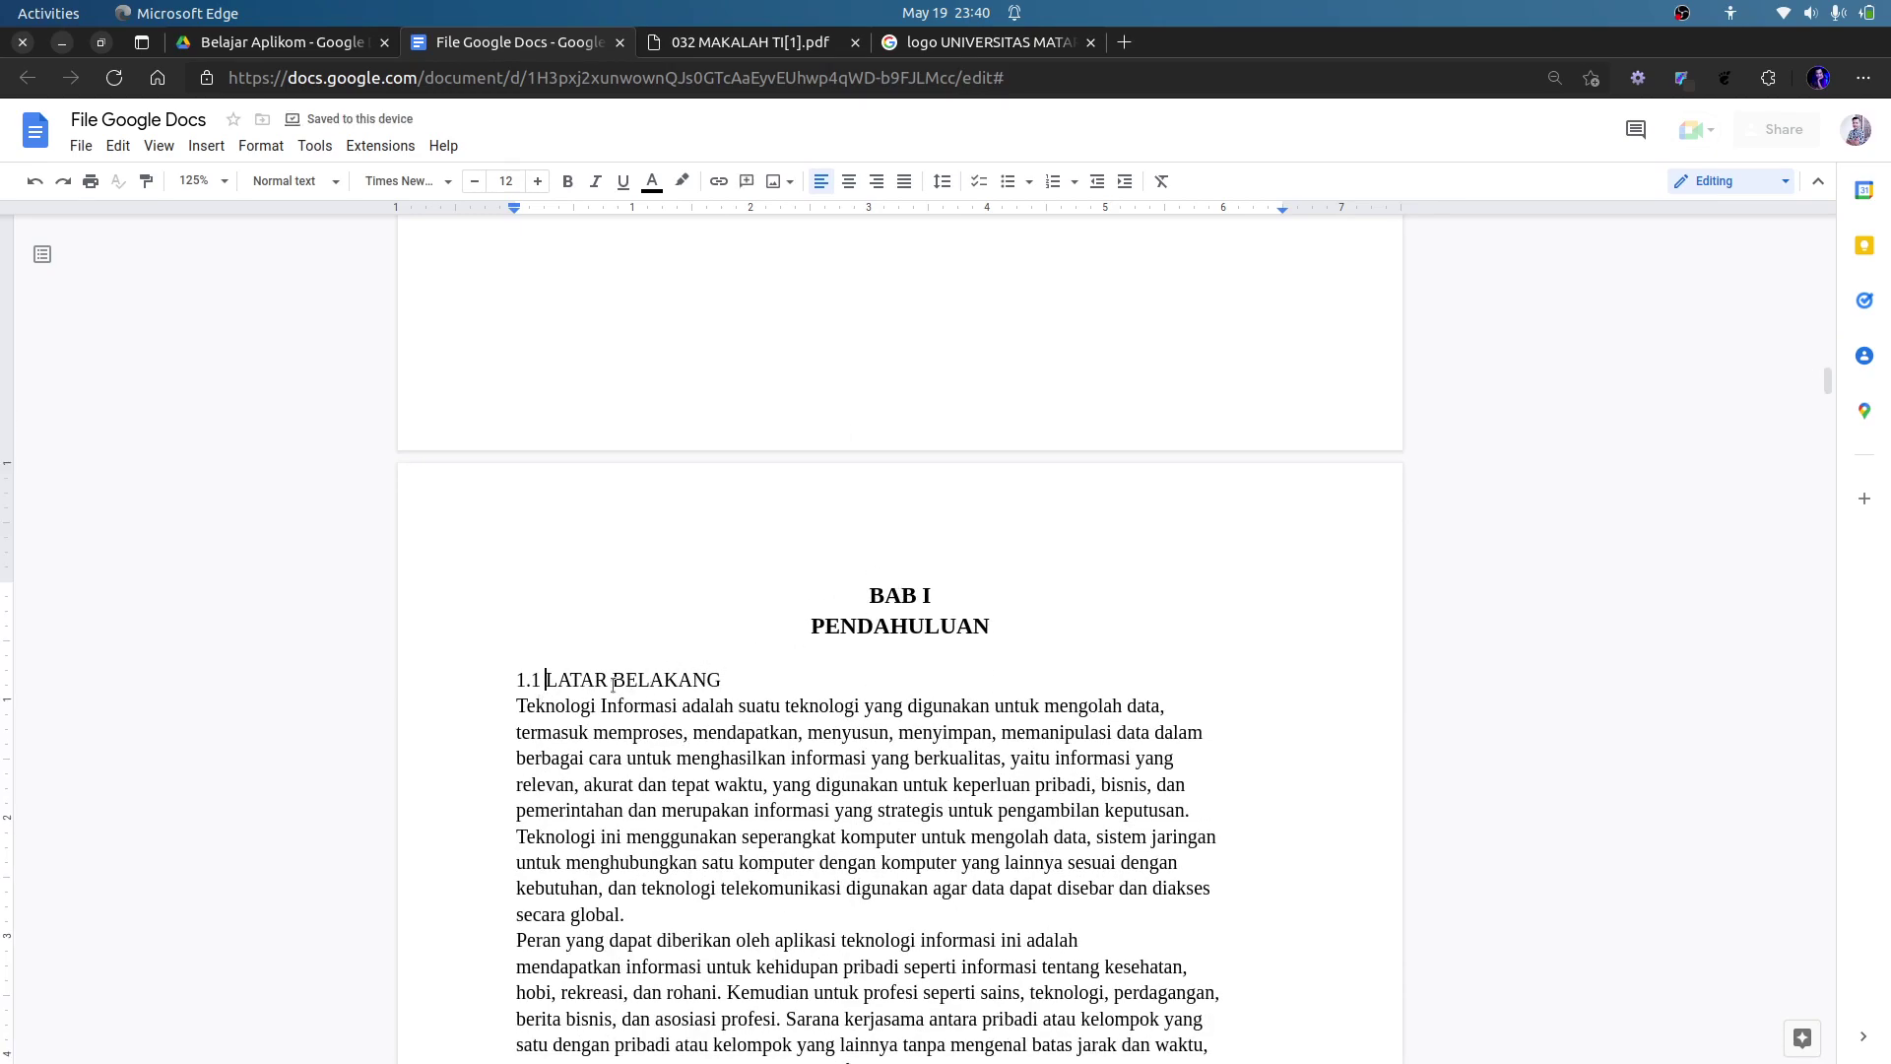
left_click_drag(530, 677, 540, 680)
left_click(530, 680)
left_click_drag(537, 680, 519, 682)
left_click(542, 675)
key("BackSpace")
key("BackSpace")
key("BackSpace")
key("BackSpace")
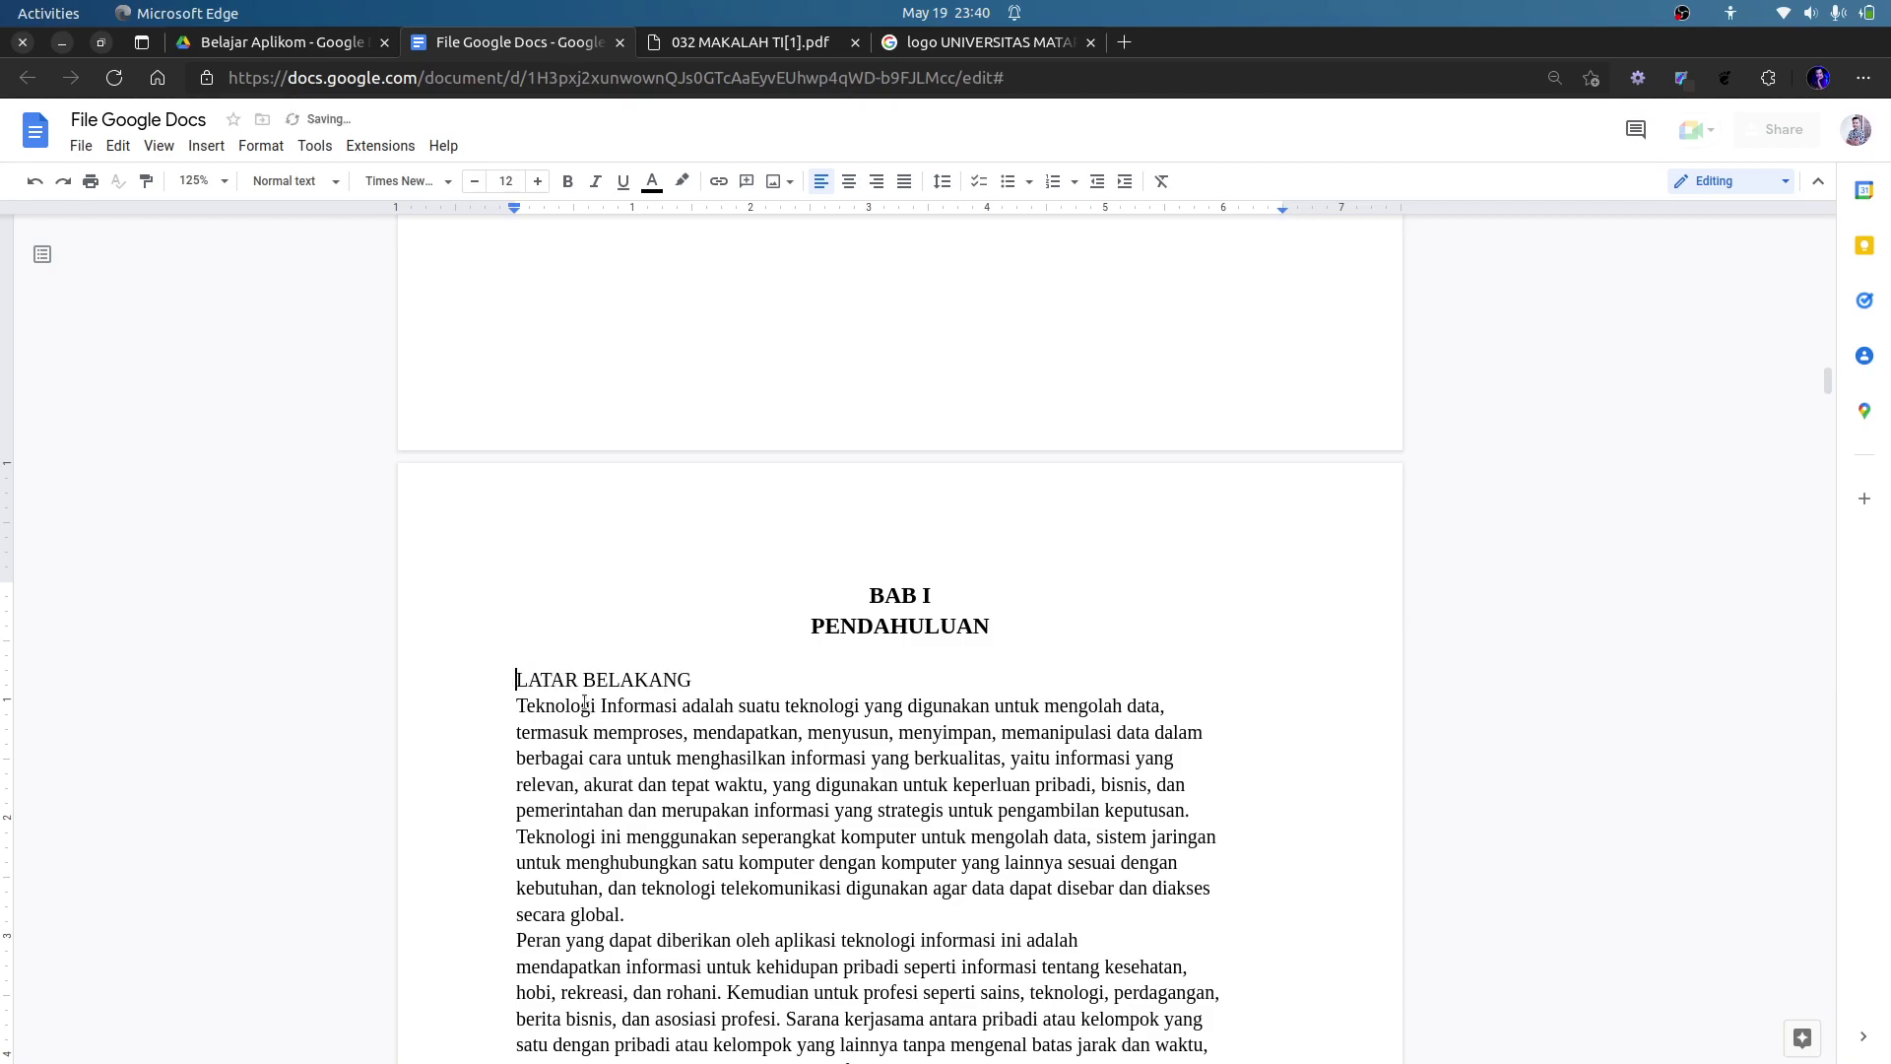
Try numbering the LATAR BELAKANG subheading with a plain 1.1, and remove that number again.
left_click(1030, 187)
left_click(1030, 183)
left_click(1074, 181)
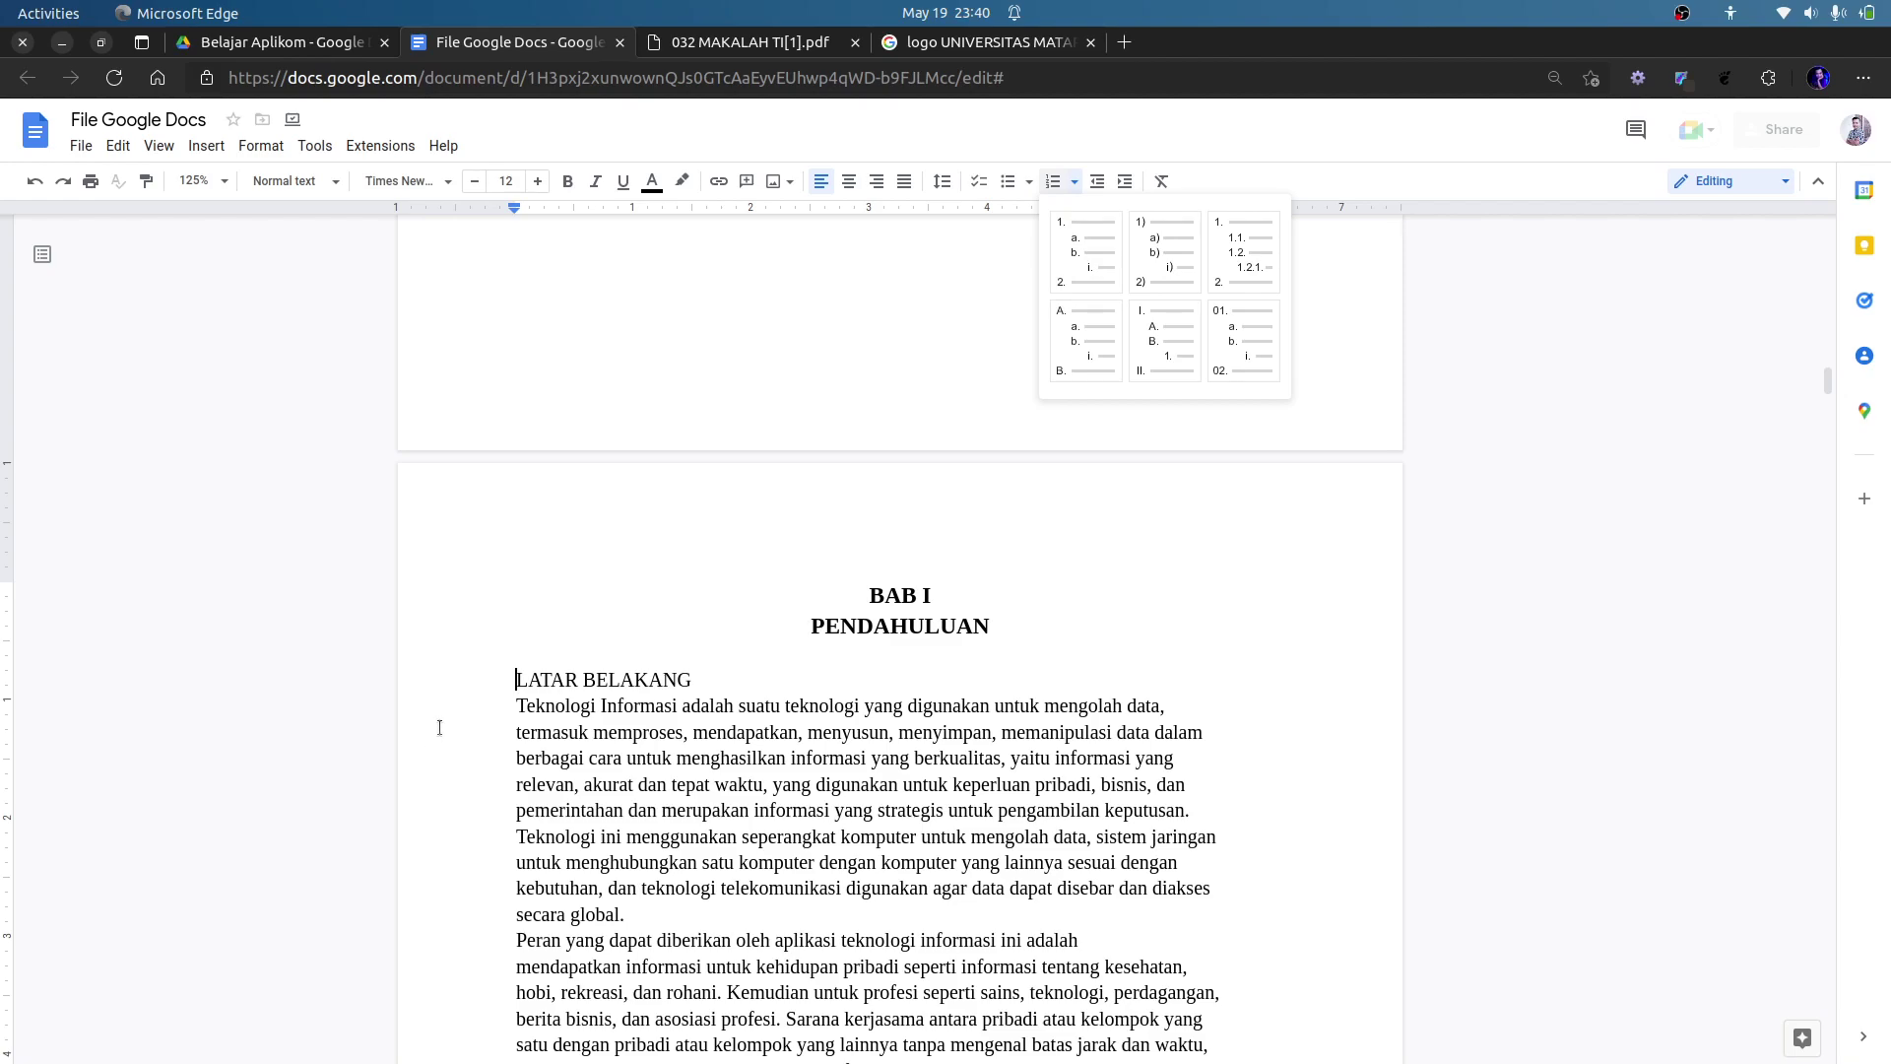
type("1.1")
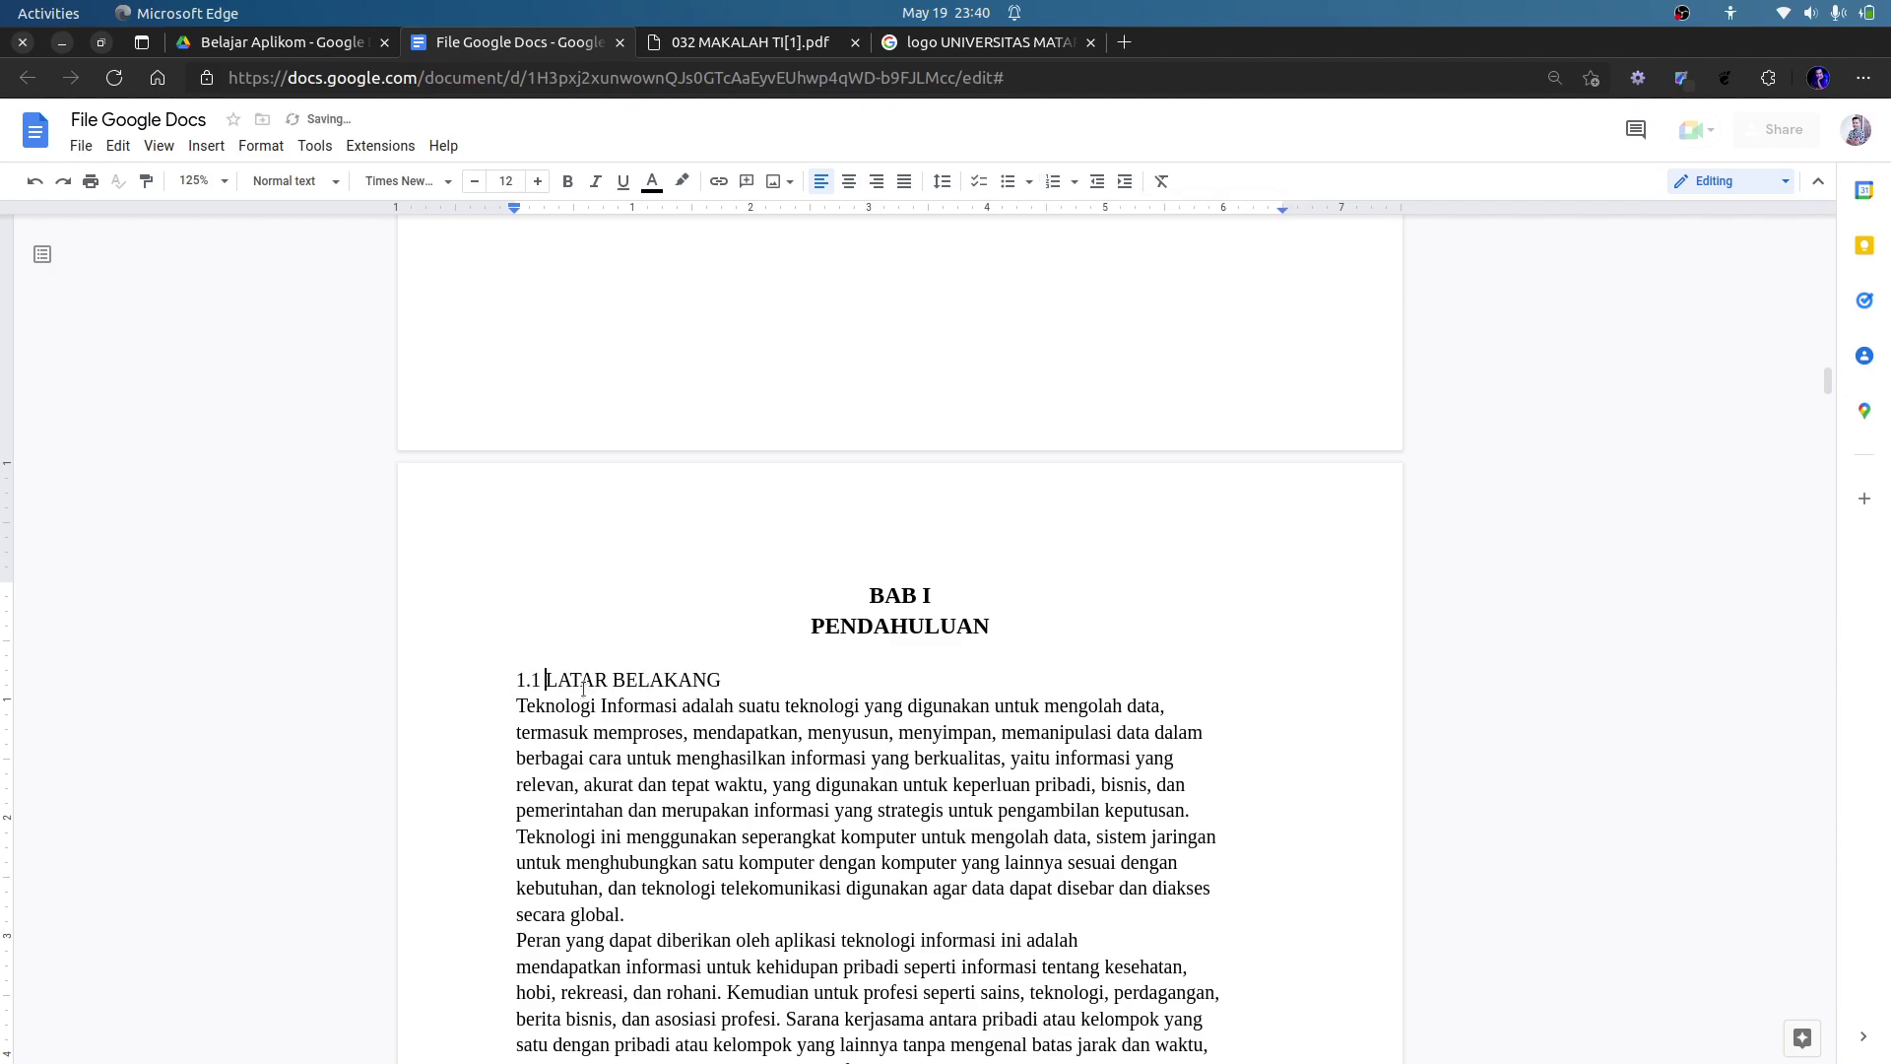
key("BackSpace")
type(".")
key("BackSpace")
key("BackSpace")
key("BackSpace")
key("BackSpace")
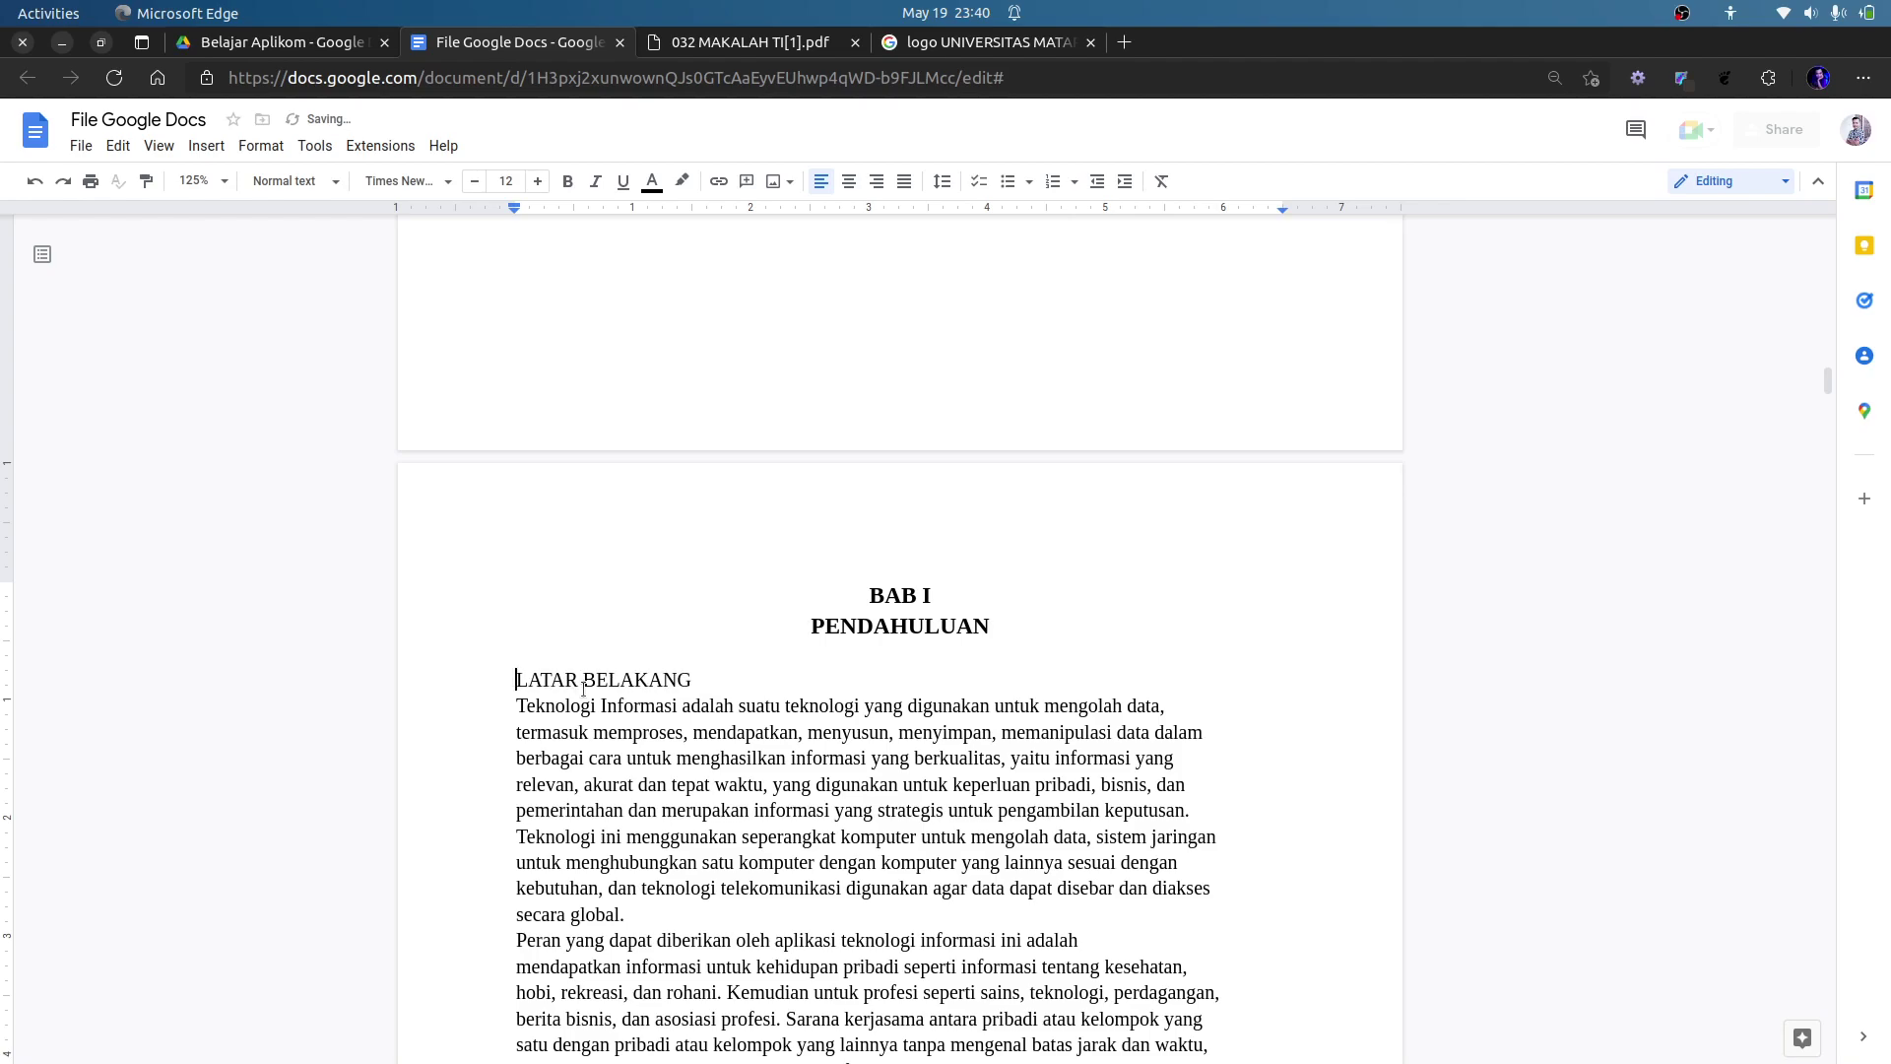
Turn LATAR BELAKANG into a numbered list item and give its number the prefix "1.".
type("1.")
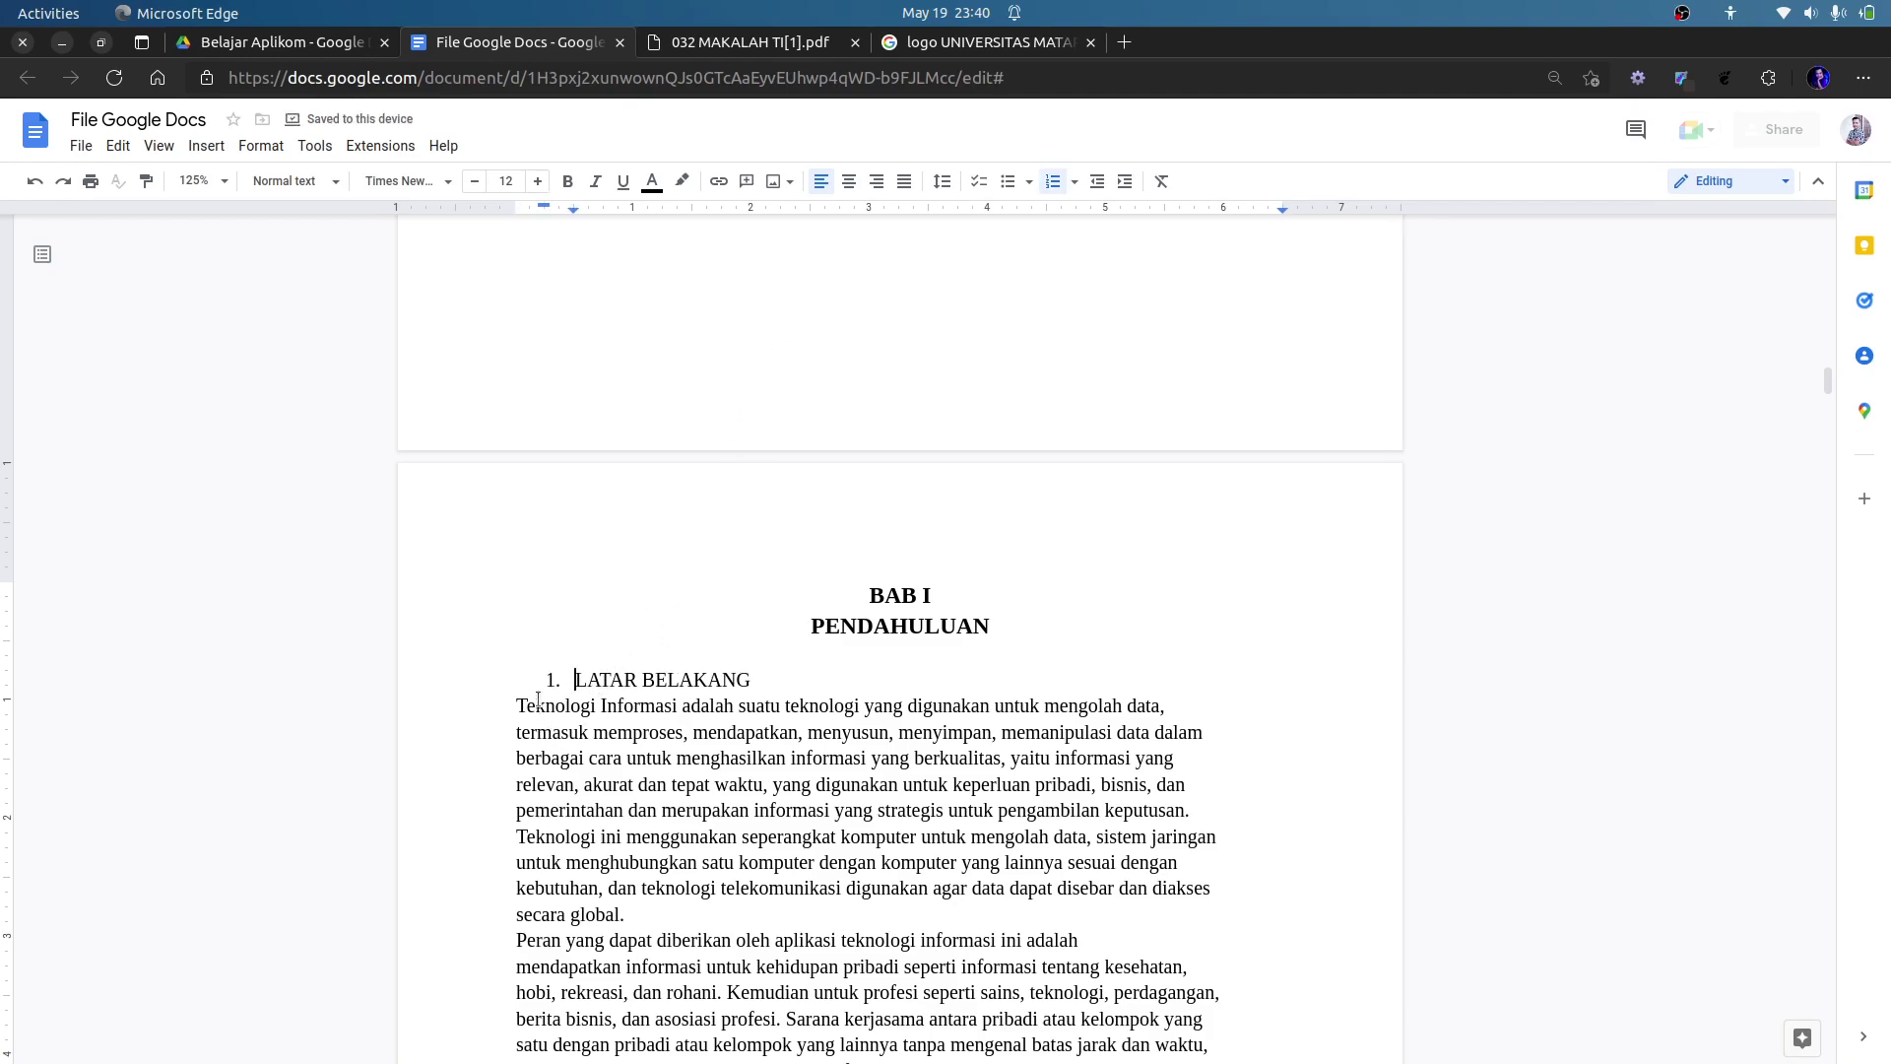
left_click(563, 680)
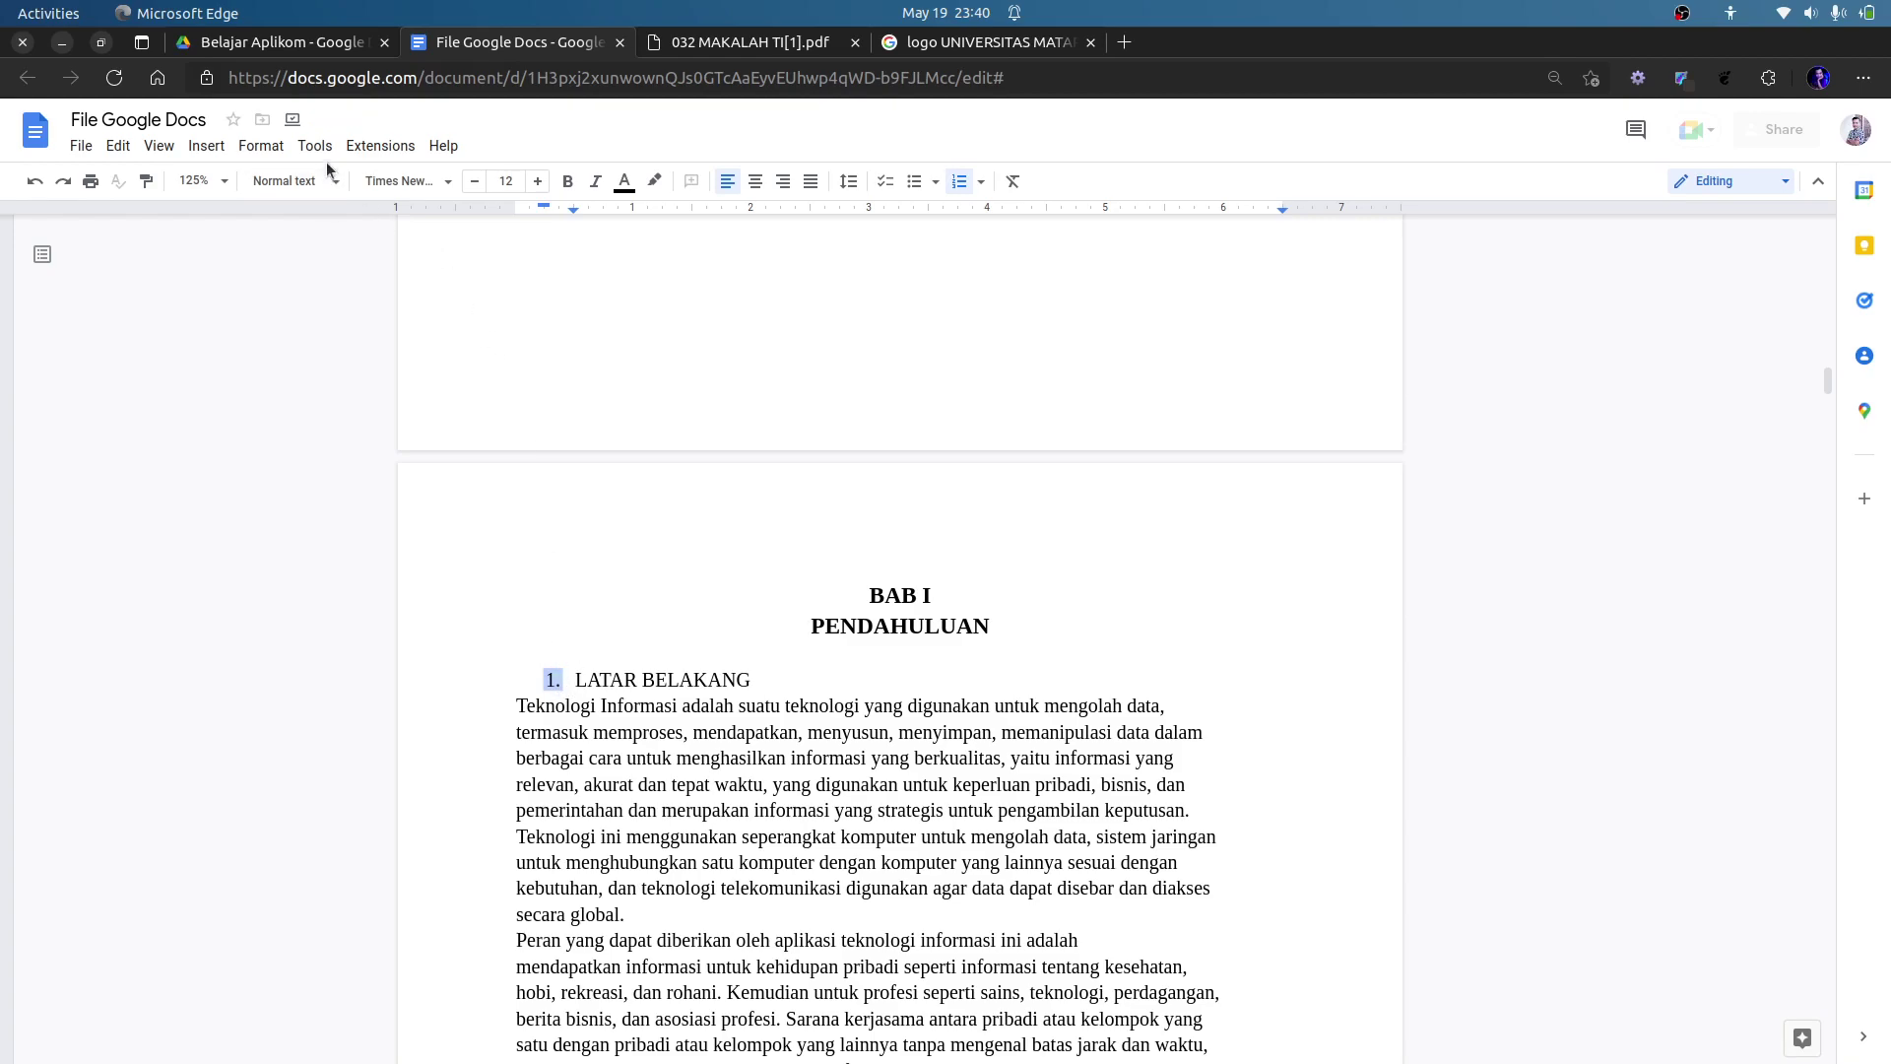
left_click(254, 150)
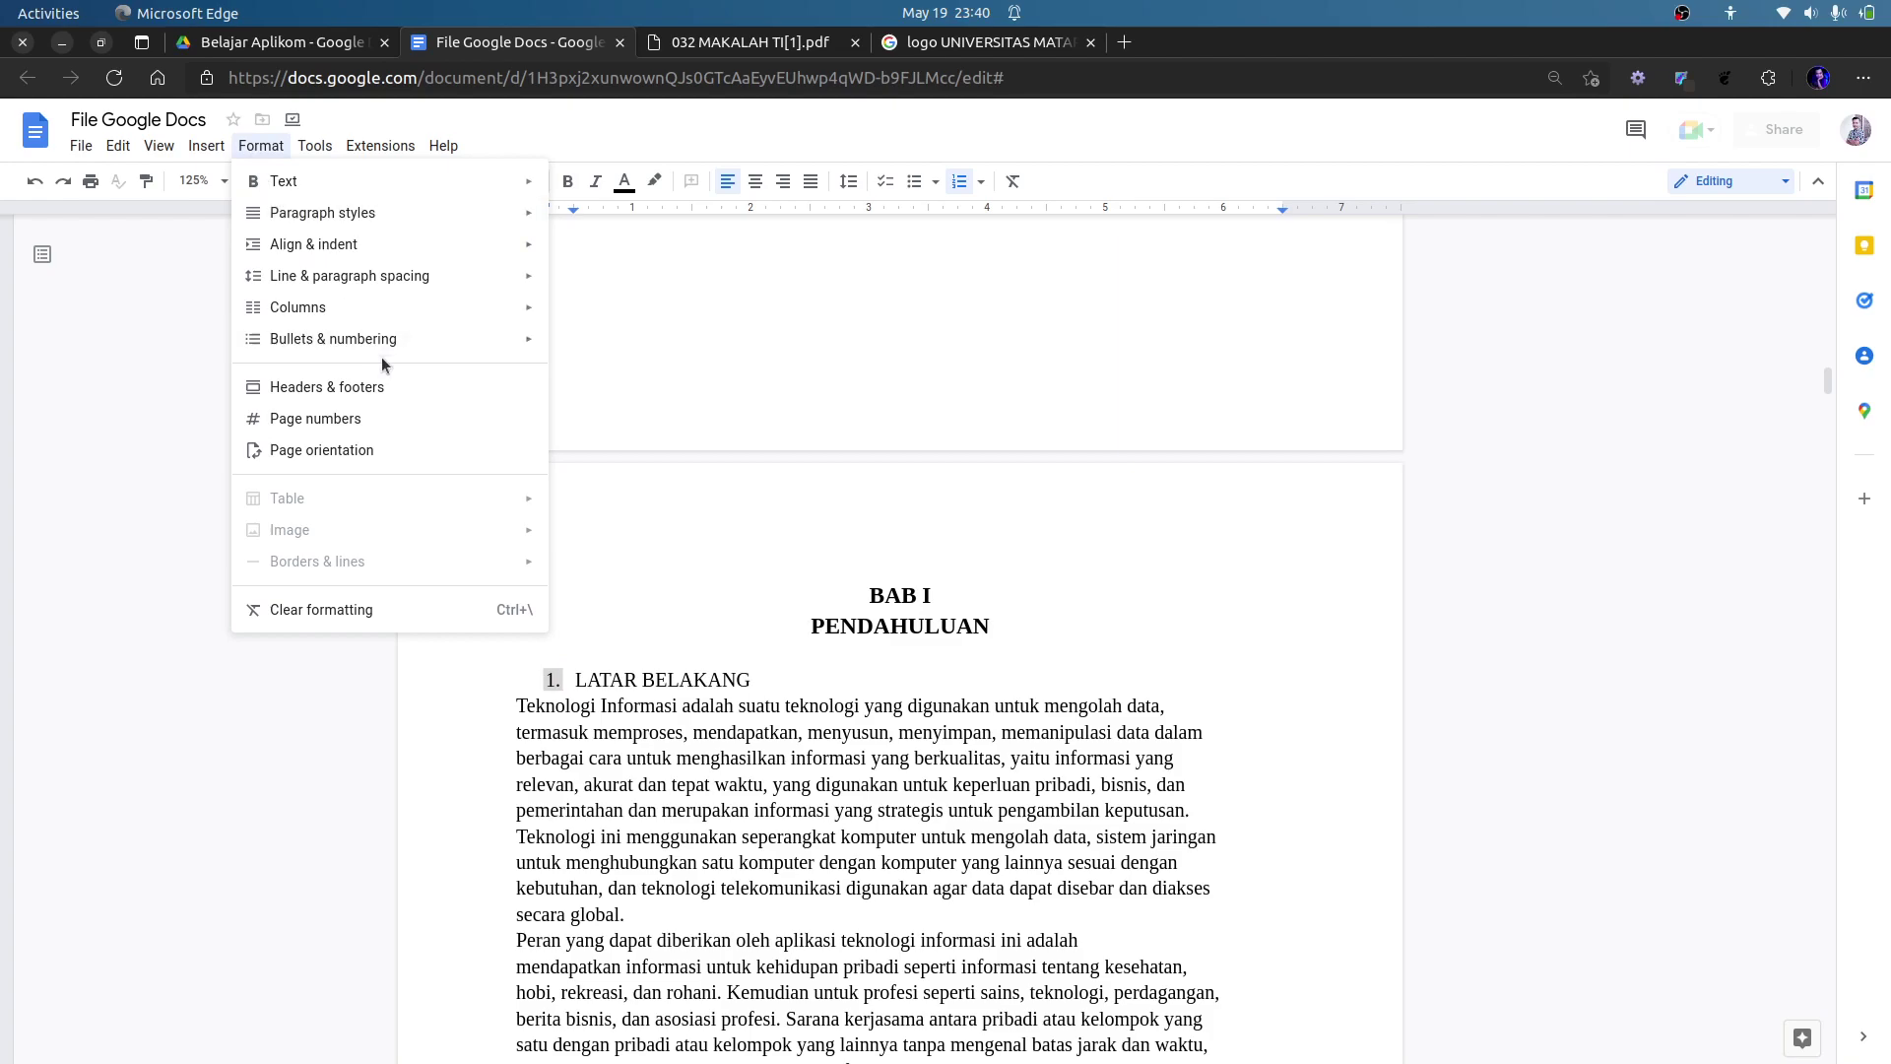
mouse_move(409, 340)
mouse_move(645, 345)
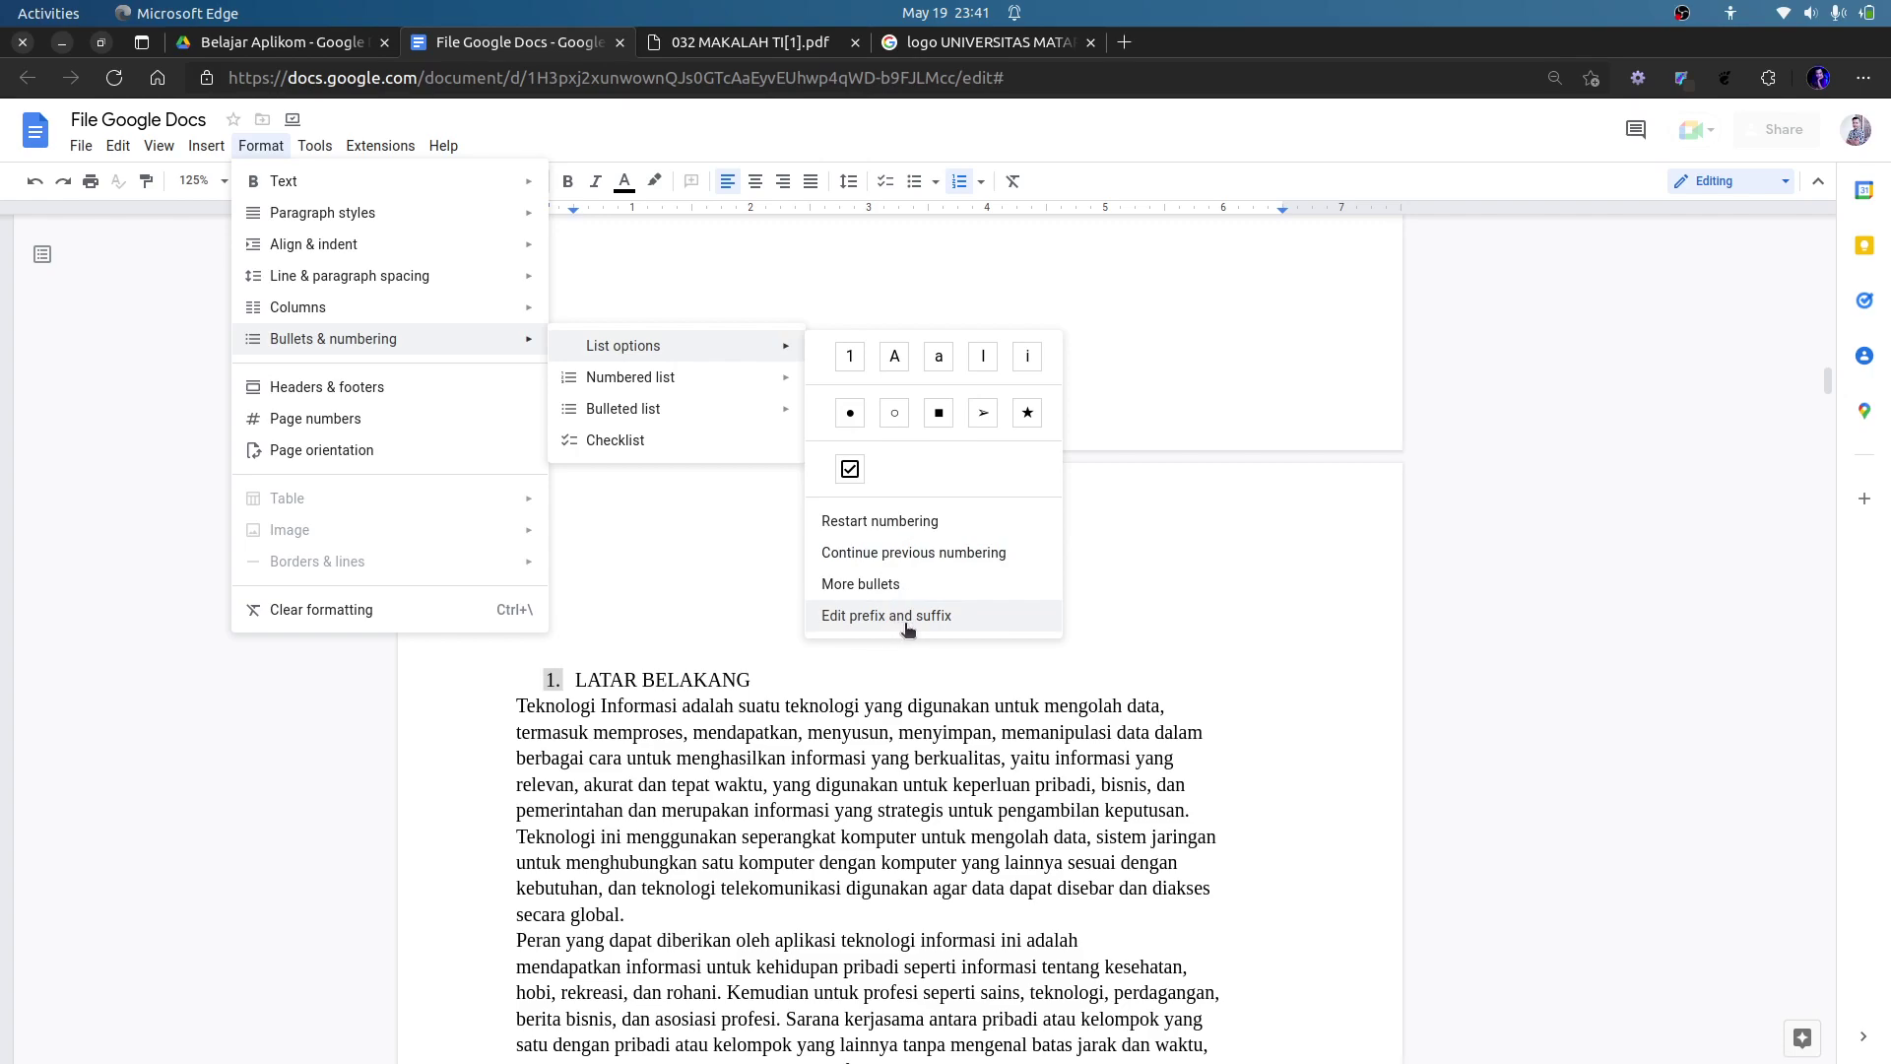
left_click(936, 618)
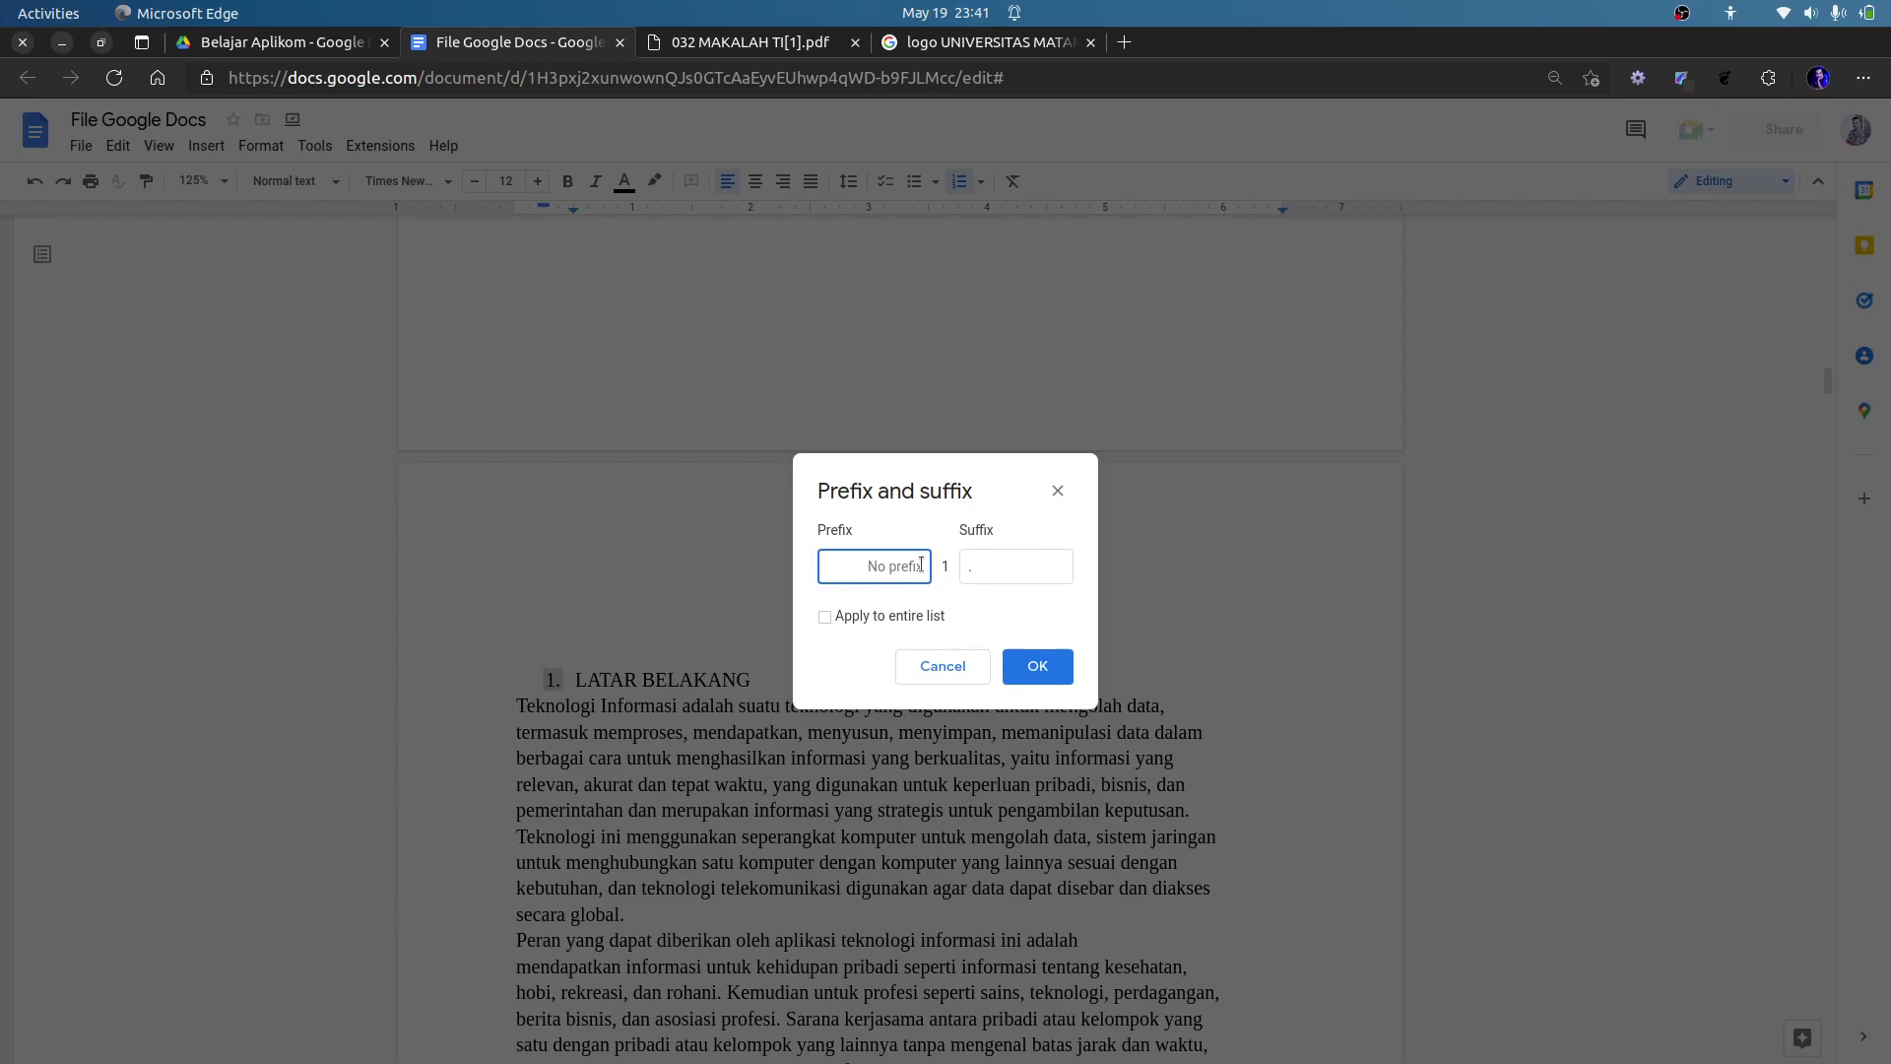
type("1.")
left_click(1039, 667)
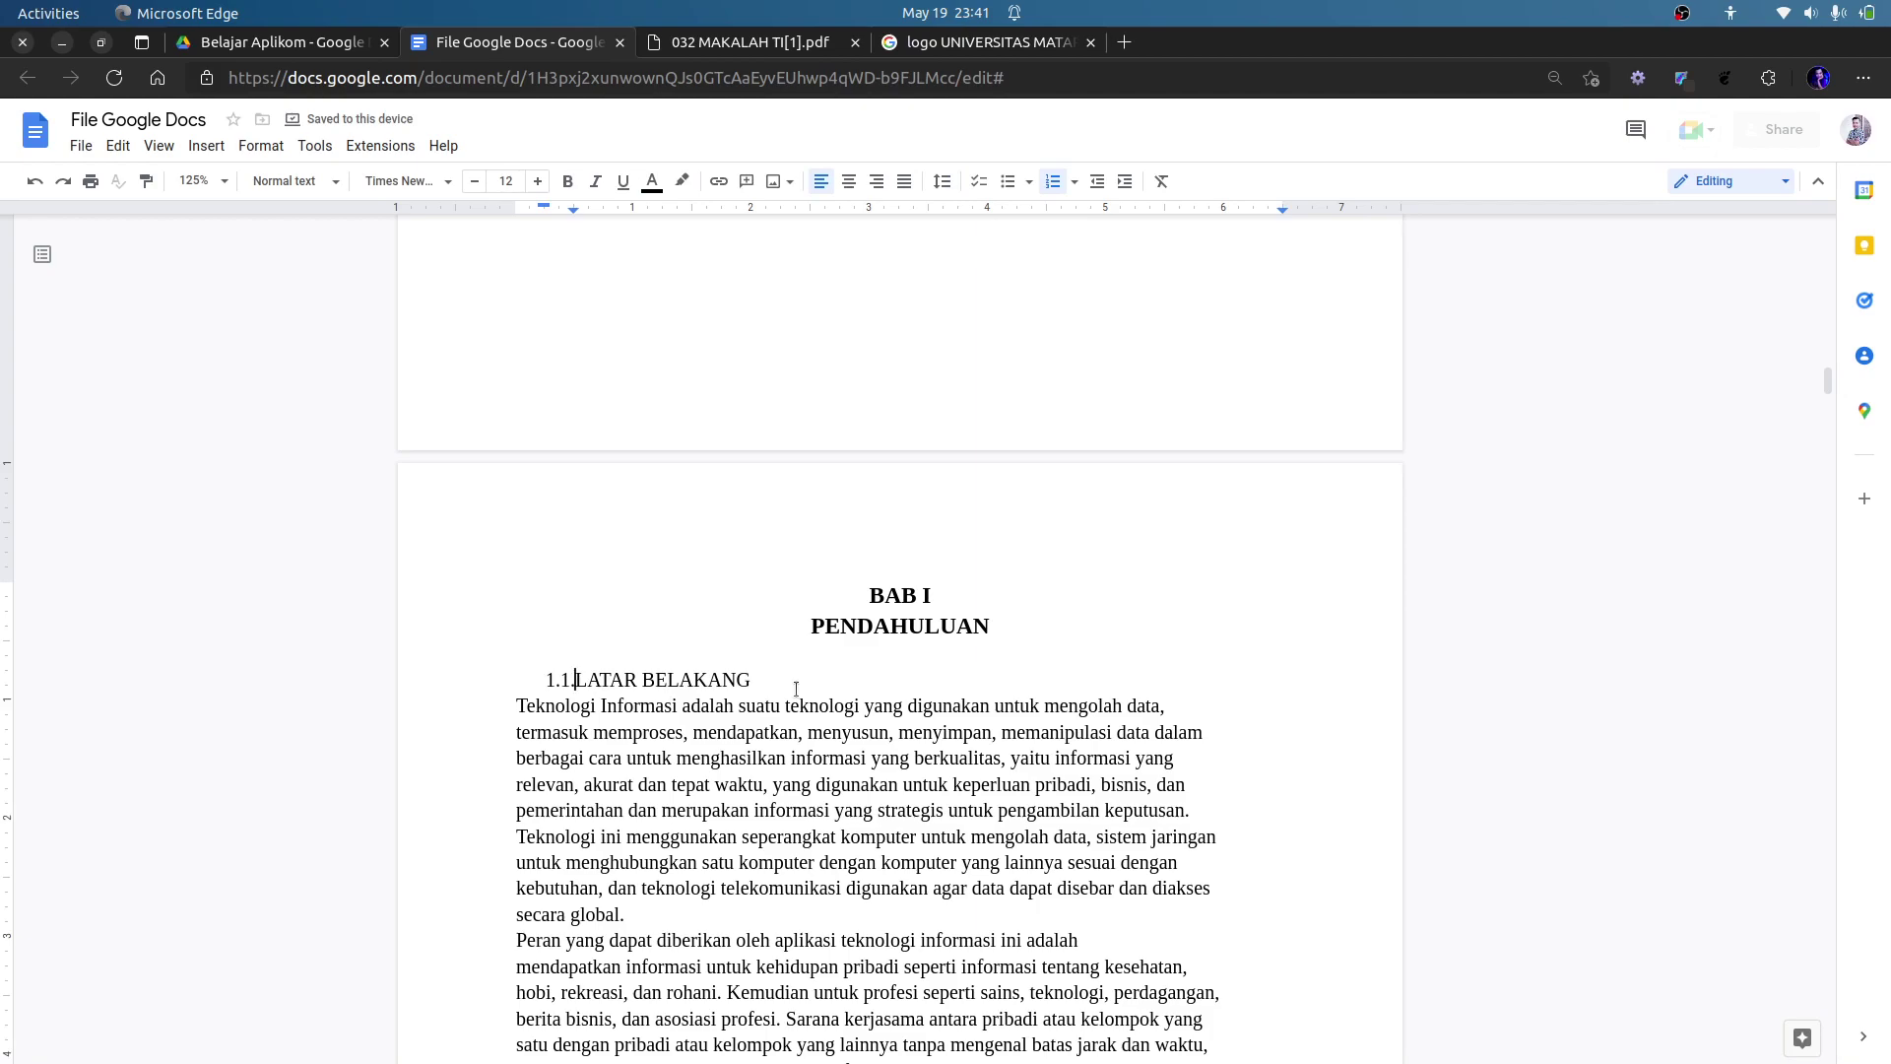
Indent the line beginning "Teknologi Informasi adalah" under LATAR BELAKANG by two tab stops.
left_click(528, 702)
key("Tab")
key("Tab")
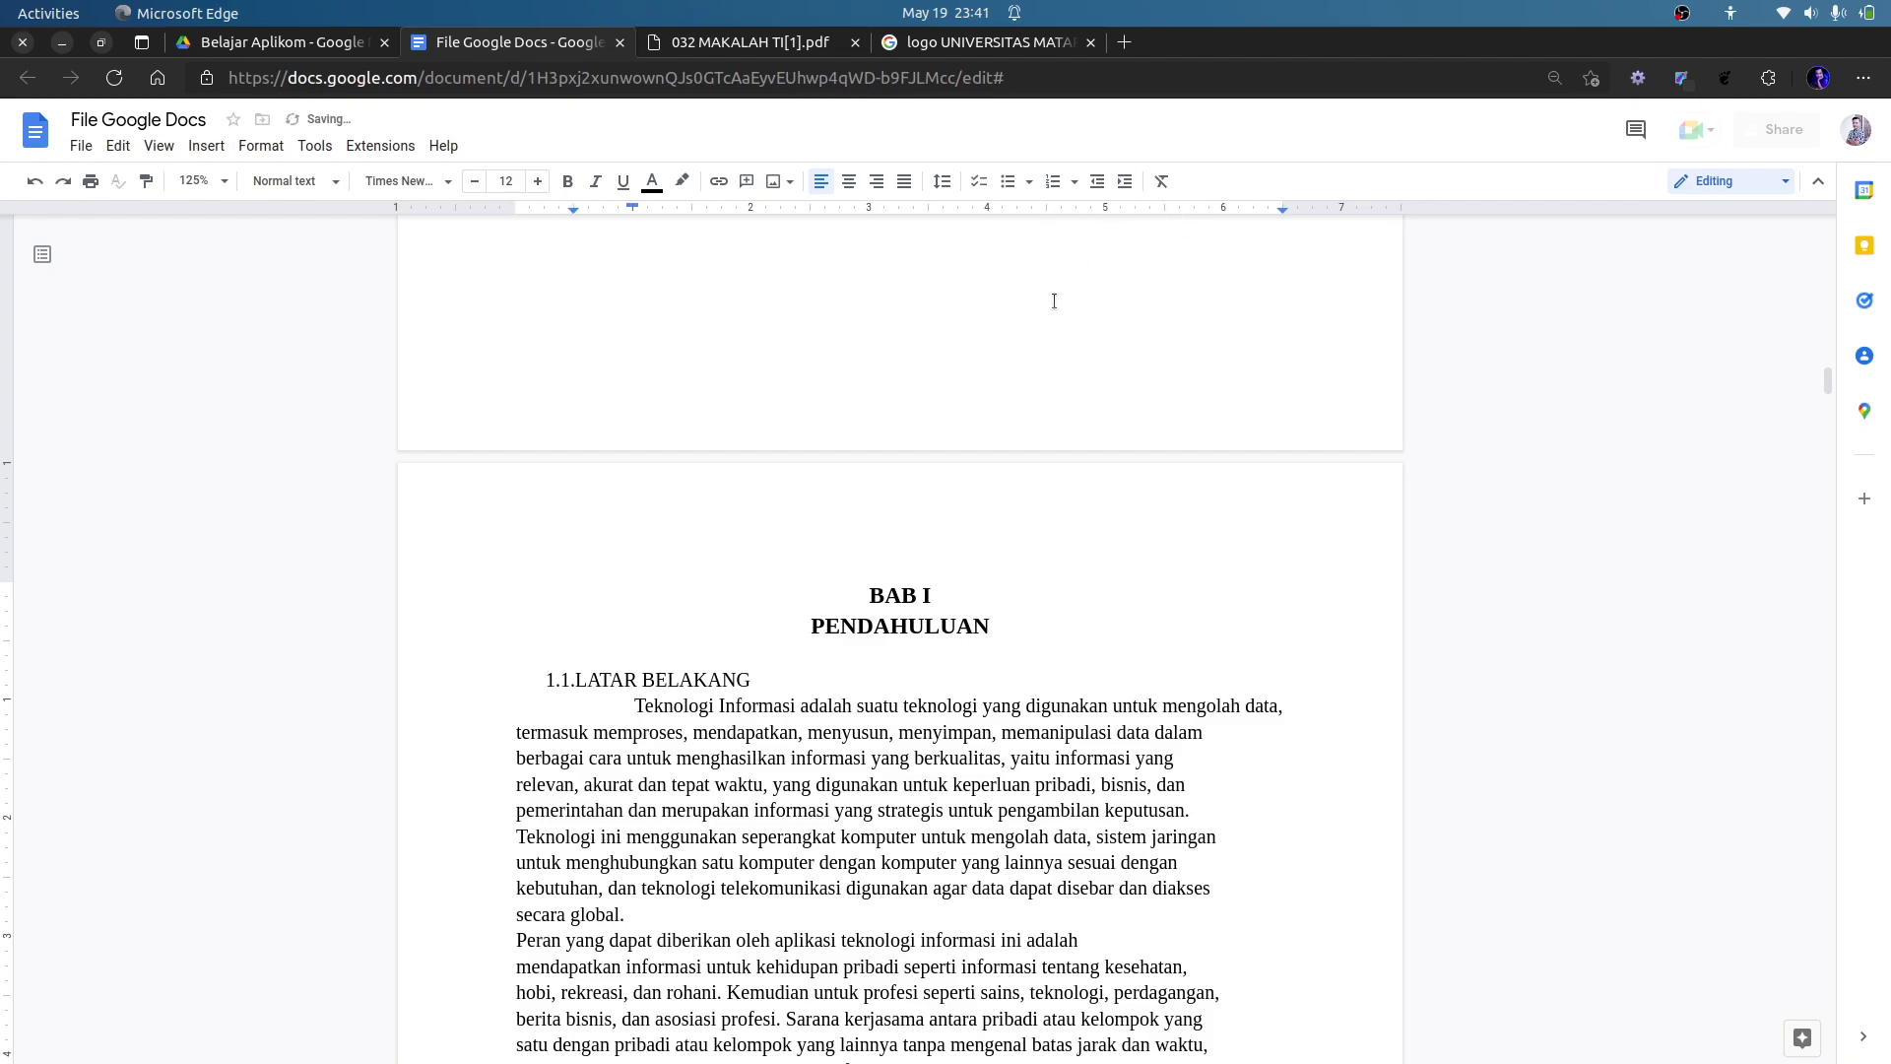
Join the broken lines of the first LATAR BELAKANG paragraph, from "Teknologi Informasi adalah" to "pengambilan keputusan.".
key("Delete")
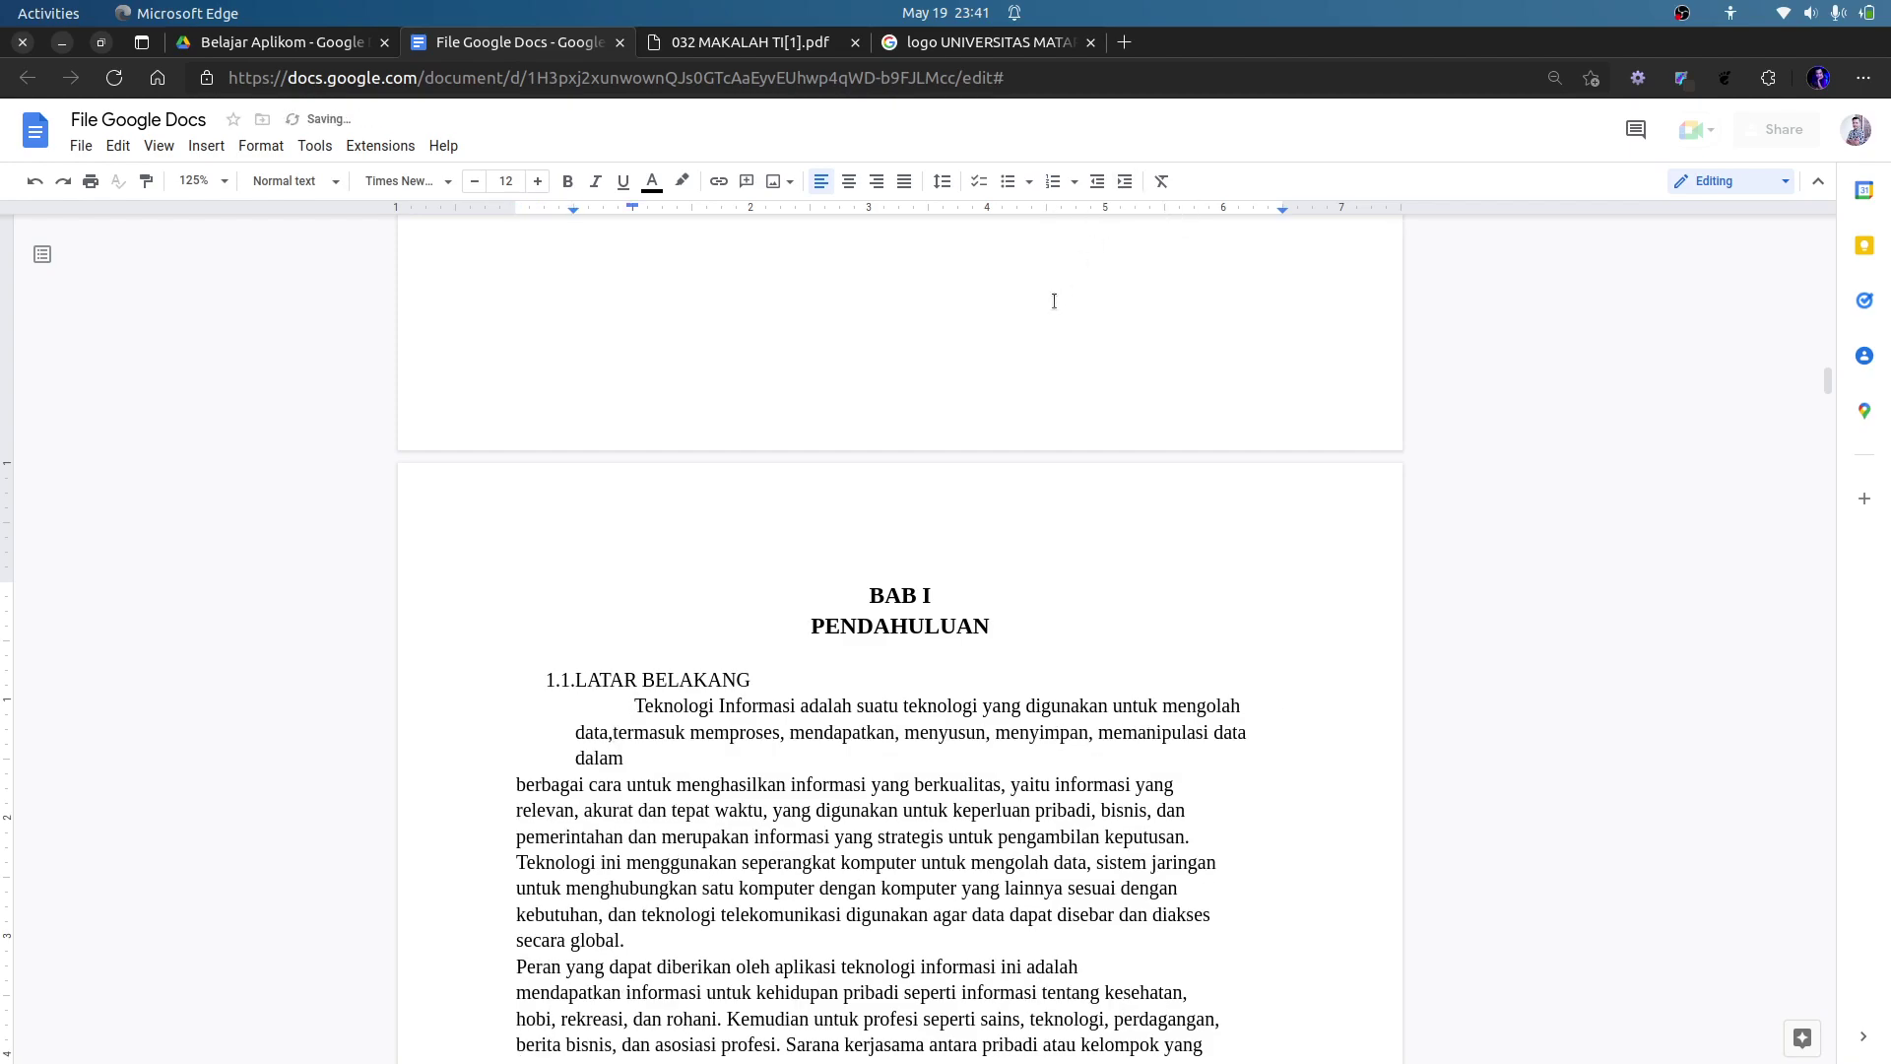
key("Down")
key("End")
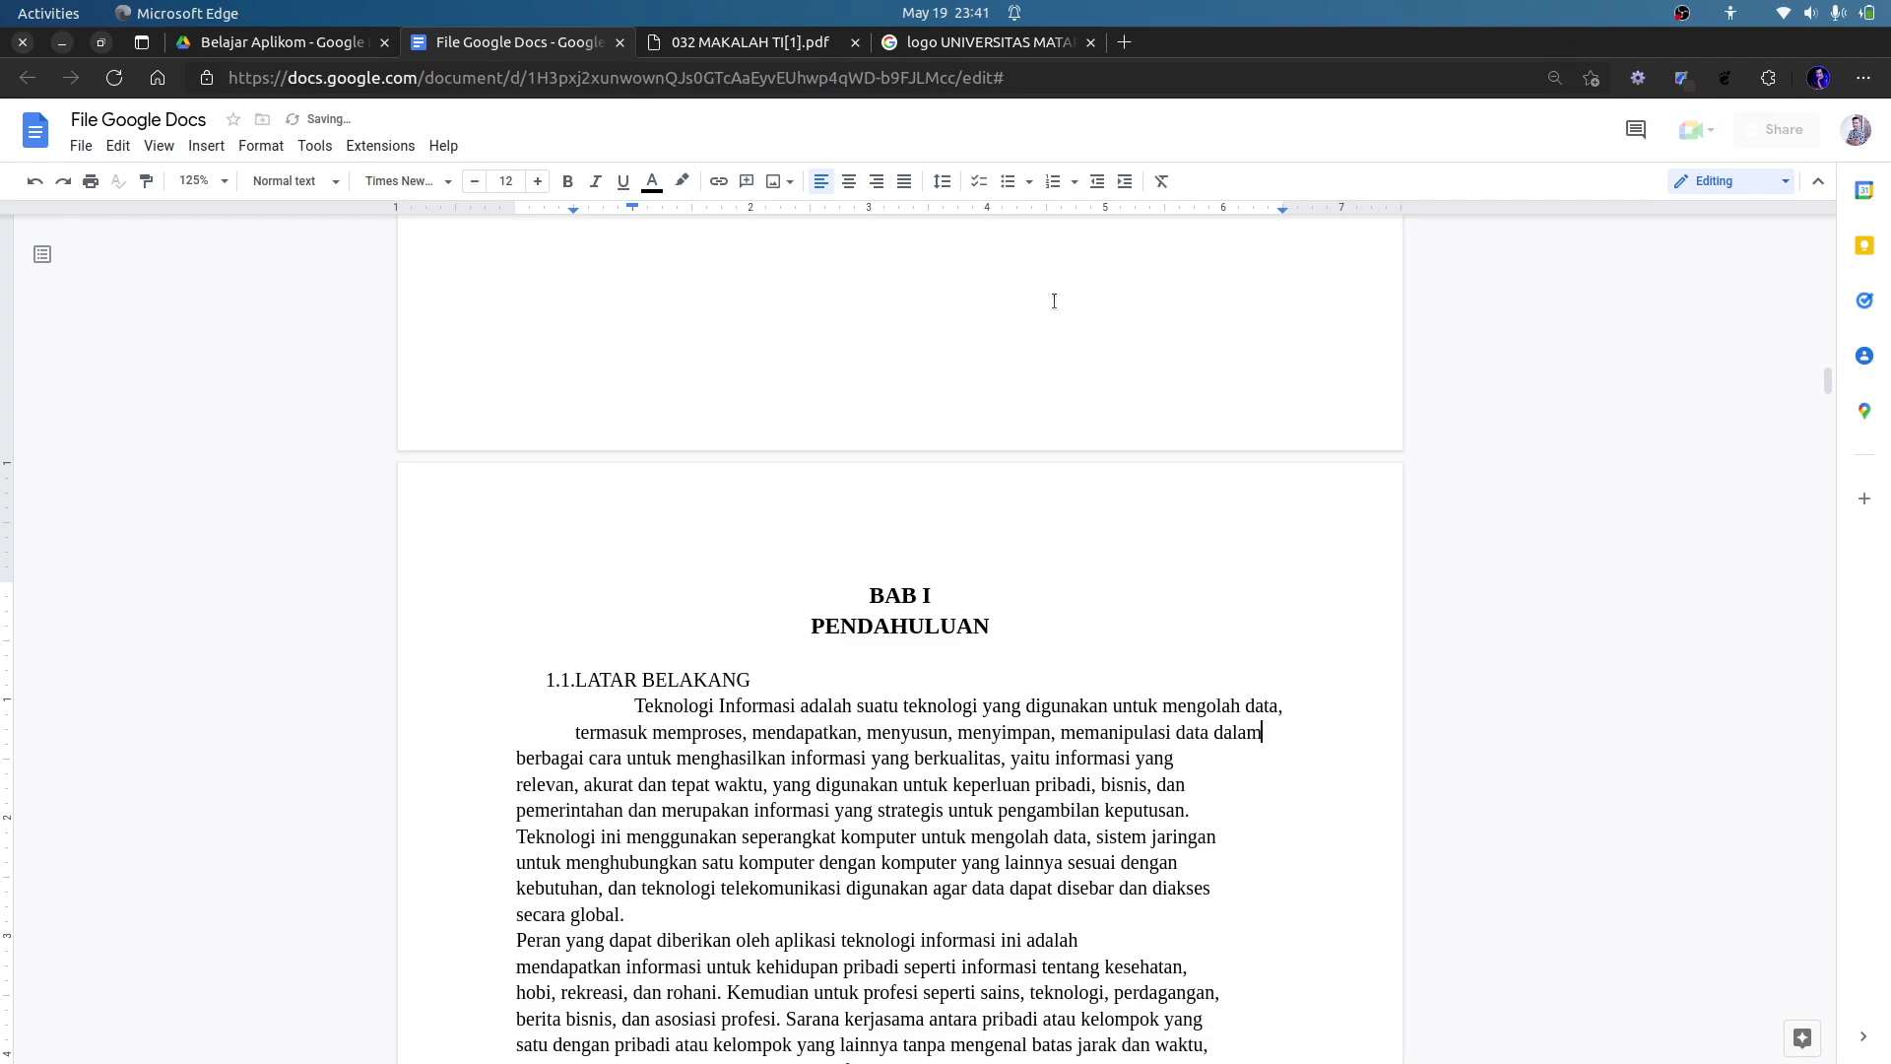
key("Delete")
key("Delete")
key("End")
key("Delete")
key("End")
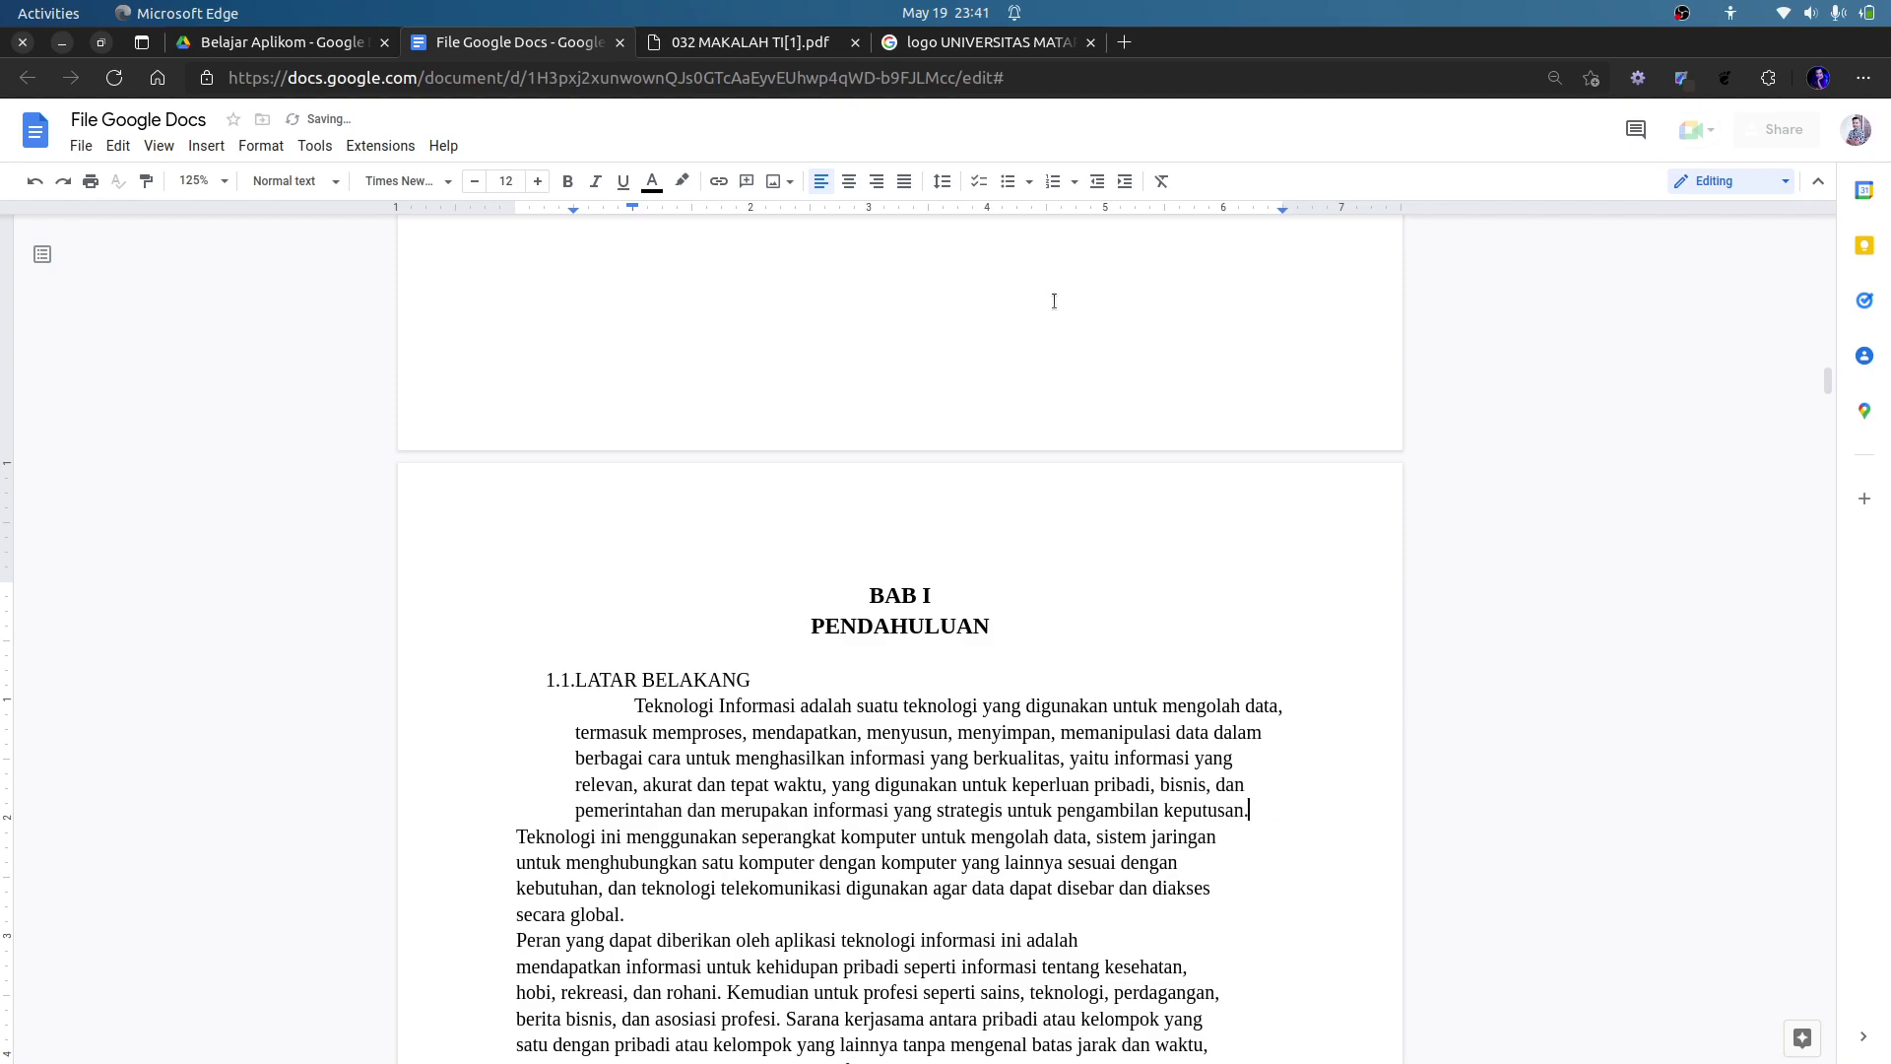
Make "Teknologi ini menggunakan" its own first-line-indented paragraph and join its broken lines through "diakses secara global.".
key("Delete")
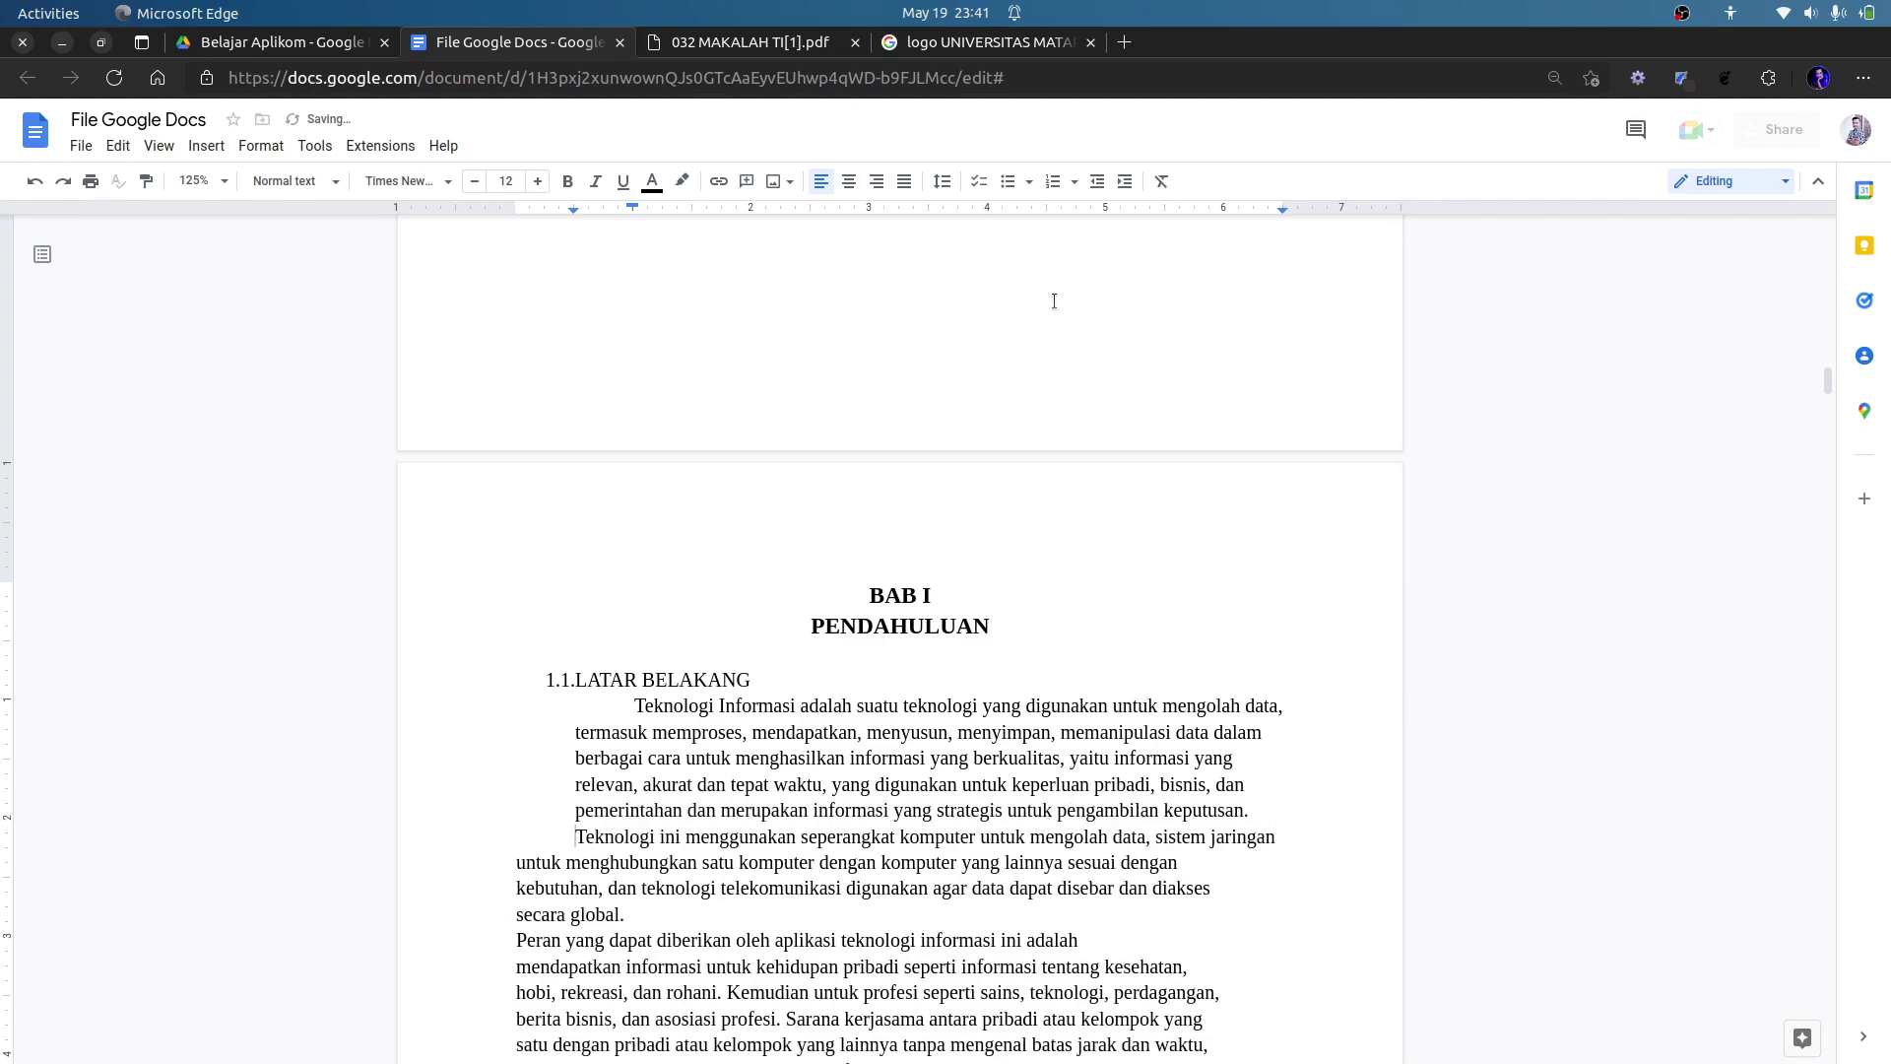
key("Return")
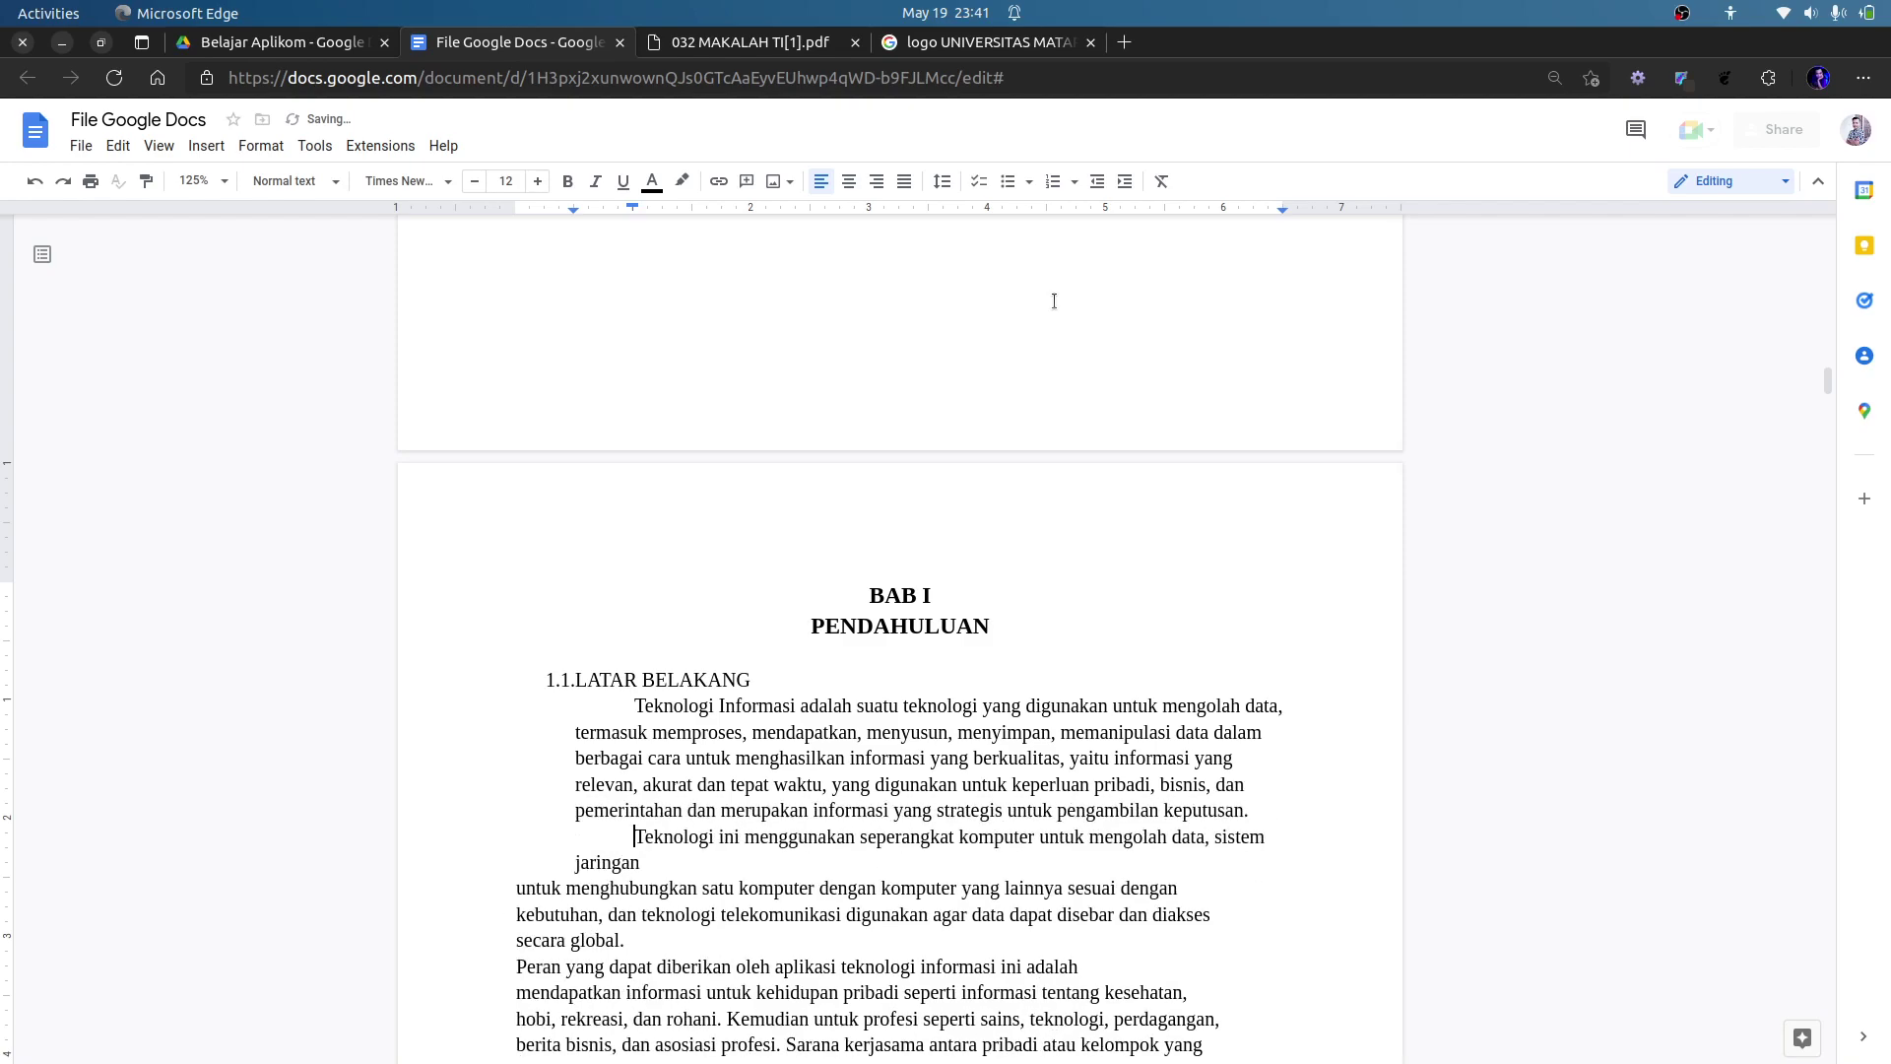
key("Delete")
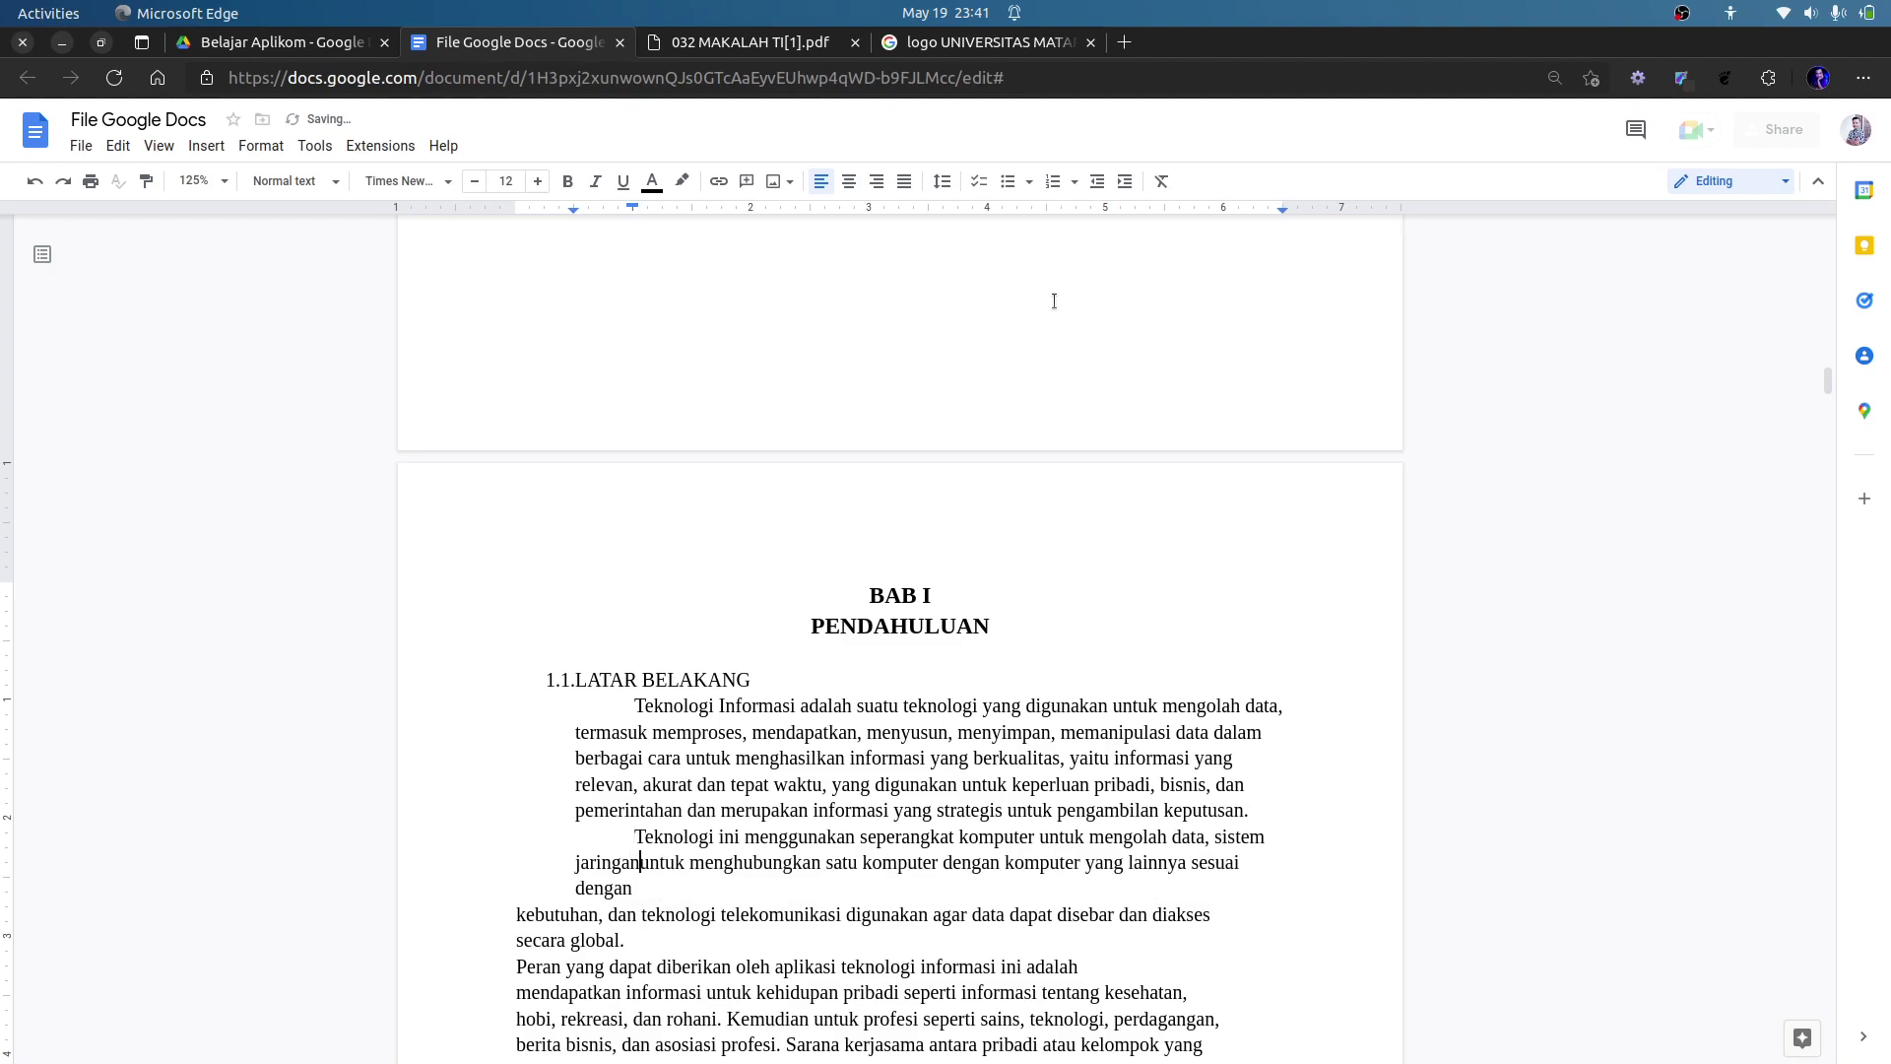
key("End")
key("Delete")
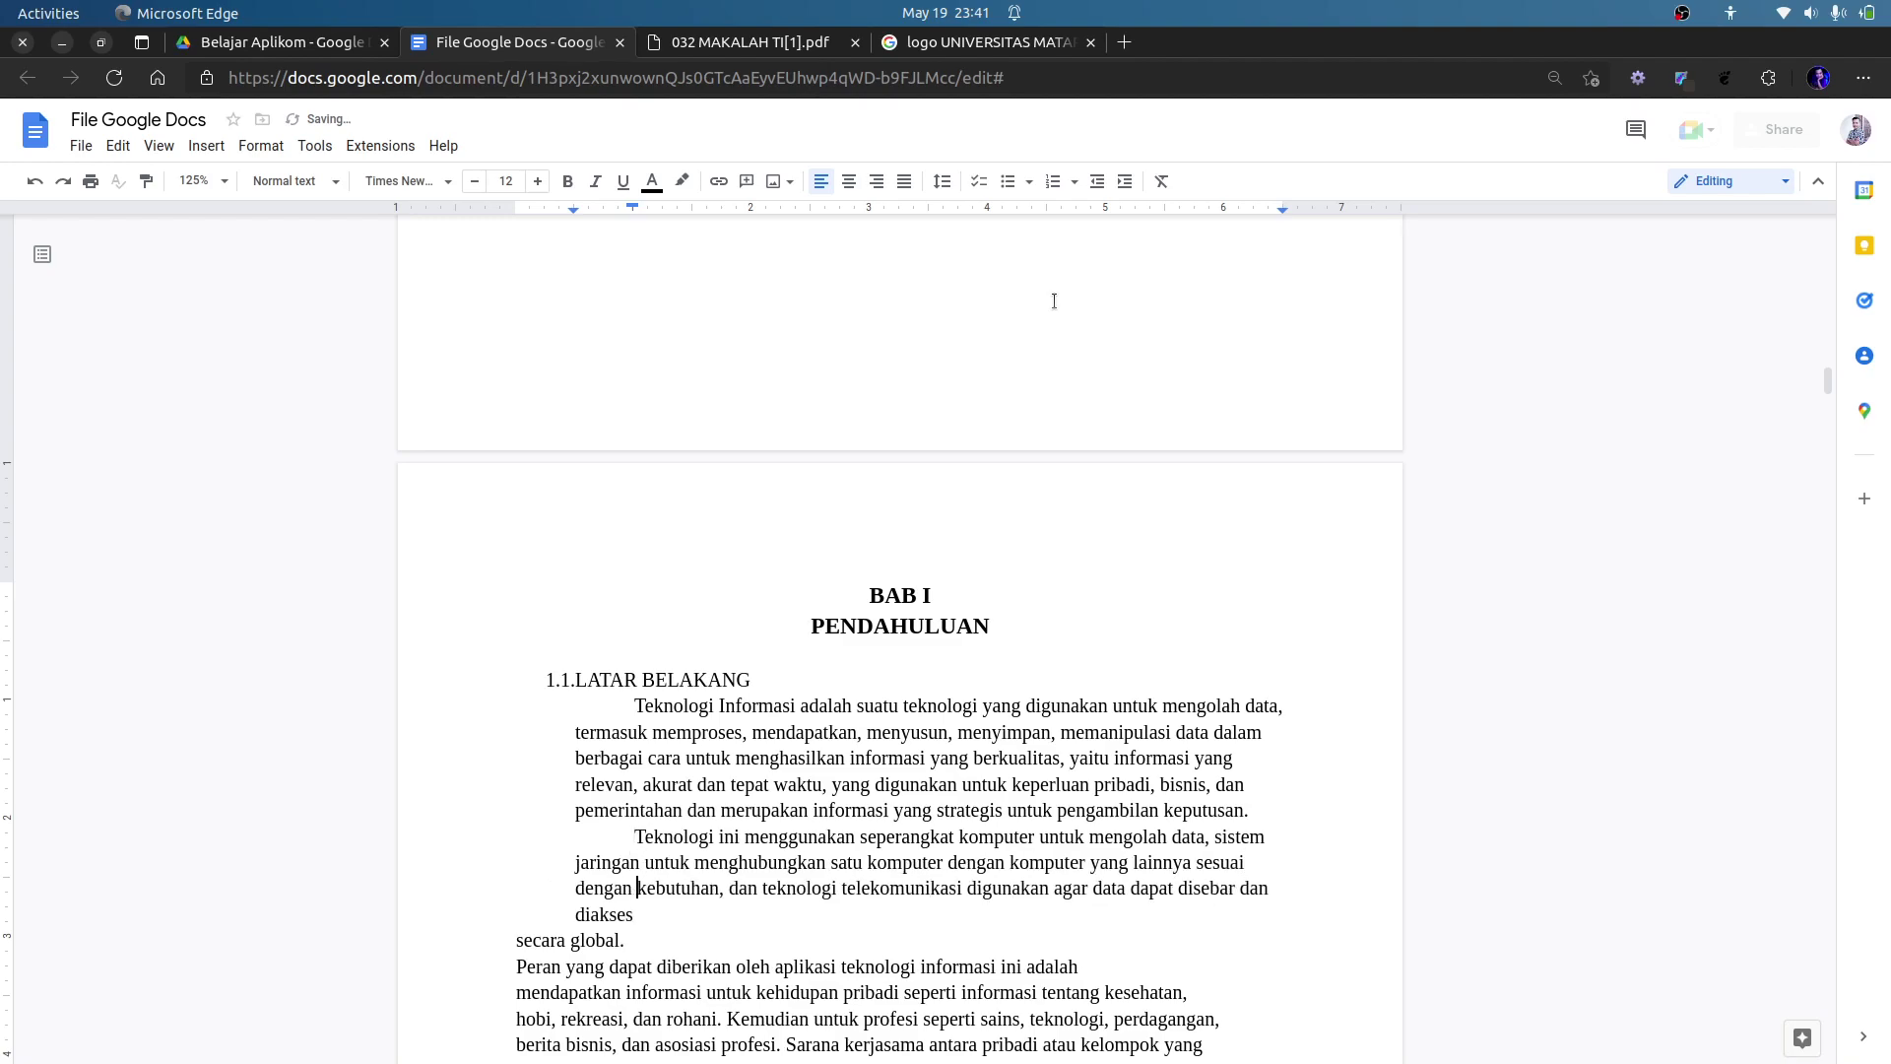
key("Delete")
key("End")
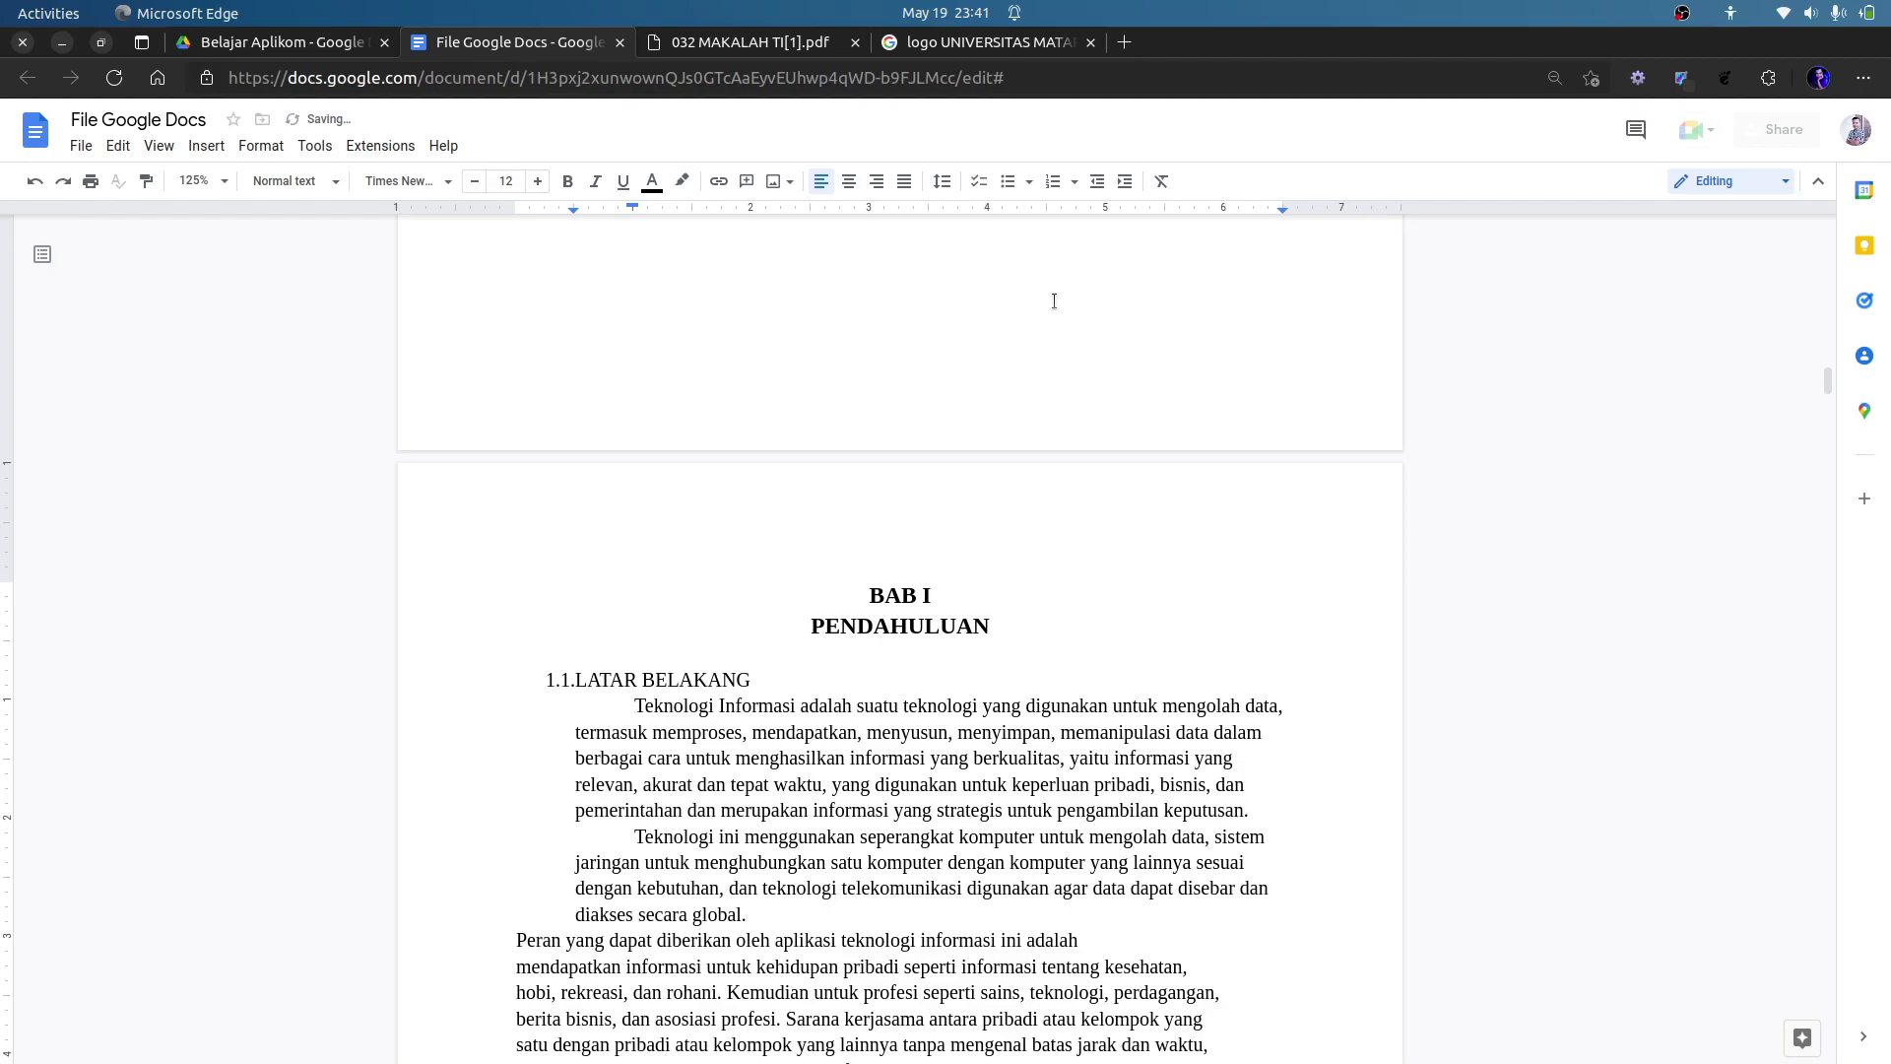
Start an indented paragraph at "Peran yang dapat diberikan" and bring the line beginning "mendapatkan informasi" into it.
key("Delete")
key("Return")
key("End")
key("Delete")
key("shift+Return")
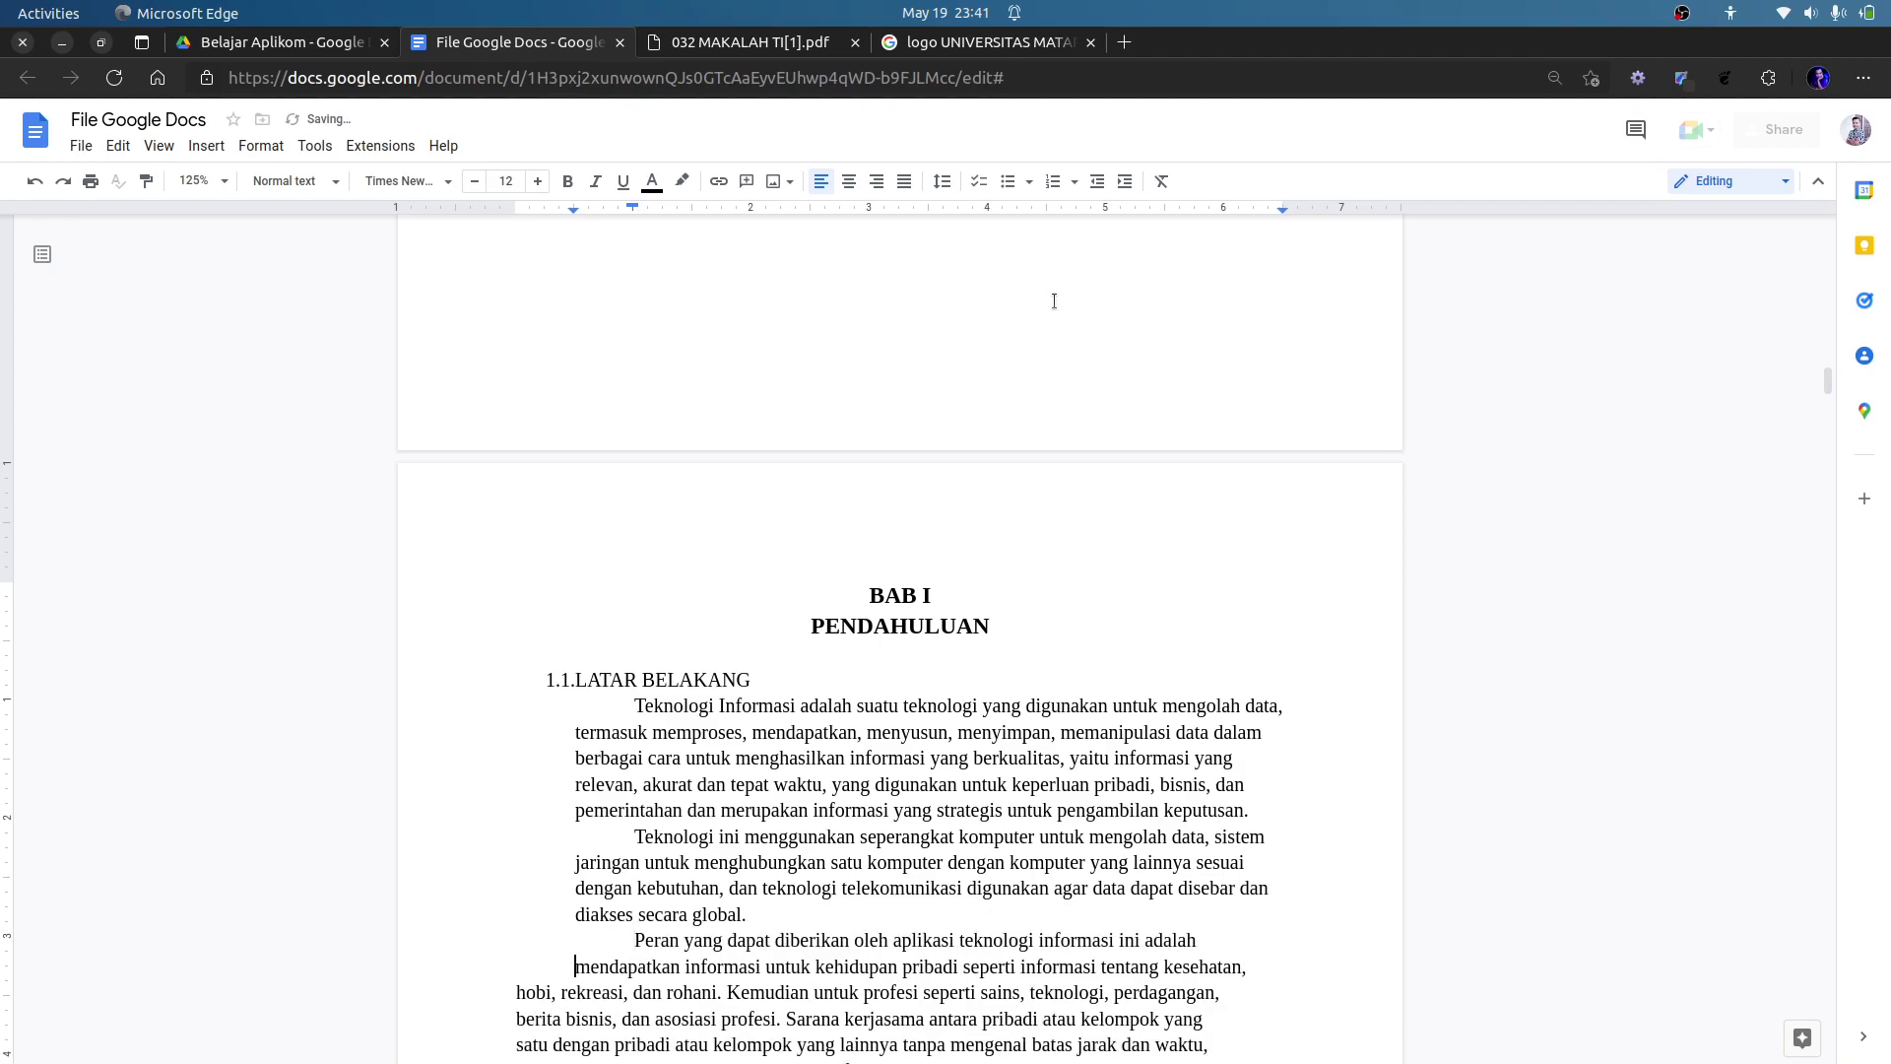
Justify the LATAR BELAKANG body text from its first paragraph through "awal penyerapan TI.".
scroll(1044, 335, "up", 6)
scroll(995, 439, "down", 9)
left_click(638, 449)
scroll(743, 549, "down", 4)
scroll(743, 549, "down", 2)
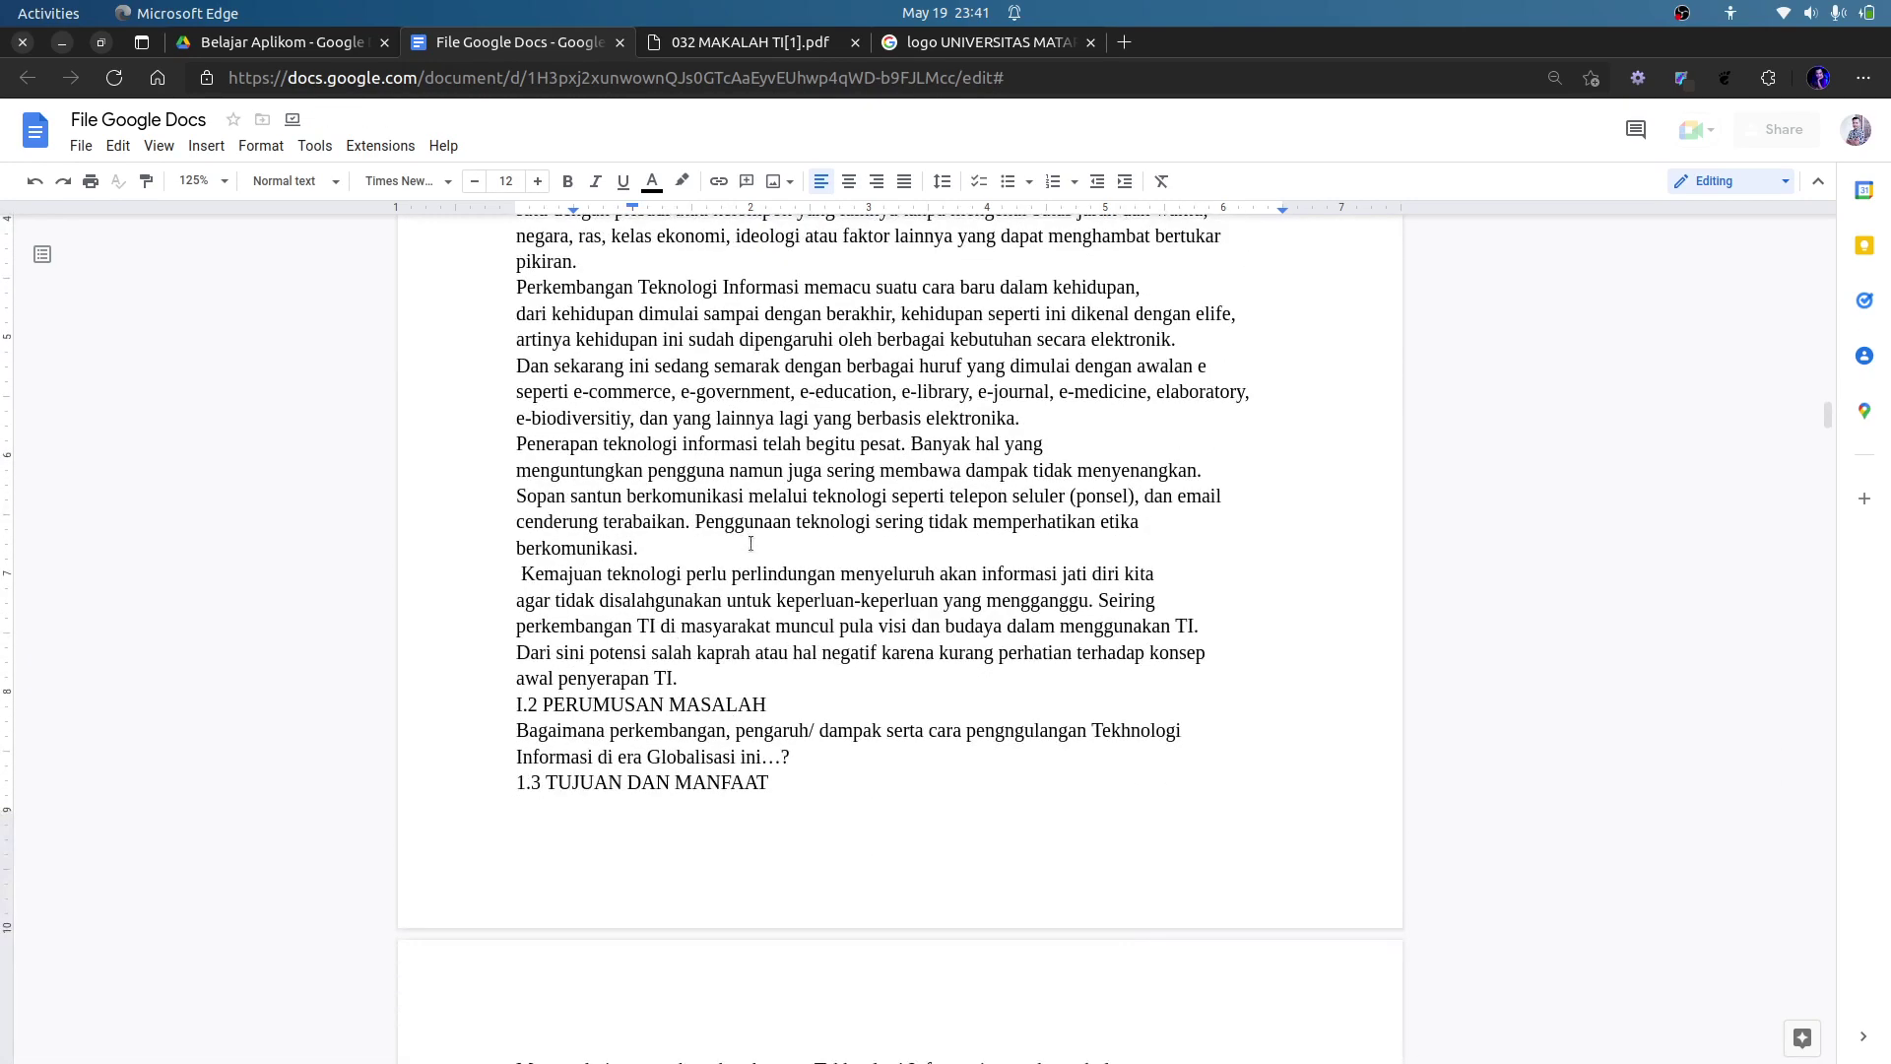
left_click(883, 673, "shift")
left_click(904, 180)
scroll(829, 551, "up", 5)
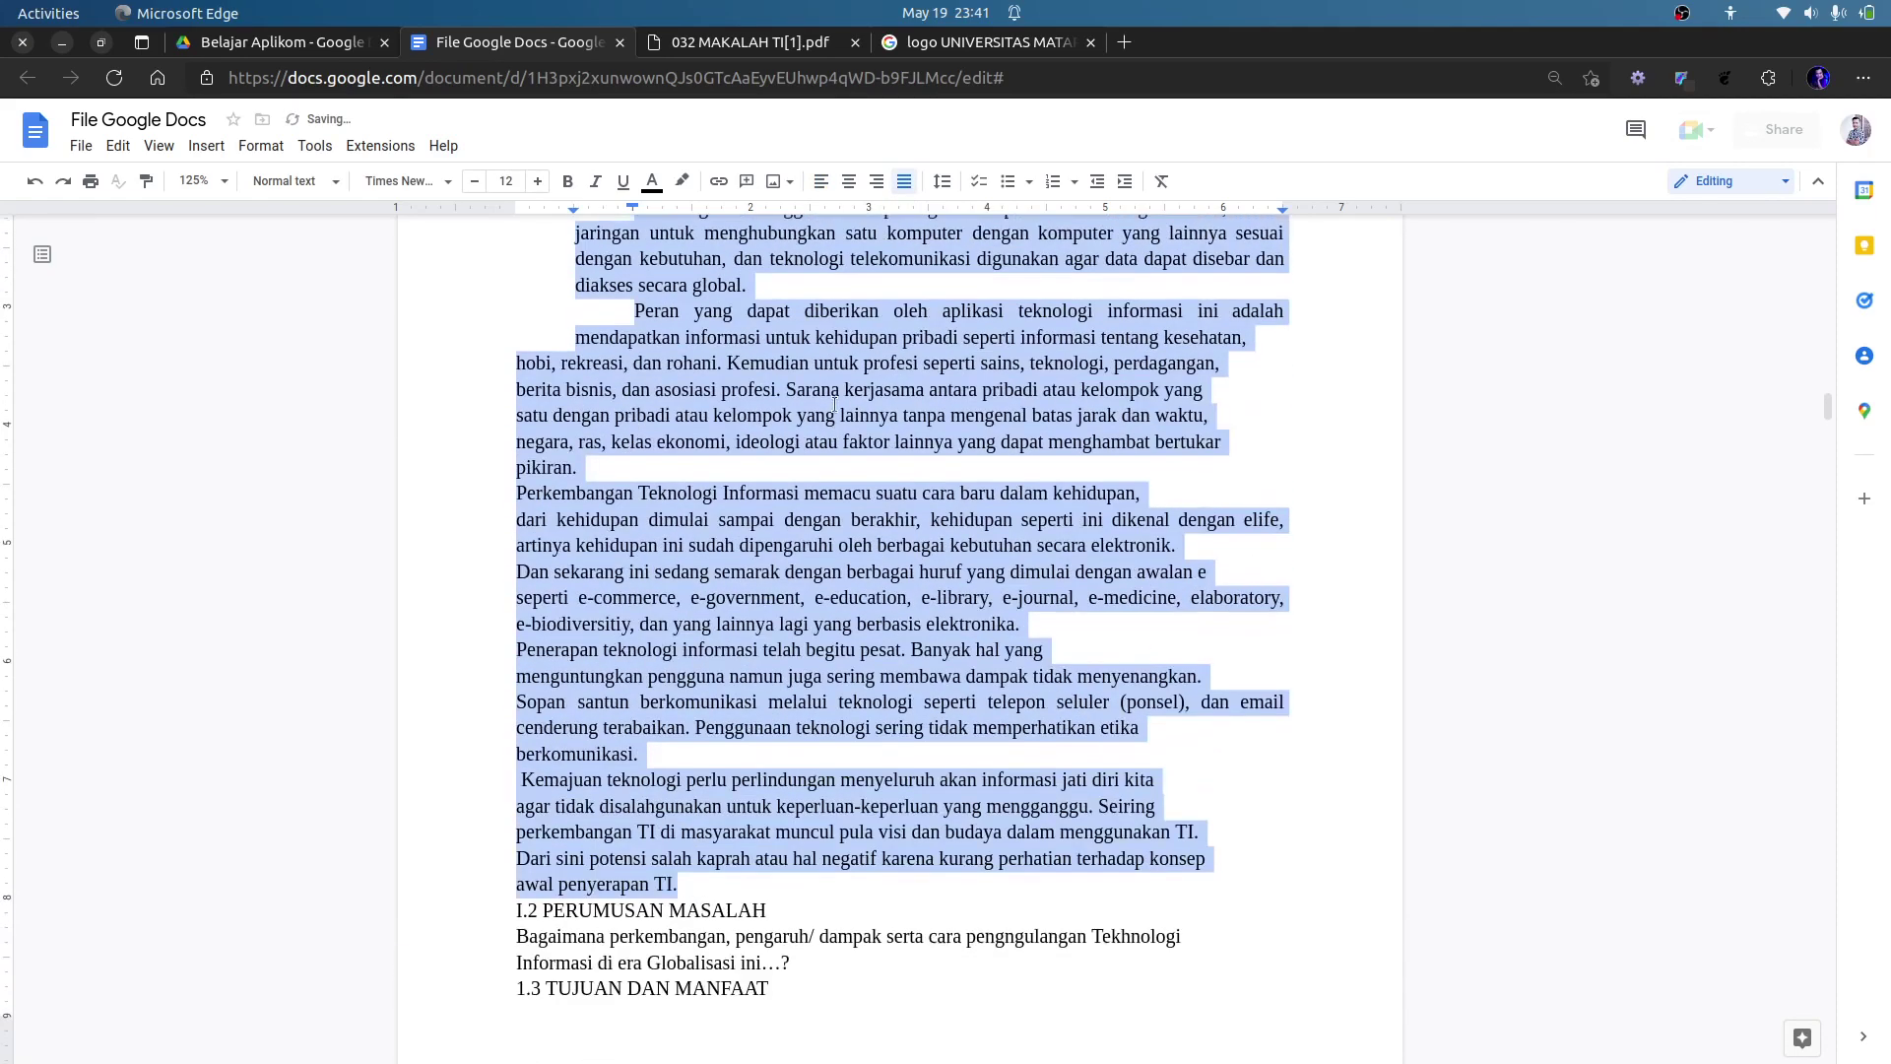
Join the broken lines of the "Peran yang", "Perkembangan Teknologi" and "Dan sekarang" paragraphs, and start "Penerapan teknologi" as a new indented paragraph.
left_click(1271, 599)
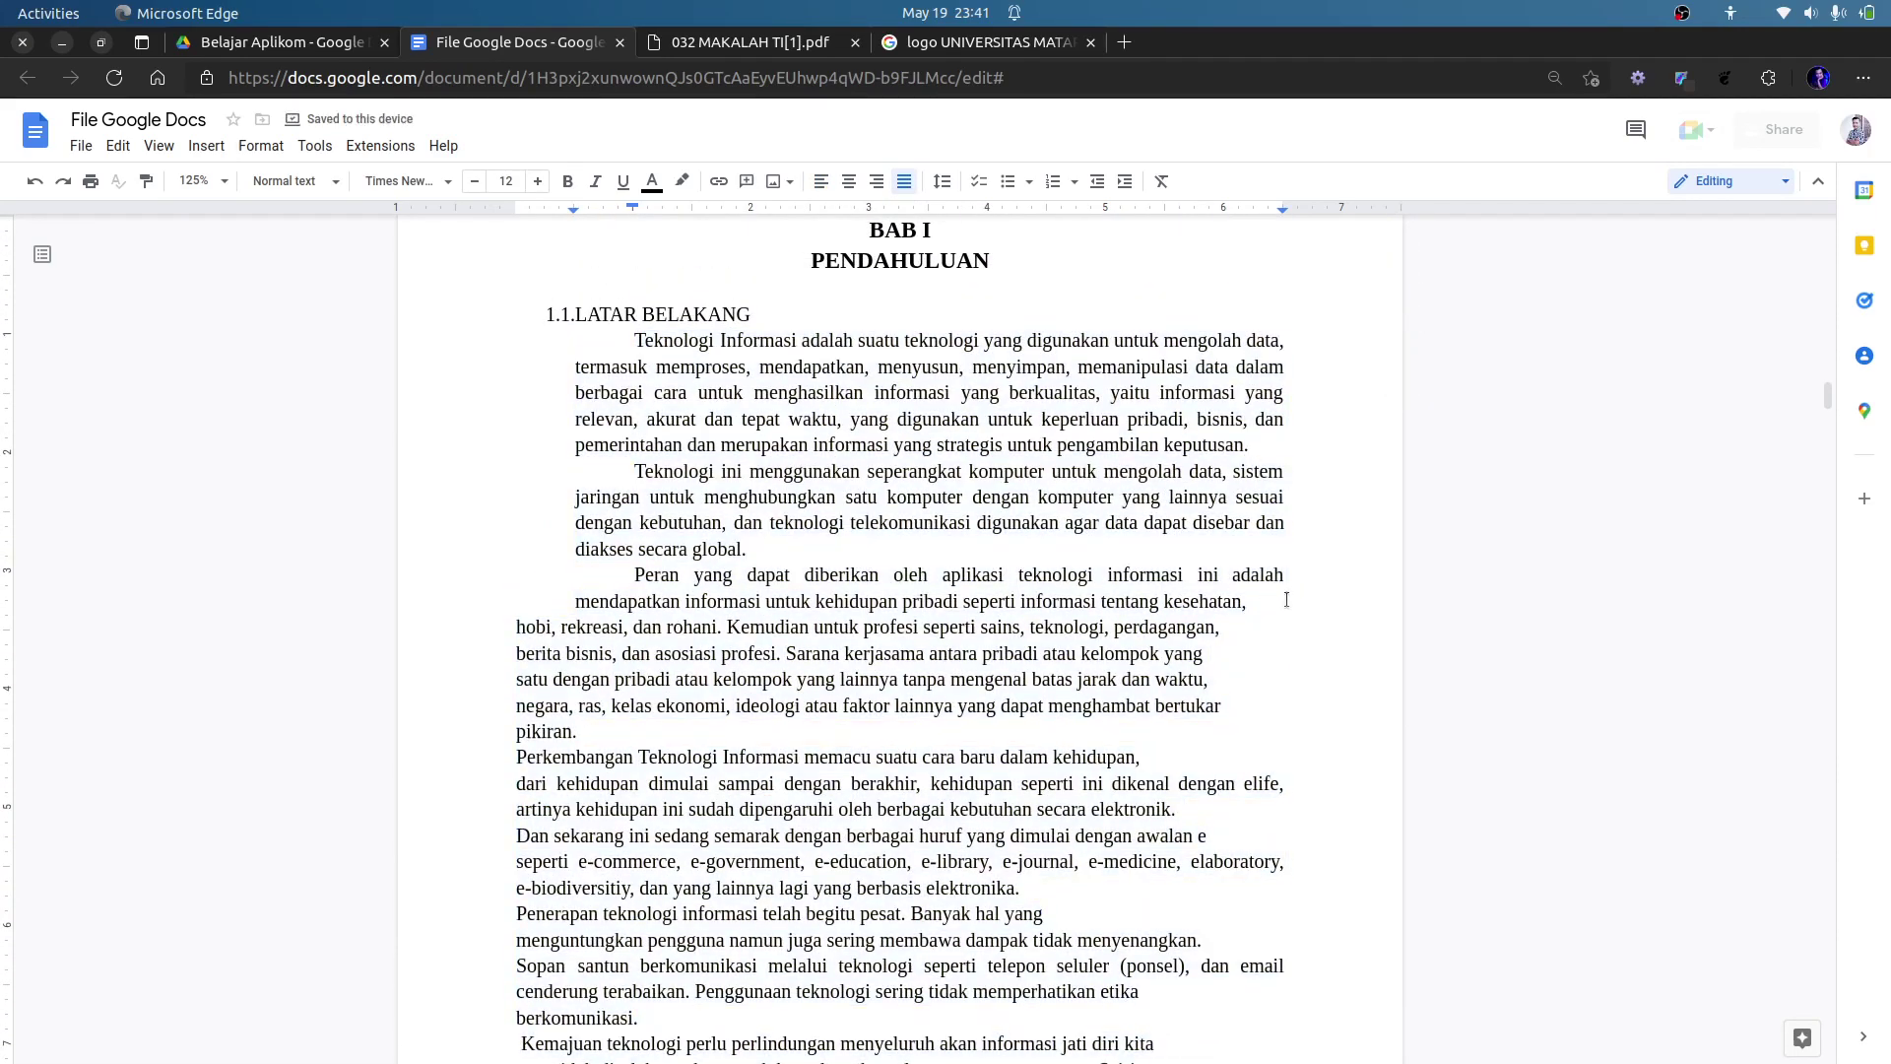
key("Delete")
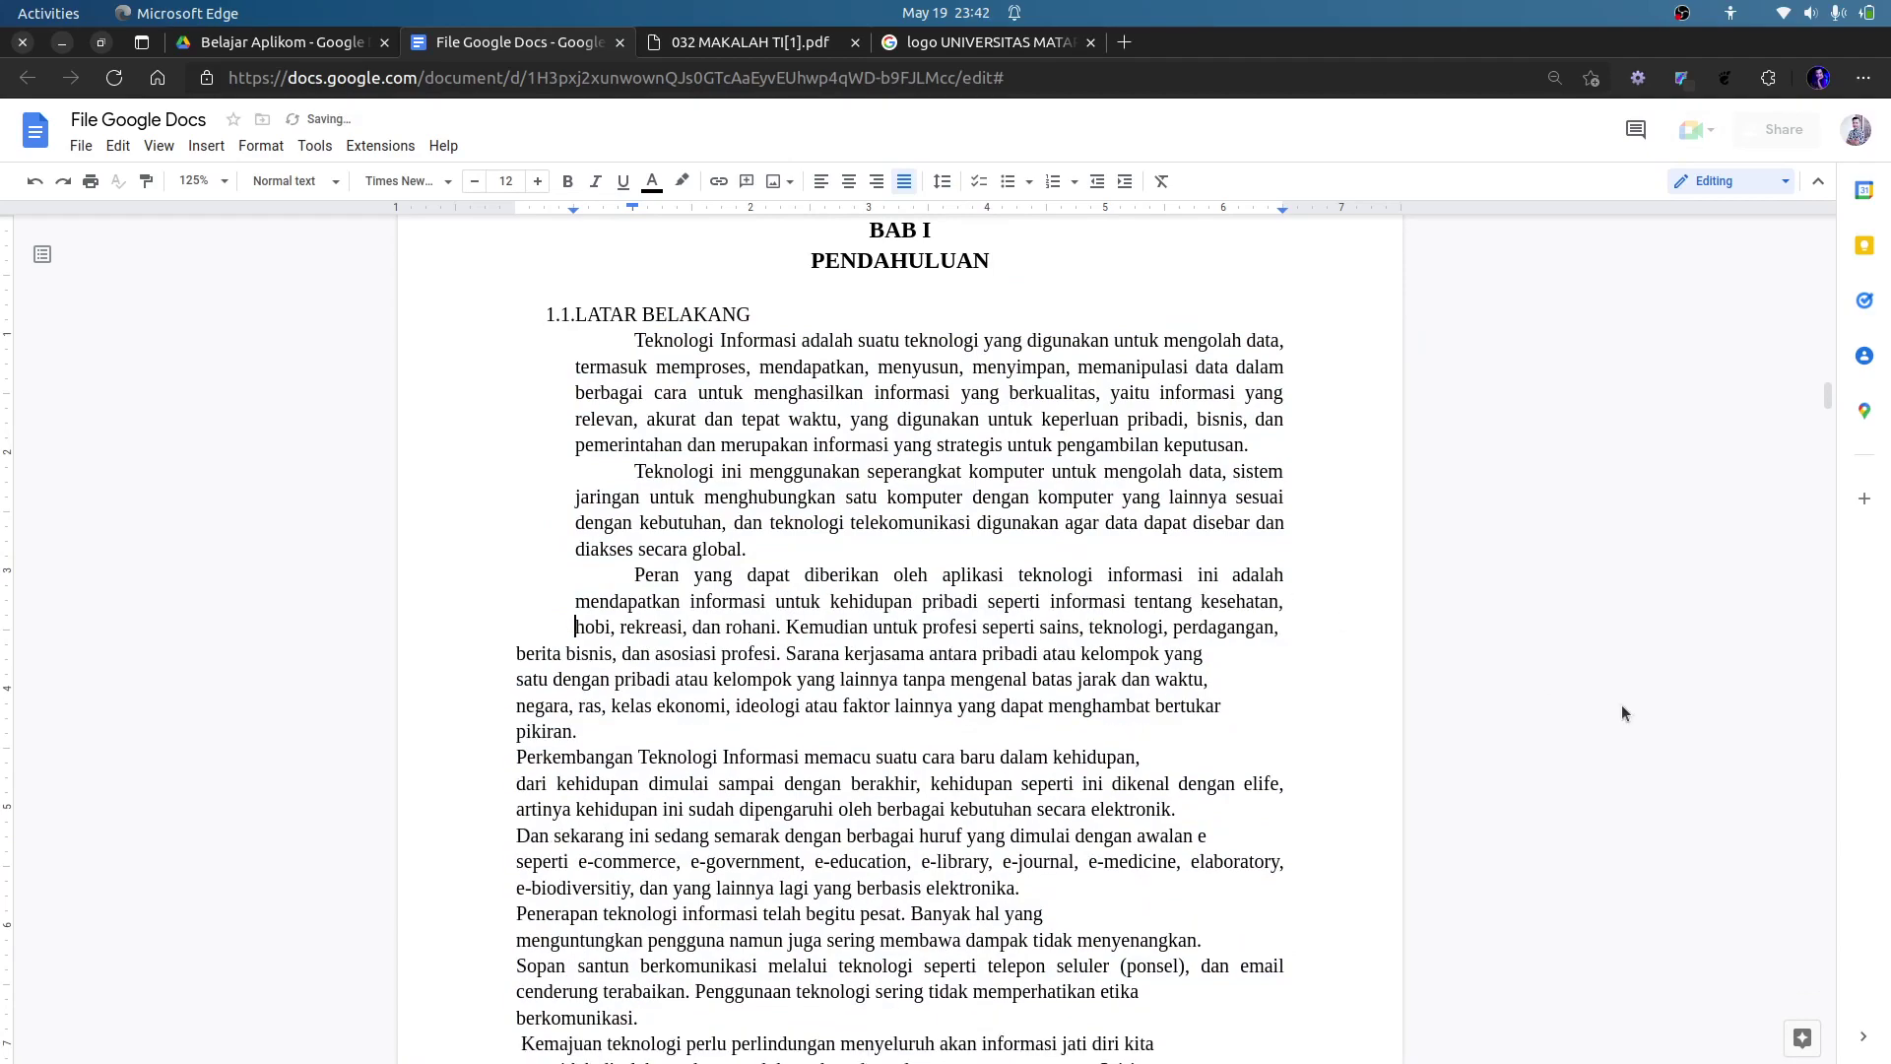
left_click(1283, 630)
key("Delete")
key("End")
key("Delete")
key("End")
key("Delete")
key("End")
key("Delete")
key("Return")
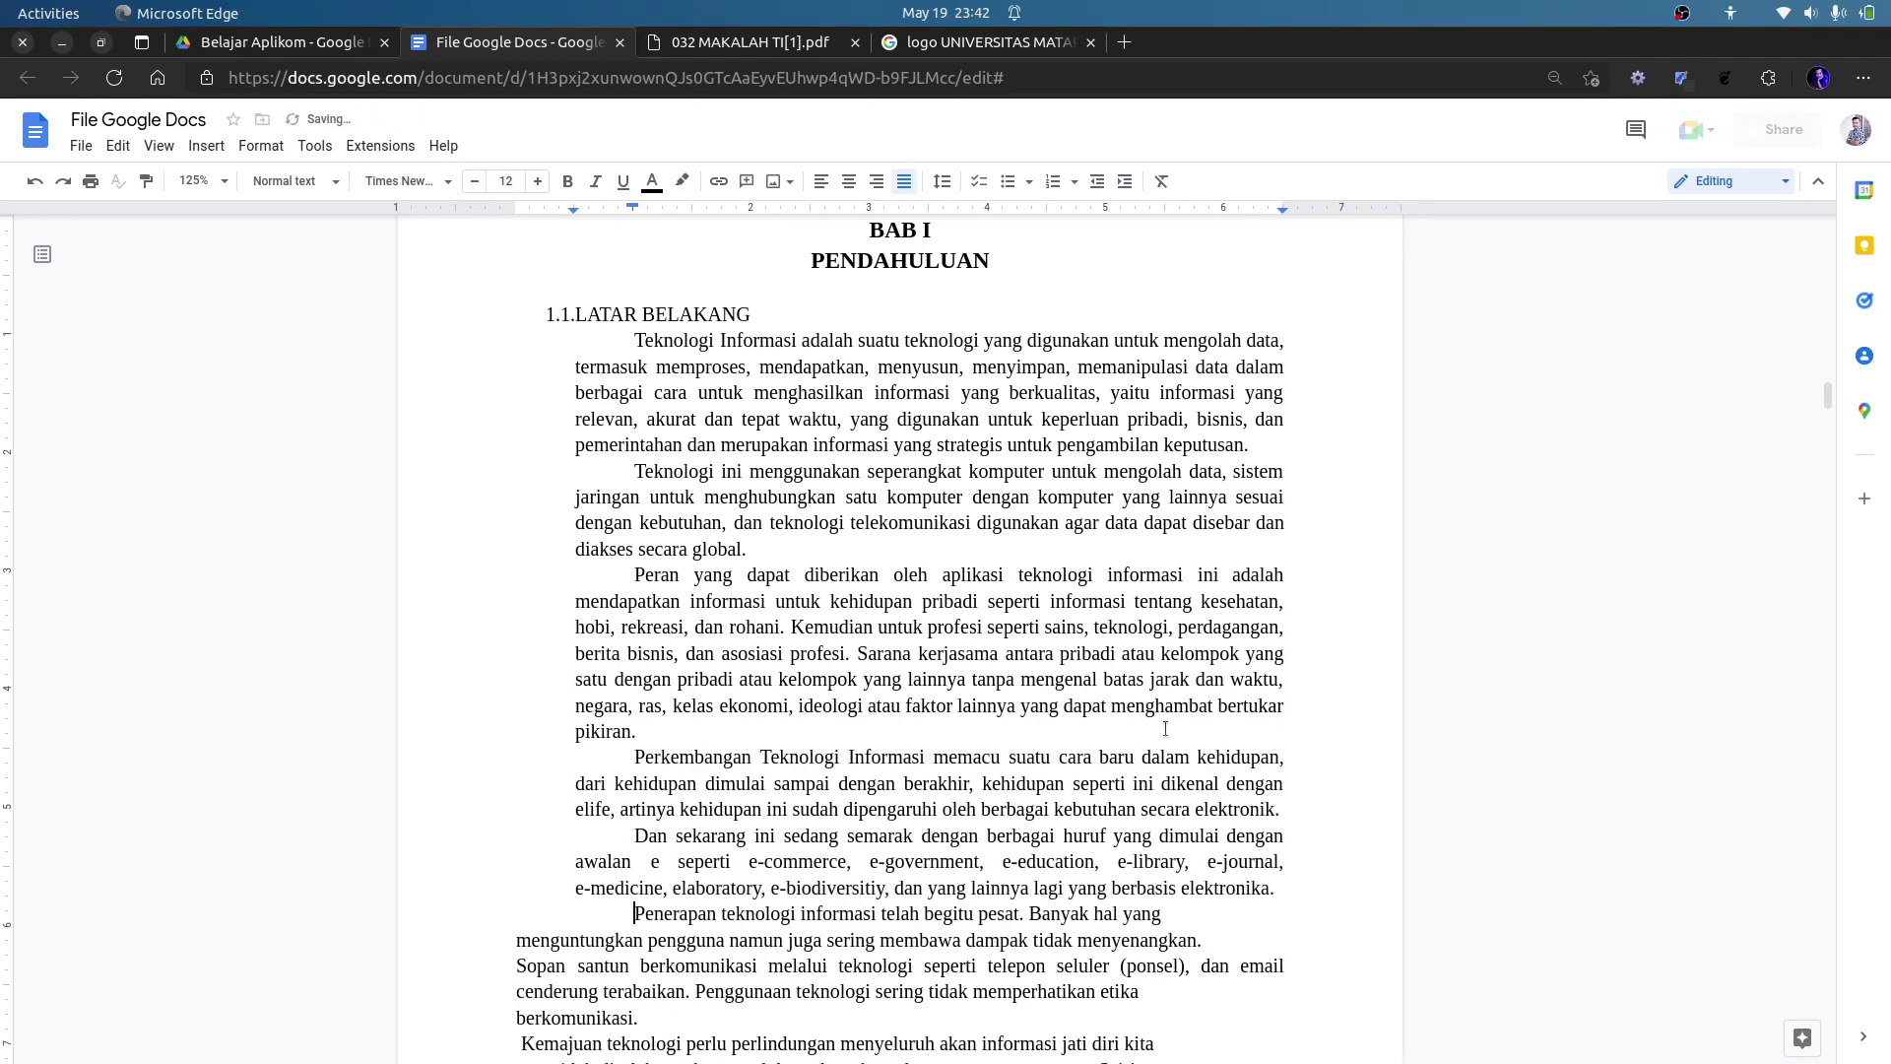
Join the broken lines of the "Penerapan teknologi" paragraph and format "Kemajuan teknologi" as the next indented paragraph.
key("Delete")
key("End")
key("Delete")
key("End")
key("Return")
Insert a blank line between the LATAR BELAKANG subheading and its first paragraph.
scroll(777, 780, "up", 4)
scroll(776, 780, "down", 4)
scroll(620, 596, "up", 7)
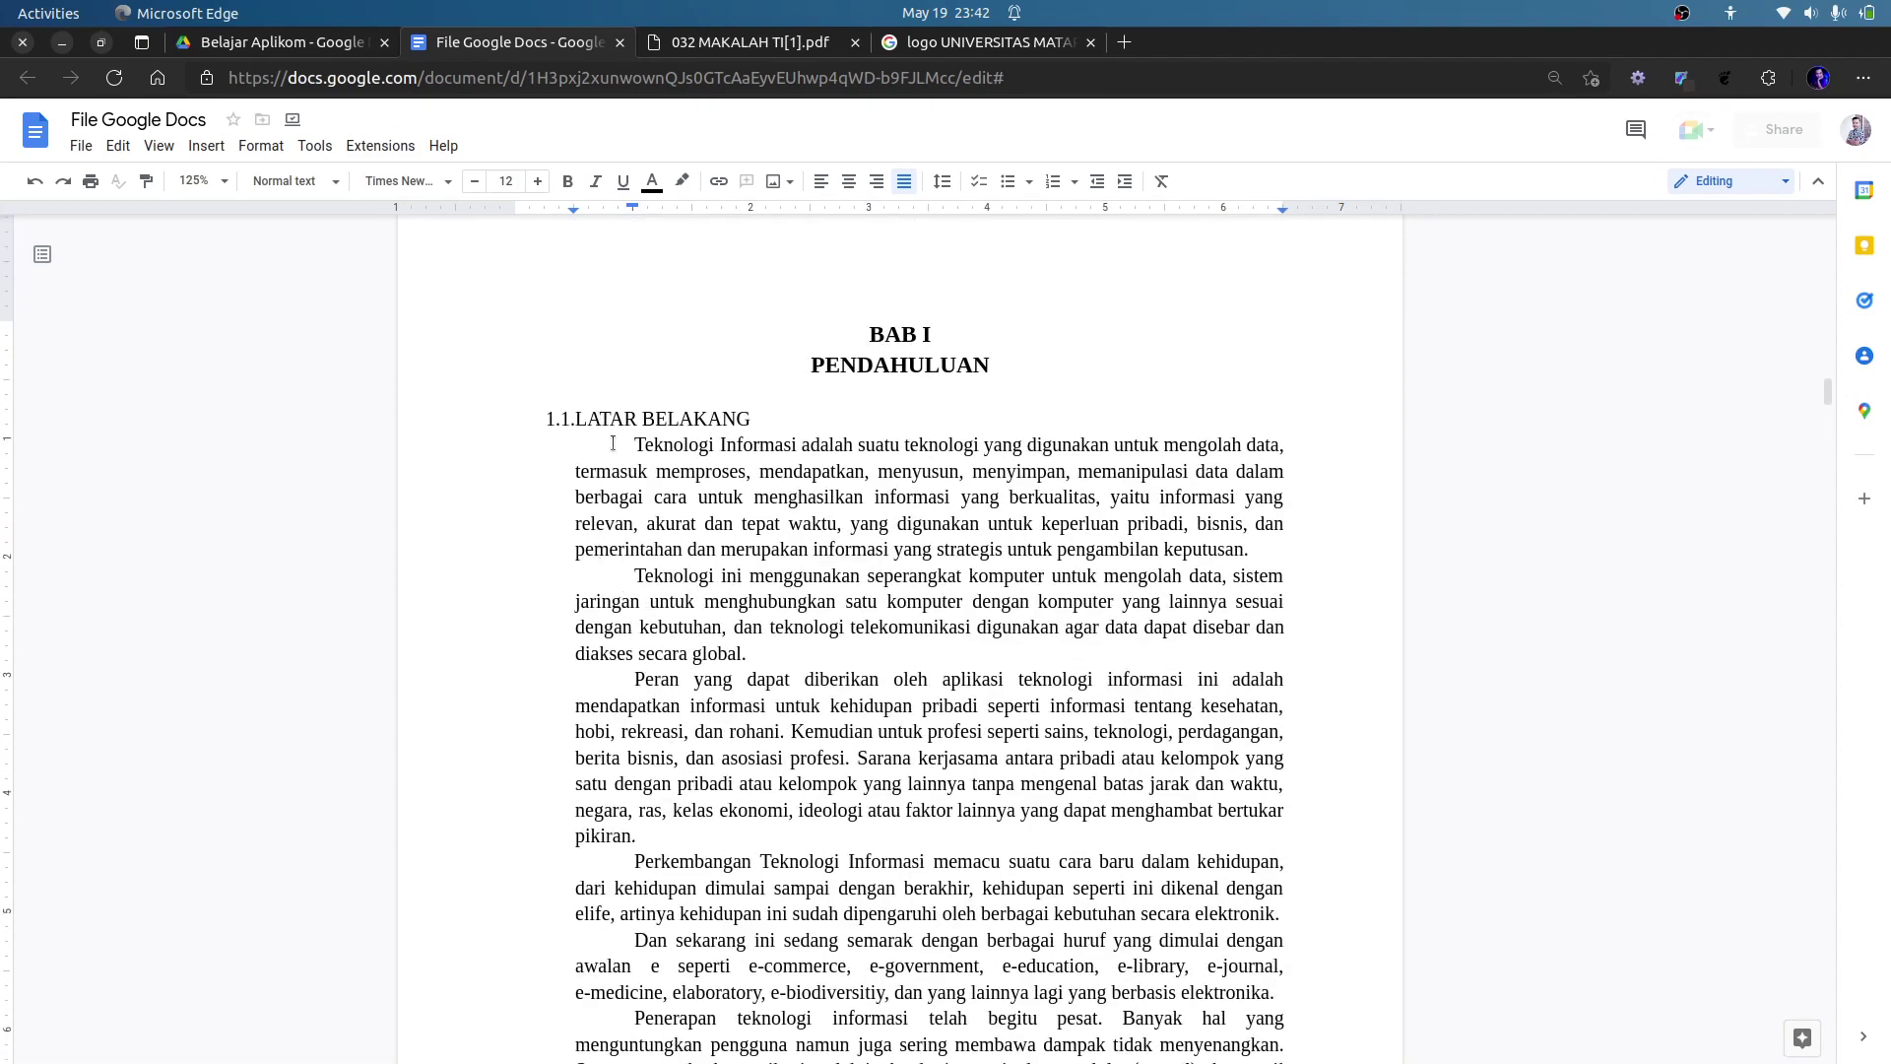
scroll(612, 440, "up", 3)
scroll(690, 442, "up", 2)
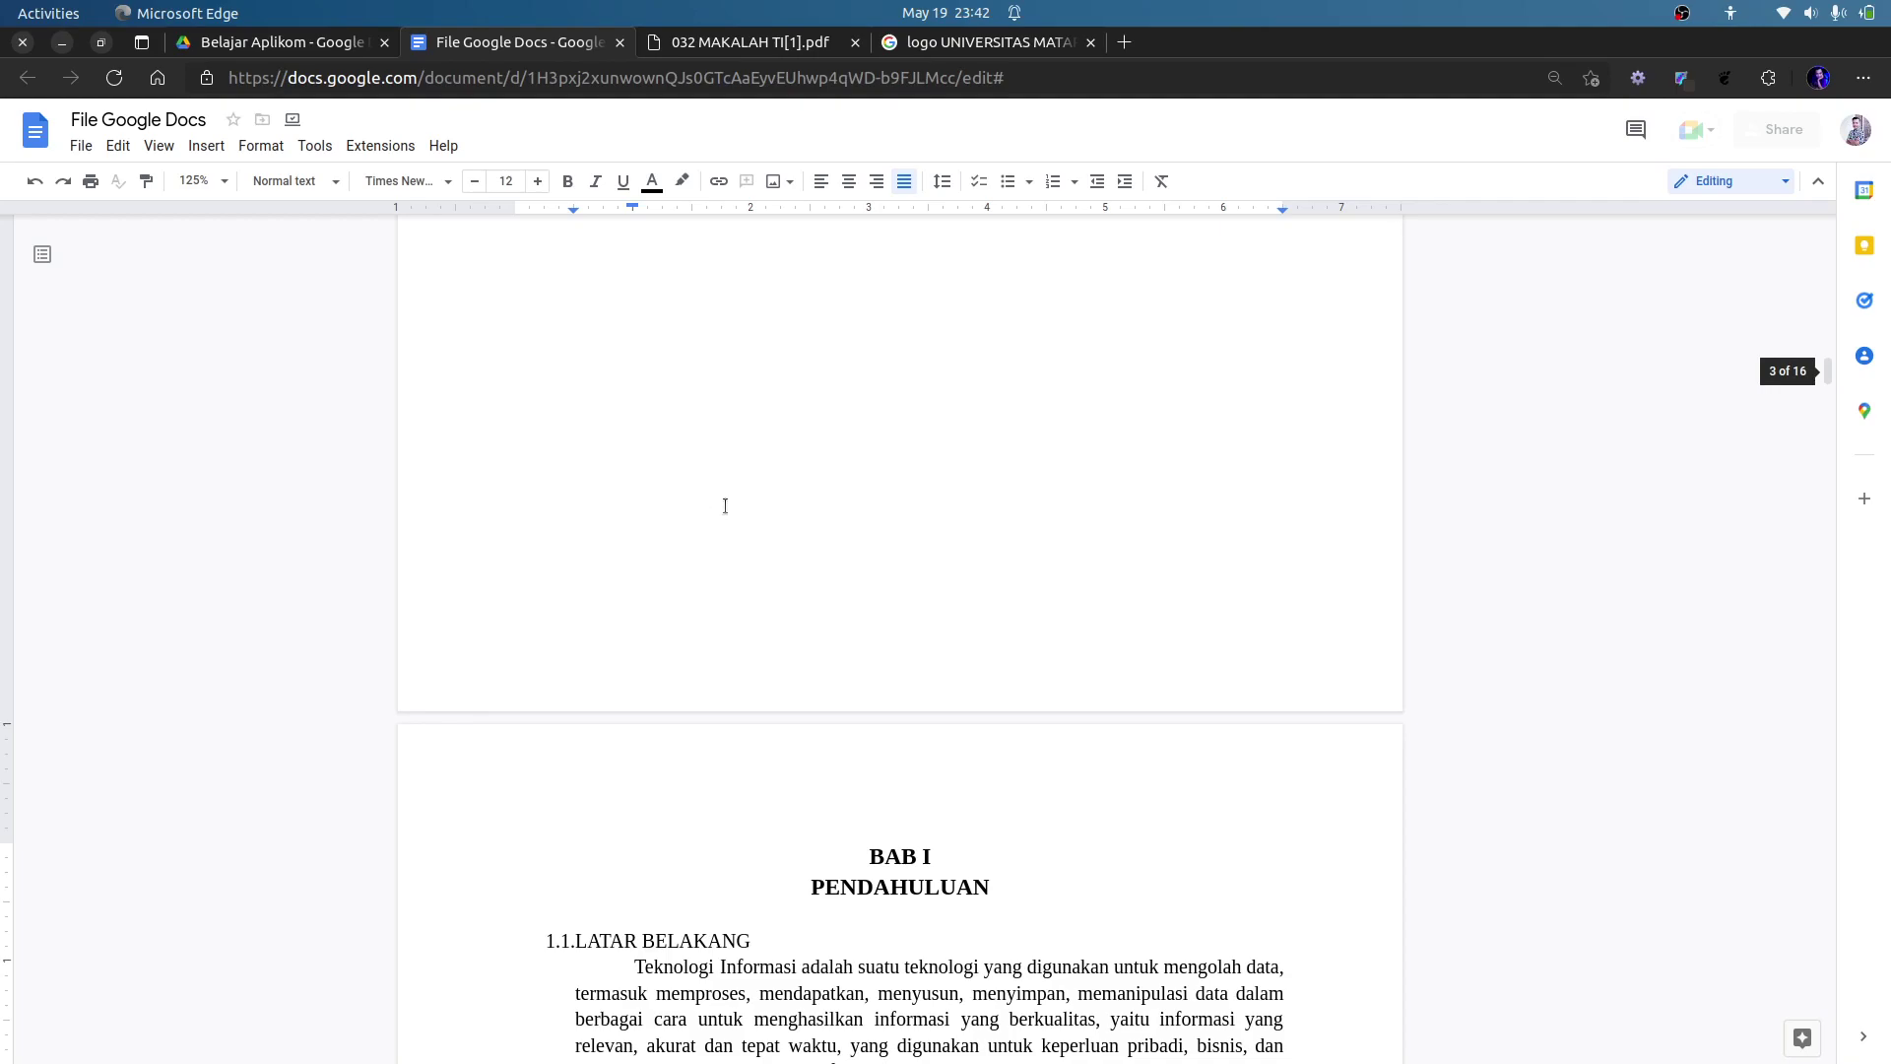
scroll(726, 506, "down", 3)
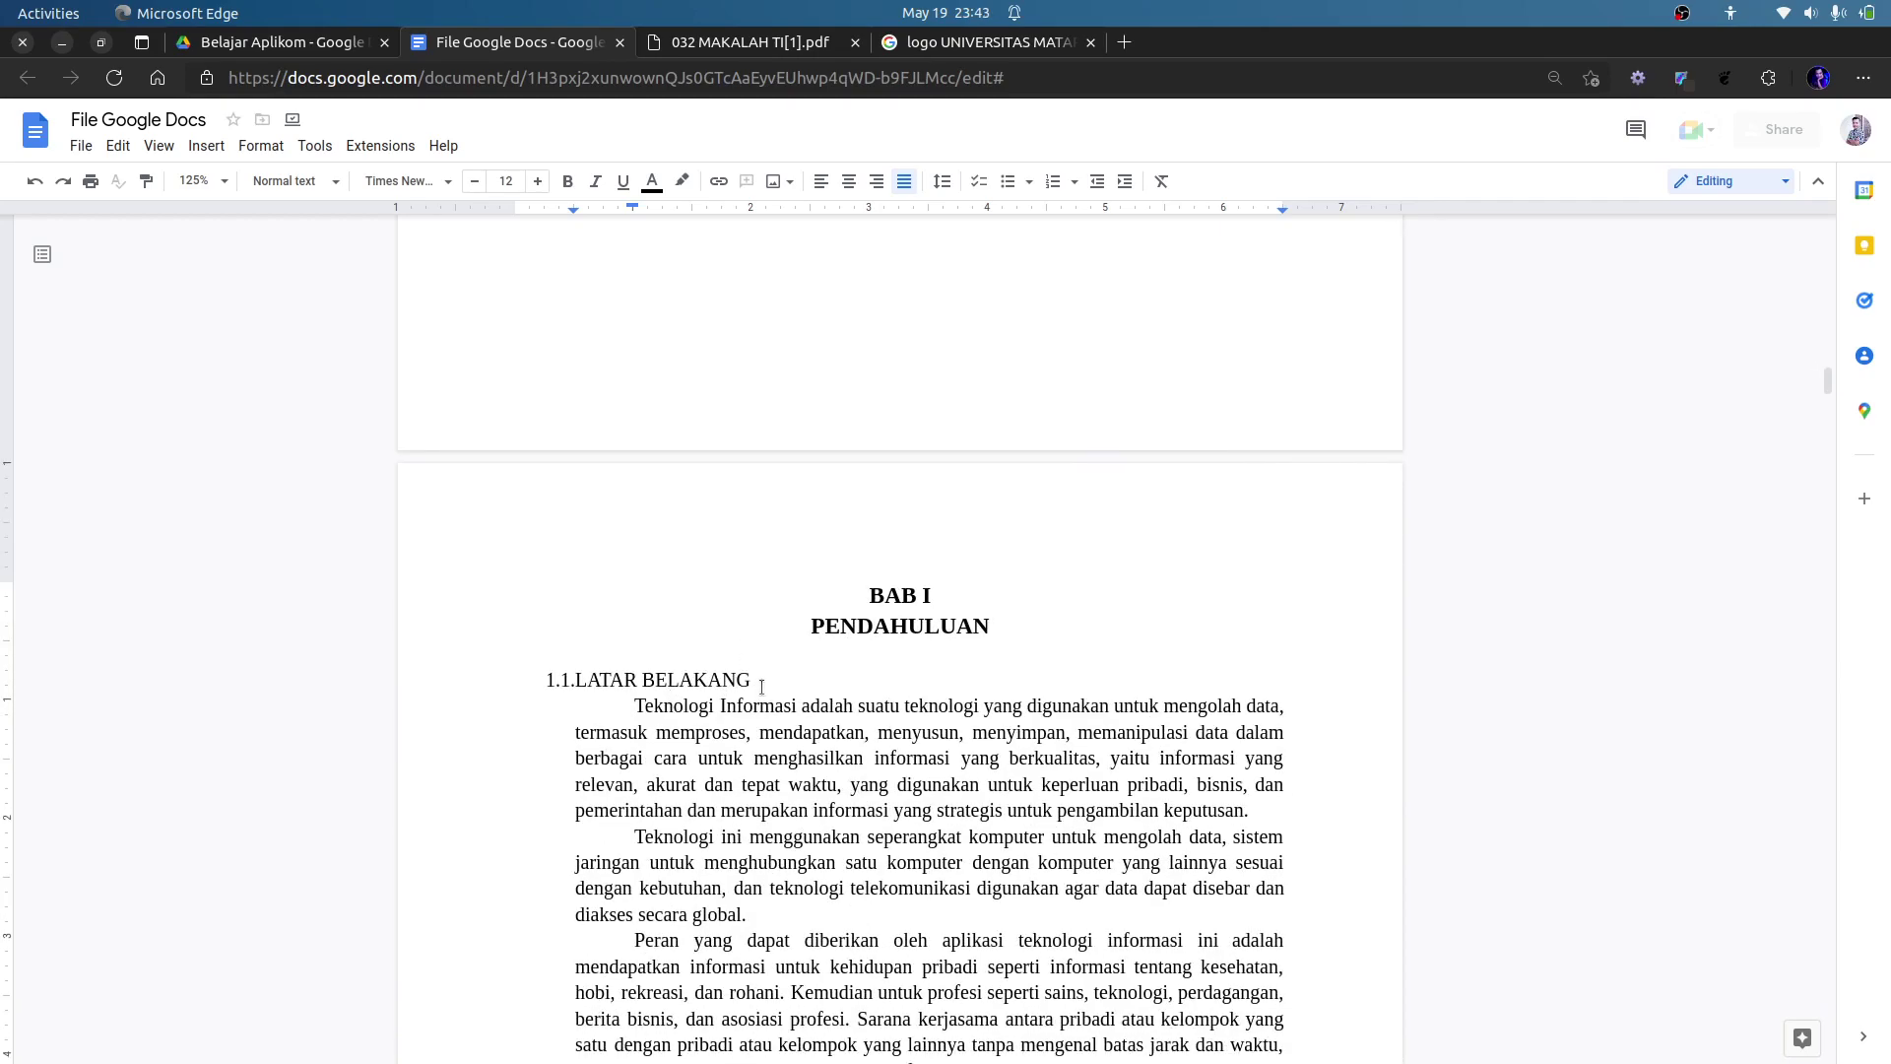
left_click(635, 707)
key("Return")
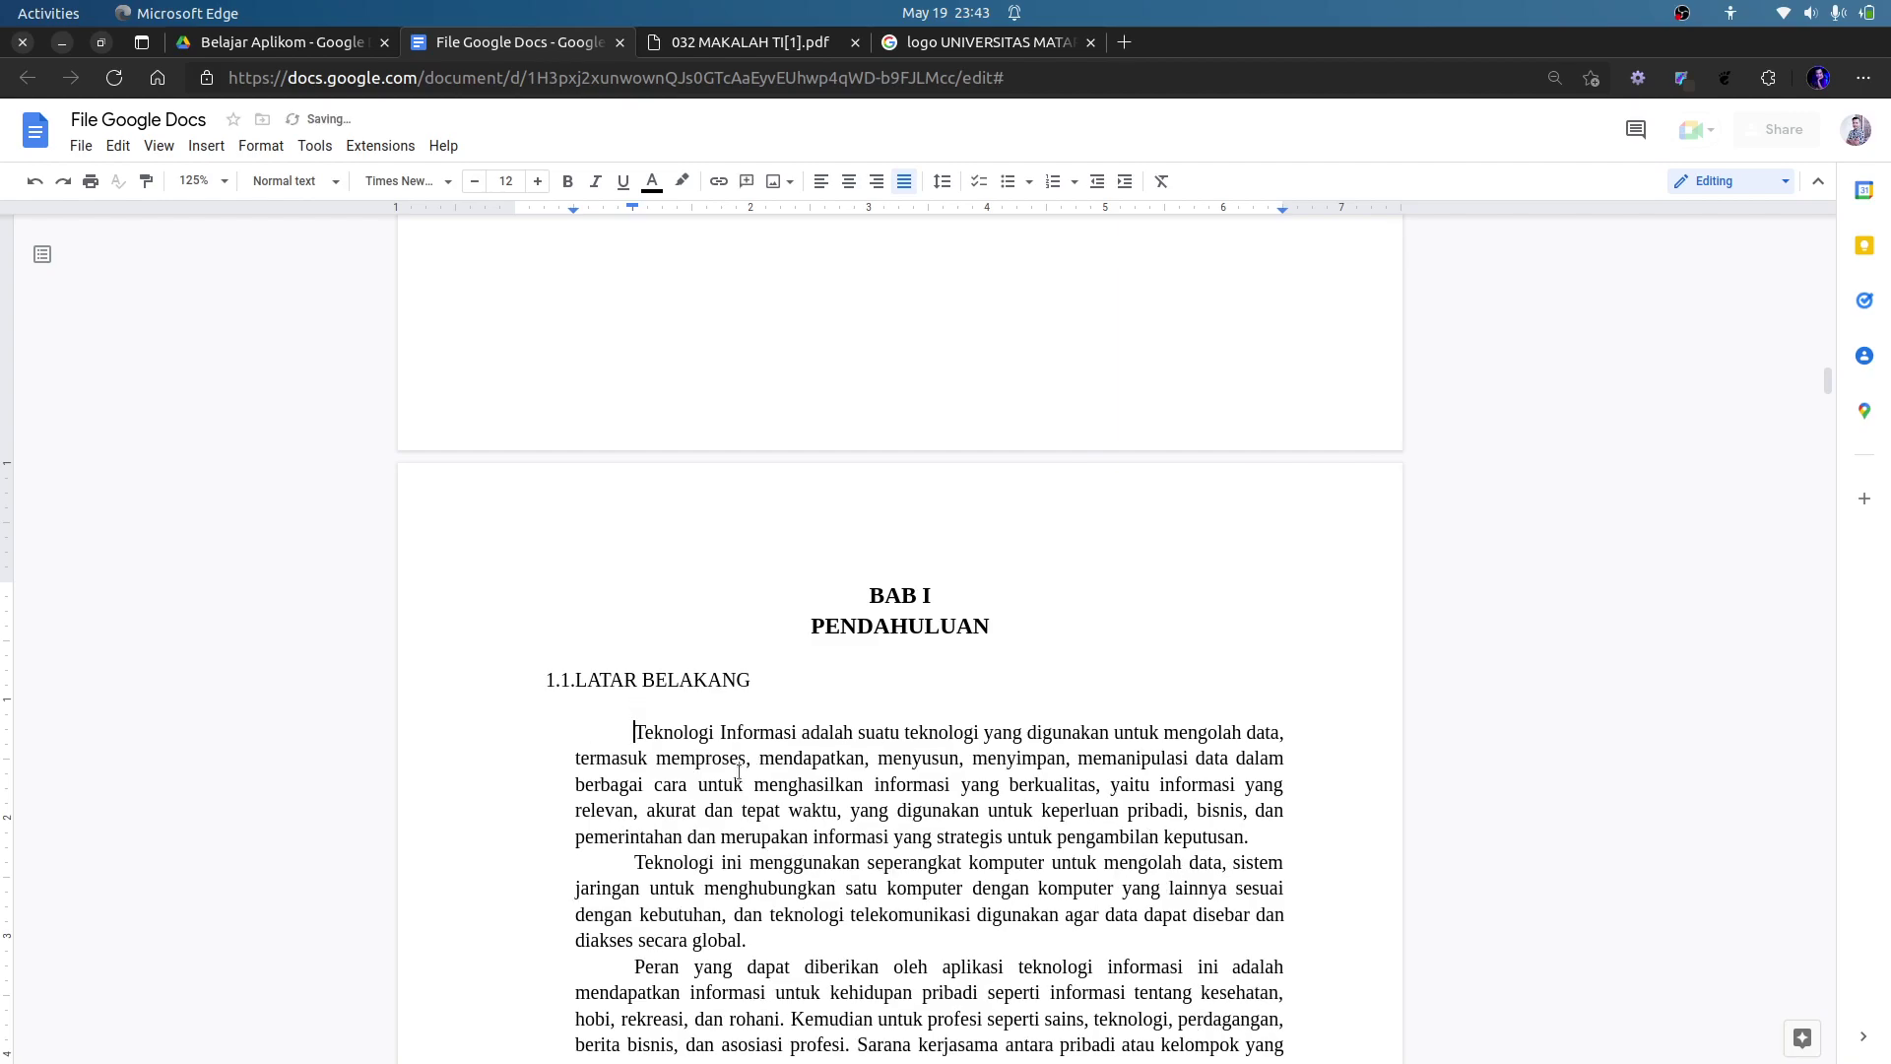
scroll(729, 753, "down", 2)
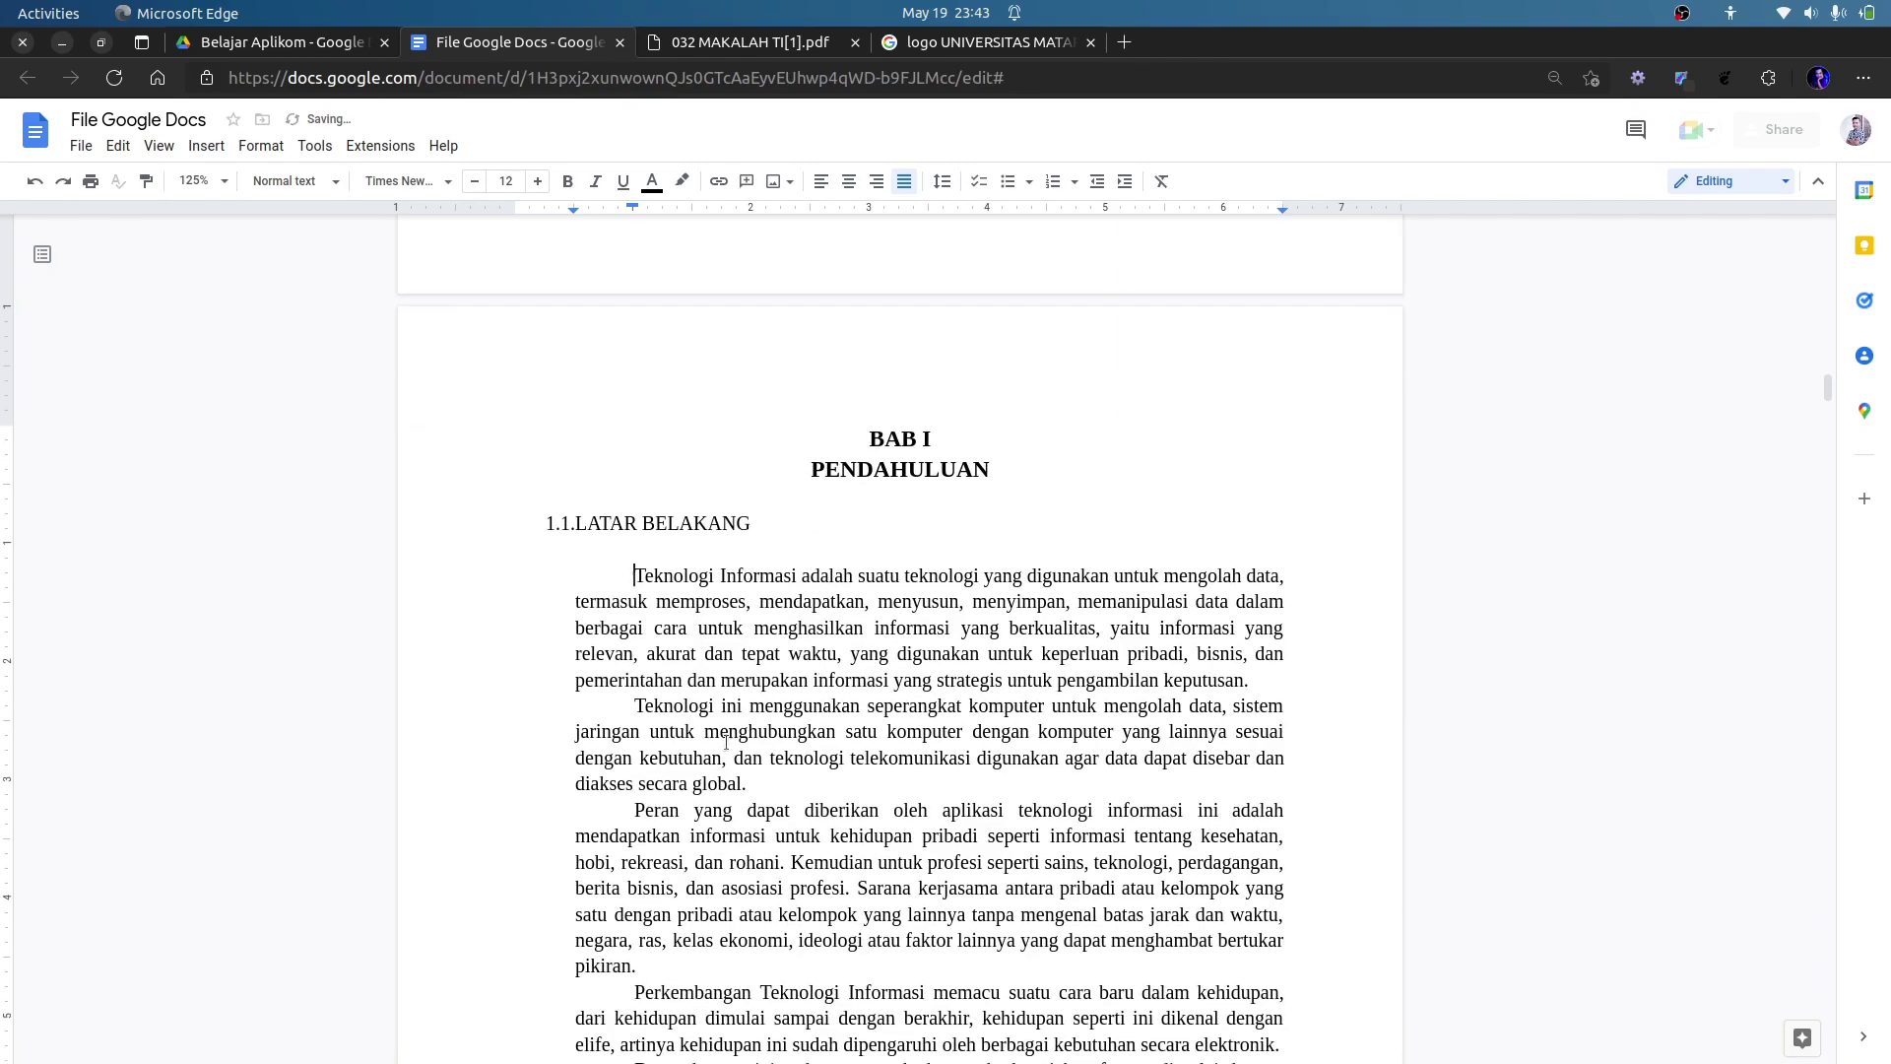
Set the line spacing of the entire document to 1.5.
key("ctrl+a")
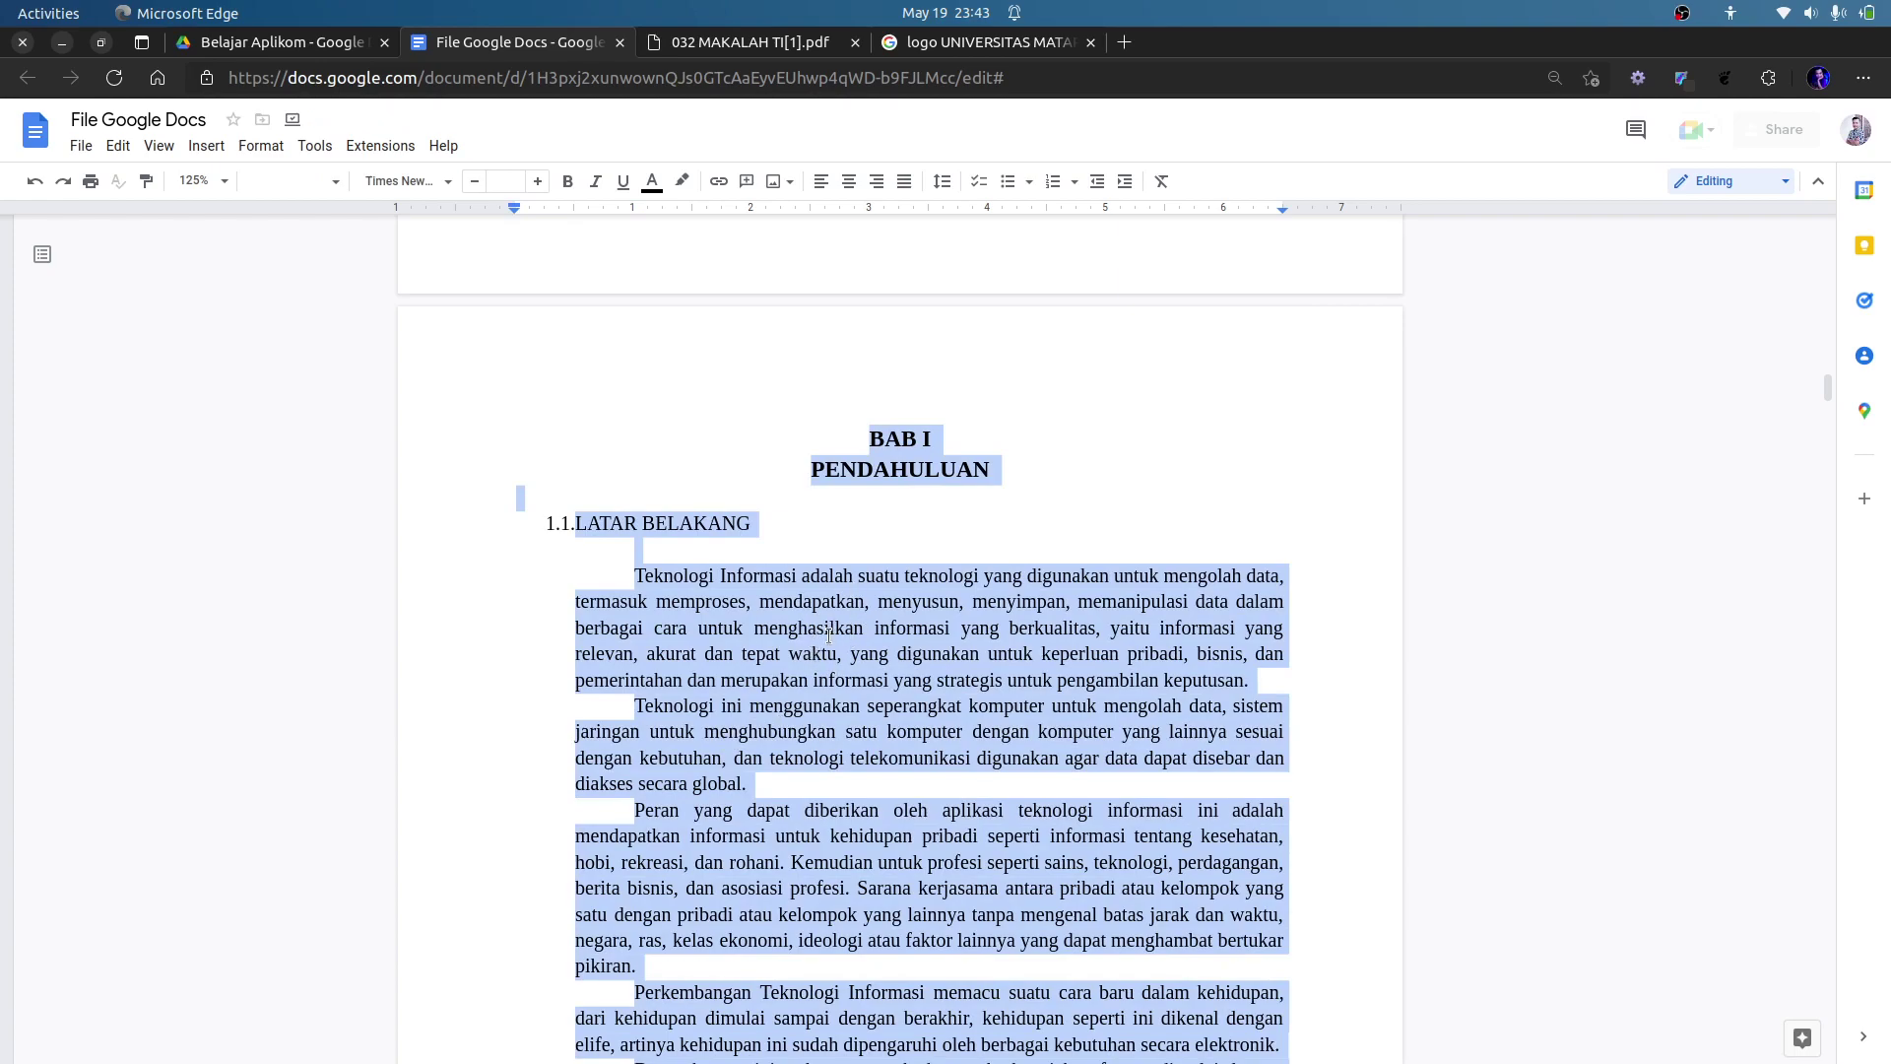
left_click(947, 184)
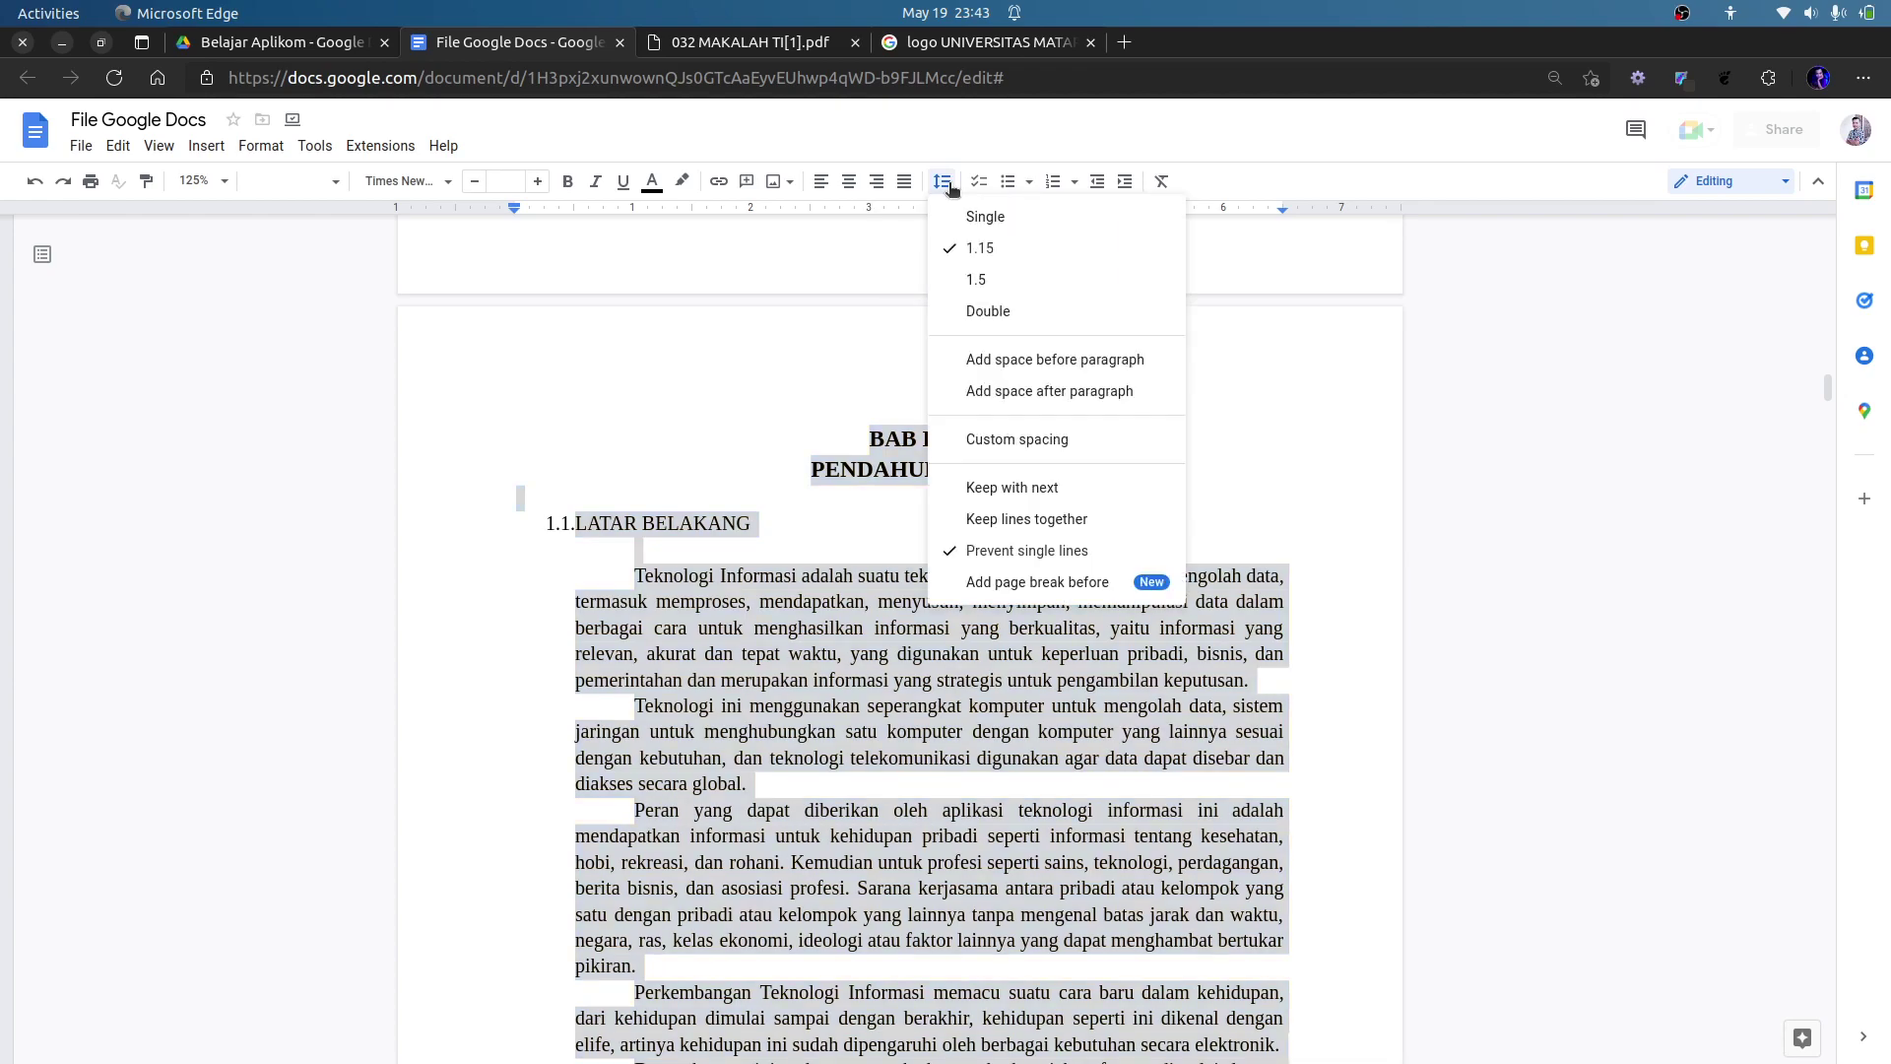
left_click(970, 283)
scroll(827, 640, "up", 3)
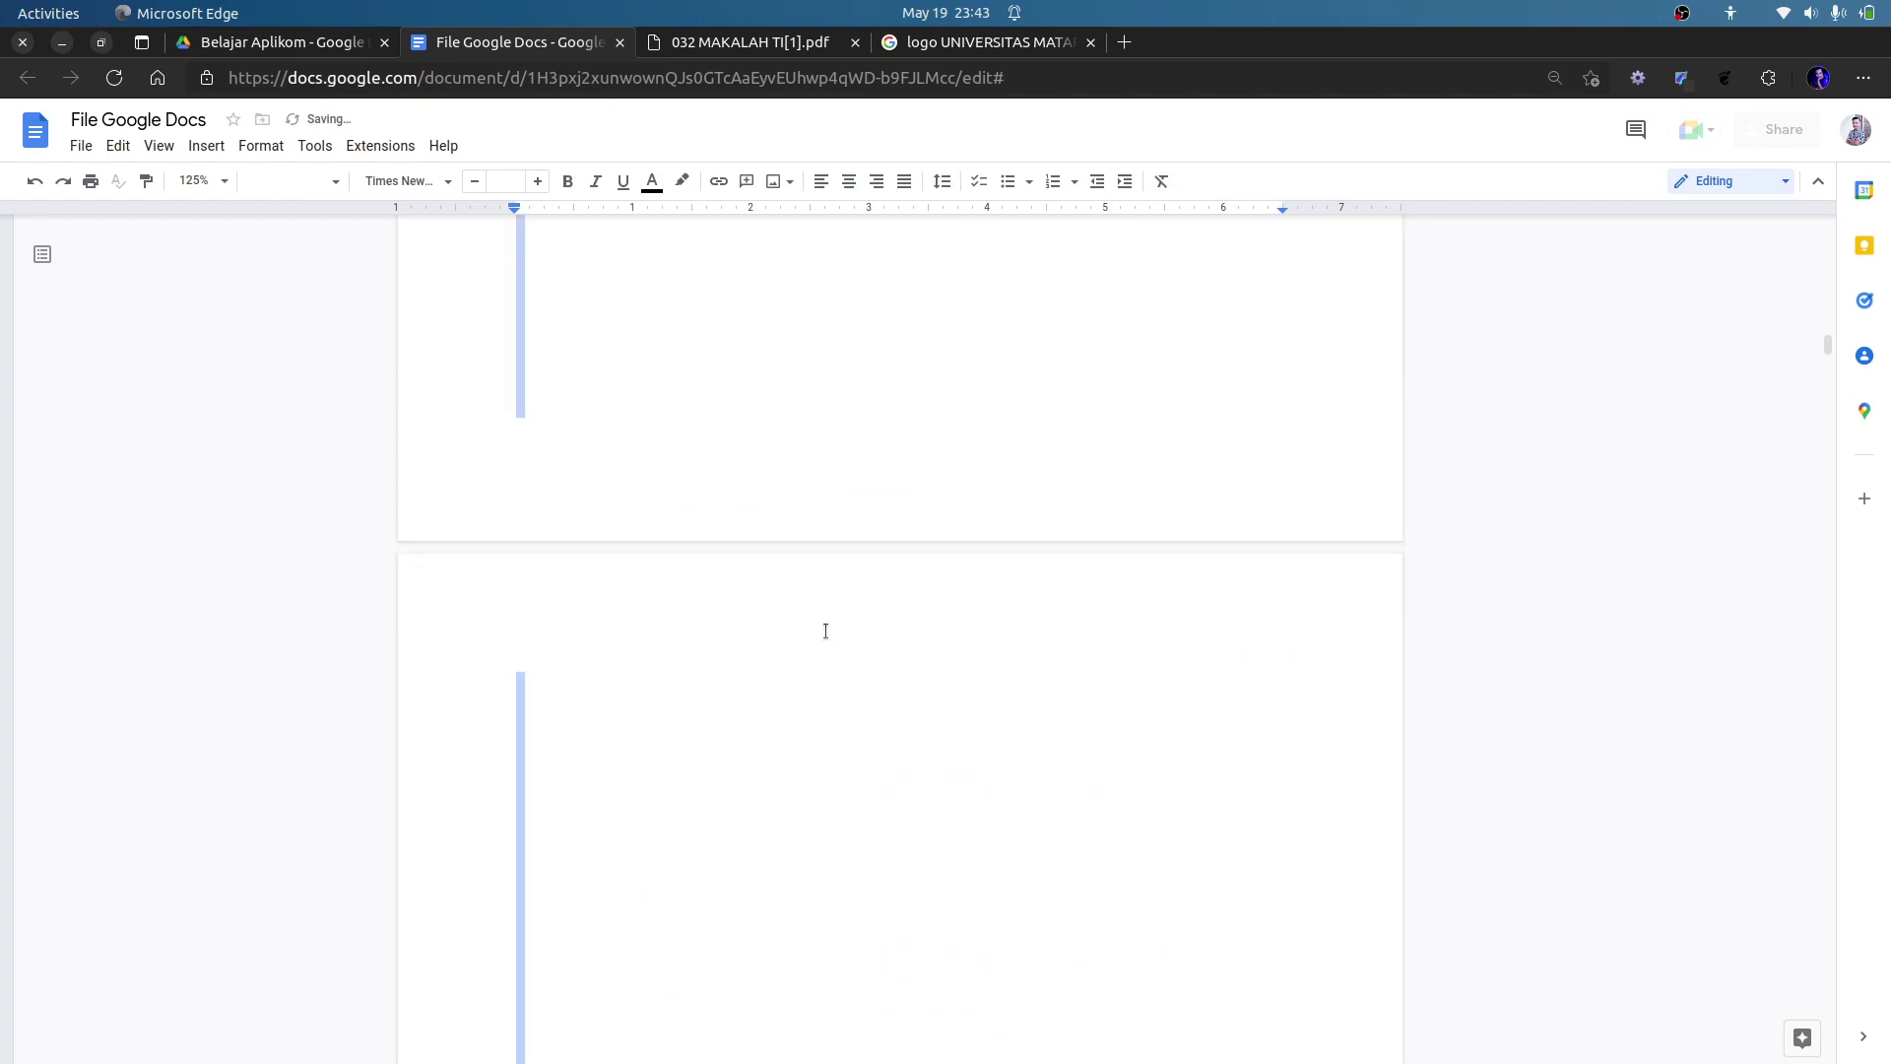
scroll(837, 632, "up", 15)
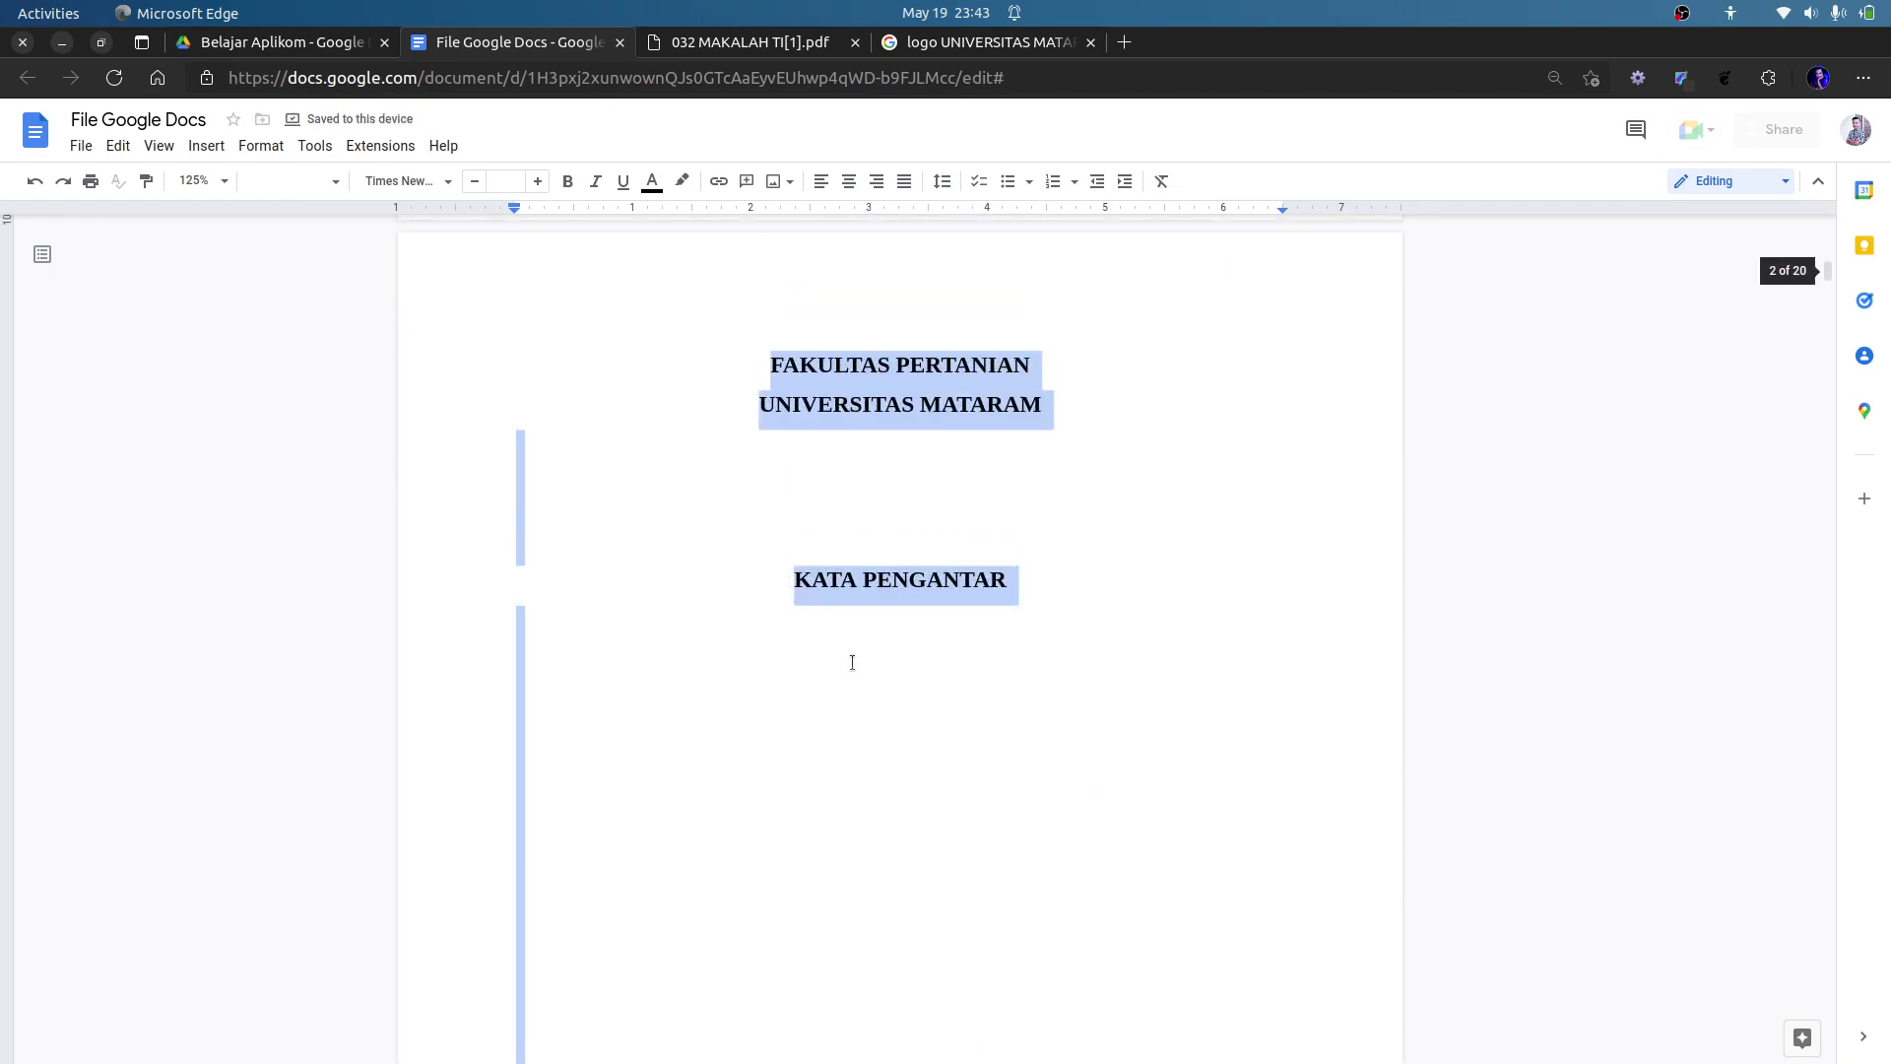
scroll(852, 662, "up", 8)
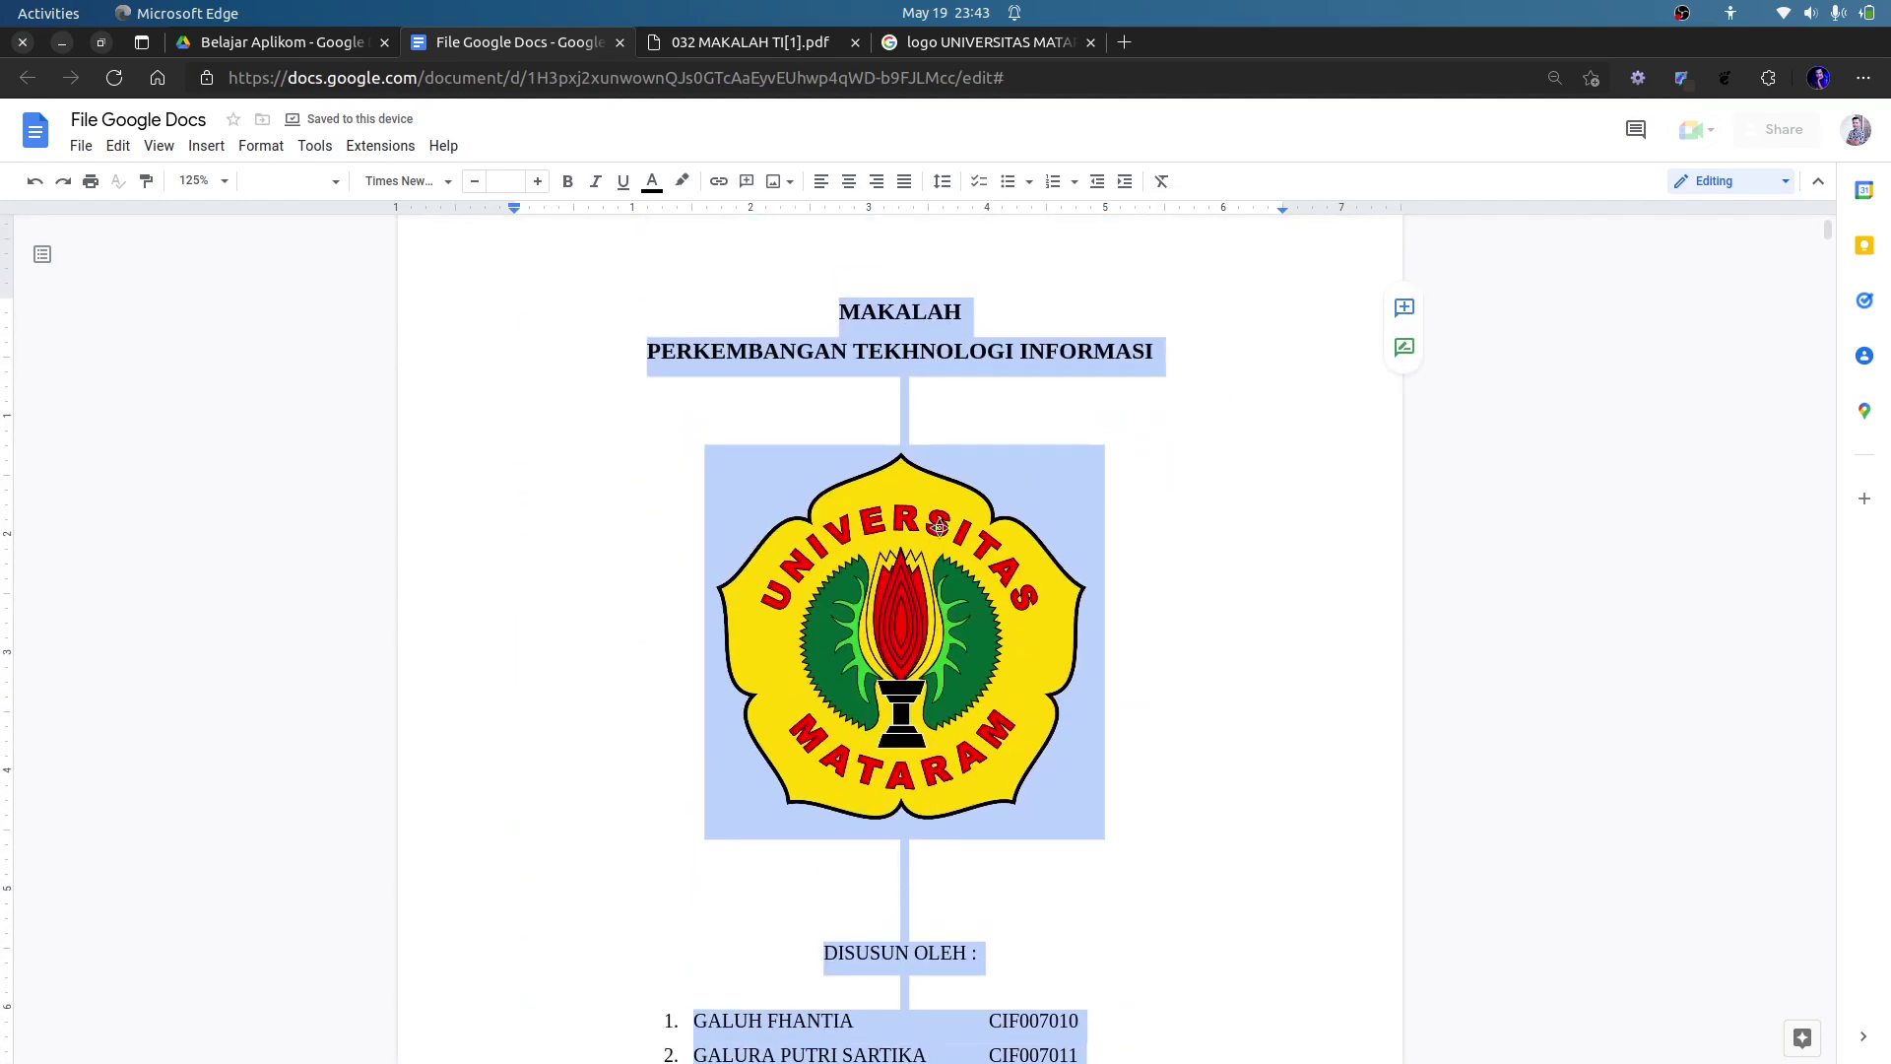
Delete one blank line above and one below the university logo on the cover page.
left_click(980, 398)
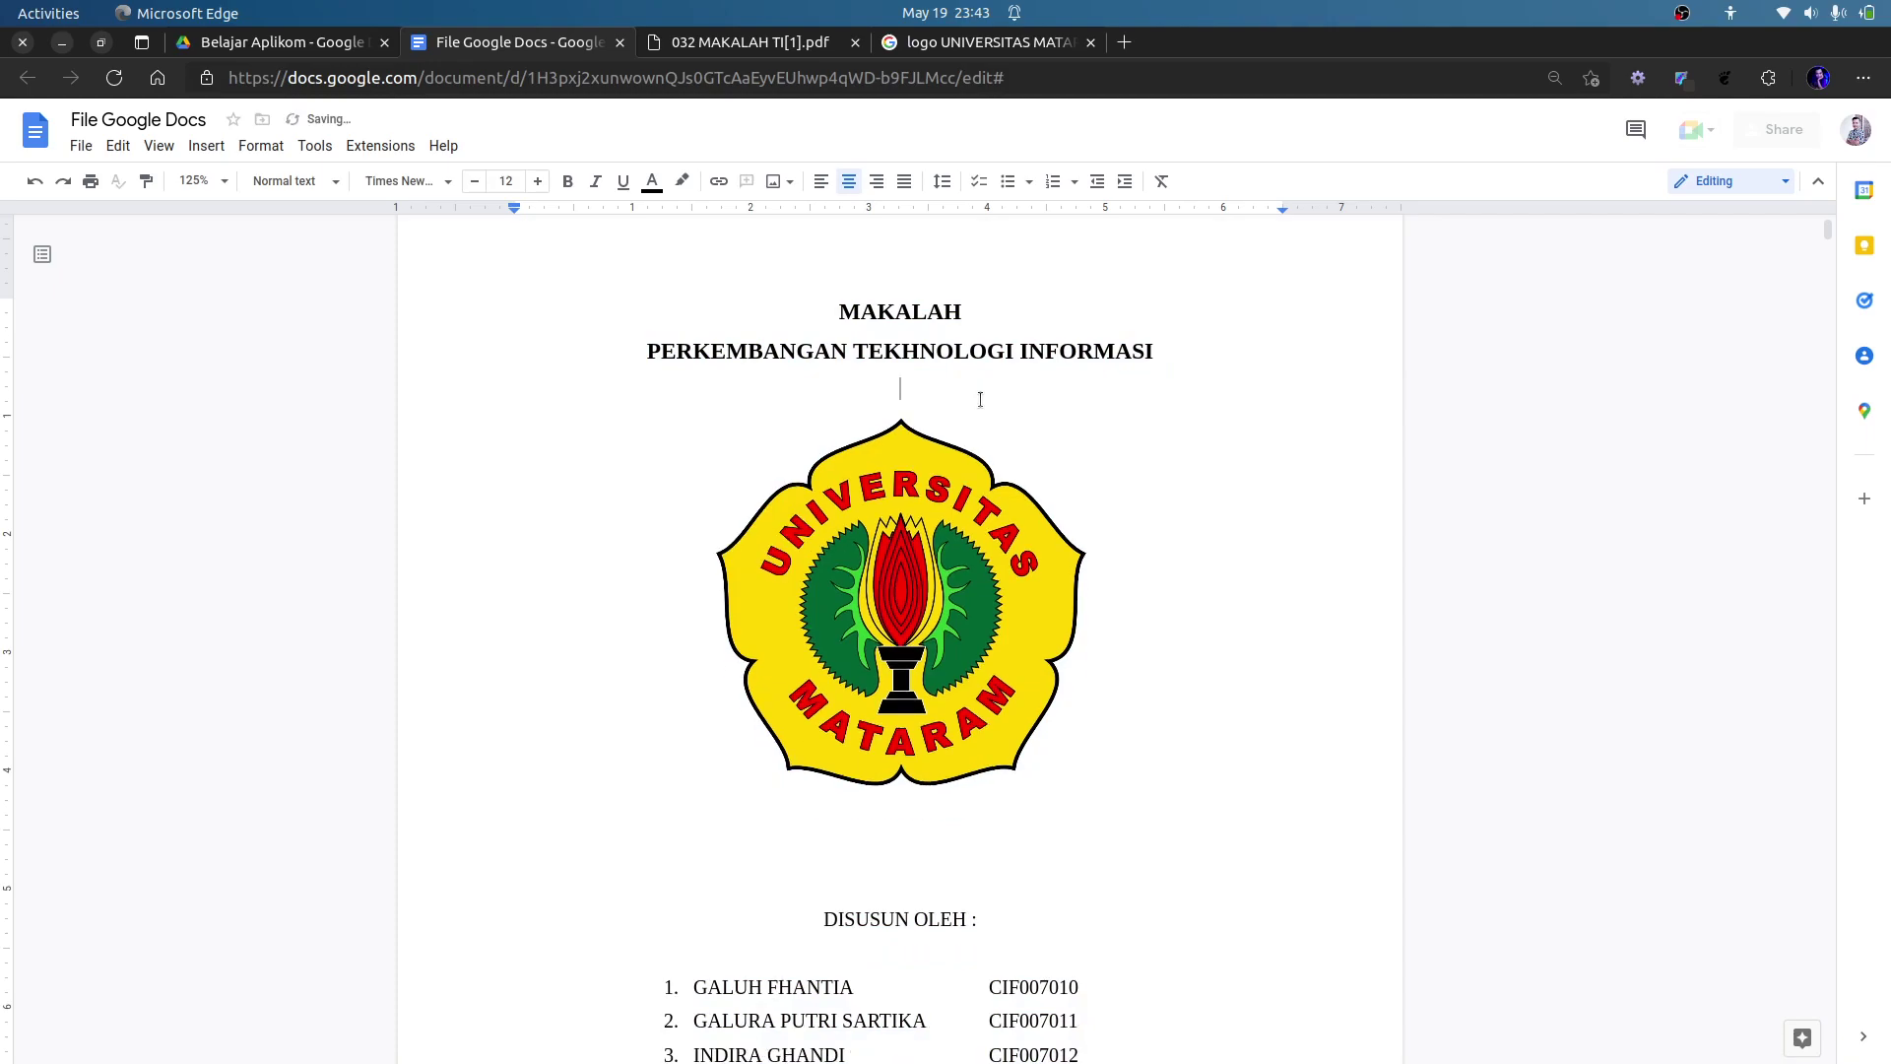
key("Delete")
key("Delete")
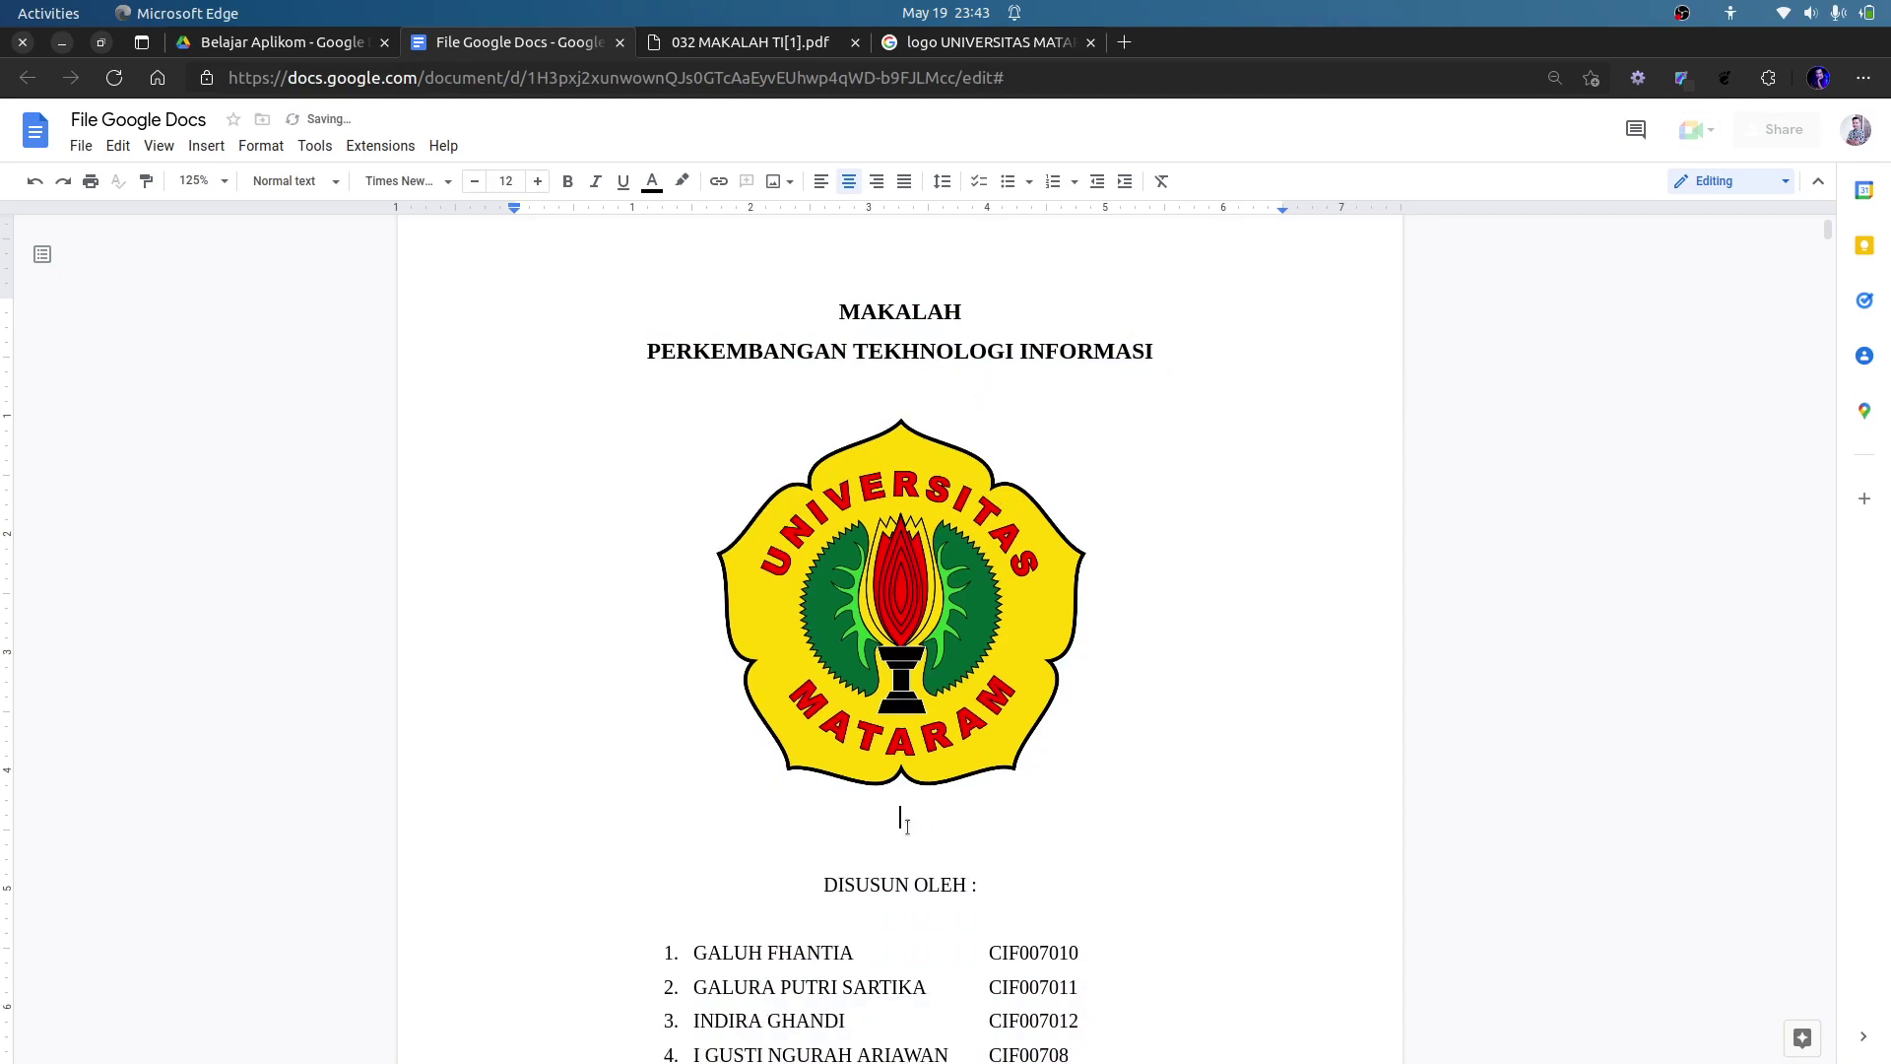
scroll(907, 827, "down", 3)
scroll(907, 827, "down", 5)
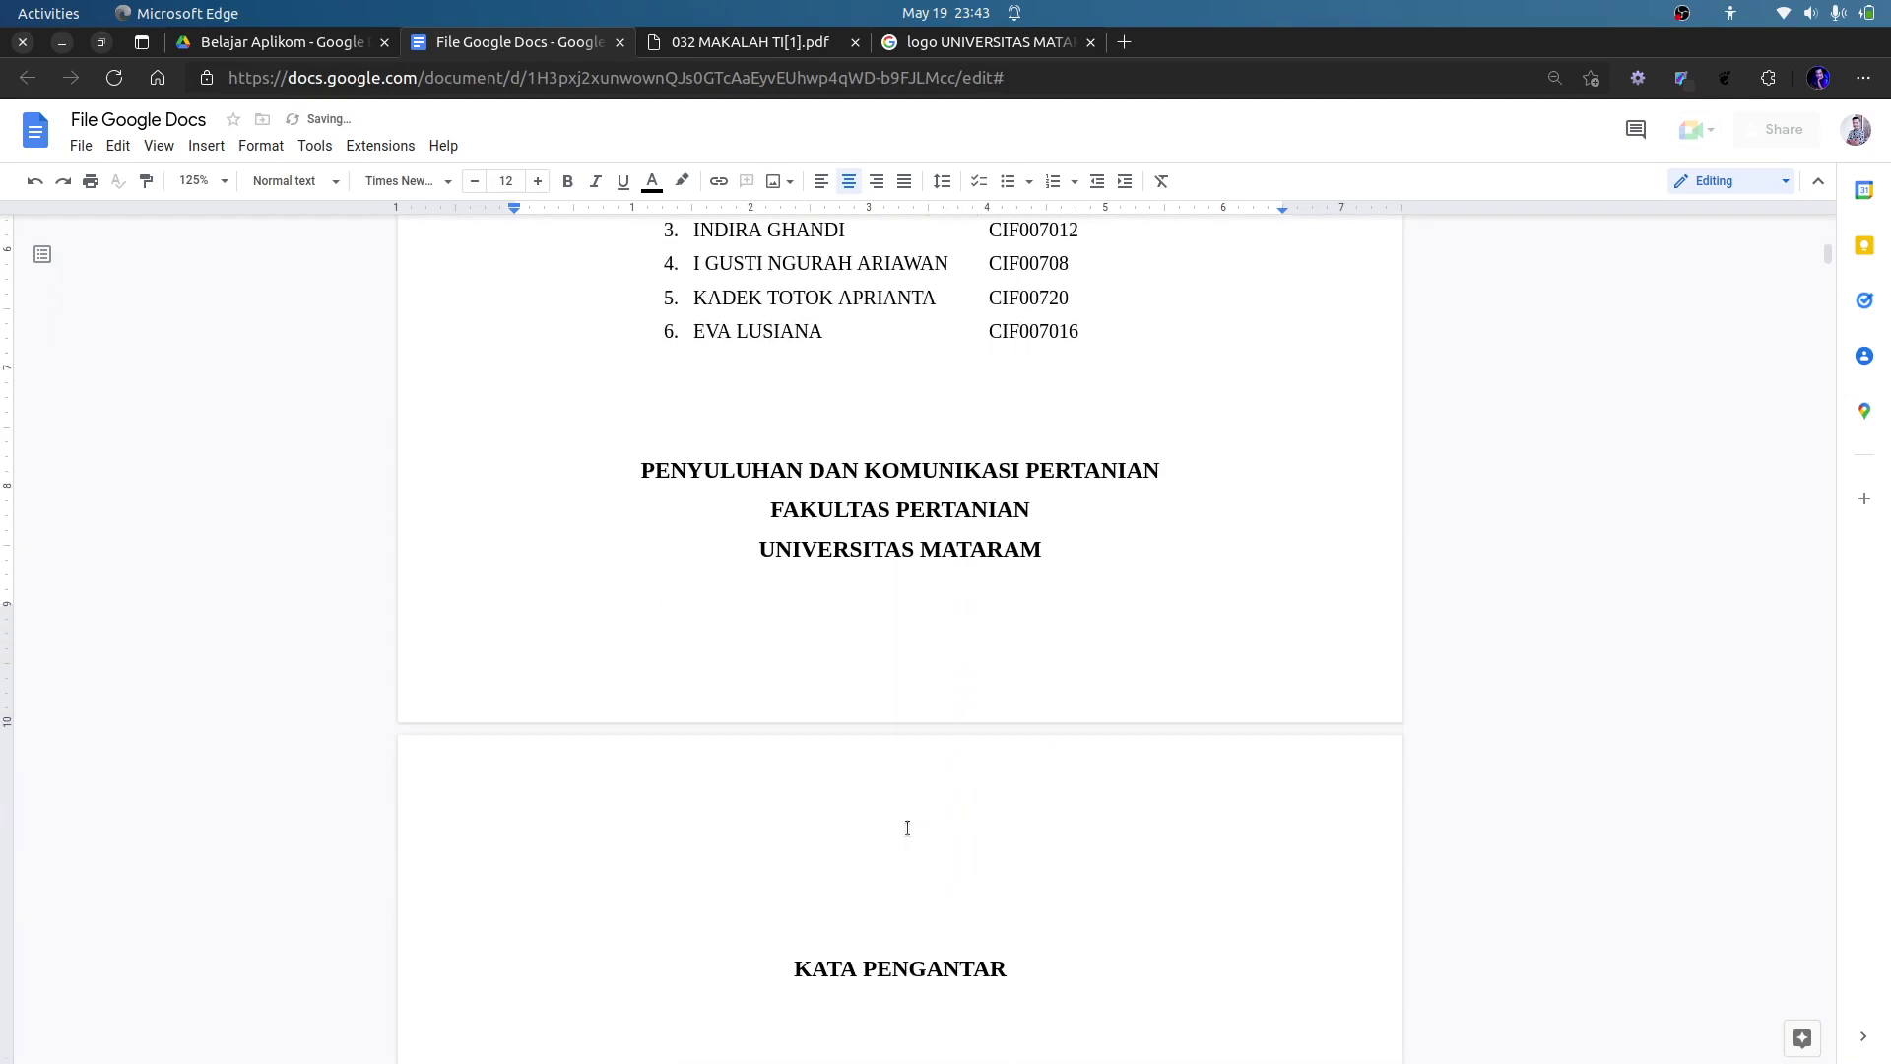
Delete the blank lines above KATA PENGANTAR so the title starts at the top of its page.
left_click(923, 788)
key("Delete")
key("Delete")
key("Delete")
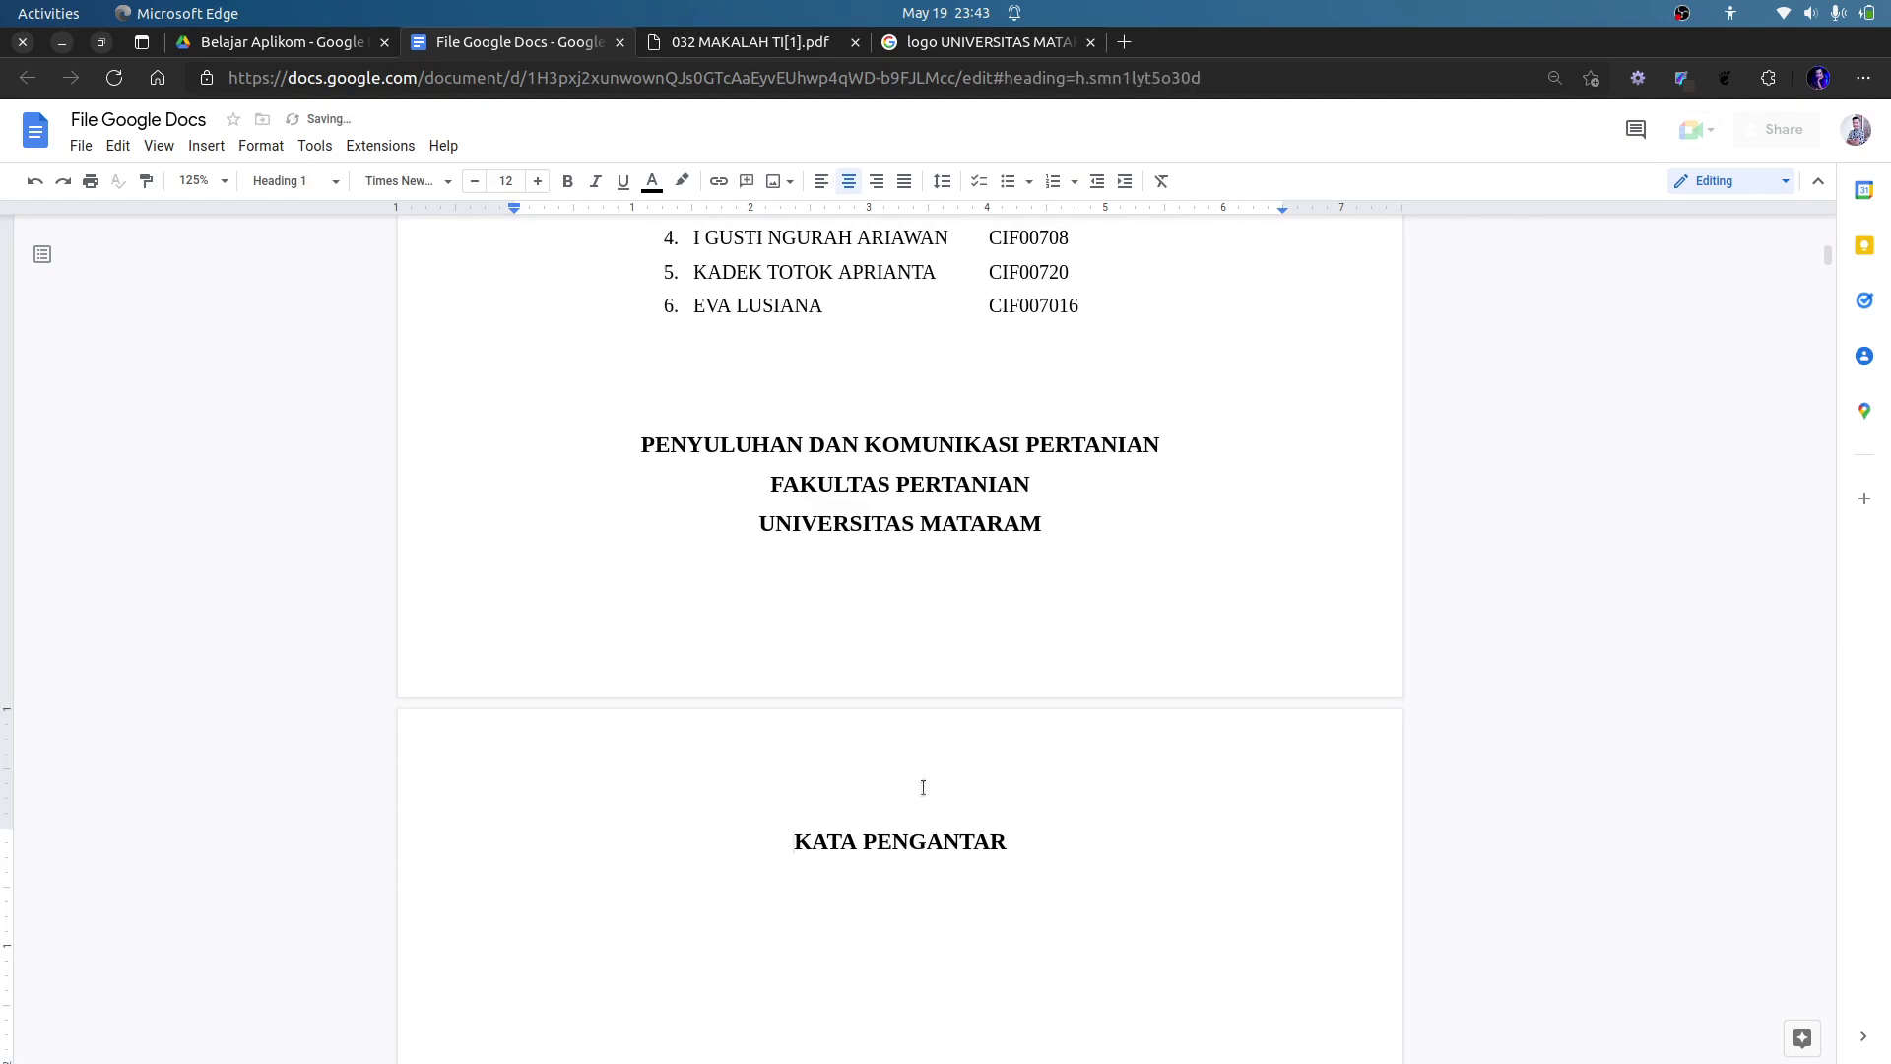
Delete the surplus blank lines before DAFTAR ISI so the title starts at the top of its page.
scroll(922, 783, "down", 12)
scroll(923, 771, "up", 1)
left_click(911, 633)
key("Delete")
key("Delete")
key("Delete")
key("Delete")
key("Delete")
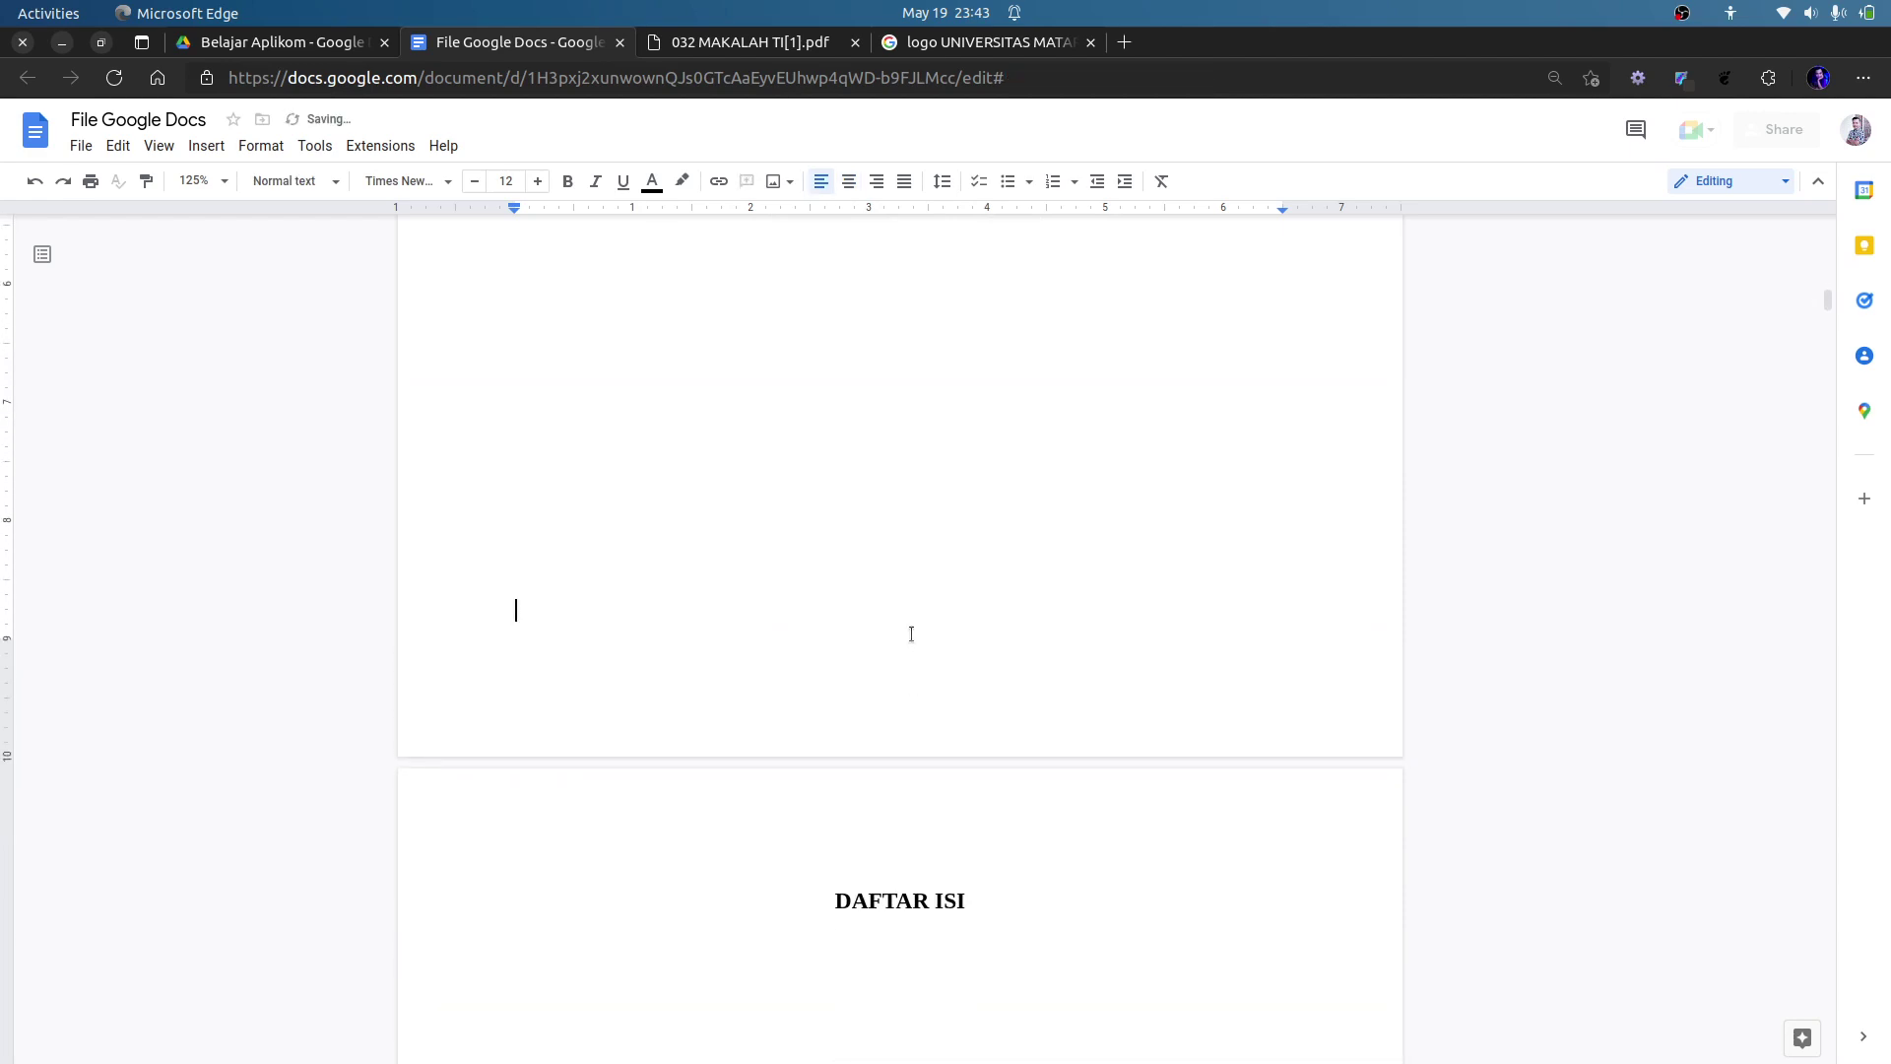
Delete the surplus blank lines before BAB I so the chapter title starts at the top of its page.
scroll(911, 633, "down", 15)
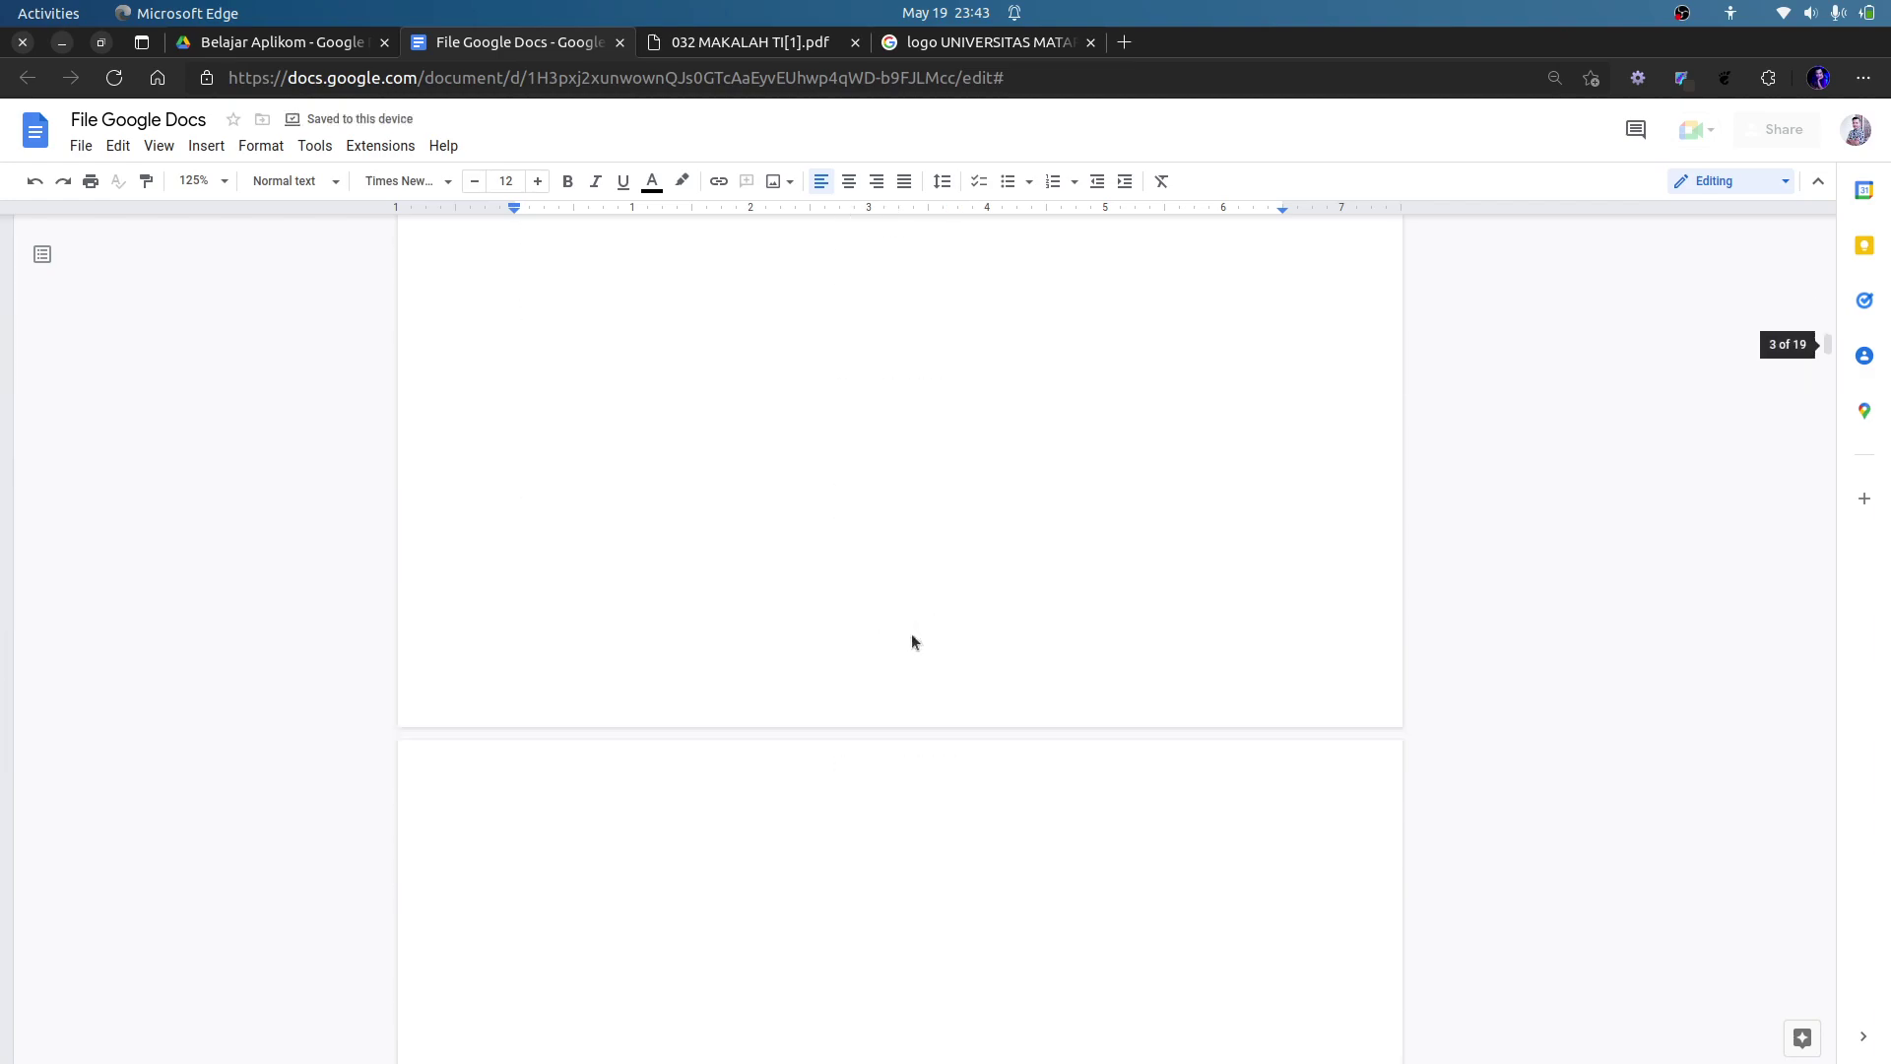
left_click(952, 347)
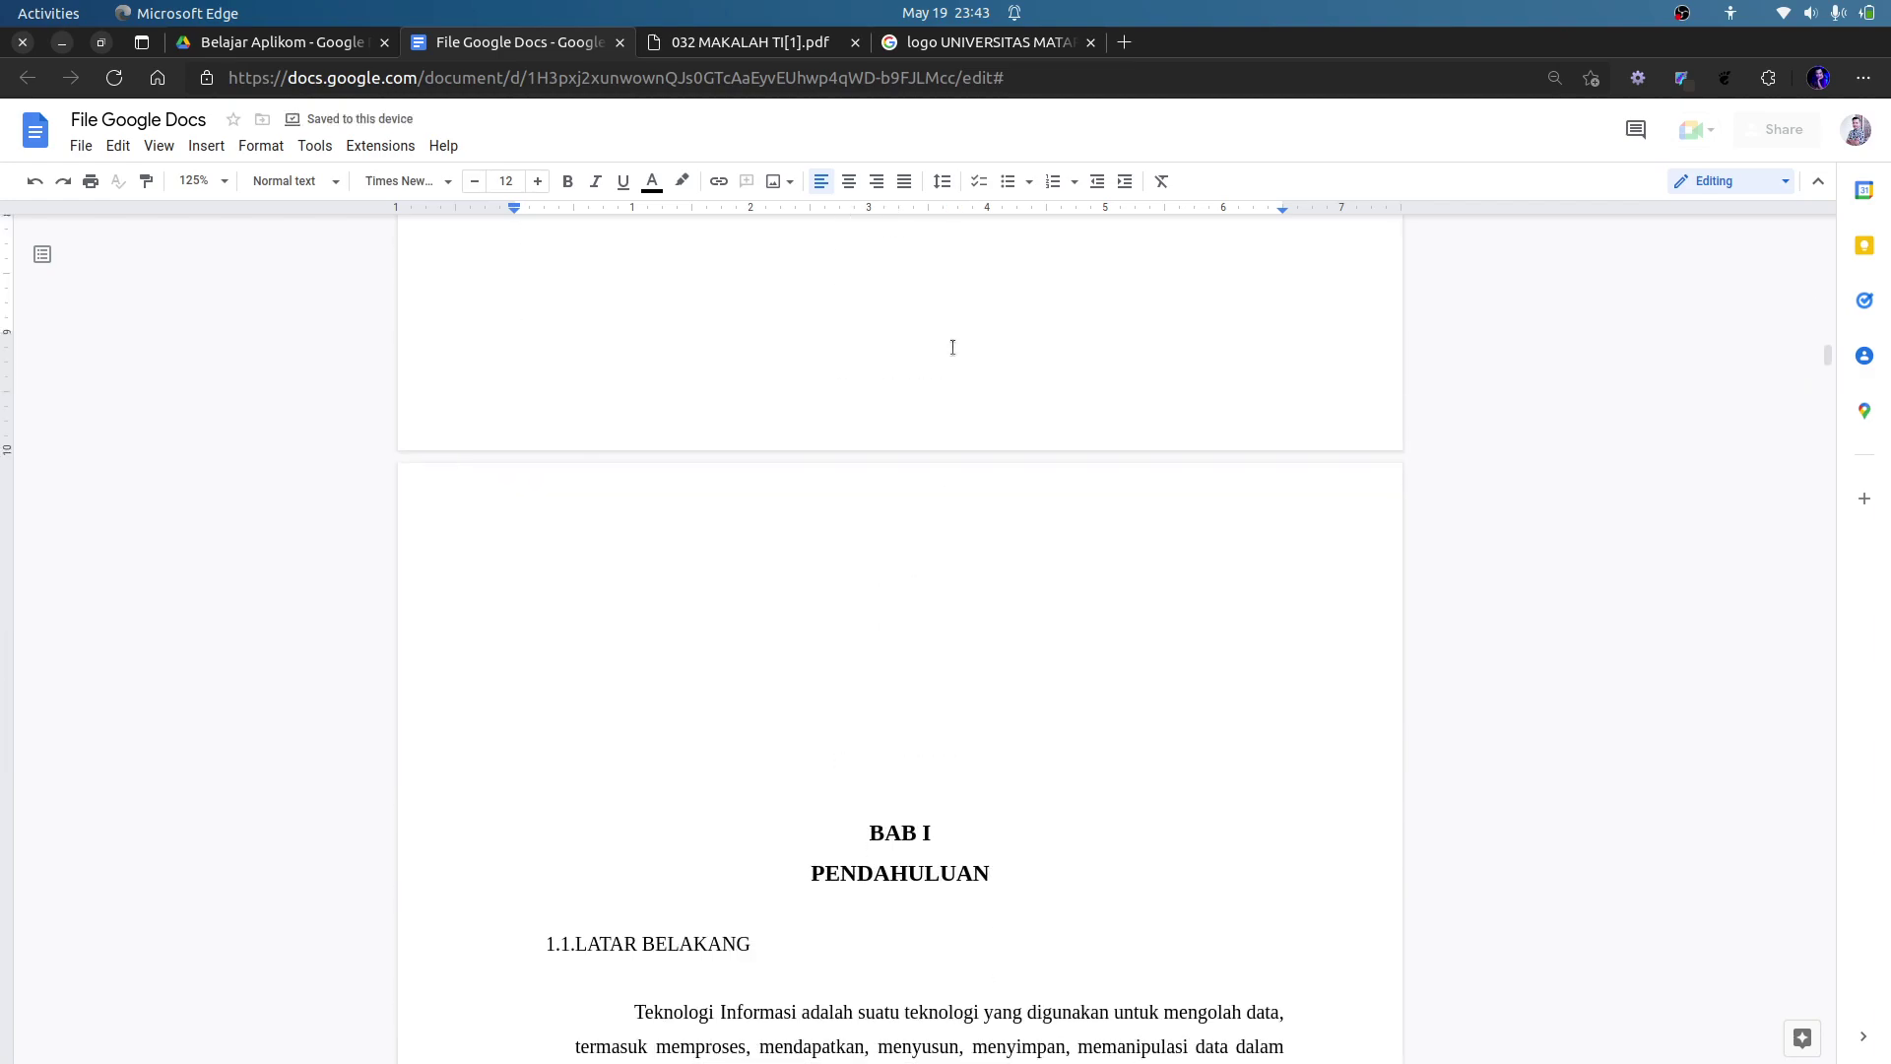
key("Delete")
key("Delete")
key("Delete")
key("Delete")
key("Delete")
key("Delete")
key("Delete")
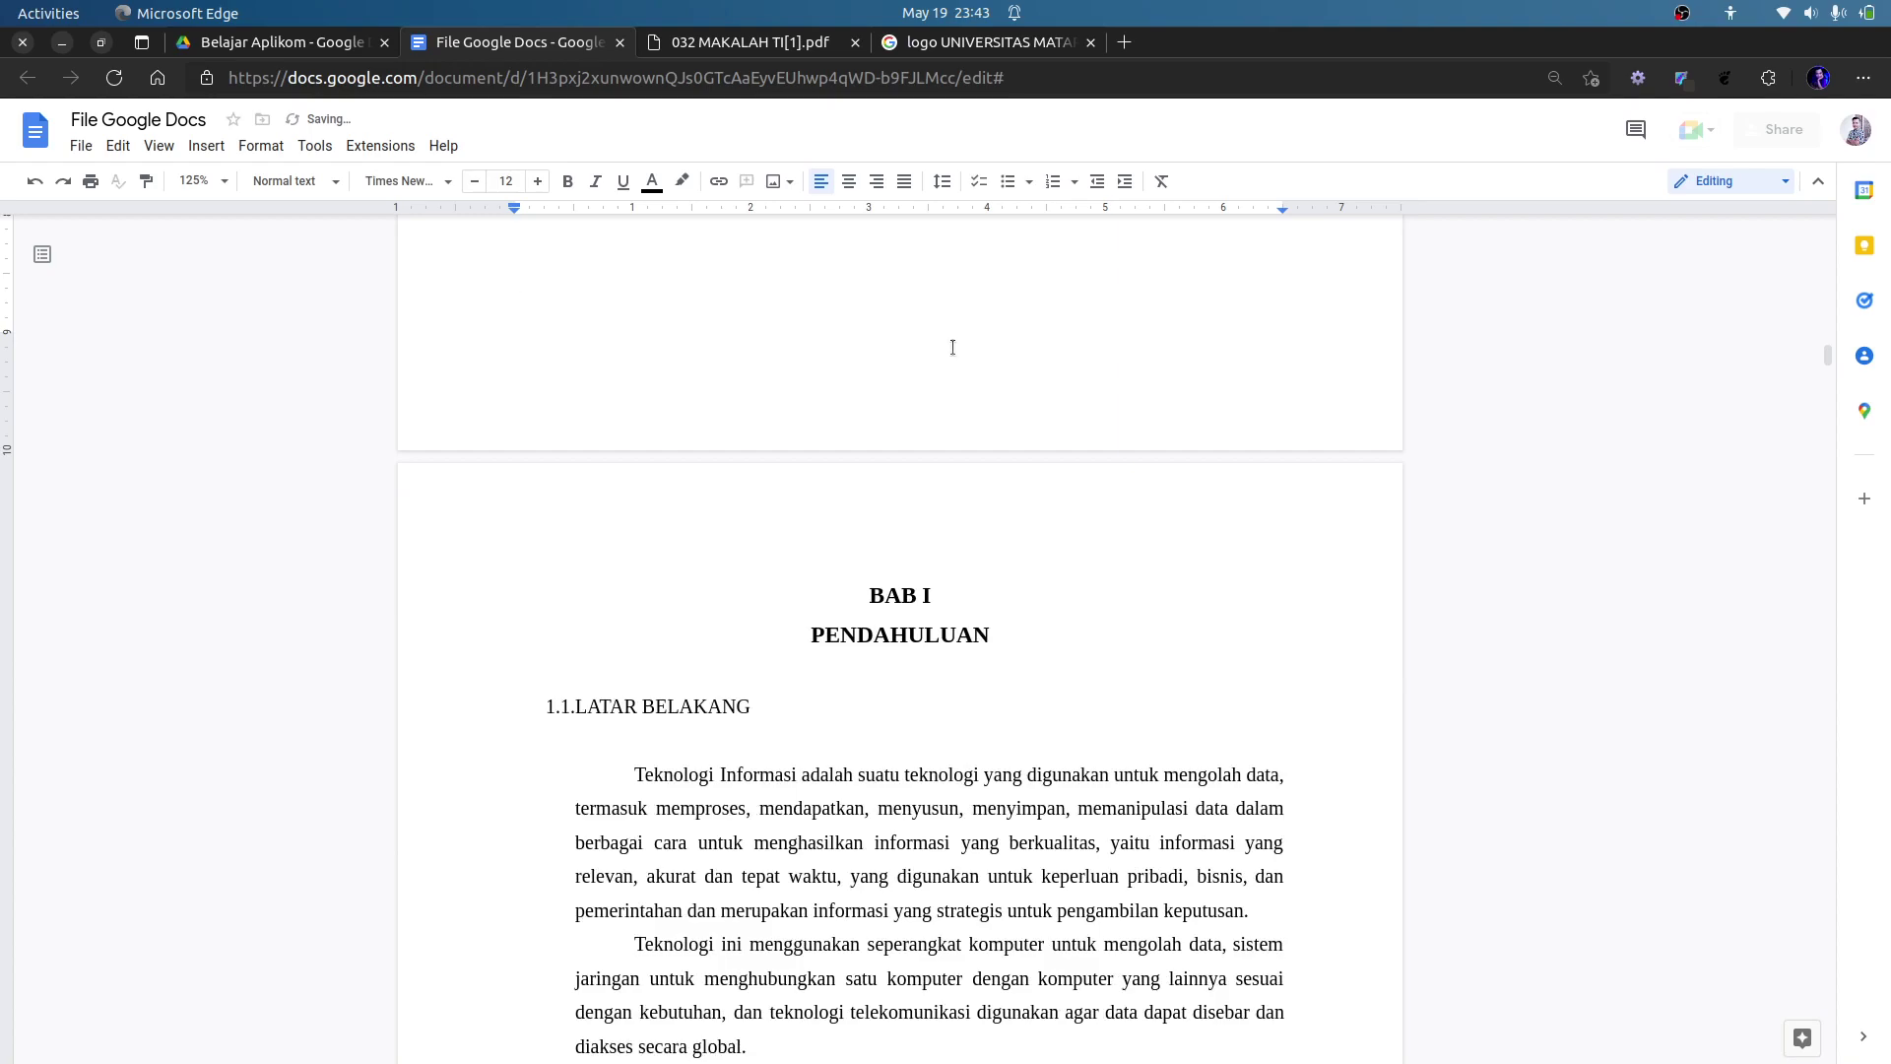
Replace the number in front of the PERUMUSAN MASALAH subheading with "1.2.".
left_click(962, 662)
scroll(804, 675, "down", 3)
key("Down")
key("Down")
scroll(642, 597, "down", 7)
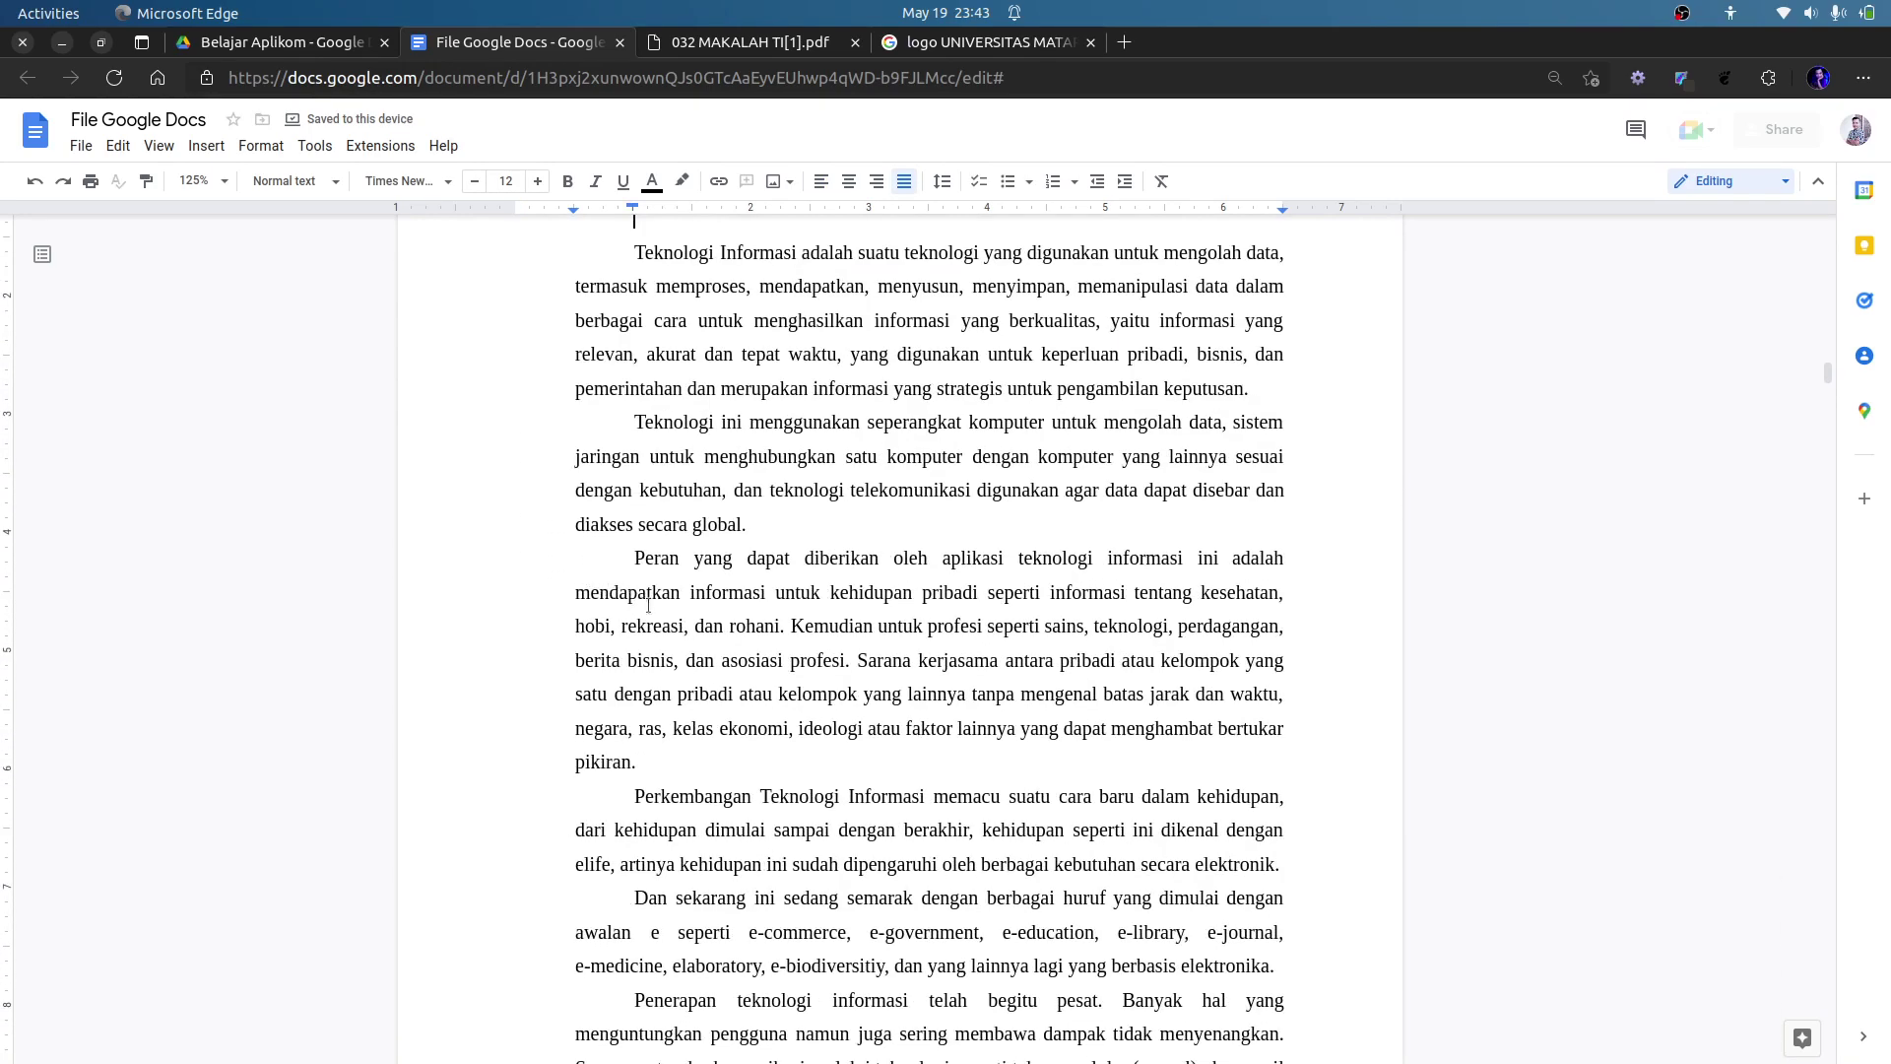
scroll(719, 599, "up", 3)
scroll(713, 606, "down", 20)
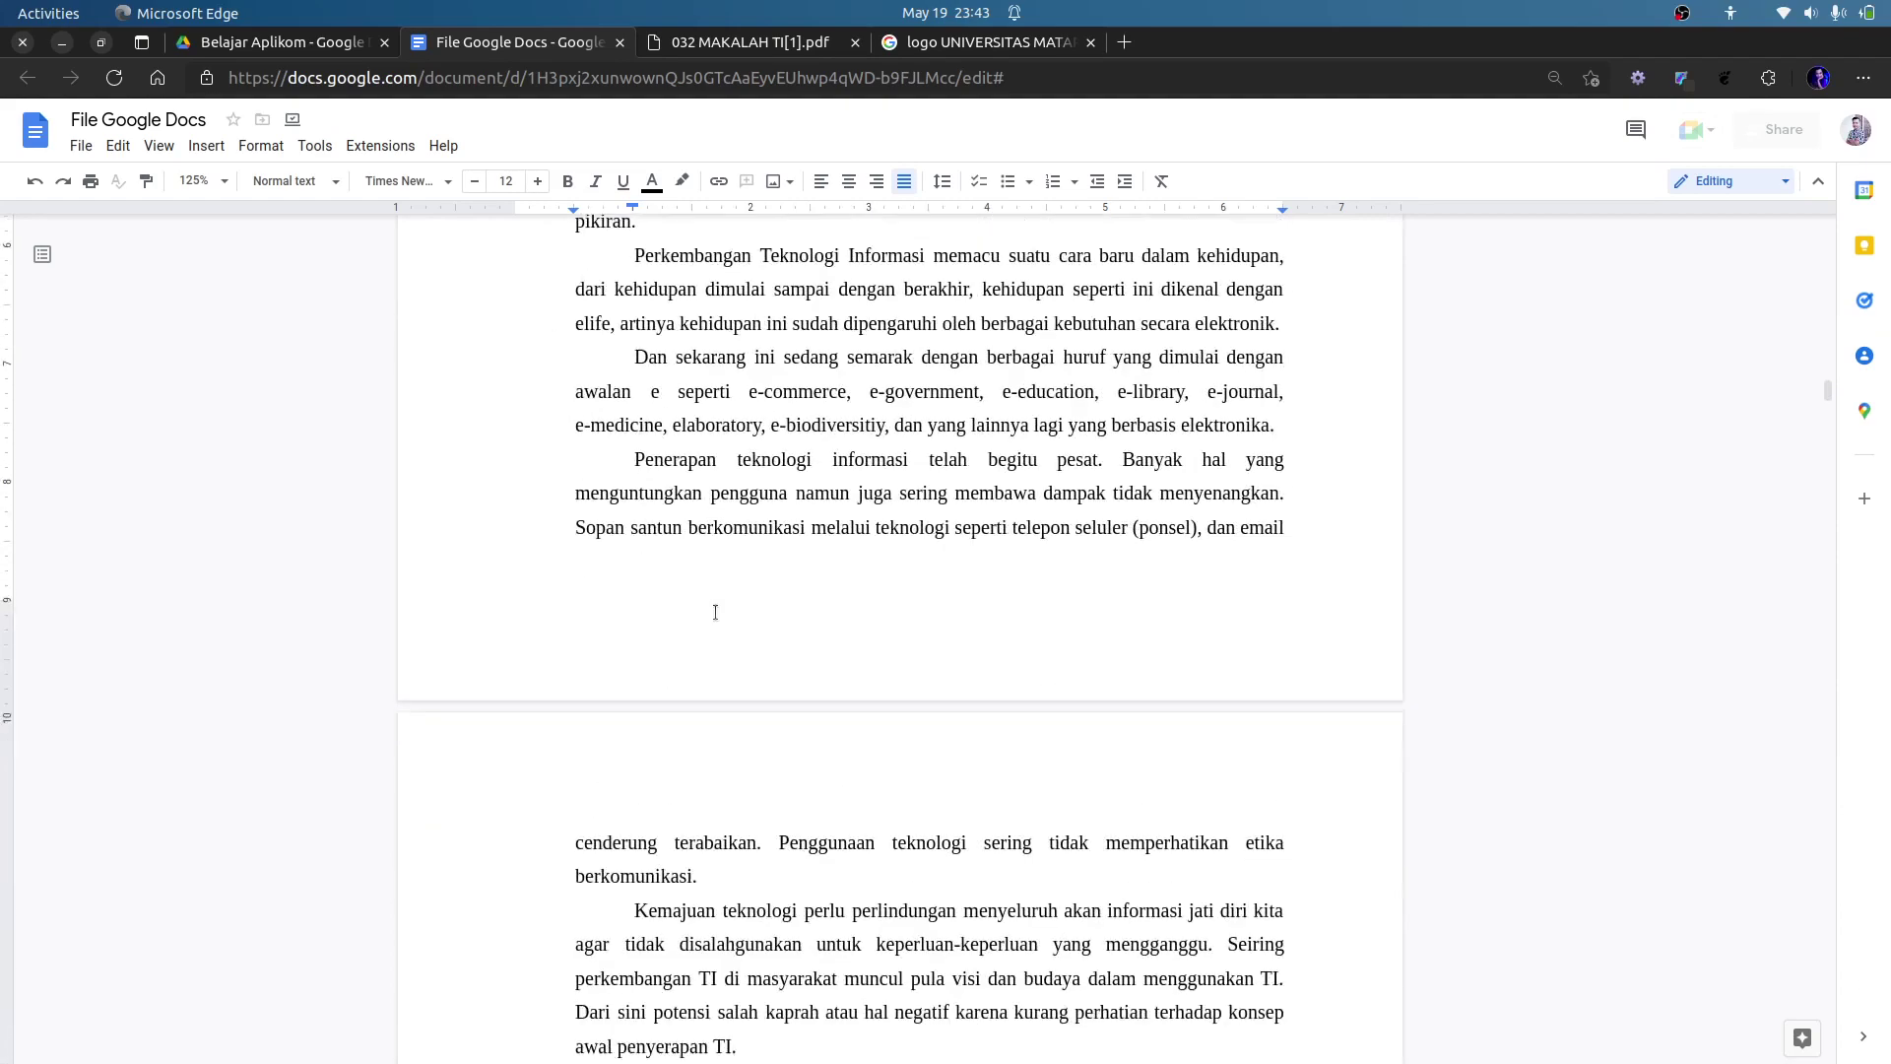
left_click(548, 665)
key("BackSpace")
key("BackSpace")
key("BackSpace")
key("BackSpace")
type("1.2. PERUMUSAN MASALAH")
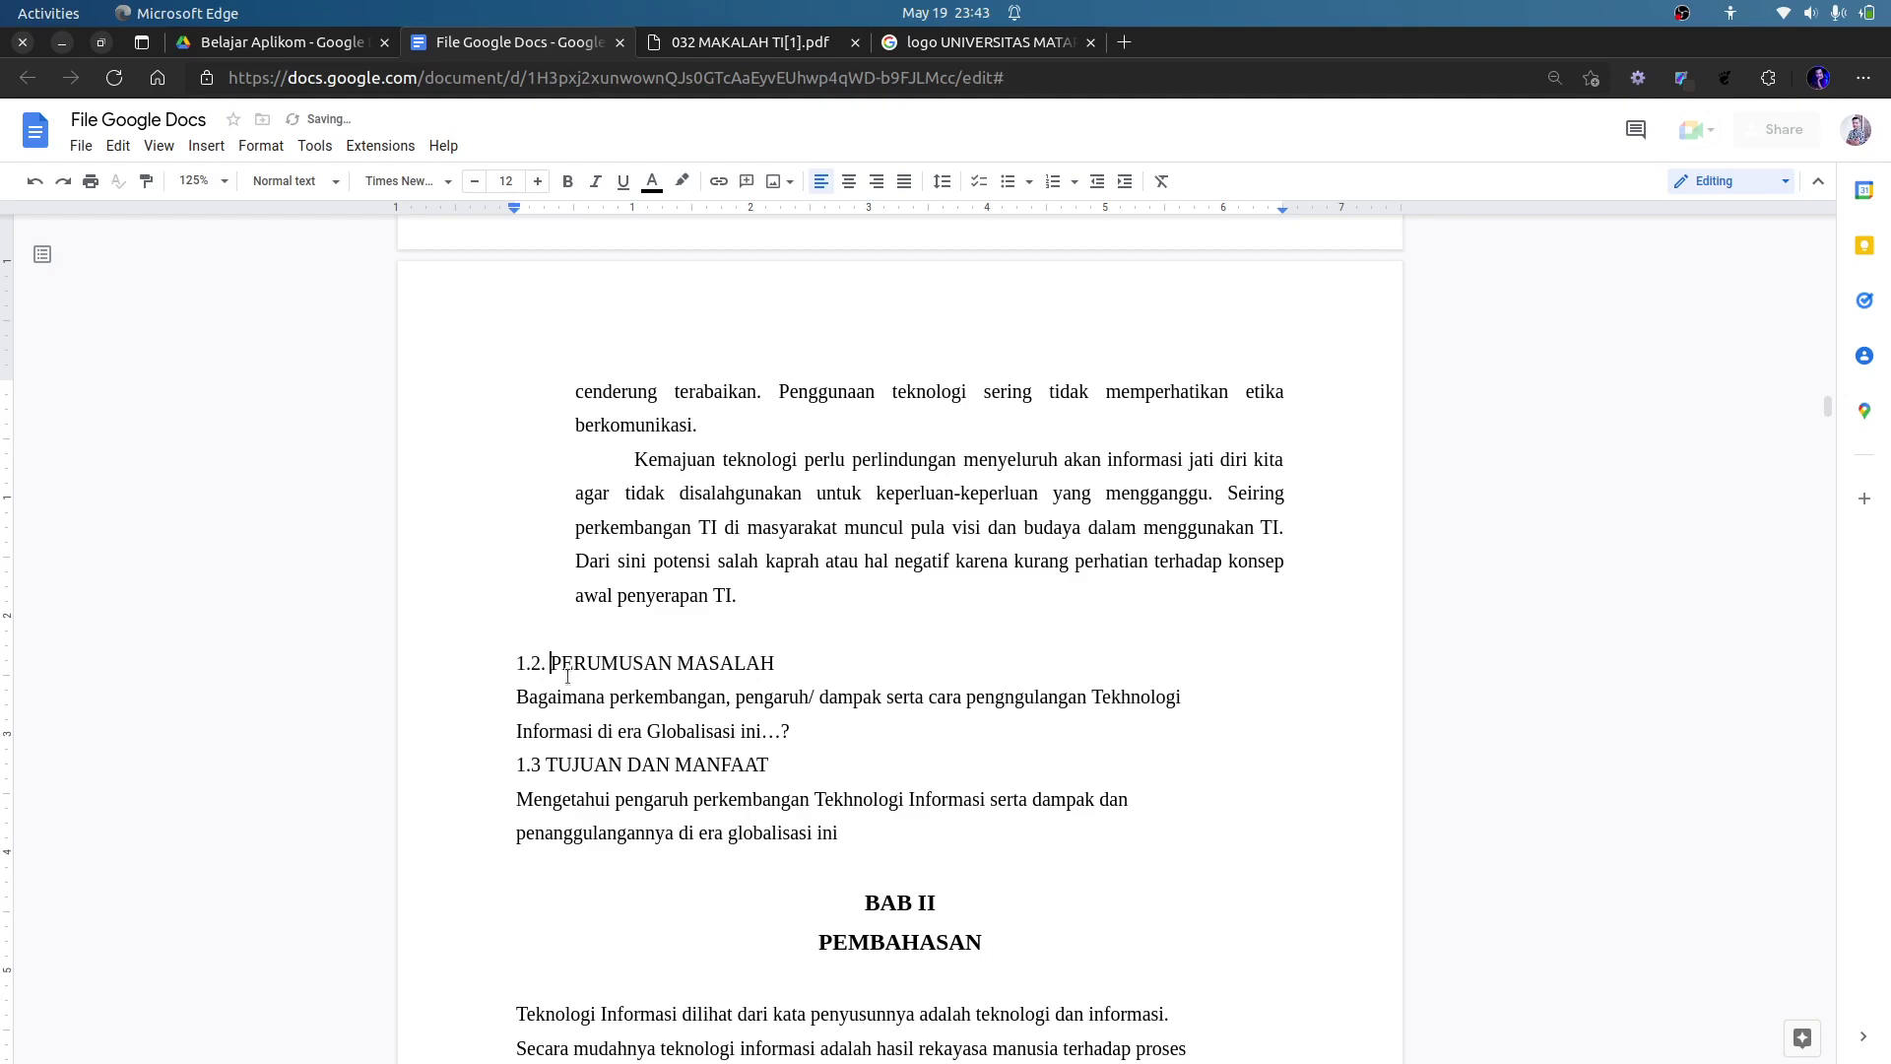
Remove the manually typed number in front of the PERUMUSAN MASALAH subheading.
key("BackSpace")
key("BackSpace")
key("BackSpace")
key("BackSpace")
key("BackSpace")
Add a numbered list item reading "Perumusan Masalah" directly below the 1.1 LATAR BELAKANG subheading.
scroll(591, 710, "up", 5)
scroll(600, 732, "up", 8)
left_click(791, 554)
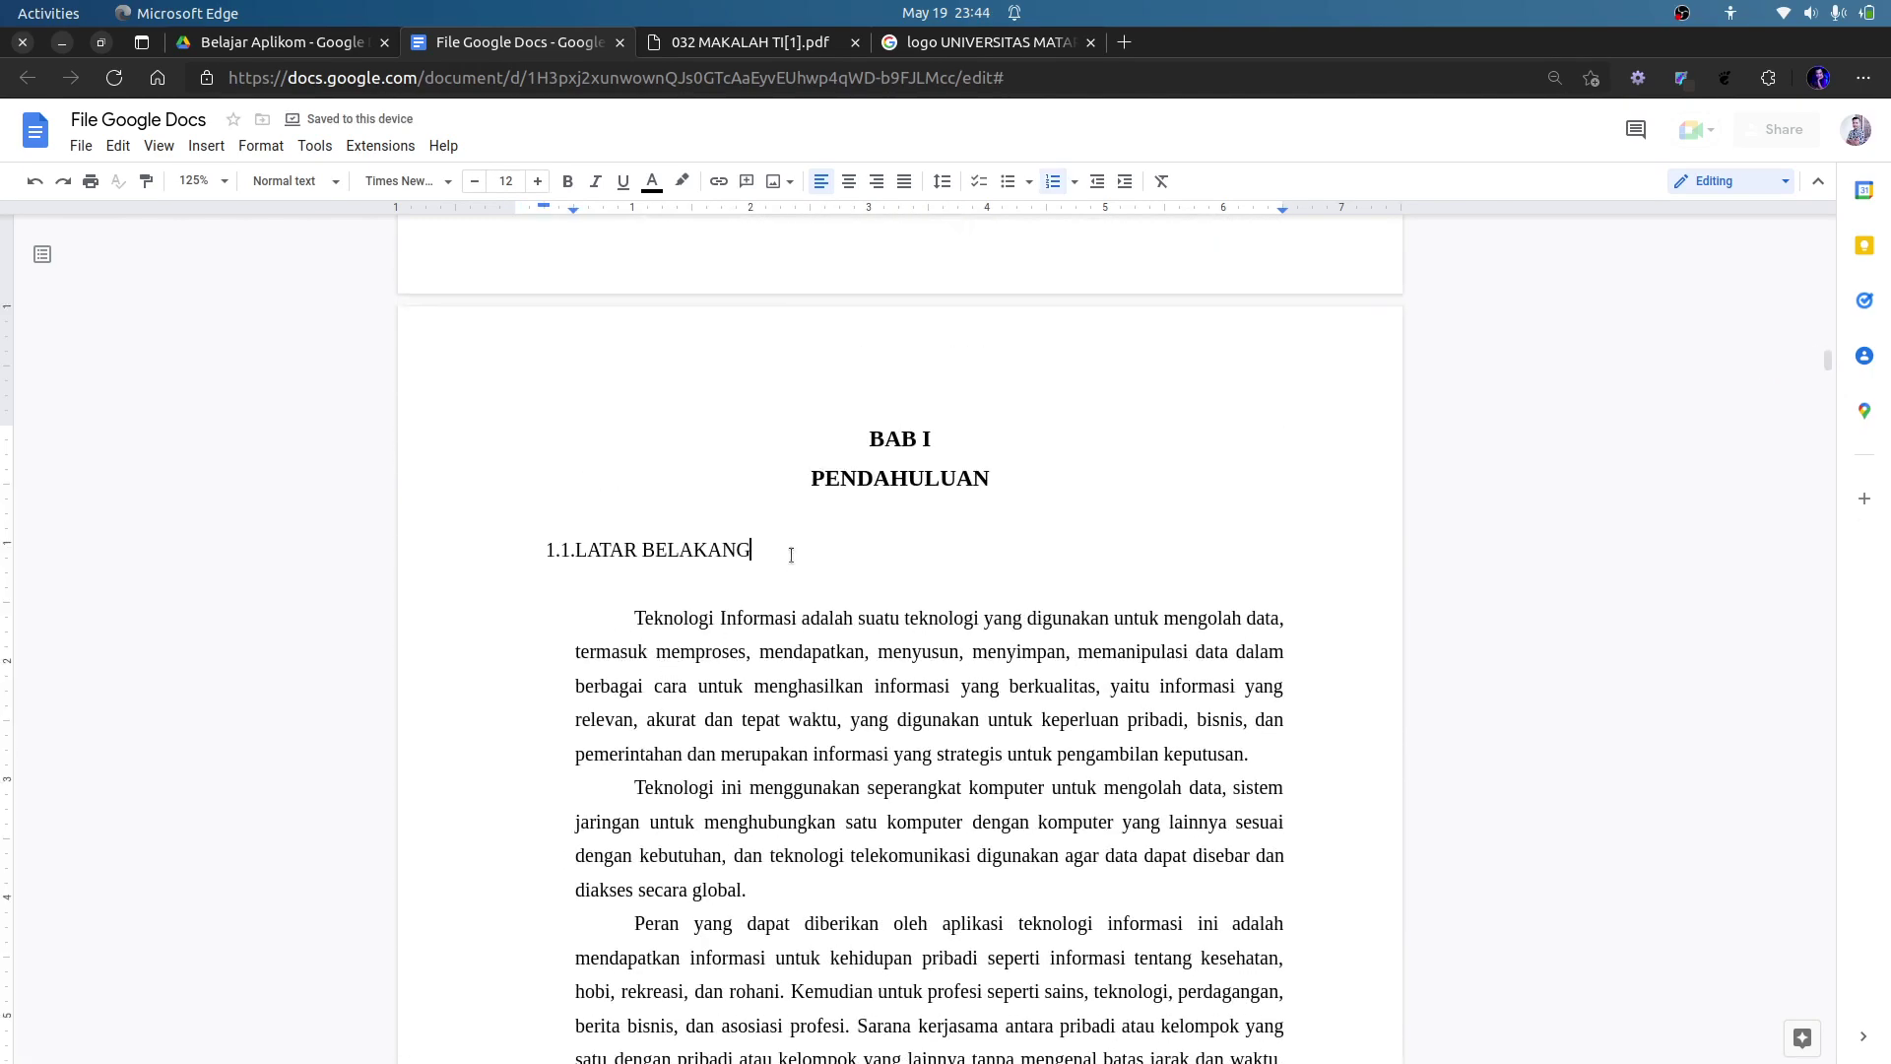
key("Return")
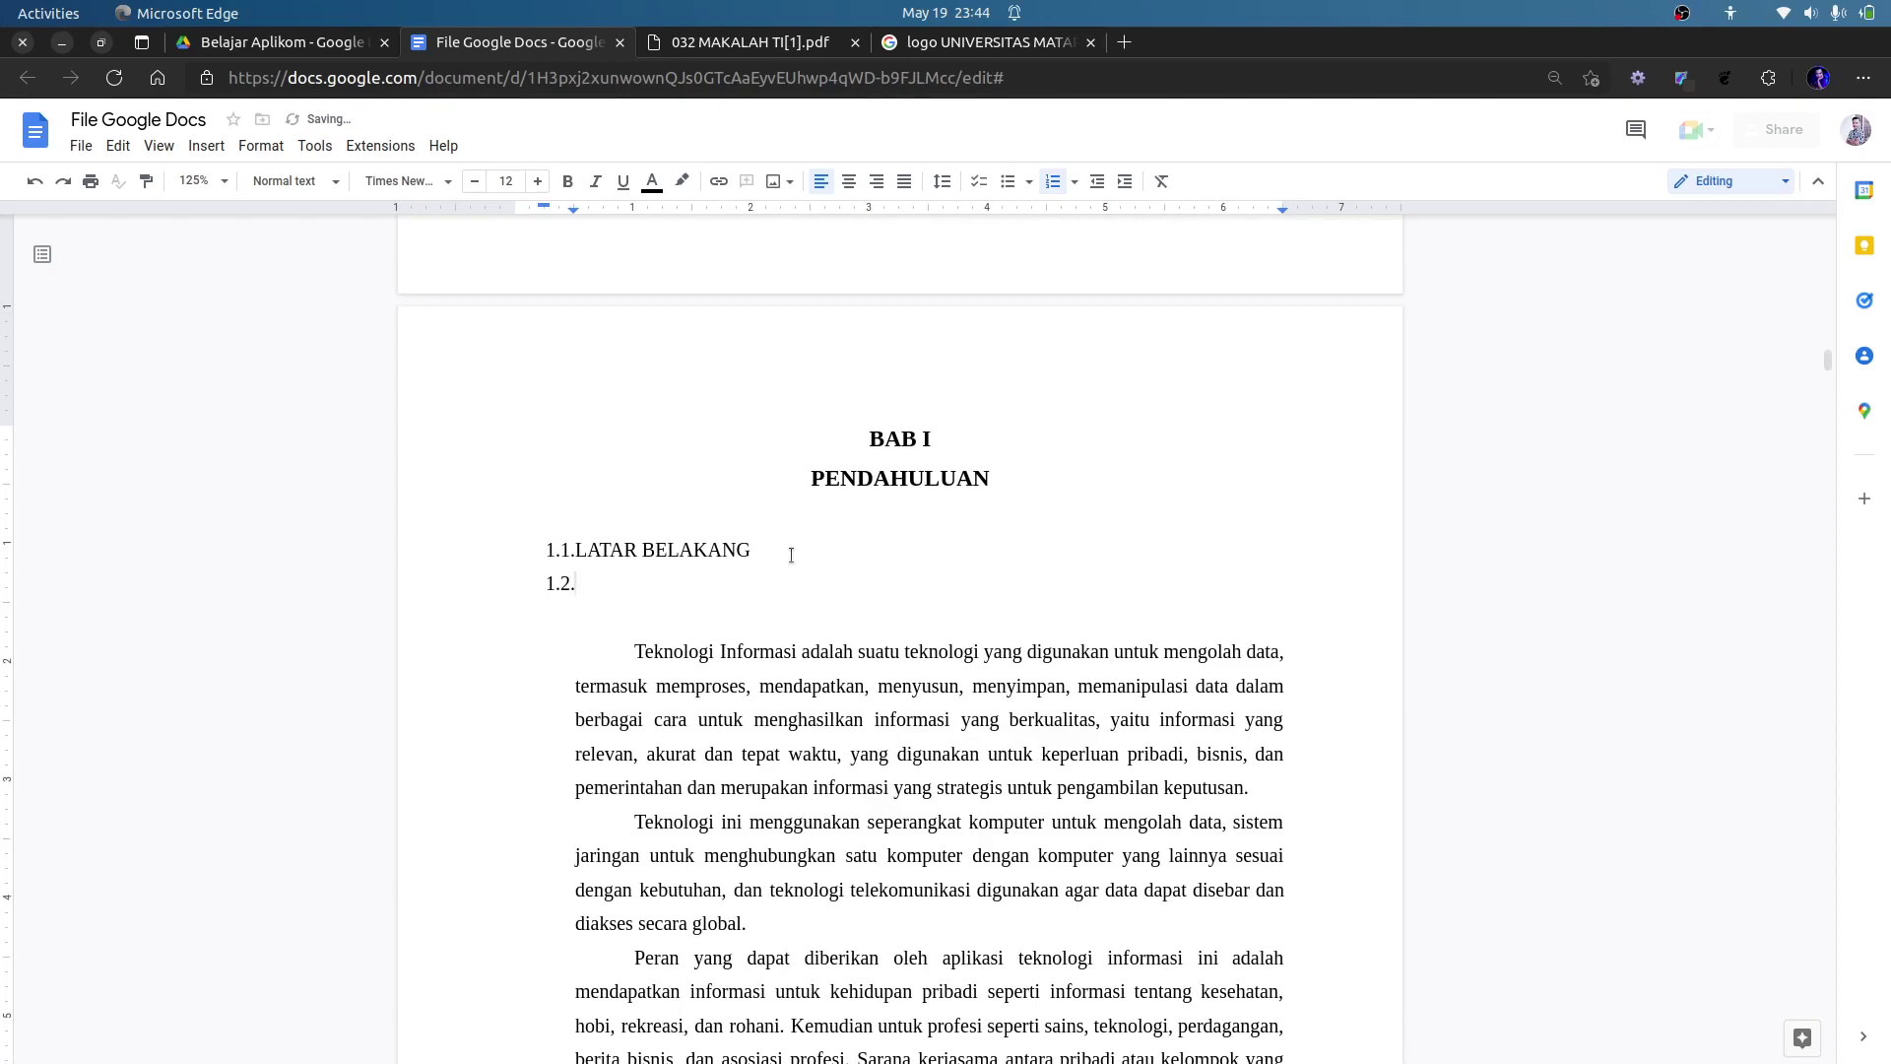
type("Perumusan Masalah")
Copy the new Perumusan Masalah list item and remove it from below LATAR BELAKANG.
key("shift+Home")
left_click(788, 551)
left_click_drag(757, 584, 548, 581)
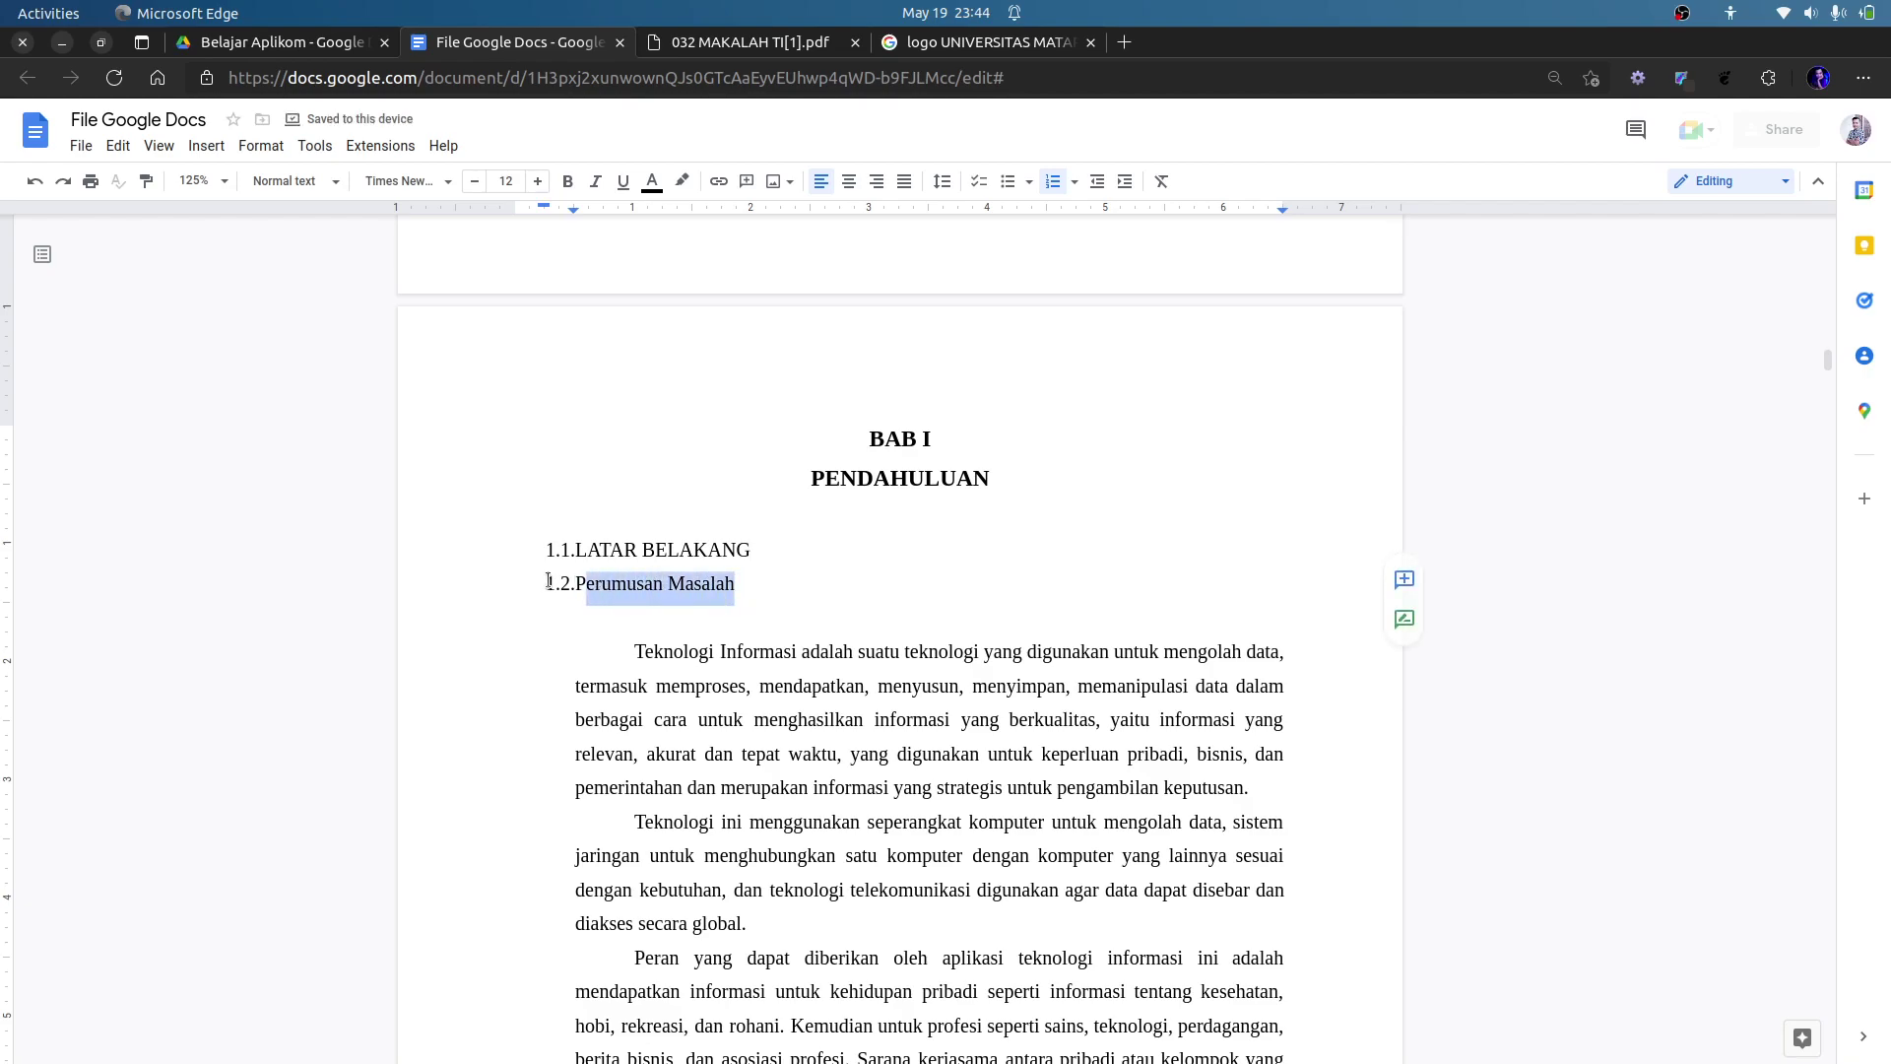
key("End")
key("shift+Home")
left_click_drag(734, 583, 780, 554)
key("ctrl+c")
key("BackSpace")
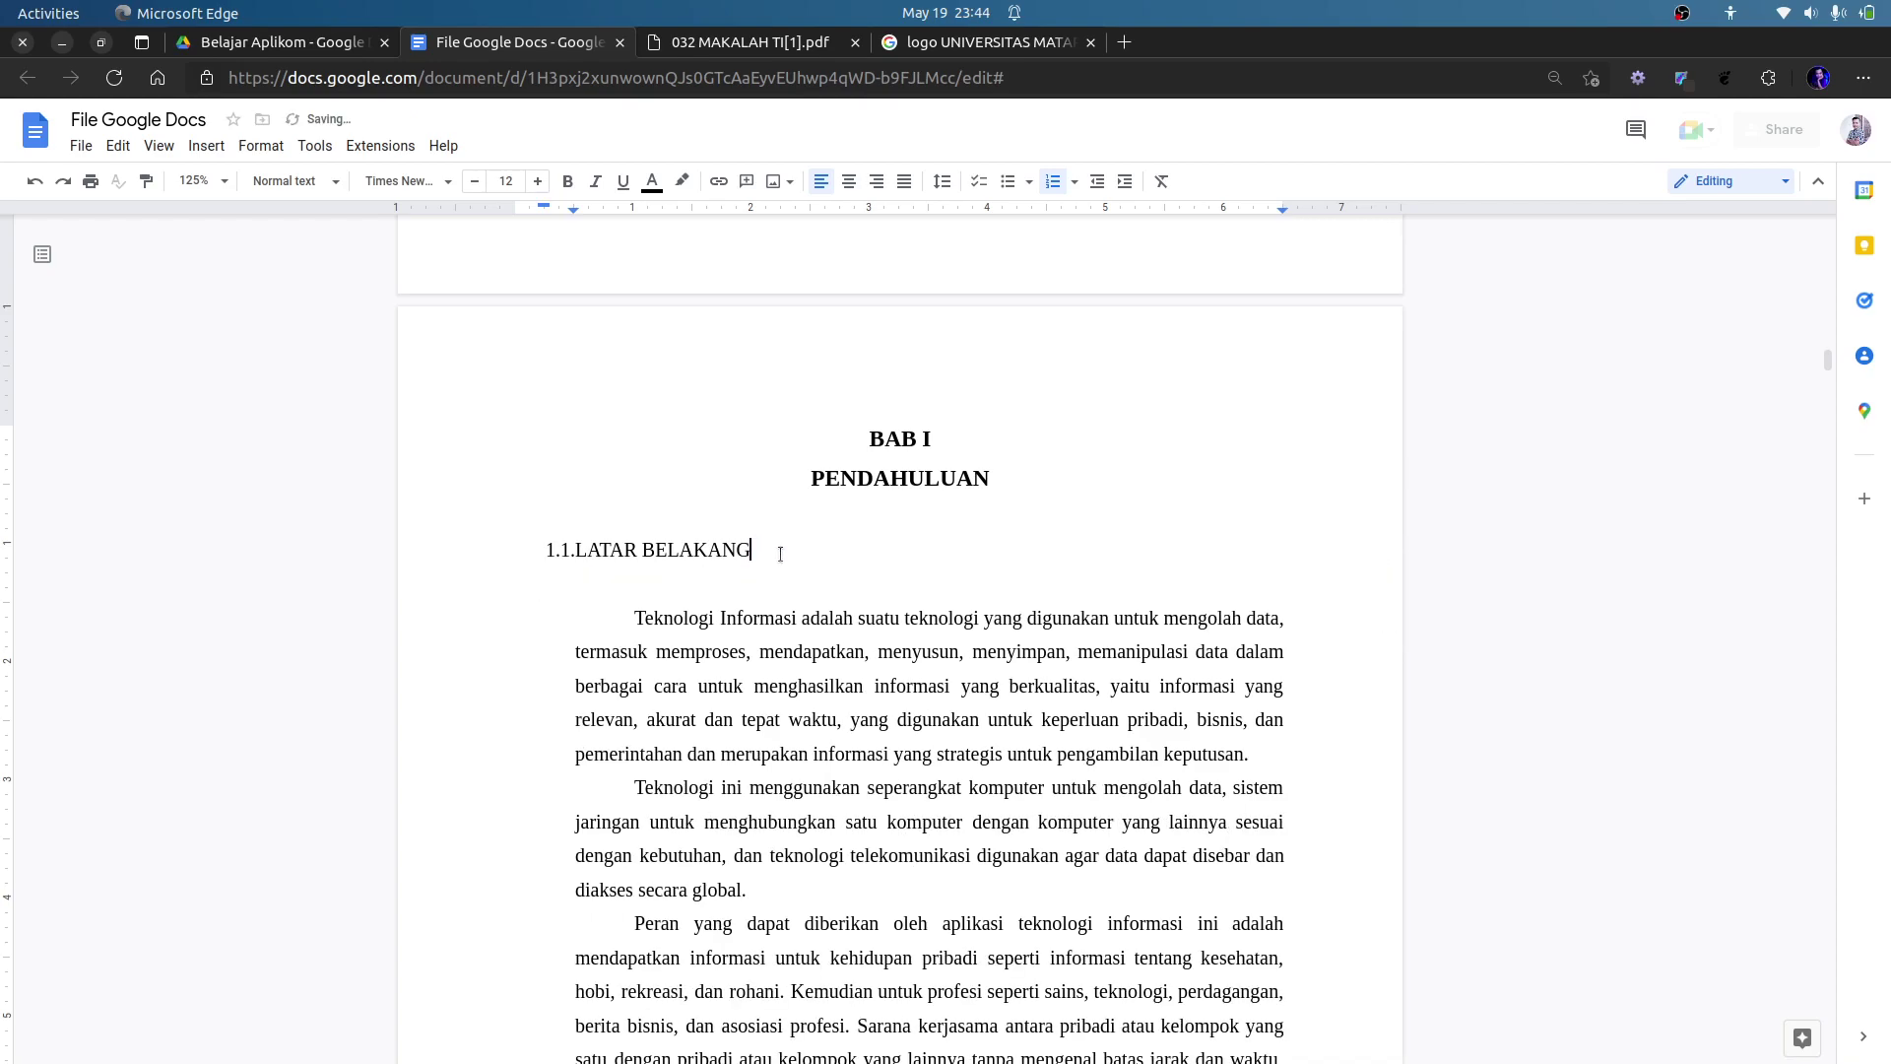
Paste the copied numbered item above the unnumbered PERUMUSAN MASALAH line.
scroll(778, 562, "down", 10)
scroll(770, 574, "down", 2)
left_click(732, 750)
key("Return")
key("BackSpace")
key("ctrl+v")
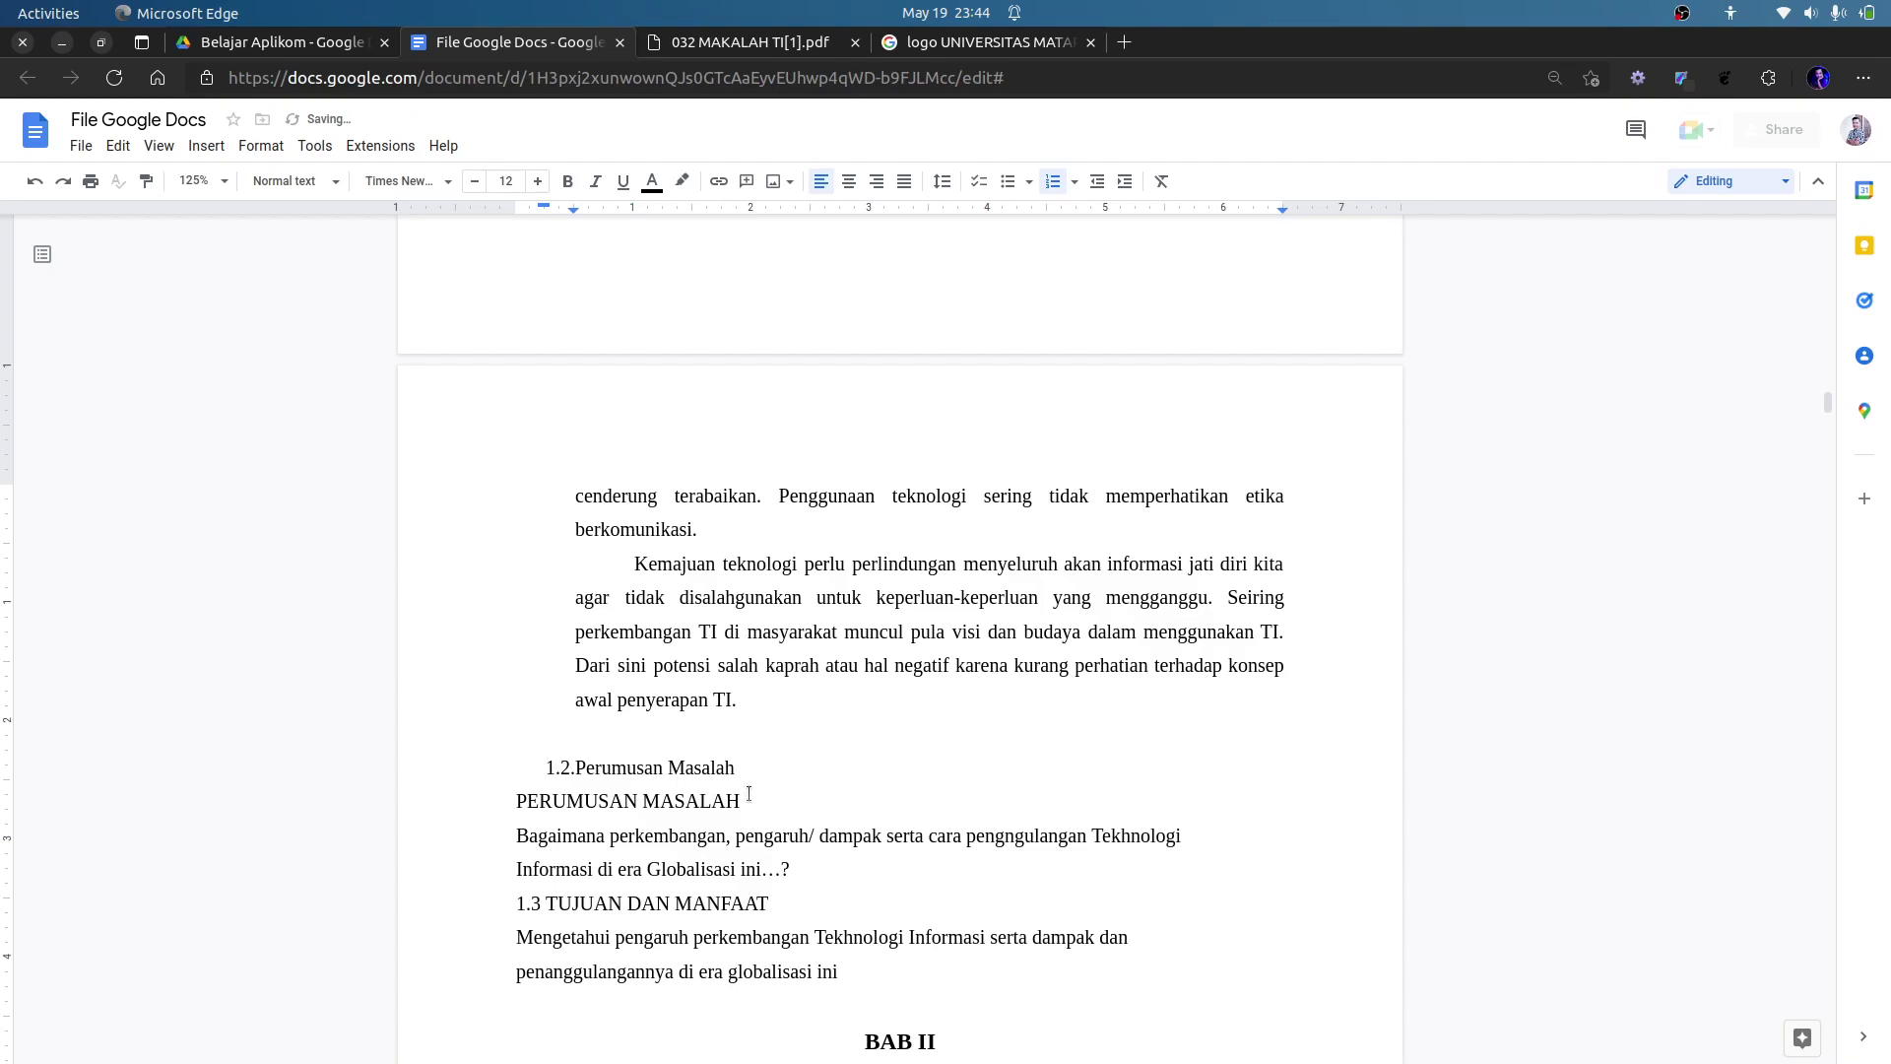
Delete the old unnumbered PERUMUSAN MASALAH line and rewrite the 1.2 item in capitals as "PERUMUSAN MASALAH".
triple_click(748, 796)
key("BackSpace")
key("BackSpace")
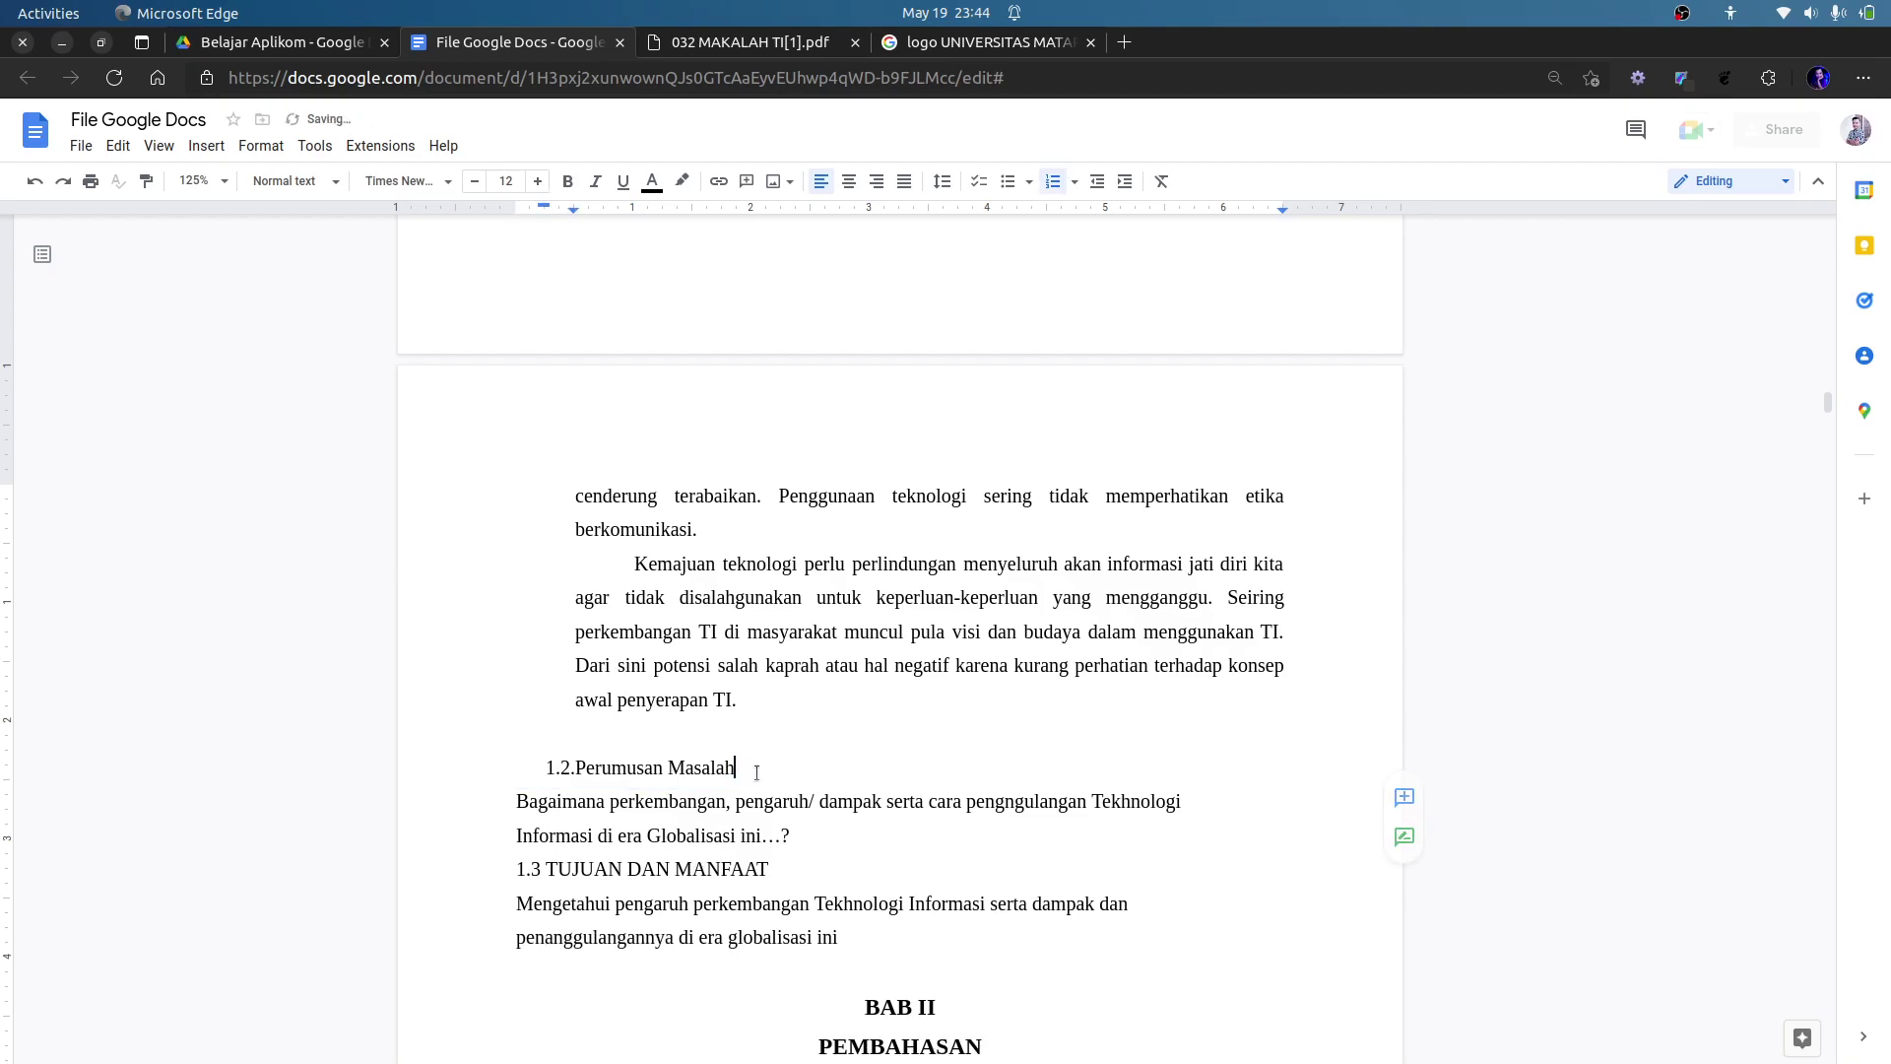
key("shift+Home")
type("PER")
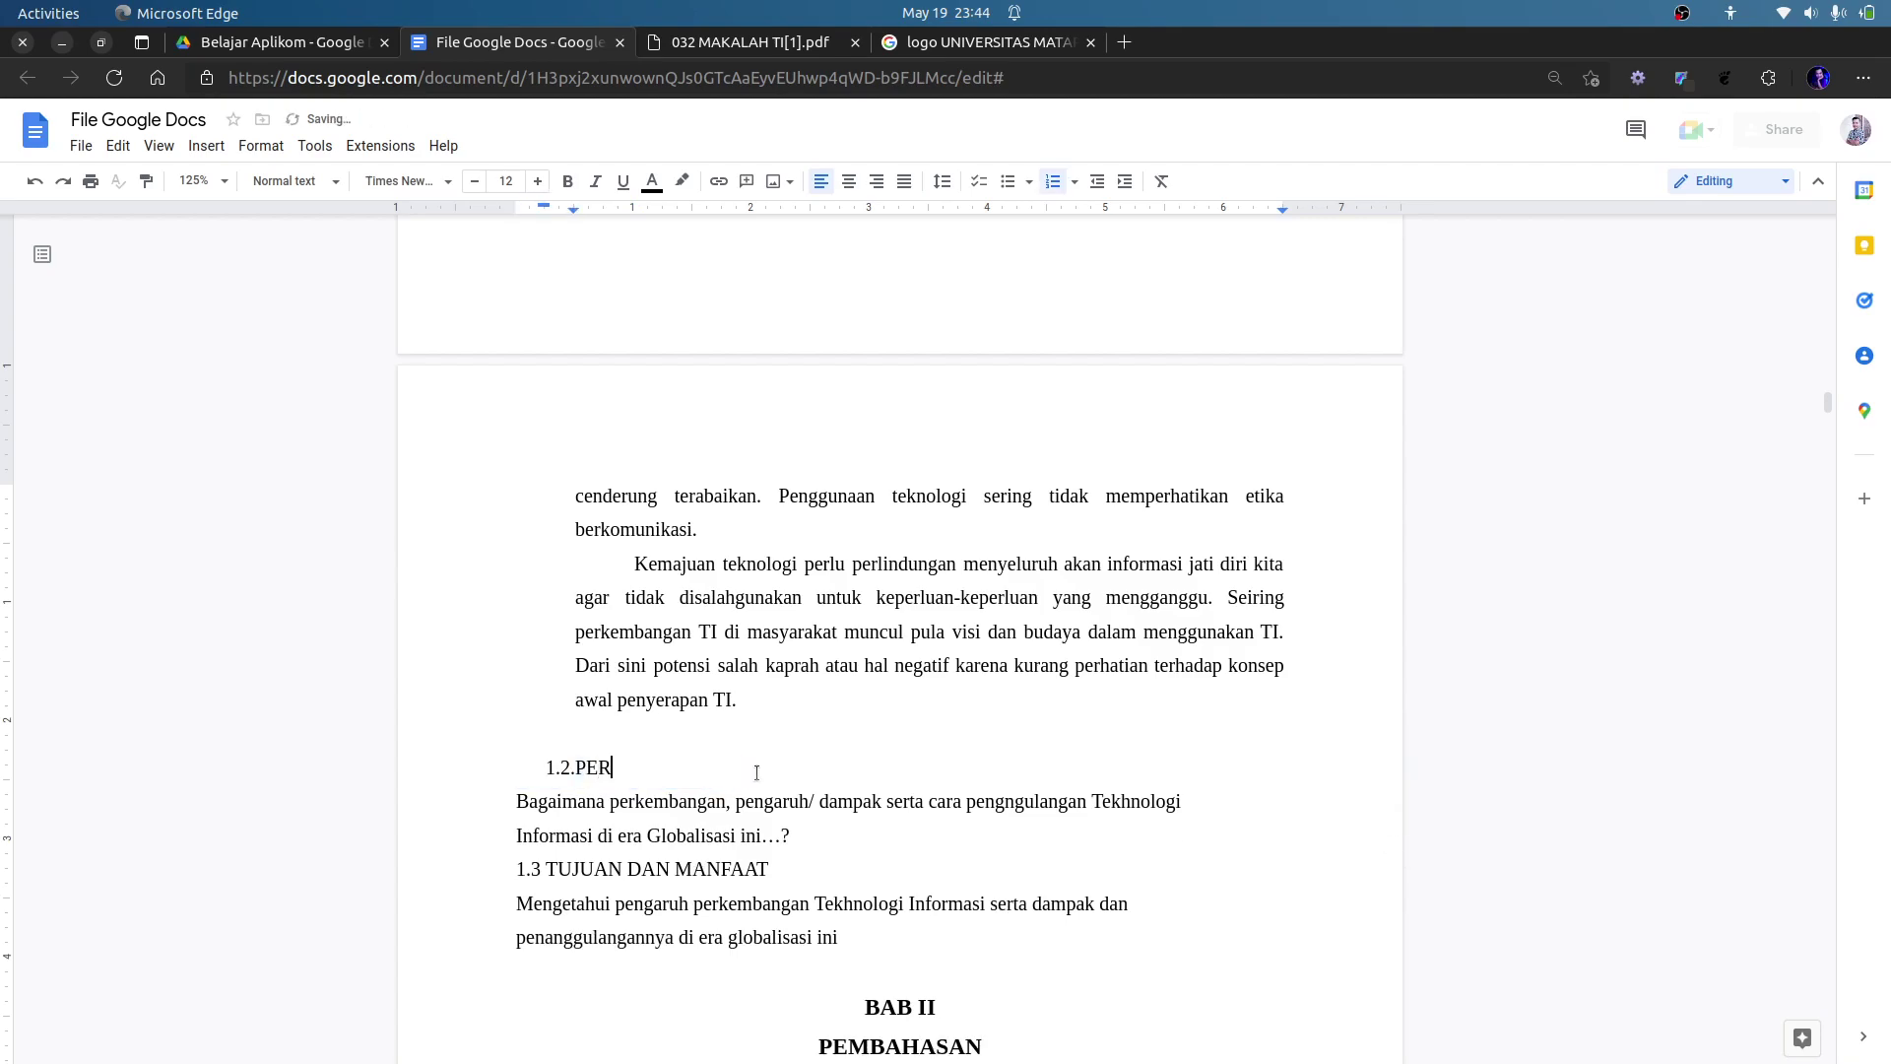
type("UMUSAN MASALAH")
Join the two body lines under PERUMUSAN MASALAH and place them after a line break inside the 1.2 list item.
key("Delete")
key("Return")
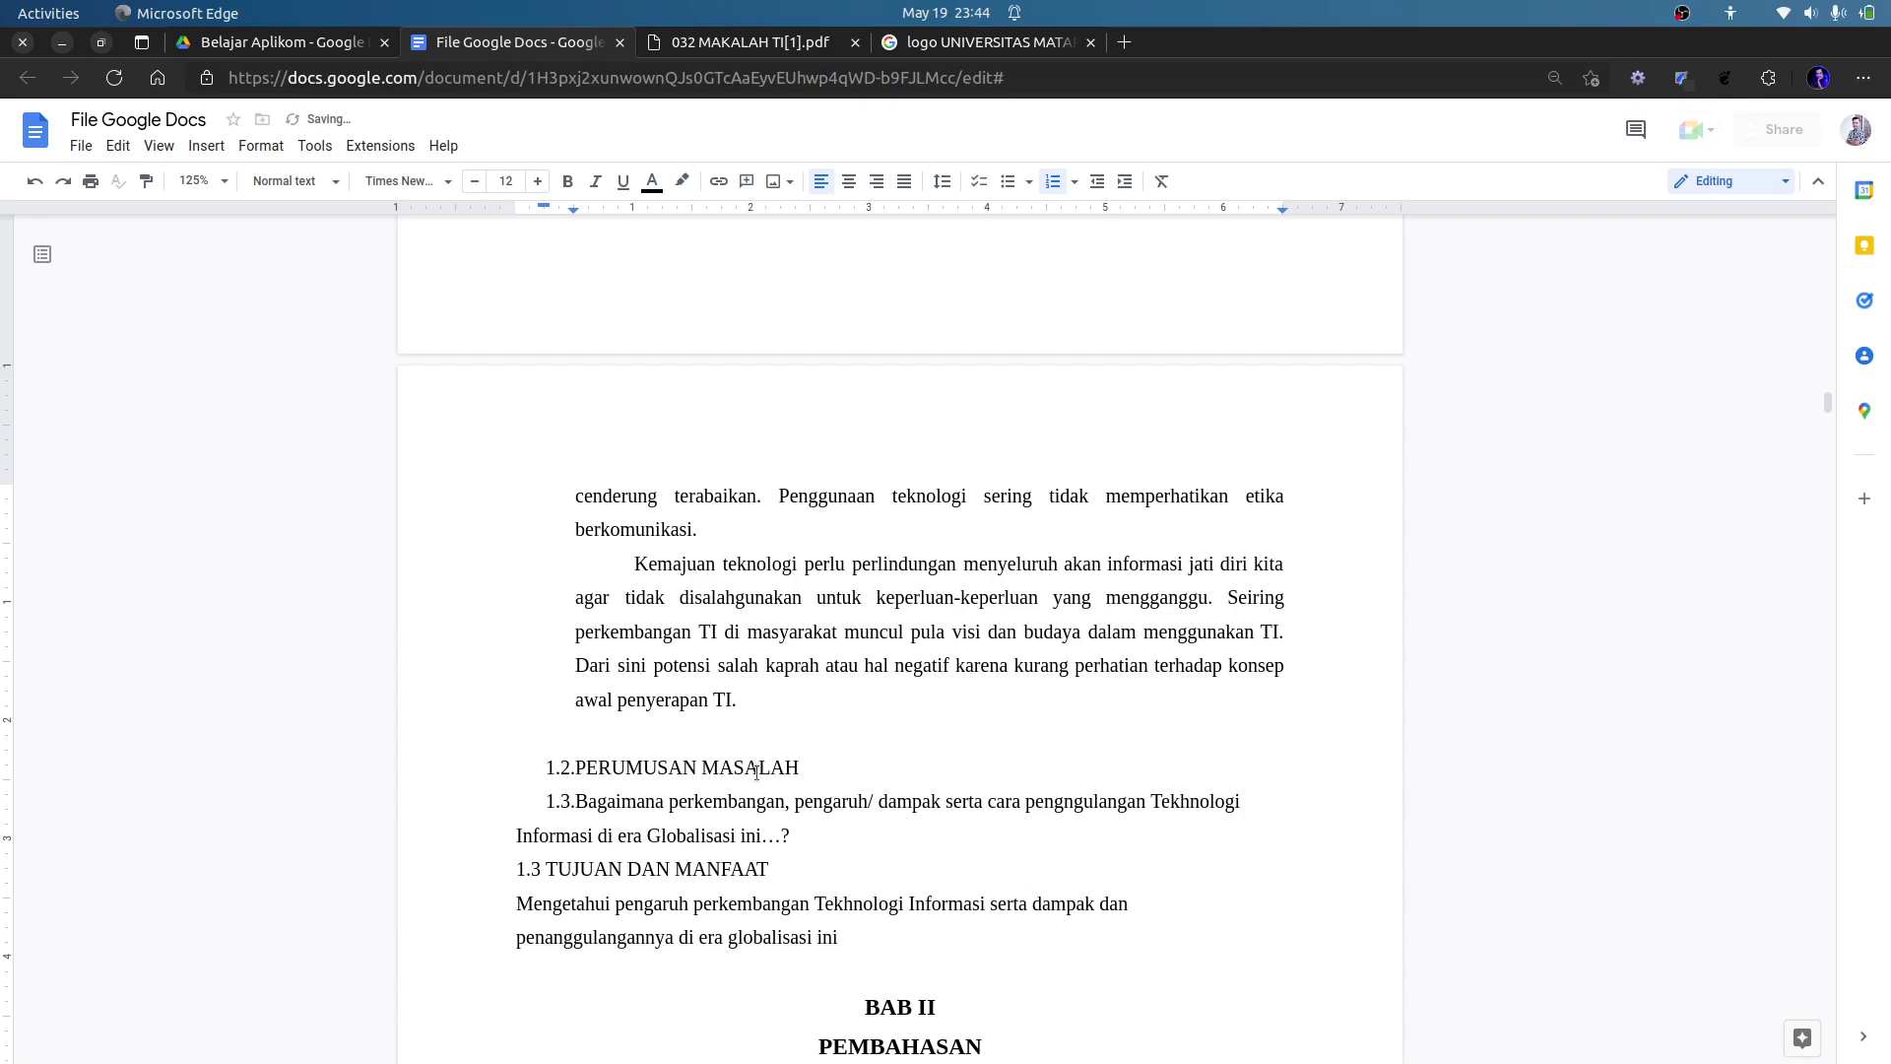
key("BackSpace")
key("Delete")
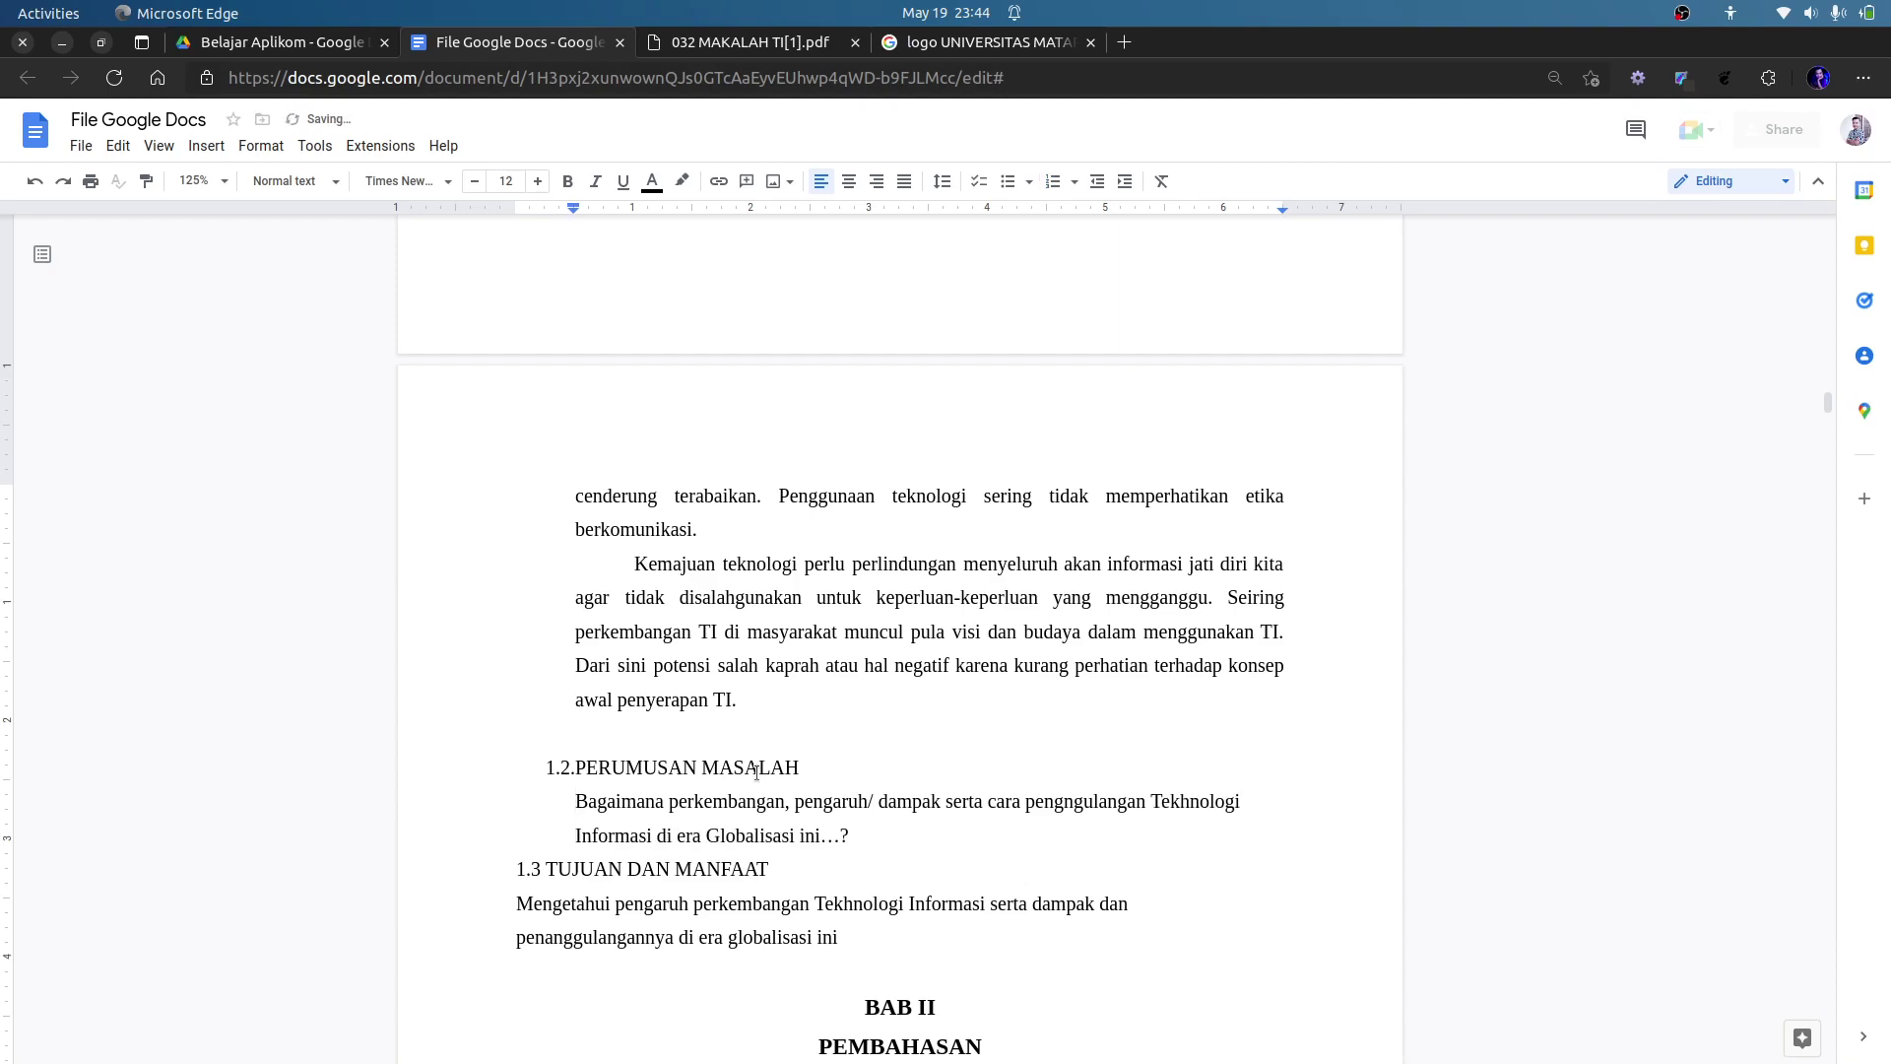
key("BackSpace")
key("BackSpace")
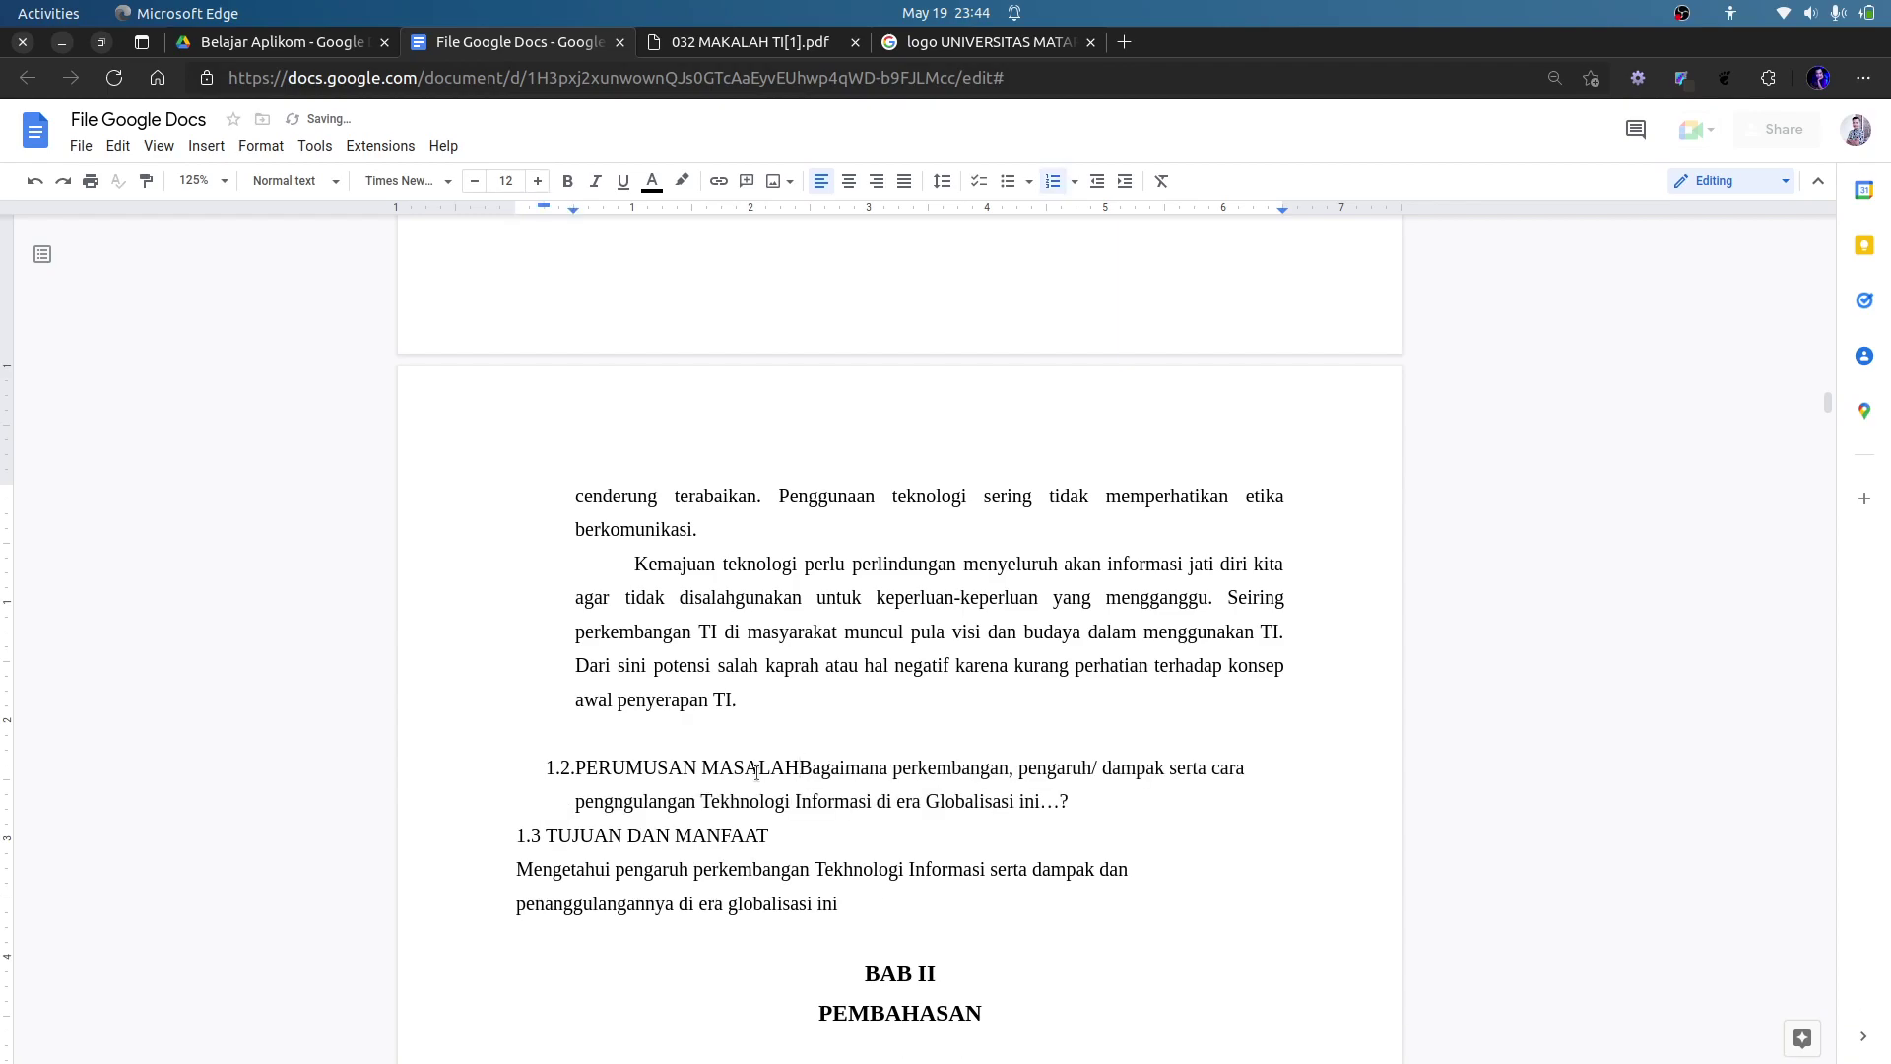
key("shift+Return")
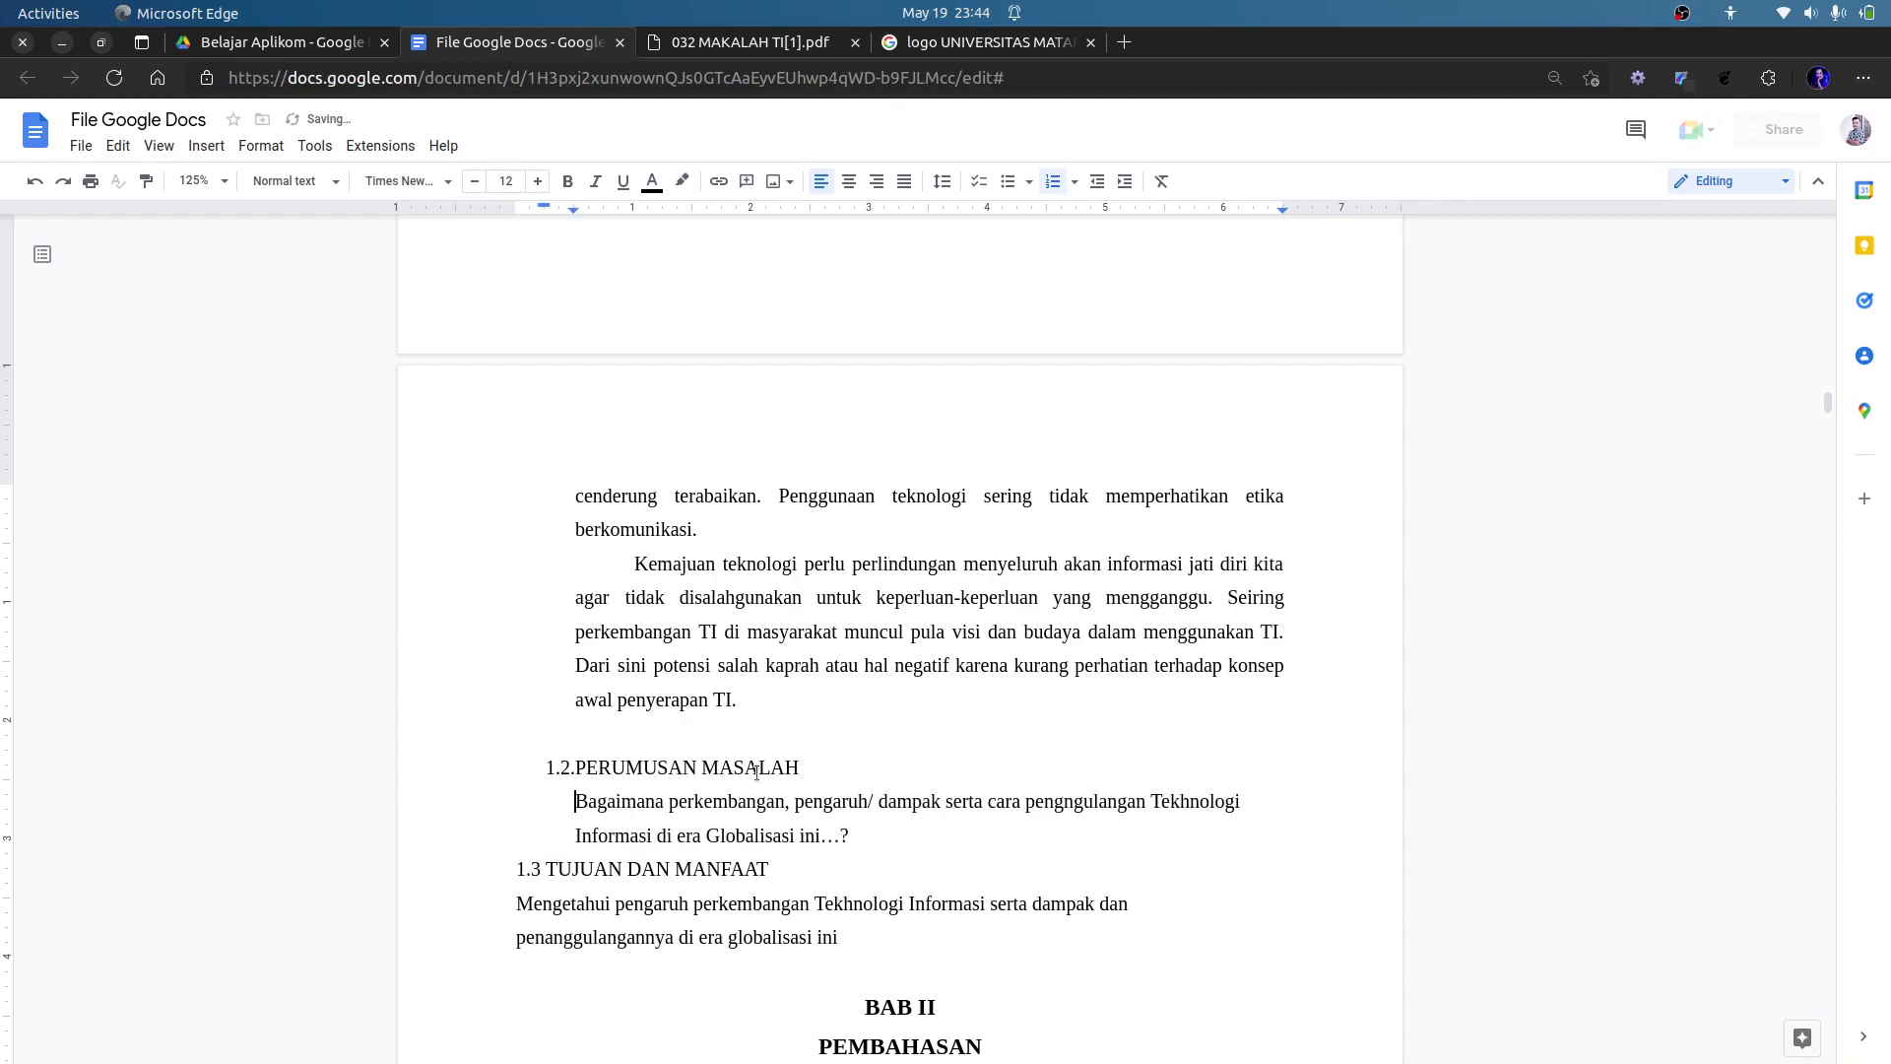
key("BackSpace")
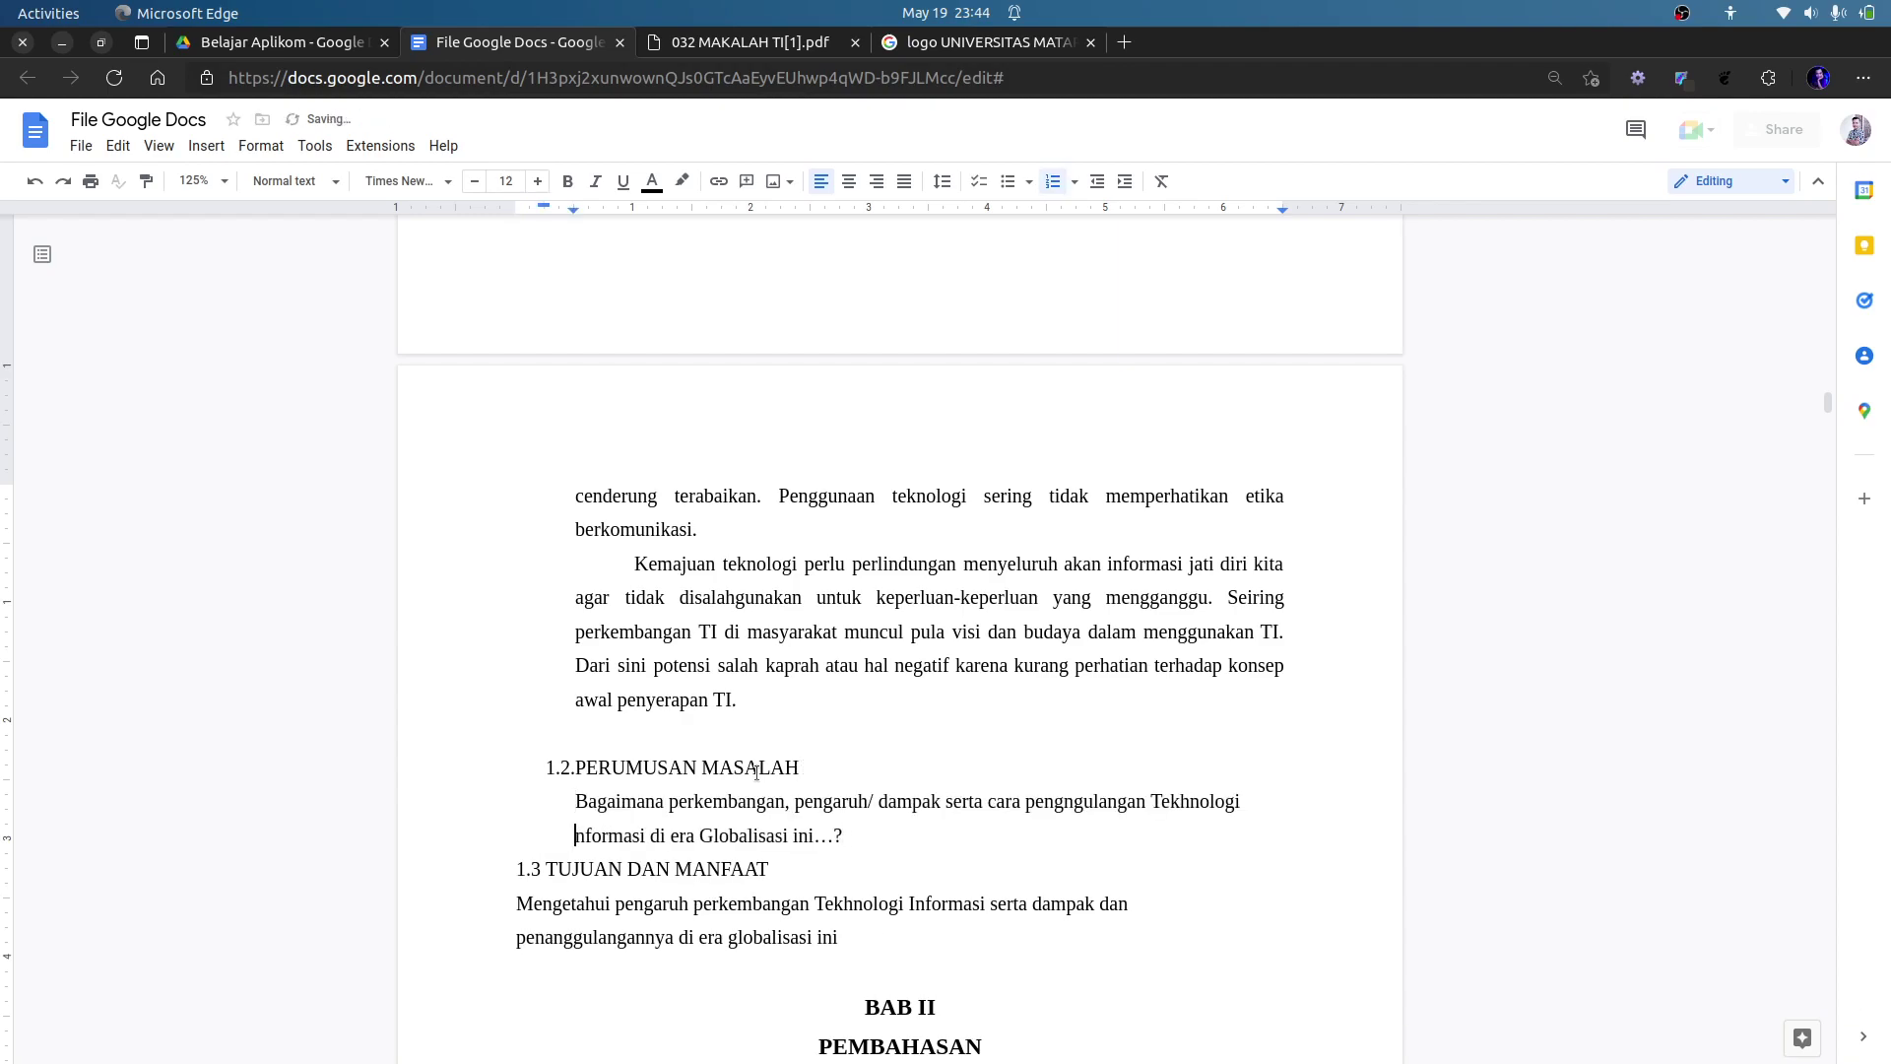
key("ctrl+z")
Replace the typed number before TUJUAN DAN MANFAAT with an automatic 1.3 list item, separated from the text above by a blank line.
key("End")
key("Delete")
key("Delete")
key("Delete")
key("Delete")
key("Delete")
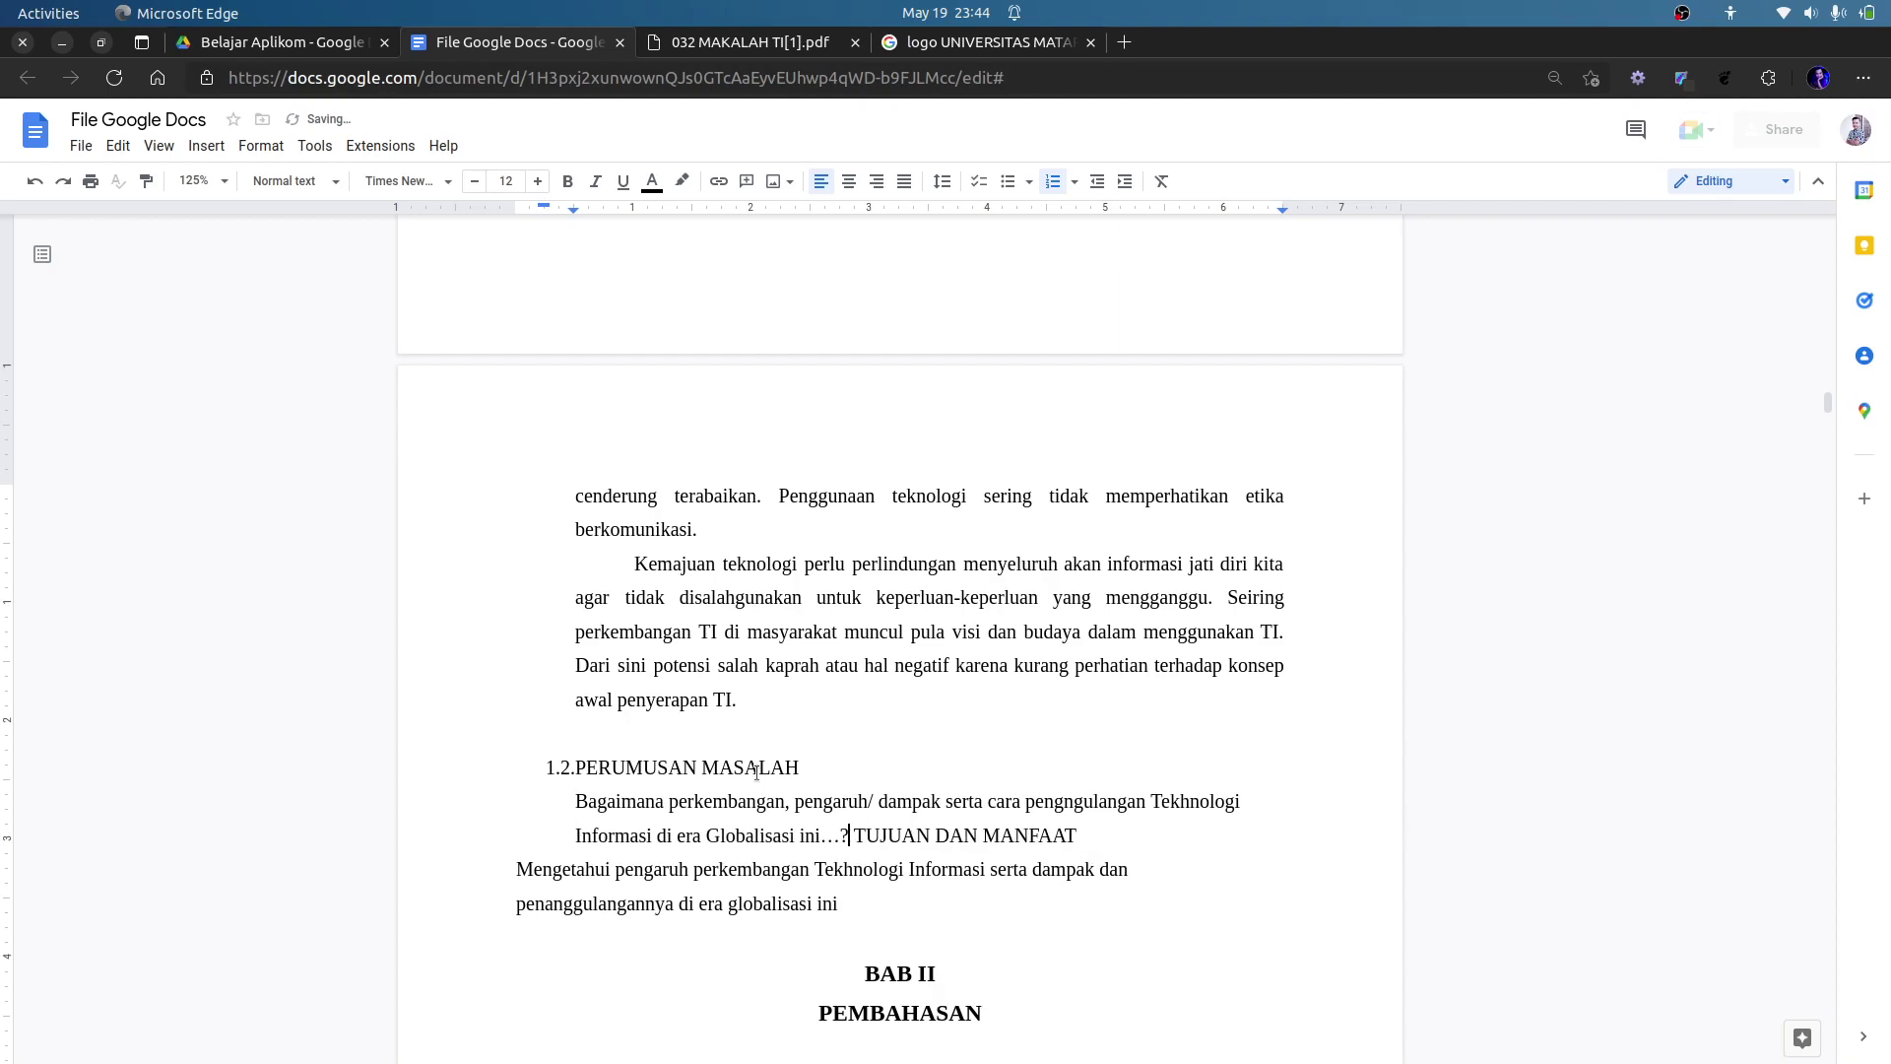
key("Return")
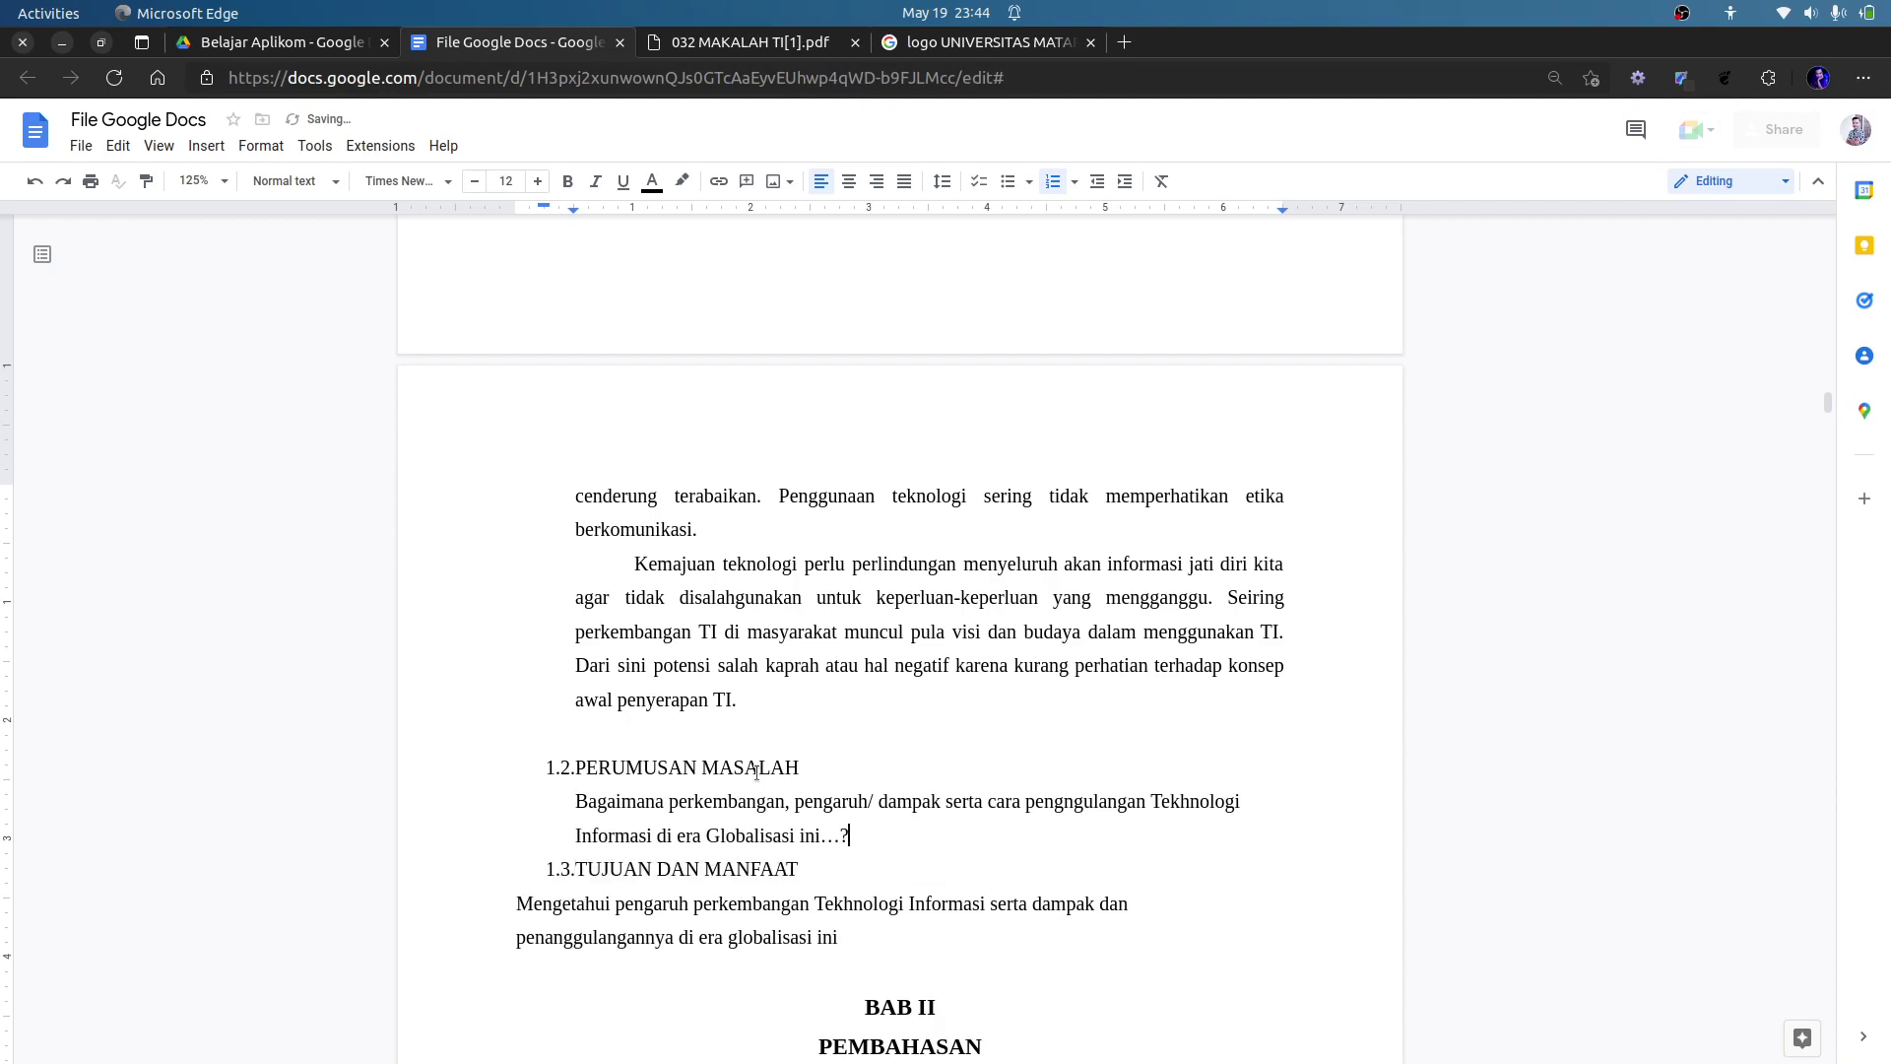
type("\\")
key("Return")
key("BackSpace")
key("Return")
Bring the body lines under TUJUAN DAN MANFAAT into the 1.3 list item so they align with the subheading text.
key("Down")
key("Delete")
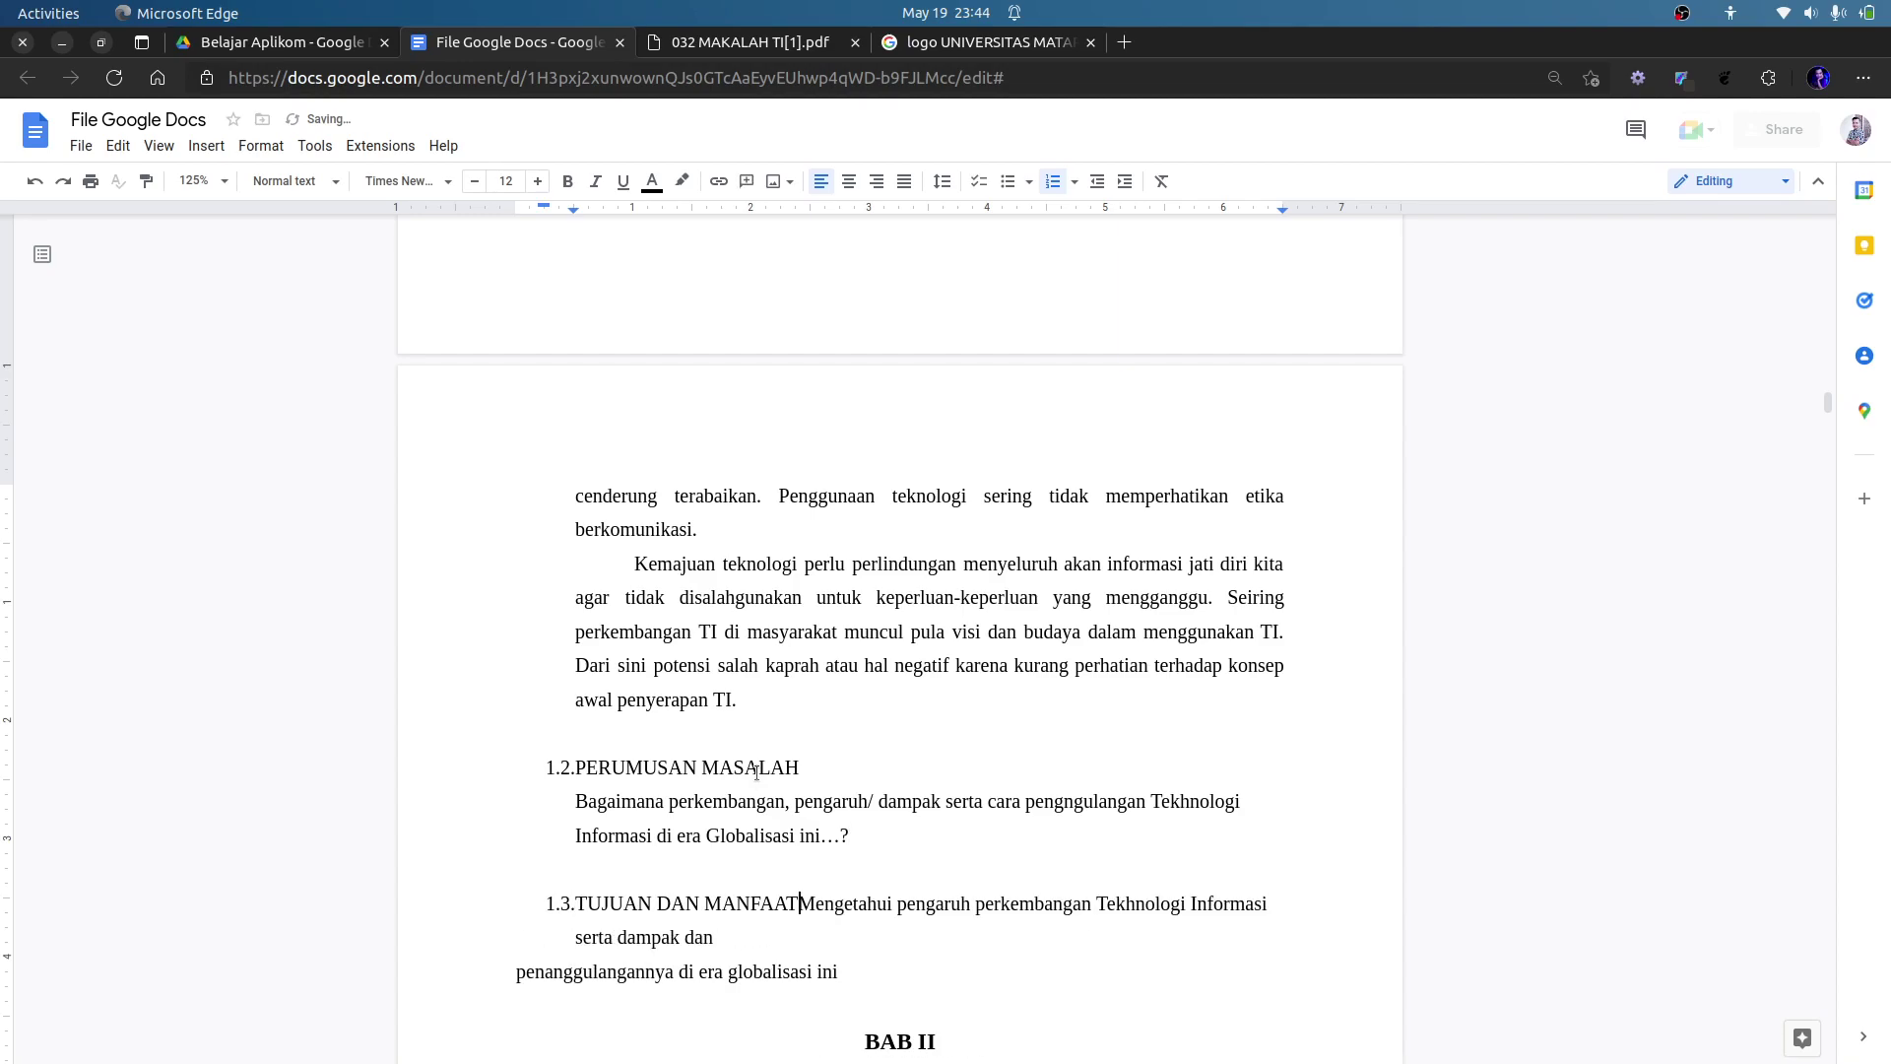
key("Return")
key("Delete")
key("Return")
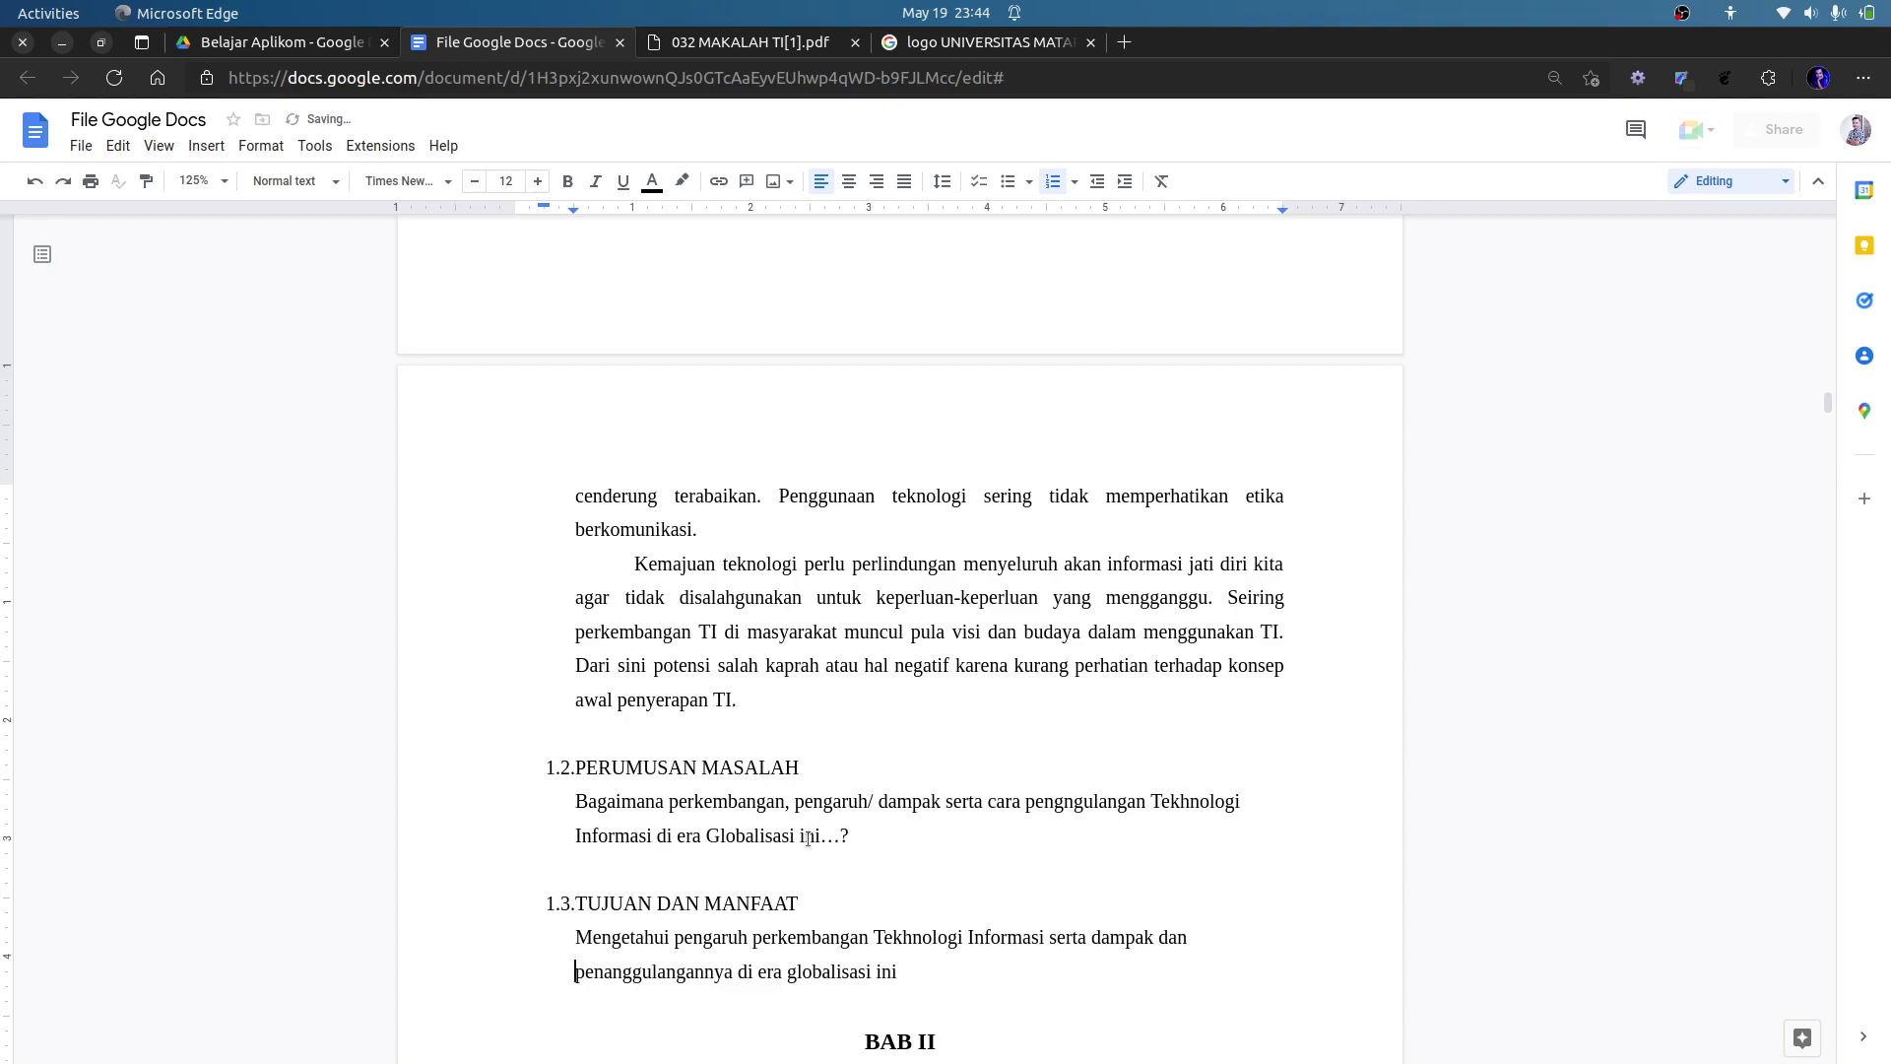
Justify the body paragraphs under PERUMUSAN MASALAH and TUJUAN DAN MANFAAT.
left_click(577, 804, "shift")
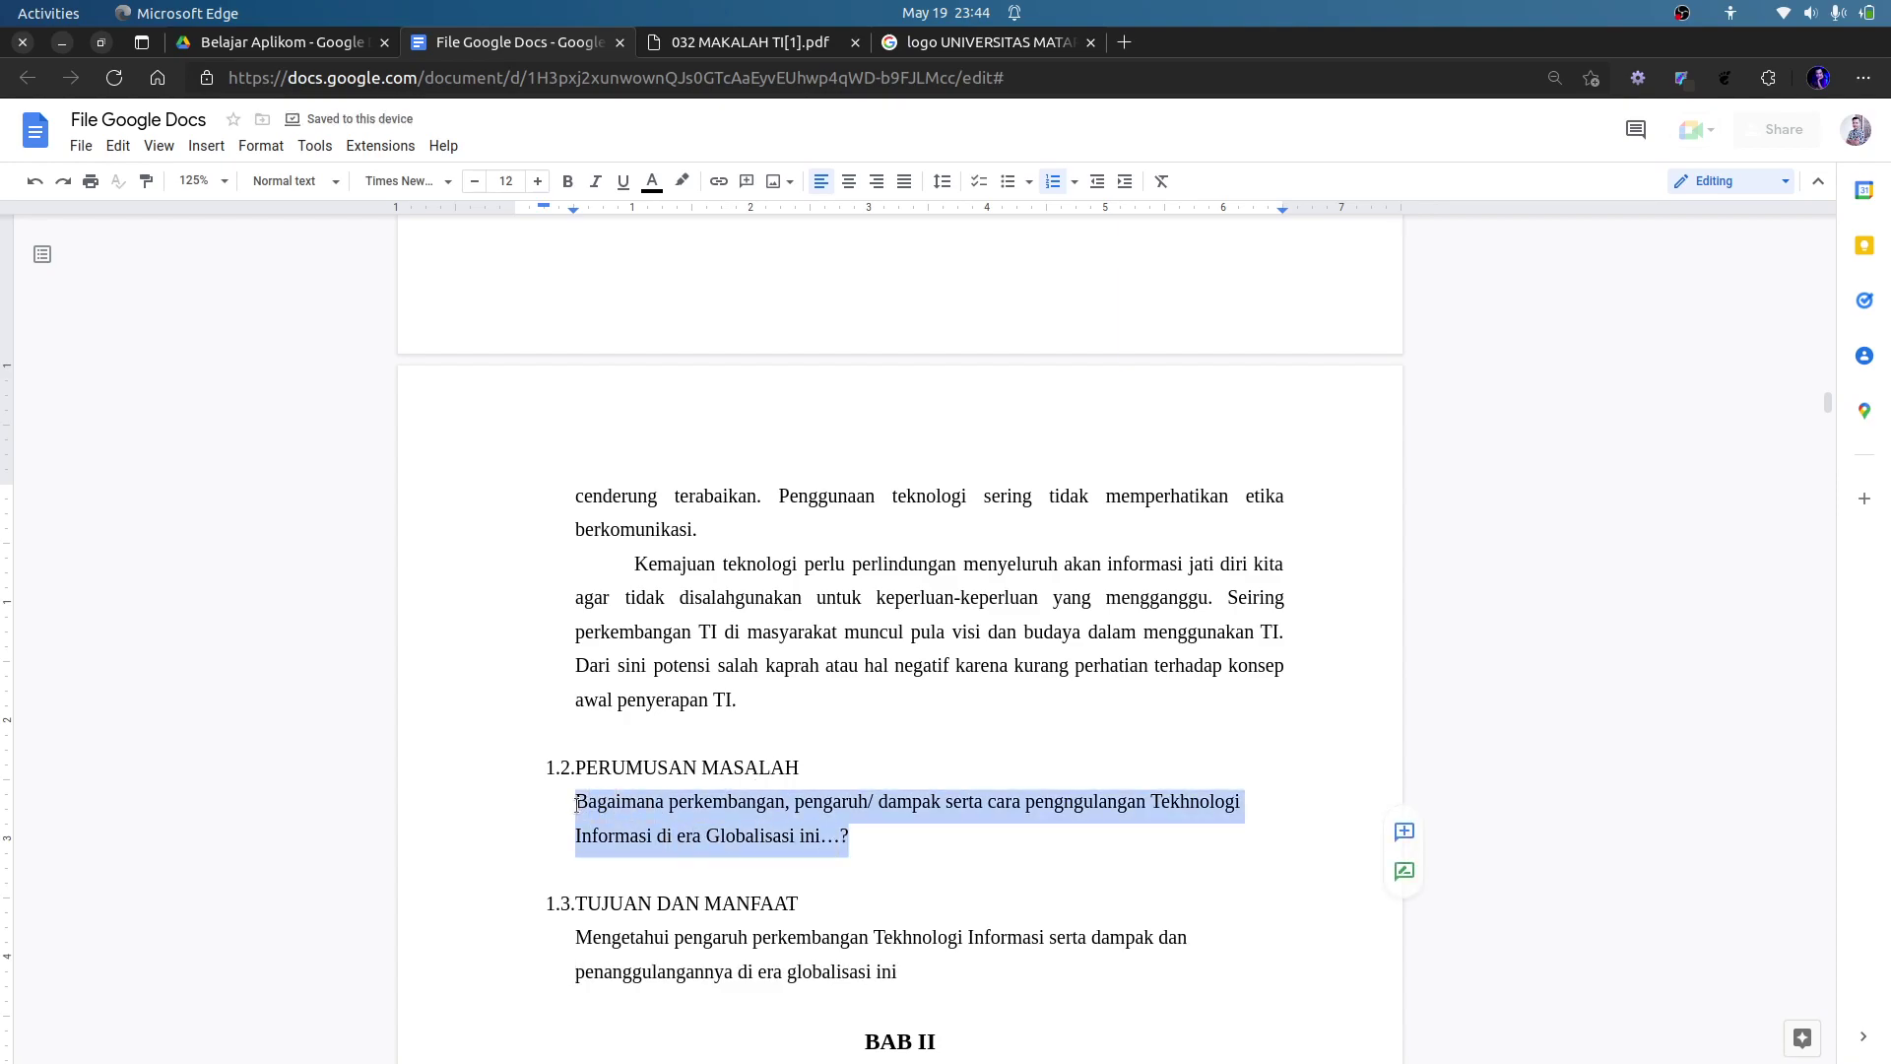
key("ctrl+shift+j")
left_click_drag(926, 972, 577, 936)
key("ctrl+shift+j")
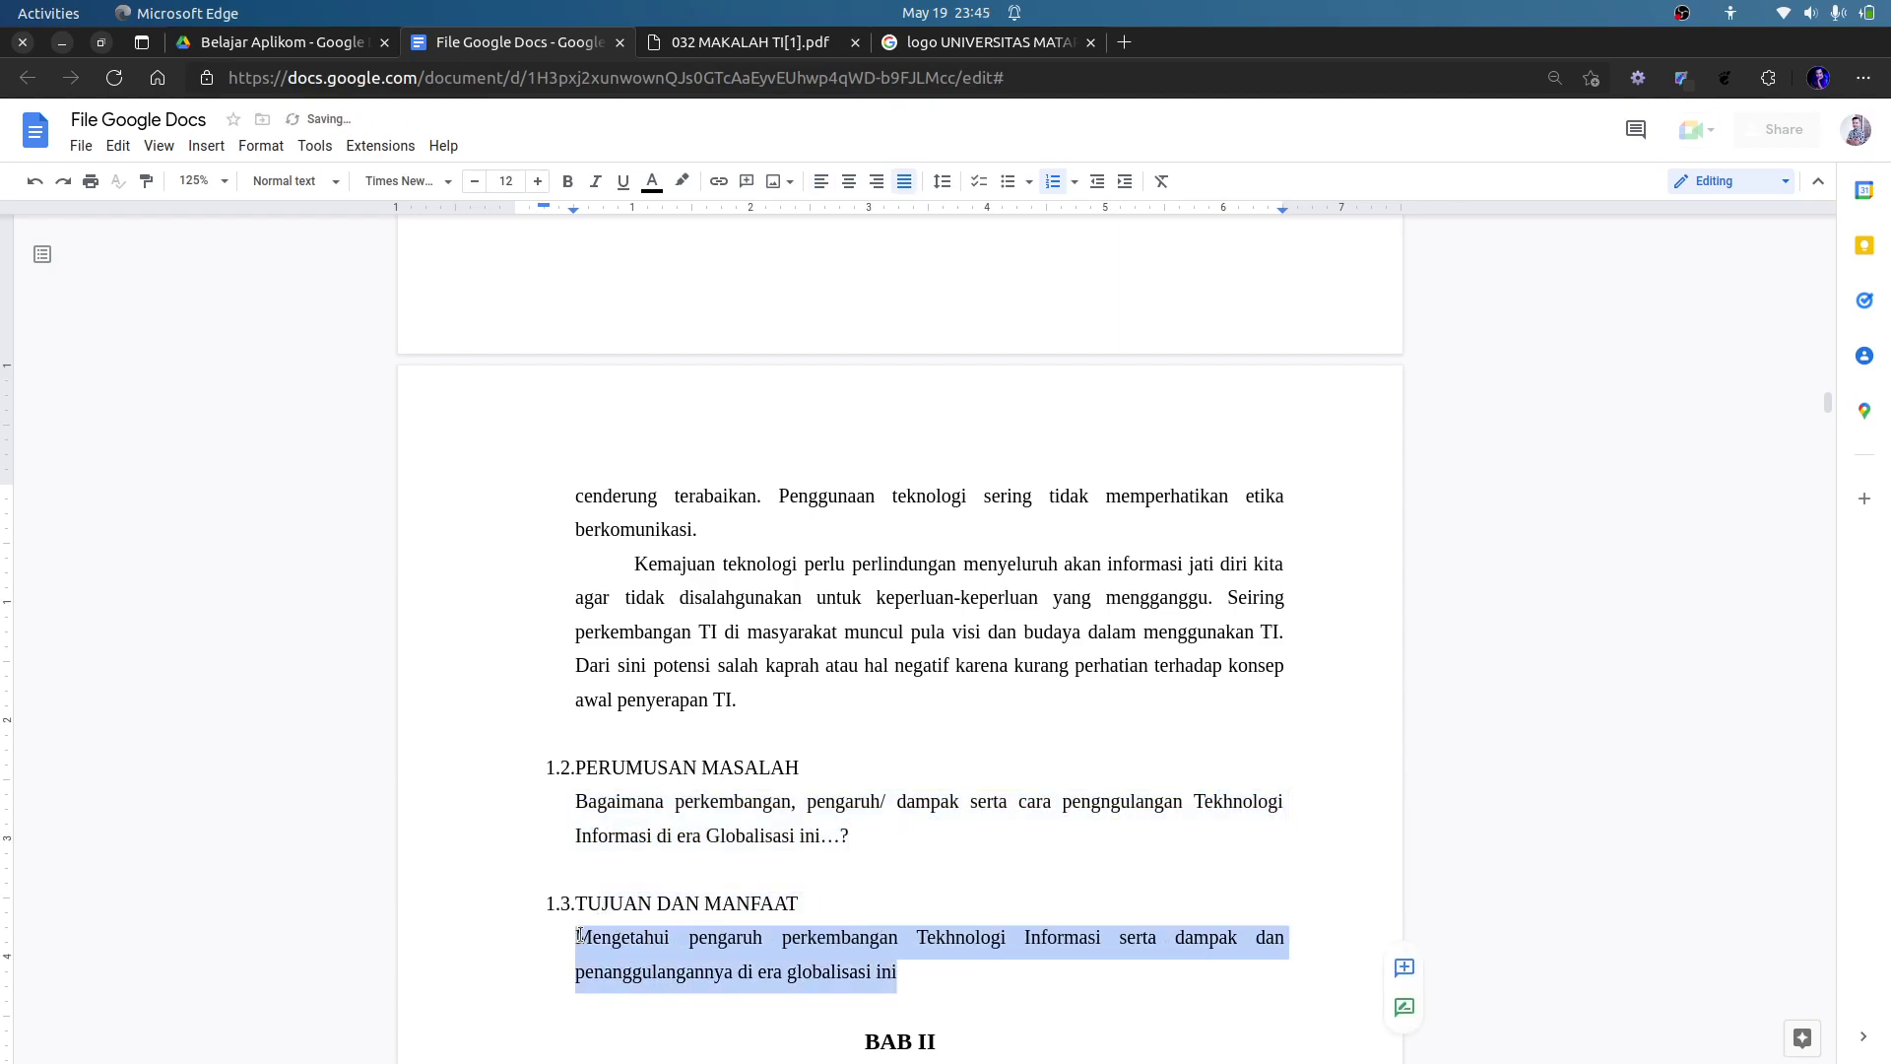
Update the Heading 2 style to match the 1.1 LATAR BELAKANG subheading.
scroll(695, 876, "up", 13)
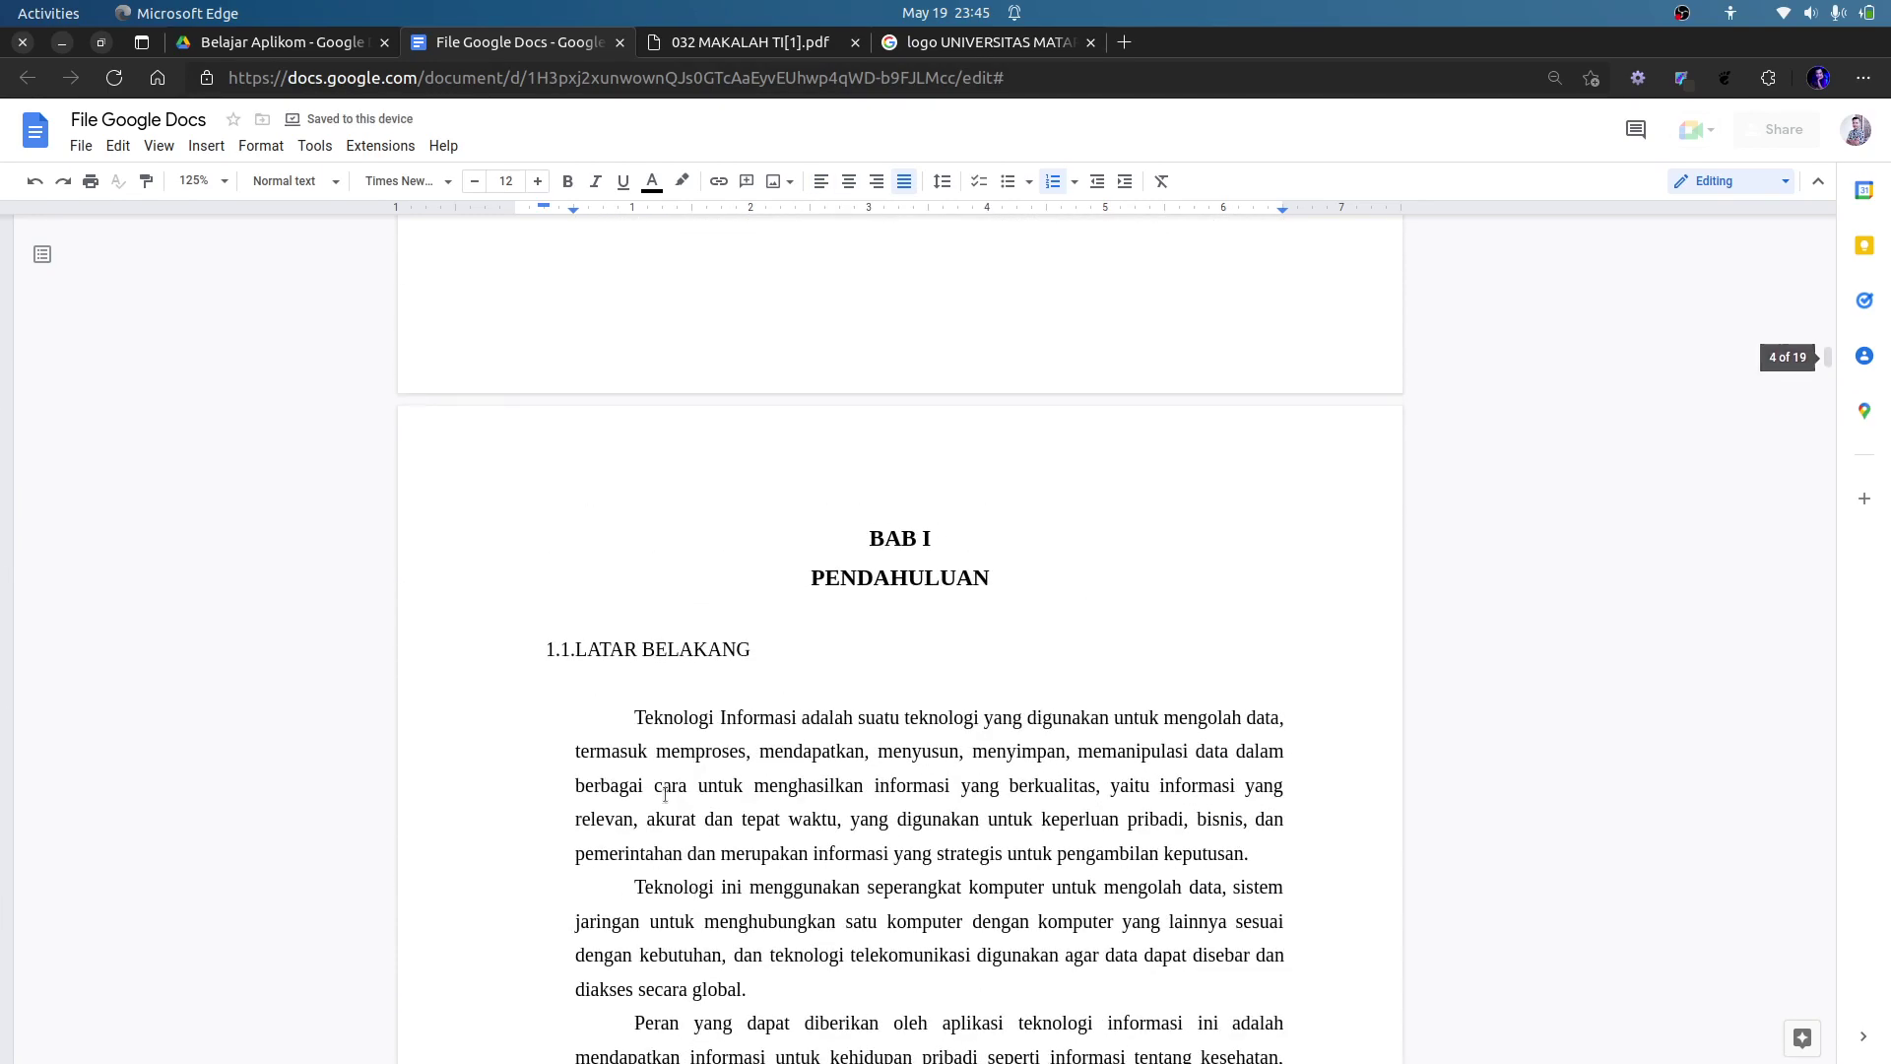
left_click(753, 655)
left_click_drag(762, 655, 554, 643)
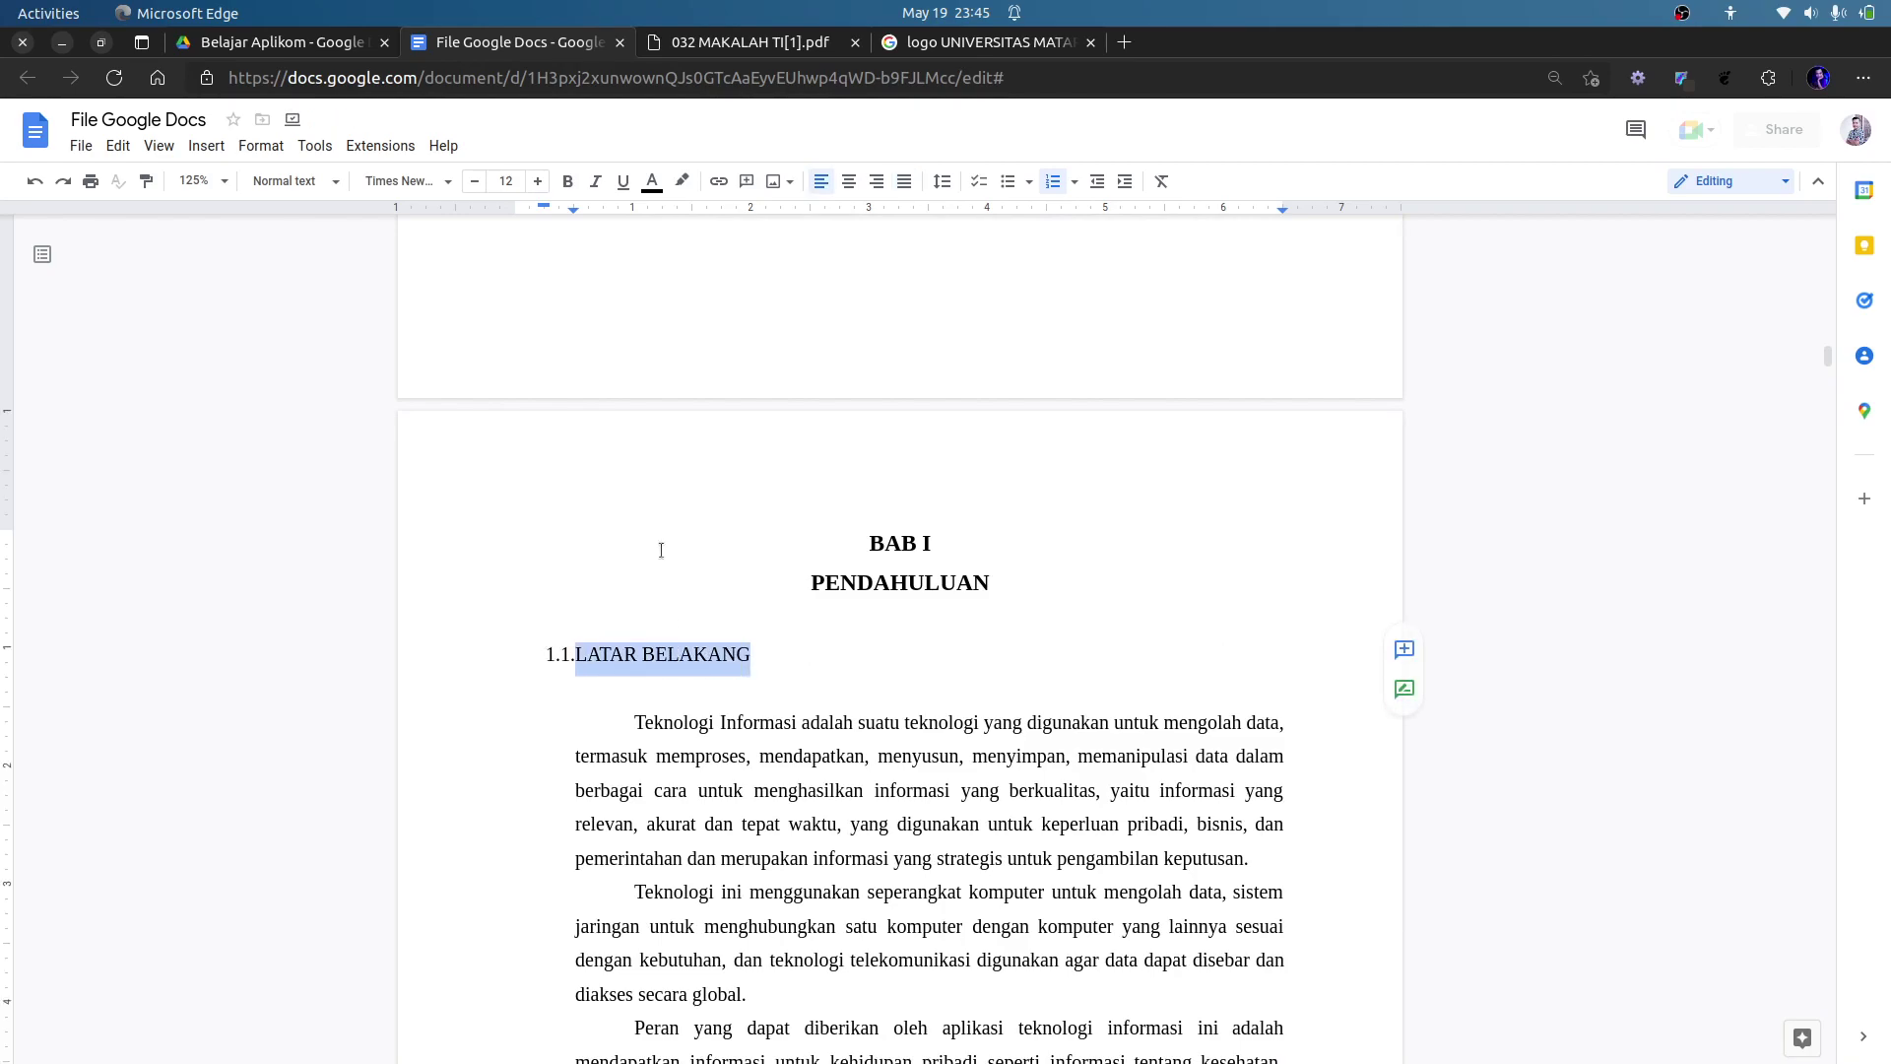
left_click(332, 185)
mouse_move(333, 203)
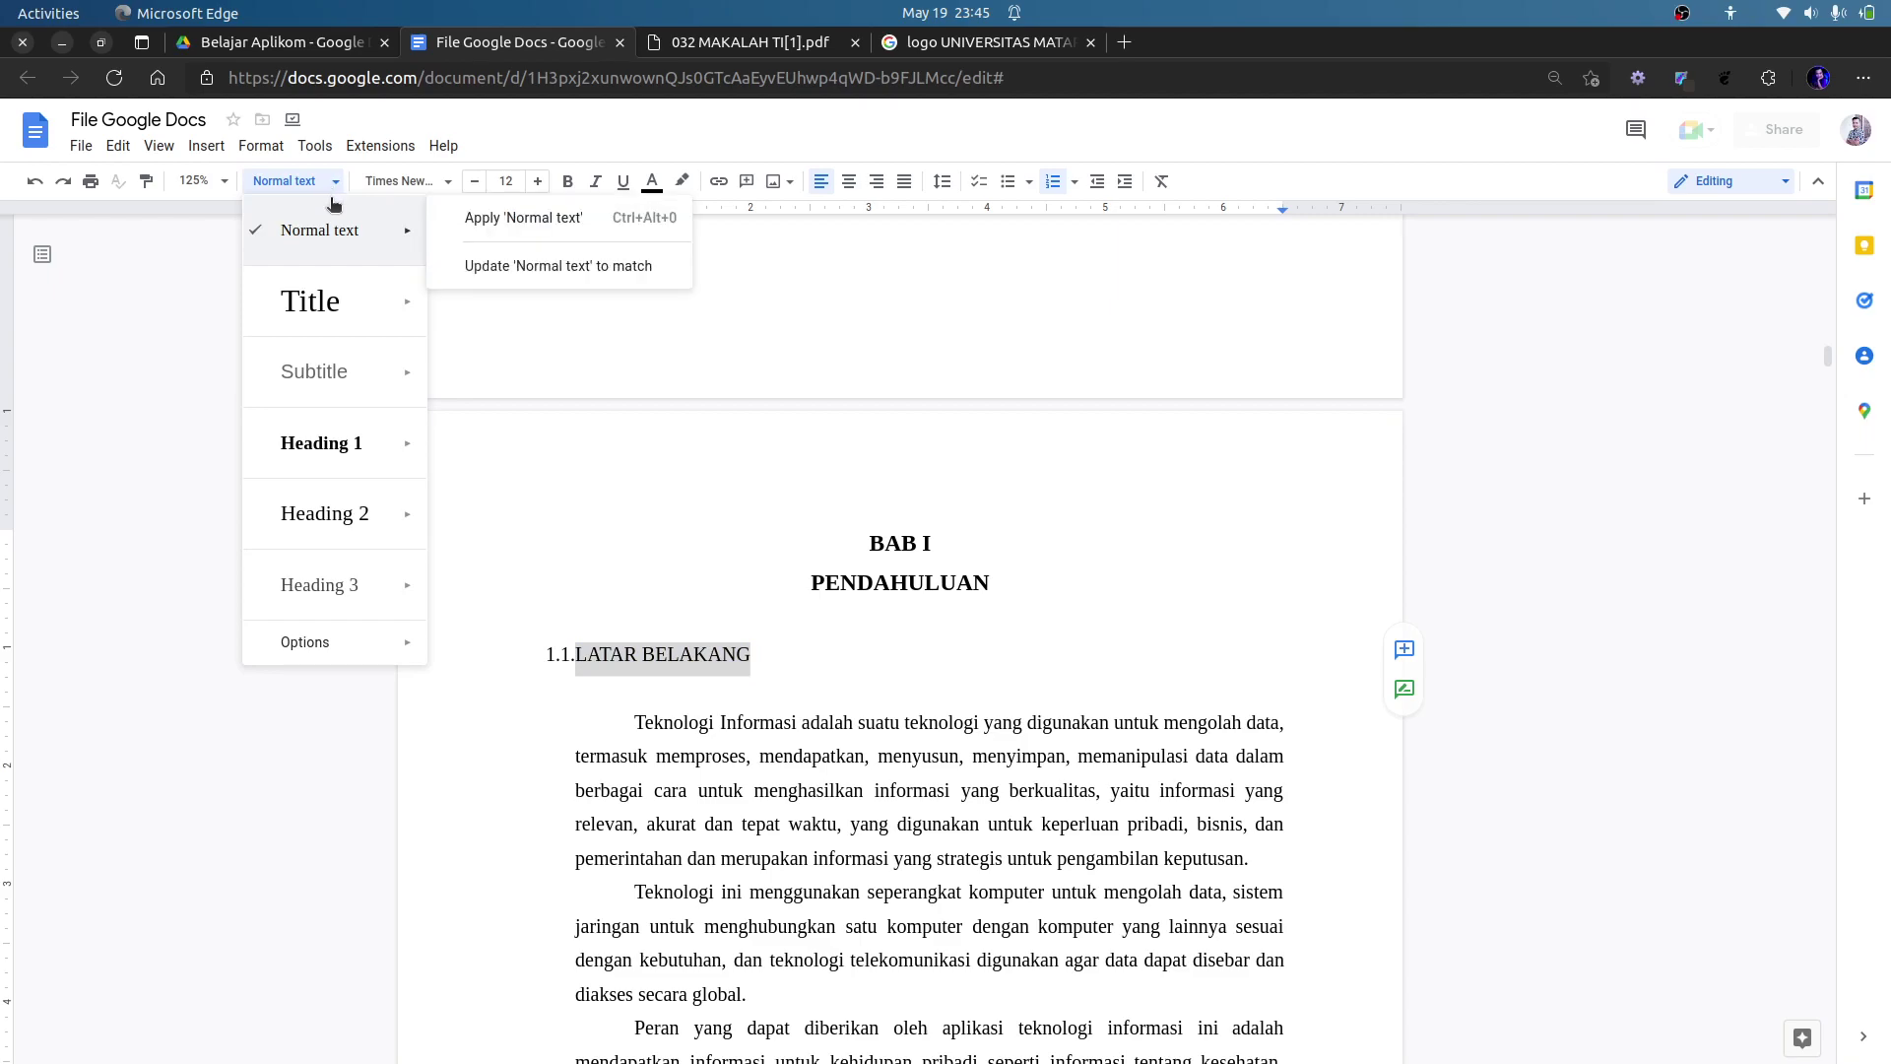
mouse_move(364, 426)
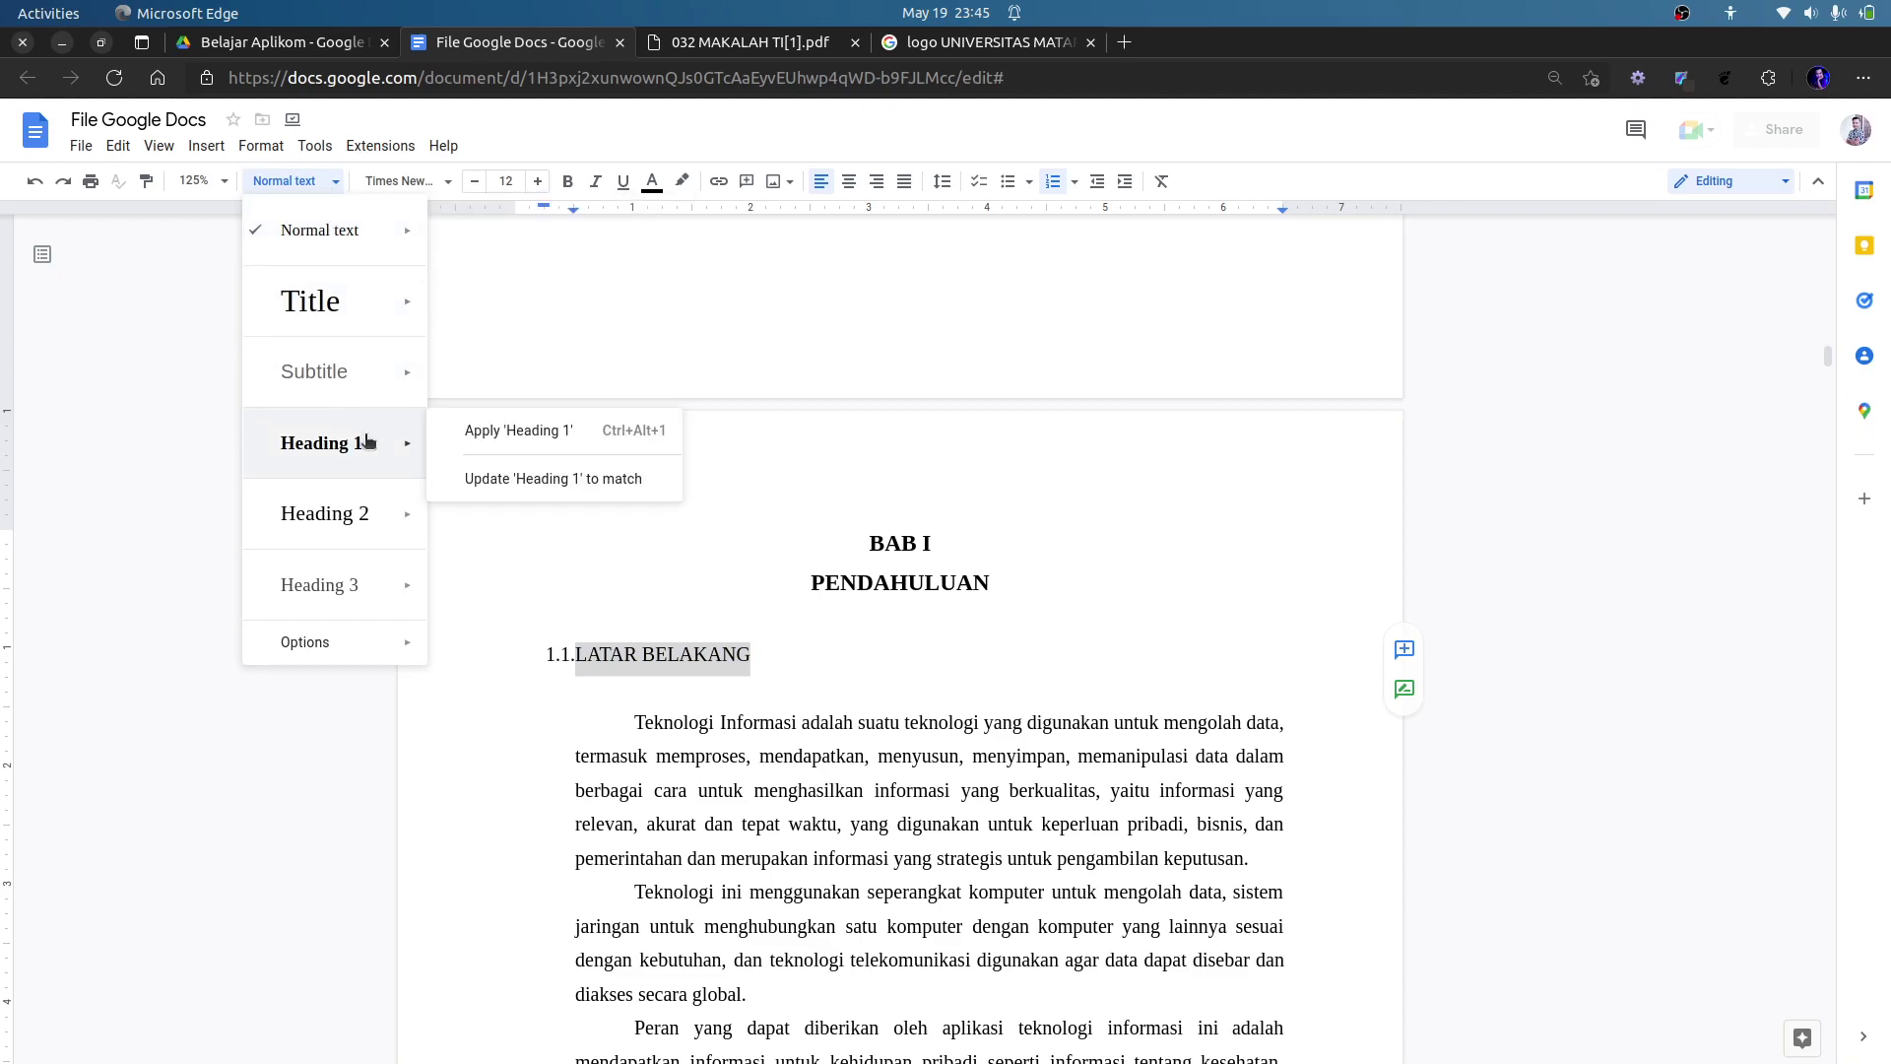
mouse_move(384, 514)
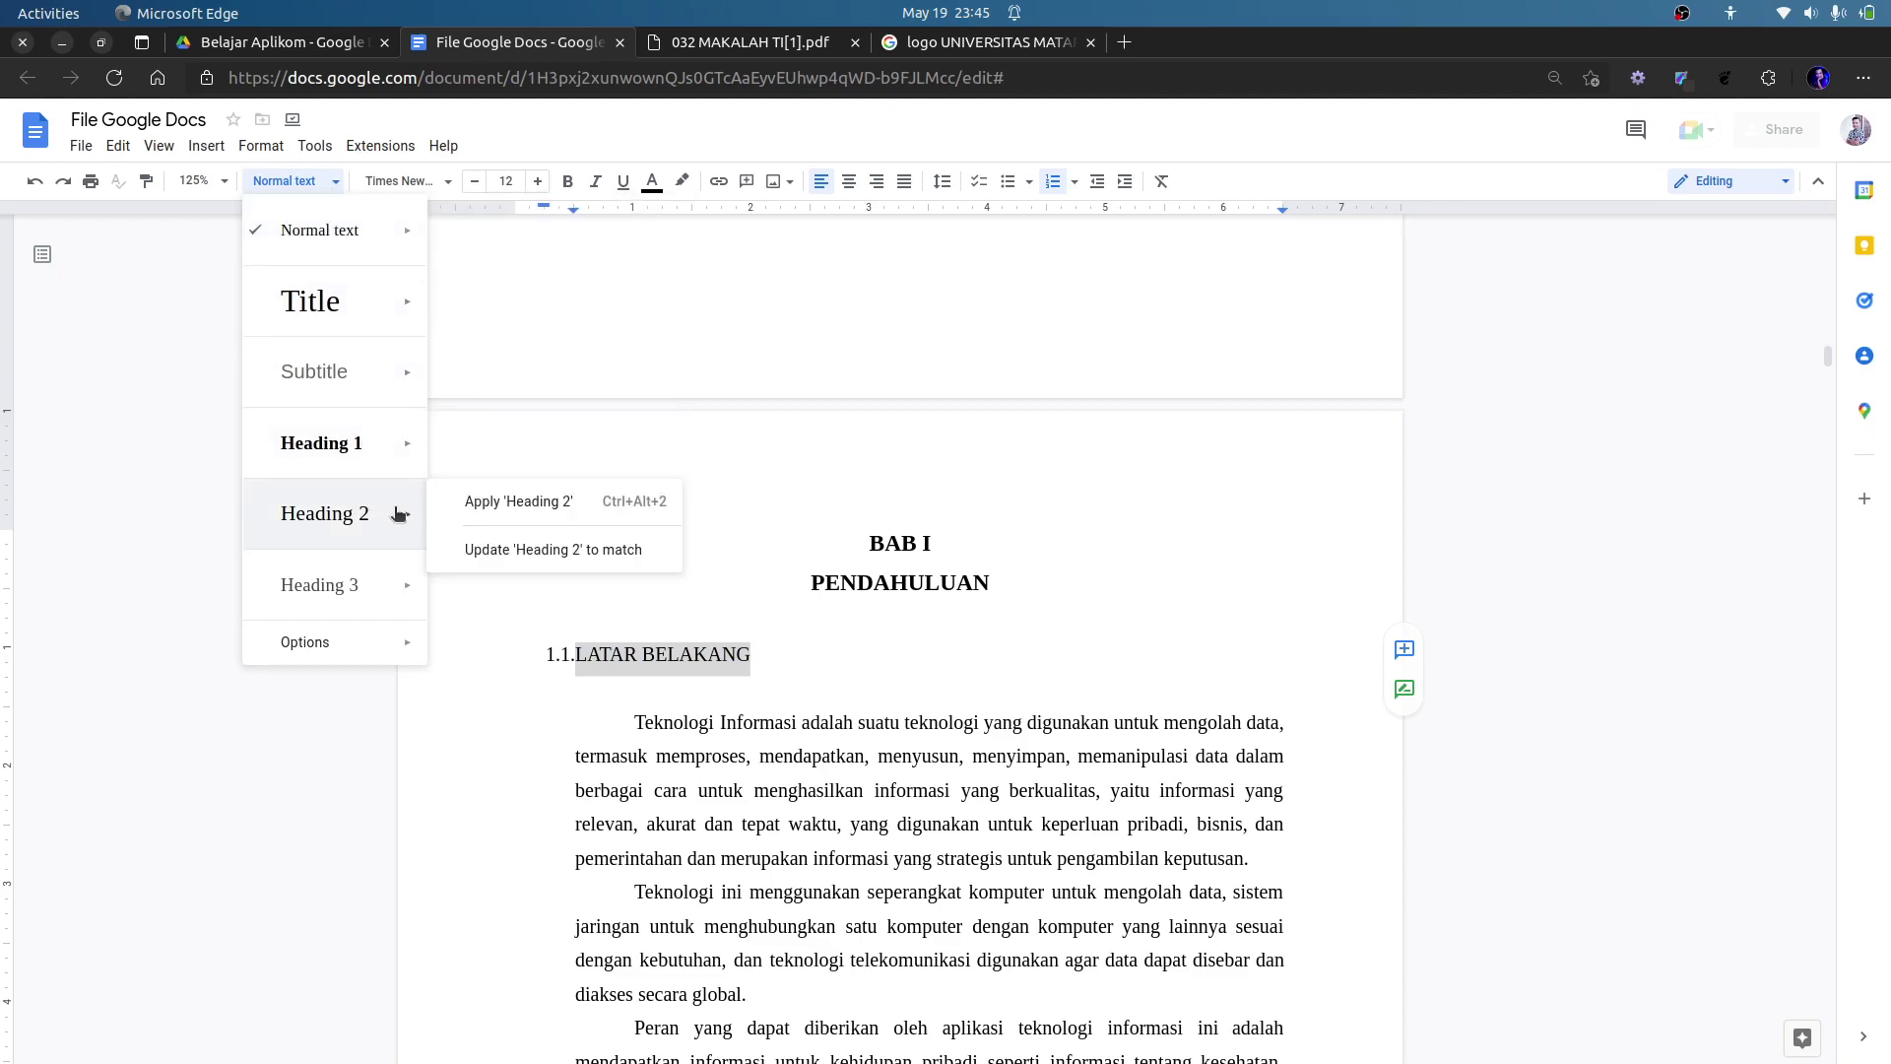
left_click(611, 551)
Make the LATAR BELAKANG subheading bold and update Heading 2 to match it again.
left_click(793, 655)
left_click_drag(772, 654, 516, 668)
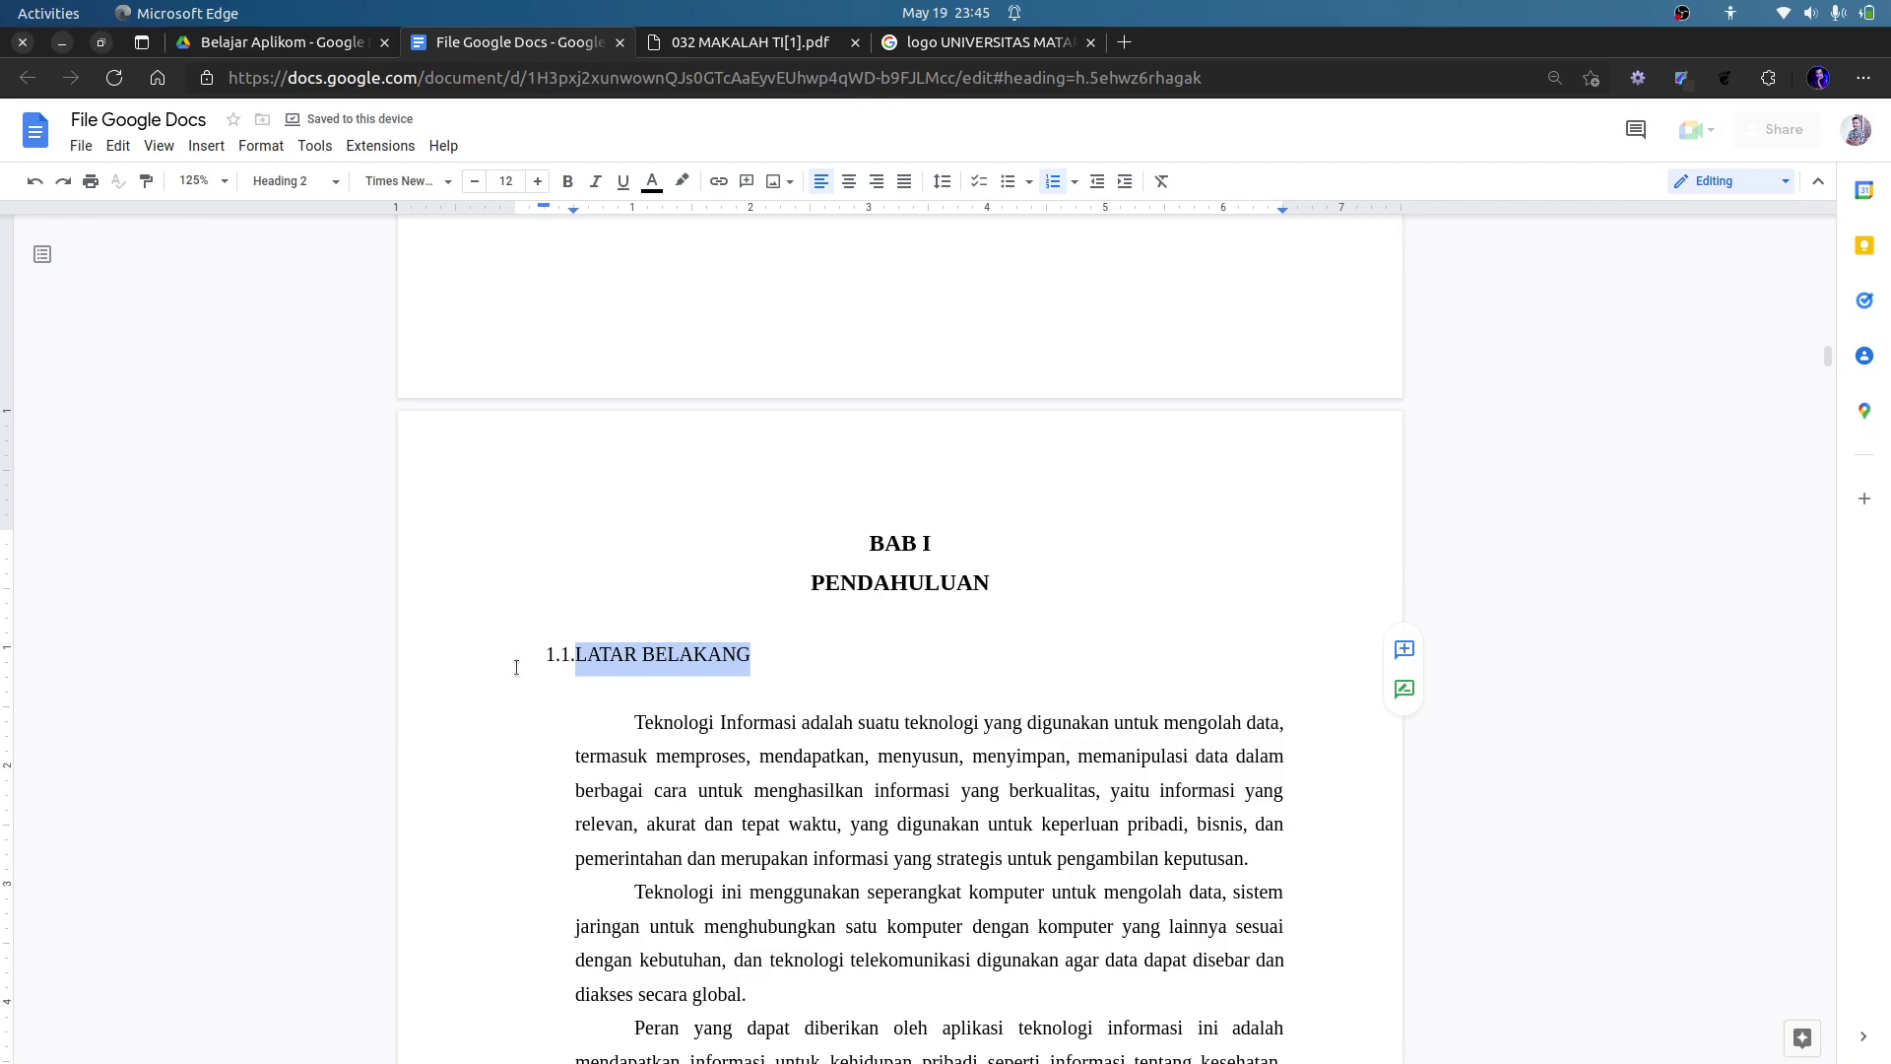
key("ctrl+b")
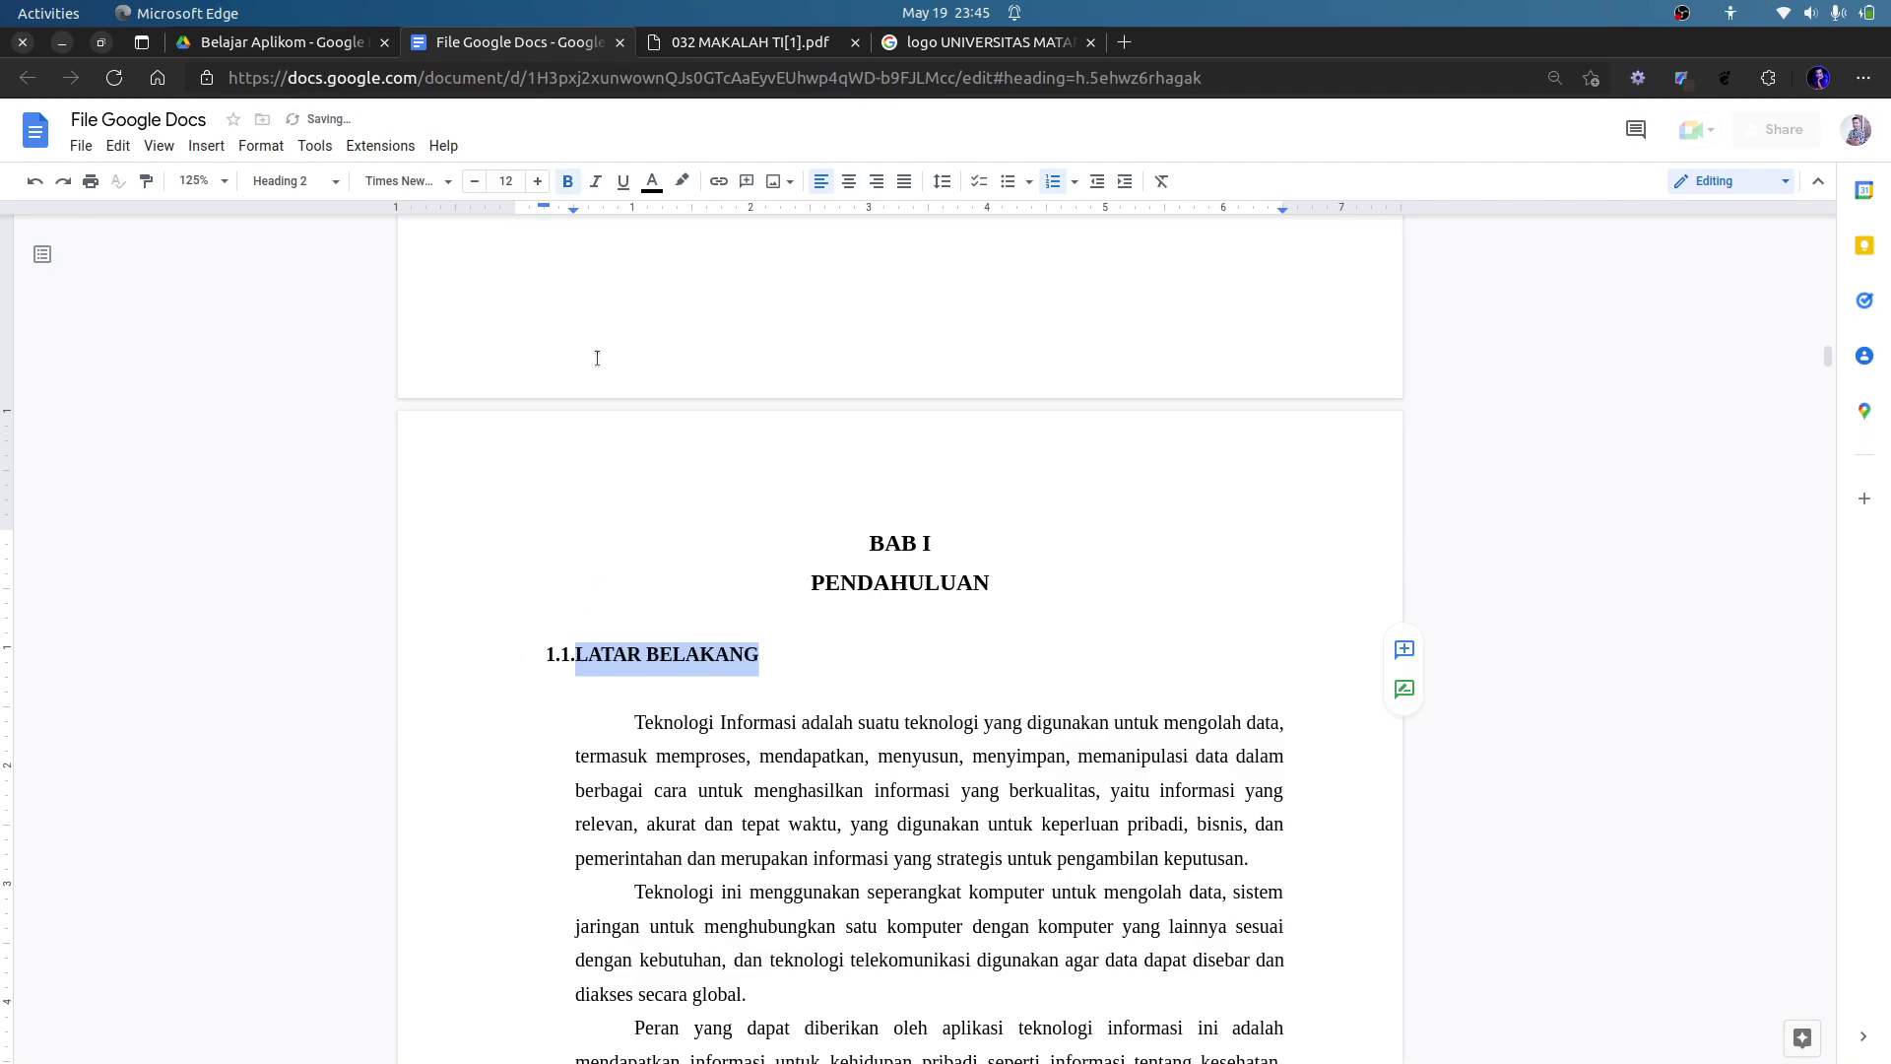
left_click(339, 183)
mouse_move(351, 507)
left_click(545, 549)
Apply the Heading 2 style to the 1.2 PERUMUSAN MASALAH subheading.
scroll(815, 620, "down", 7)
scroll(818, 622, "down", 9)
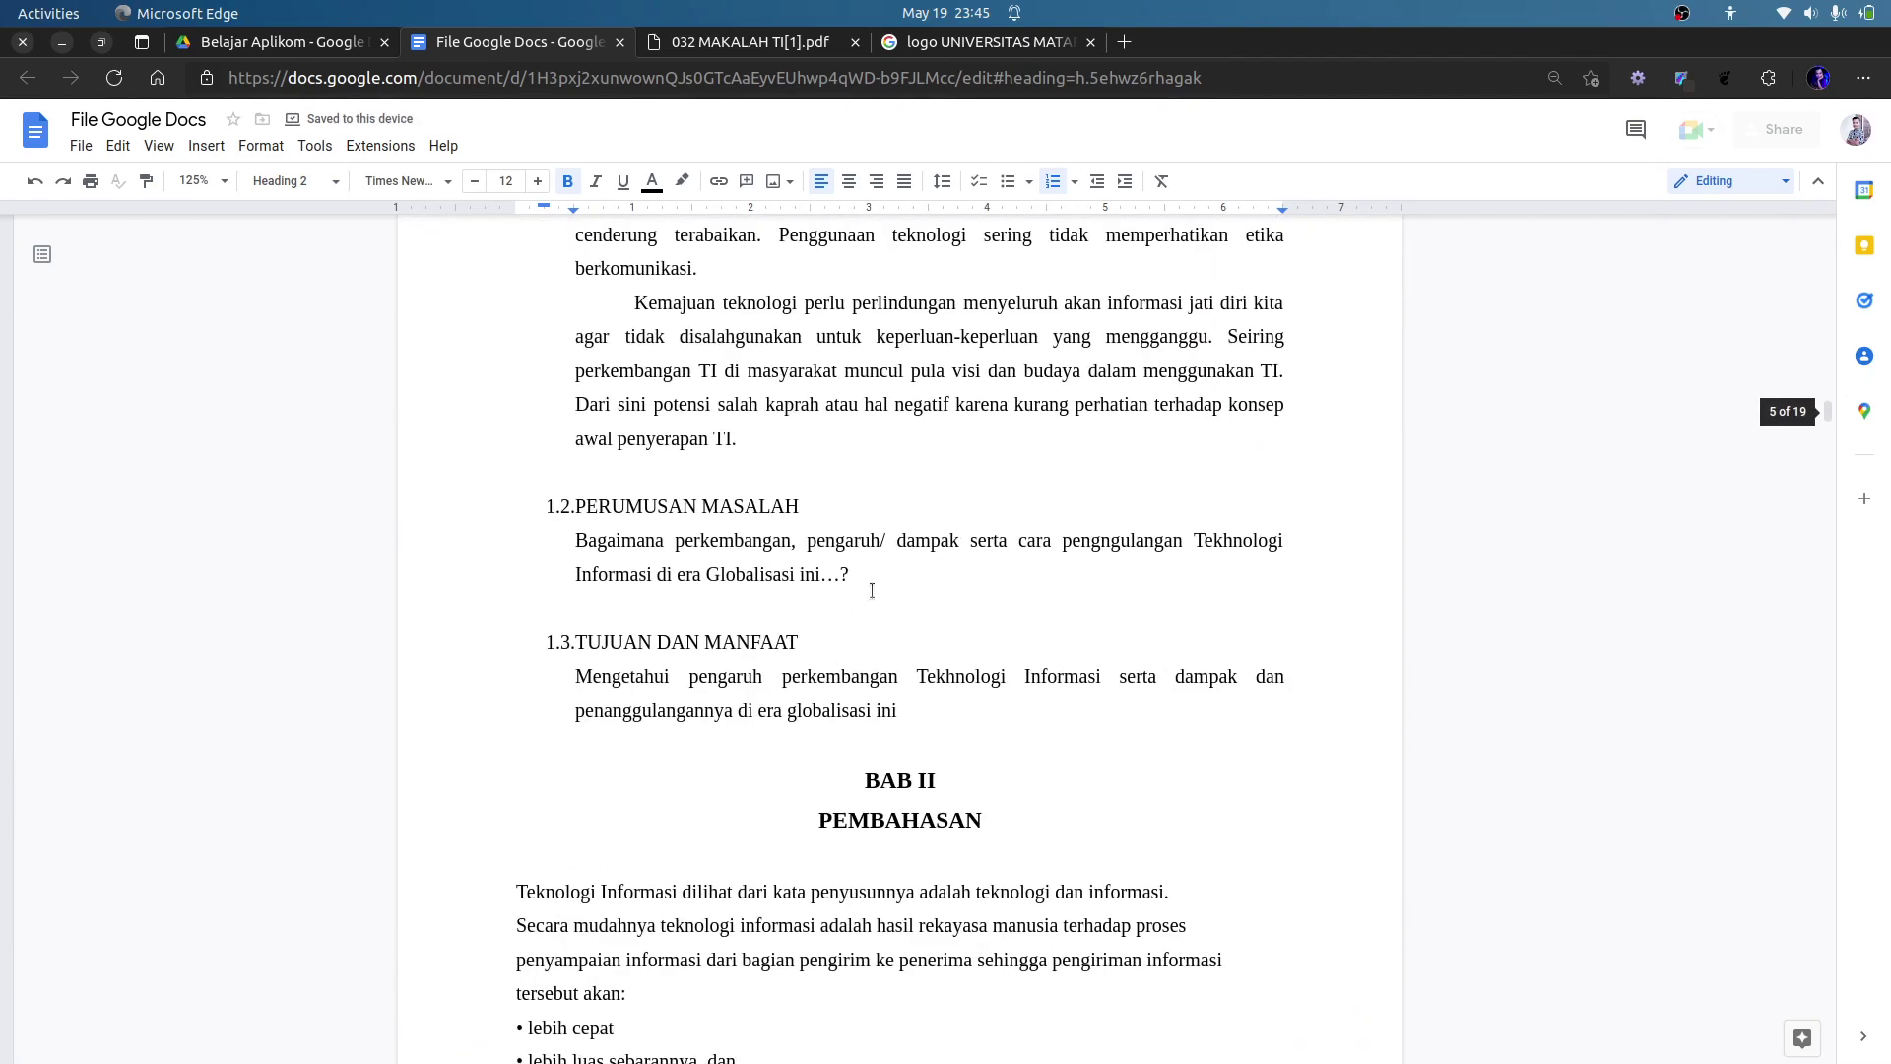
left_click(828, 508)
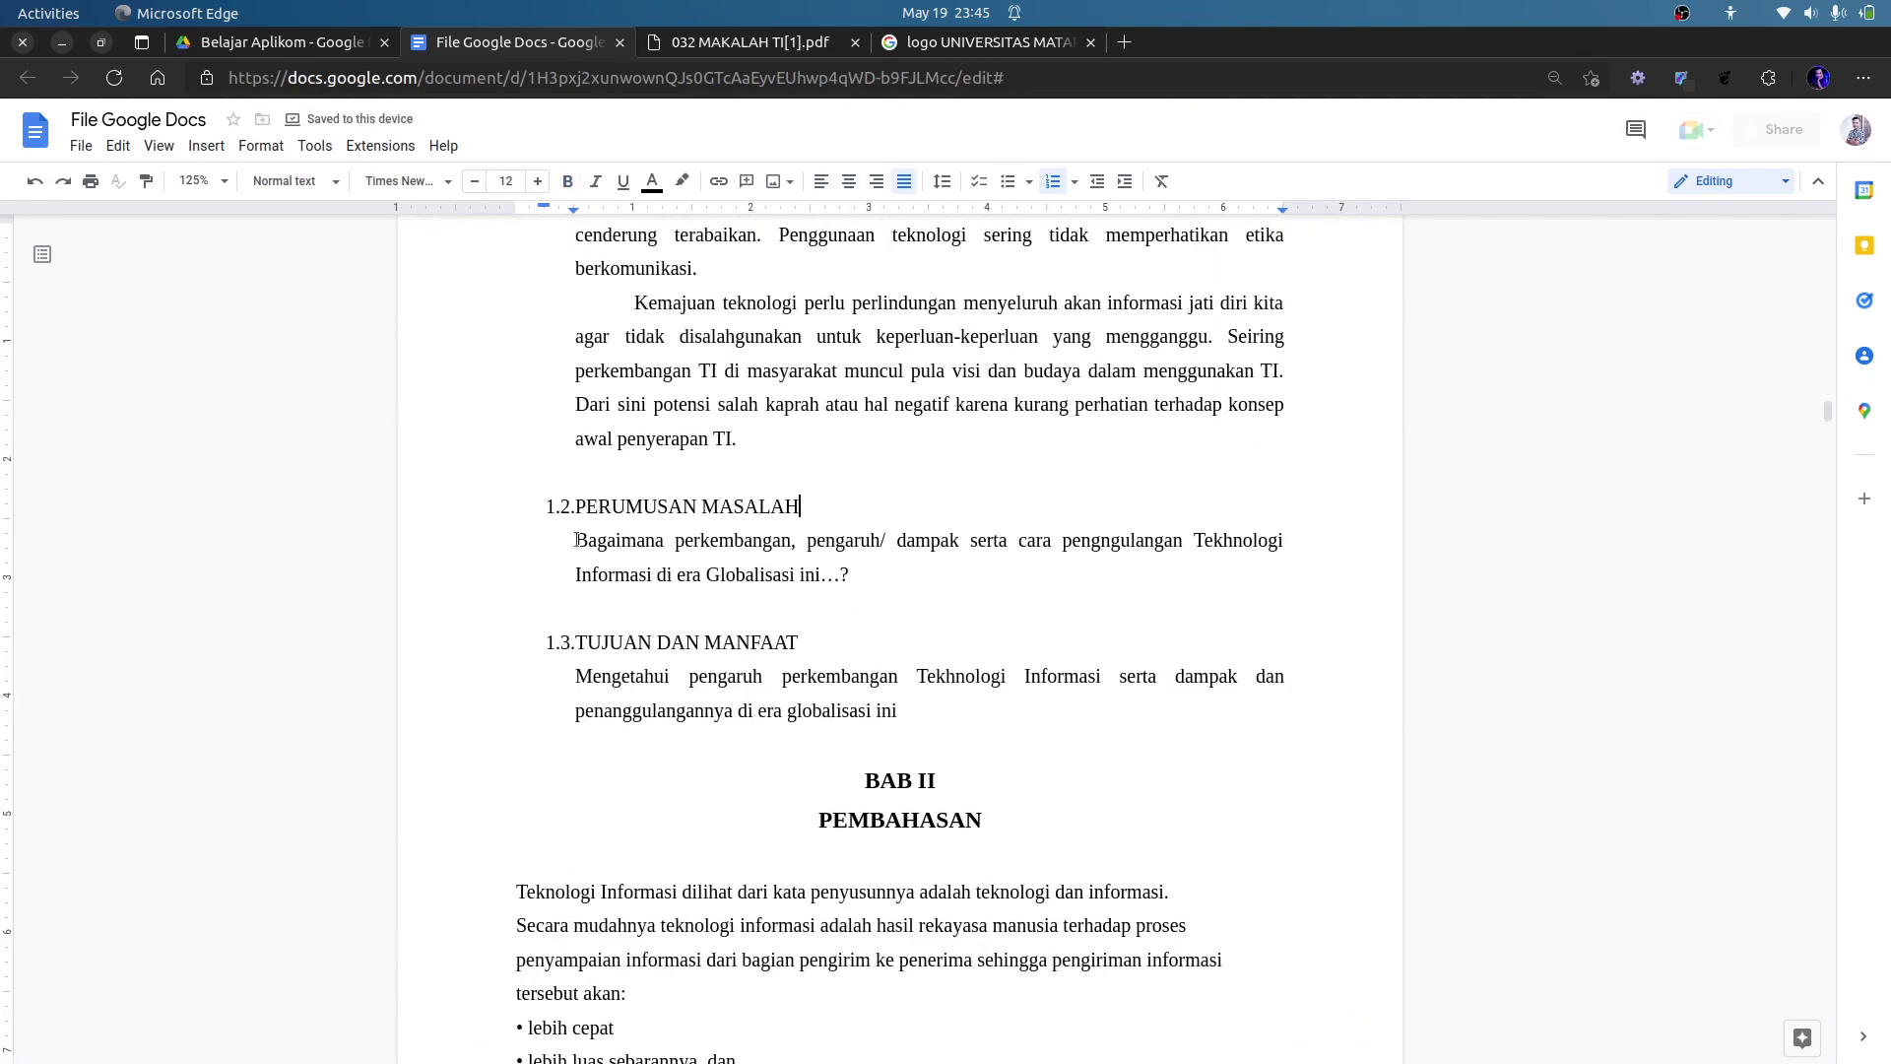
left_click_drag(811, 506, 573, 507)
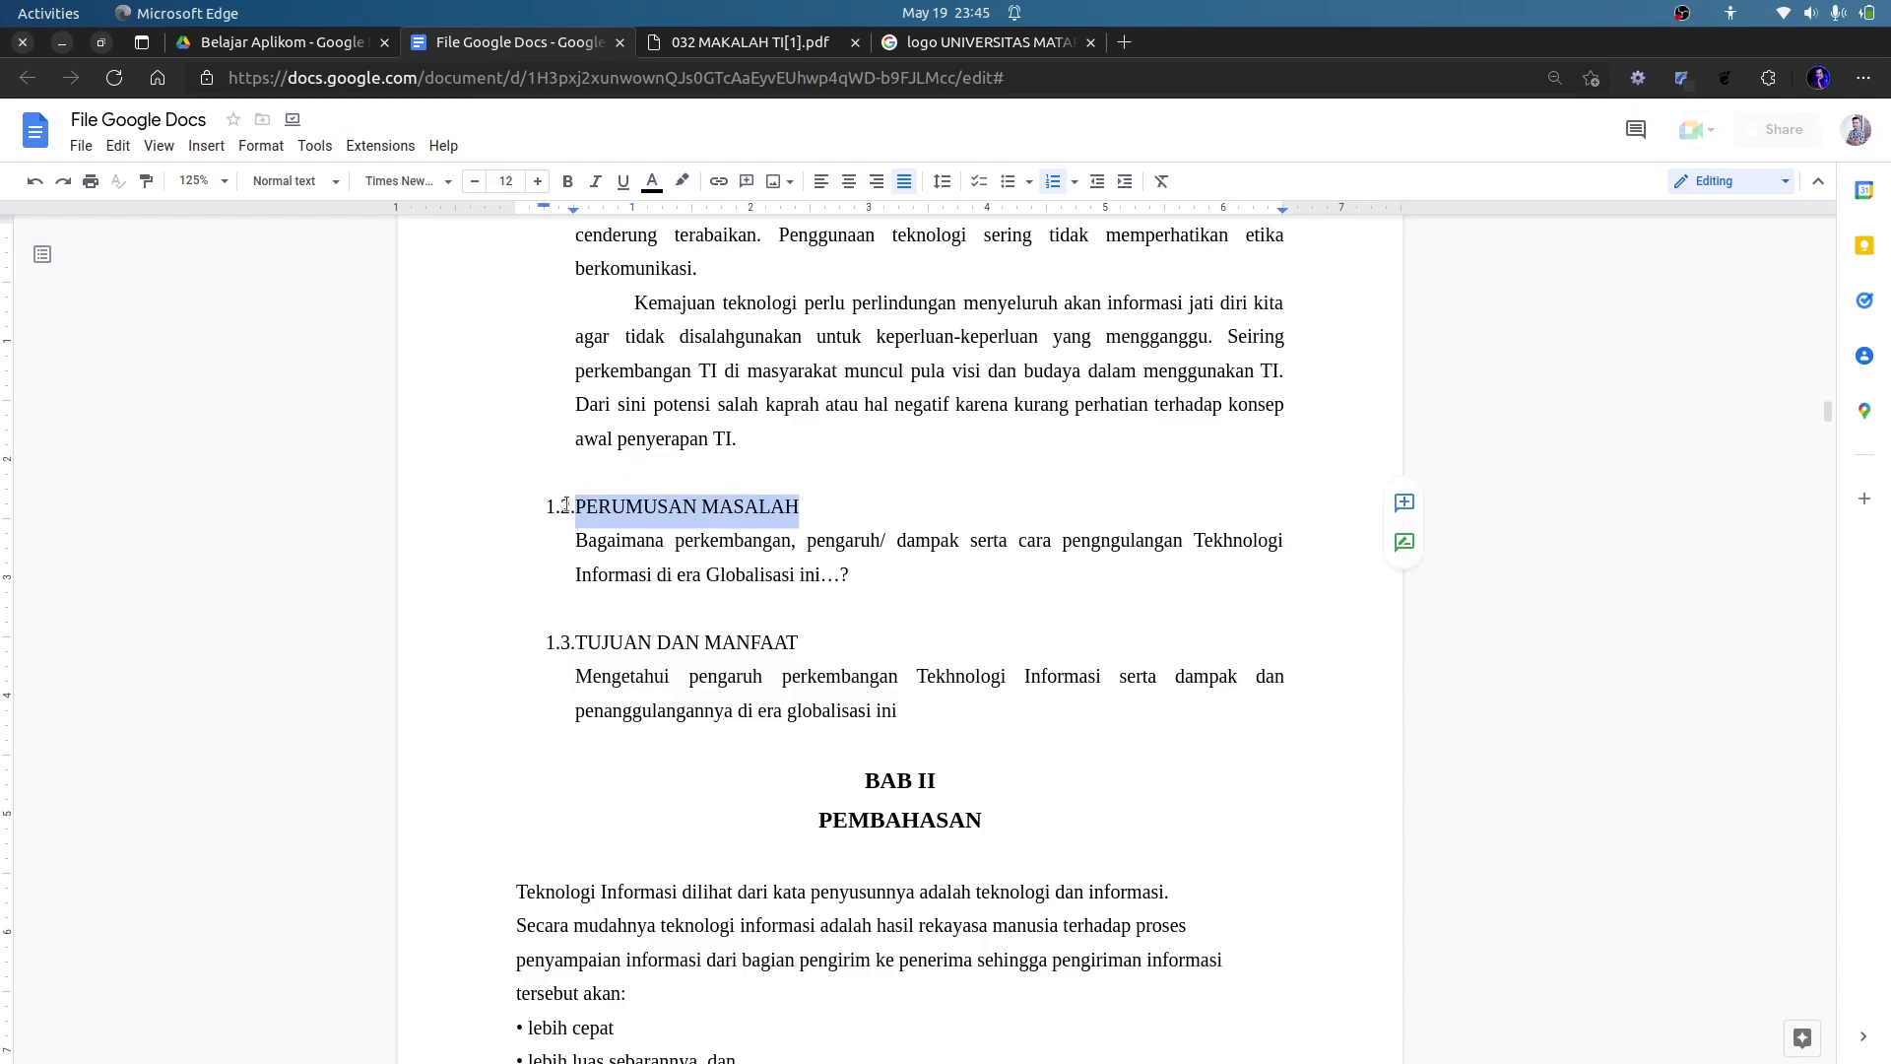
left_click(295, 181)
mouse_move(358, 499)
left_click(506, 426)
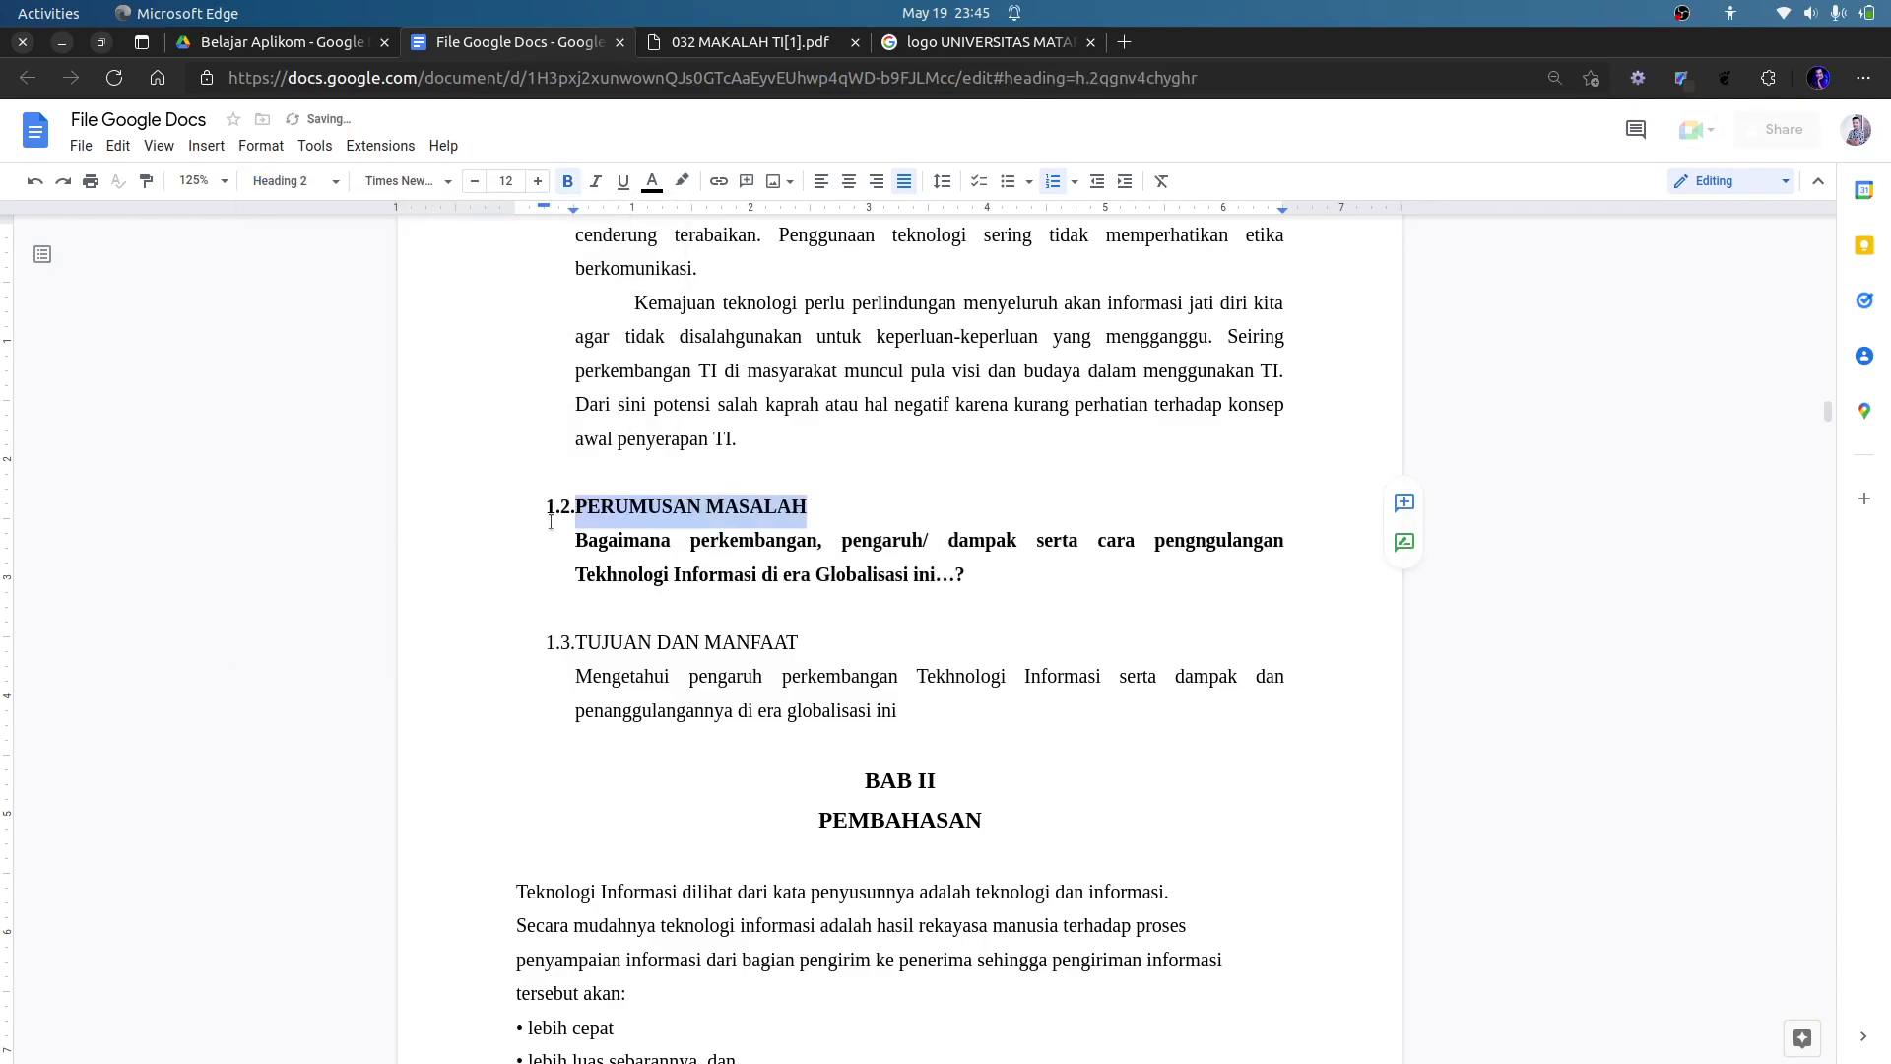
Try to apply the Normal text style to the body text under PERUMUSAN MASALAH, then undo the style change.
scroll(709, 512, "up", 12)
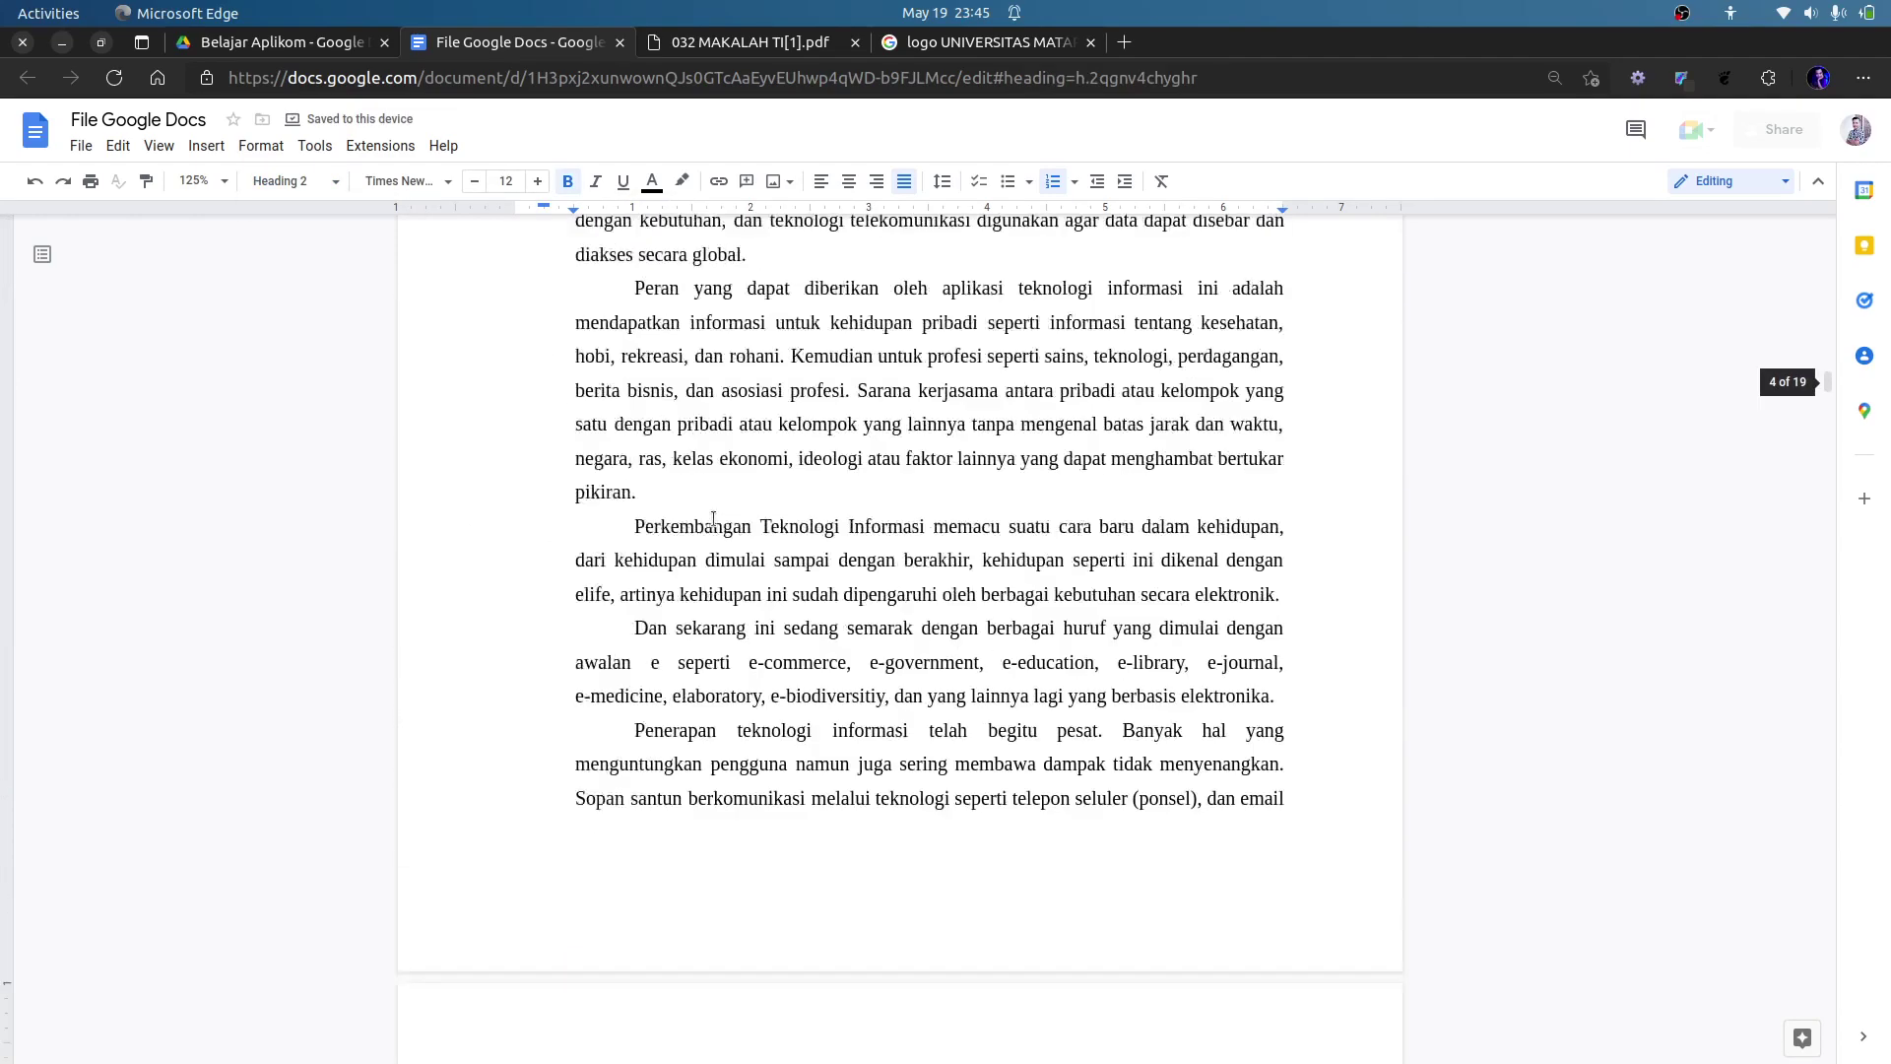
scroll(709, 522, "up", 2)
scroll(803, 548, "down", 15)
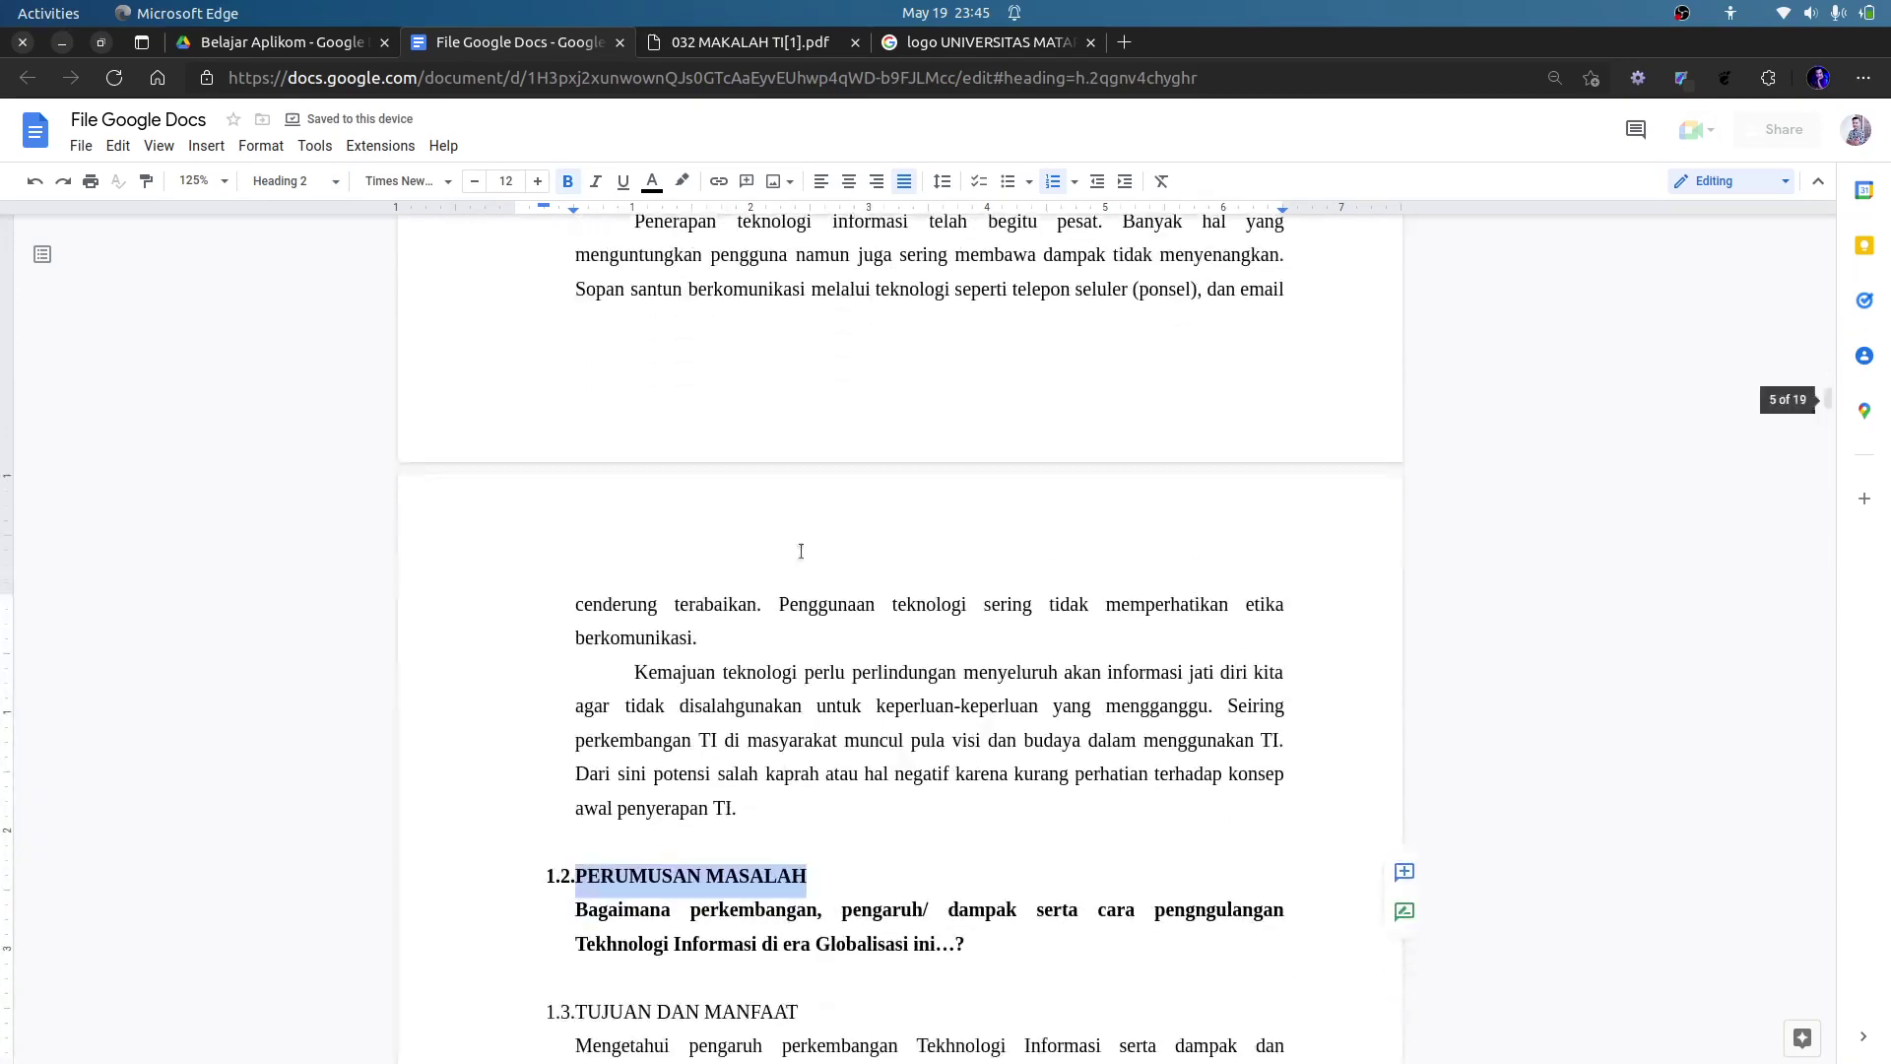
left_click(980, 733)
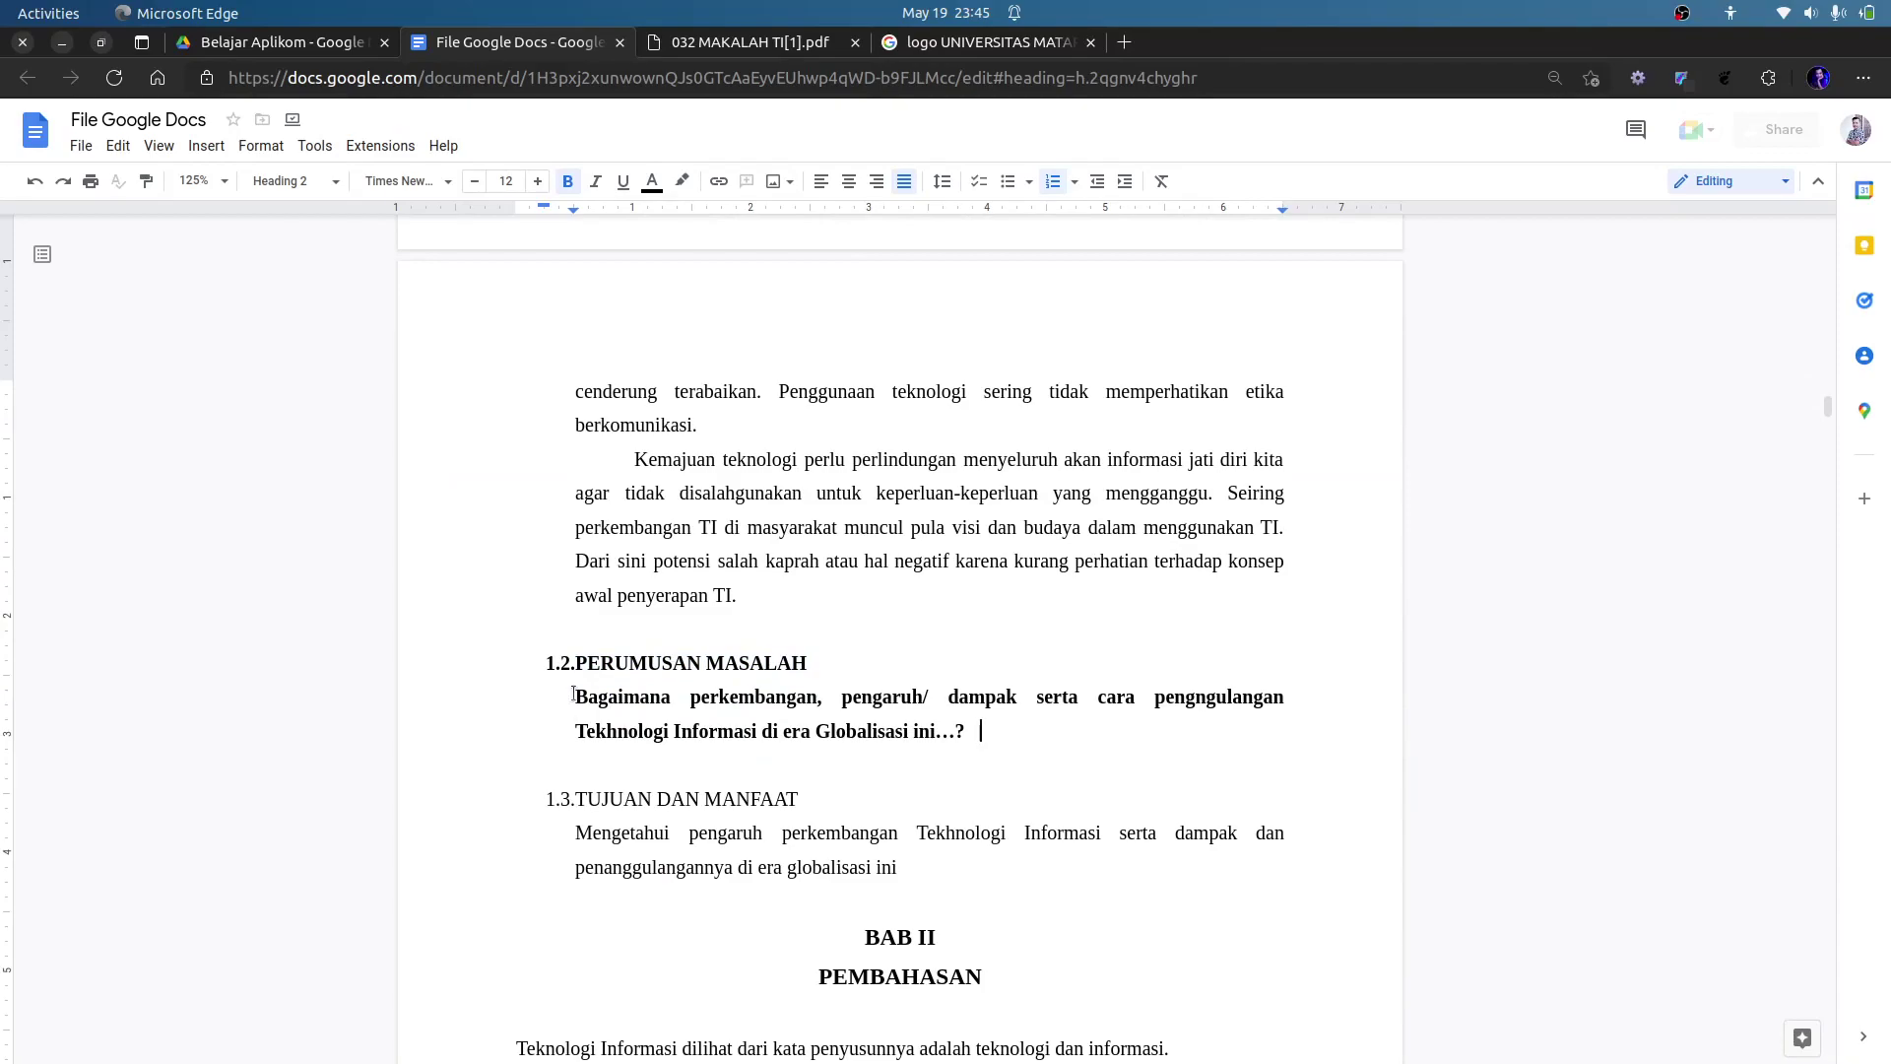
left_click(573, 694, "shift")
left_click(295, 181)
mouse_move(334, 616)
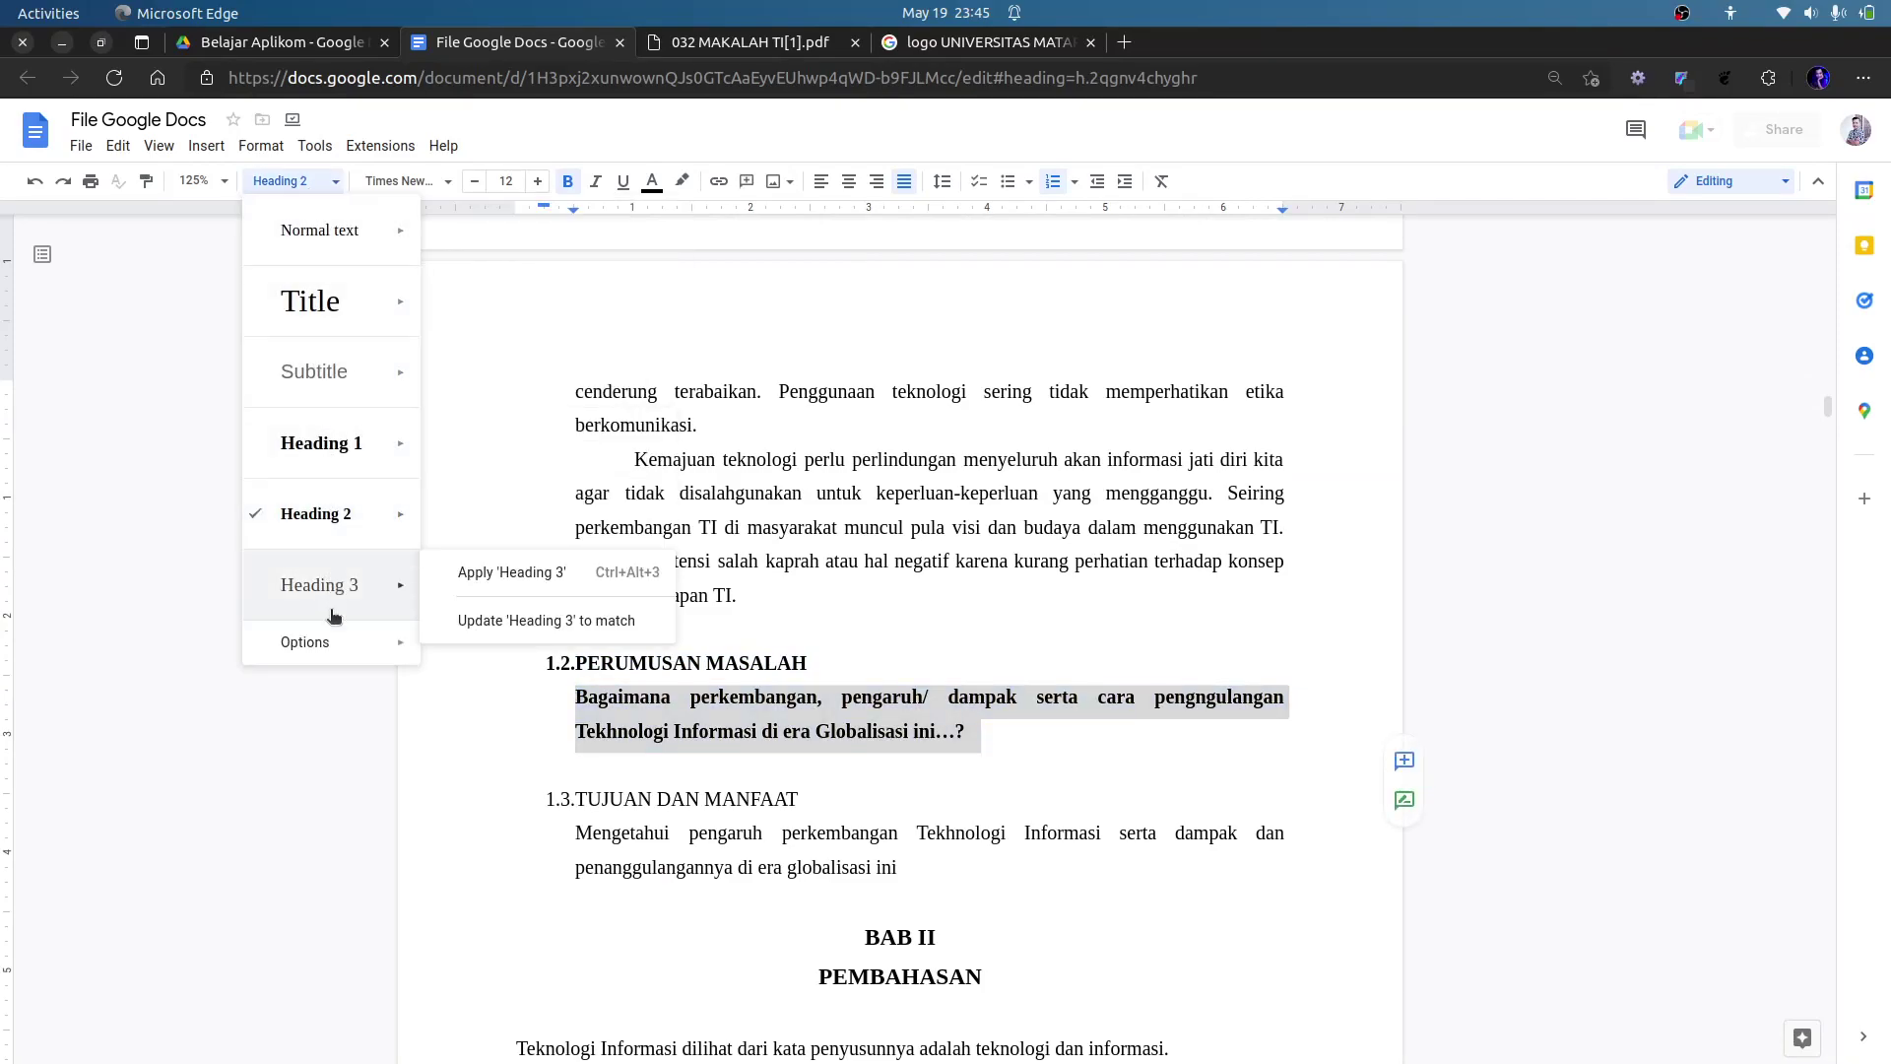
left_click(317, 234)
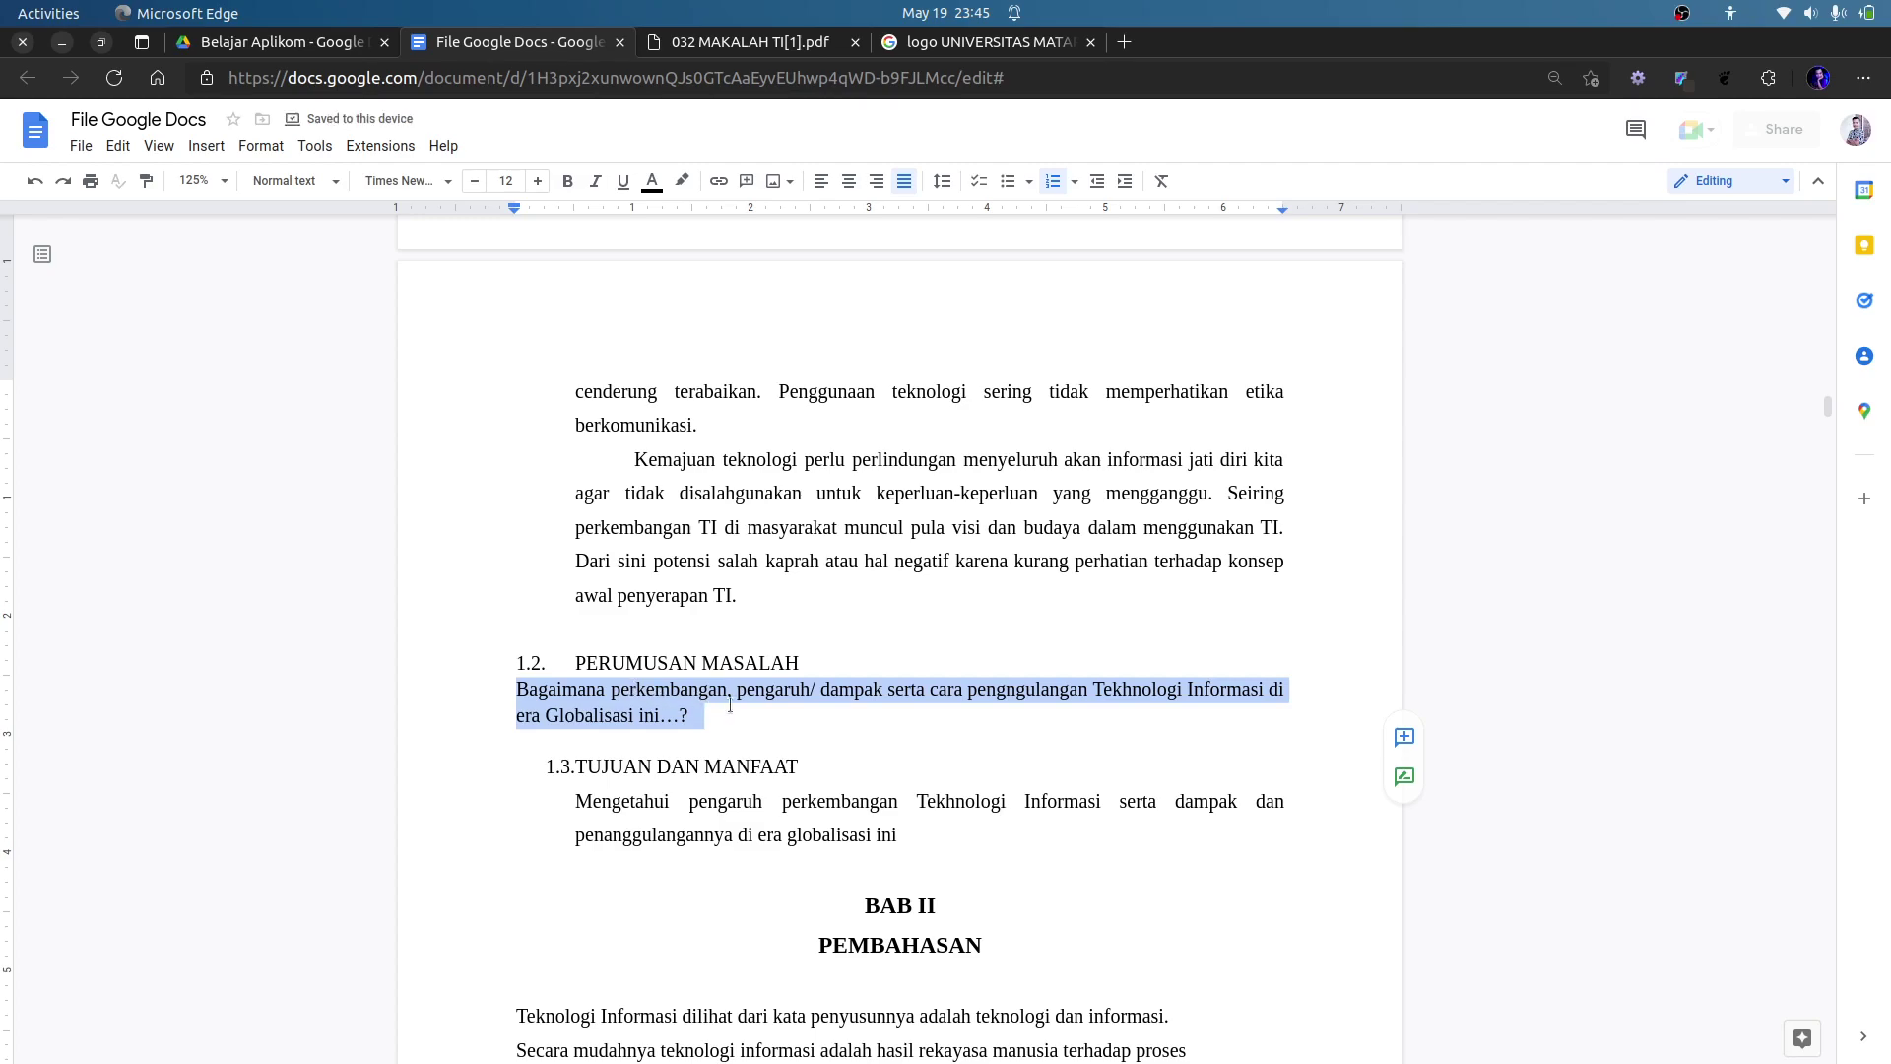
key("ctrl+z")
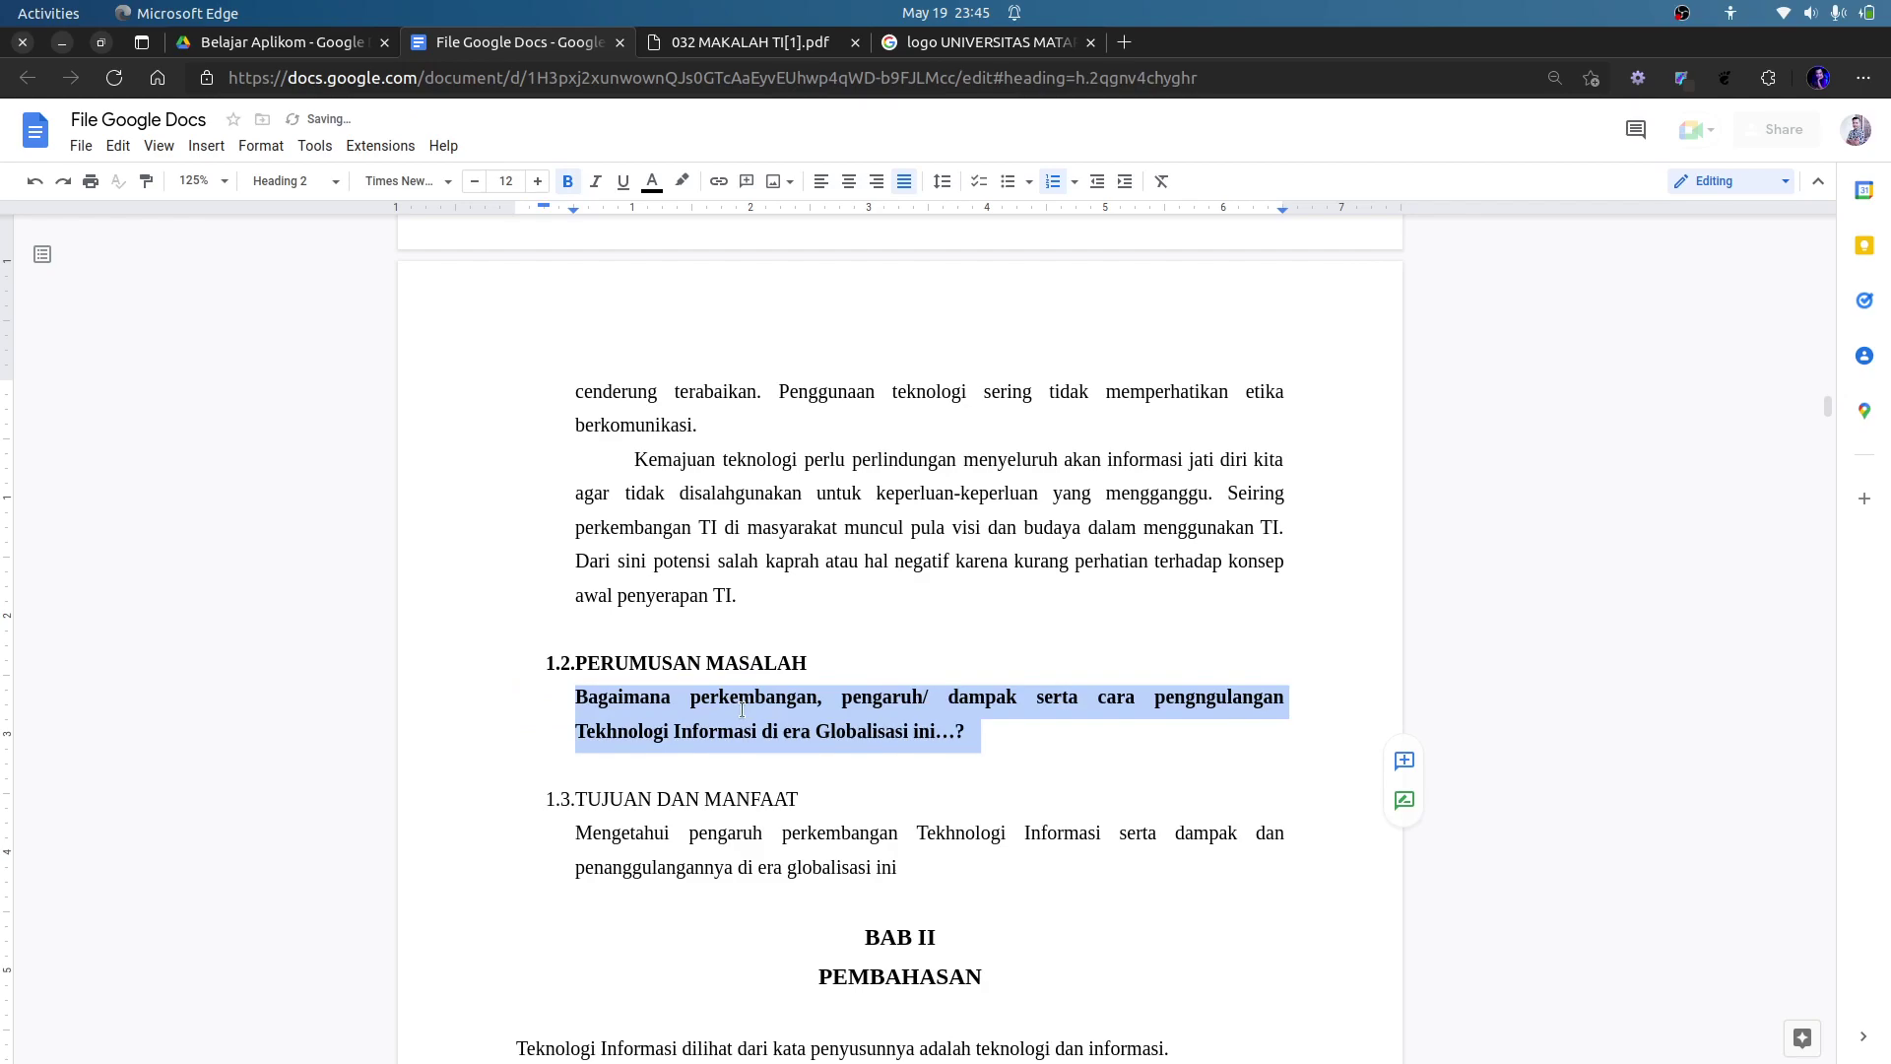
Split the body text under PERUMUSAN MASALAH into its own unnumbered paragraph and apply the Normal text style.
left_click(584, 694)
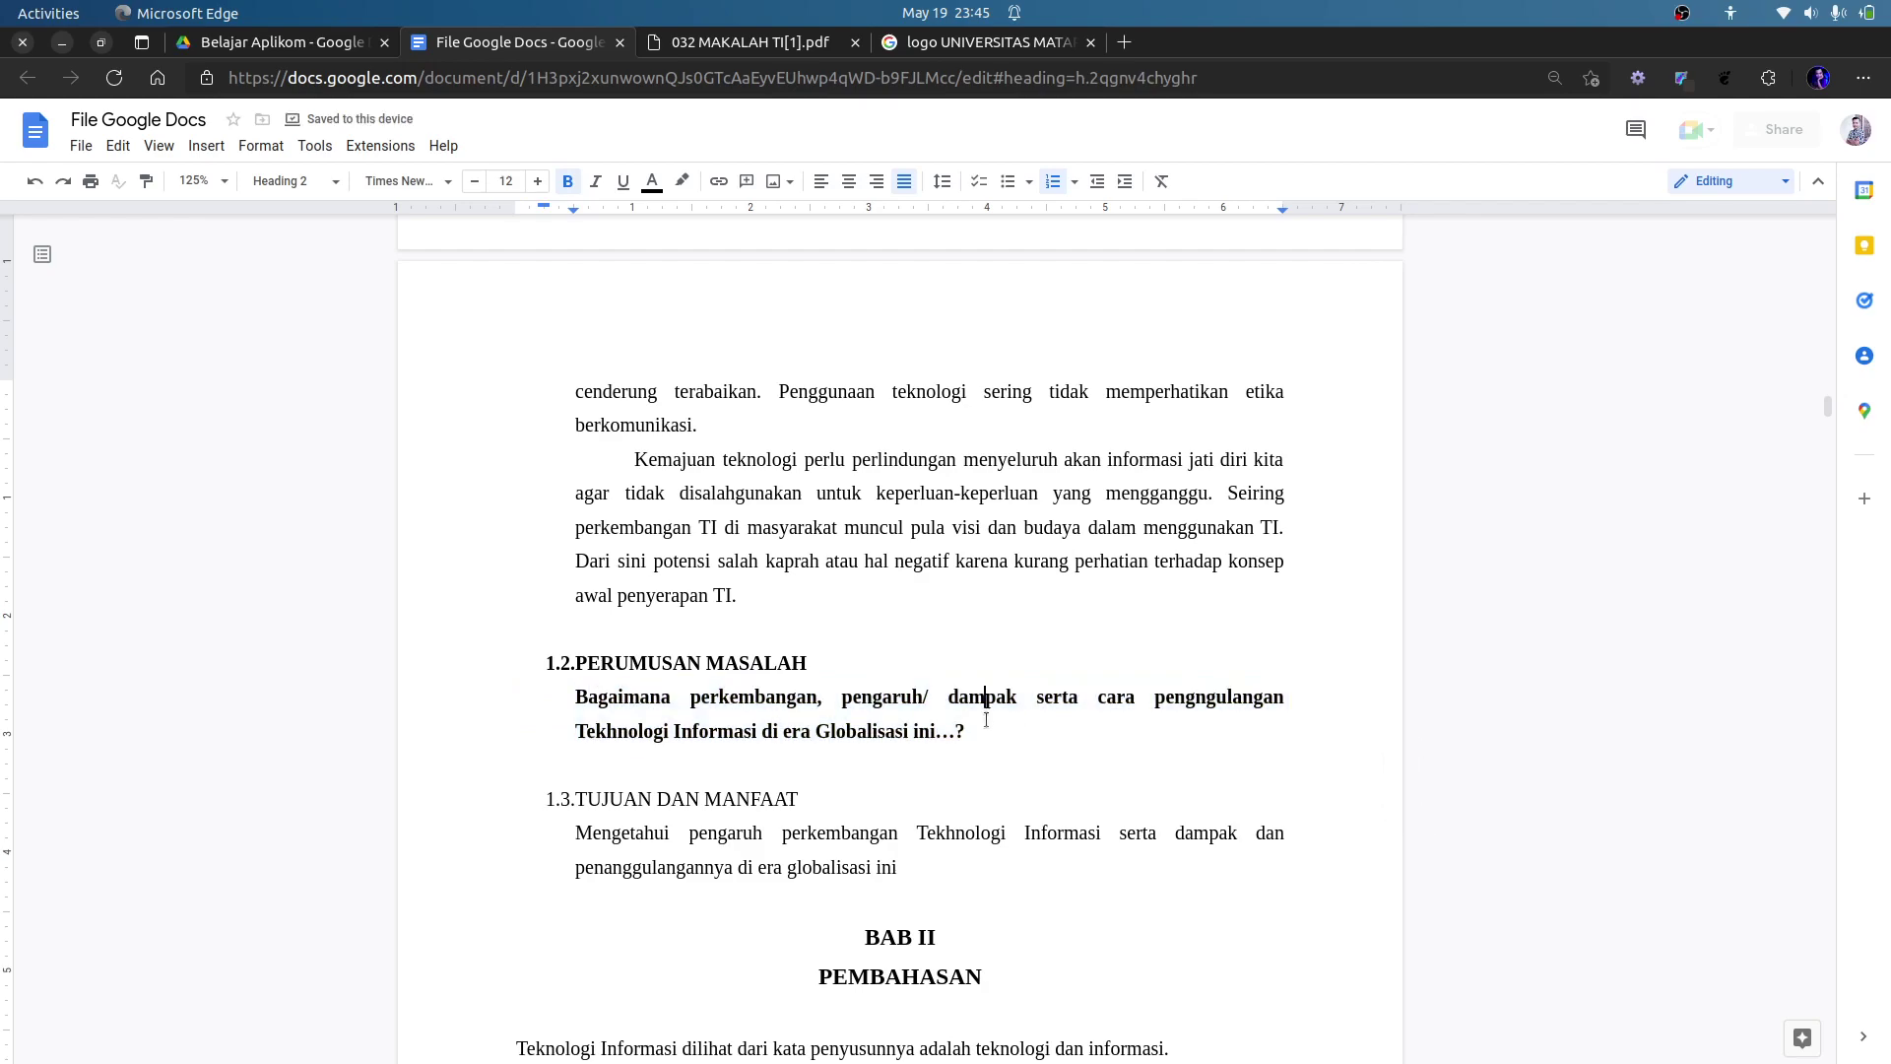
triple_click(986, 716)
left_click(590, 707)
key("BackSpace")
key("Return")
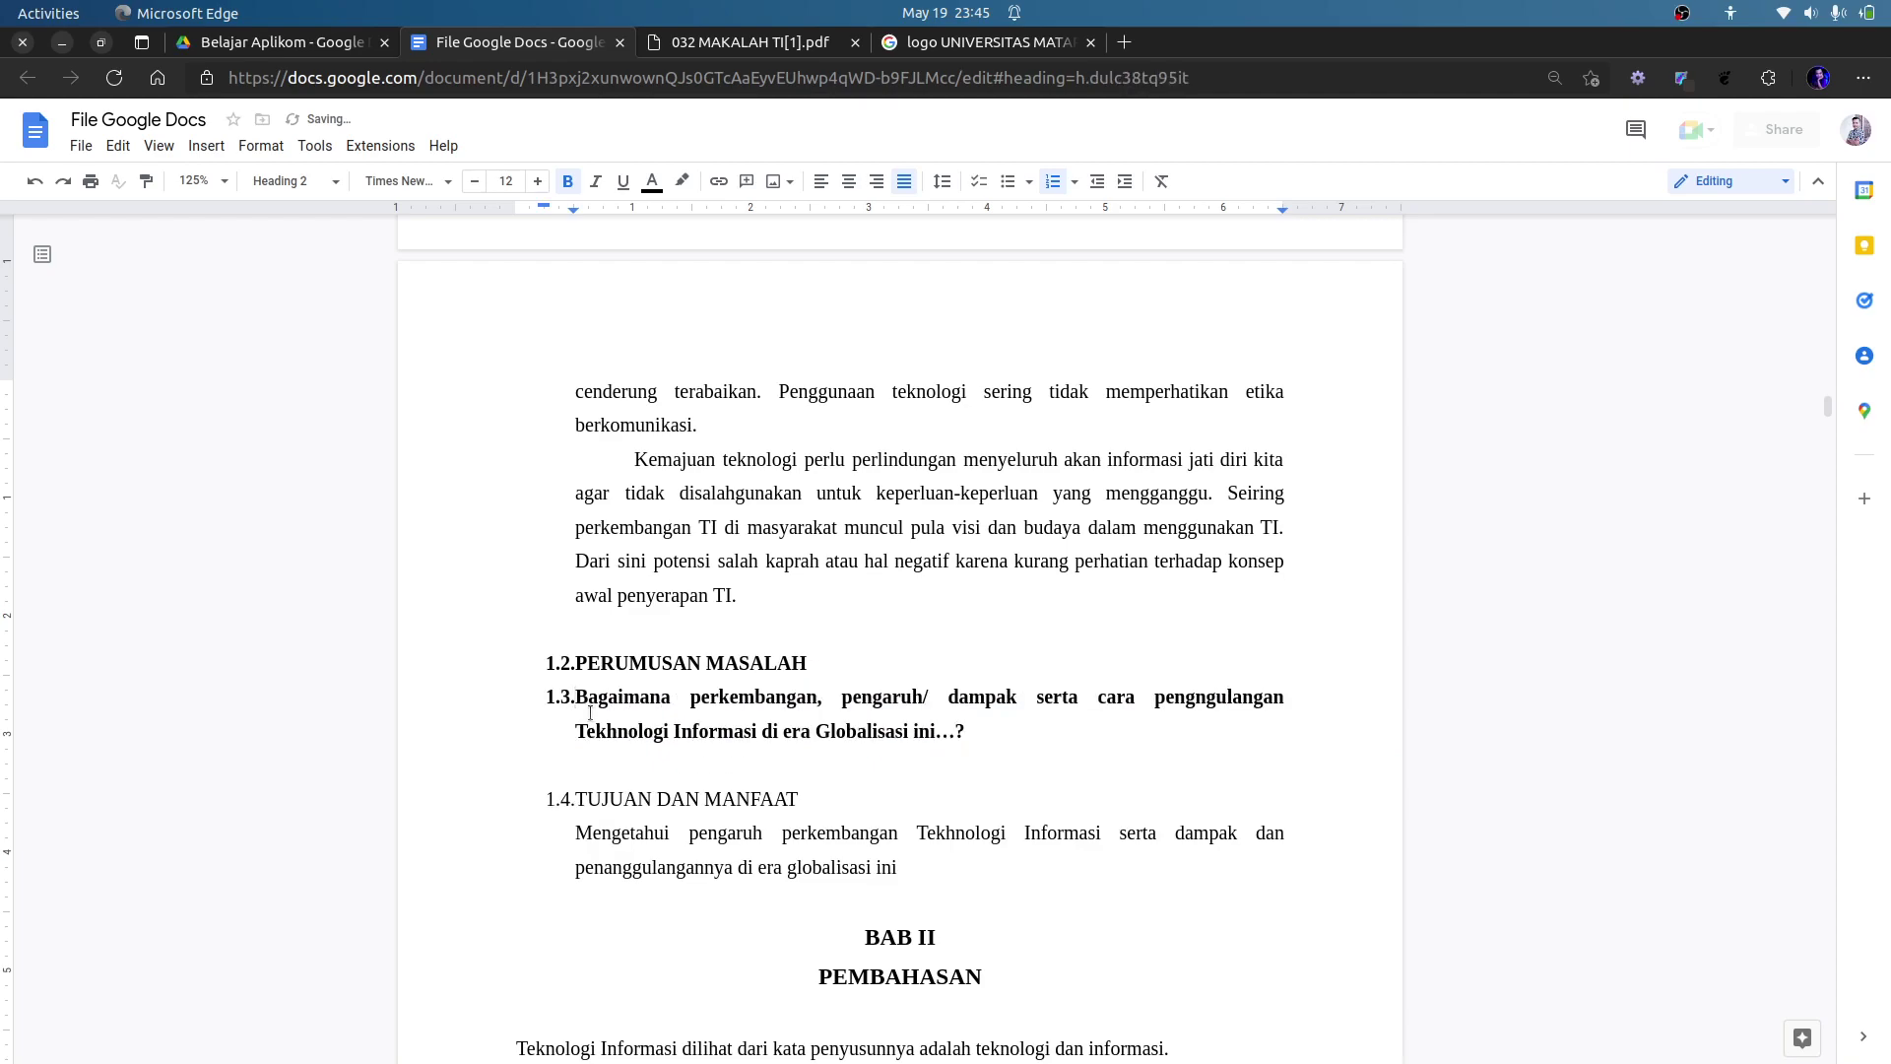
key("BackSpace")
key("shift+Down")
key("shift+Down")
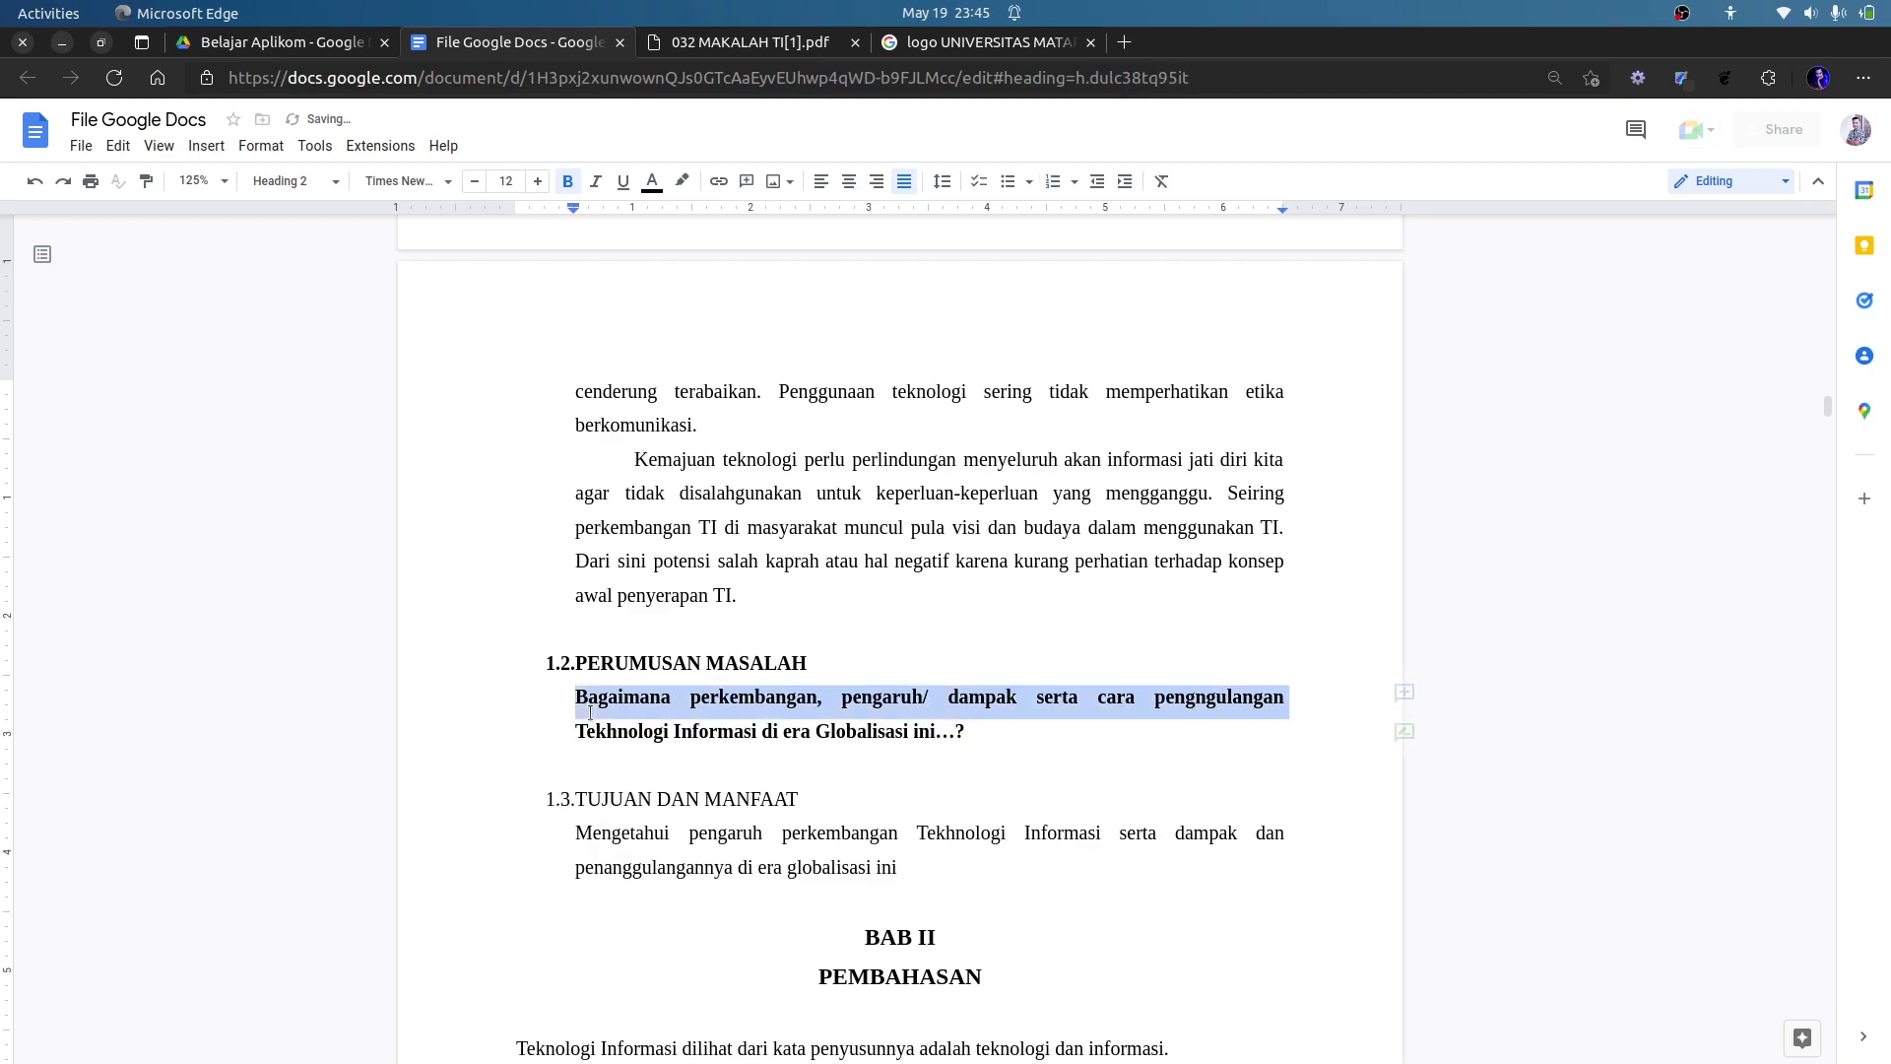
left_click(294, 180)
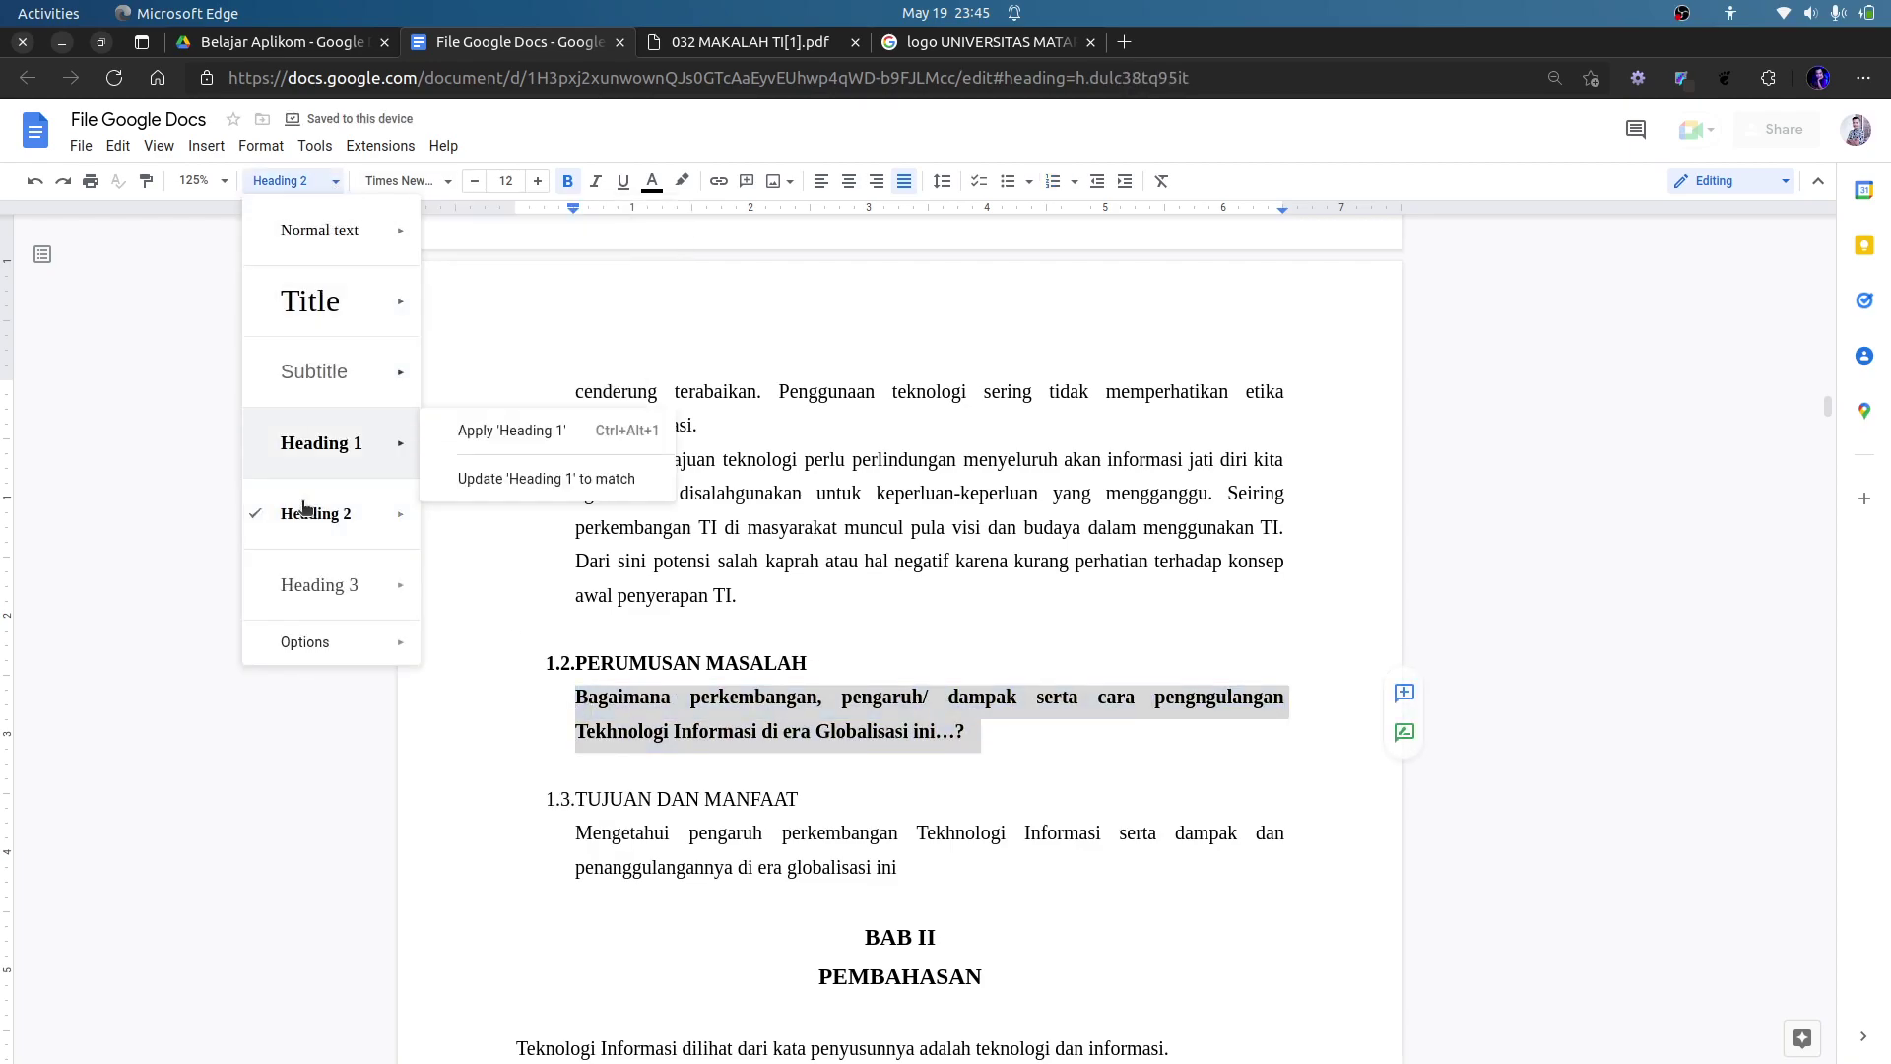
left_click(323, 234)
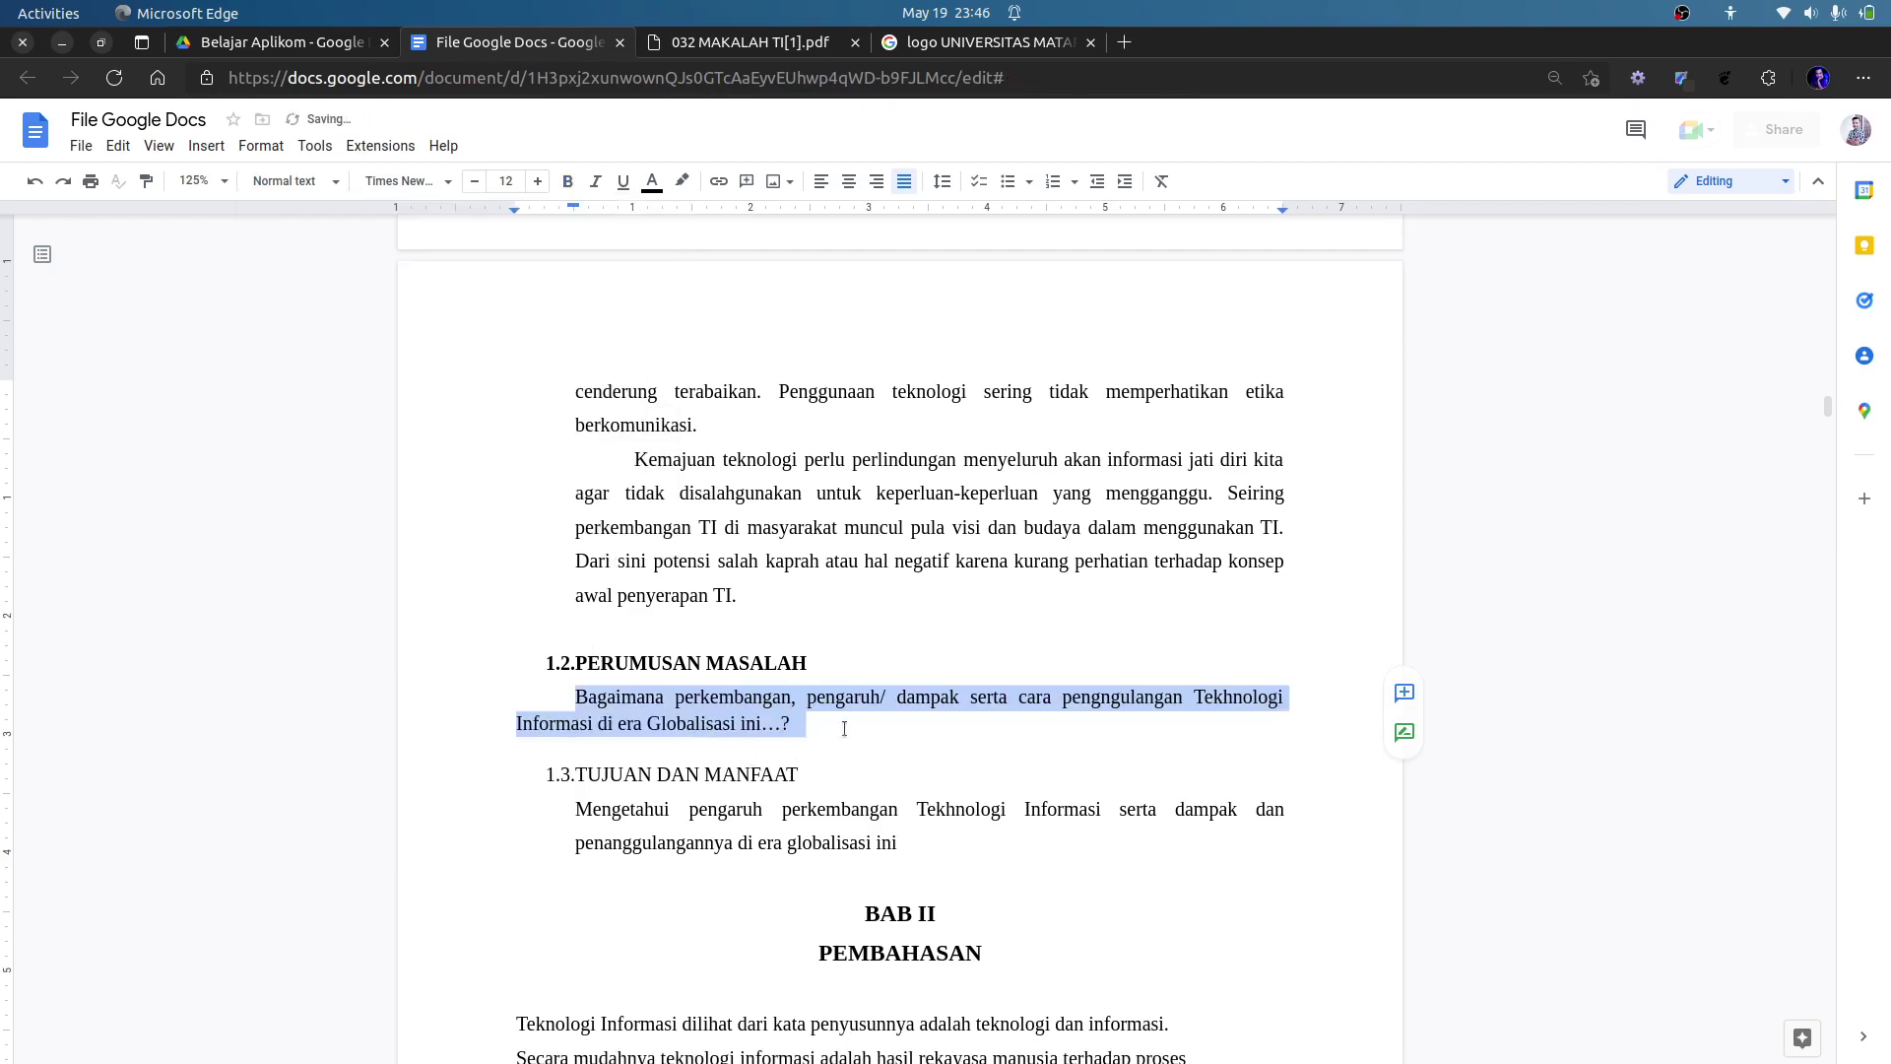
Indent the PERUMUSAN MASALAH body paragraph one level further so it lines up under its subheading.
key("Home")
key("BackSpace")
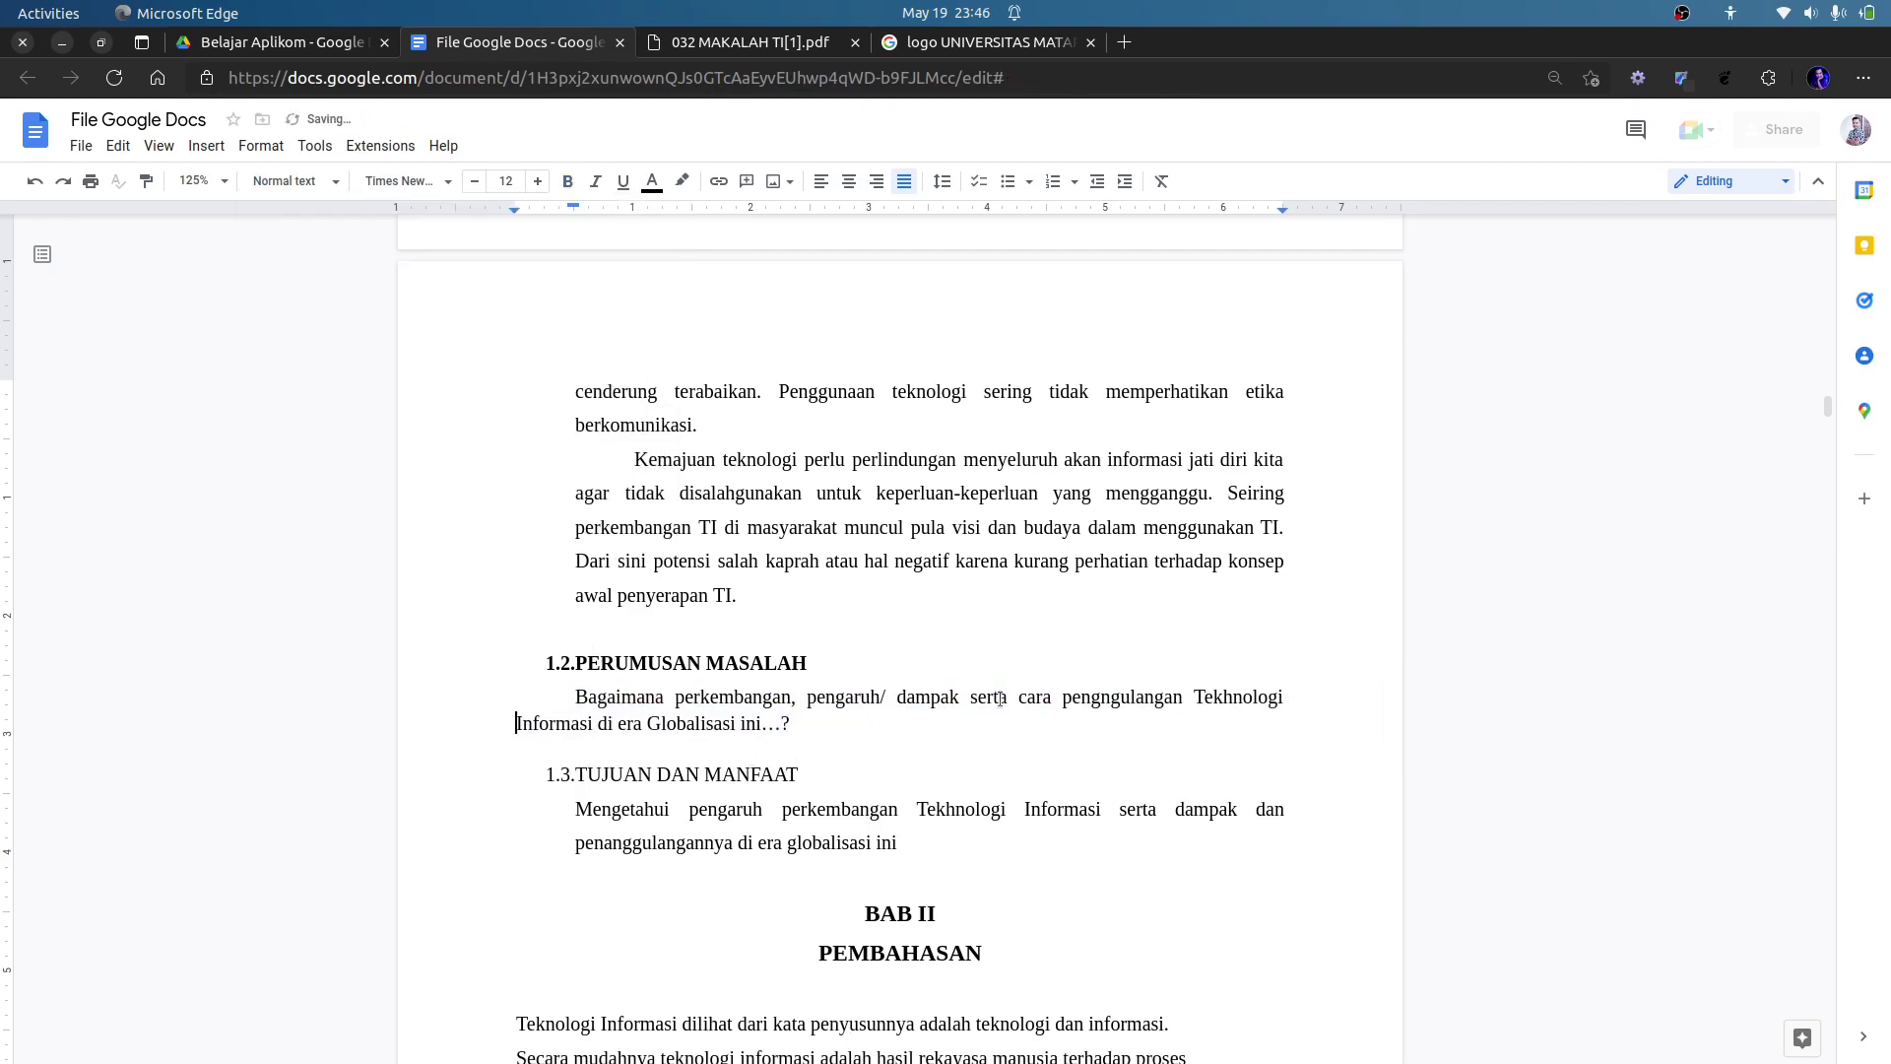
key("Tab")
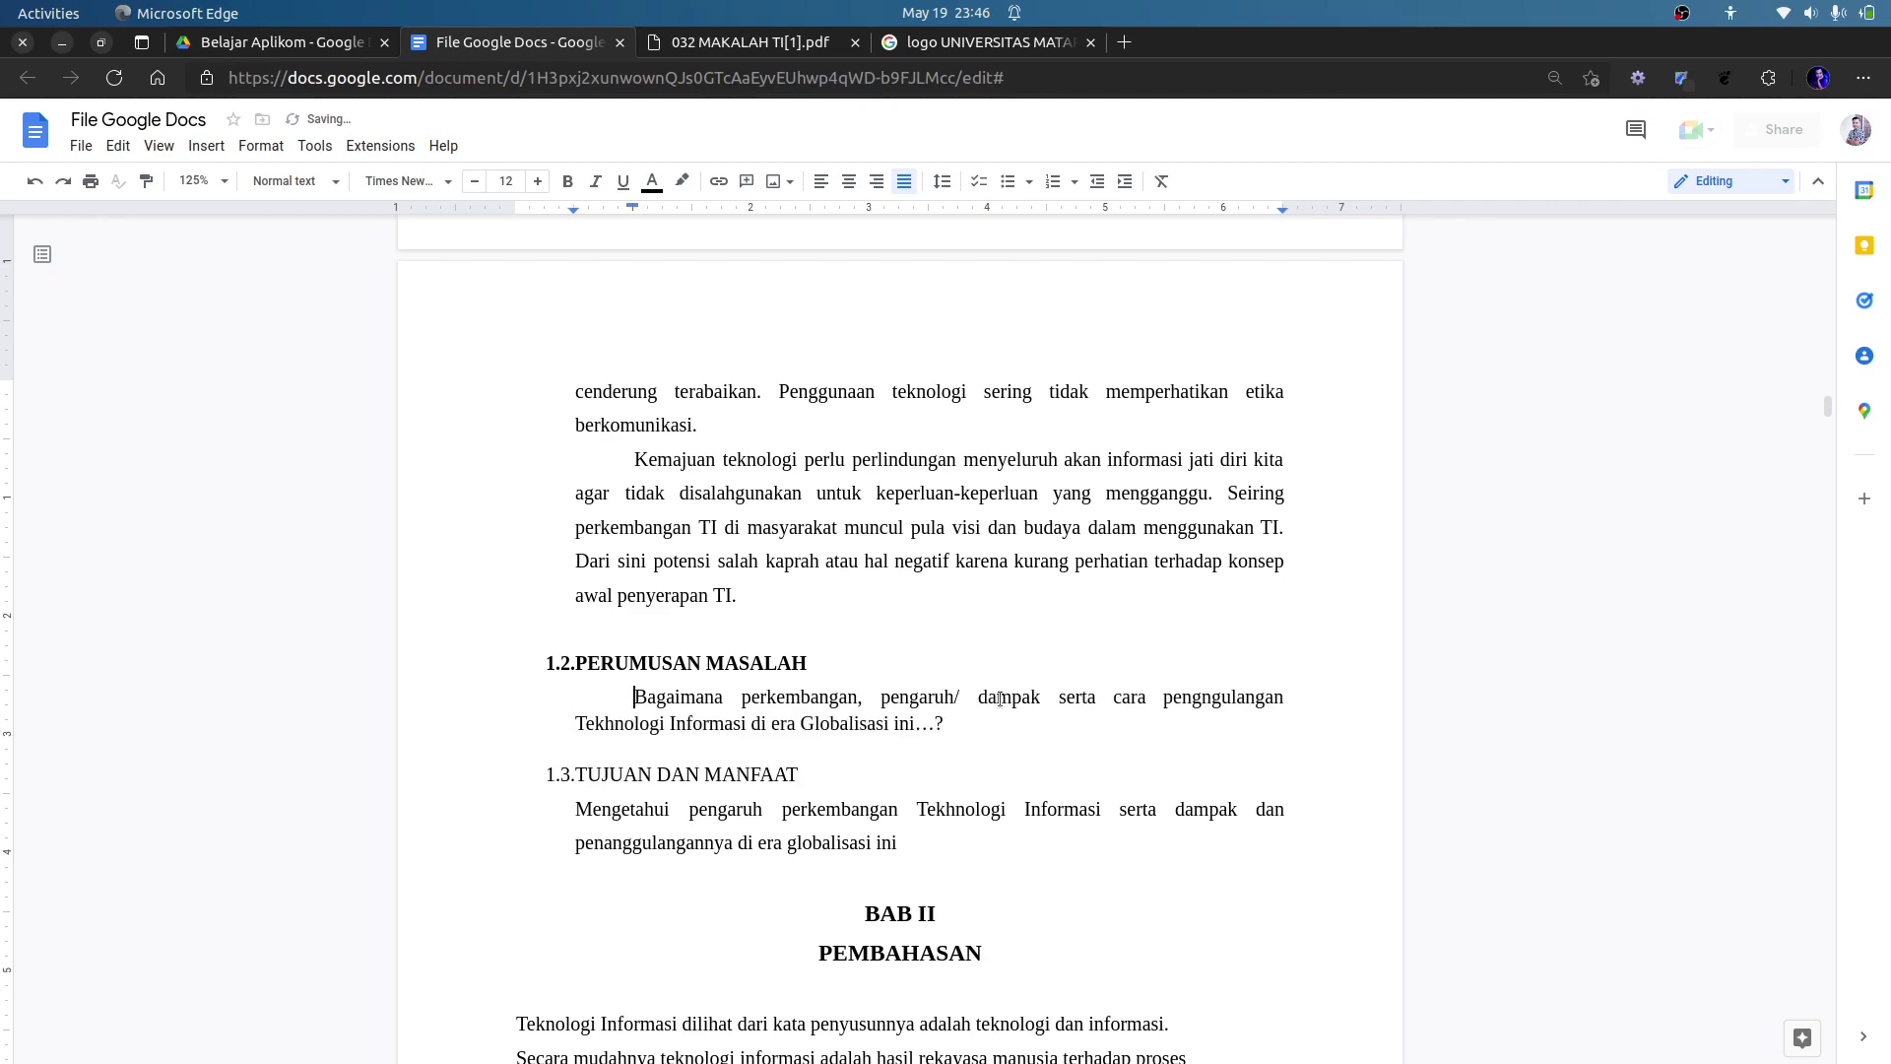
Split the body text under TUJUAN DAN MANFAAT into its own unnumbered paragraph, separate from the subheading.
left_click(785, 775)
key("Delete")
key("Return")
key("BackSpace")
key("shift+Down")
key("shift+Down")
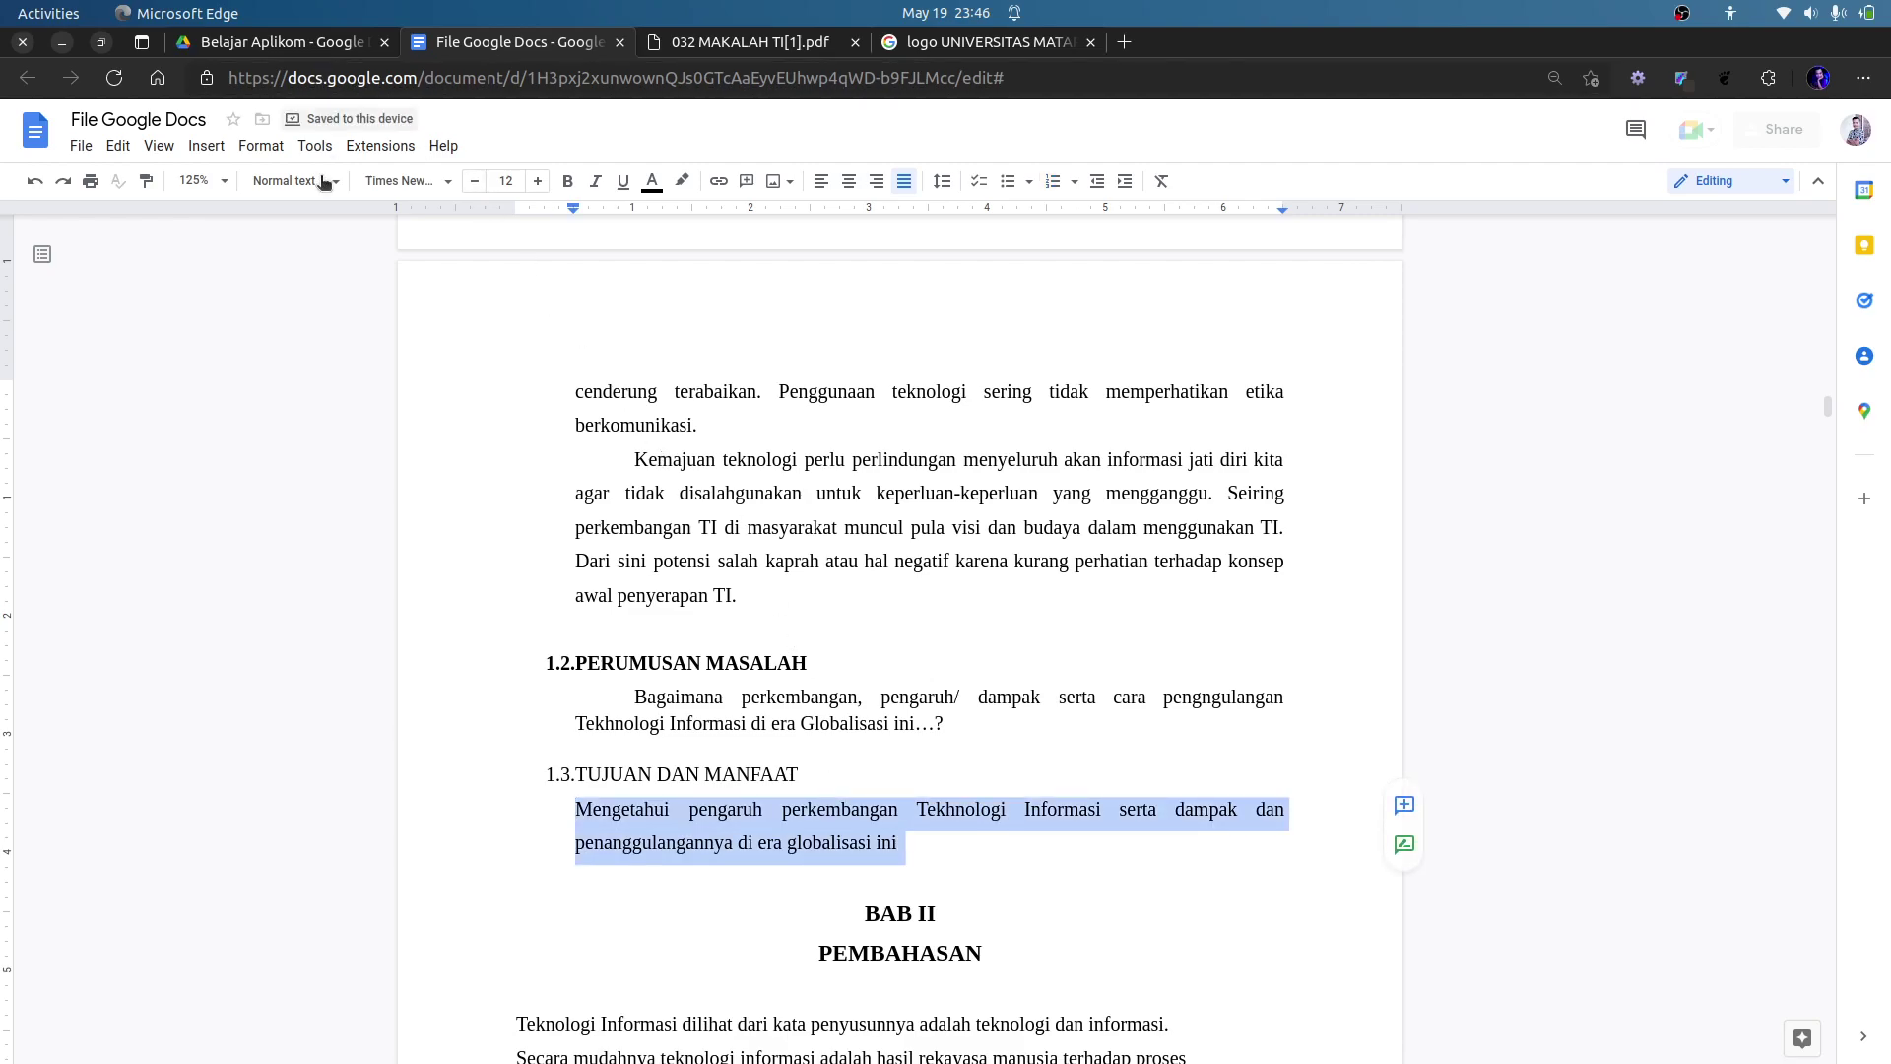
Apply the Heading 2 style to the 1.3 TUJUAN DAN MANFAAT subheading.
left_click(806, 785)
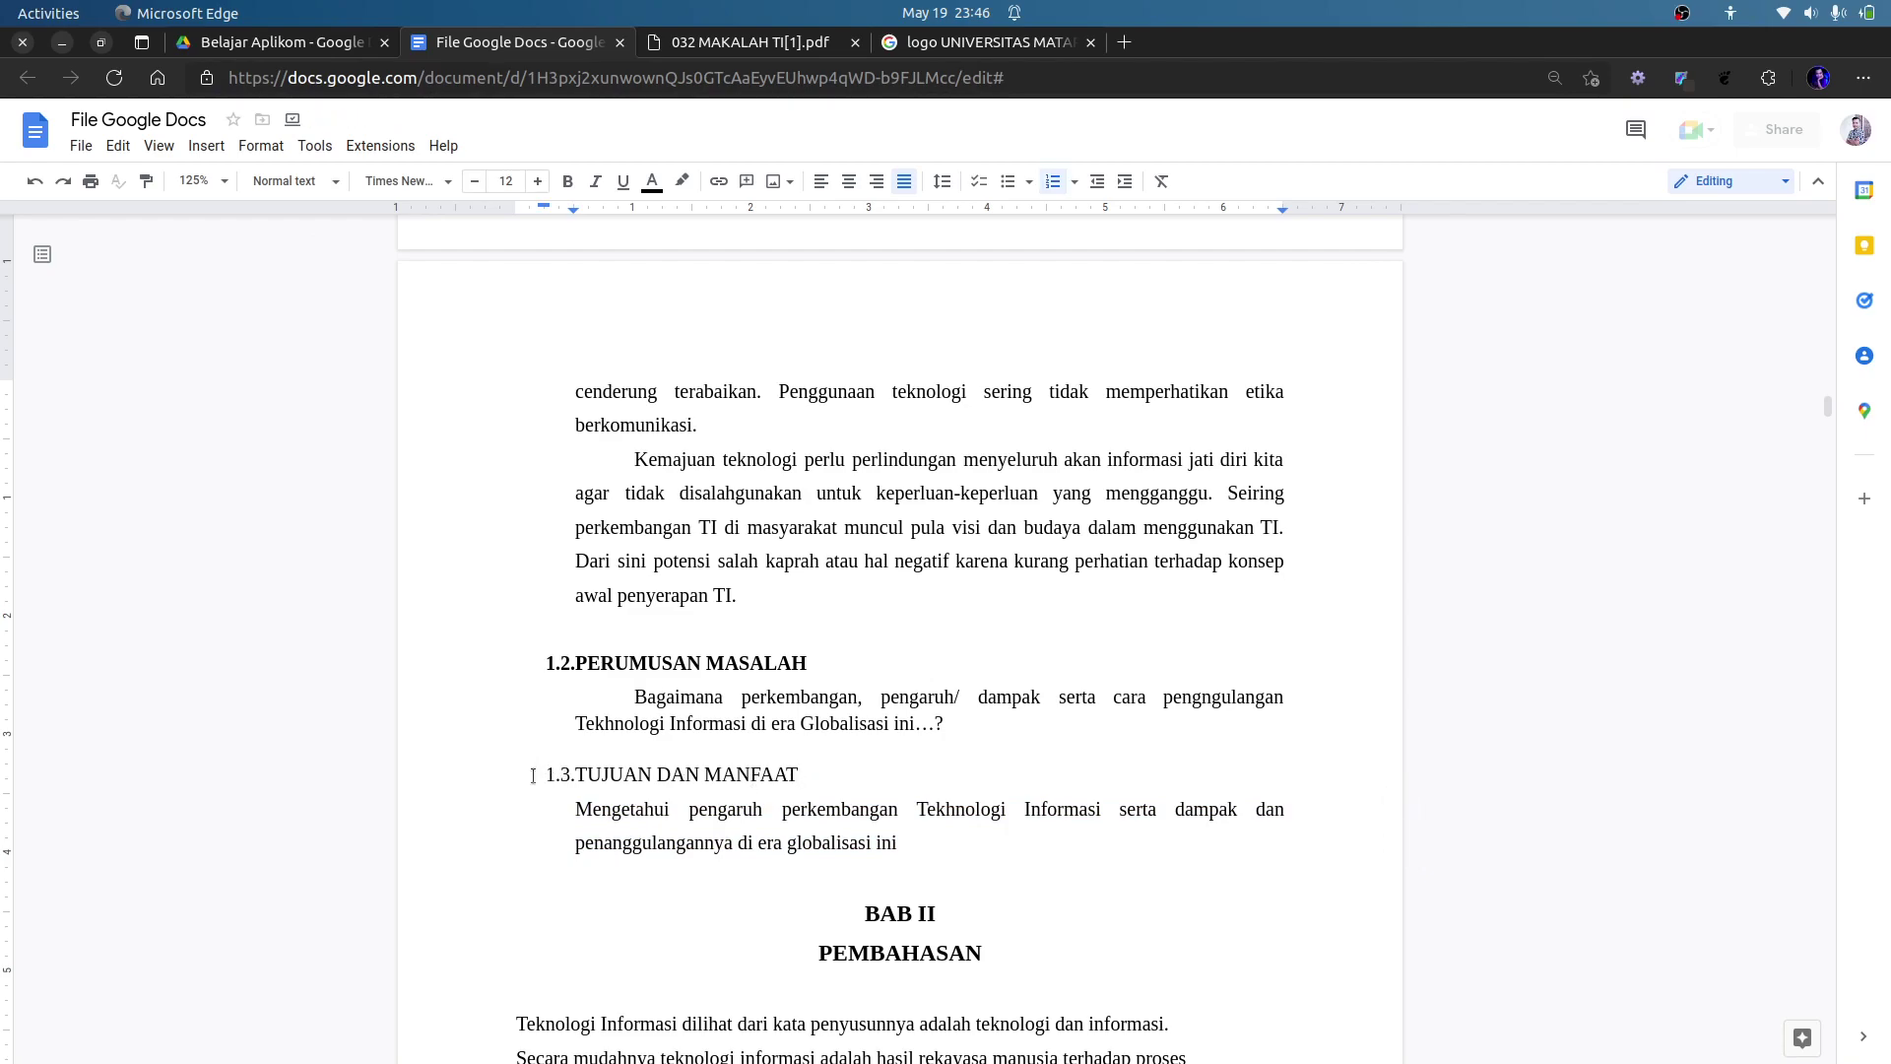
triple_click(533, 775)
left_click(295, 181)
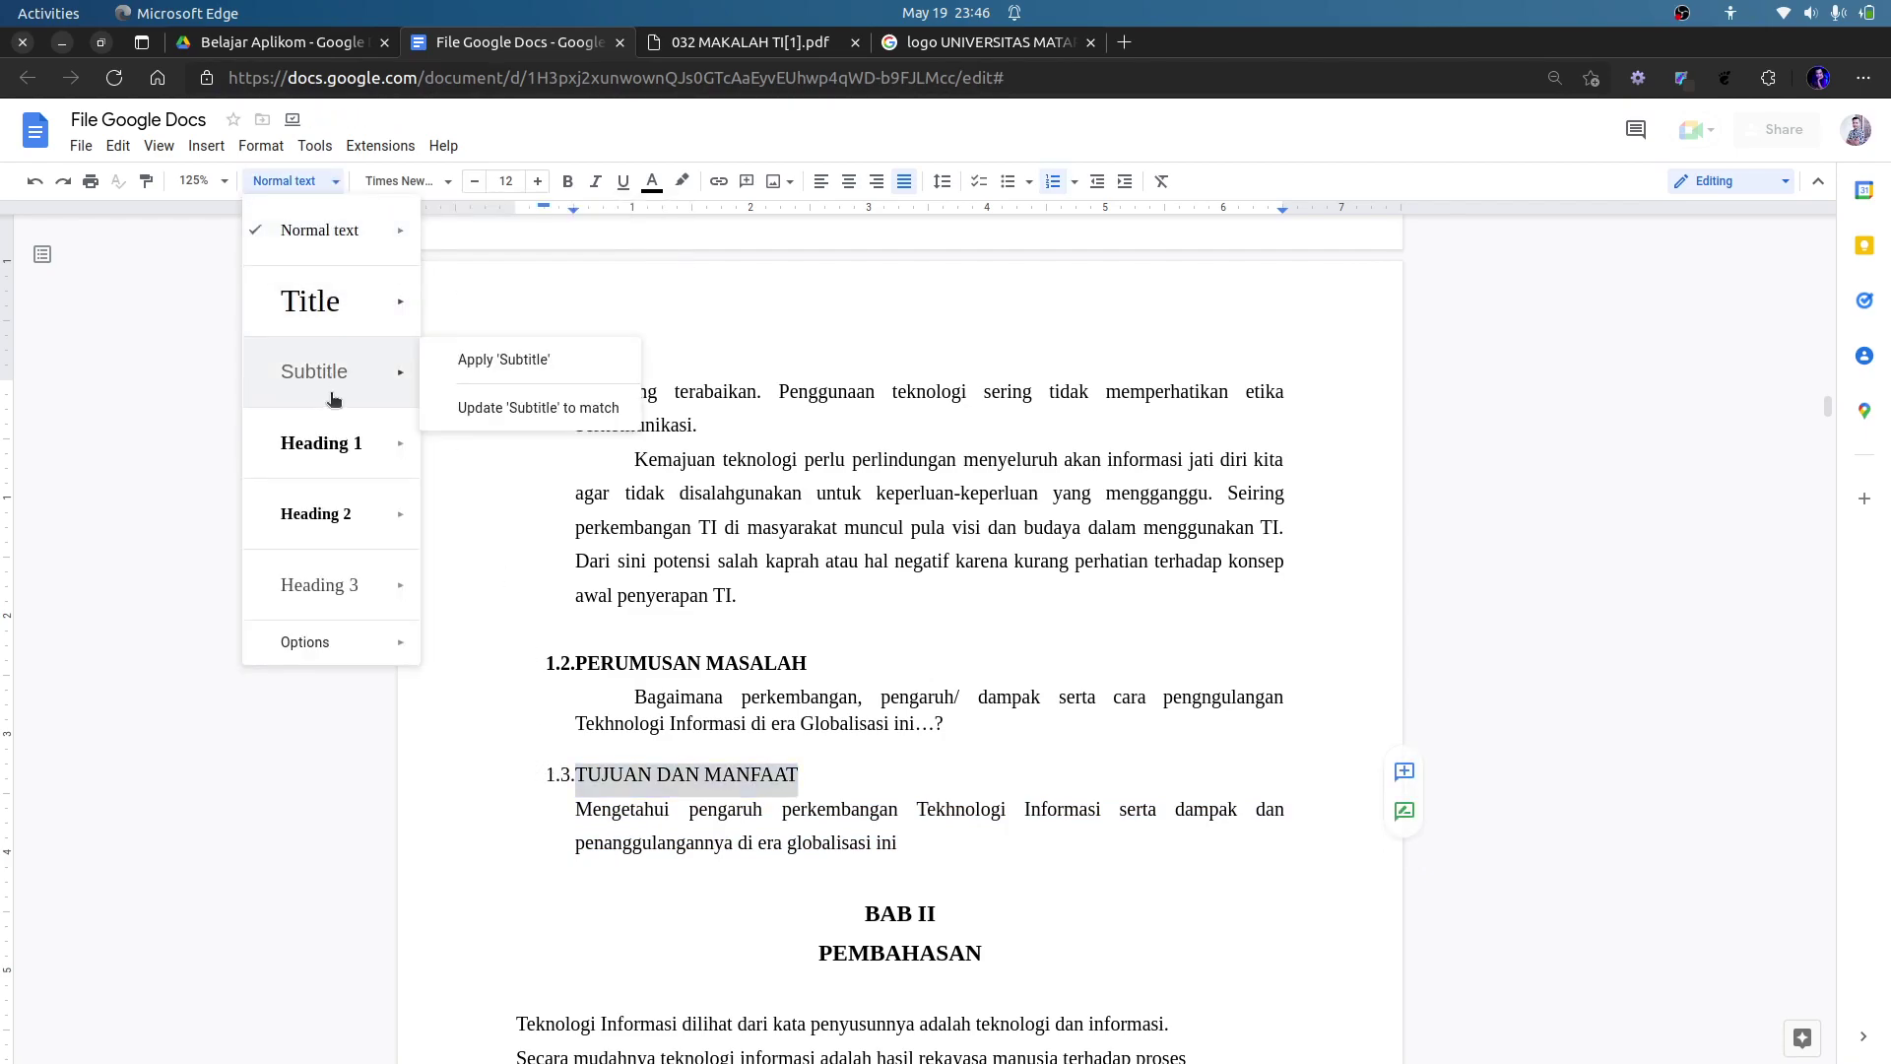
left_click(325, 514)
left_click(860, 759)
Insert blank lines above BAB II PEMBAHASAN to move the chapter heading to the start of a new page.
scroll(864, 758, "down", 2)
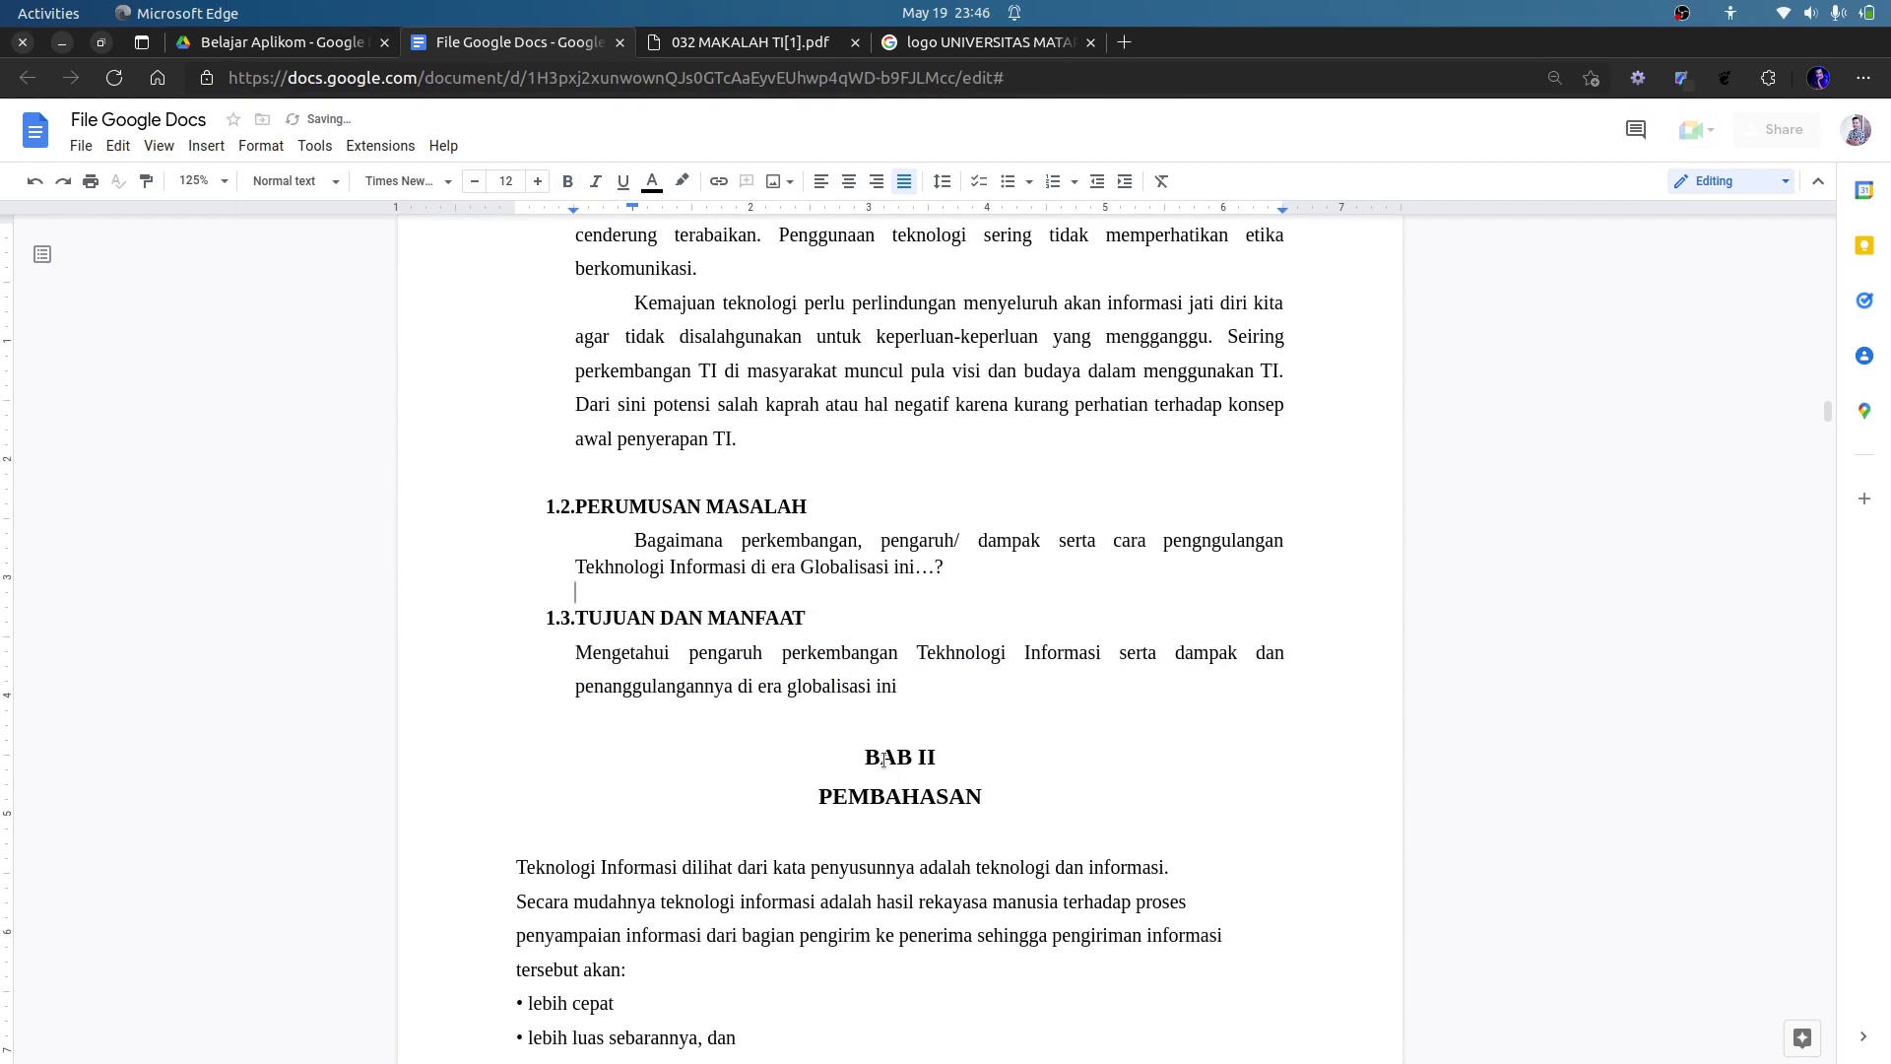
left_click(869, 756)
left_click(917, 730)
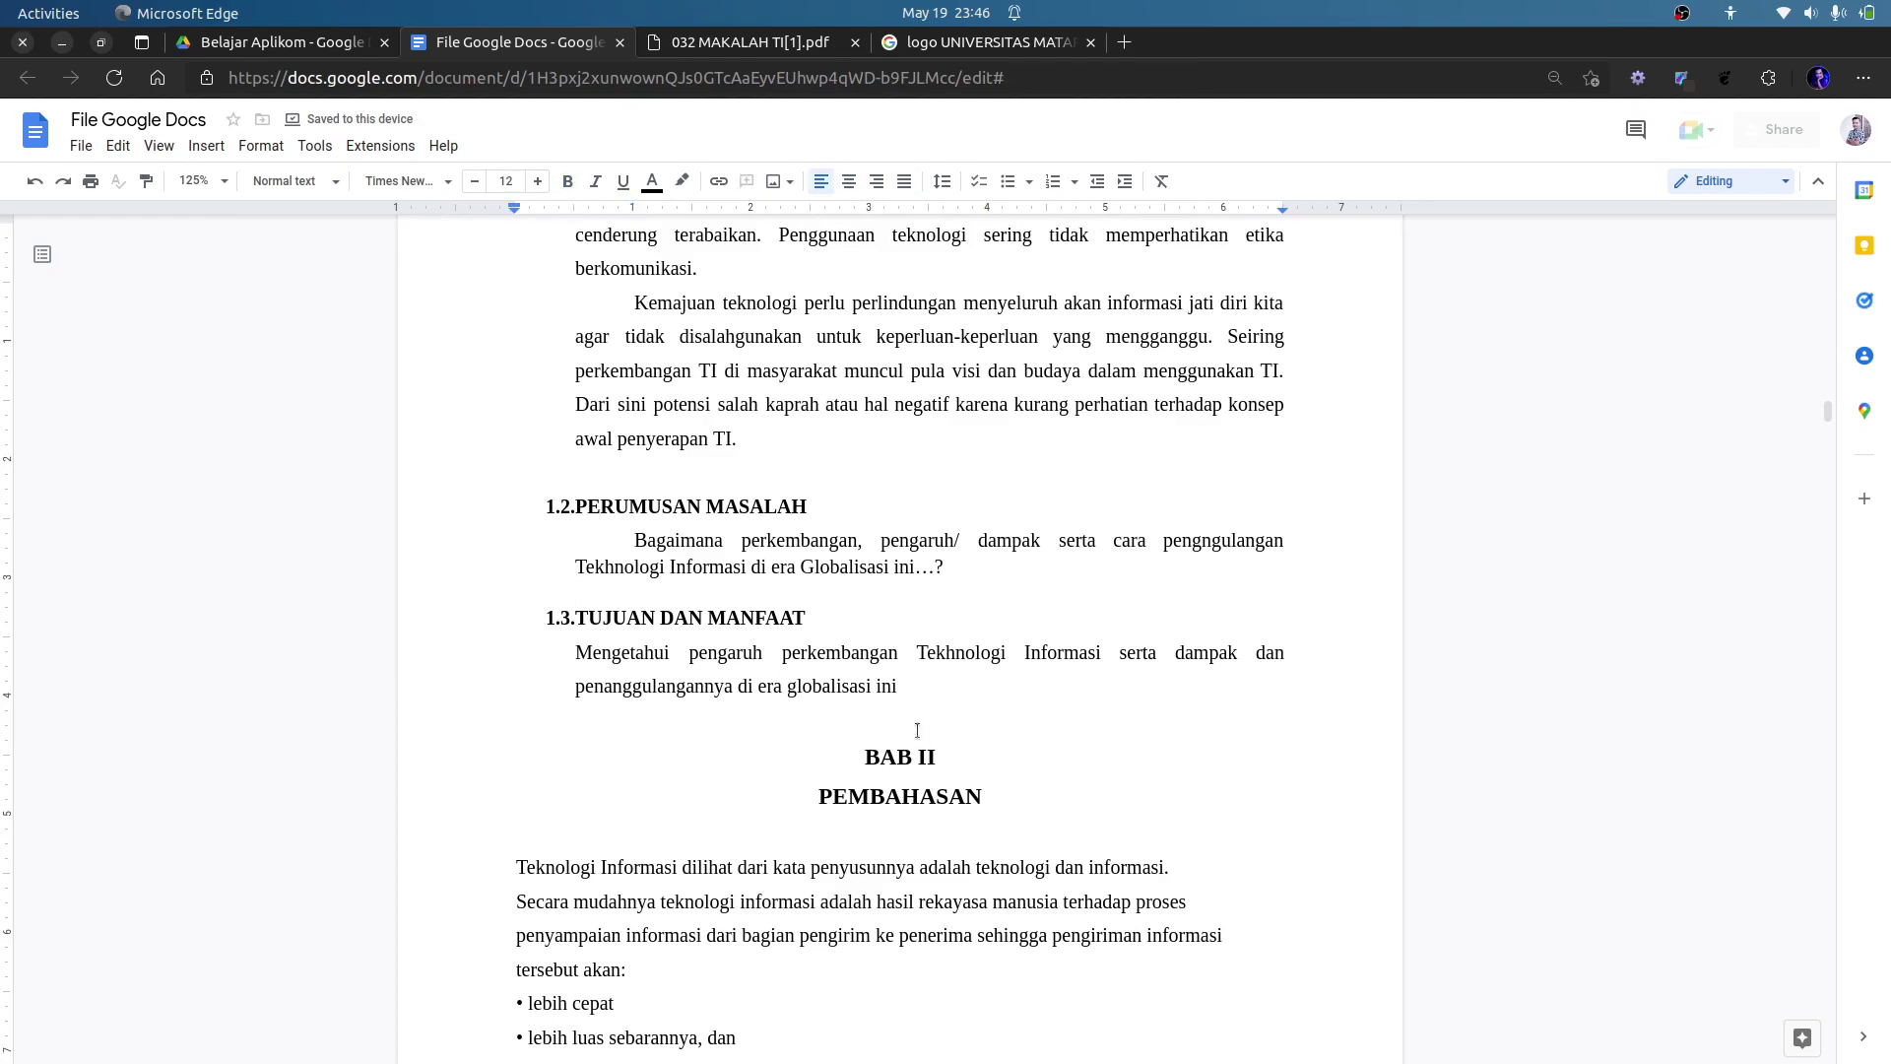
key("Return")
key("Return")
key("Return")
key("Return")
key("Return")
key("Return")
key("Return")
key("Return")
key("Return")
key("Return")
key("Return")
key("Return")
key("Return")
key("Return")
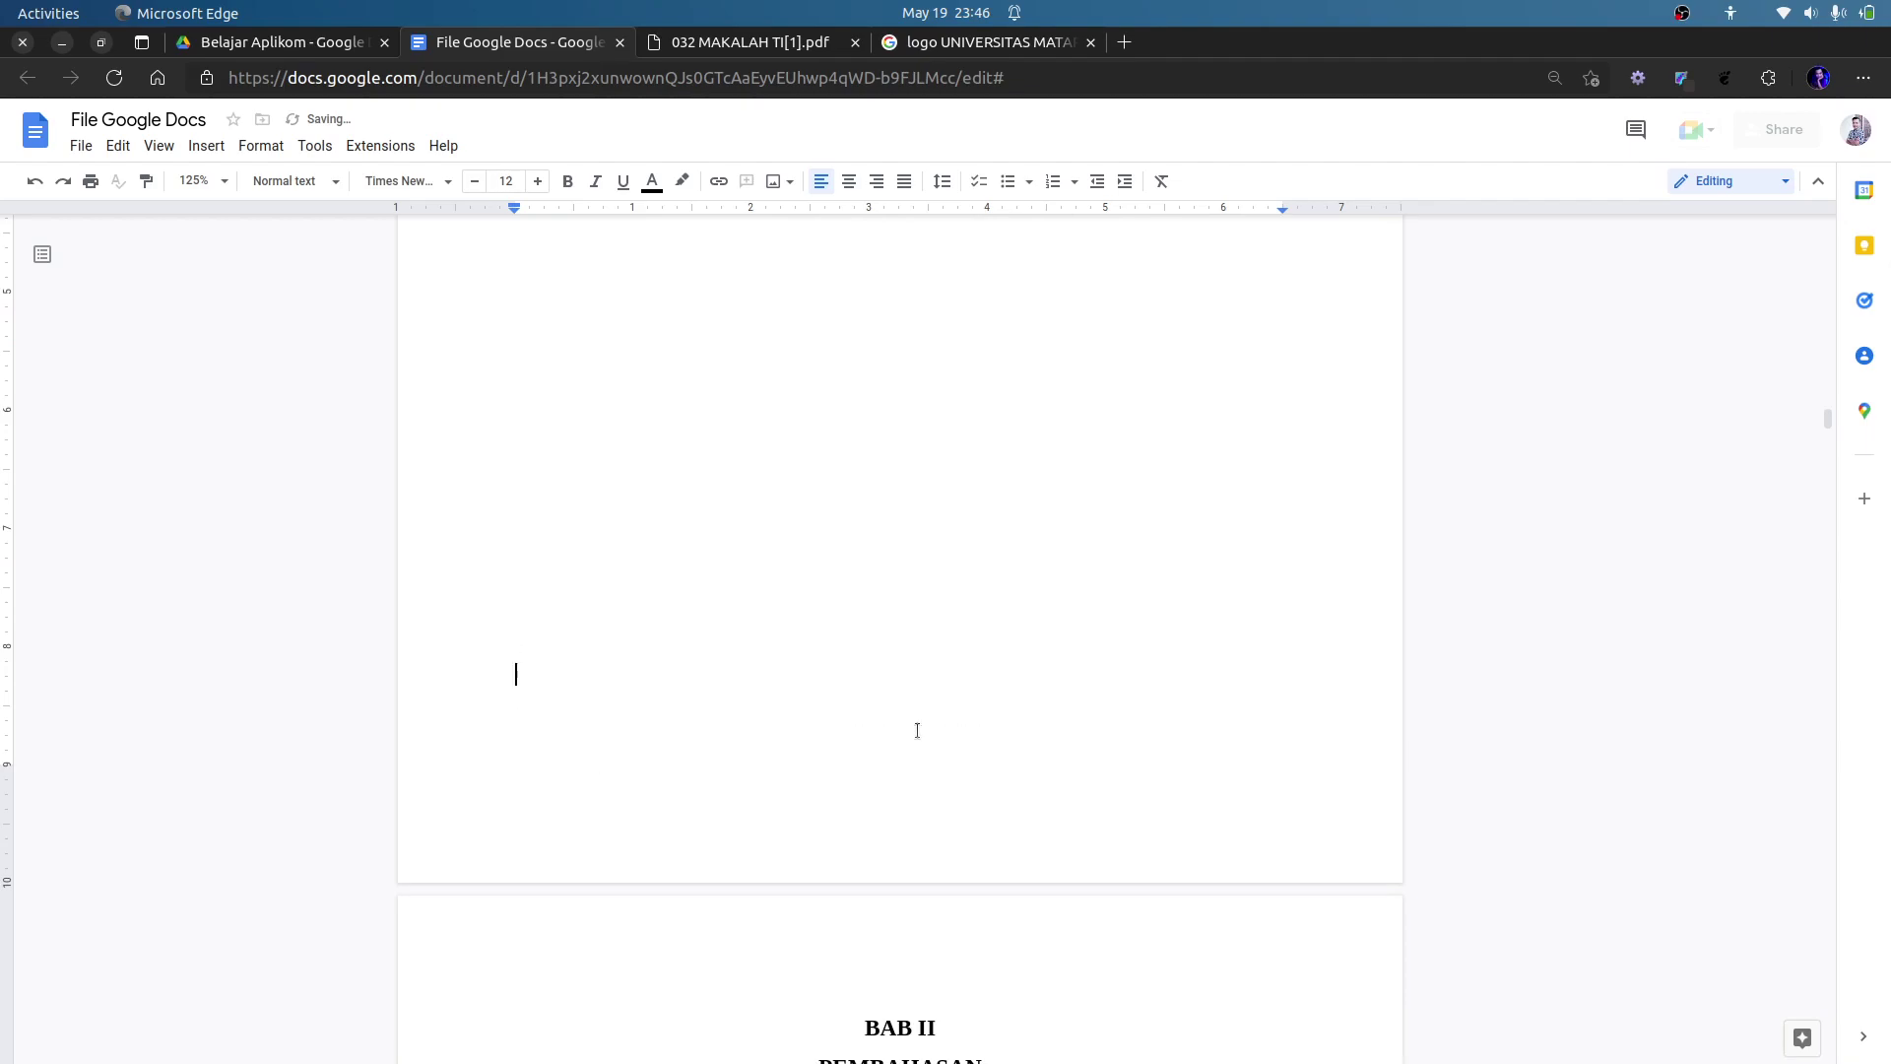
Review the formatted pages from the BAB I subheadings back through DAFTAR ISI to the cover page.
scroll(917, 730, "up", 15)
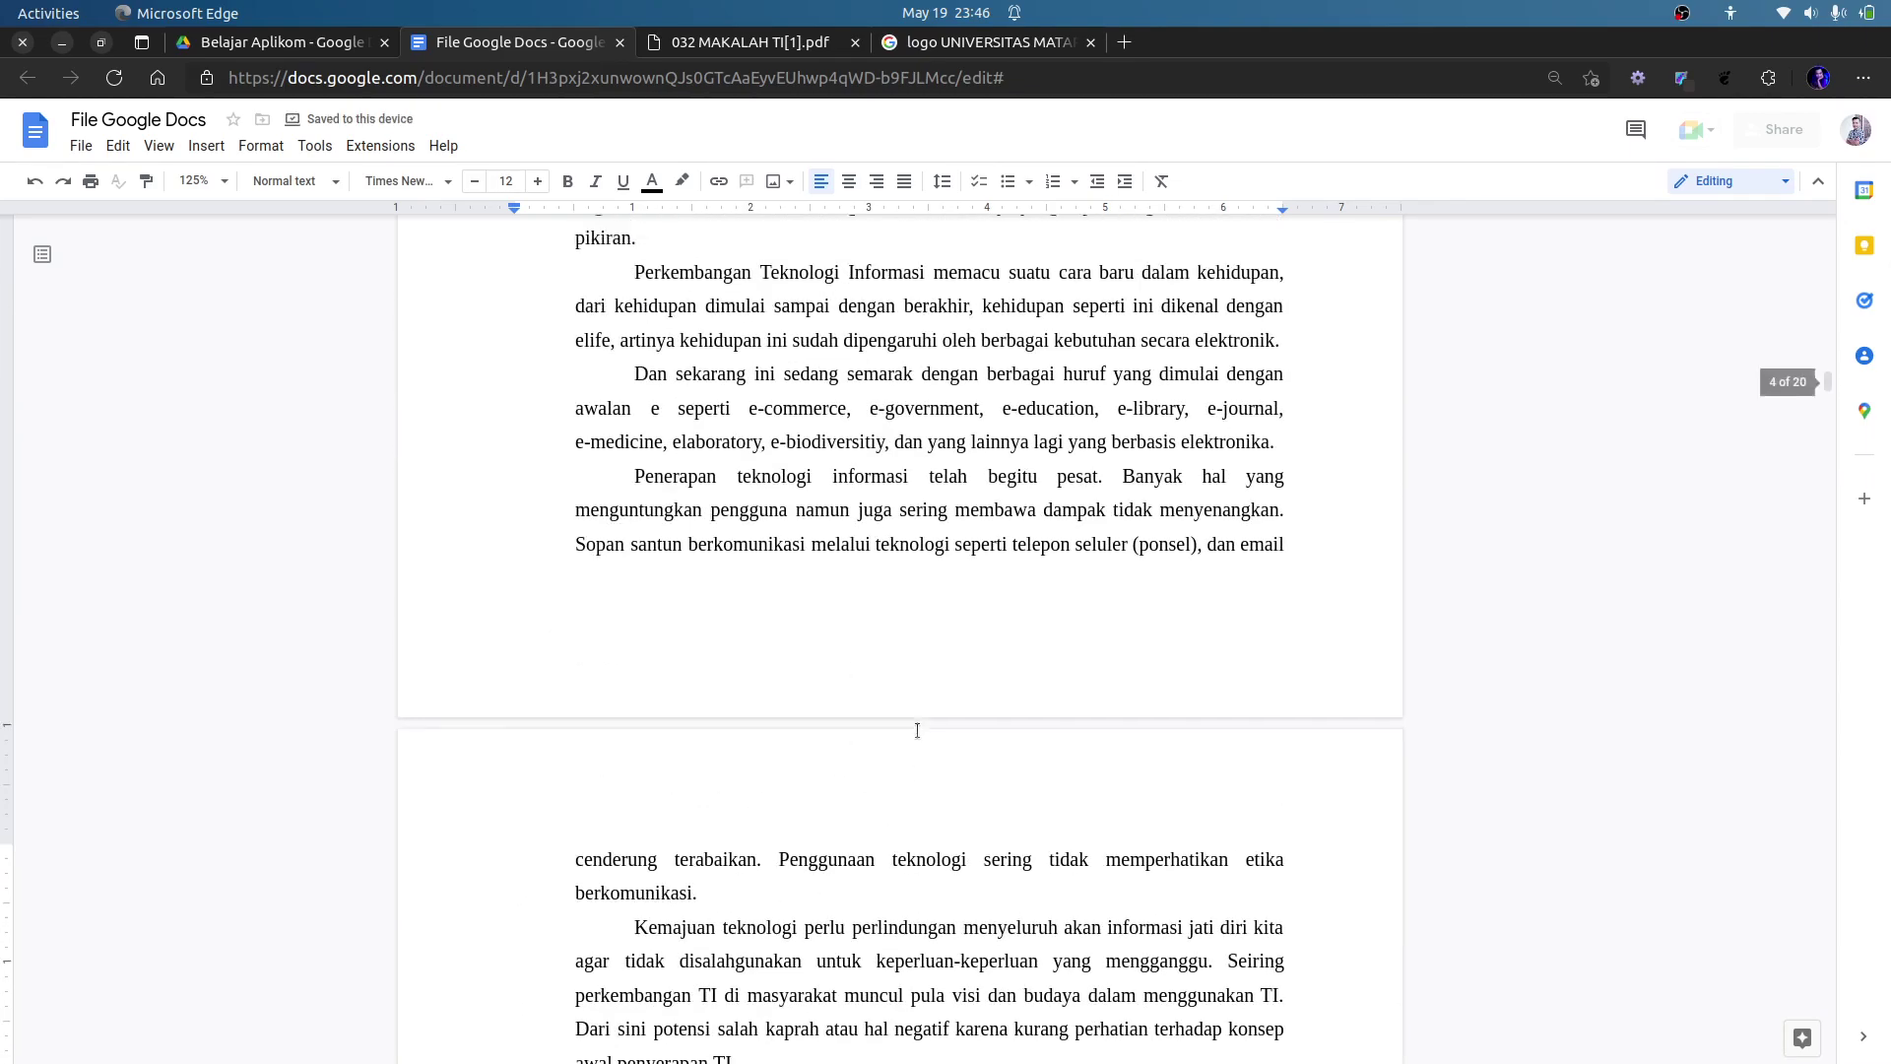
scroll(917, 729, "down", 6)
left_click(946, 791)
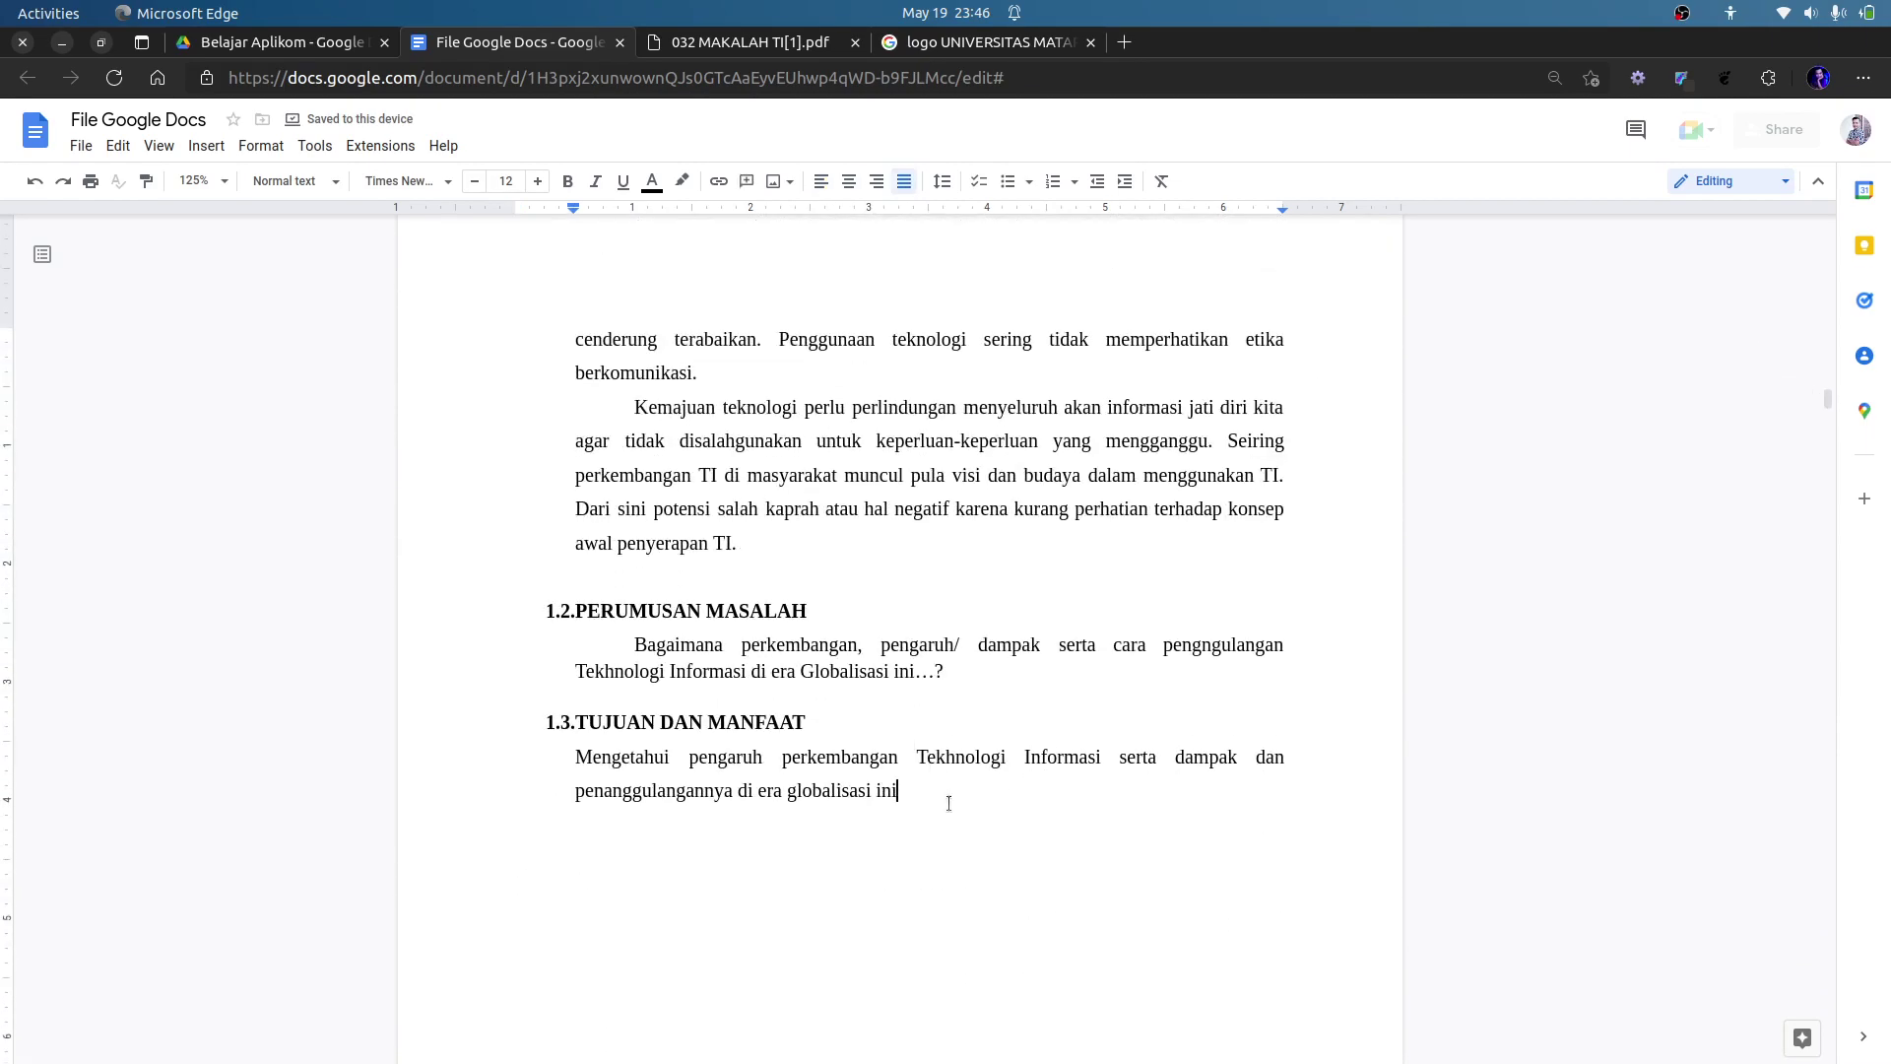
scroll(945, 793, "up", 2)
scroll(944, 798, "up", 10)
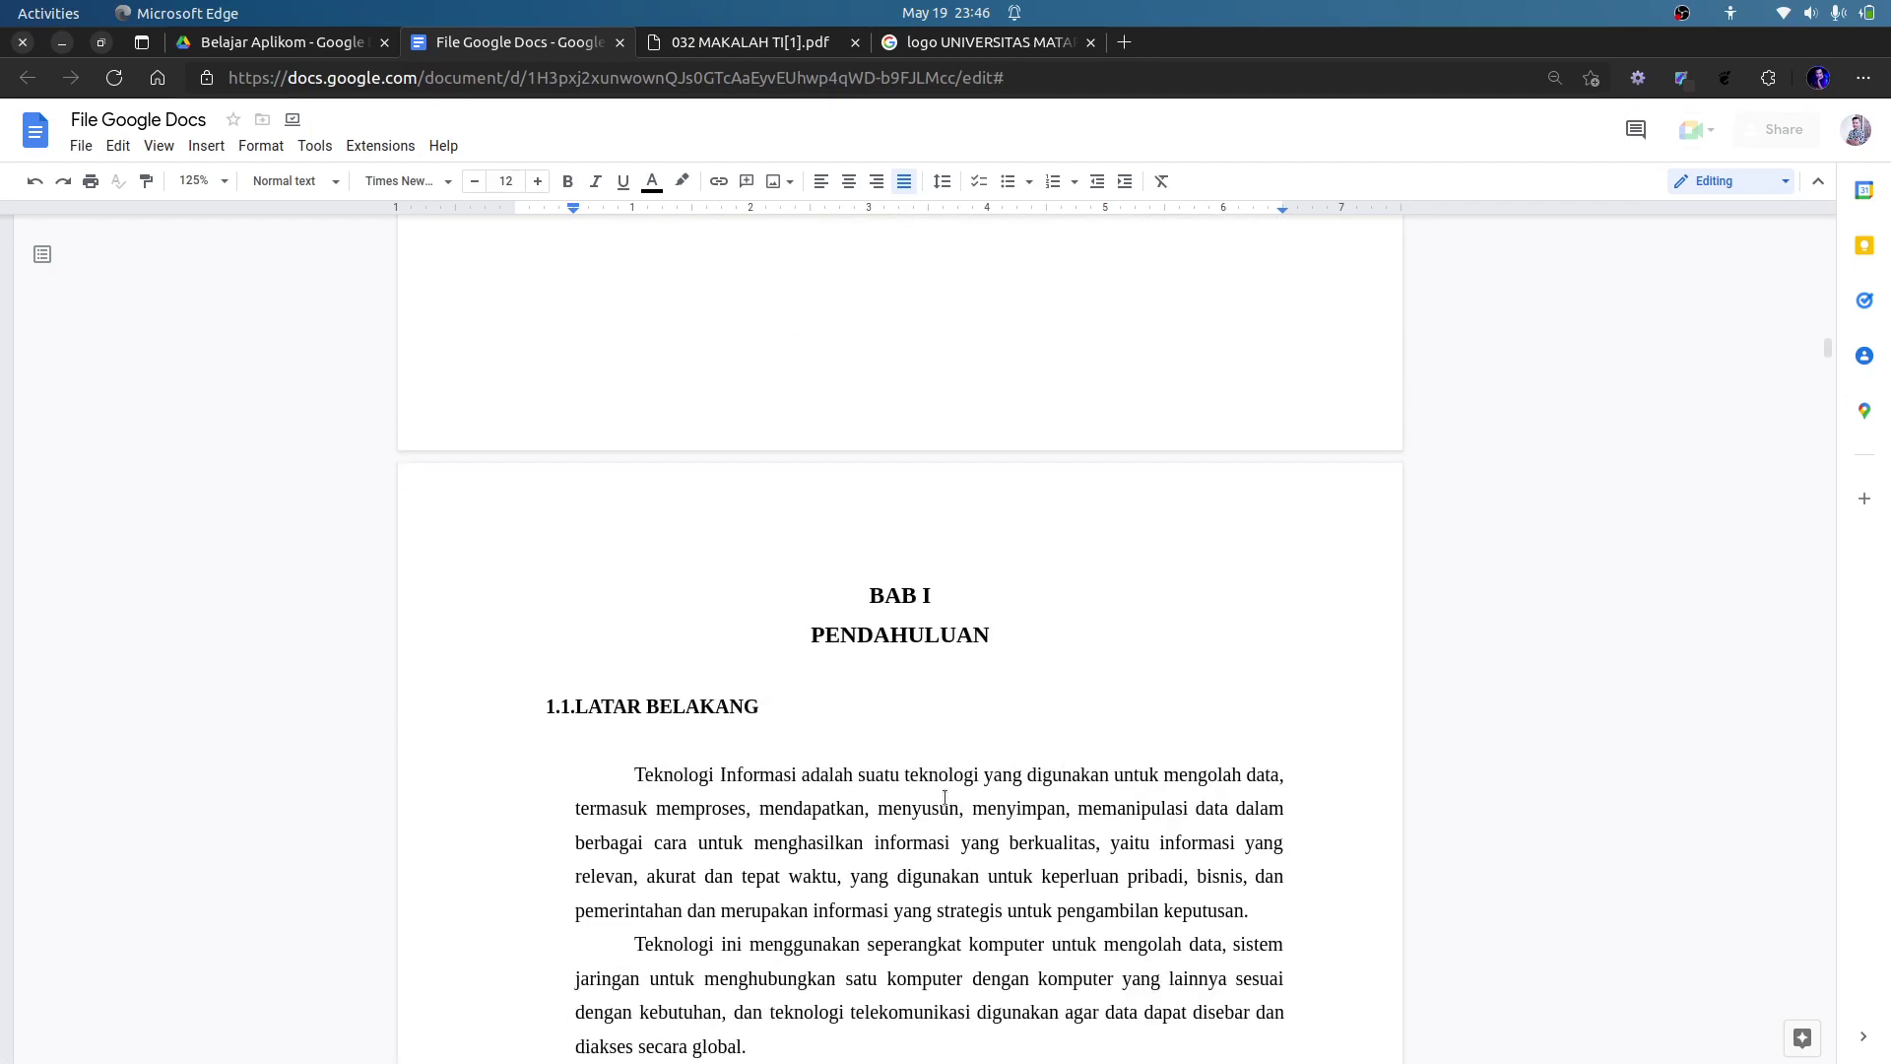
scroll(789, 681, "up", 15)
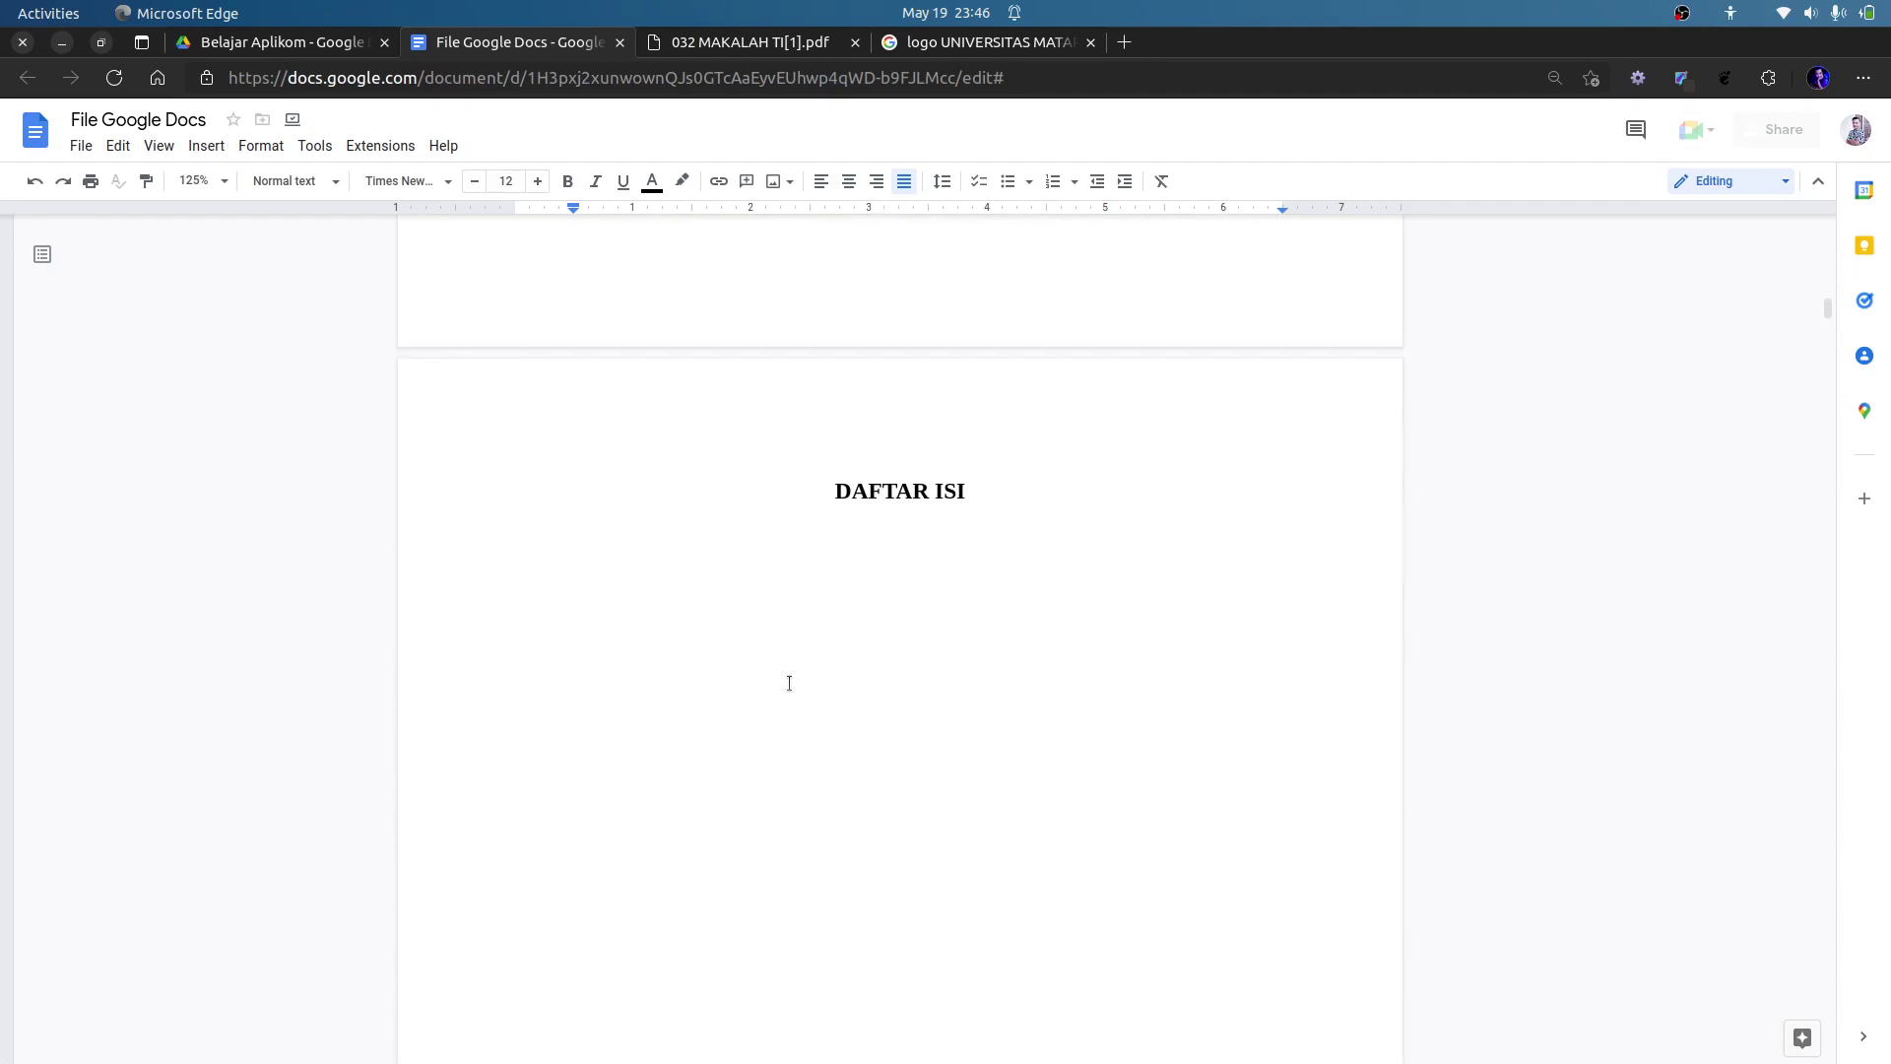
scroll(831, 654, "up", 12)
left_click(819, 773)
scroll(857, 745, "up", 6)
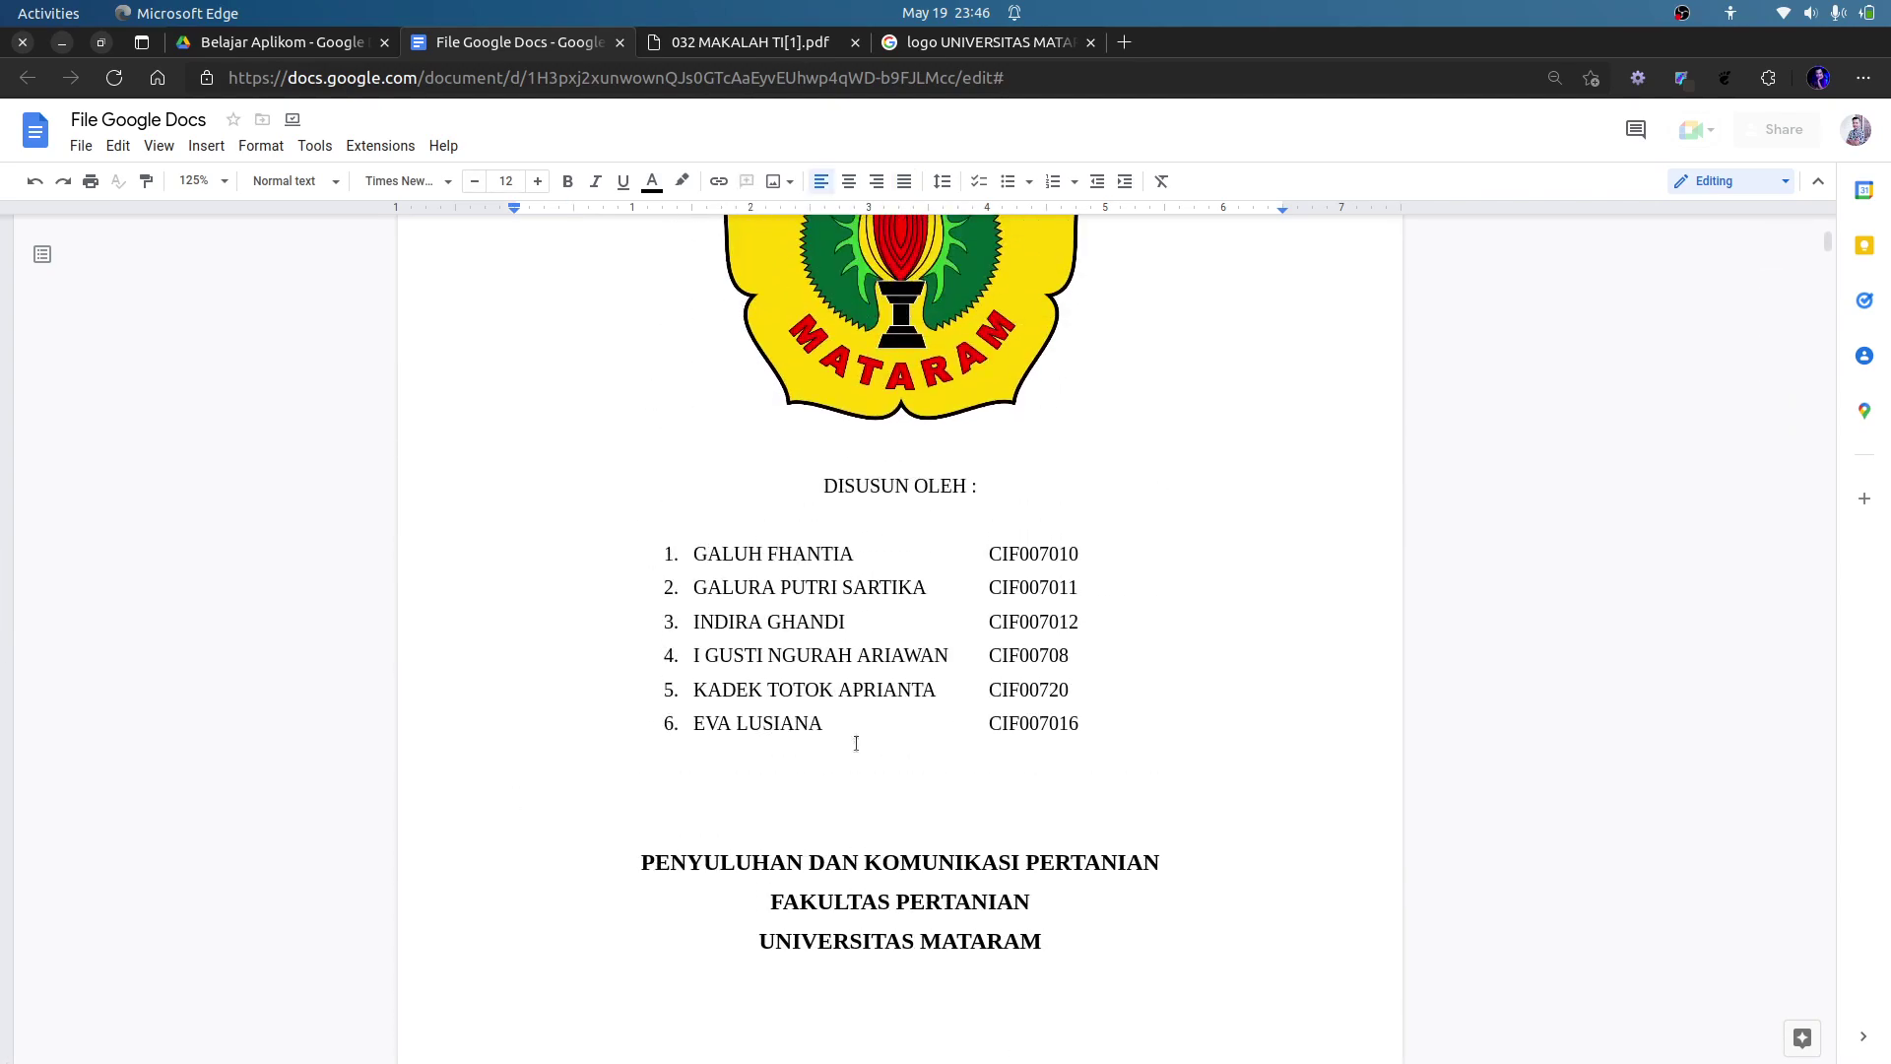
scroll(856, 743, "up", 5)
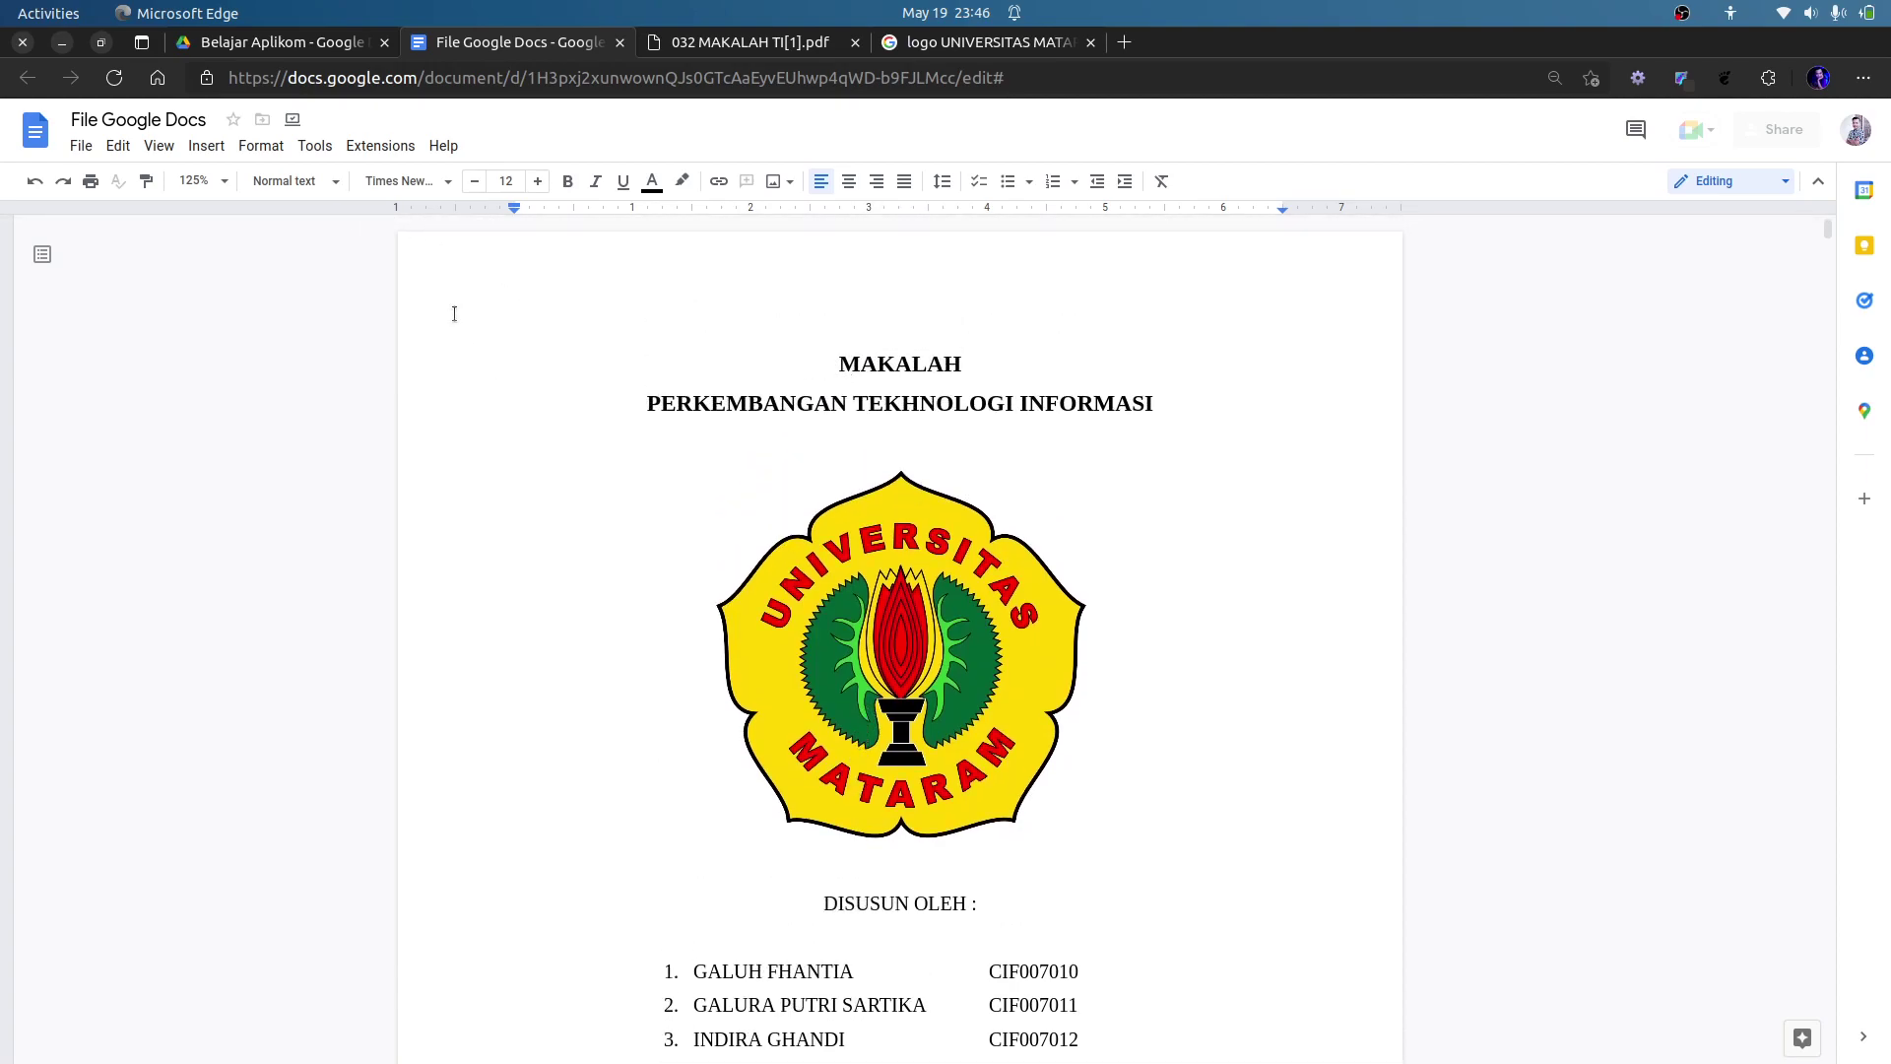
left_click(421, 185)
left_click(447, 185)
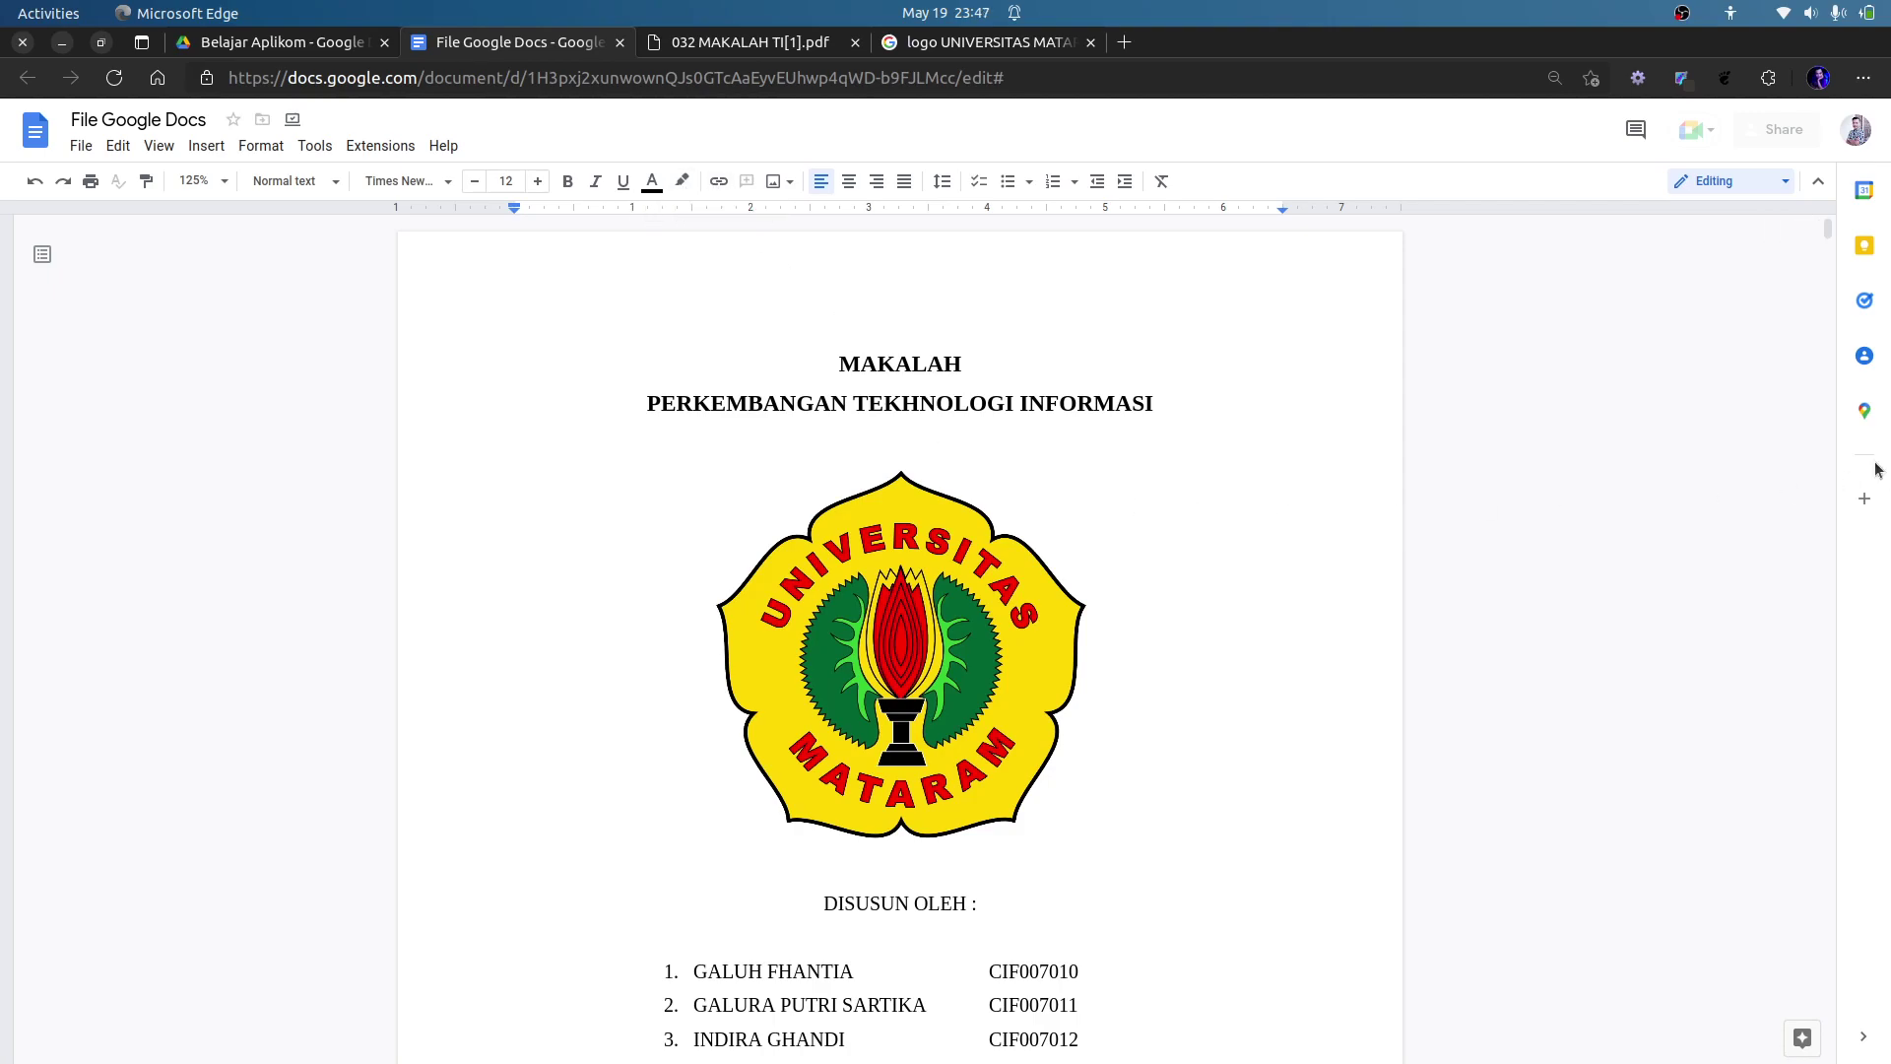
Add the line DAFTAR PUSTAKA below the last paragraph of the document, with an empty line after it.
left_click_drag(1828, 236, 1798, 1031)
scroll(1060, 773, "down", 8)
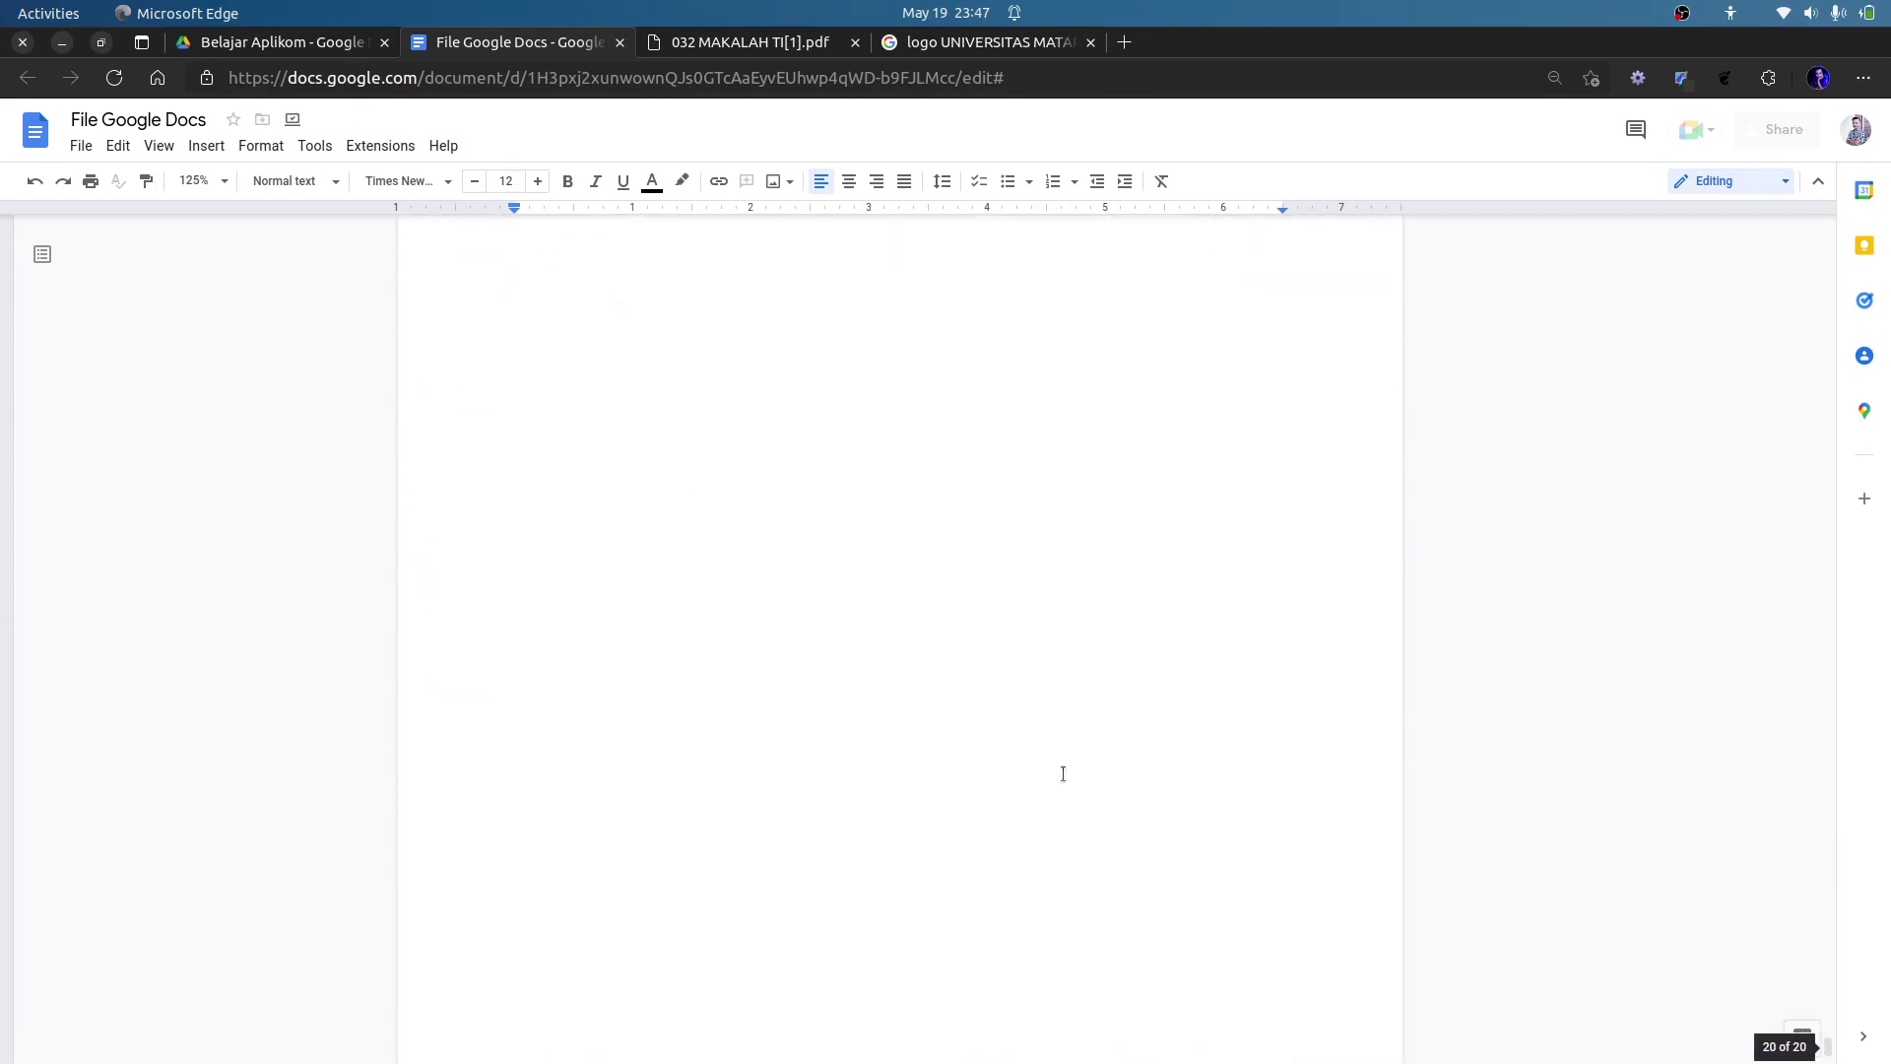
scroll(867, 734, "up", 3)
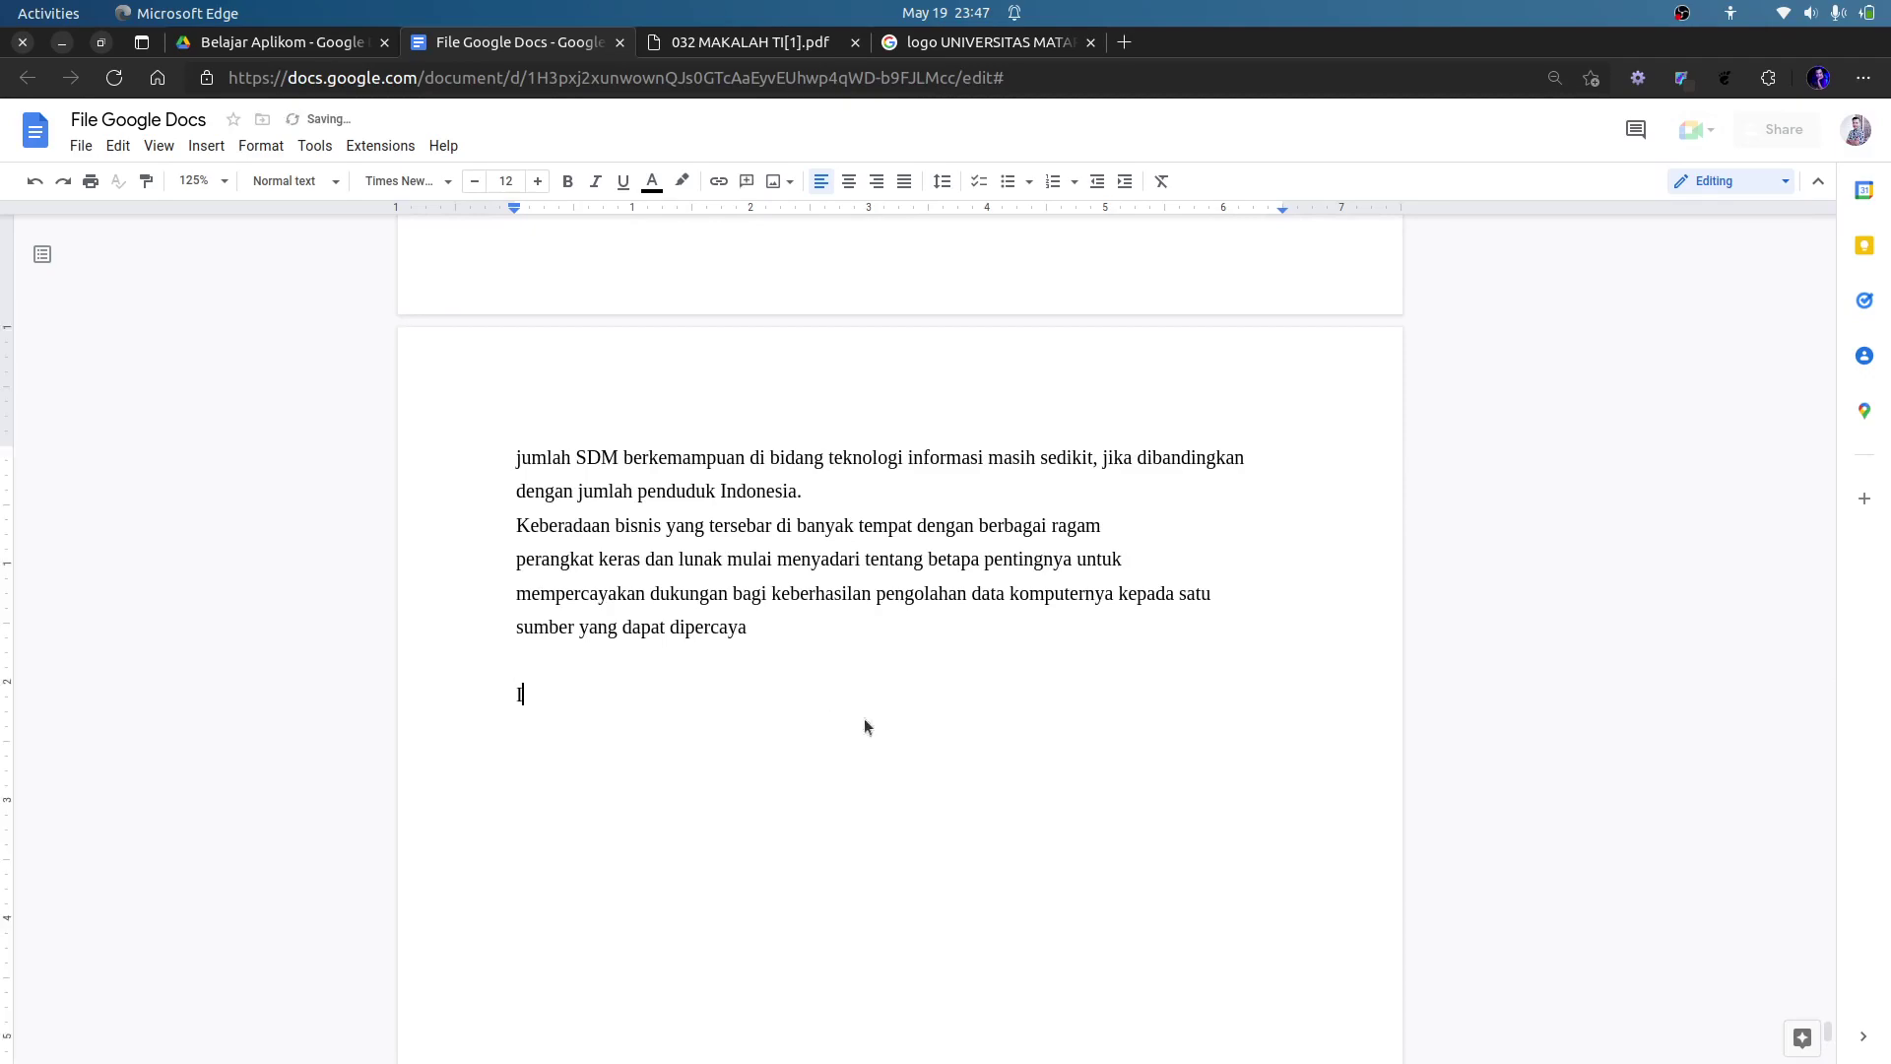
type("DAFTAR PUSTAKA")
key("shift+Home")
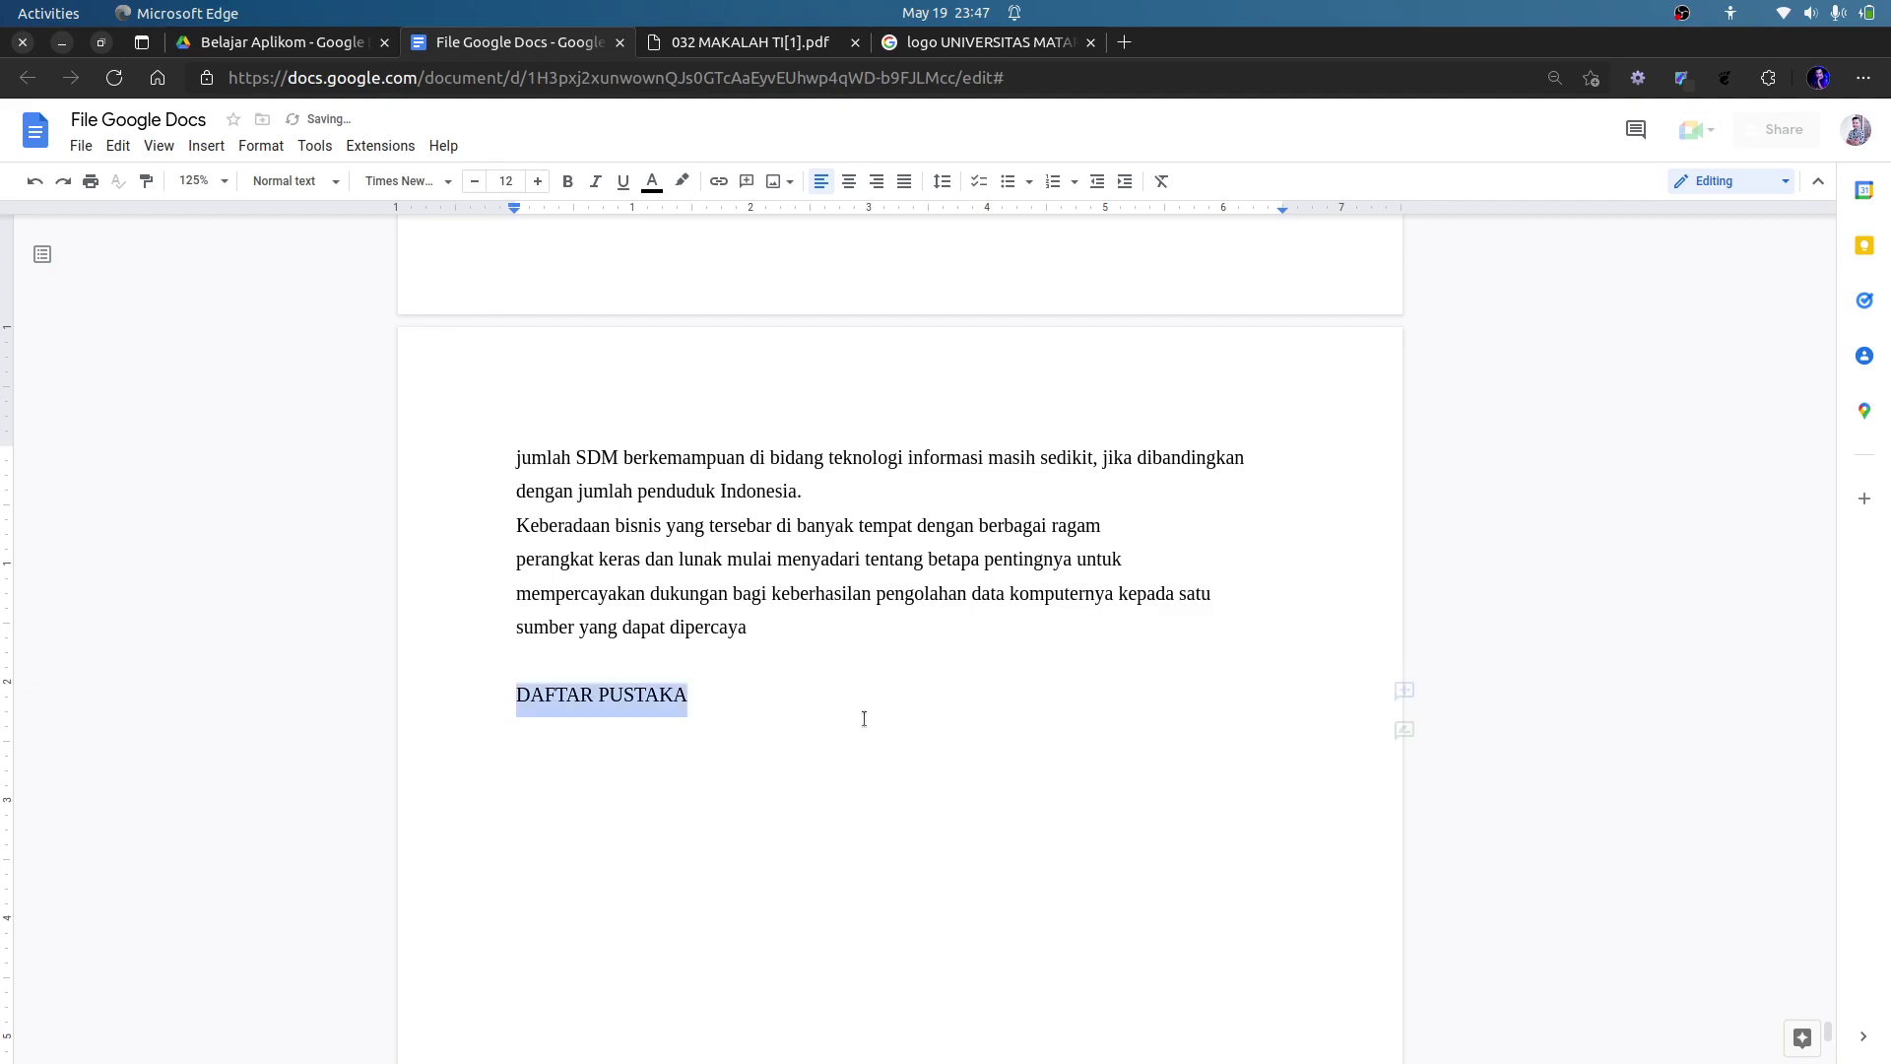
key("End")
key("Return")
Apply the Heading 1 style to the DAFTAR PUSTAKA line and place the cursor below it.
key("shift+Up")
left_click(286, 180)
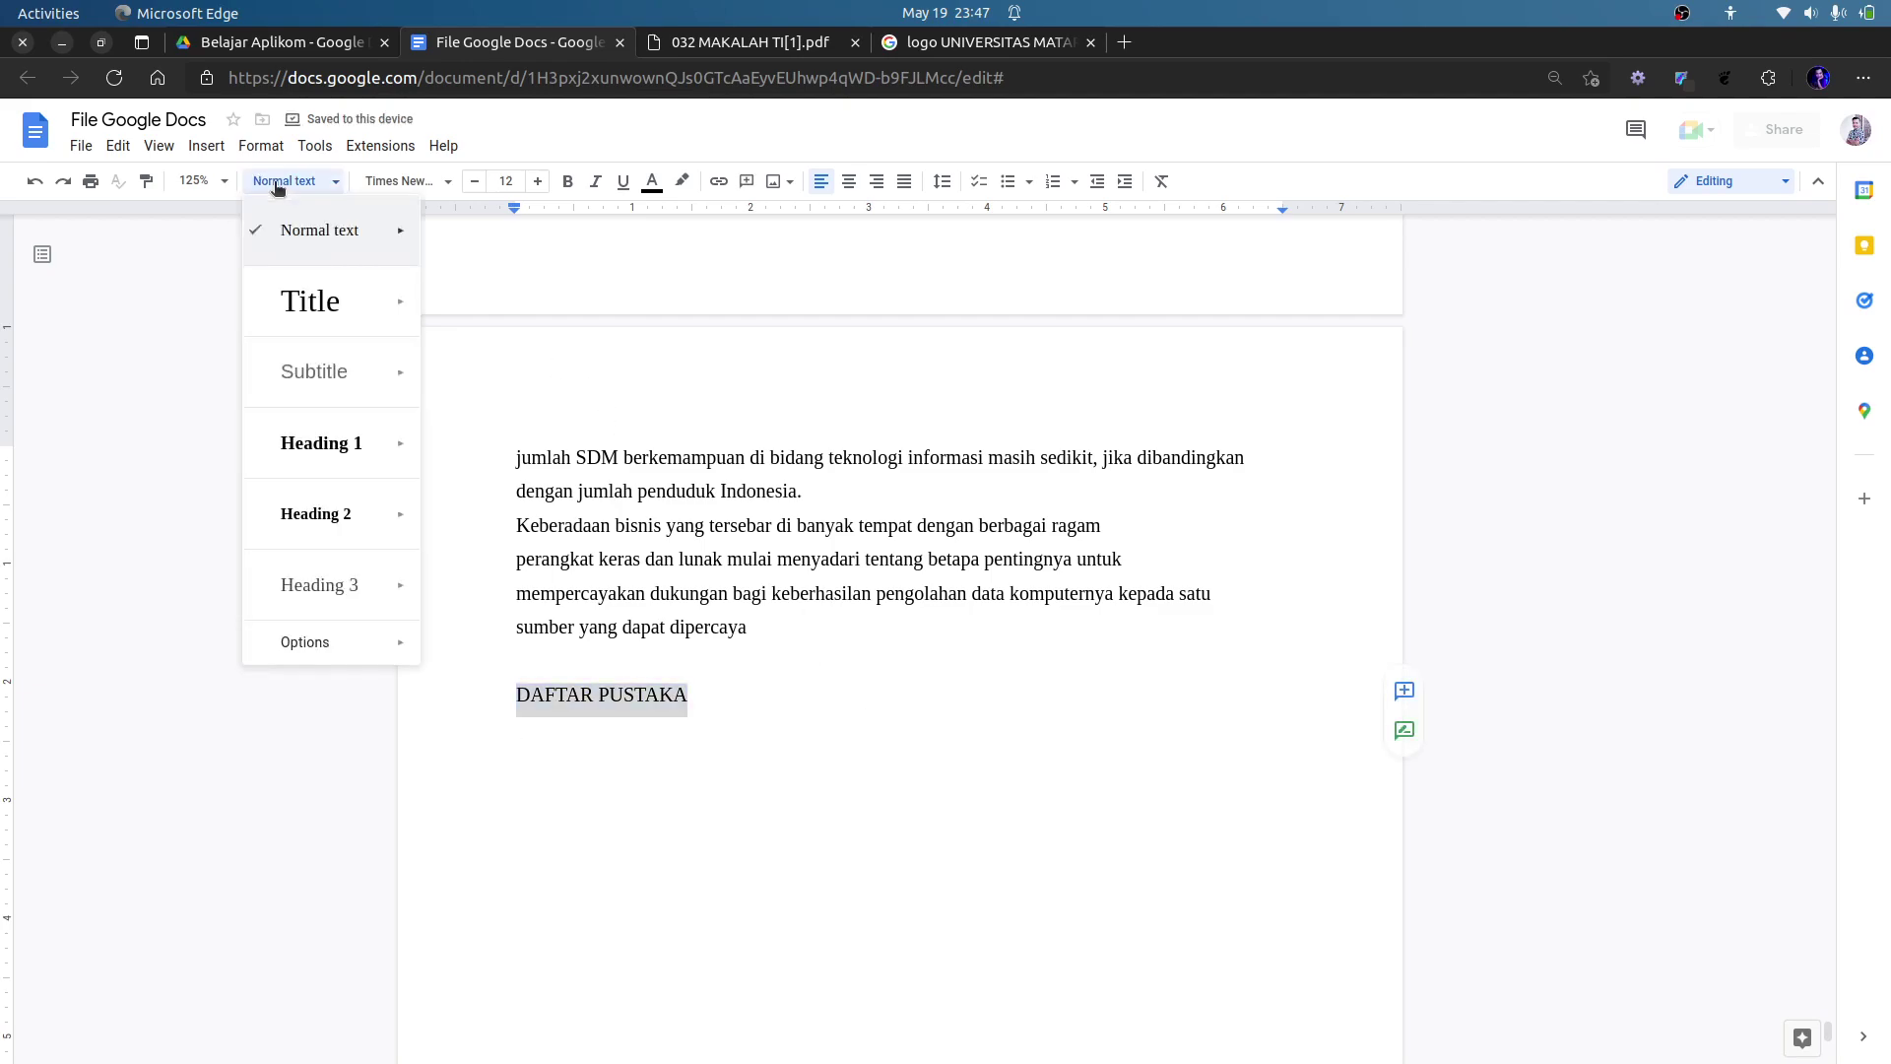
left_click(318, 438)
left_click(702, 794)
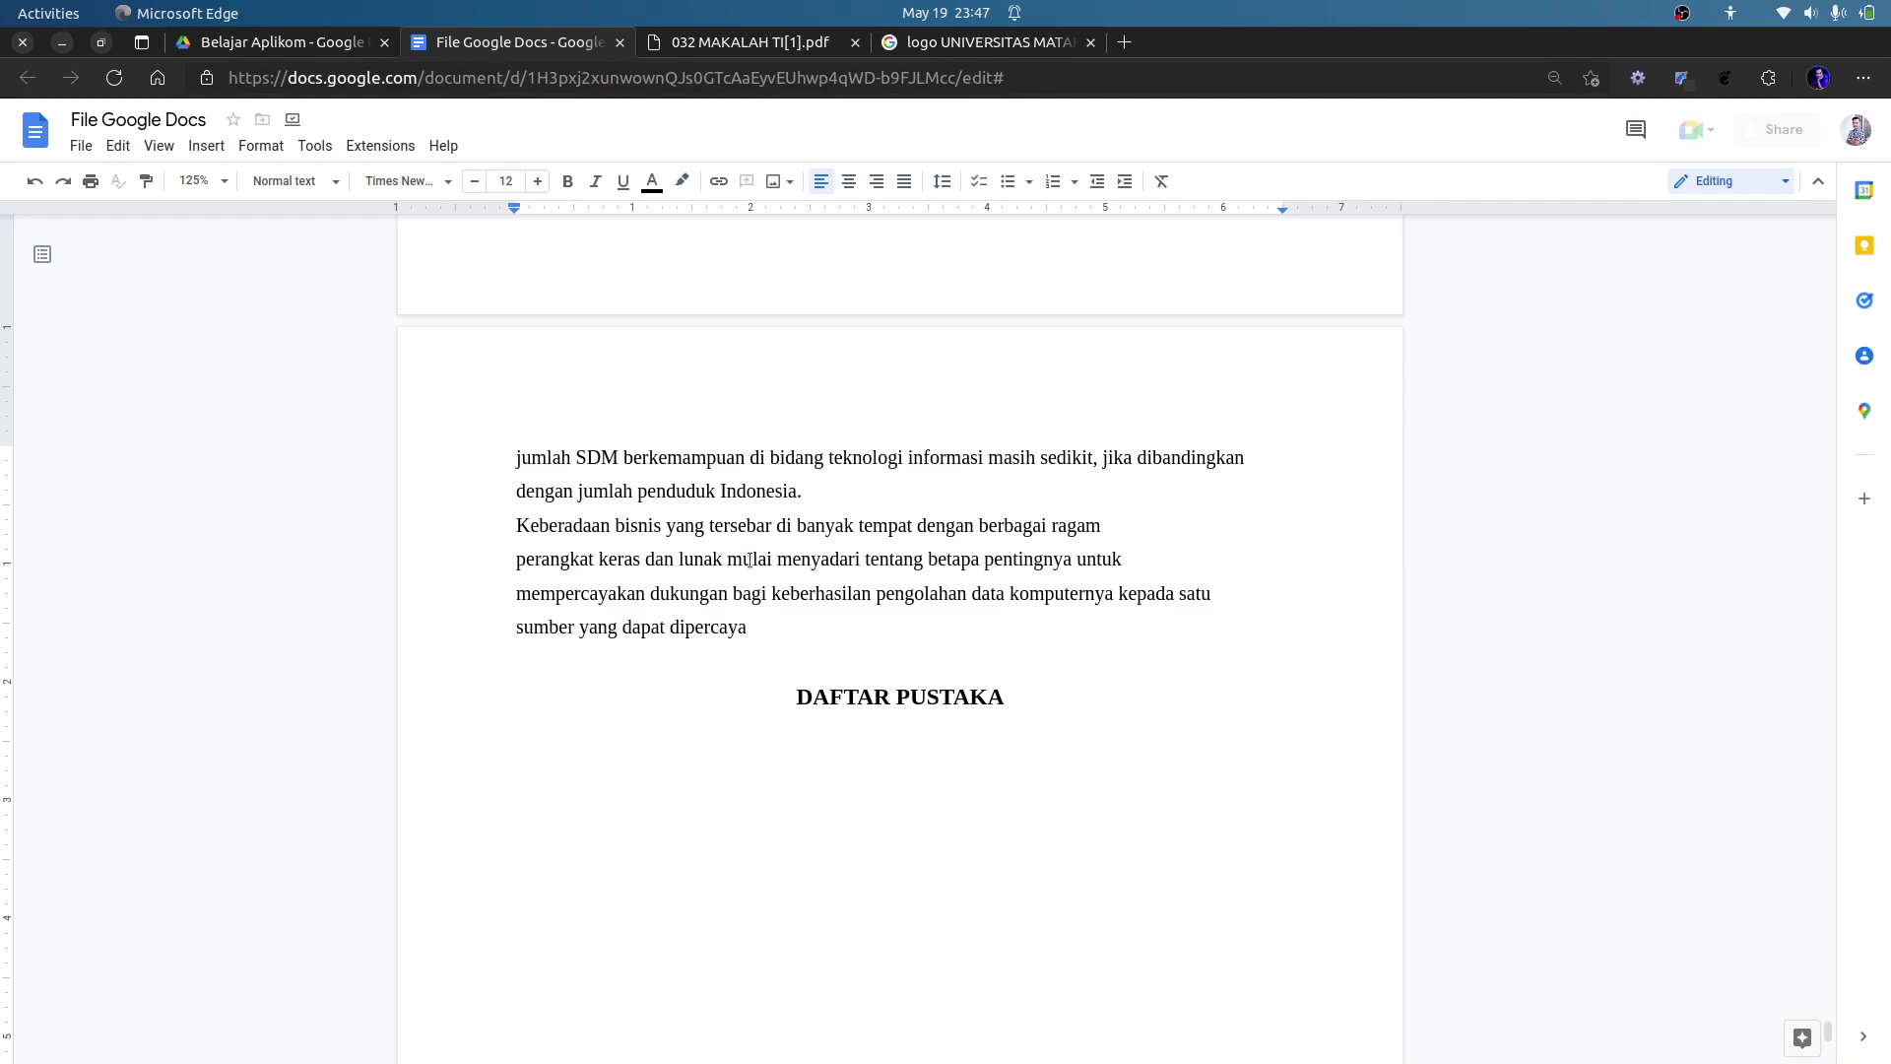
Copy the web address of the source file 032 MAKALAH TI[1].pdf and return to the File Google Docs document.
left_click(799, 52)
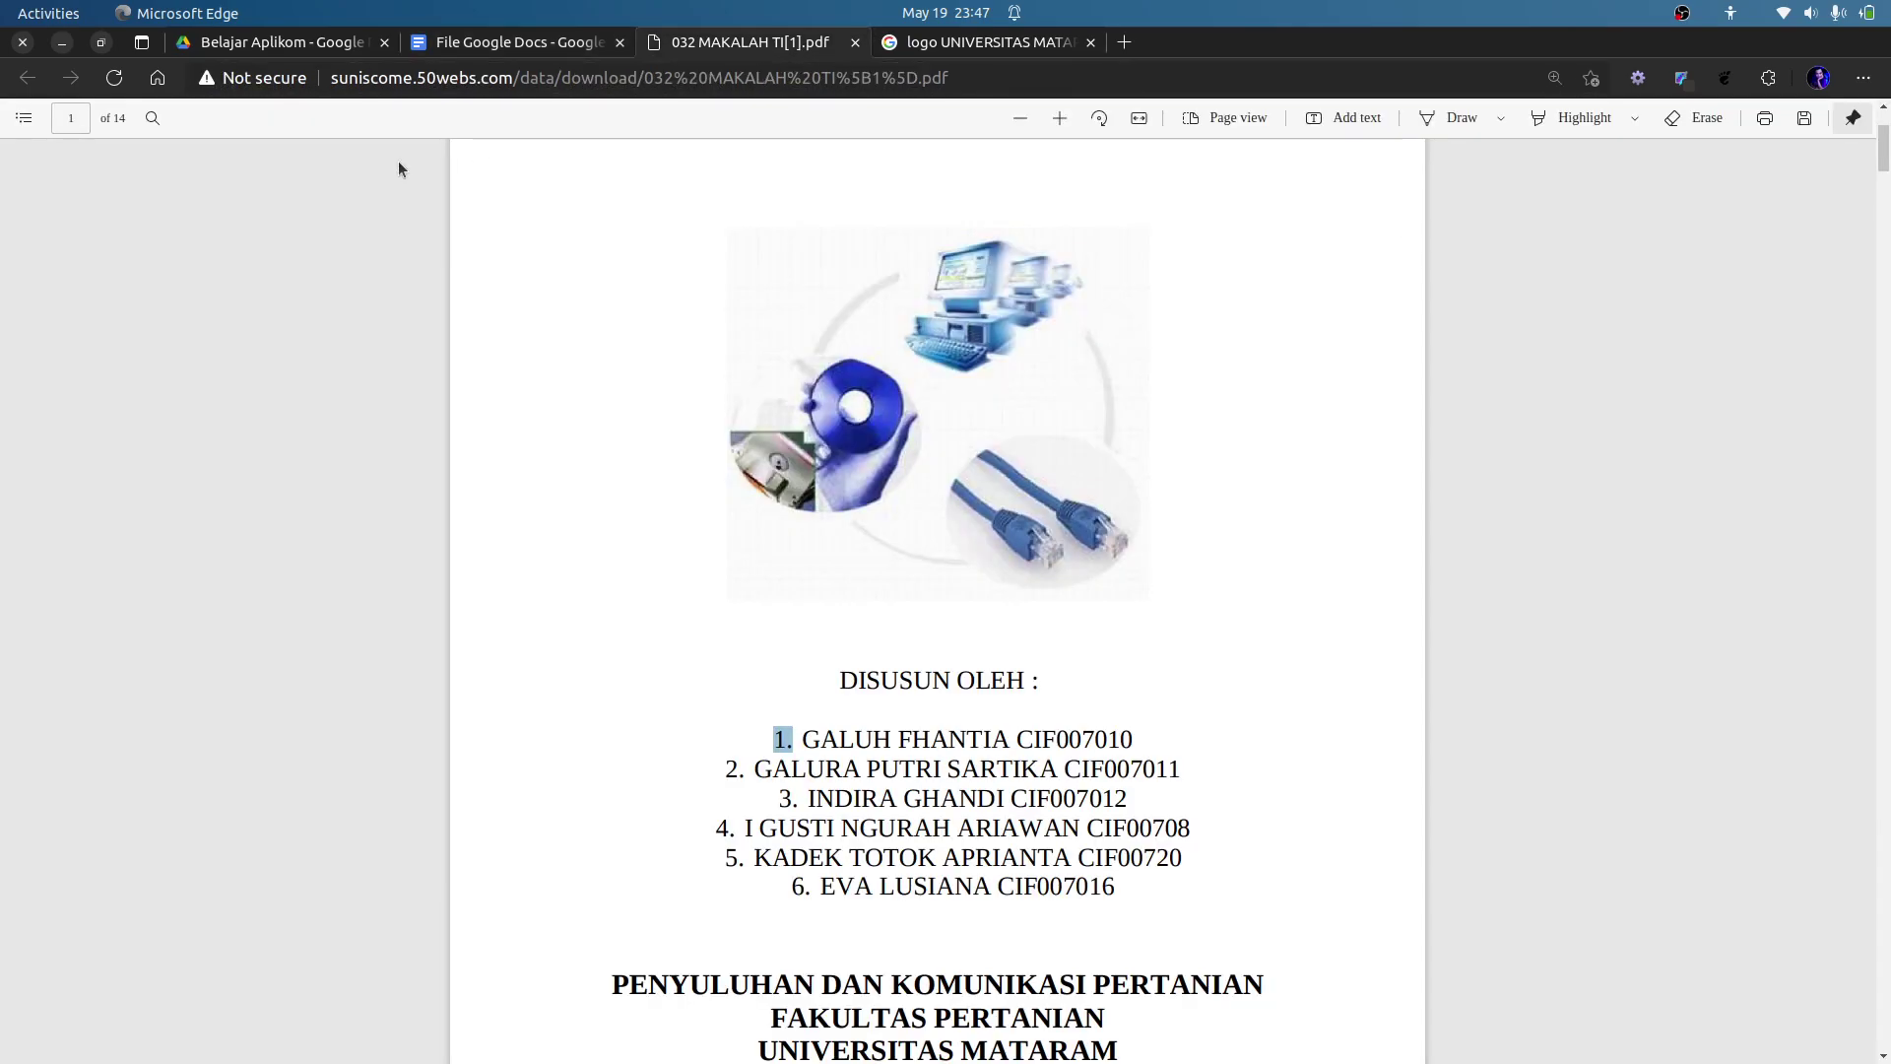
left_click(557, 81)
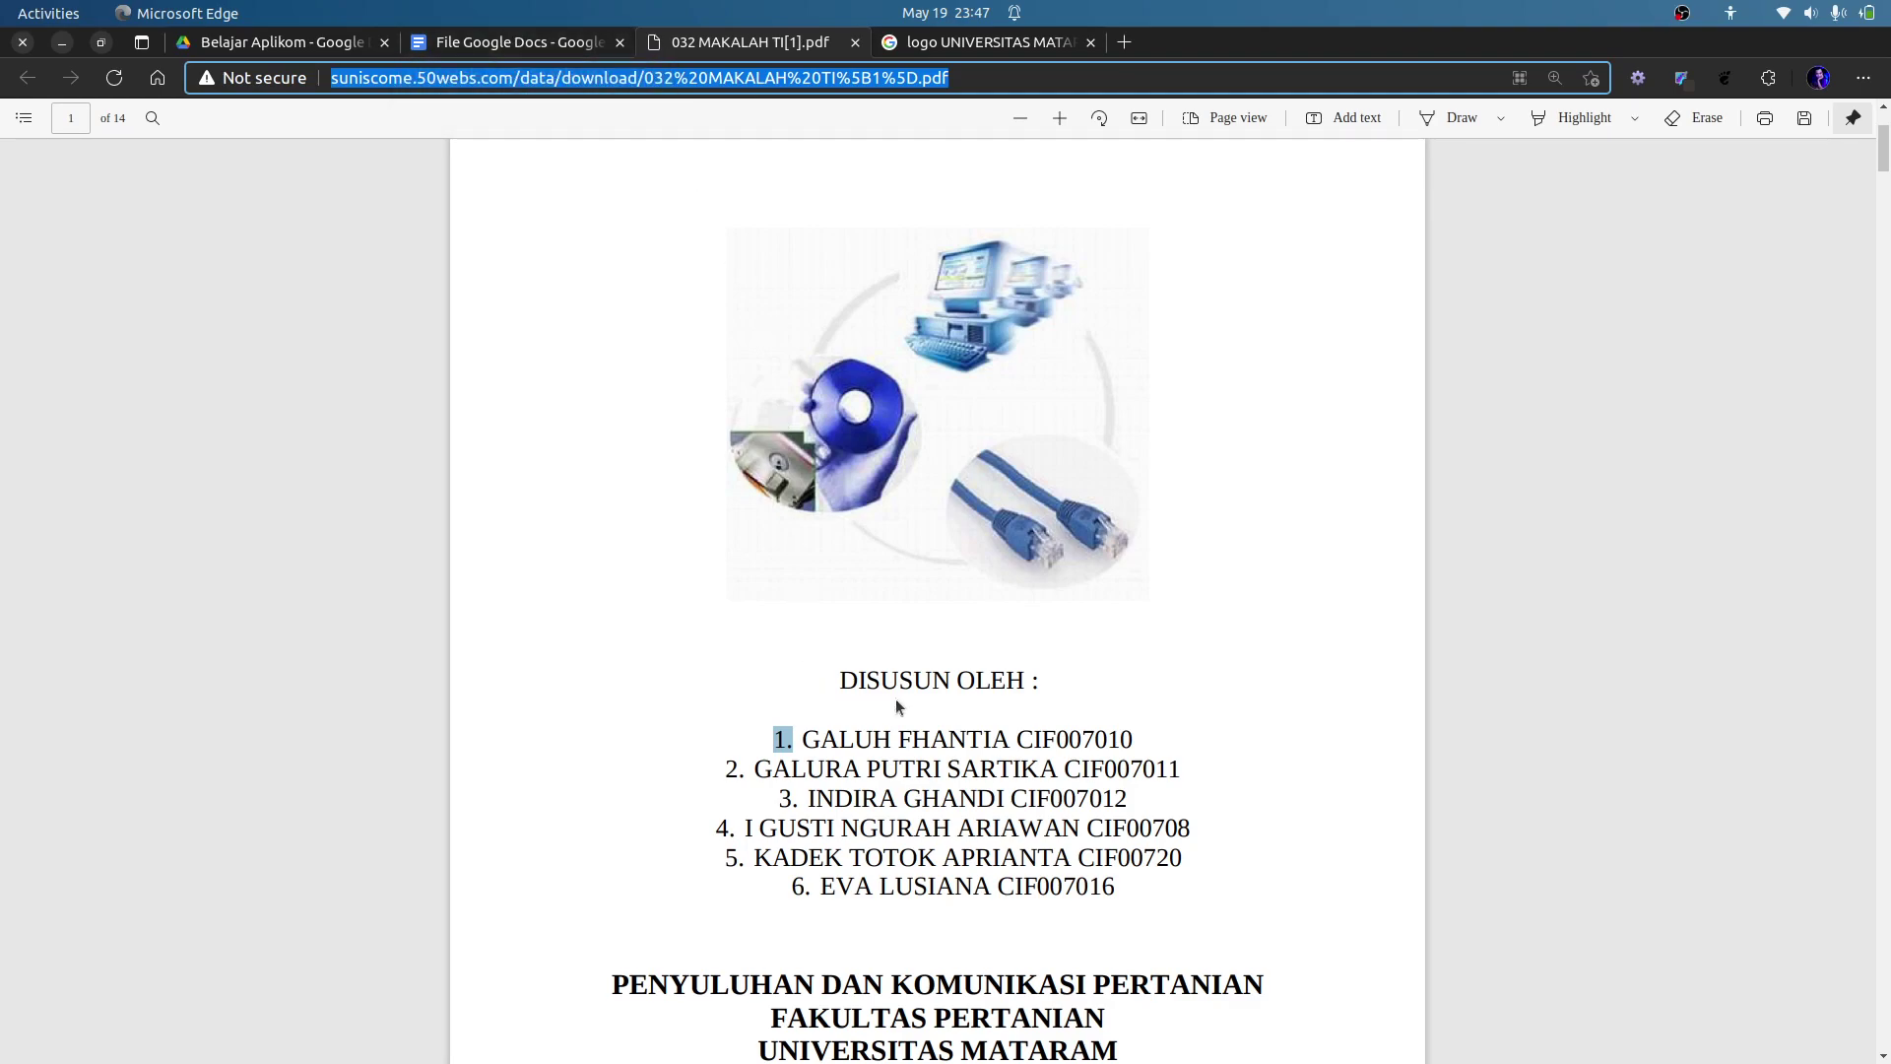
left_click(522, 42)
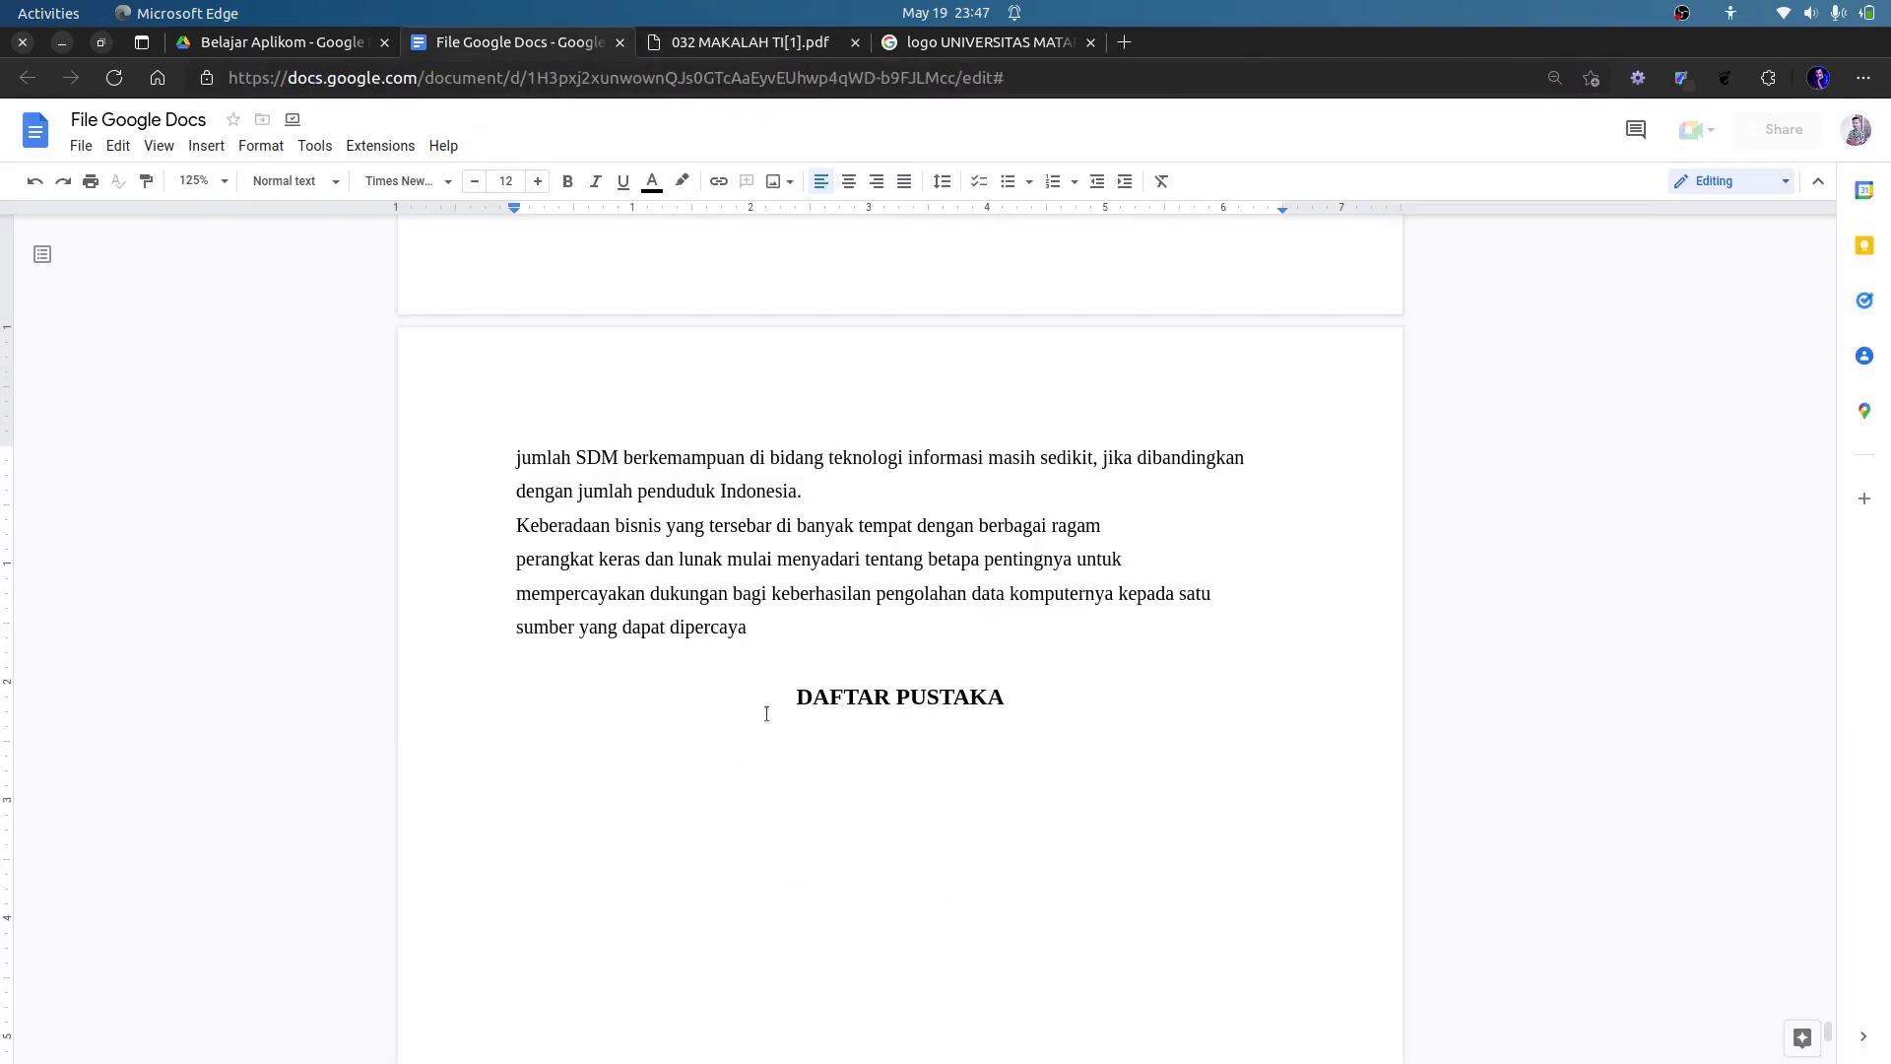
Enter the reference "Makalah Perkembangan Informasi yang Disusun Mahasiswa Universitas Mataram" under DAFTAR PUSTAKA.
type("Makalah Perkembangan Informasi yang Disusun ")
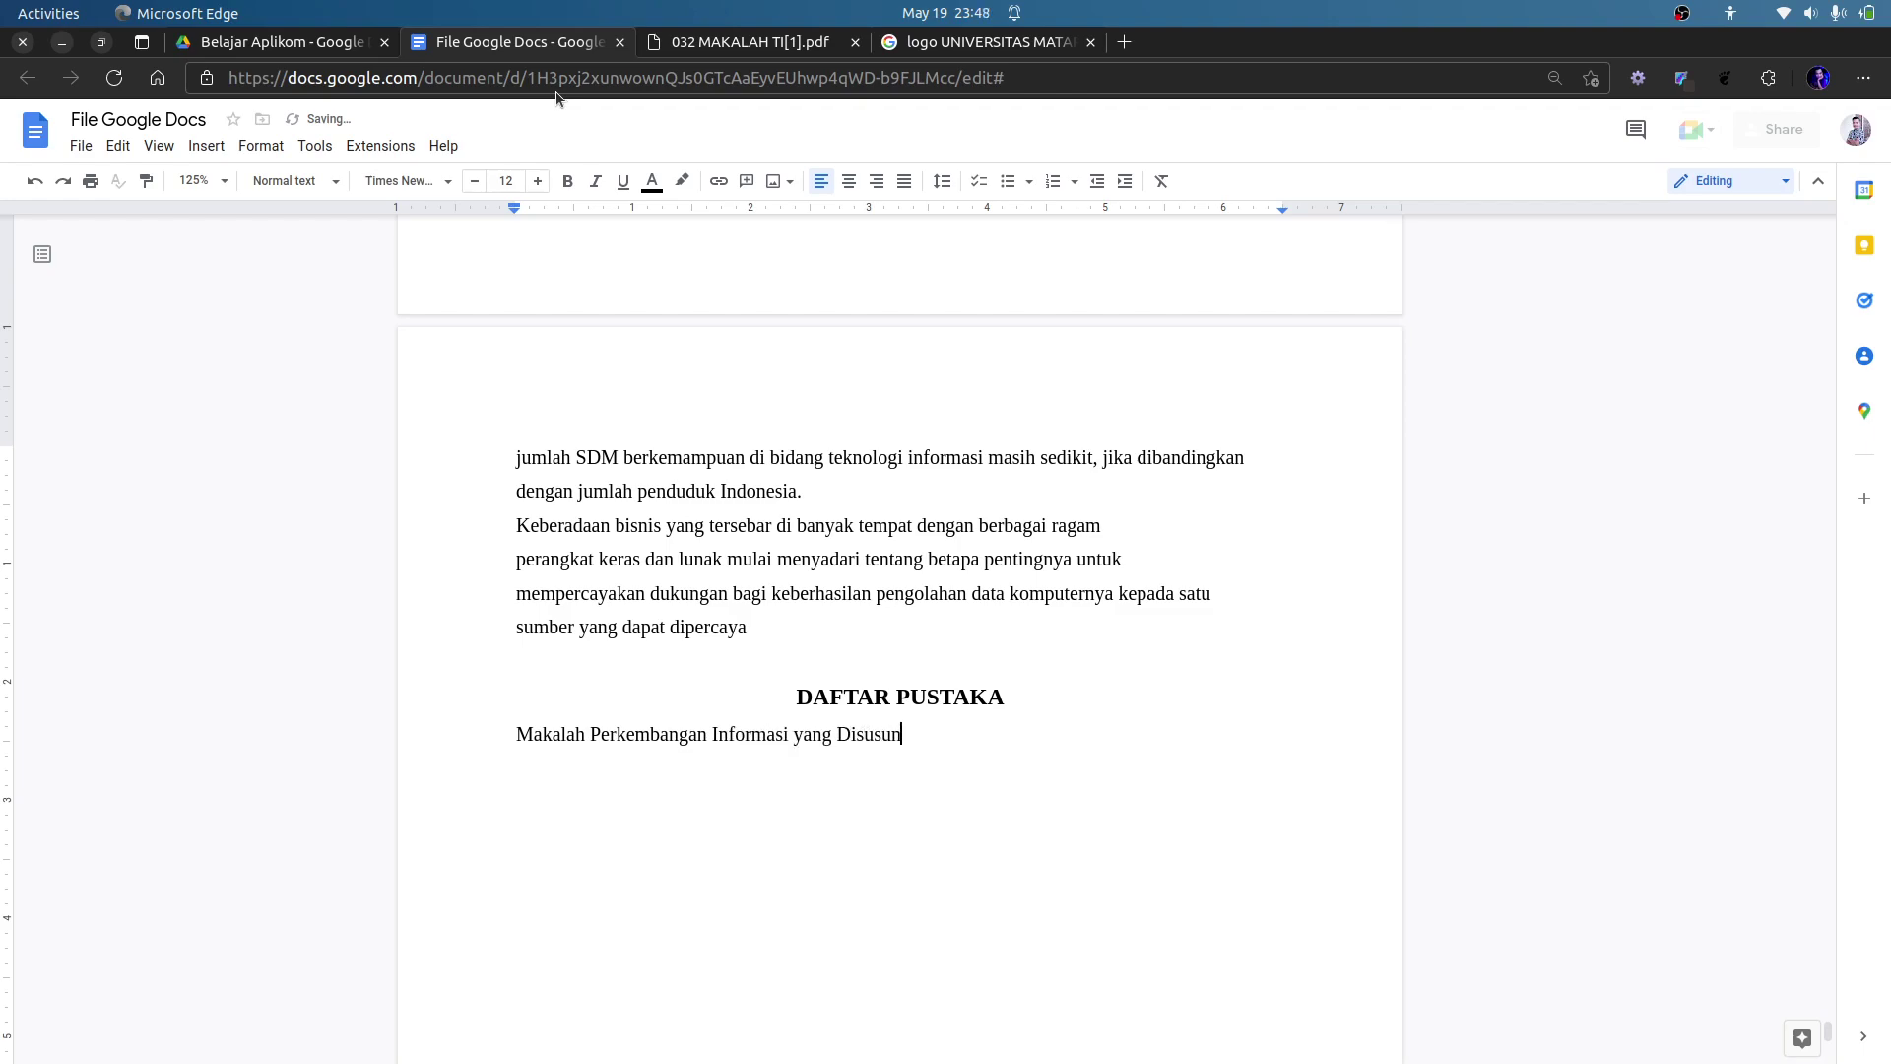
type("Mahasiswa Universitar")
type(" Mataram")
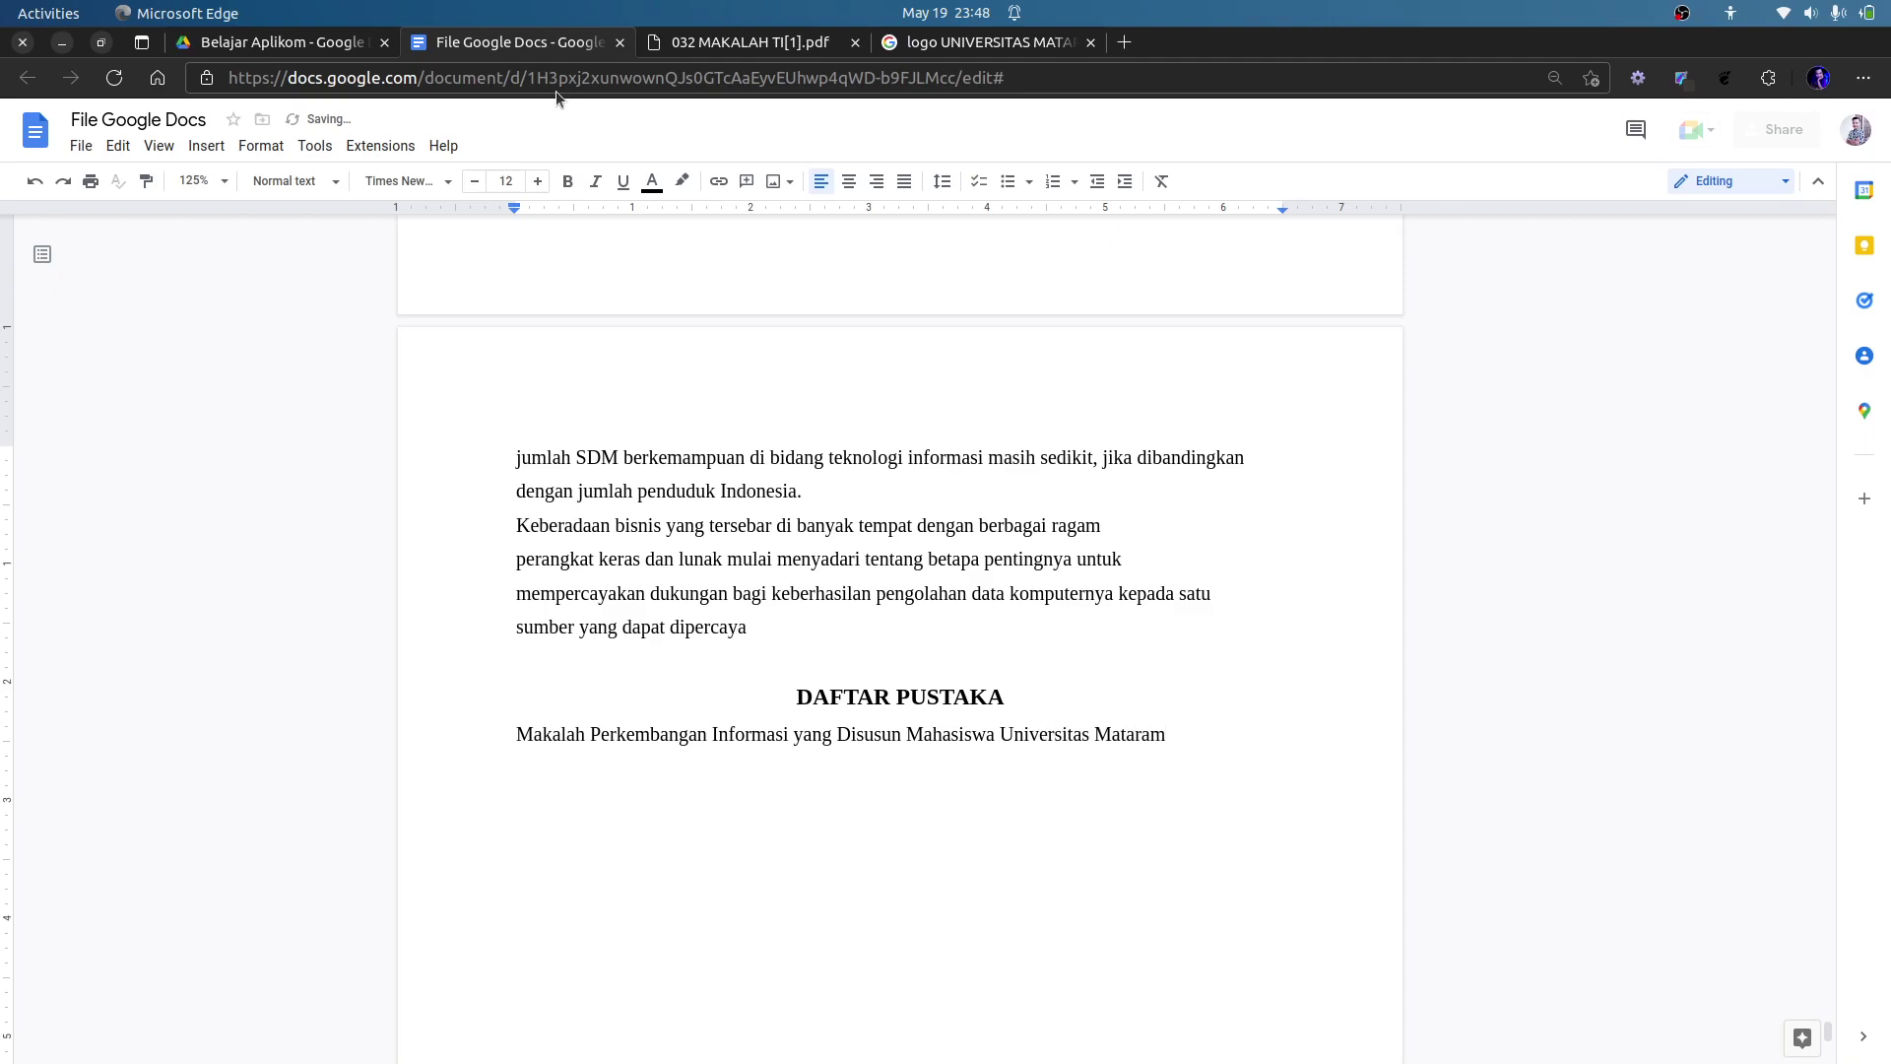
Link the whole reference line under DAFTAR PUSTAKA to the copied PDF address and check the link preview.
key("shift+Home")
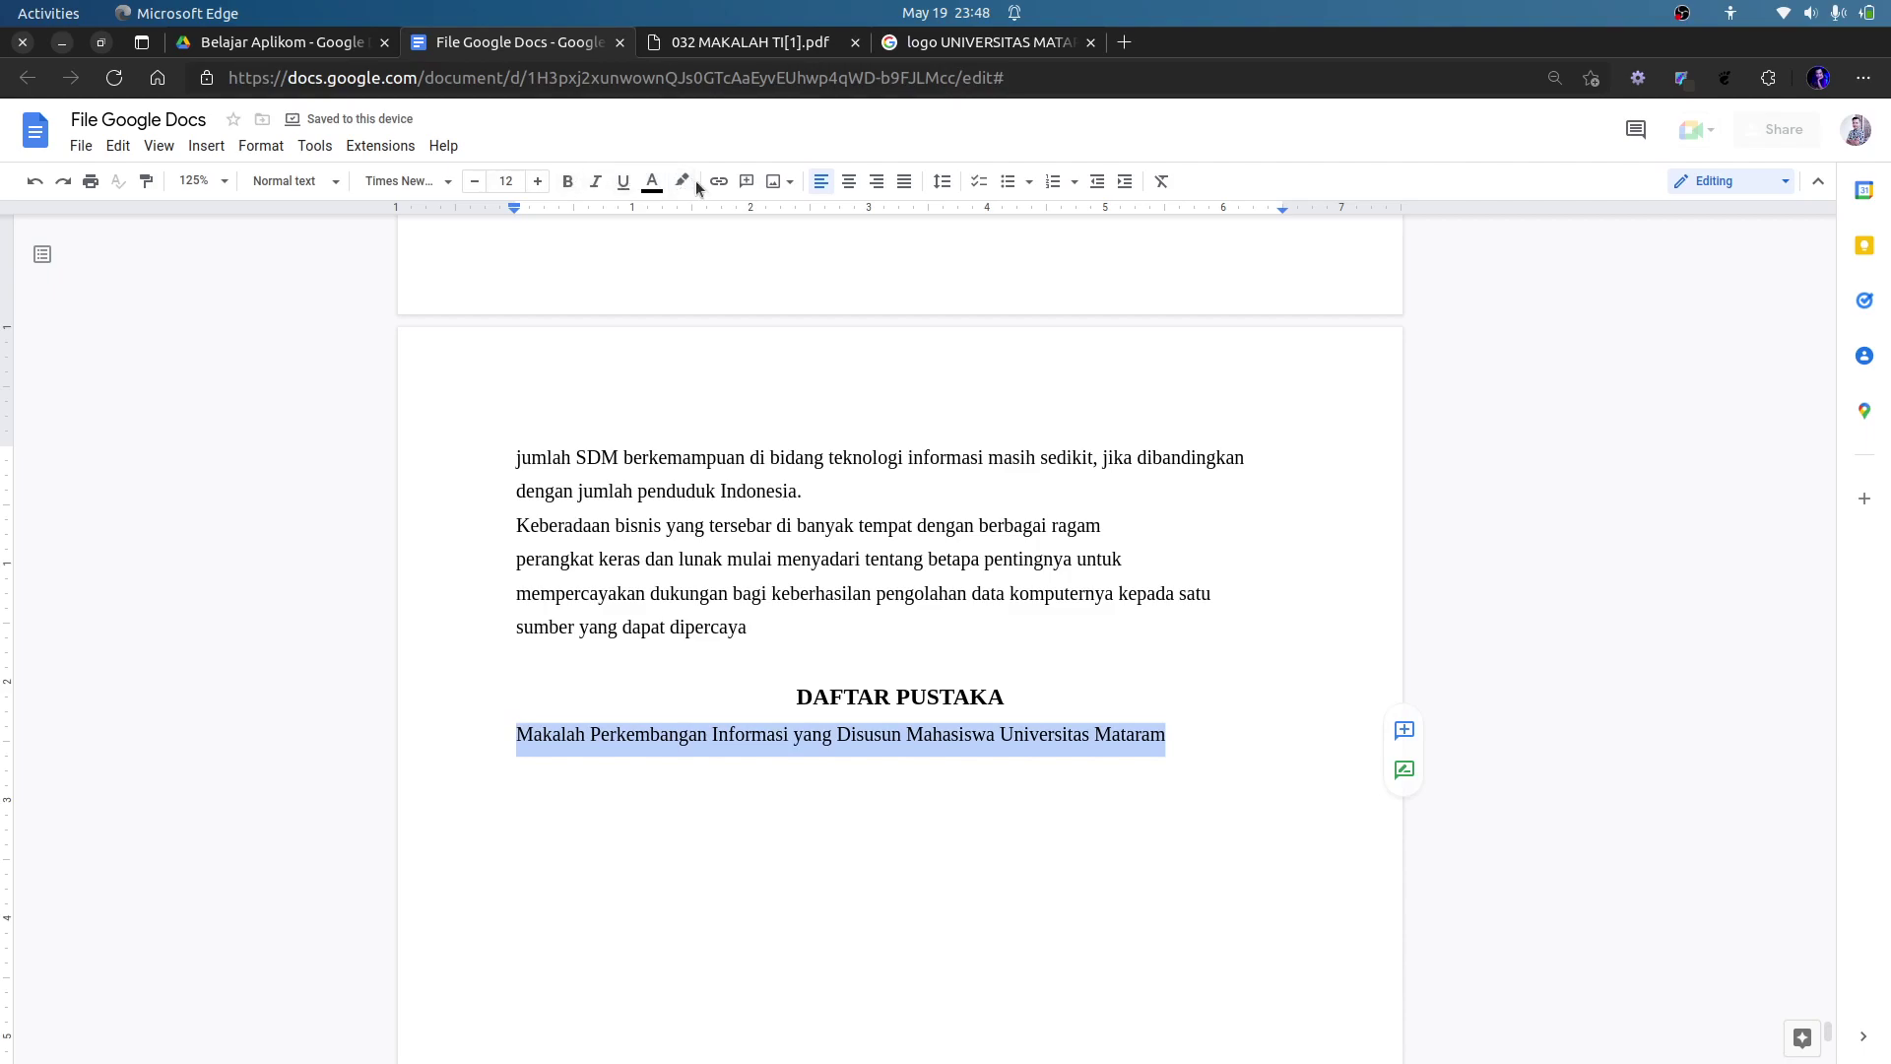
left_click(718, 183)
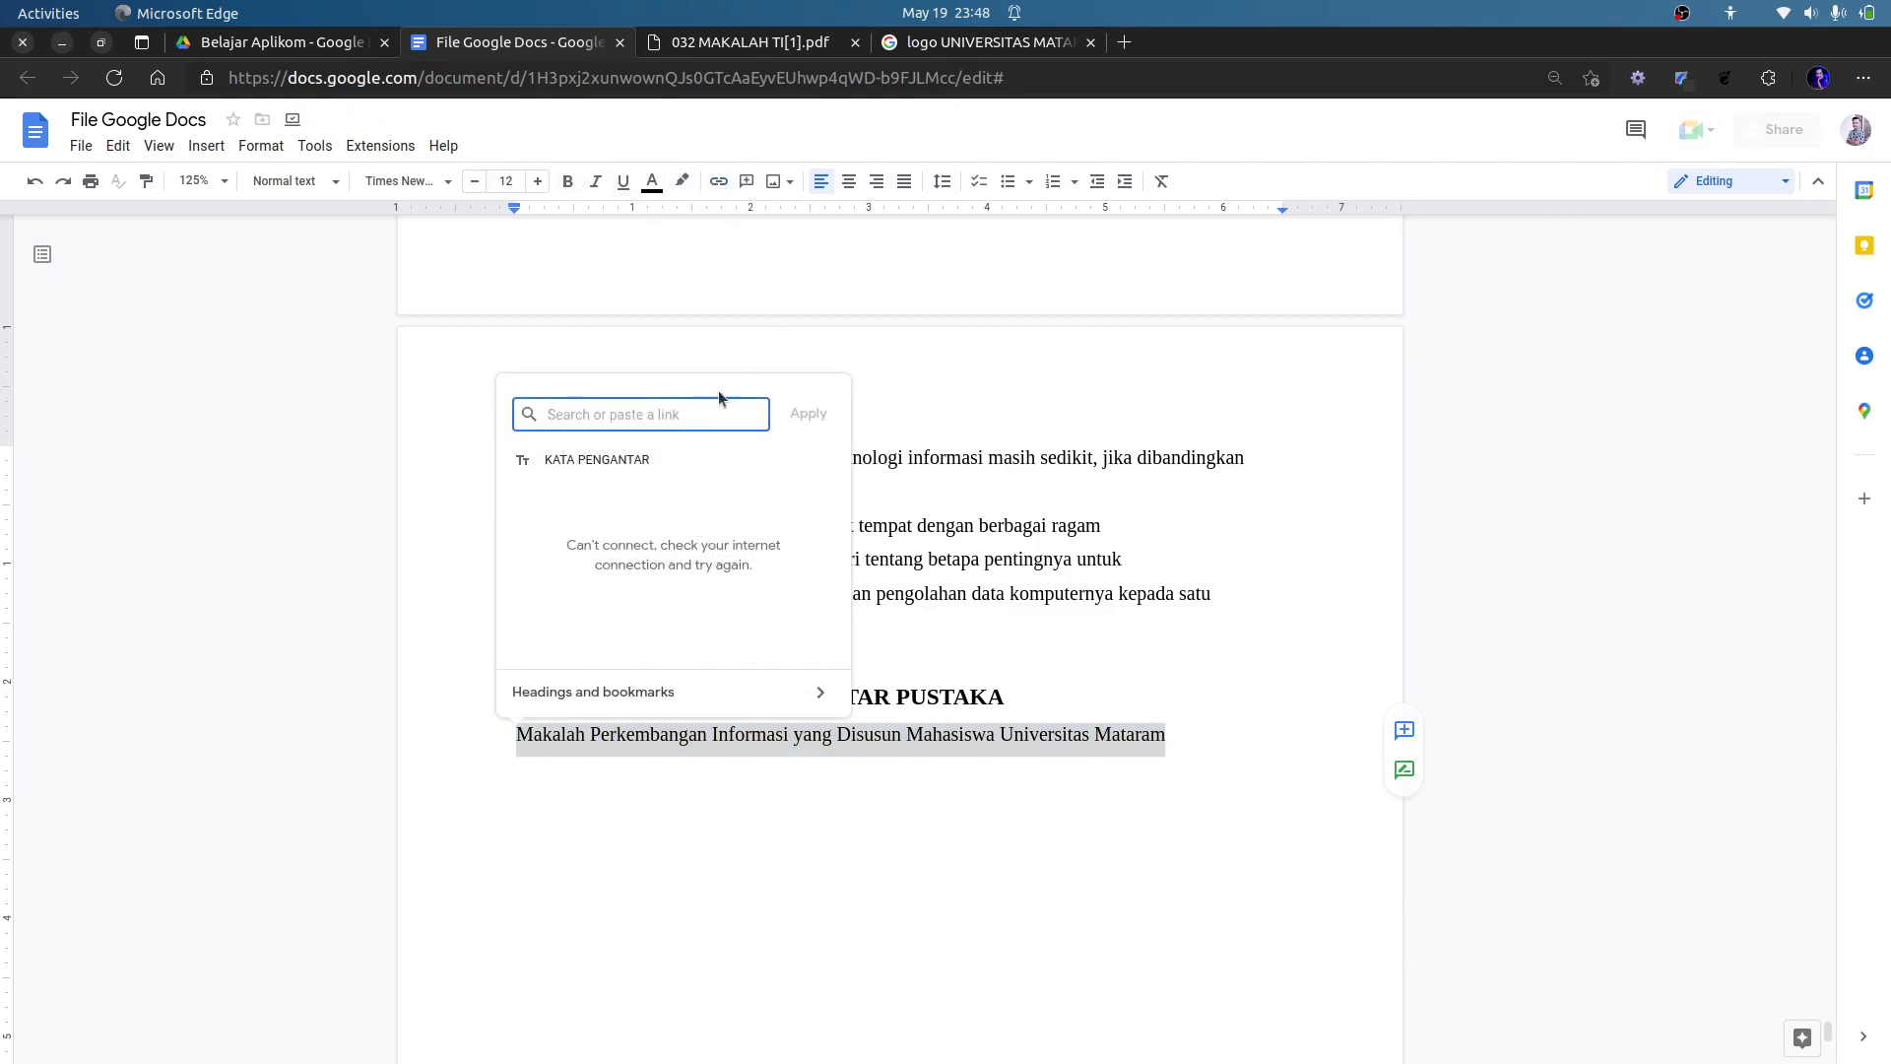
key("ctrl+v")
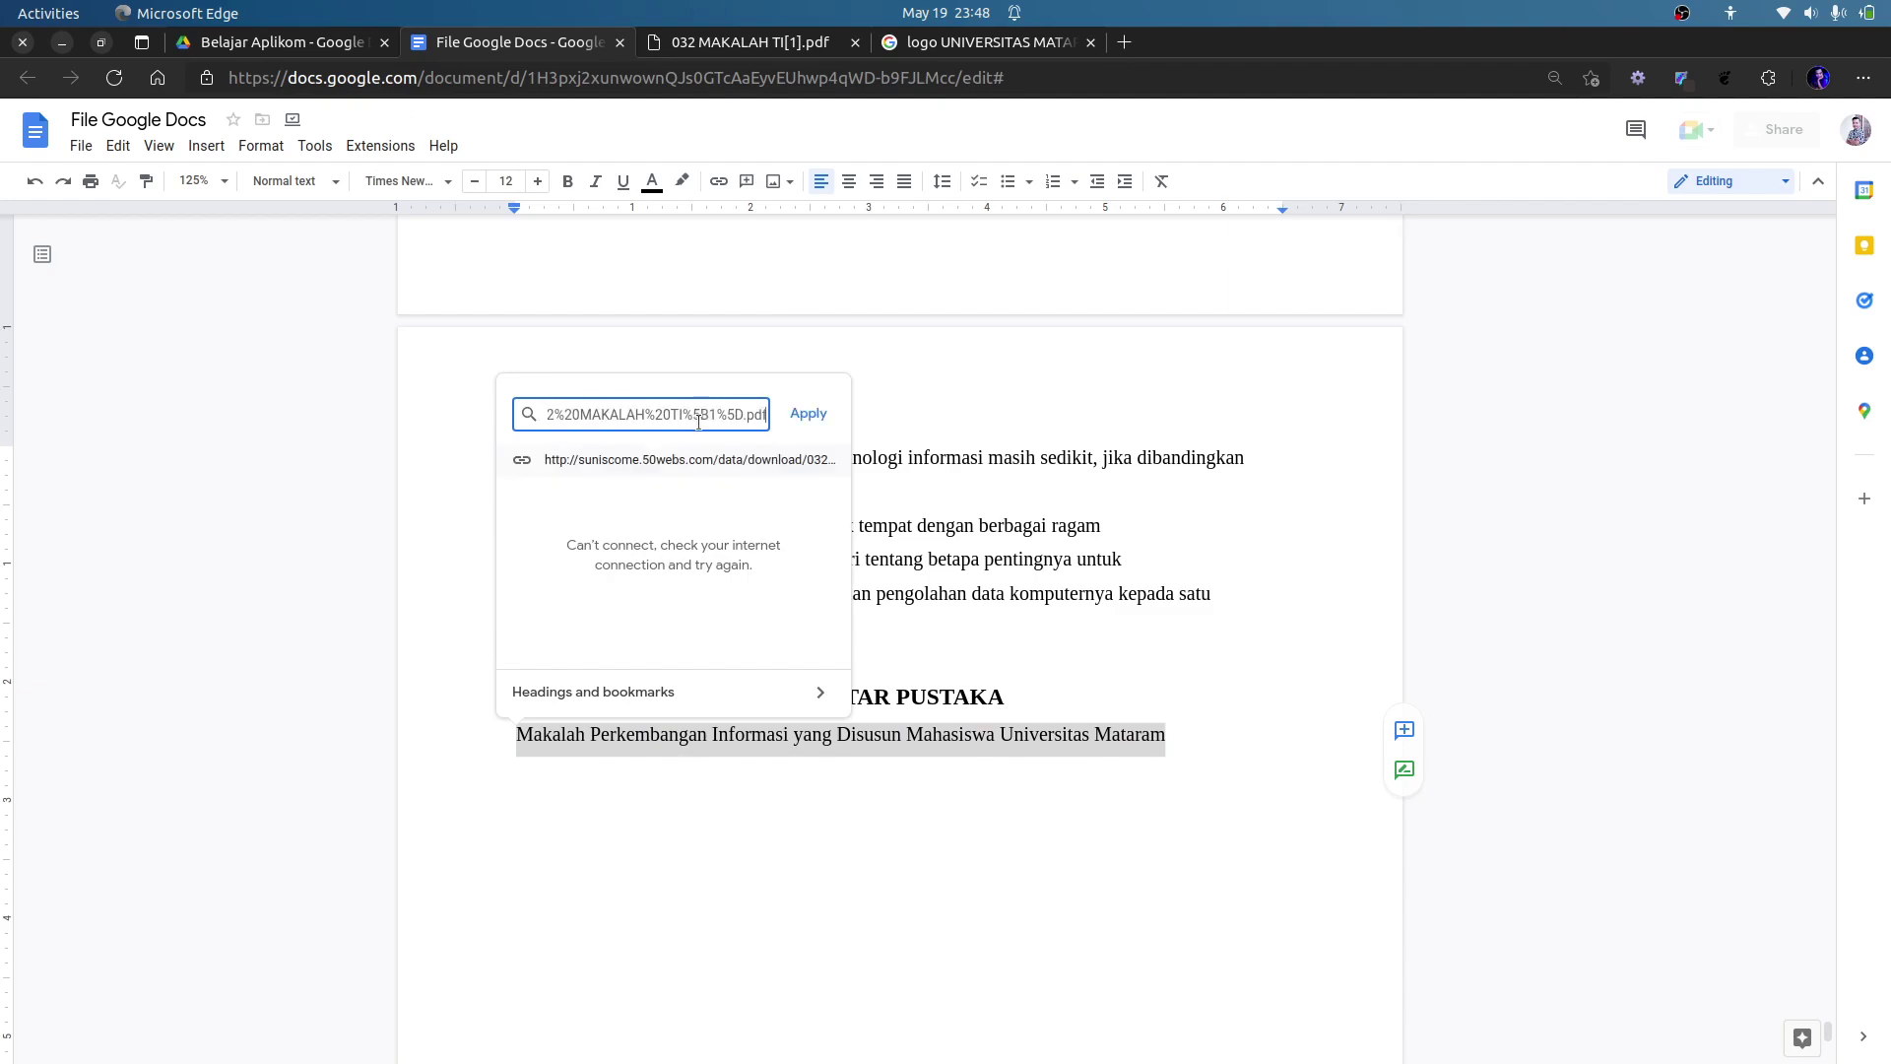
left_click(808, 413)
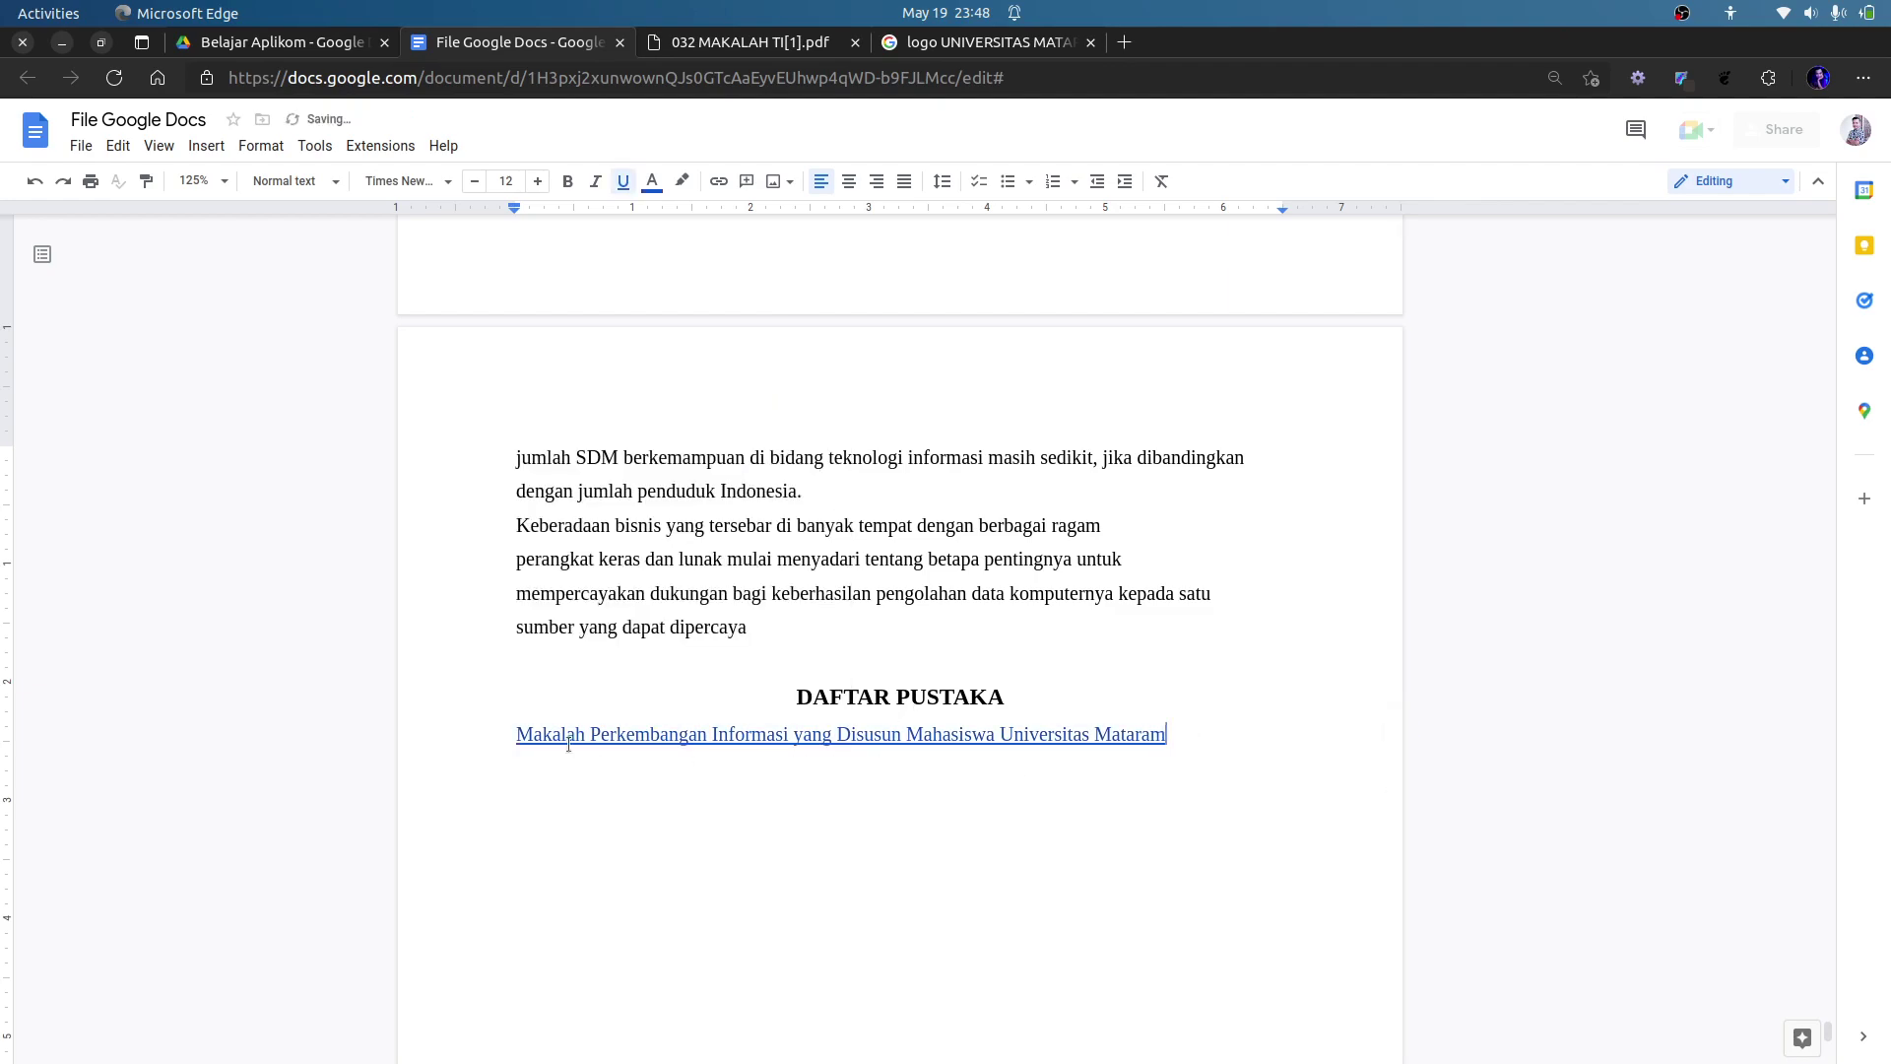
left_click(636, 735)
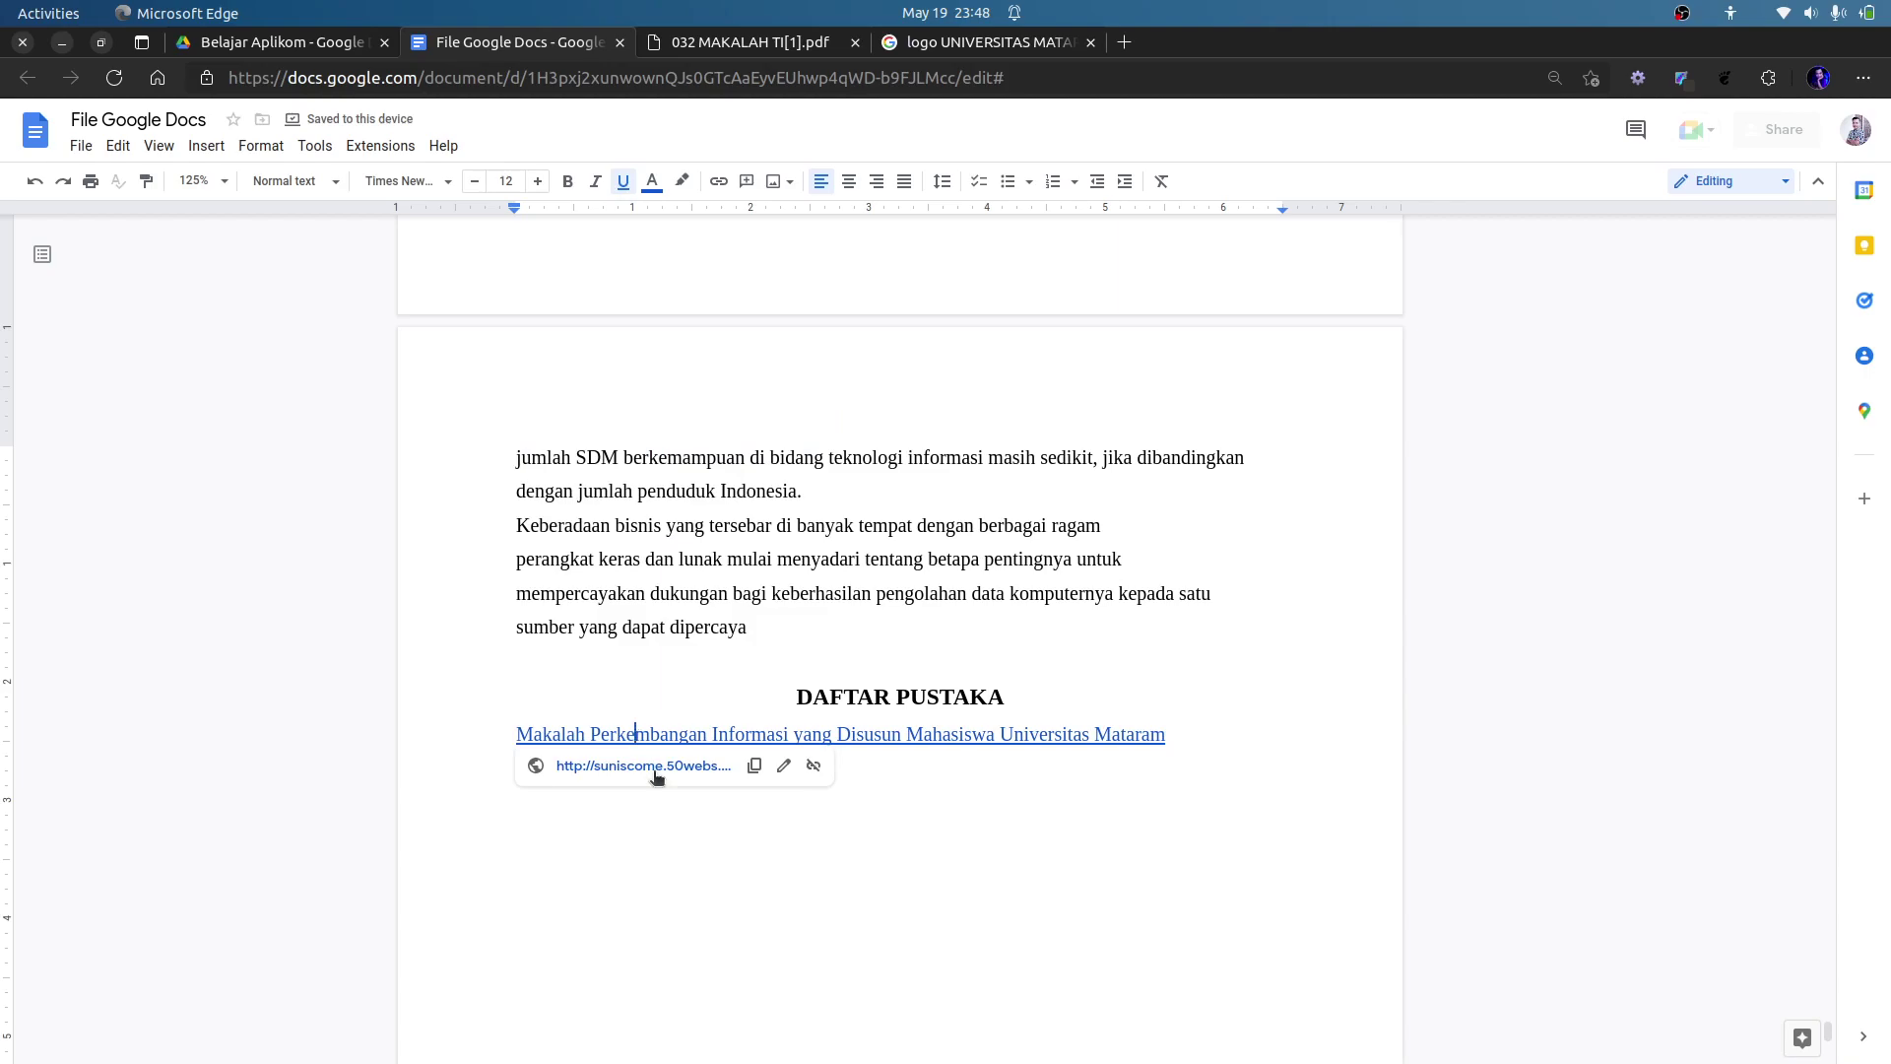
Add the comment "Kata pengantar belum kelar" to the KATA PENGANTAR heading.
left_click(1058, 690)
scroll(1084, 689, "up", 4)
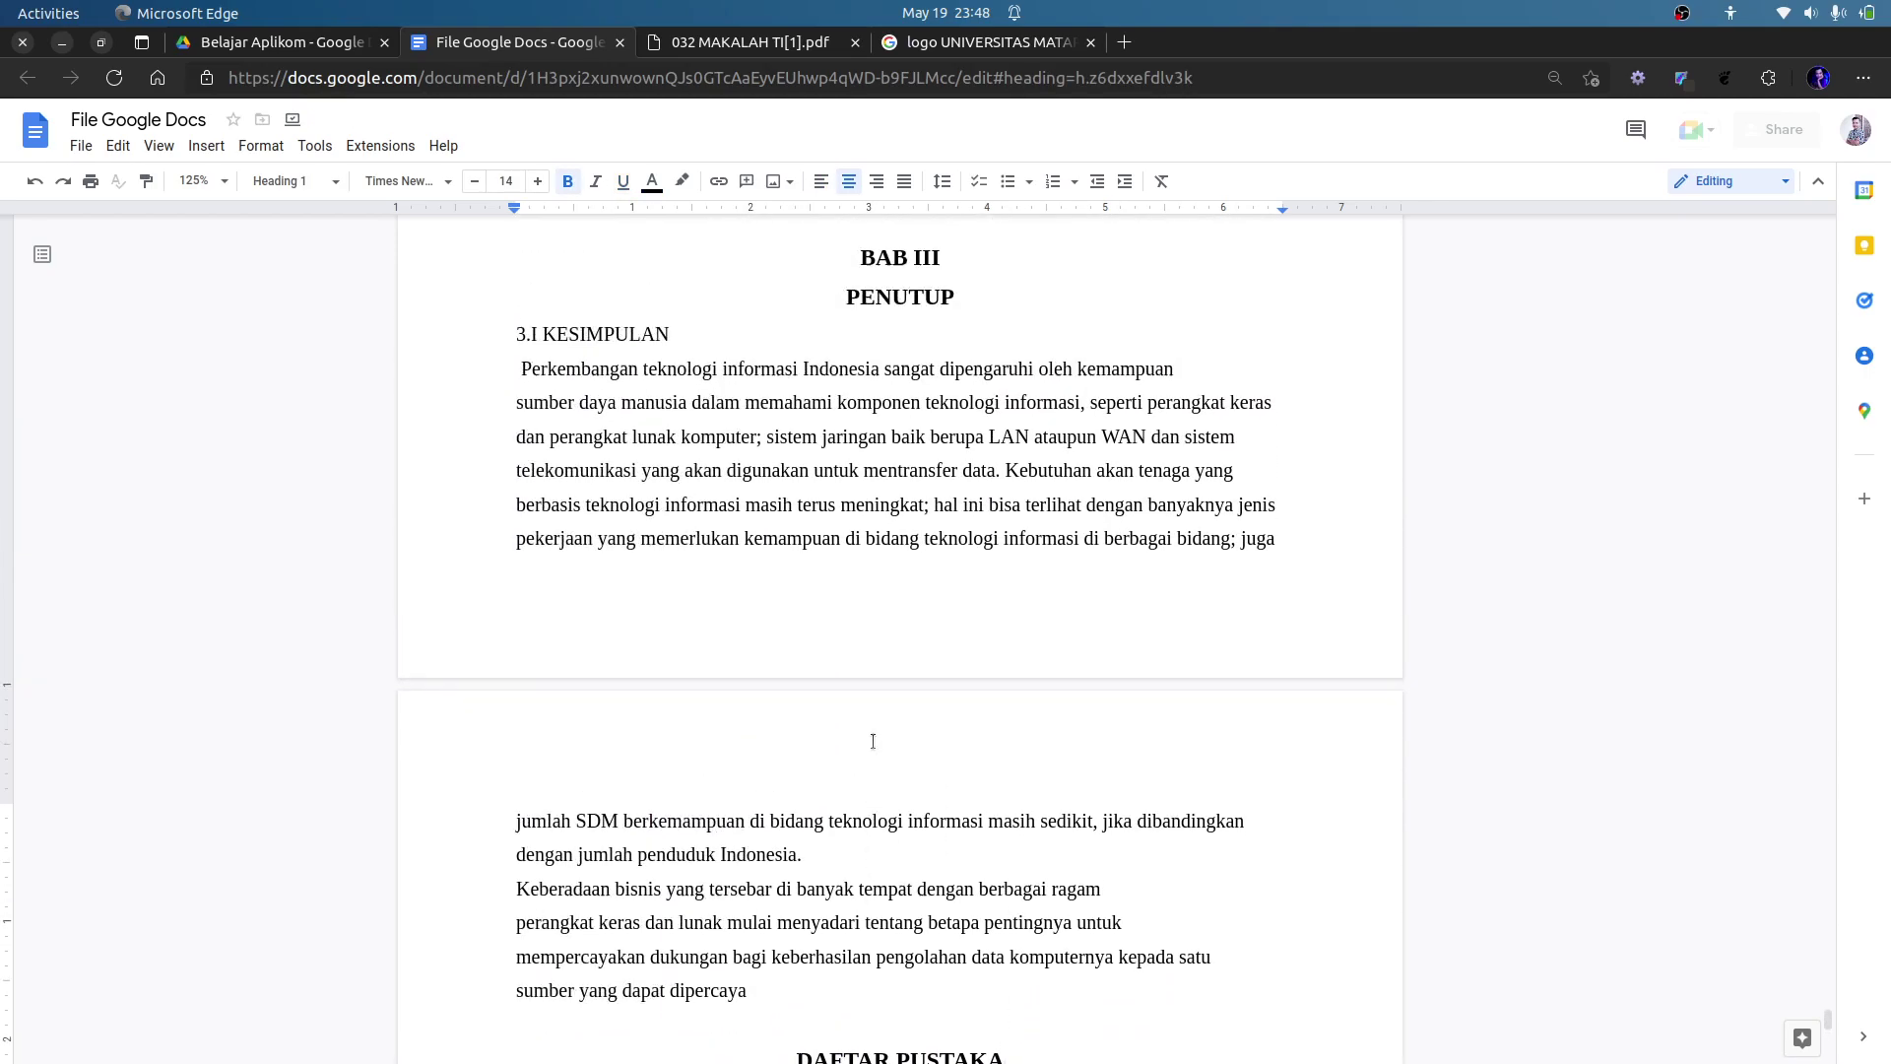
scroll(1416, 581, "up", 5)
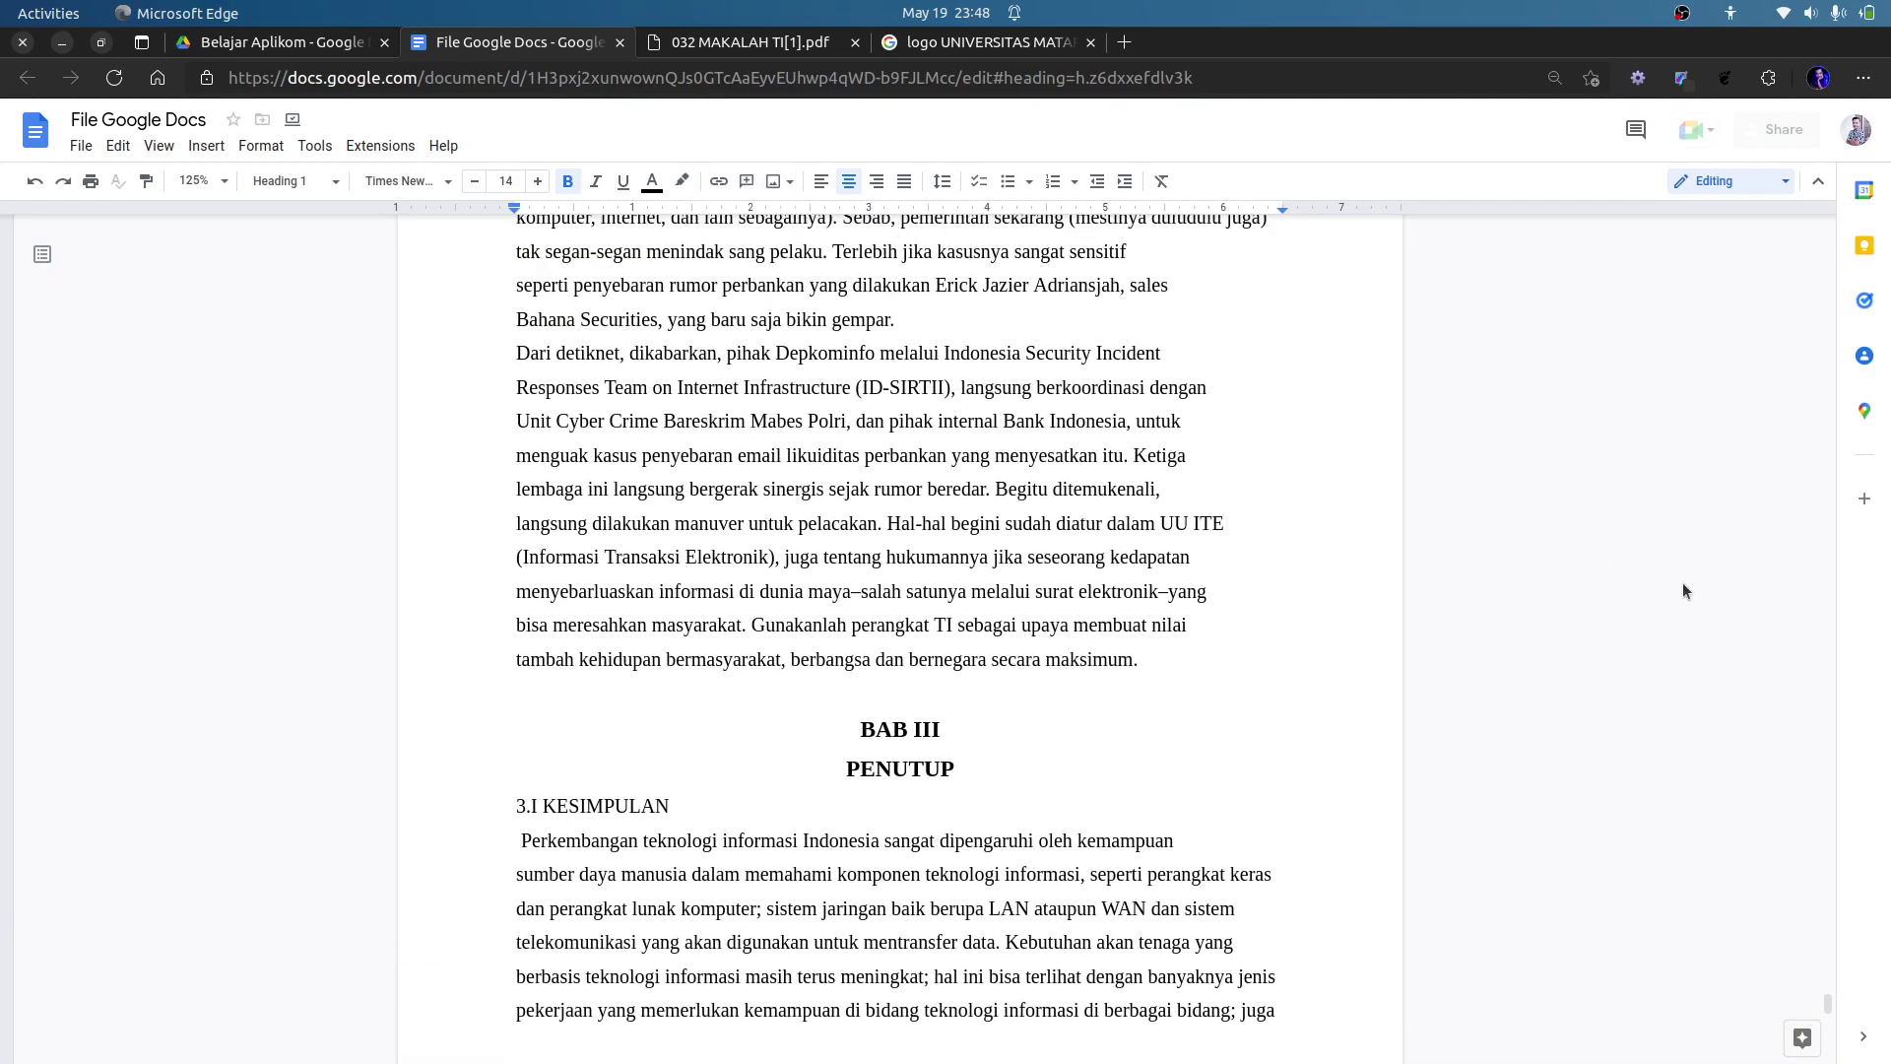
left_click_drag(1828, 1002, 1812, 224)
scroll(982, 620, "down", 3)
scroll(983, 621, "down", 9)
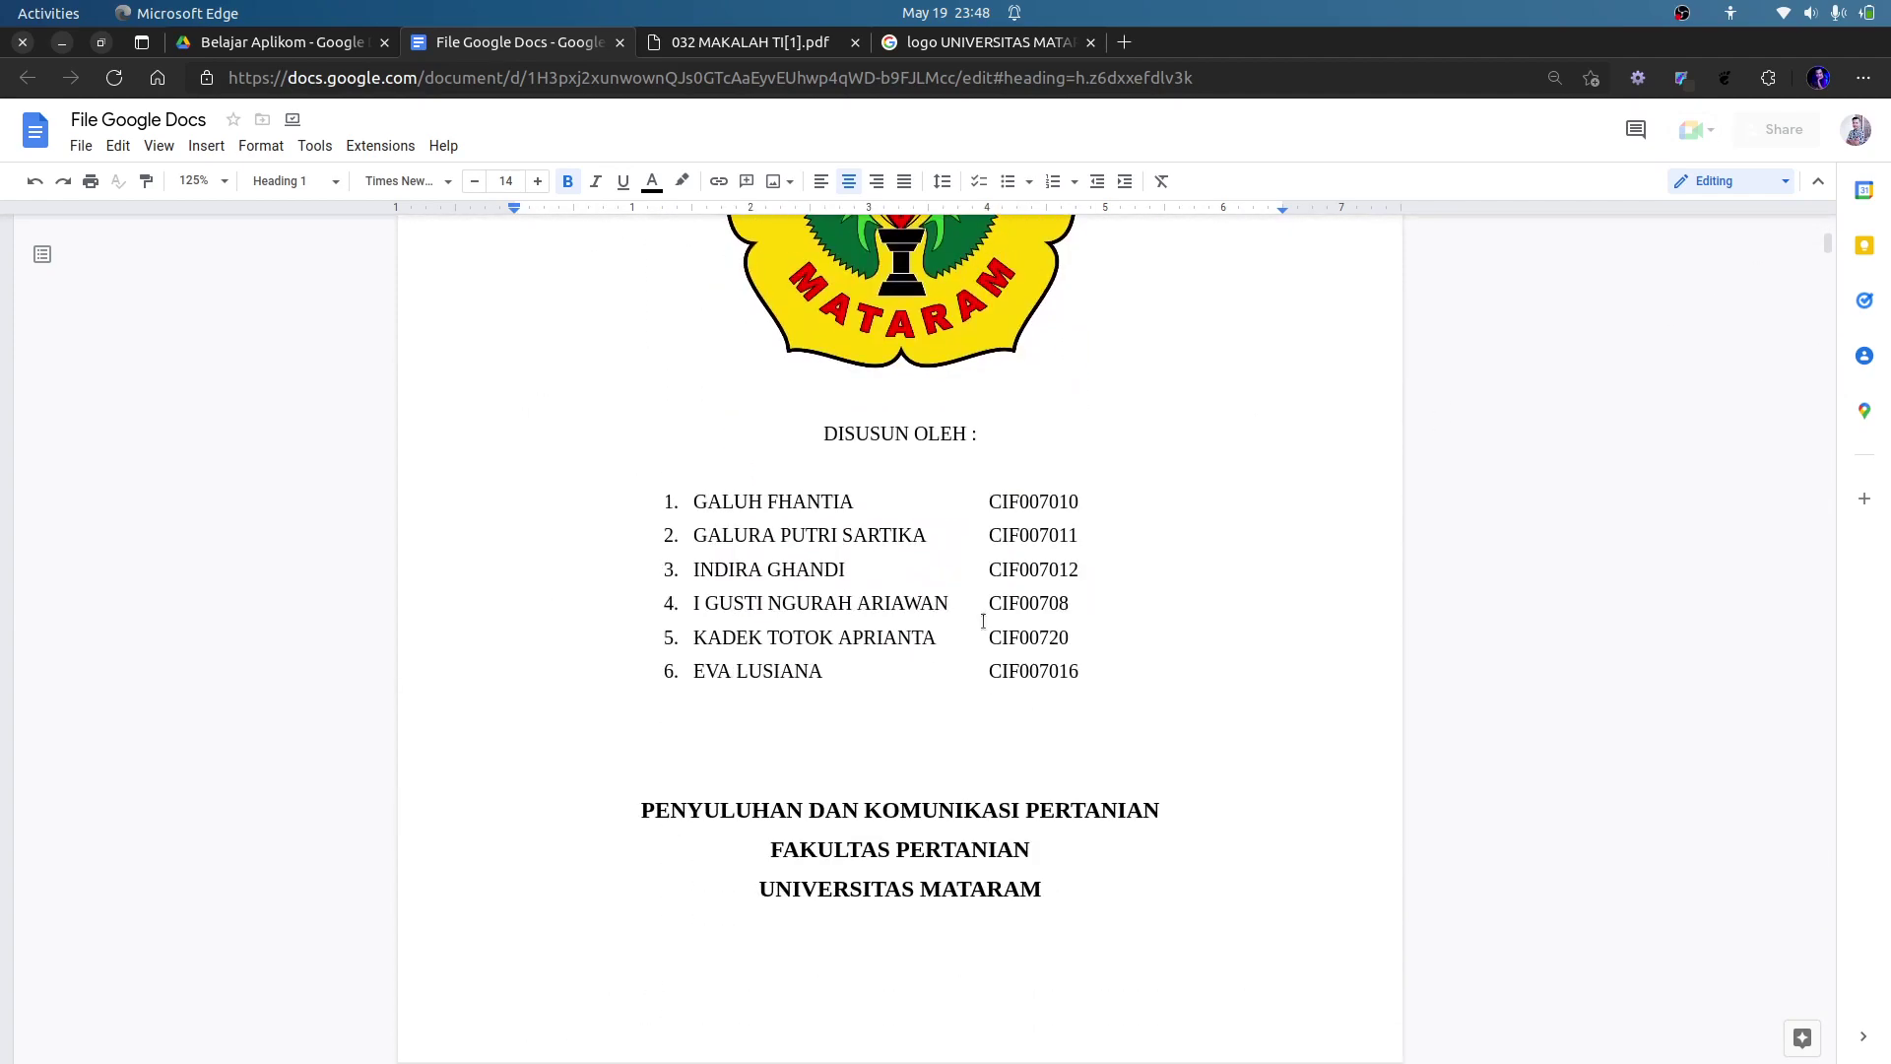
left_click(886, 556)
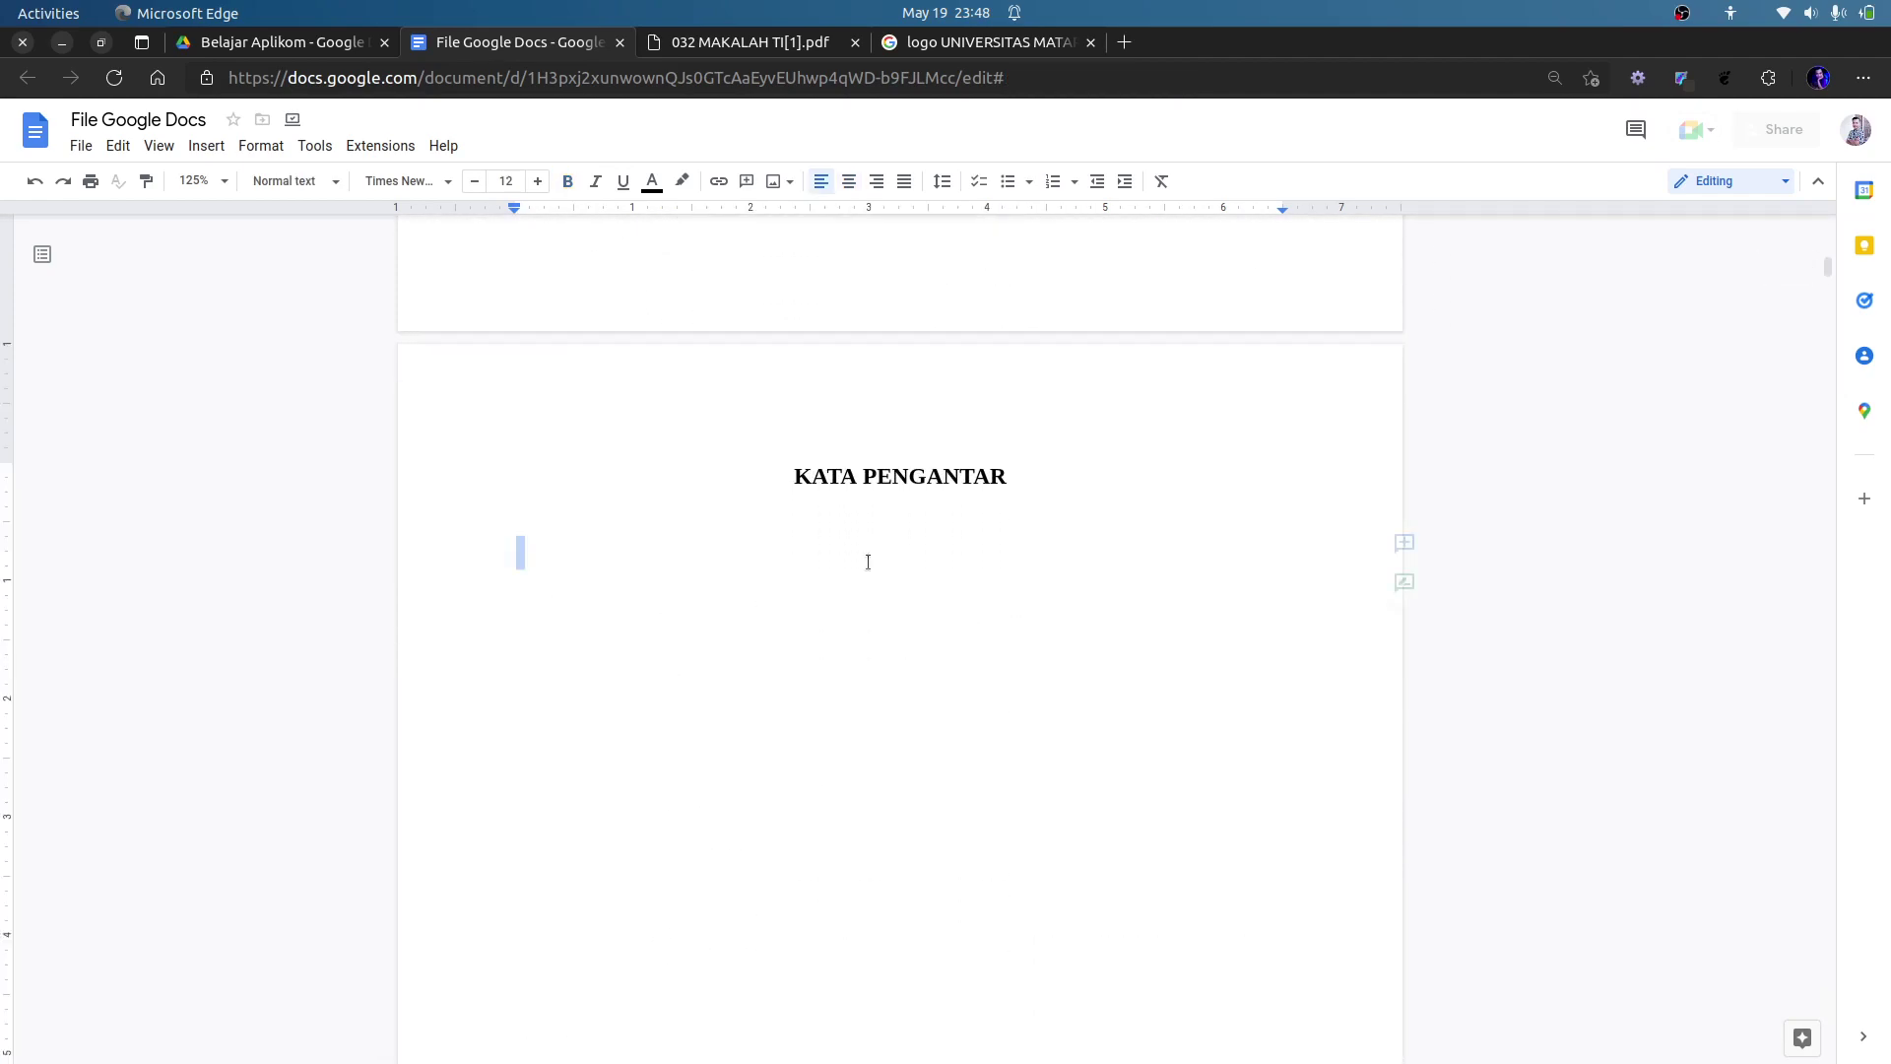
left_click_drag(1055, 489, 789, 477)
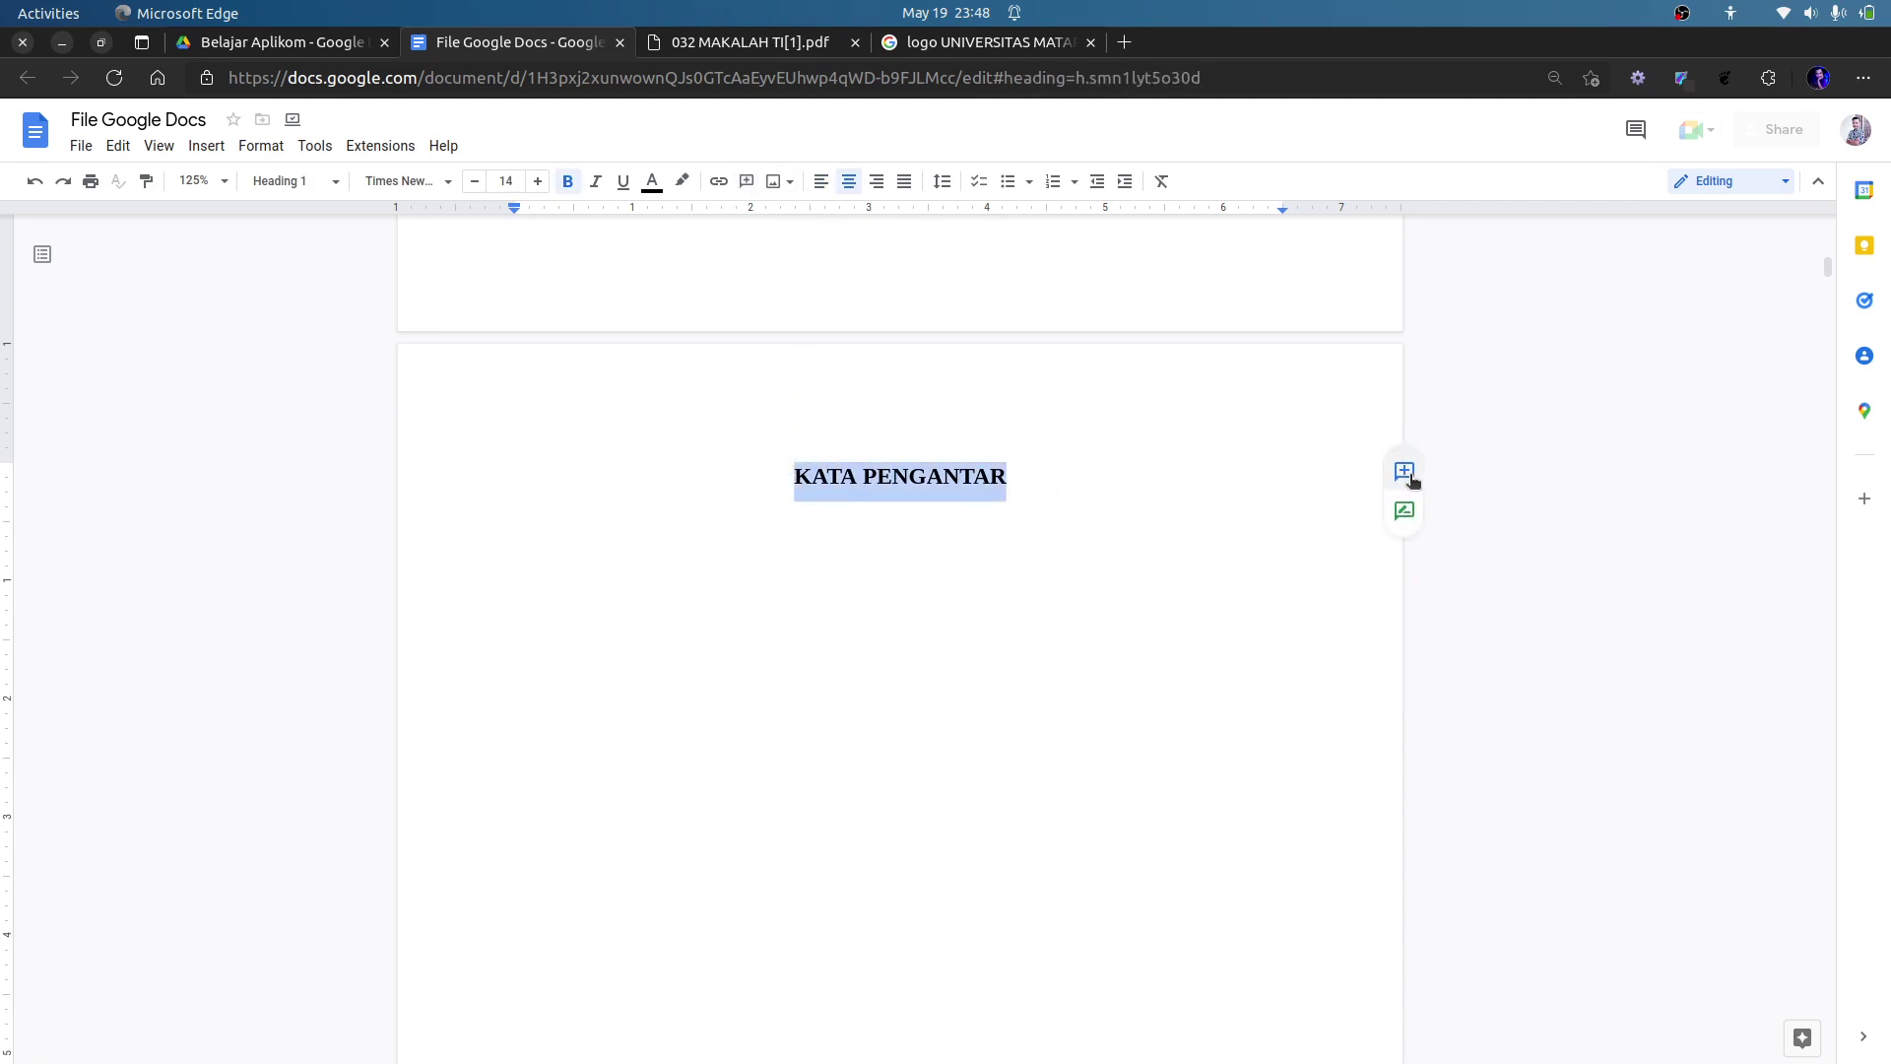
left_click(745, 181)
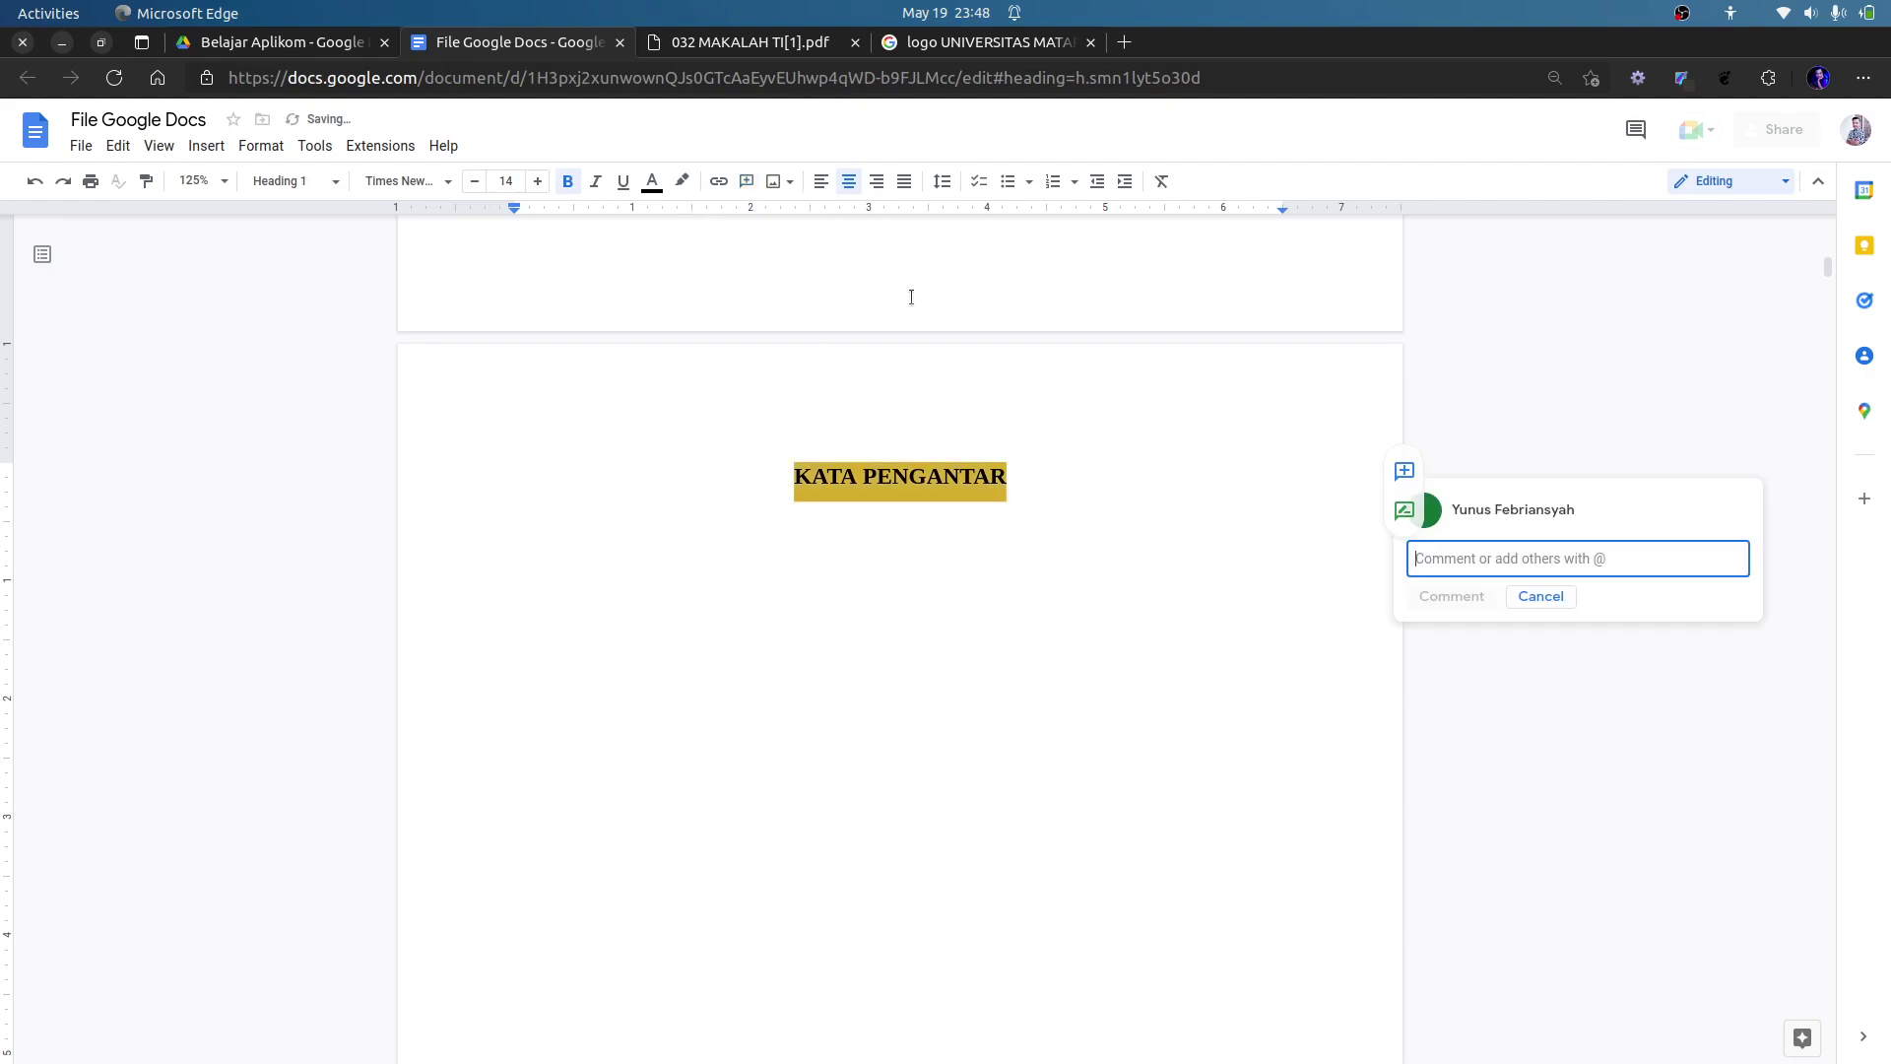
type("Kata p")
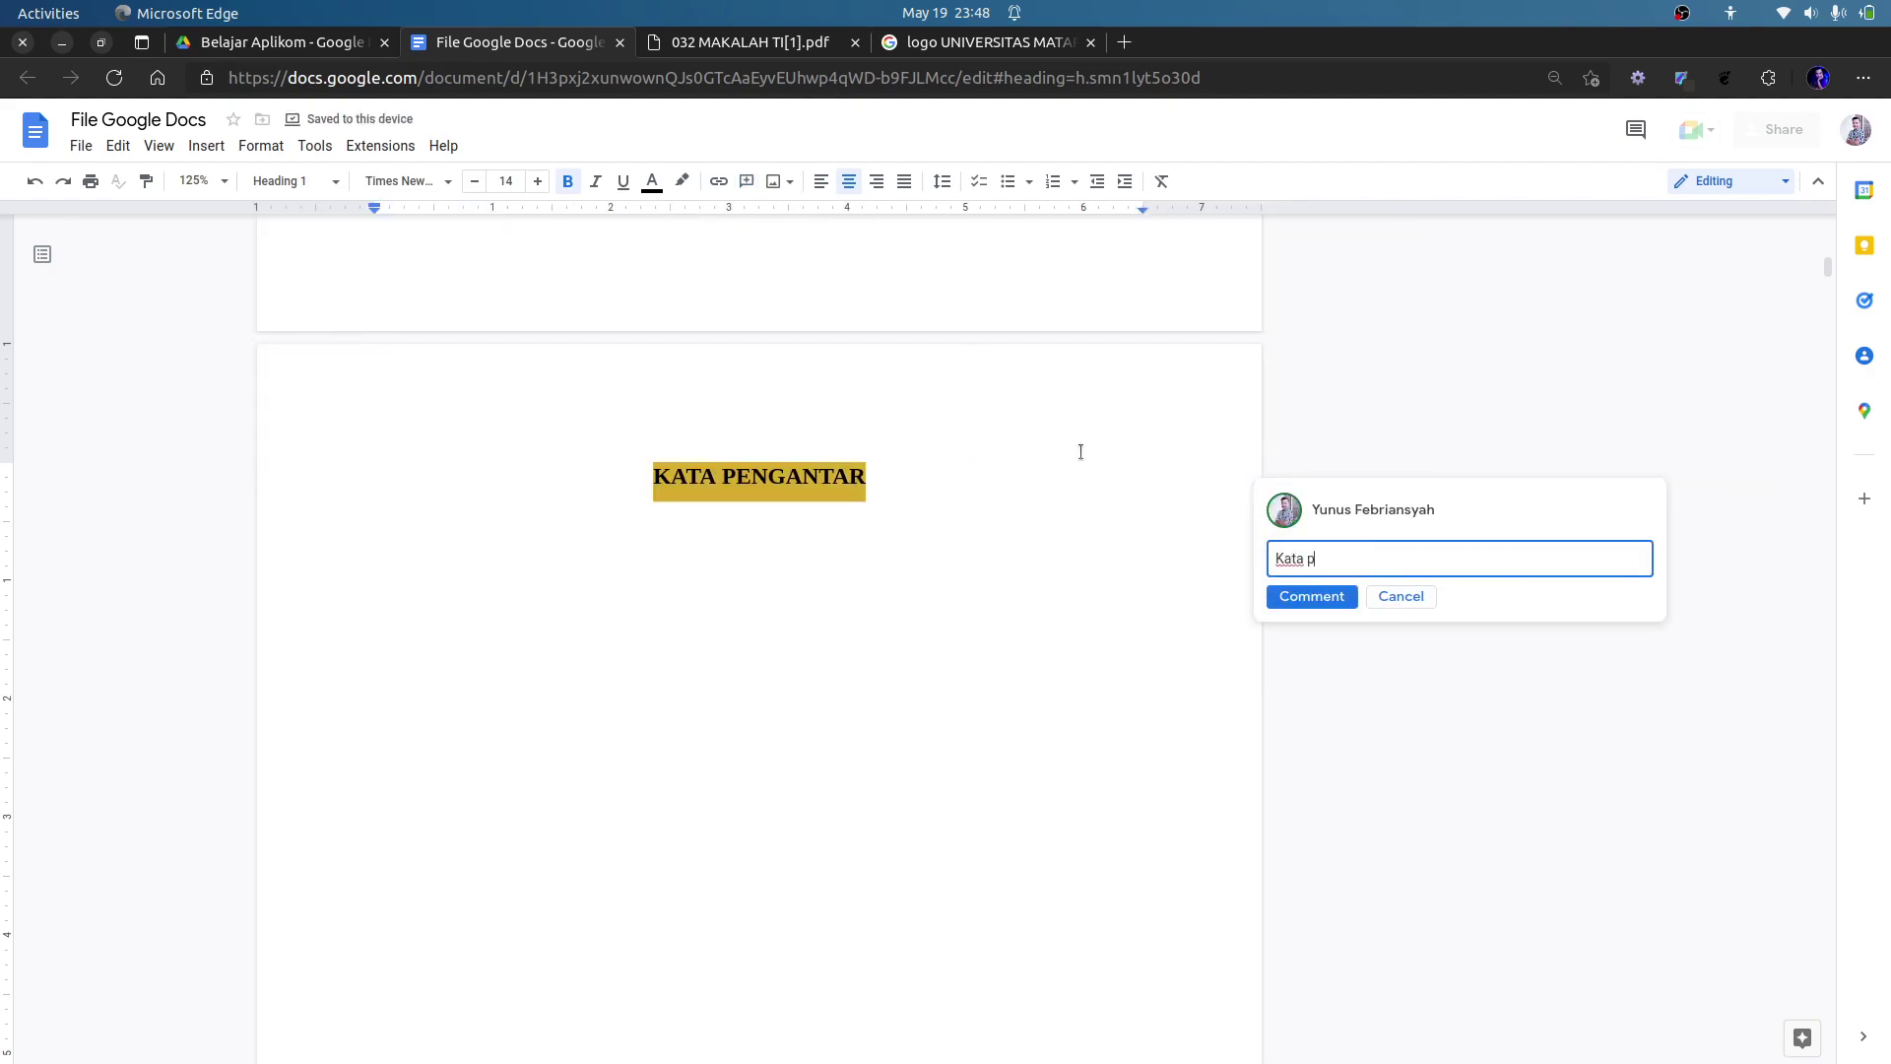
type("engantar belum kelar")
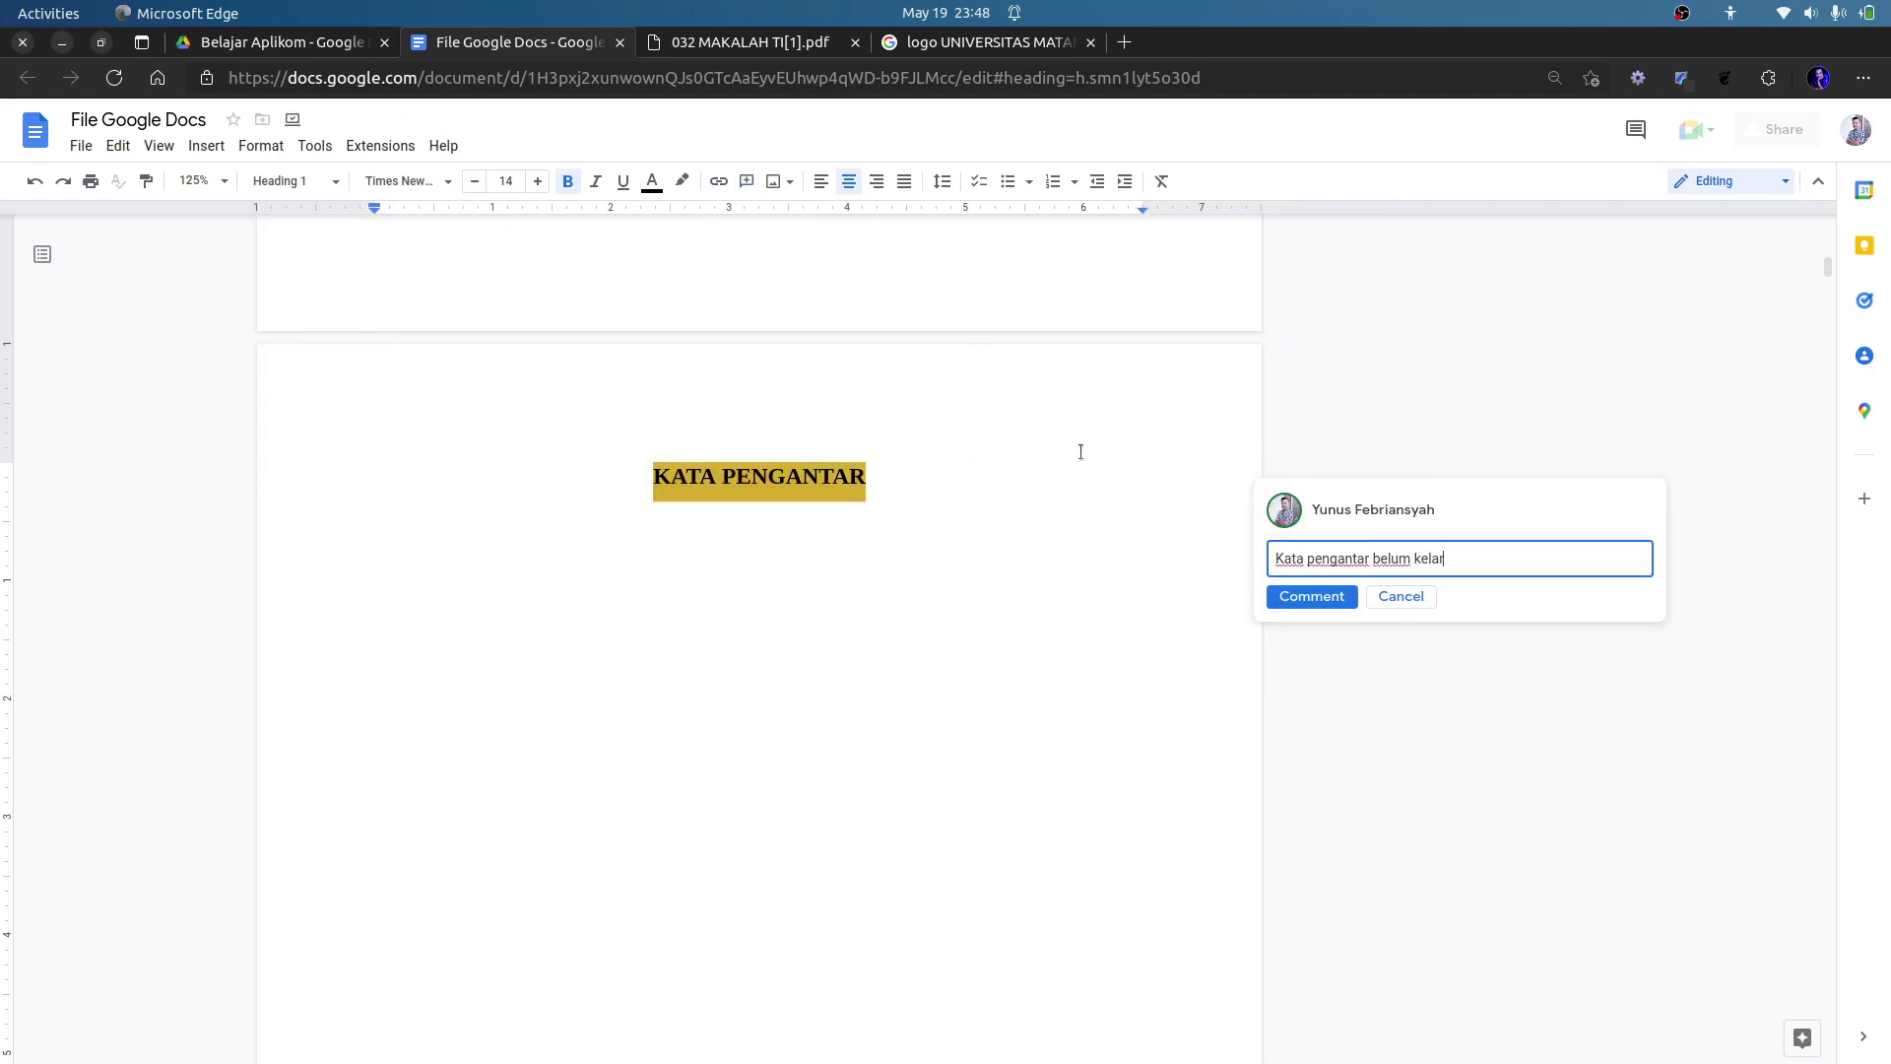
left_click(1344, 597)
left_click(887, 583)
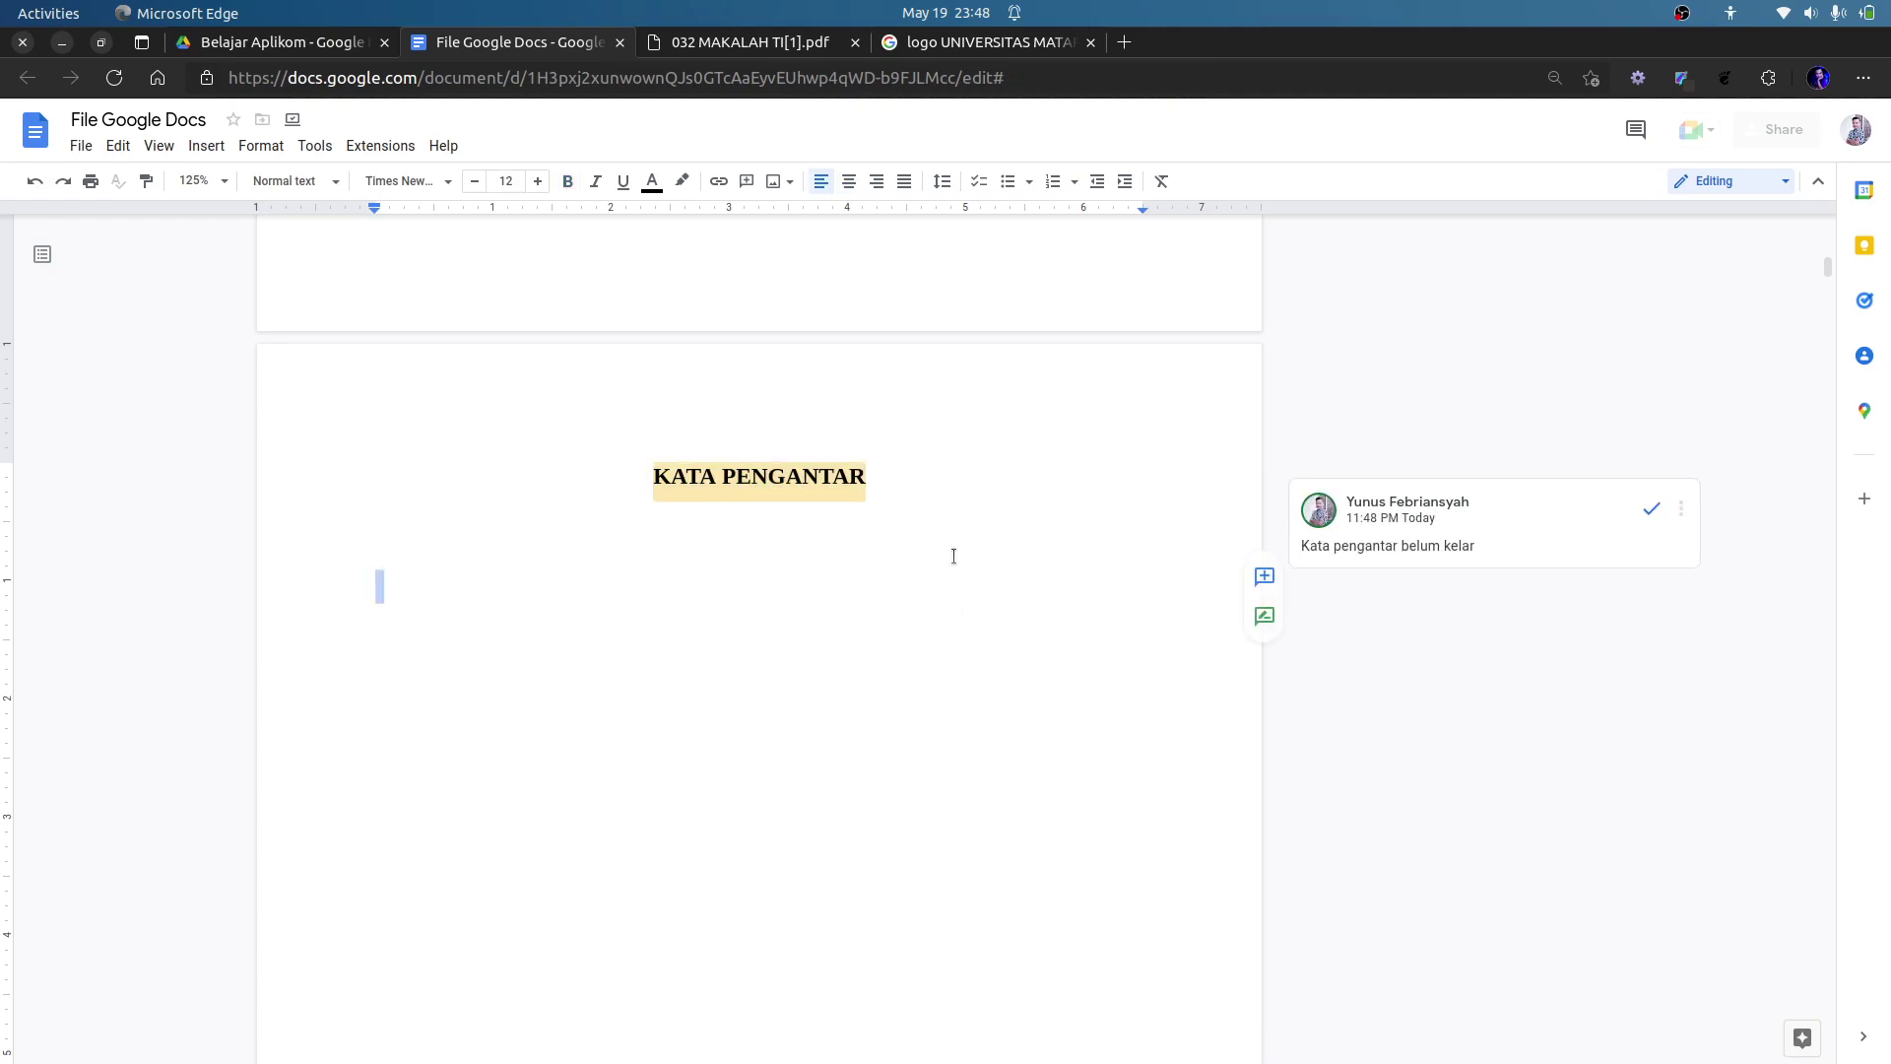
Resolve the comment attached to the KATA PENGANTAR heading.
scroll(844, 523, "up", 3)
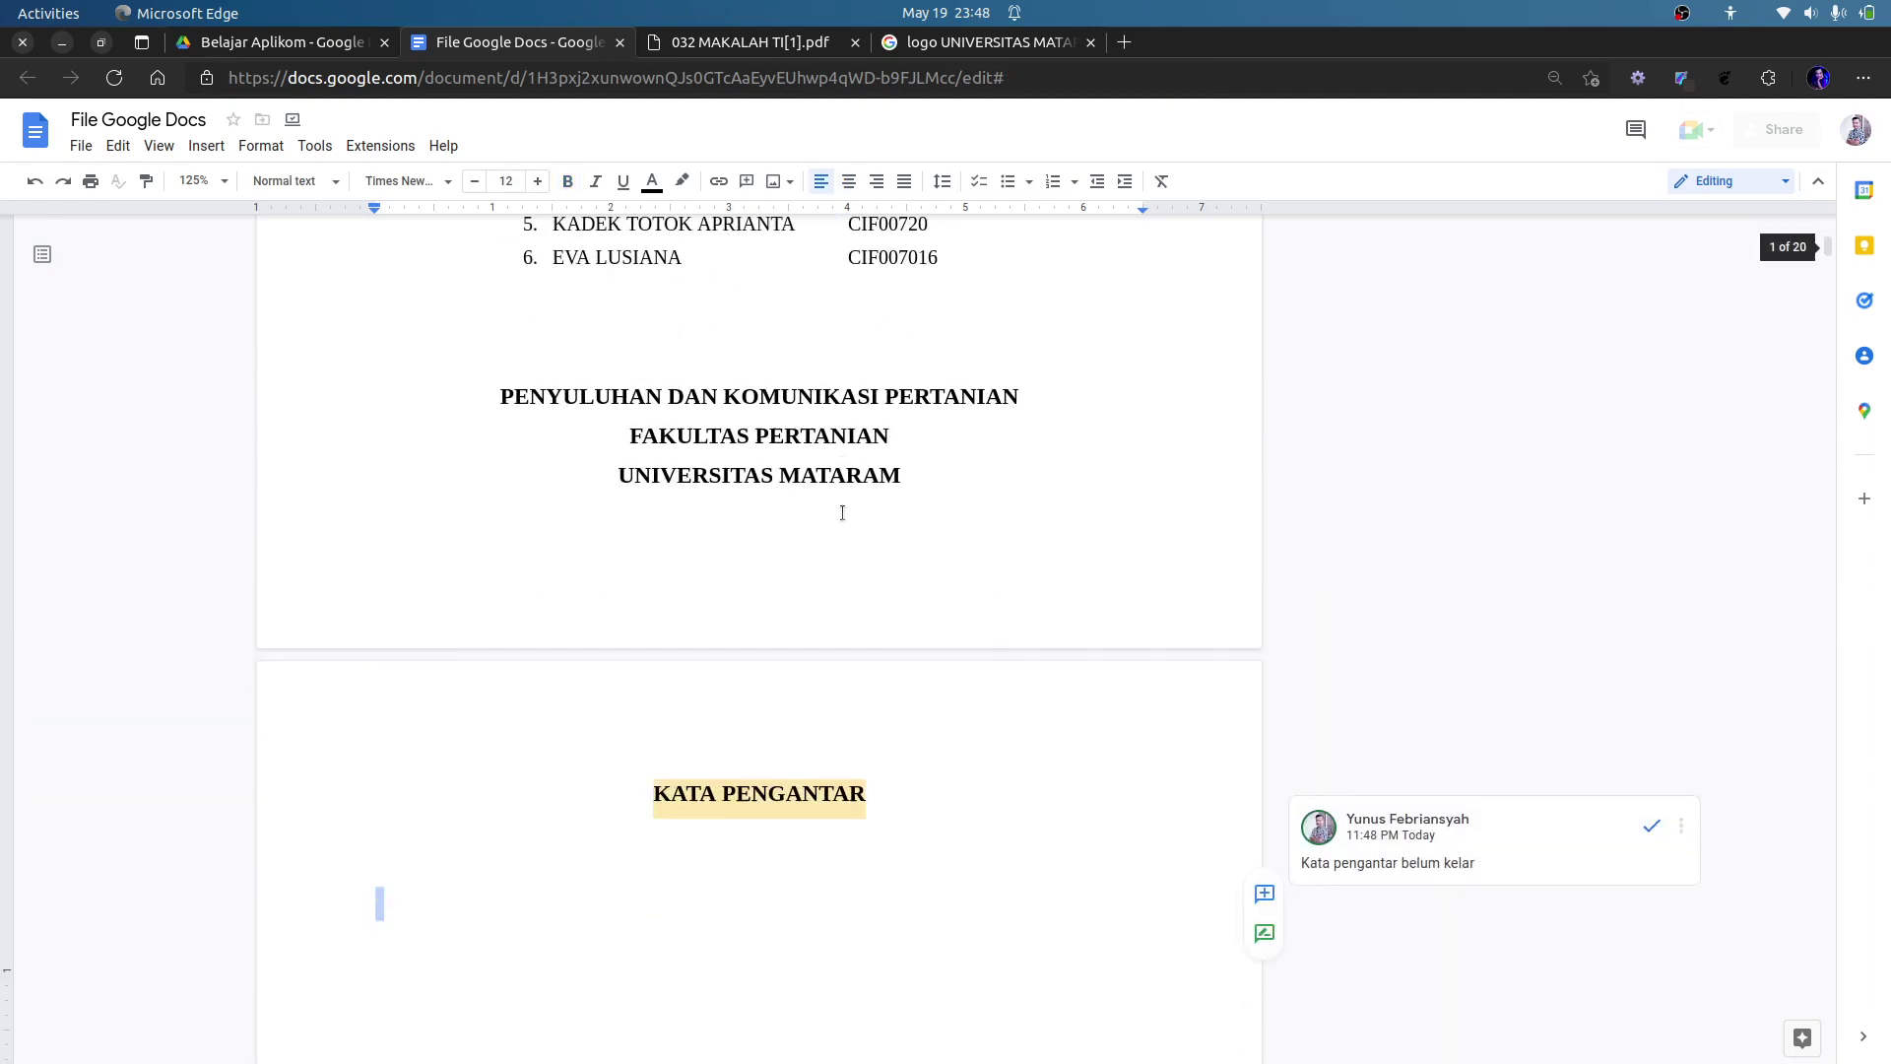
left_click(602, 809)
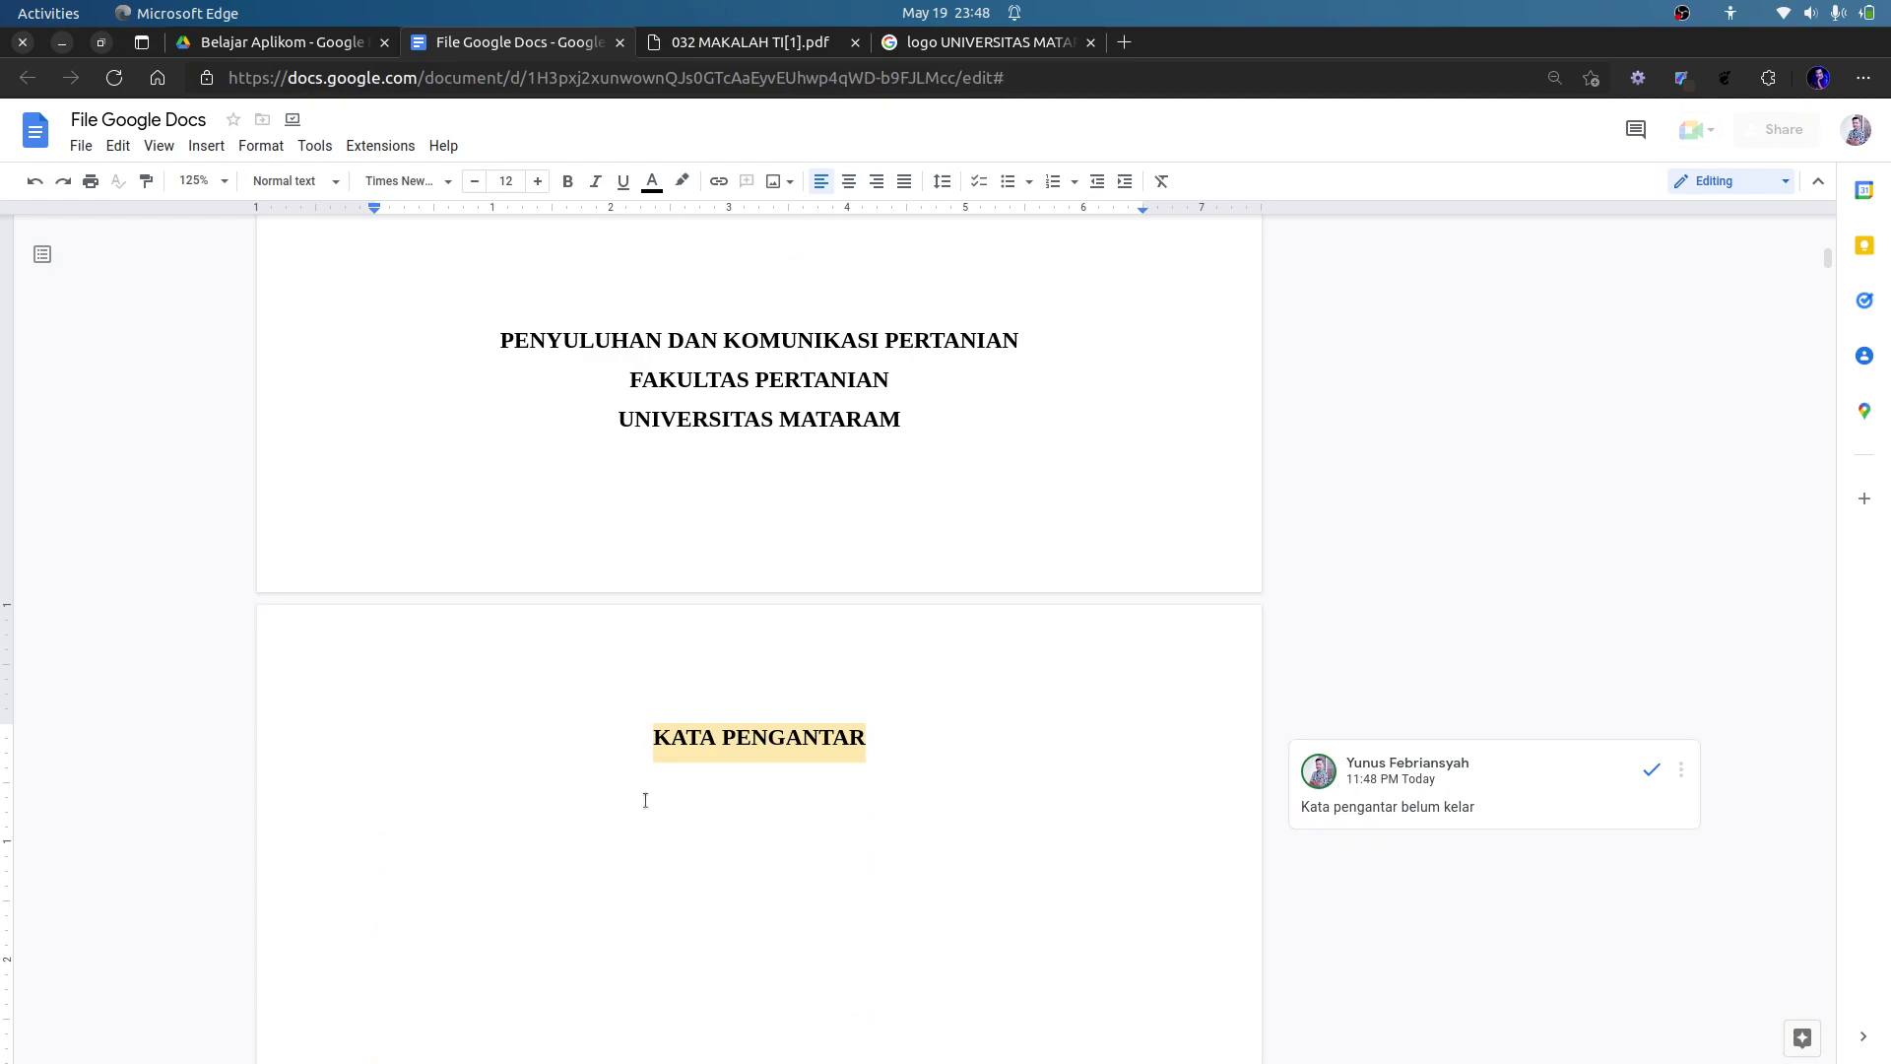
left_click(1652, 769)
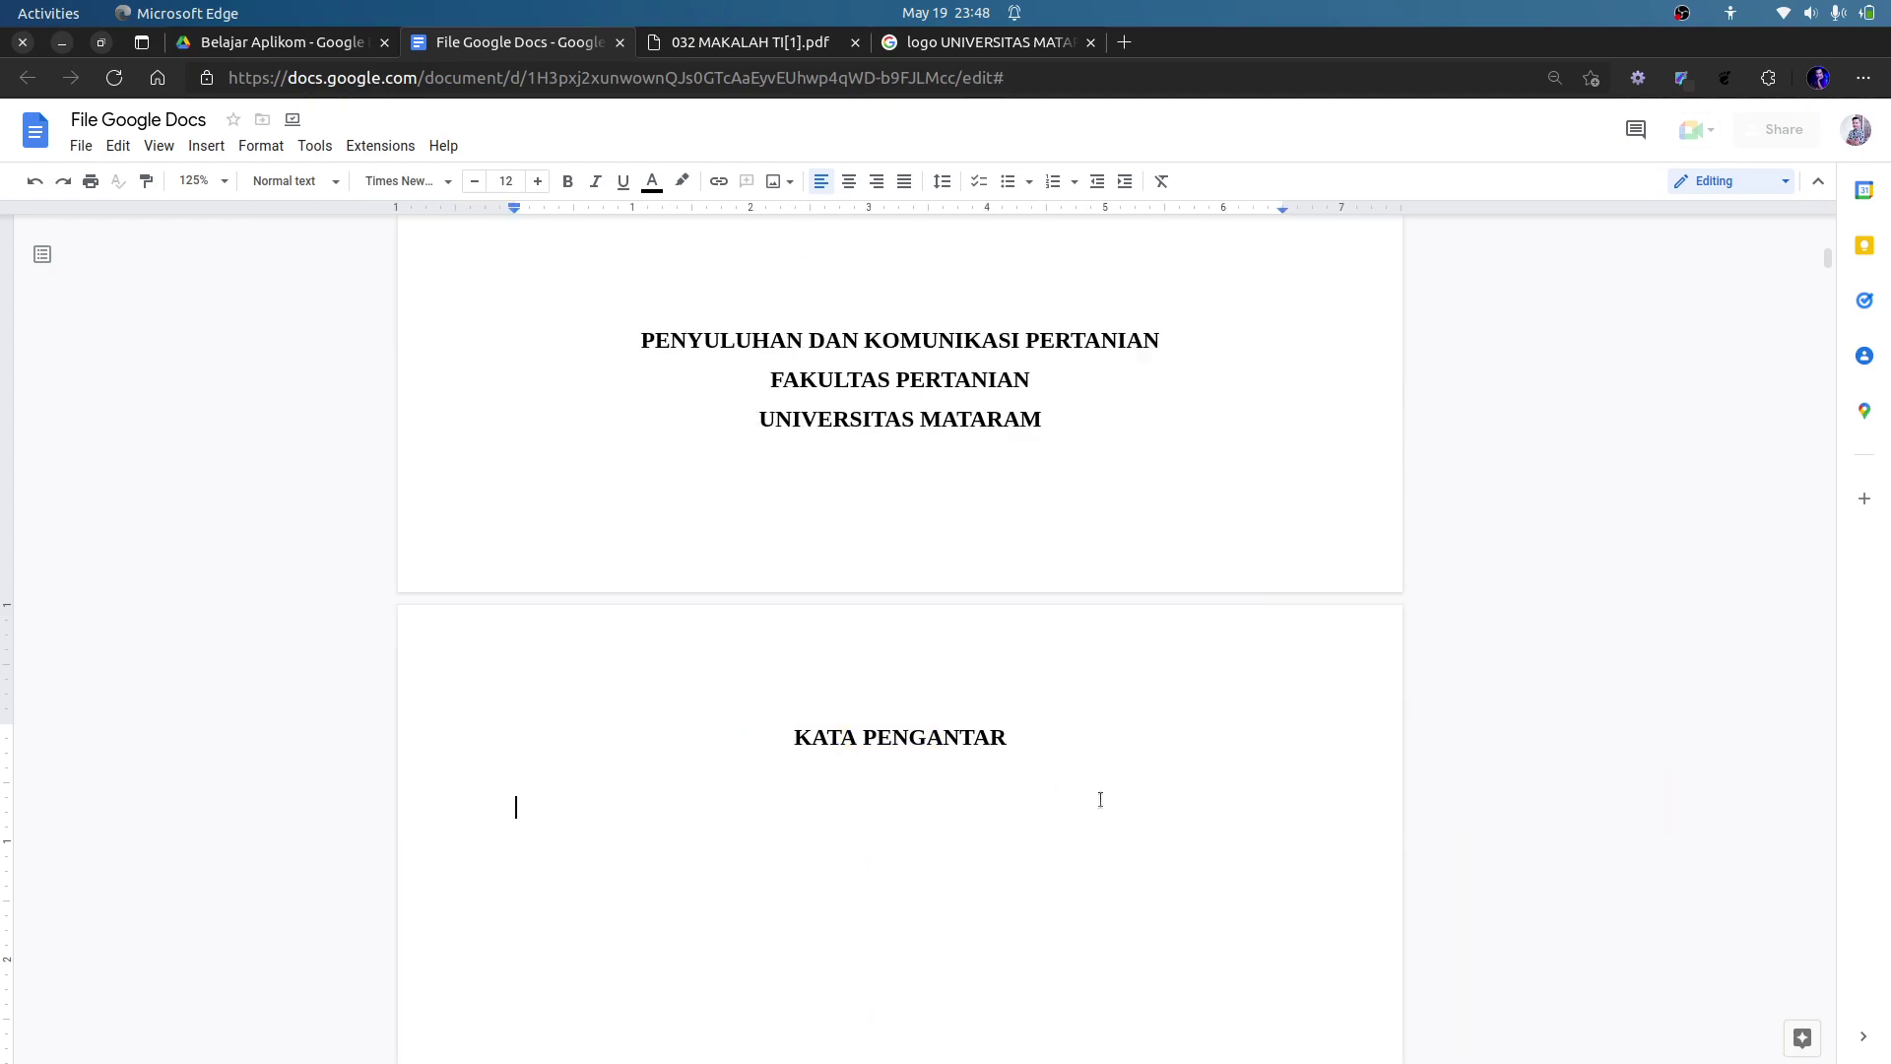
Comment on the KATA PENGANTAR heading once more with the text "Kata pengantar belum kelar".
left_click_drag(1048, 746, 725, 734)
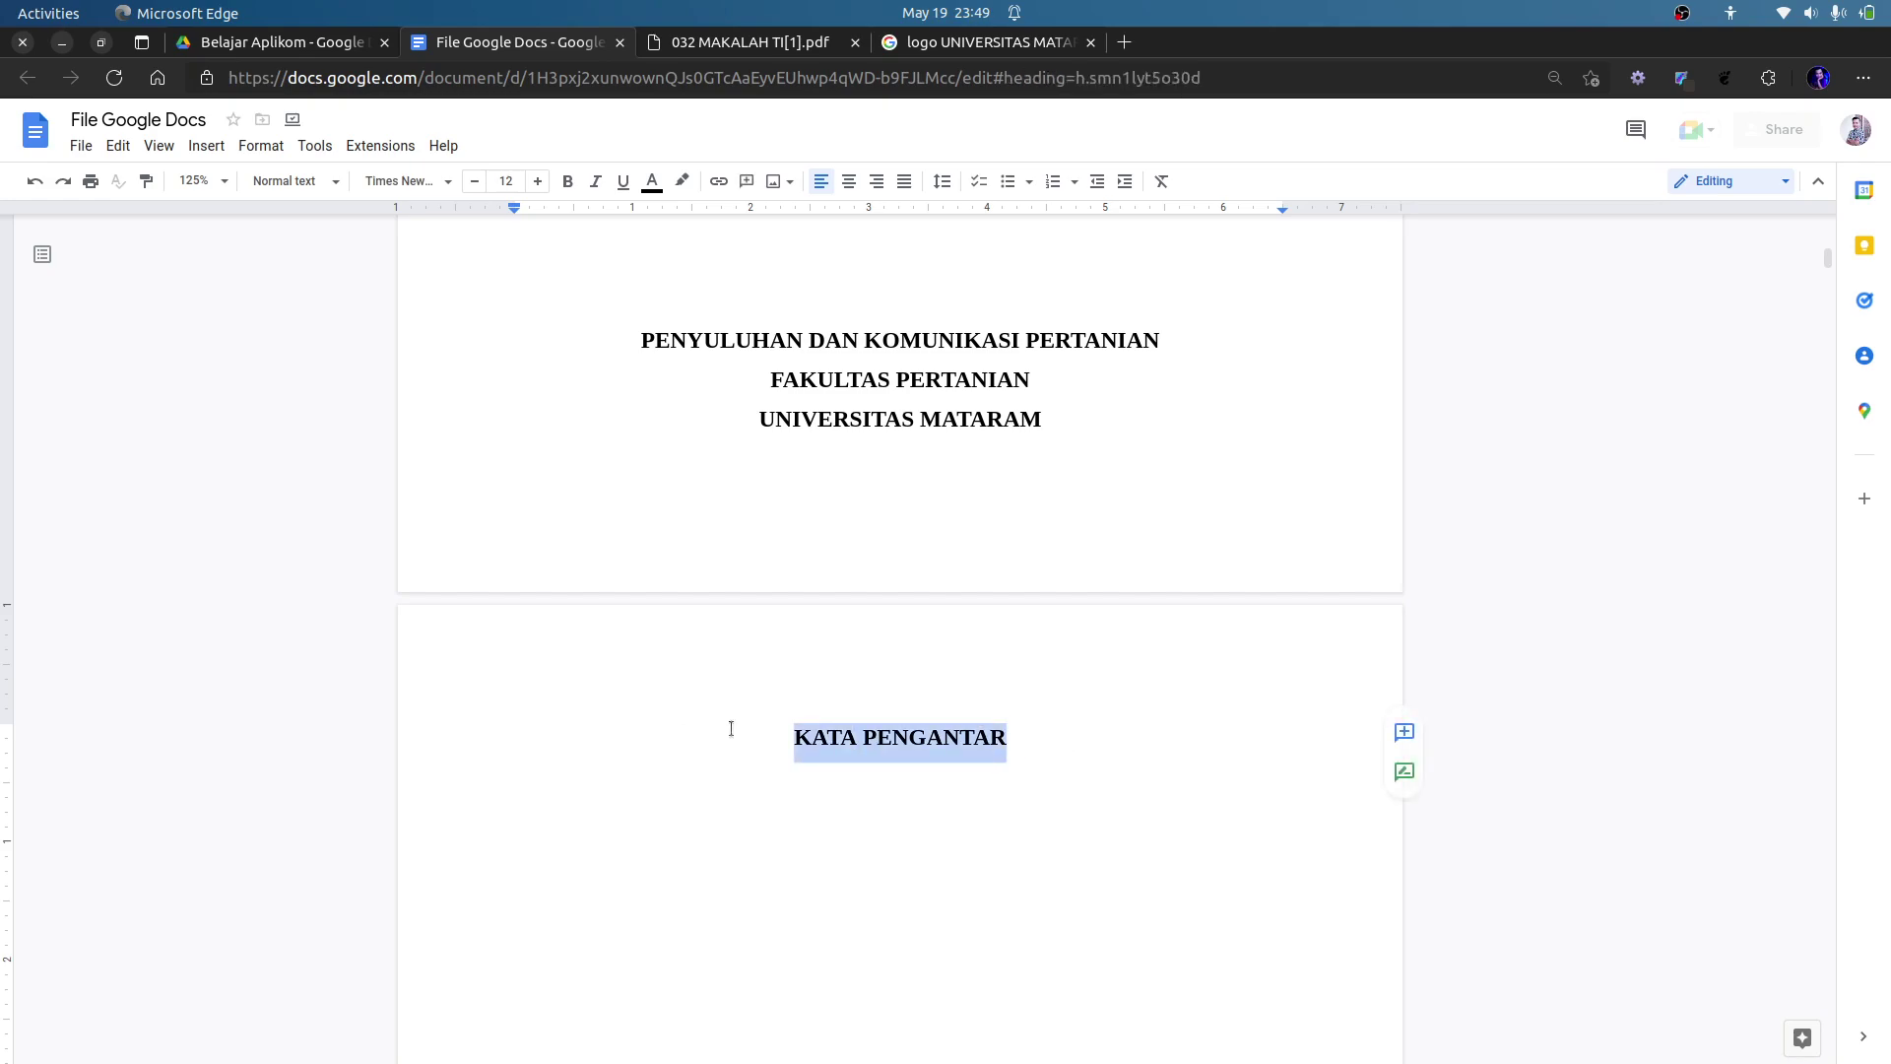
left_click(1405, 731)
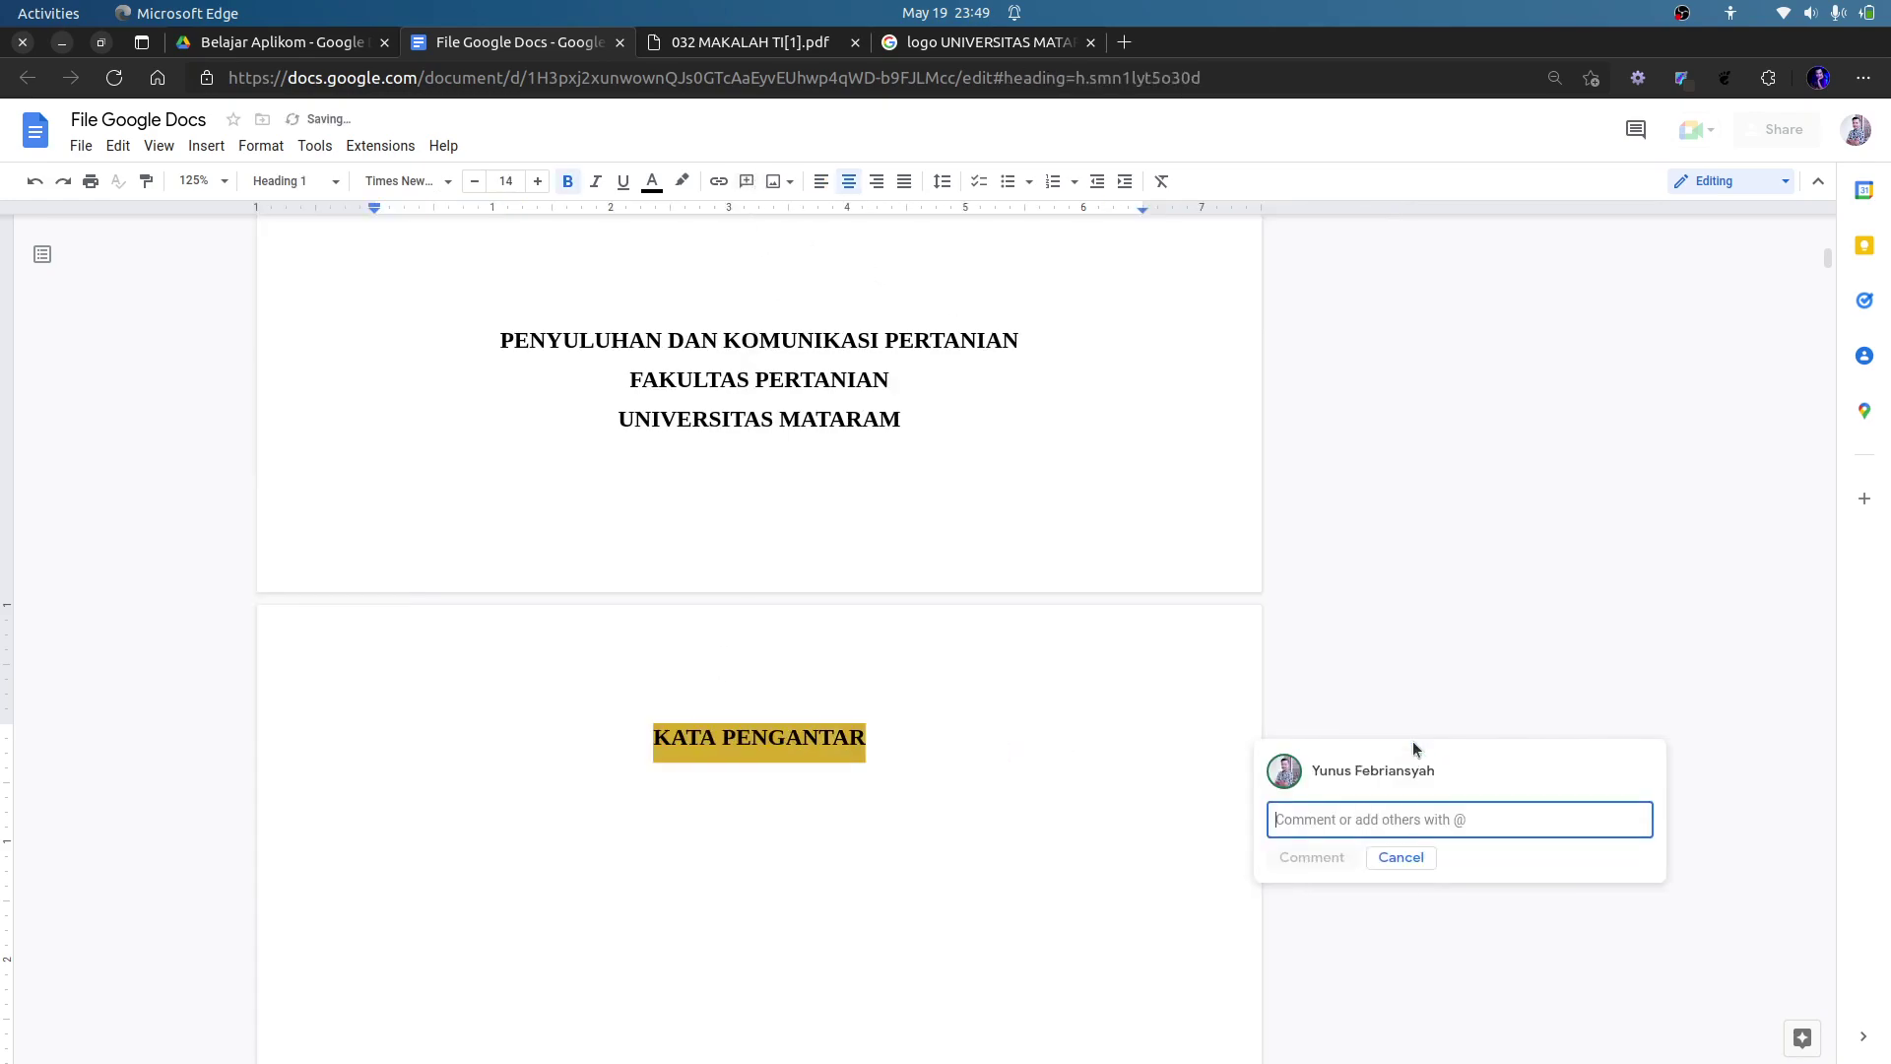
type("Kata pe")
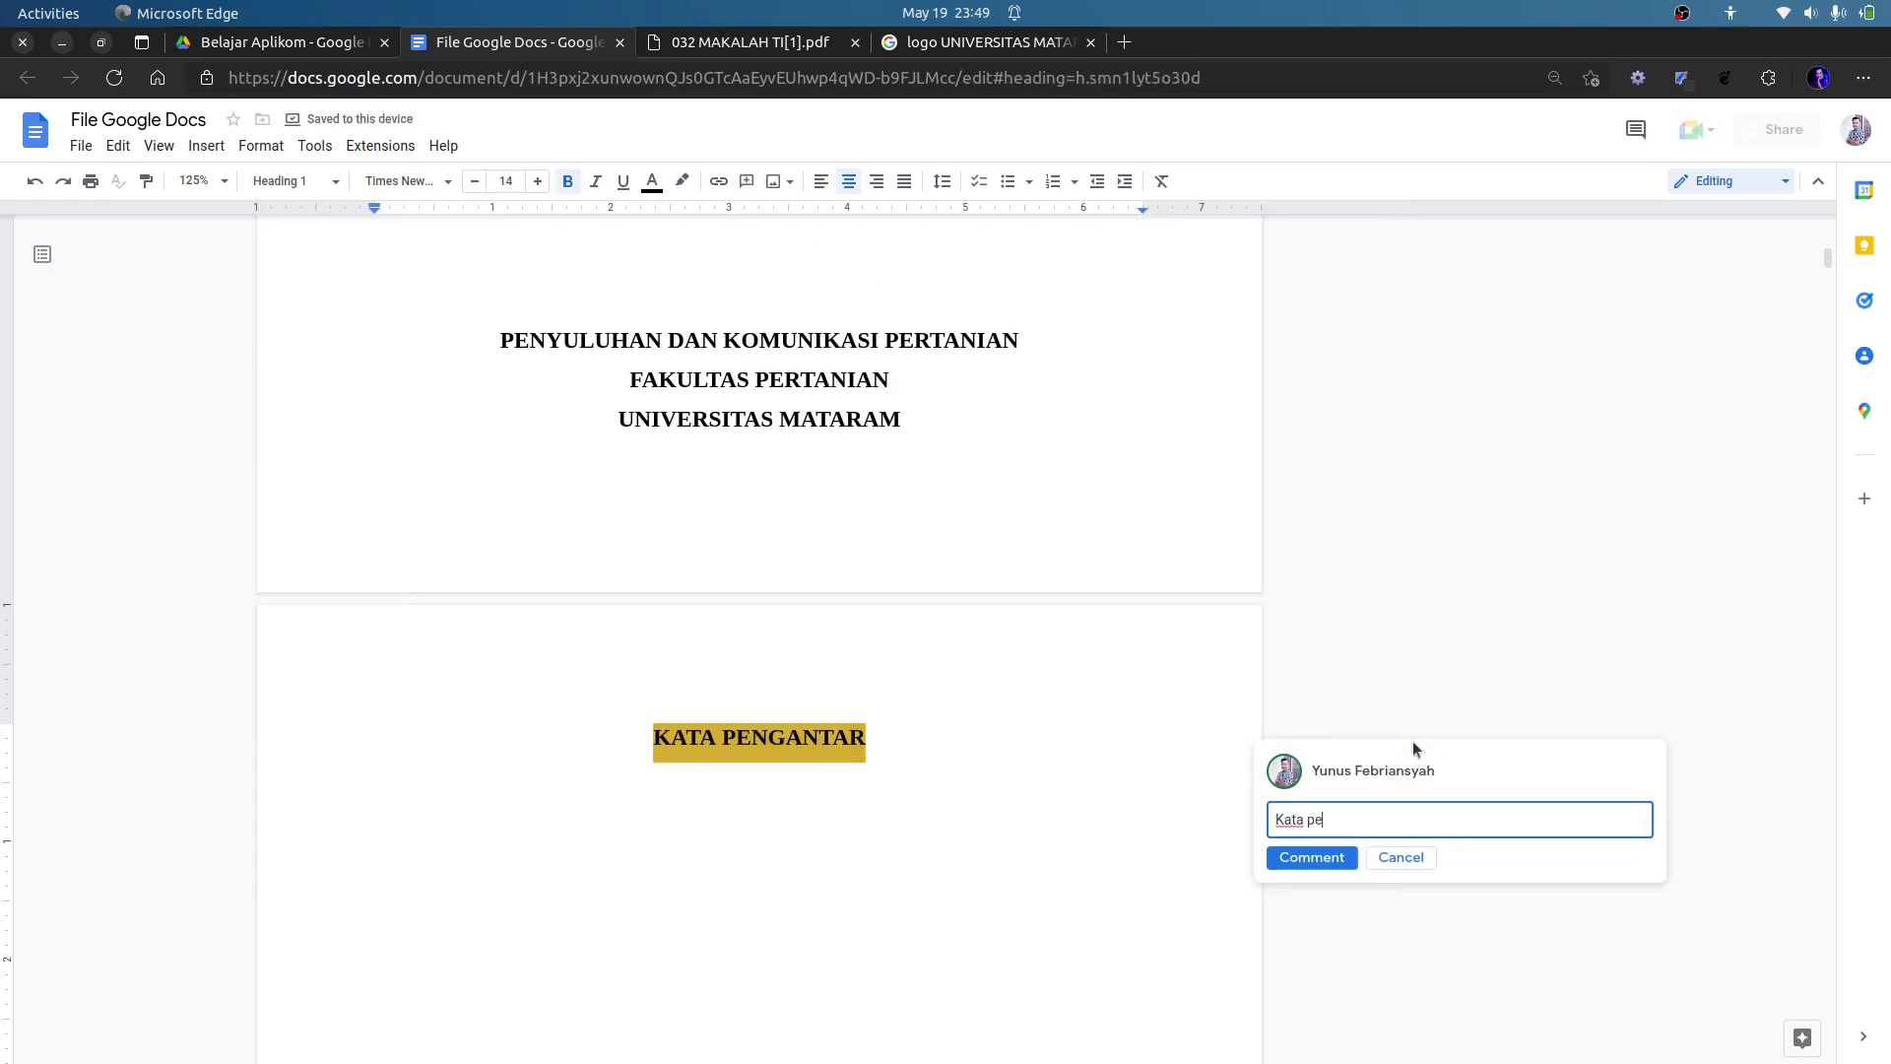
type("ngantar belum kelar")
key("ctrl+Return")
Add a comment to the DAFTAR ISI heading reading "Ini Jatah" followed by the assigned person's name.
scroll(1047, 764, "down", 8)
left_click(878, 634)
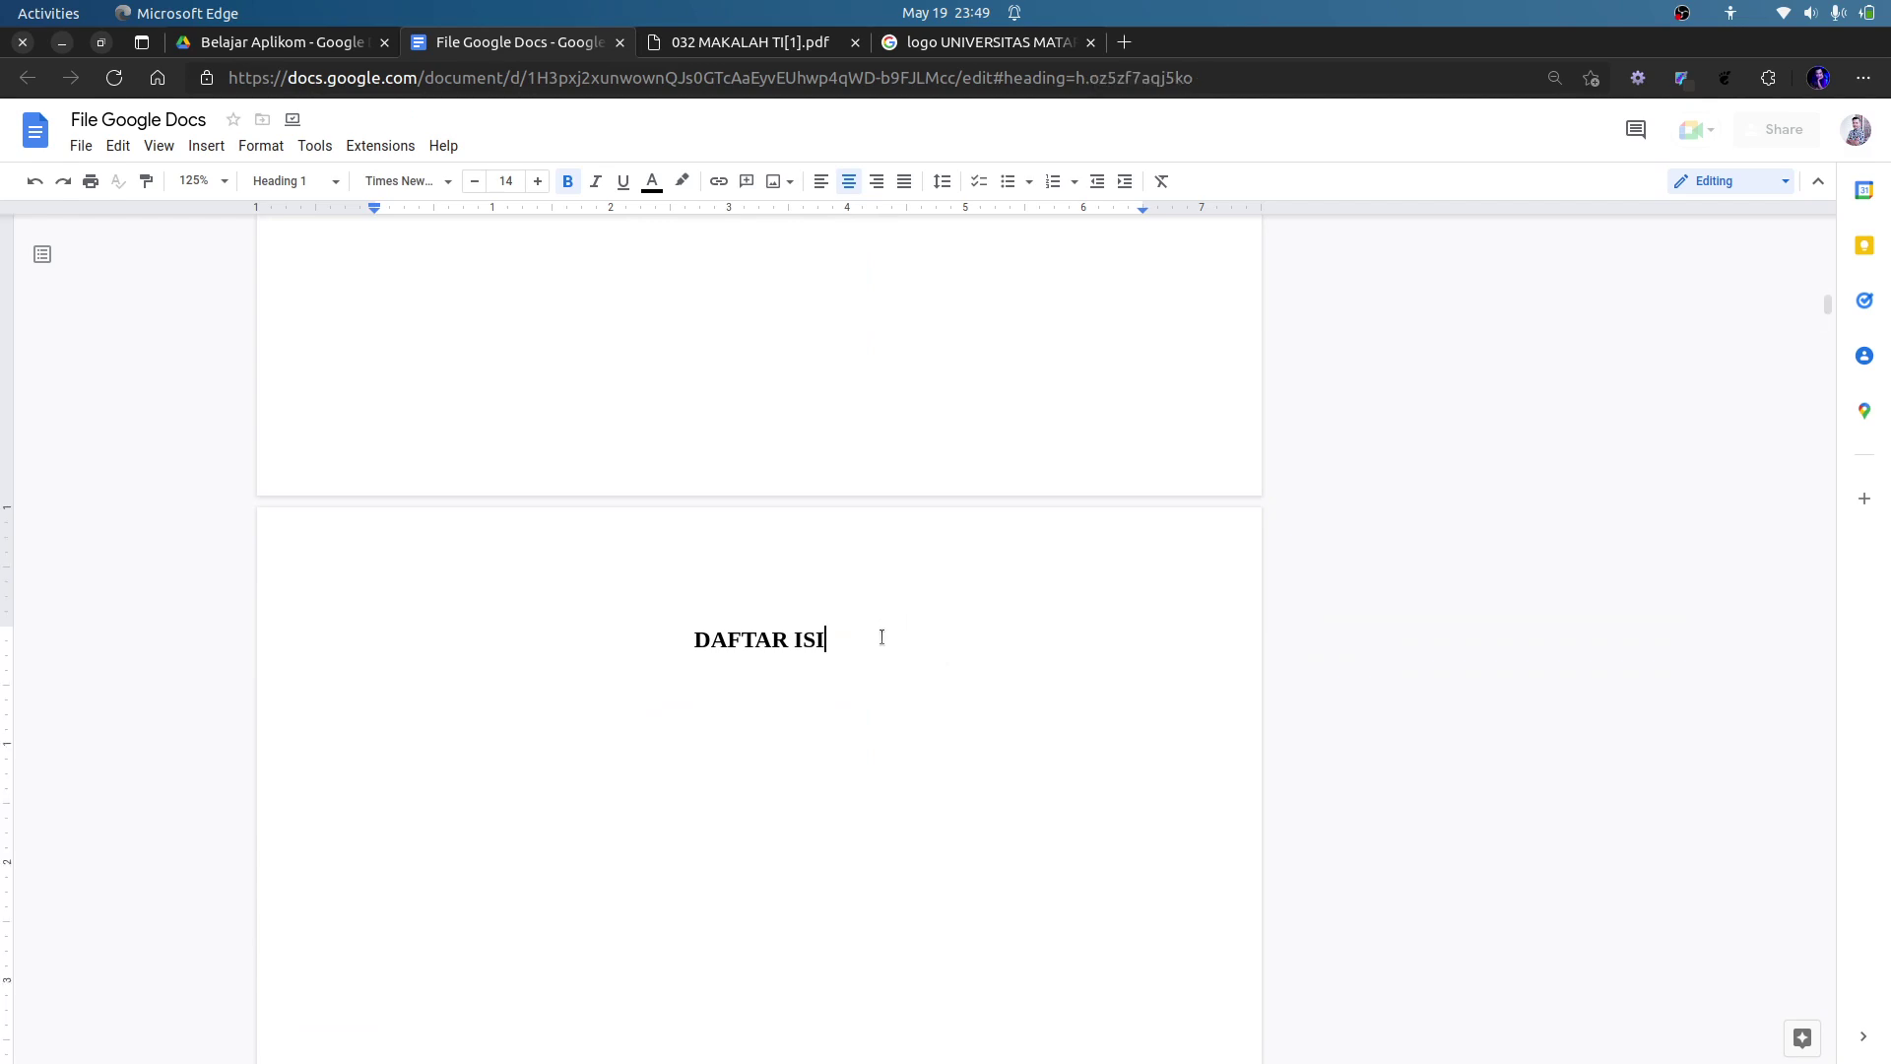
triple_click(881, 637)
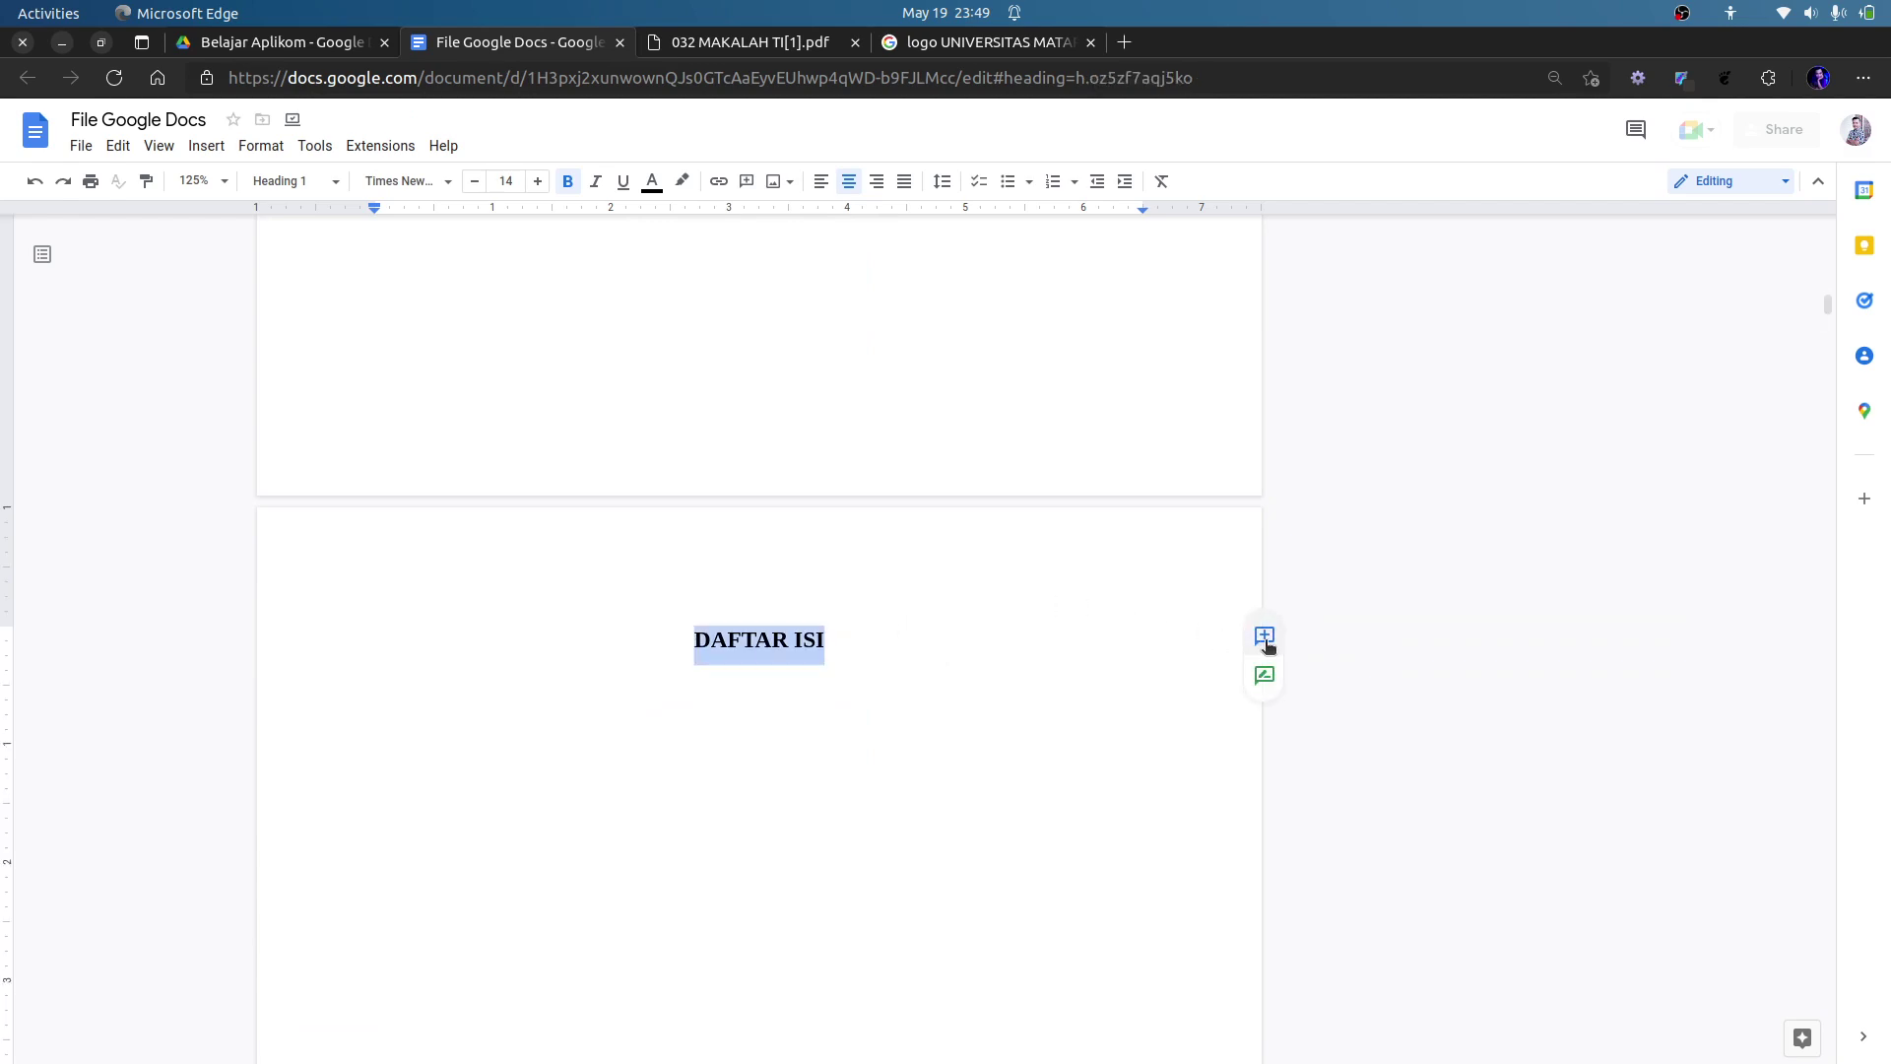
left_click(1260, 637)
type("Daftar")
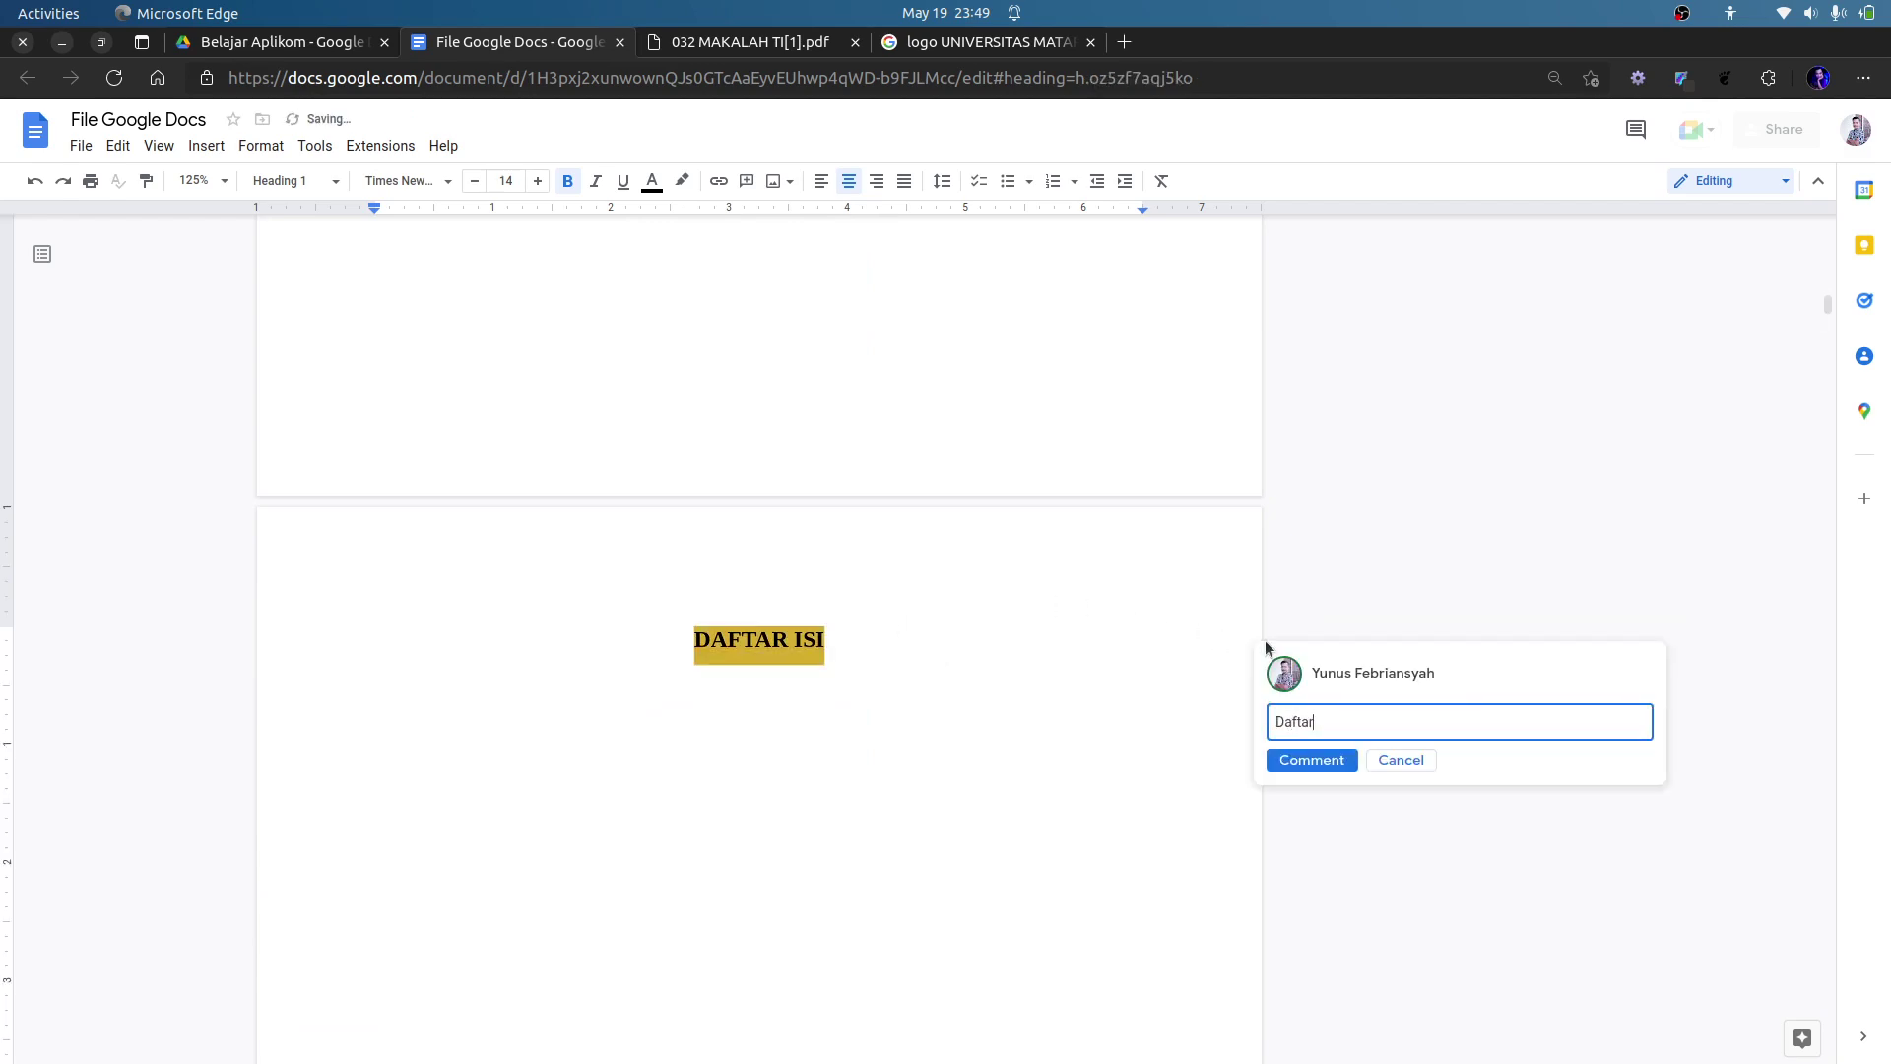
type(" isi belum kel")
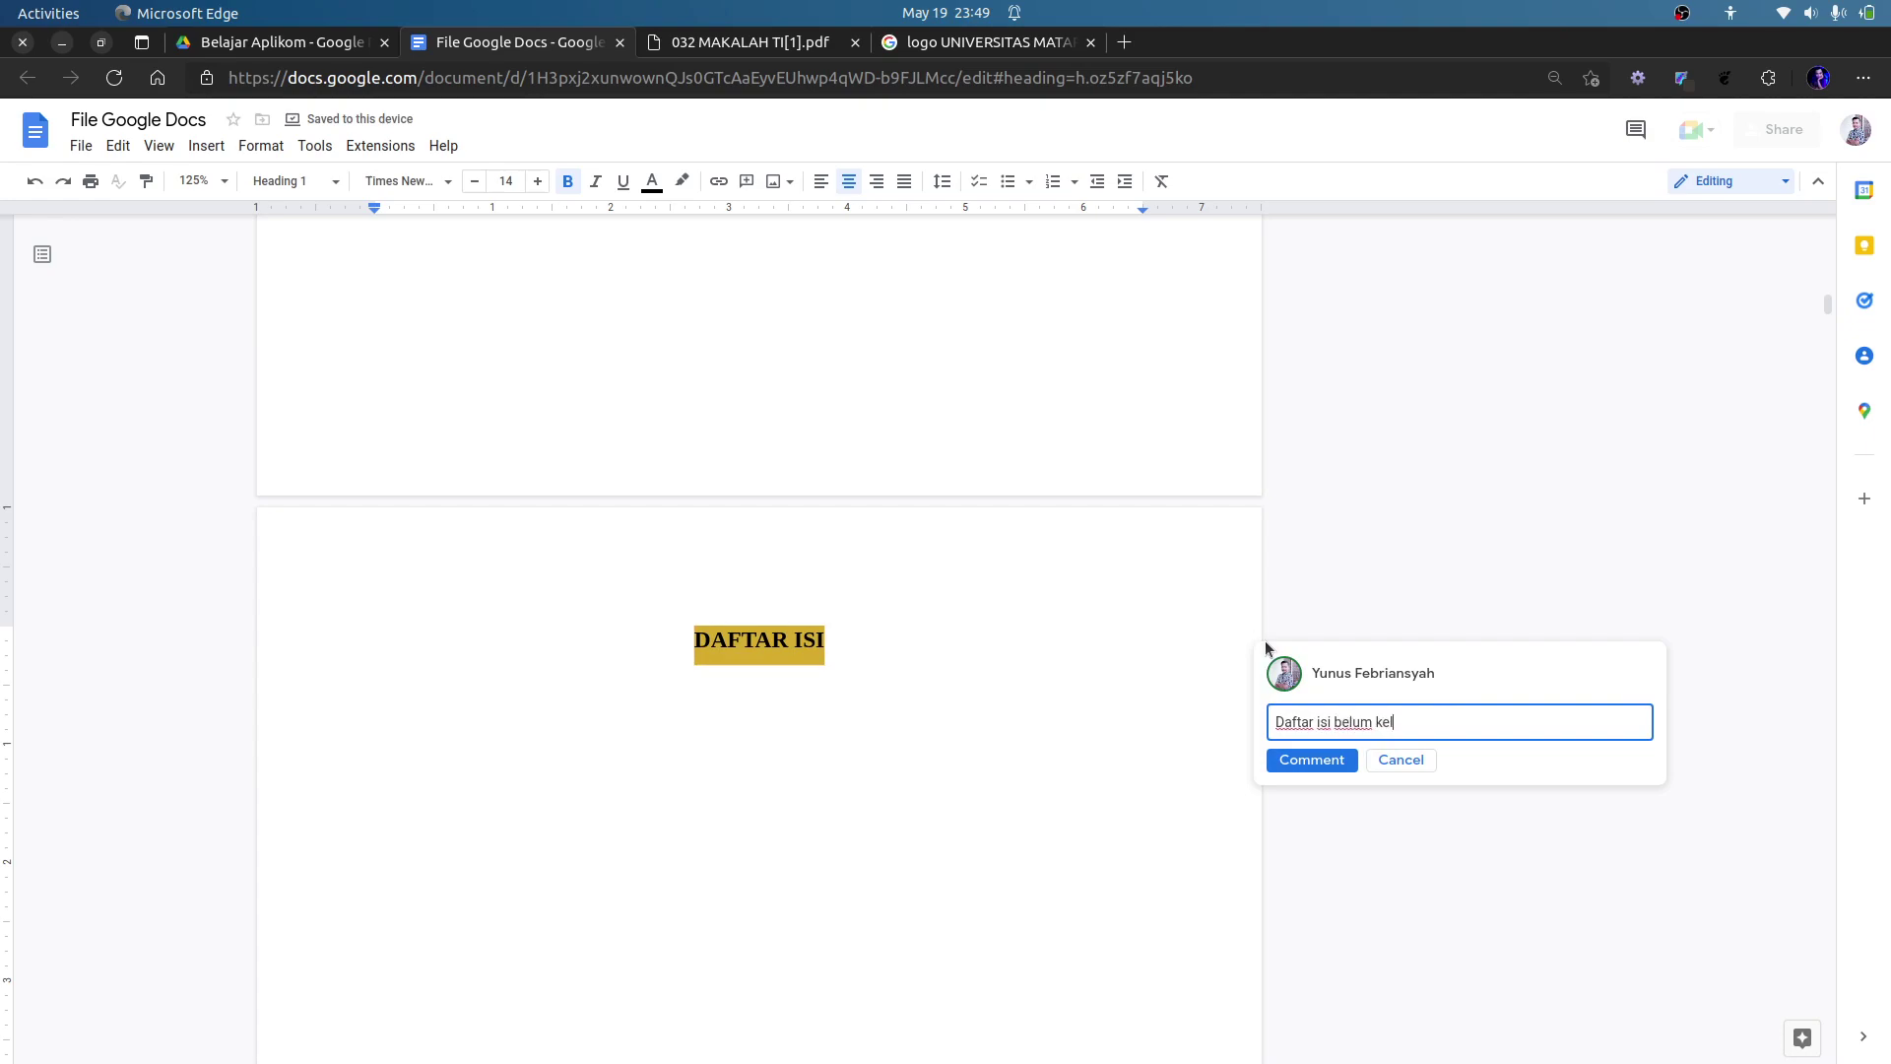
type("ar")
key("ctrl+a")
key("BackSpace")
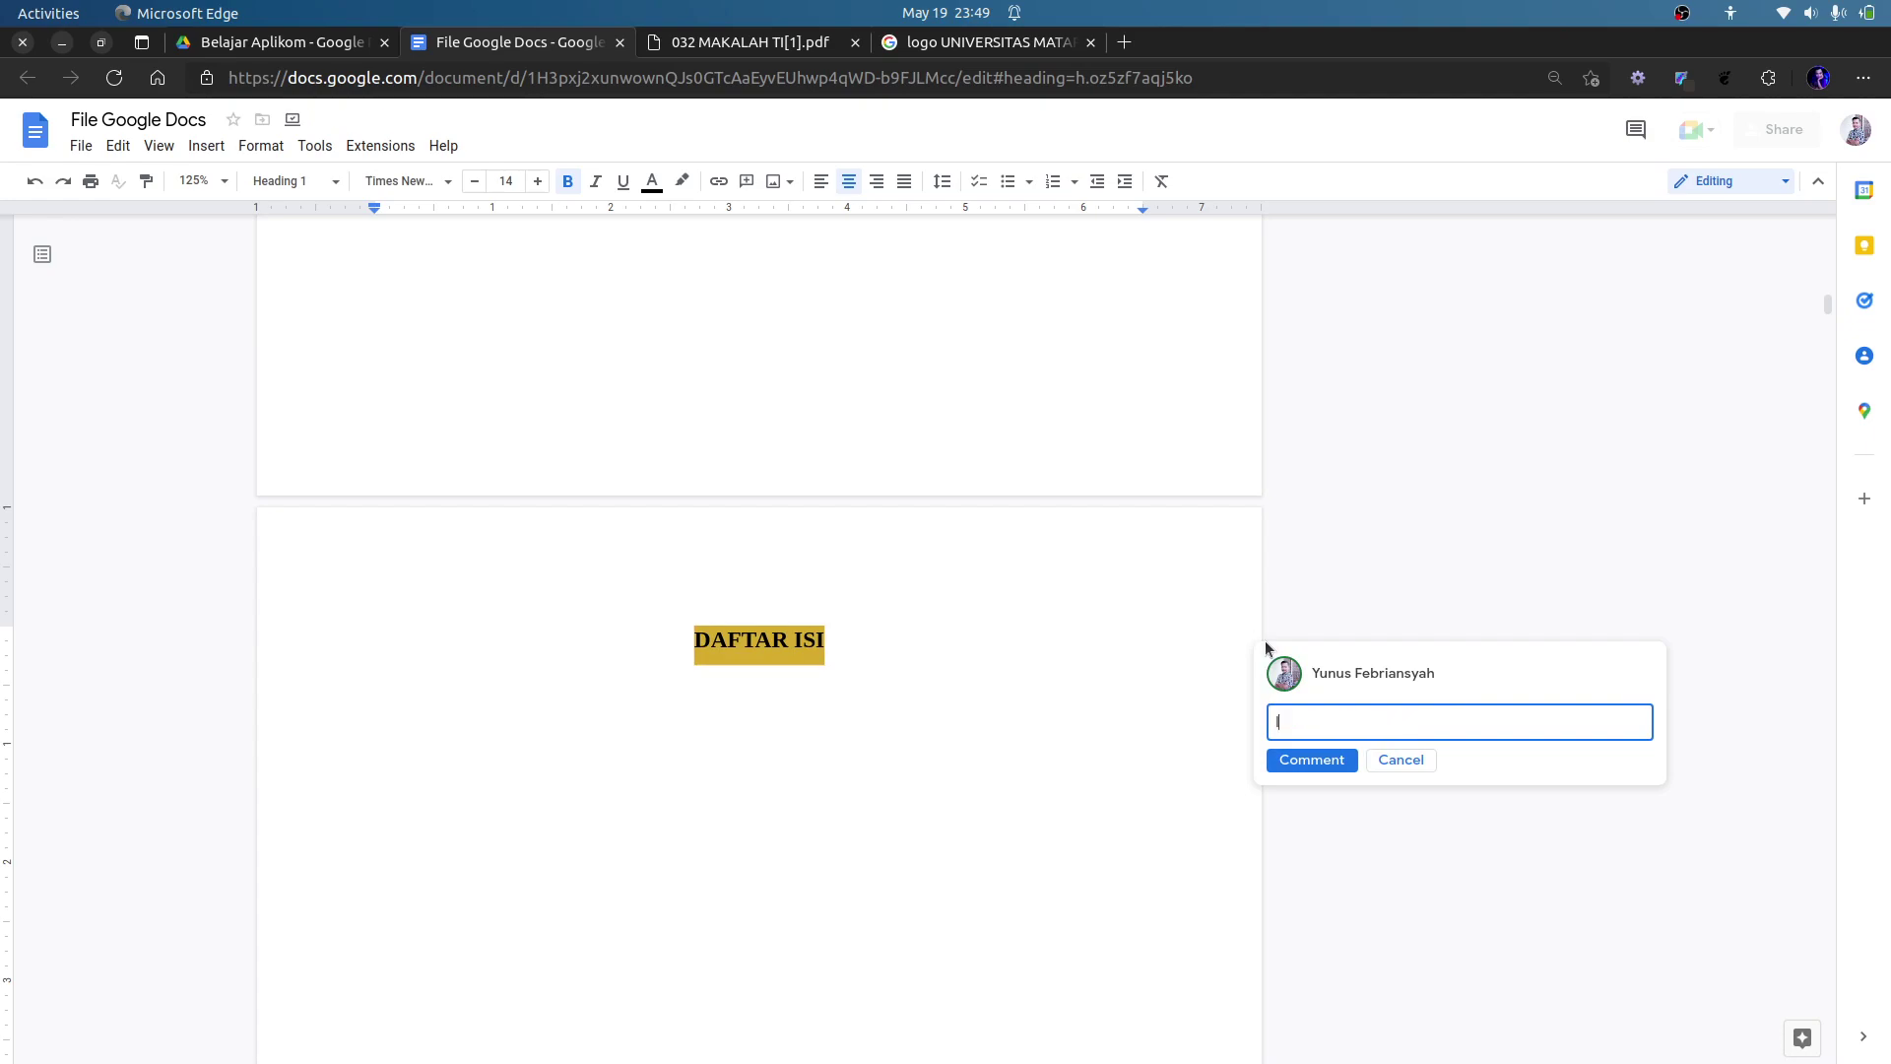
type("Ini Jatah Yunus")
key("Escape")
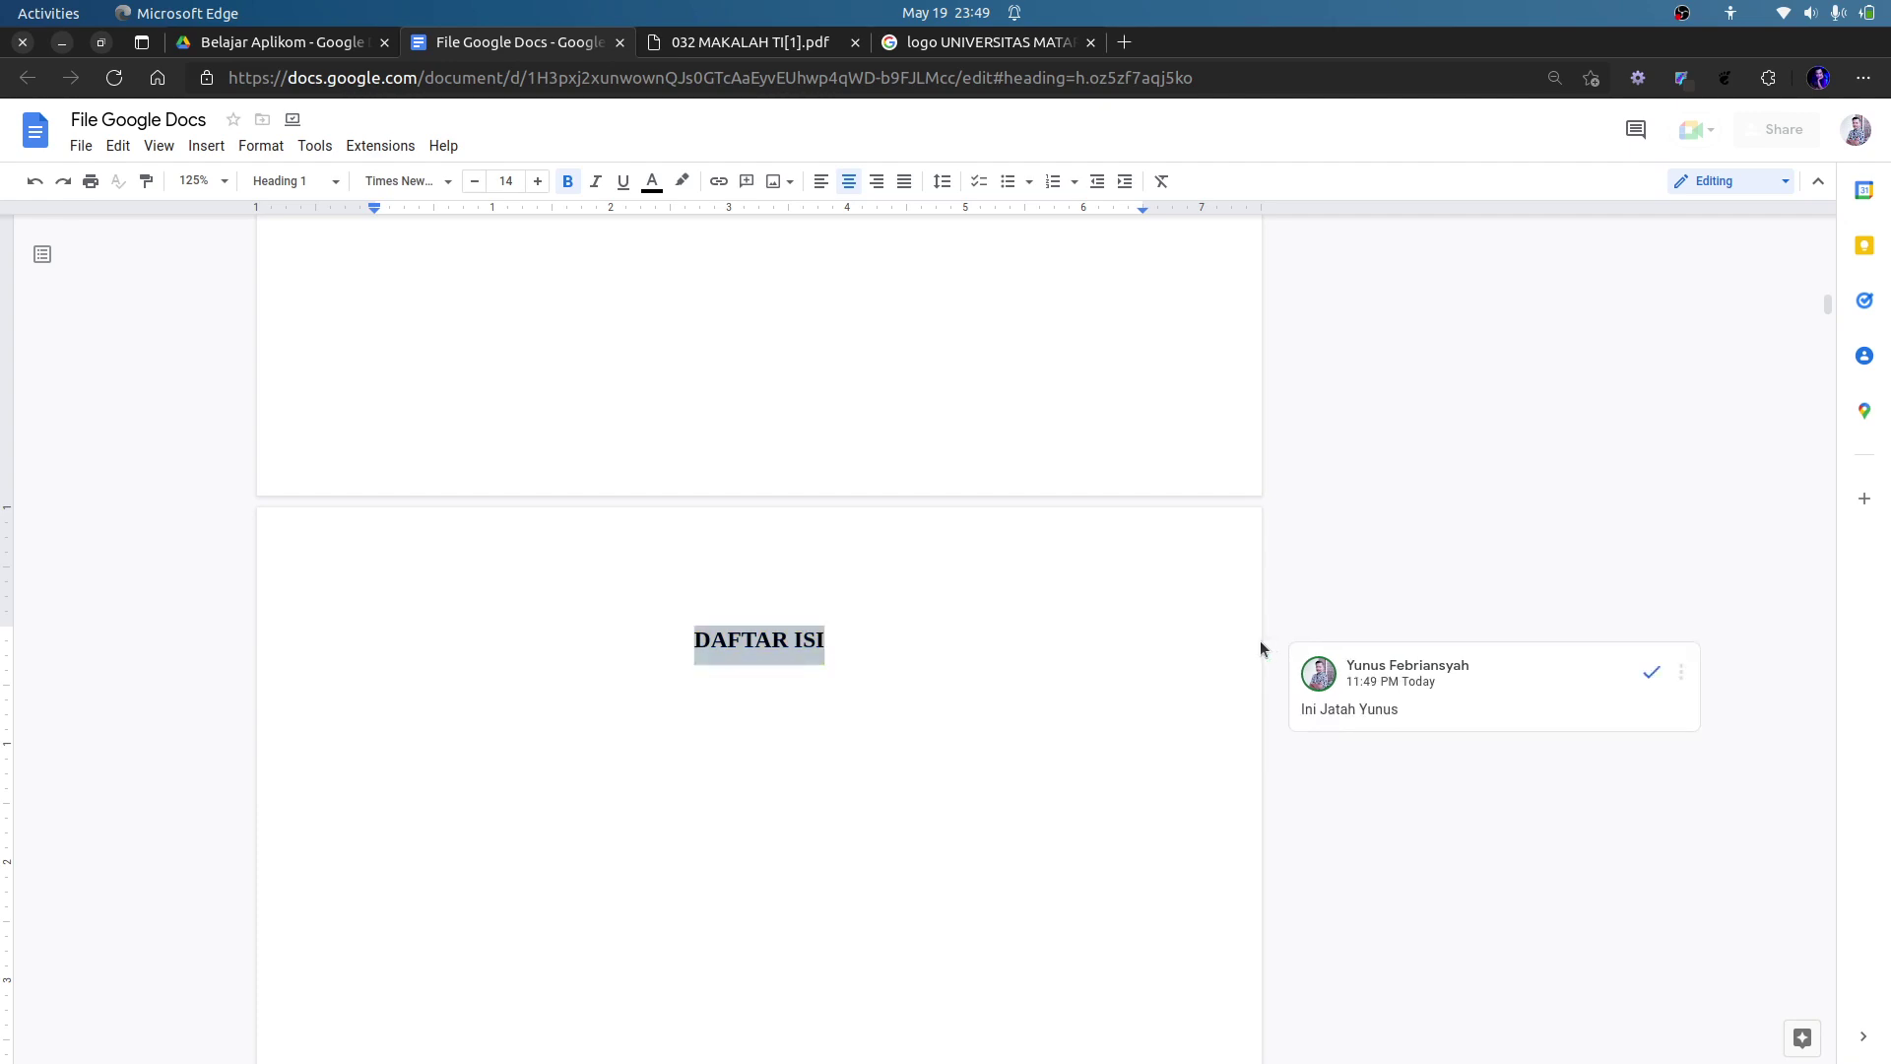
left_click(926, 734)
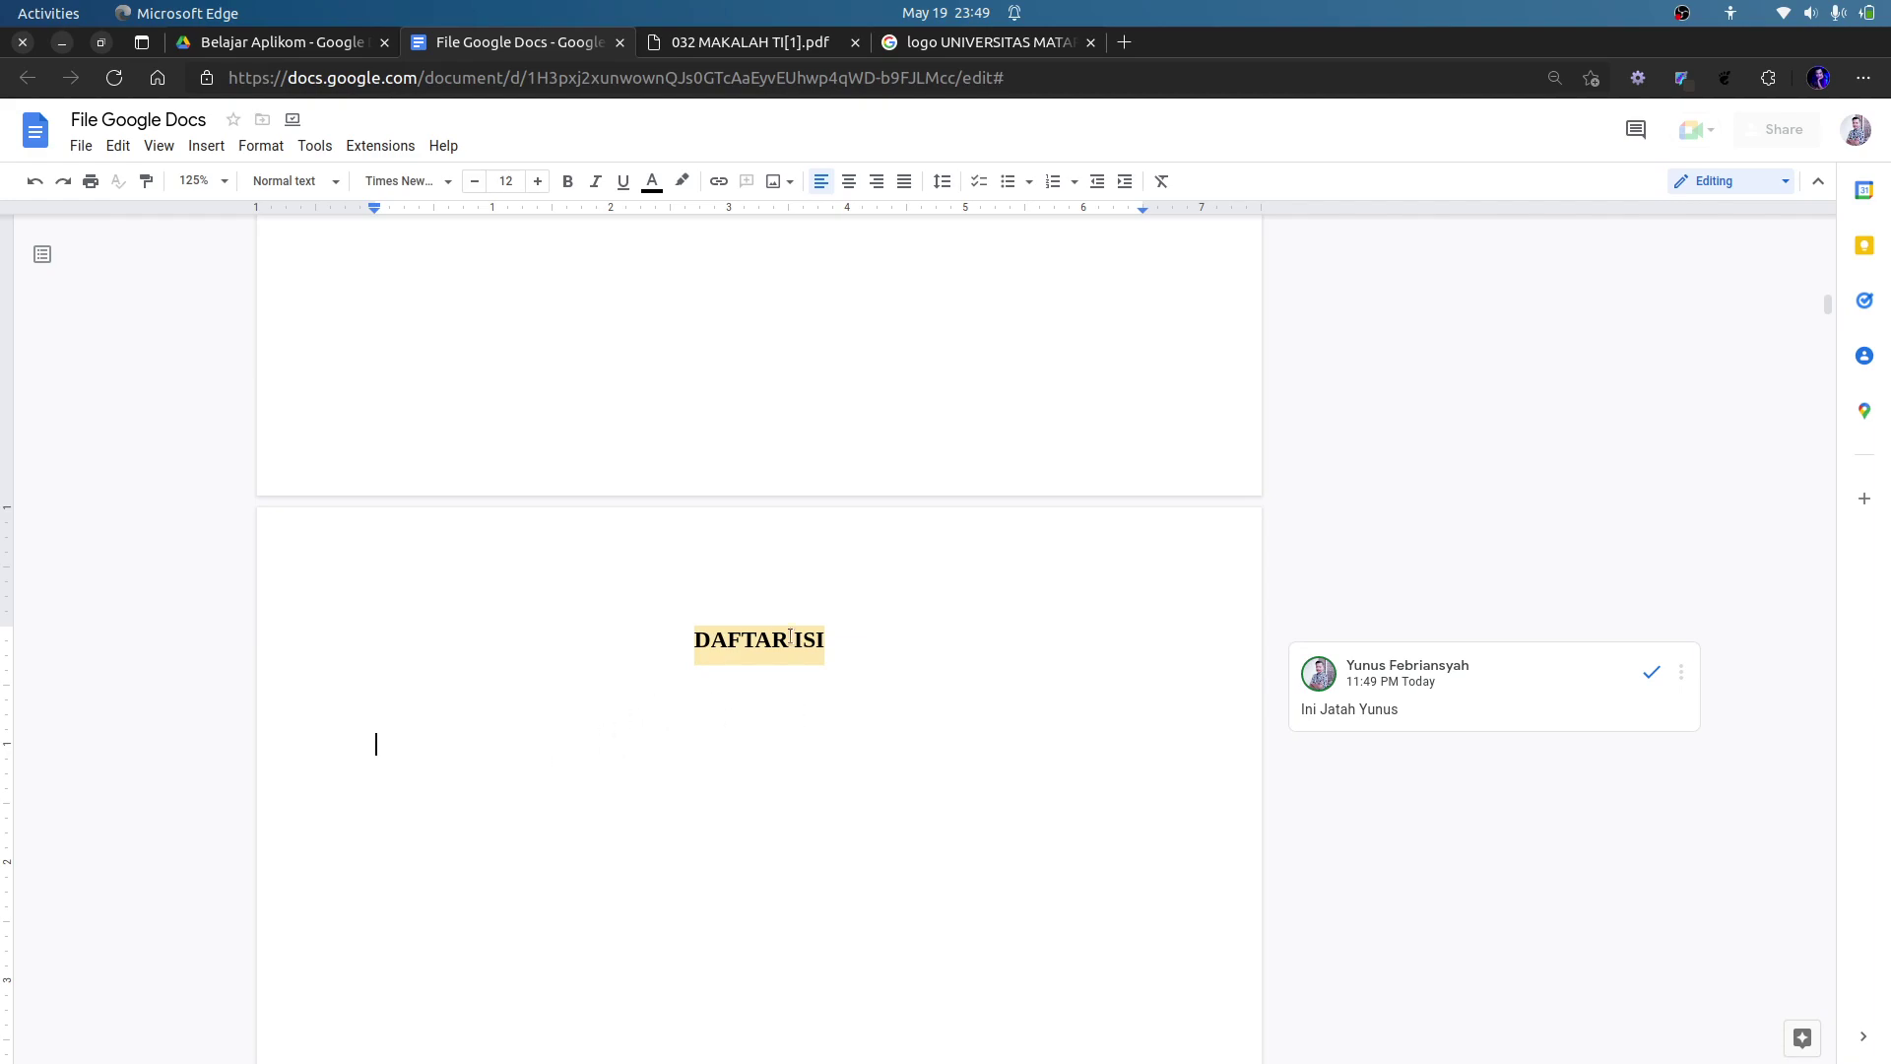
Try the checklist format on the "Sopan santun berkomunikasi" paragraph in BAB I and undo it.
scroll(794, 689, "down", 15)
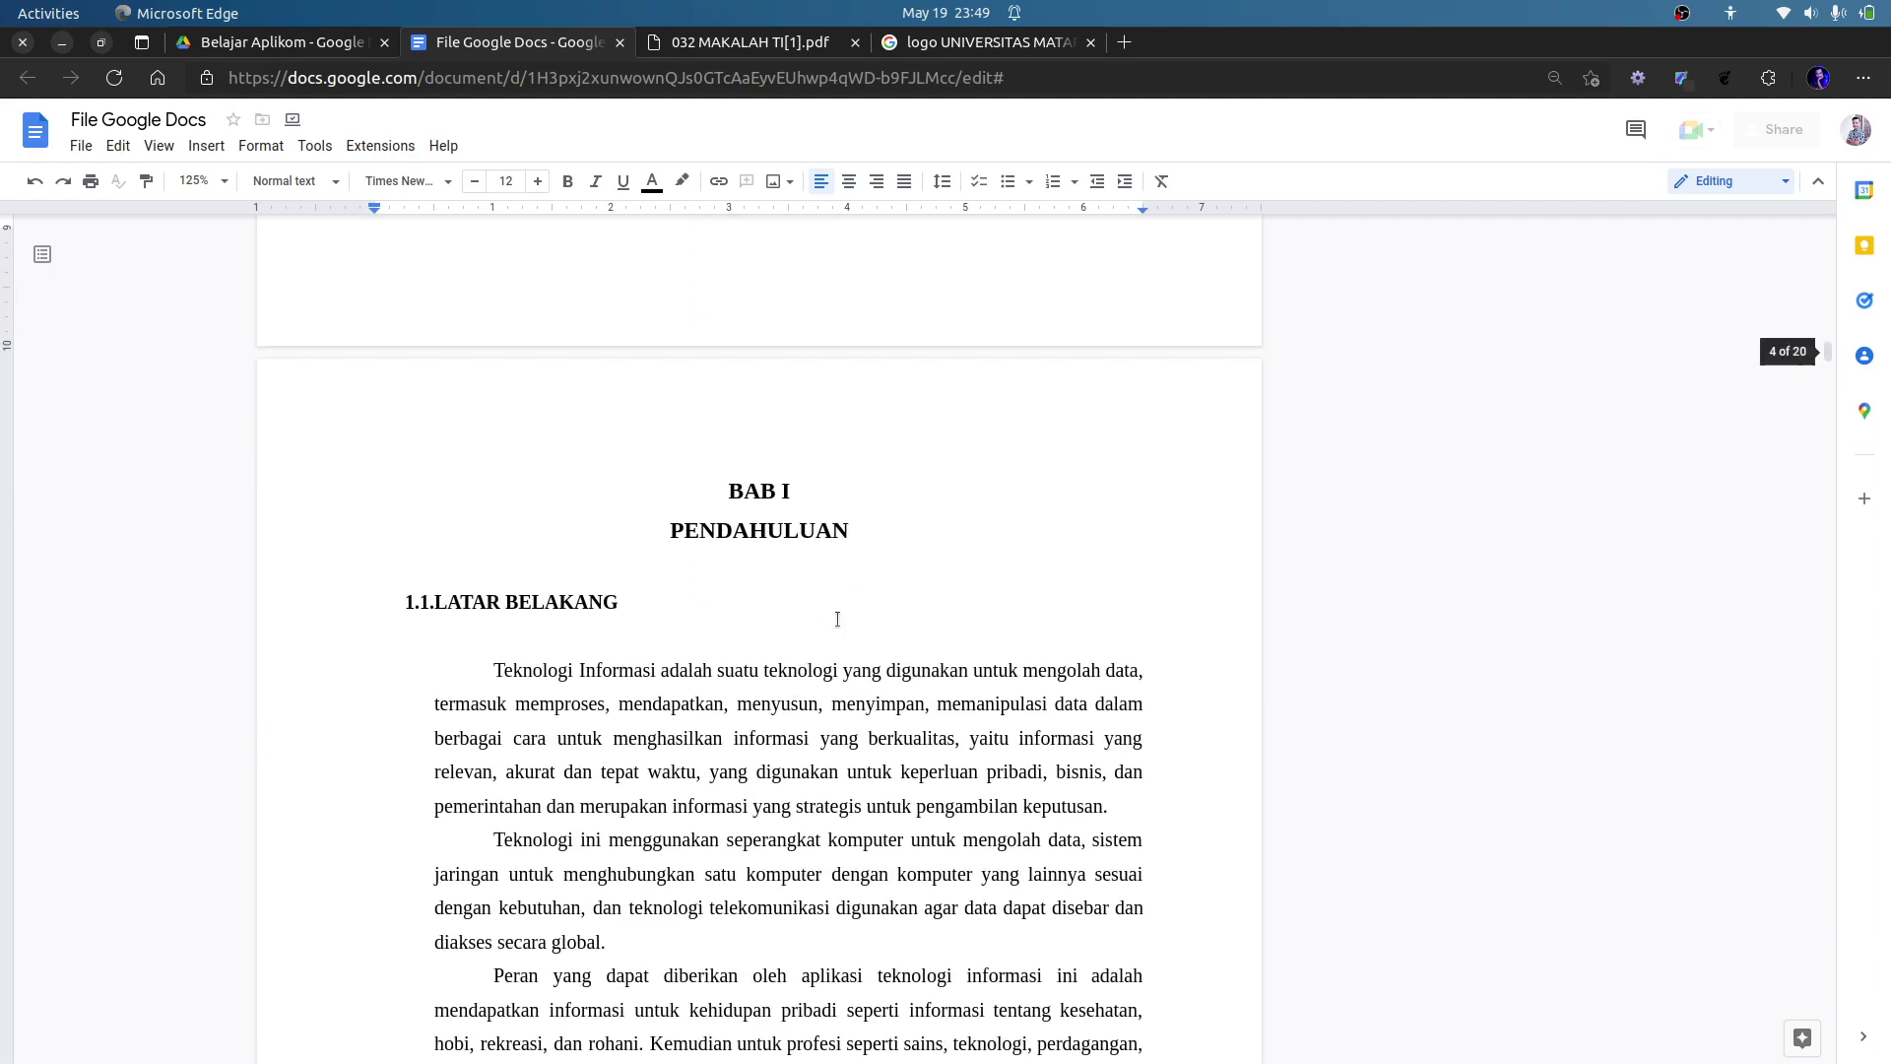
left_click(739, 638)
scroll(758, 644, "down", 1)
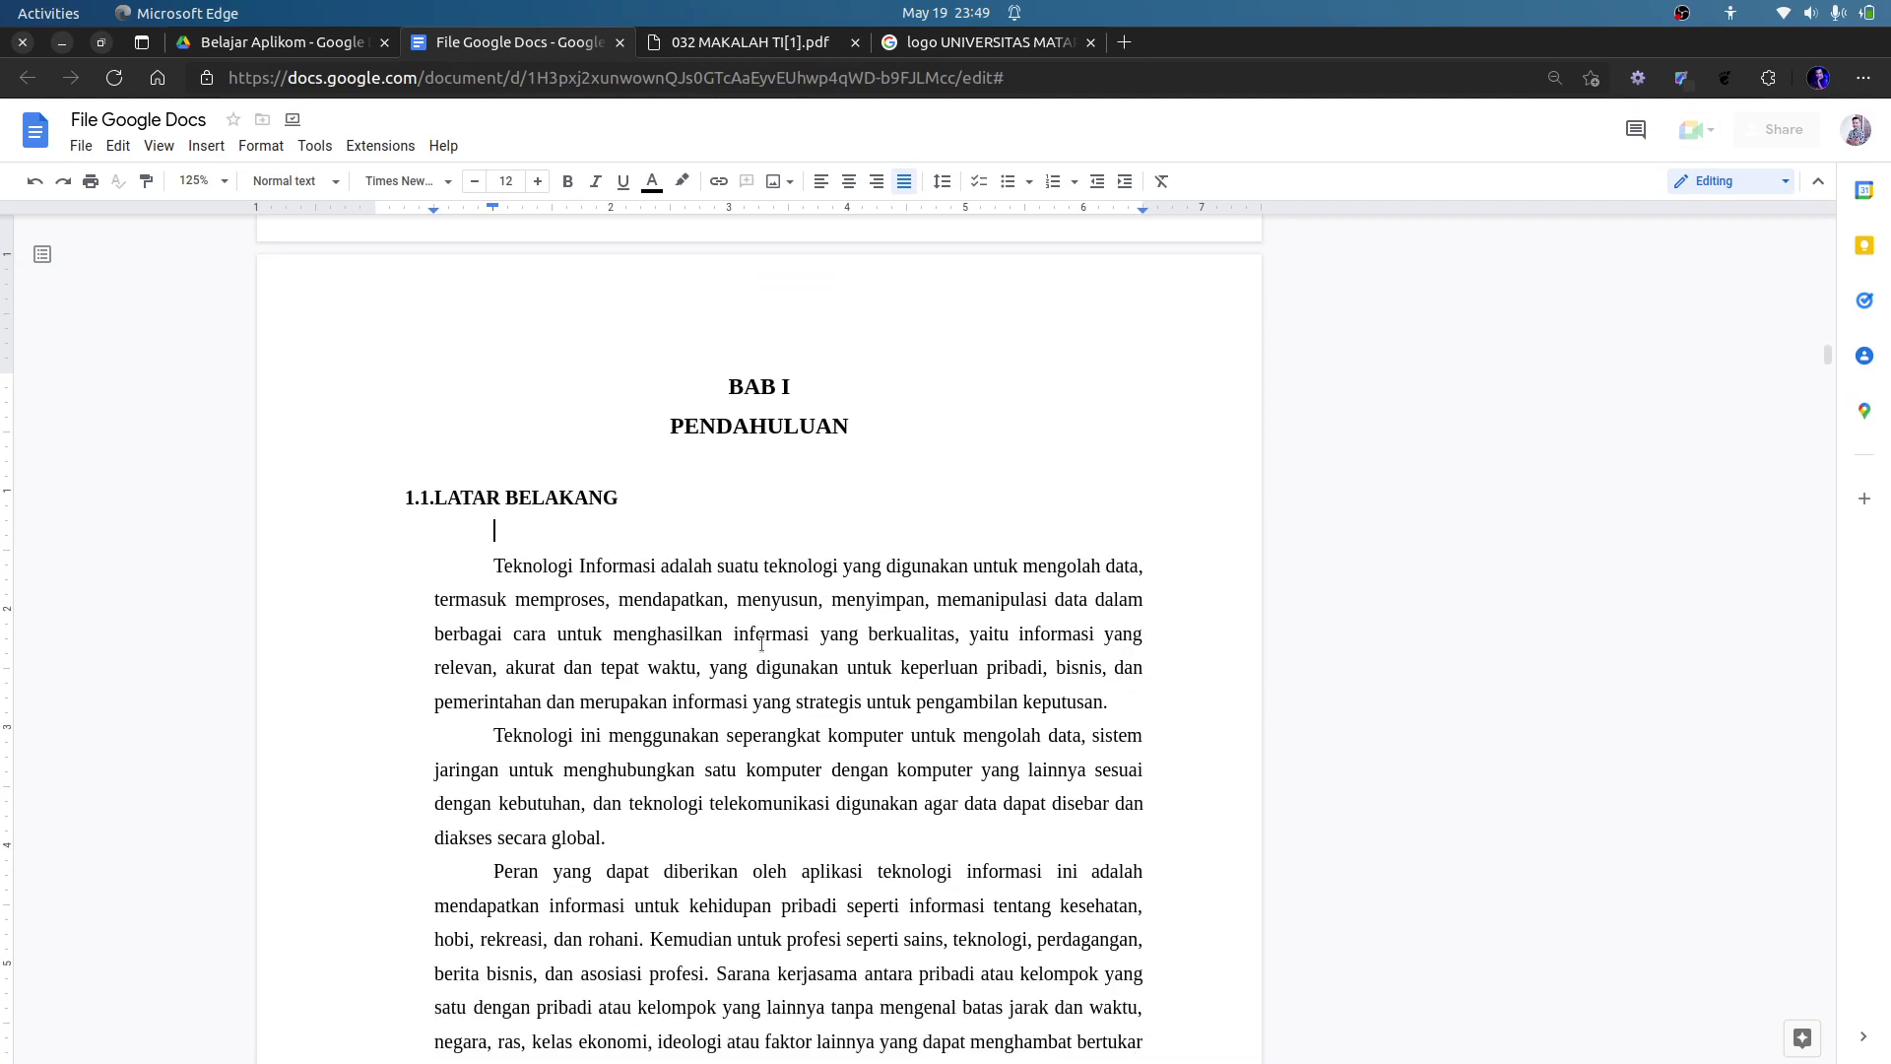
scroll(767, 631, "down", 10)
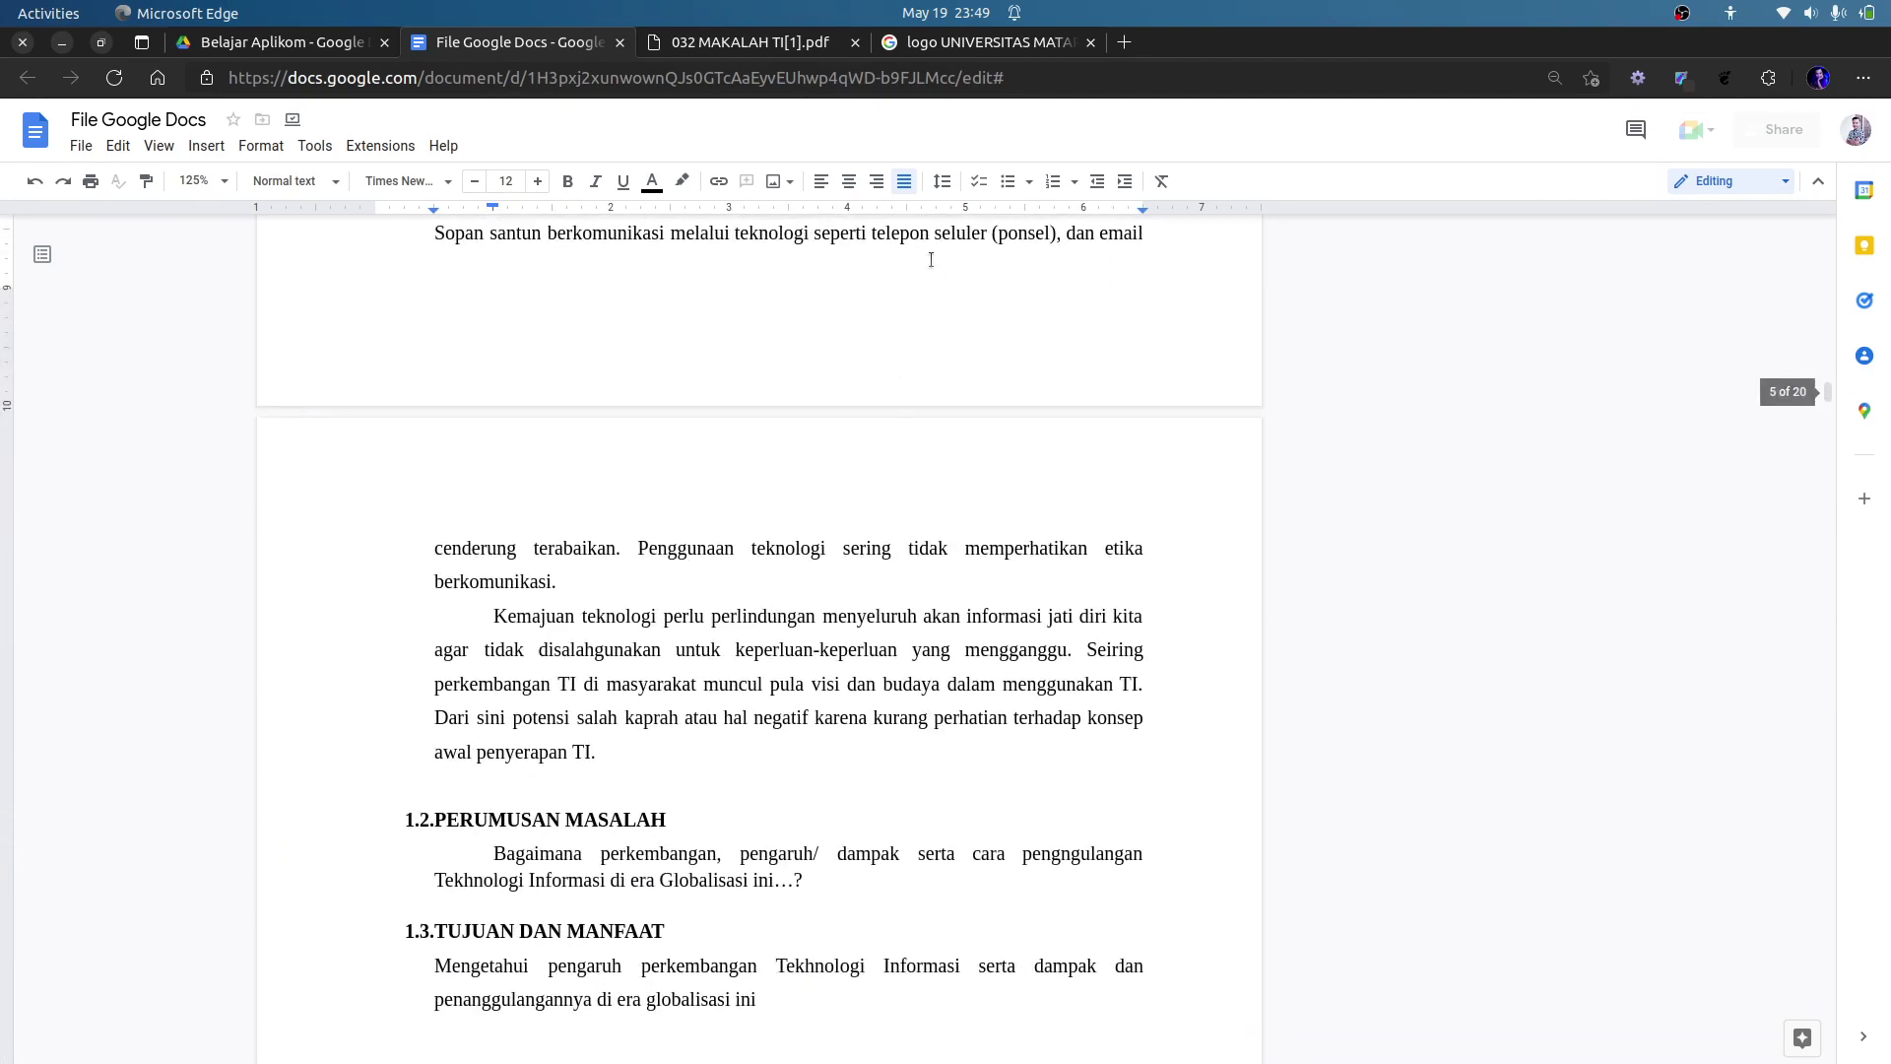
left_click(795, 187)
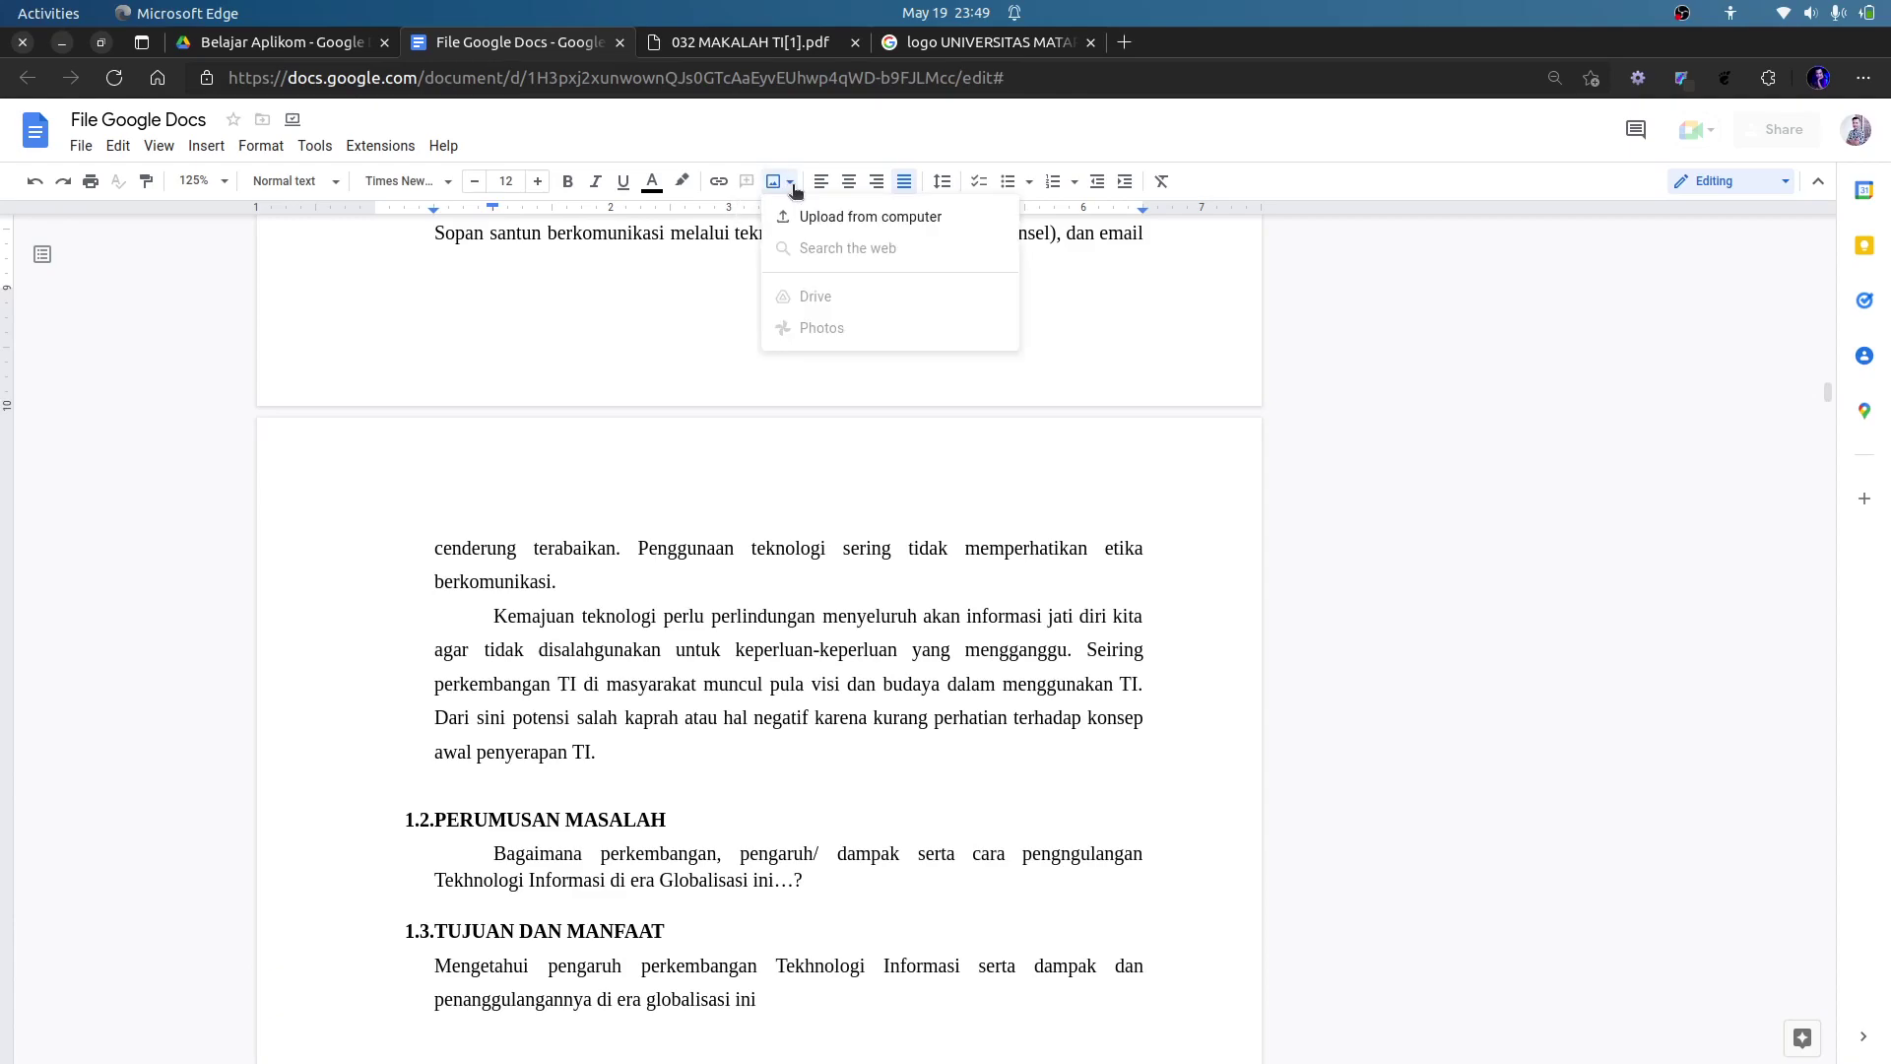
left_click(703, 261)
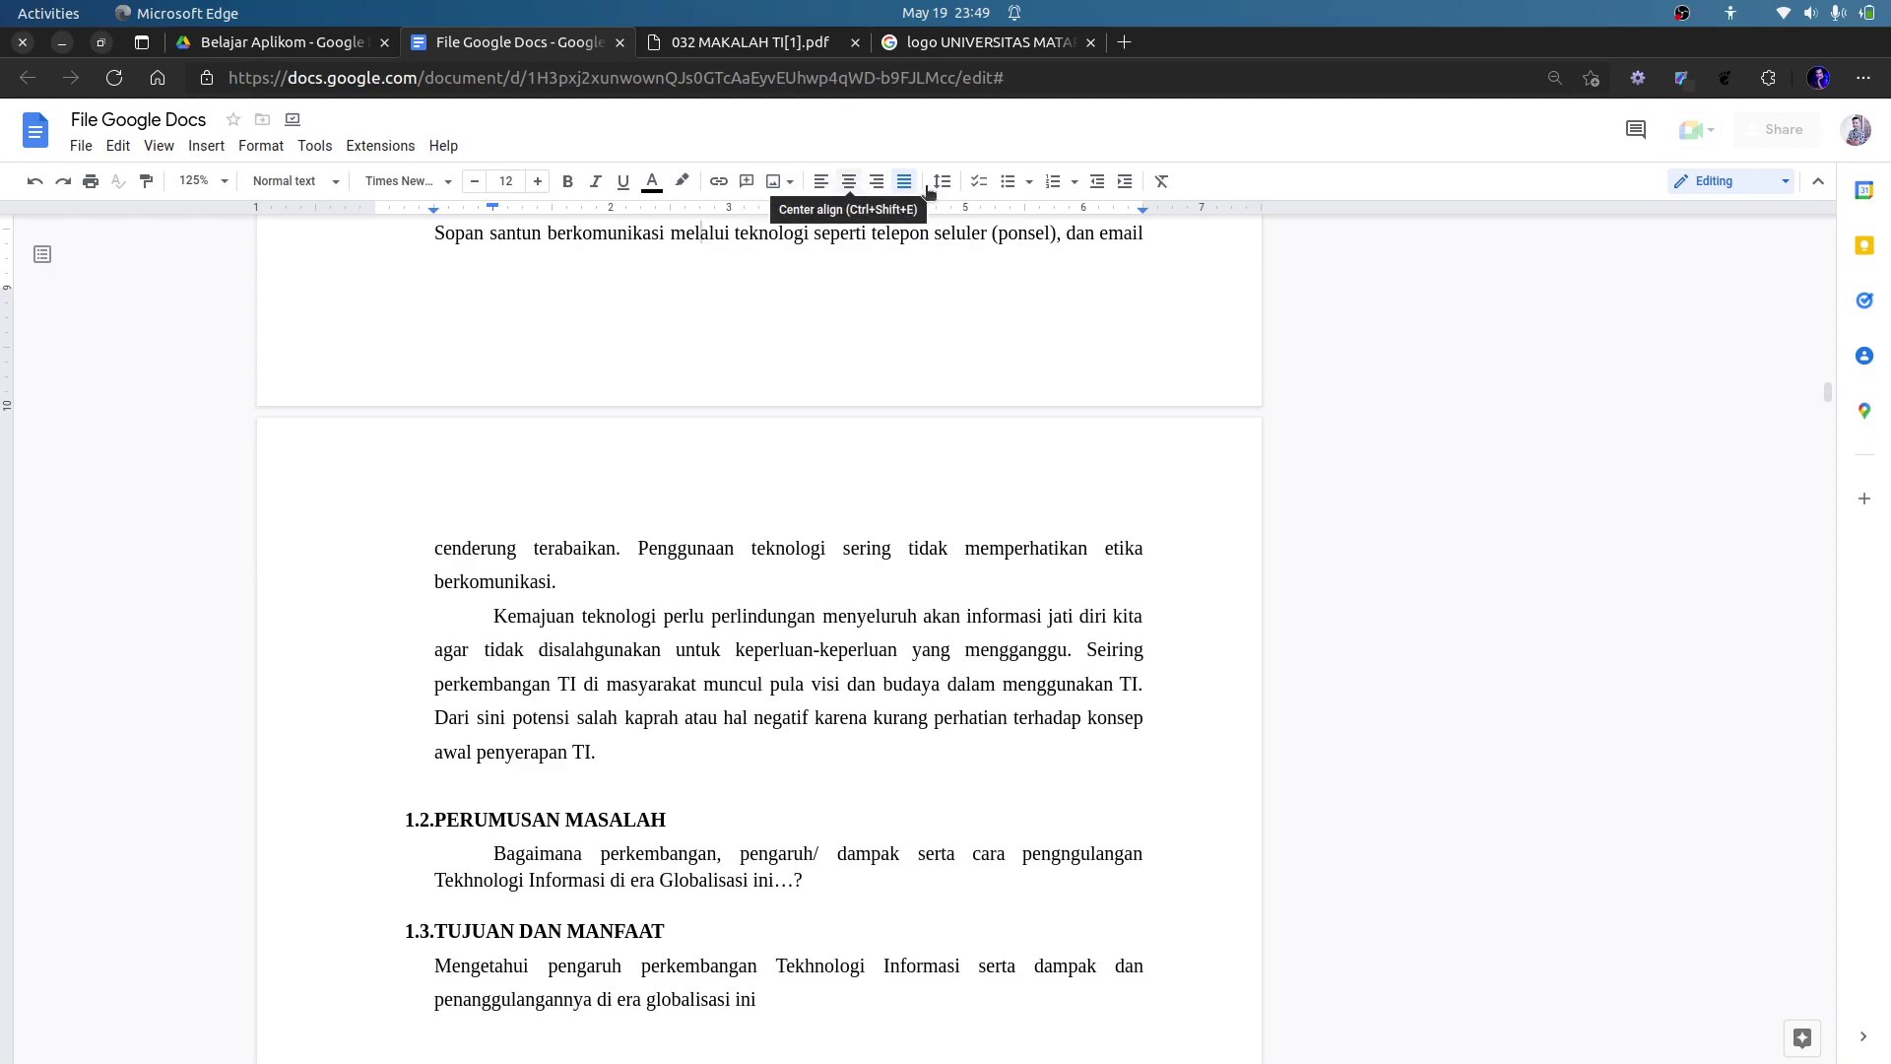
left_click(988, 189)
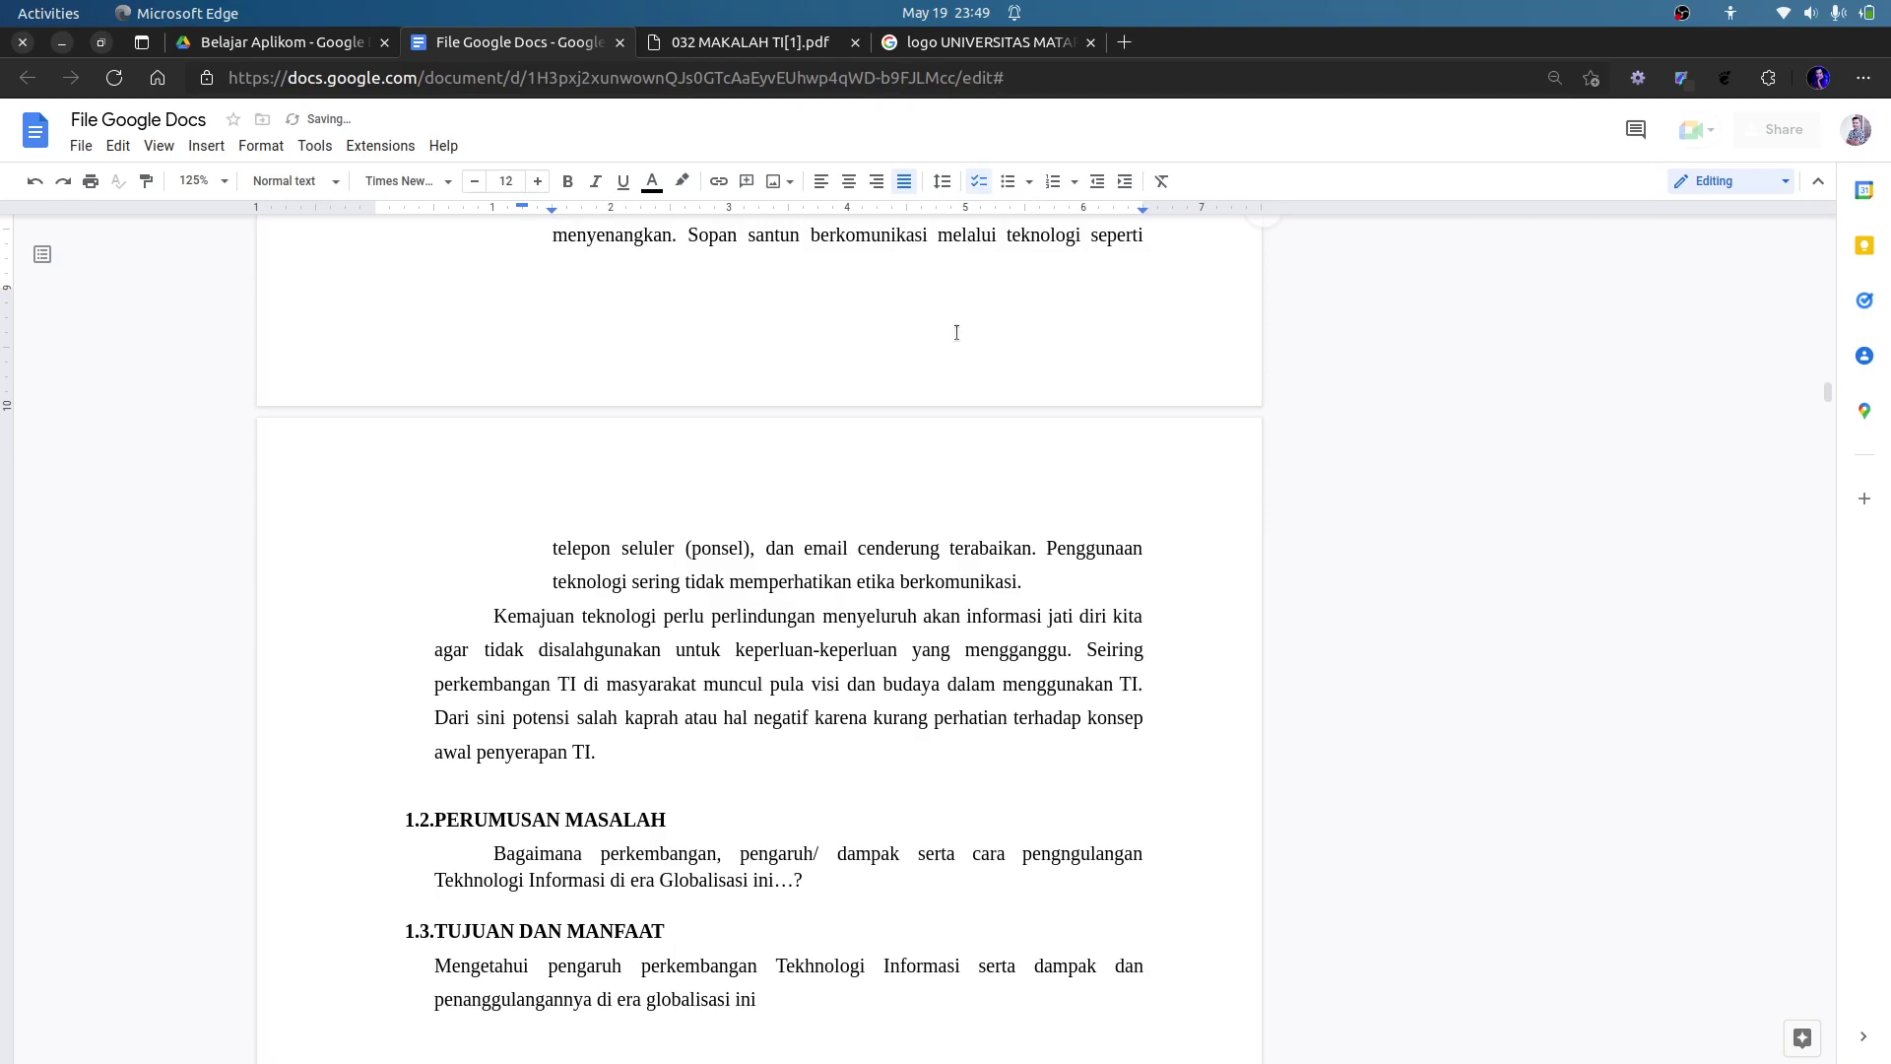
key("ctrl+z")
Add the line "Aktivitas 1" below the linked reference under DAFTAR PUSTAKA and turn it into a checklist item.
scroll(1651, 576, "down", 4)
left_click_drag(1828, 404, 1828, 1030)
left_click(805, 853)
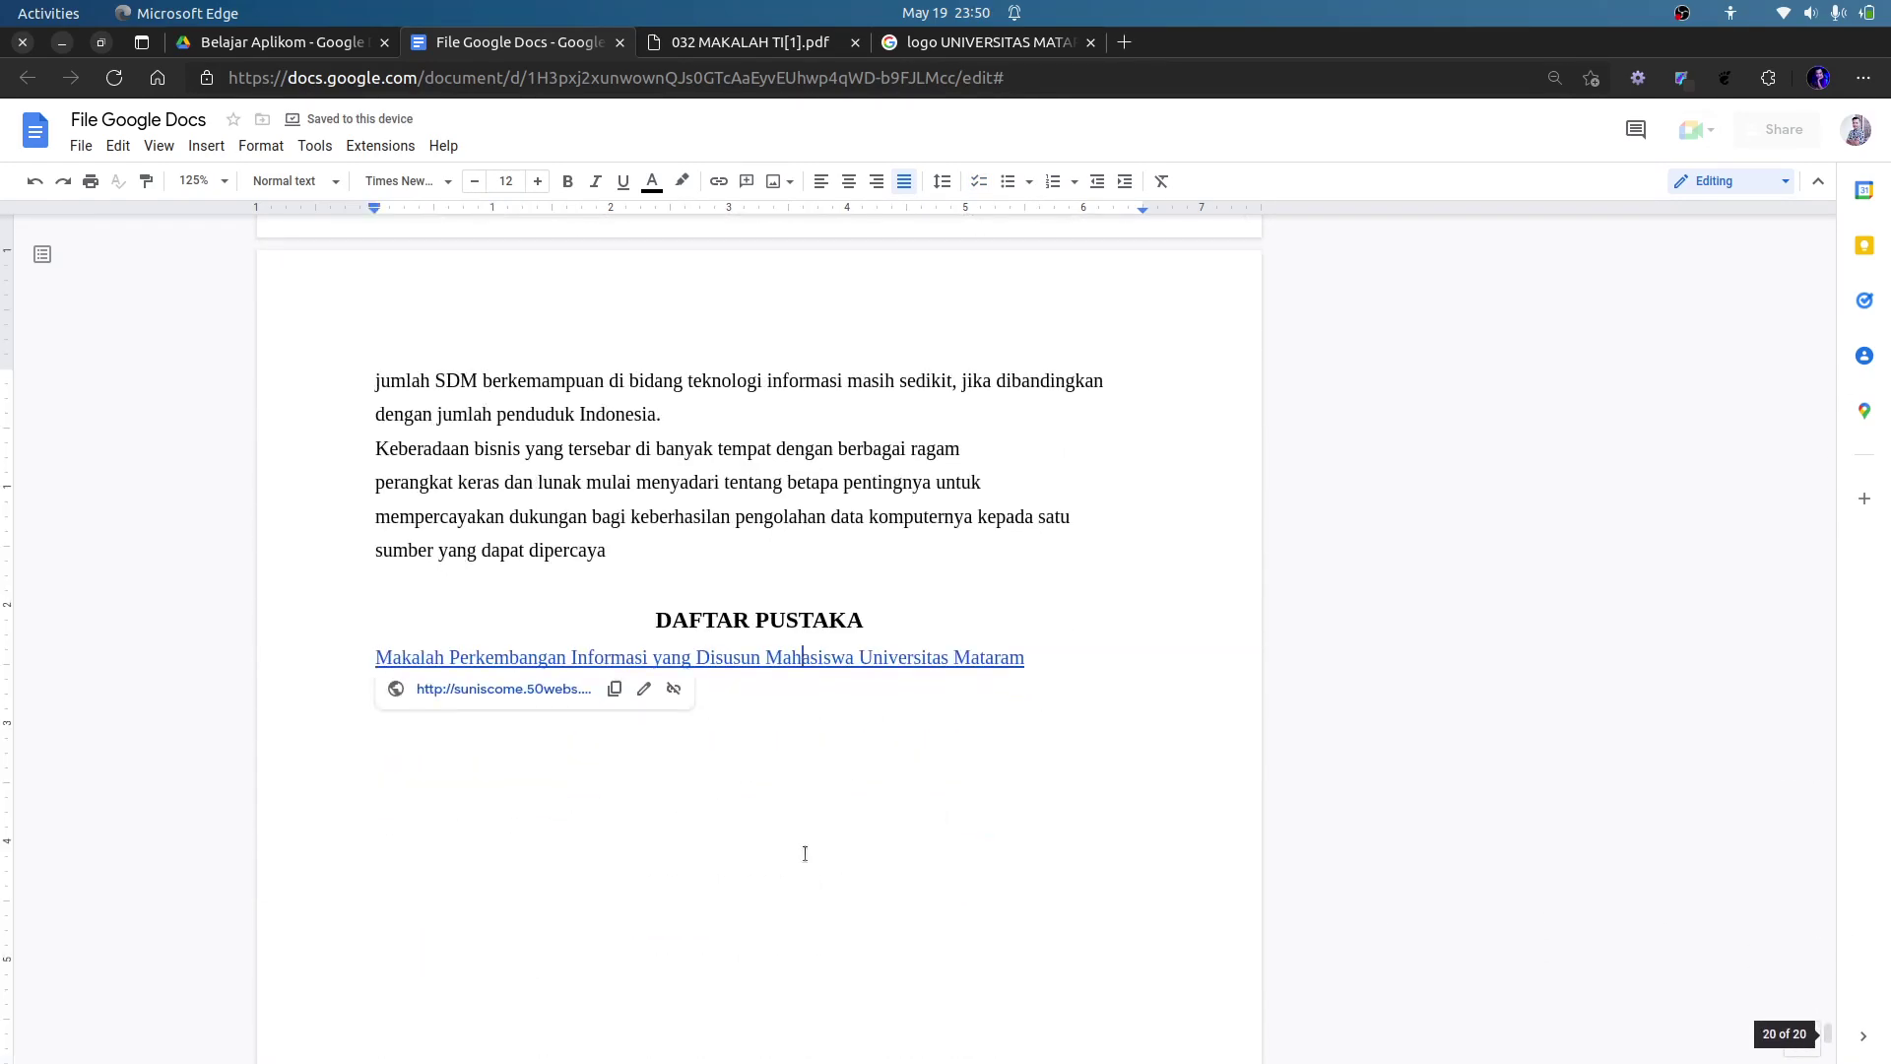
left_click(1064, 677)
key("Return")
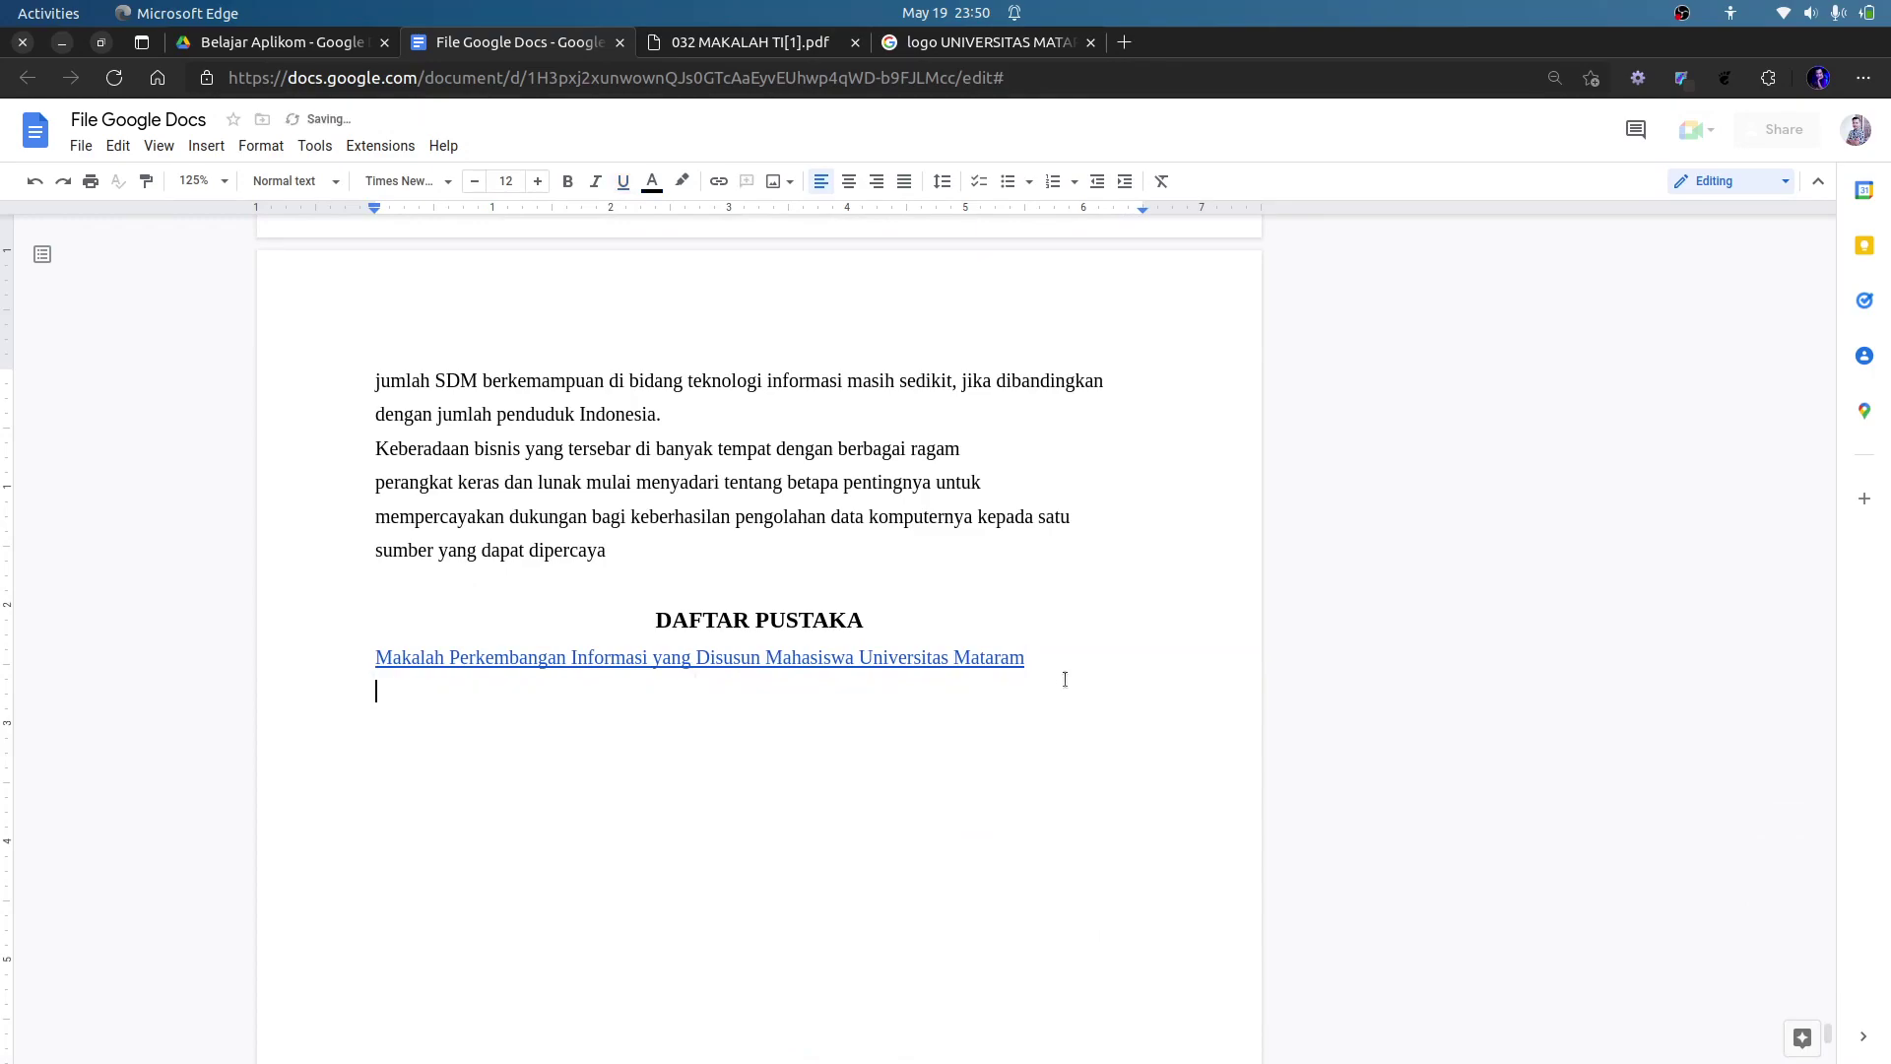
type("Aktivitas 1")
key("shift+Home")
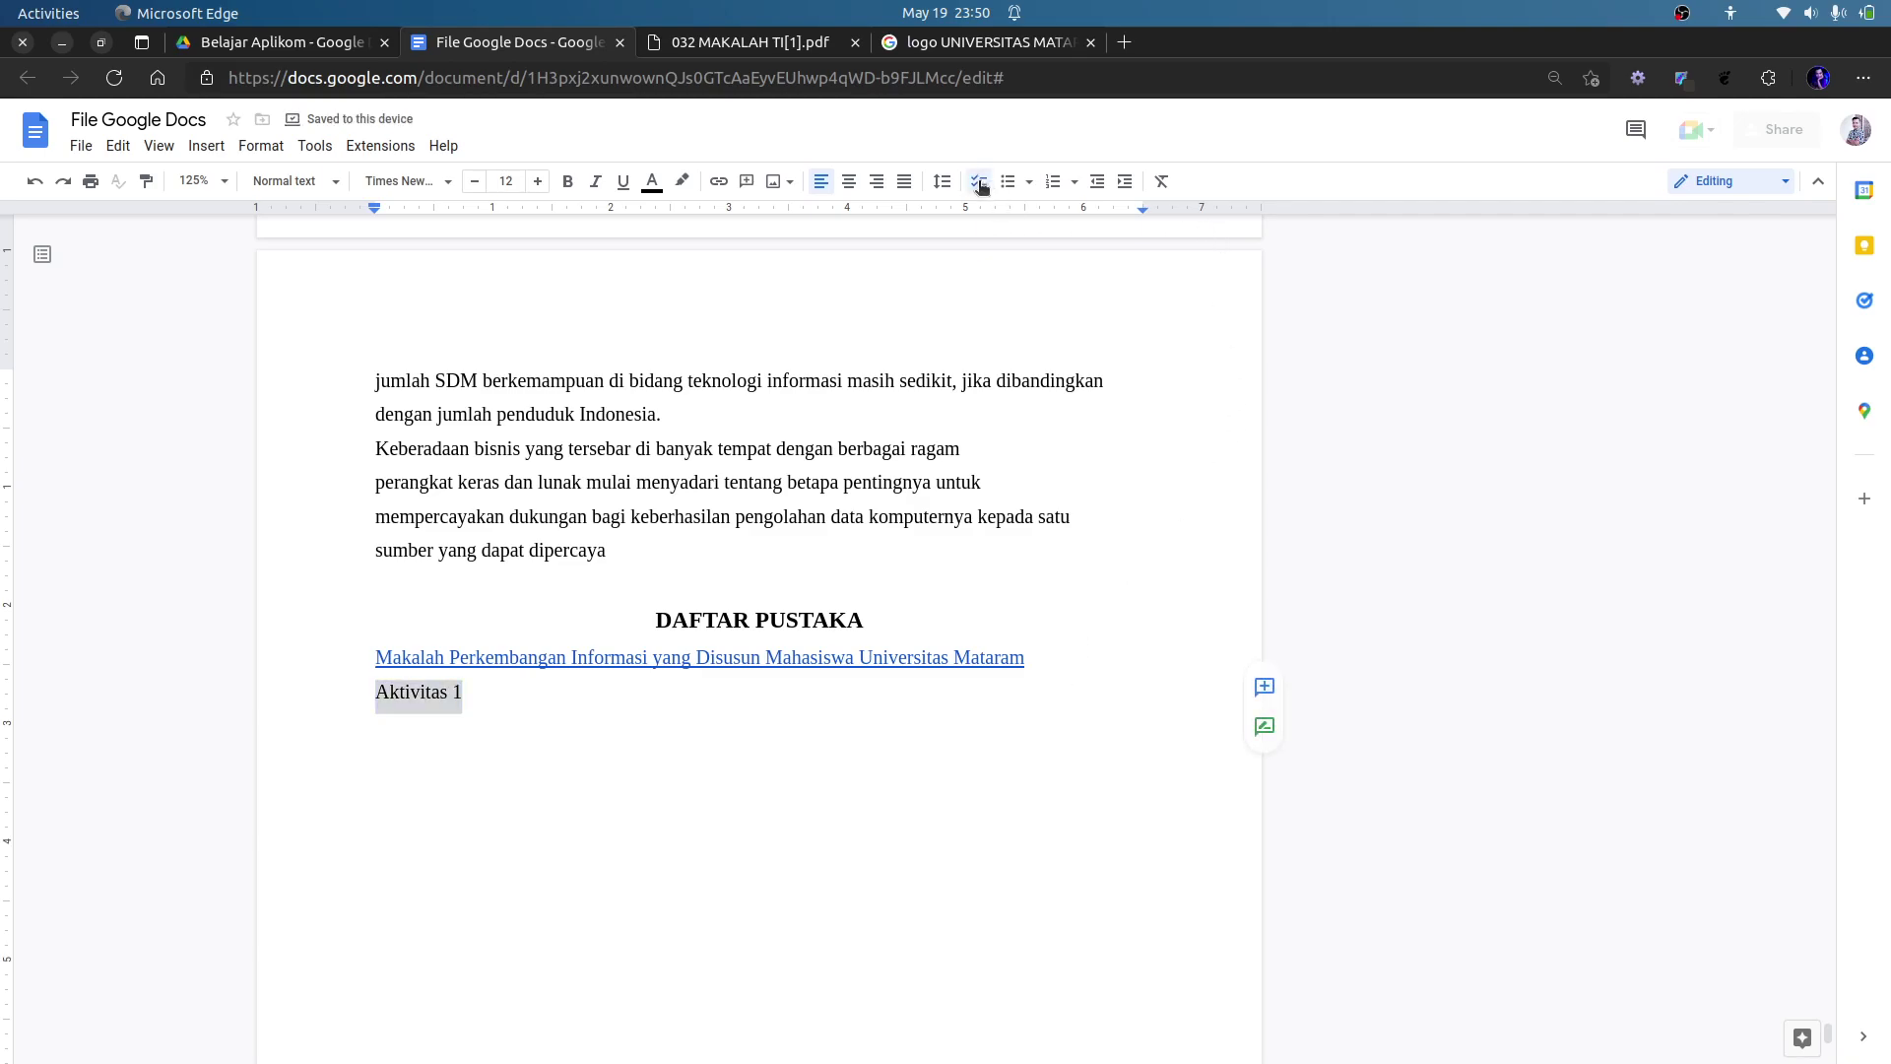
left_click(981, 185)
Add a second activity item, numbered 2, to the checklist below "Aktivitas 1".
left_click(620, 696)
key("Return")
type("Aktibita")
key("BackSpace")
key("BackSpace")
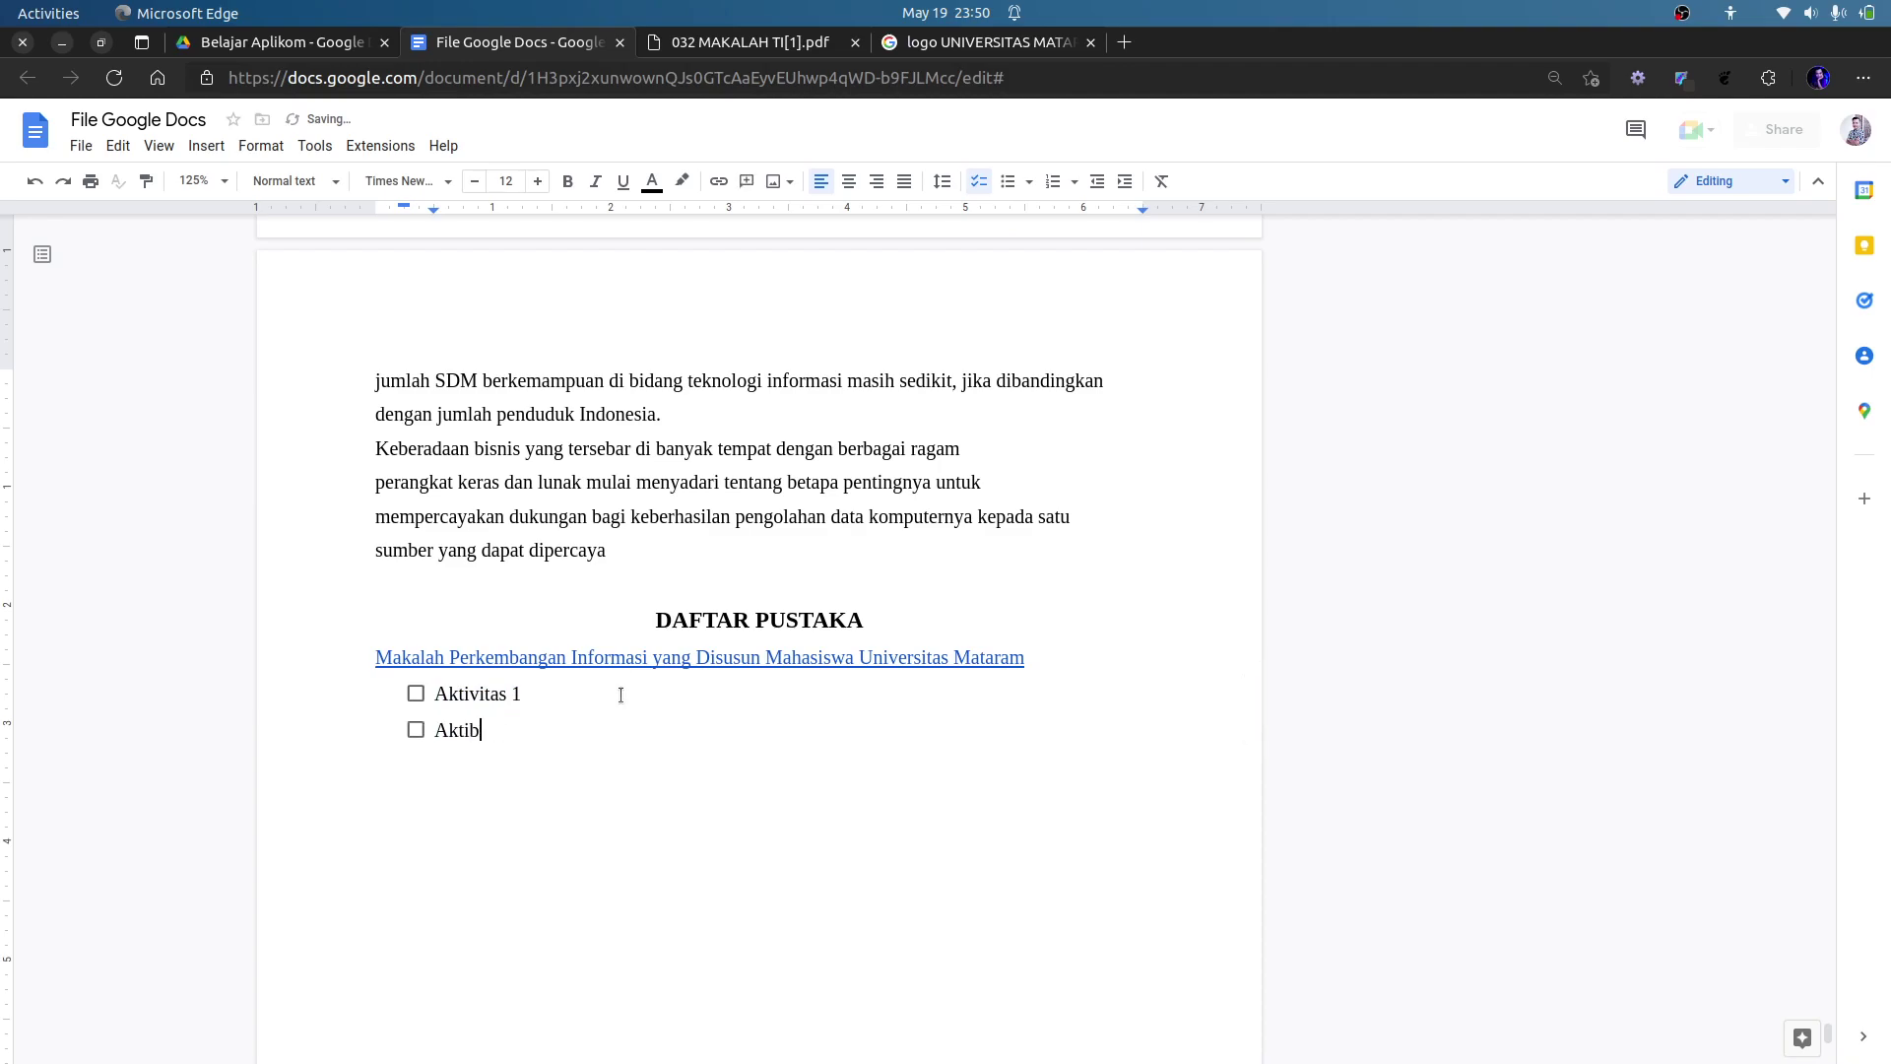
type("itas 2")
Tick both activity items and delete the whole checklist below the linked reference.
left_click(415, 693)
left_click(416, 729)
left_click(1073, 655, "shift")
key("BackSpace")
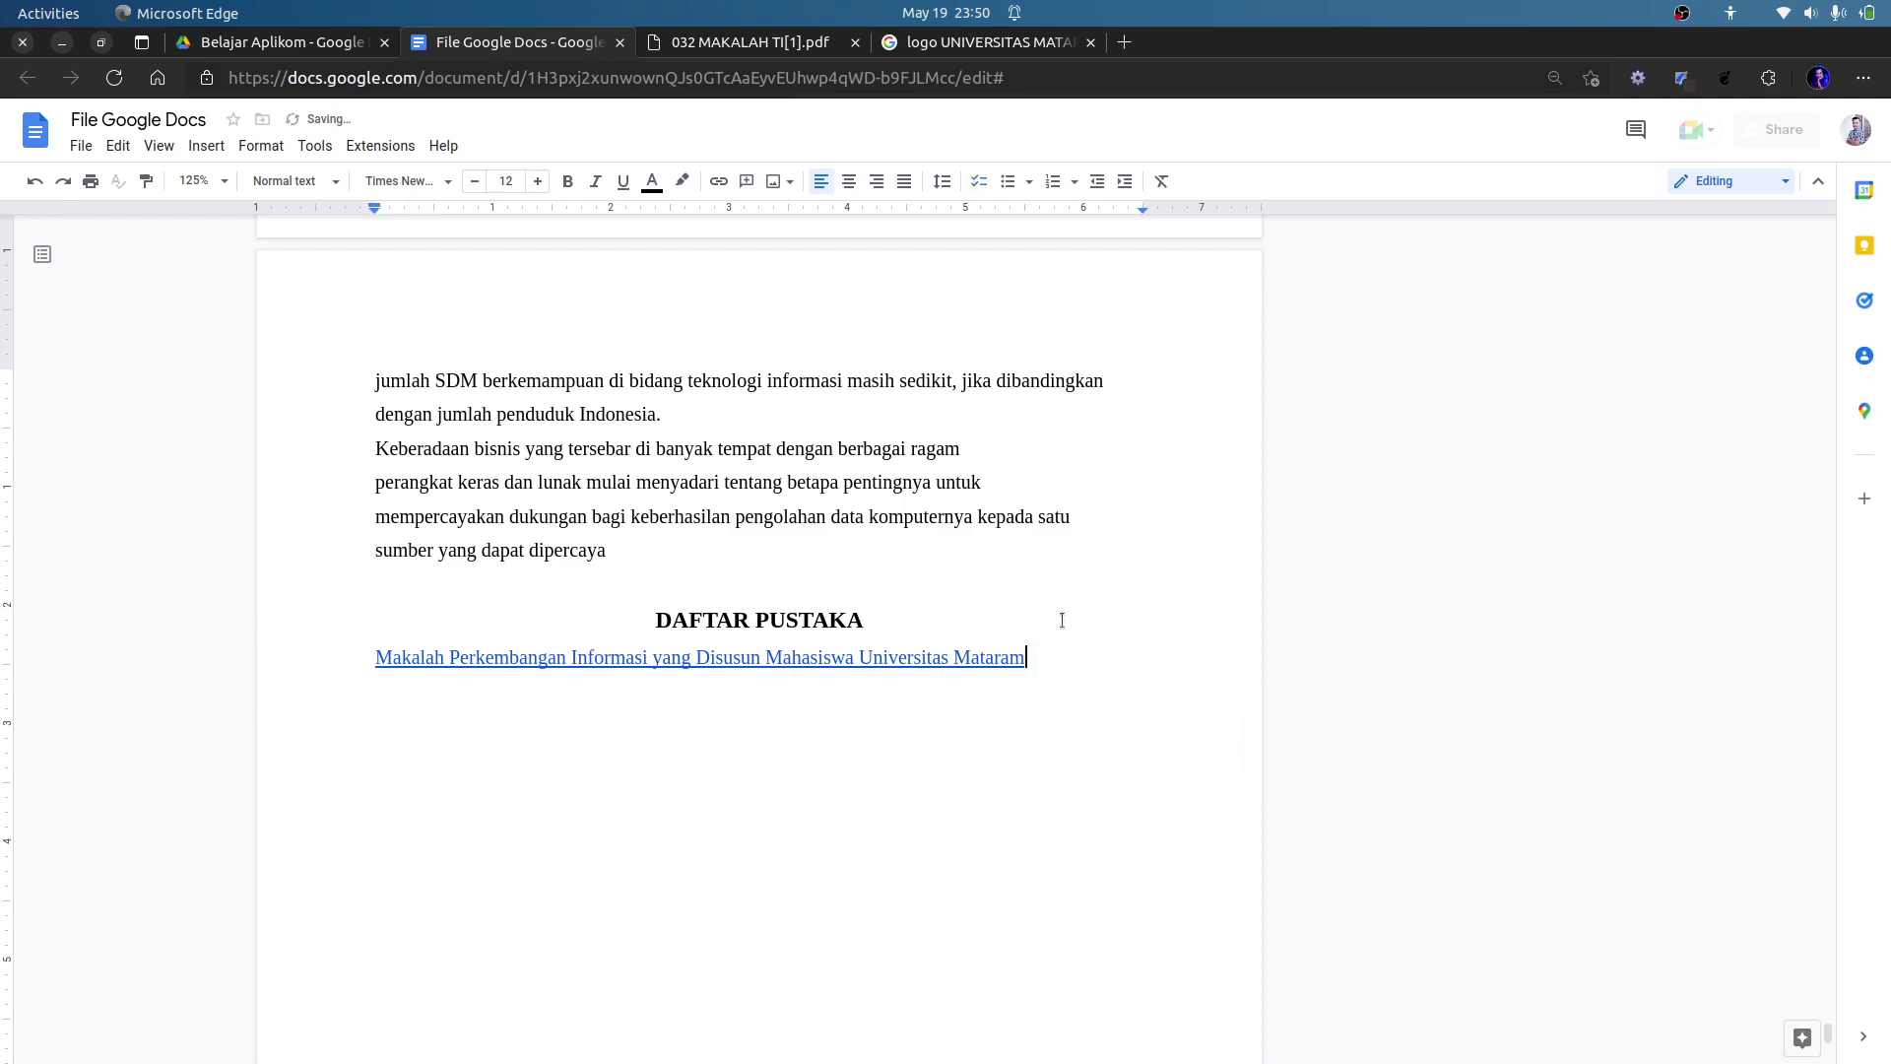
Look over the available bulleted and numbered list styles.
left_click(1028, 181)
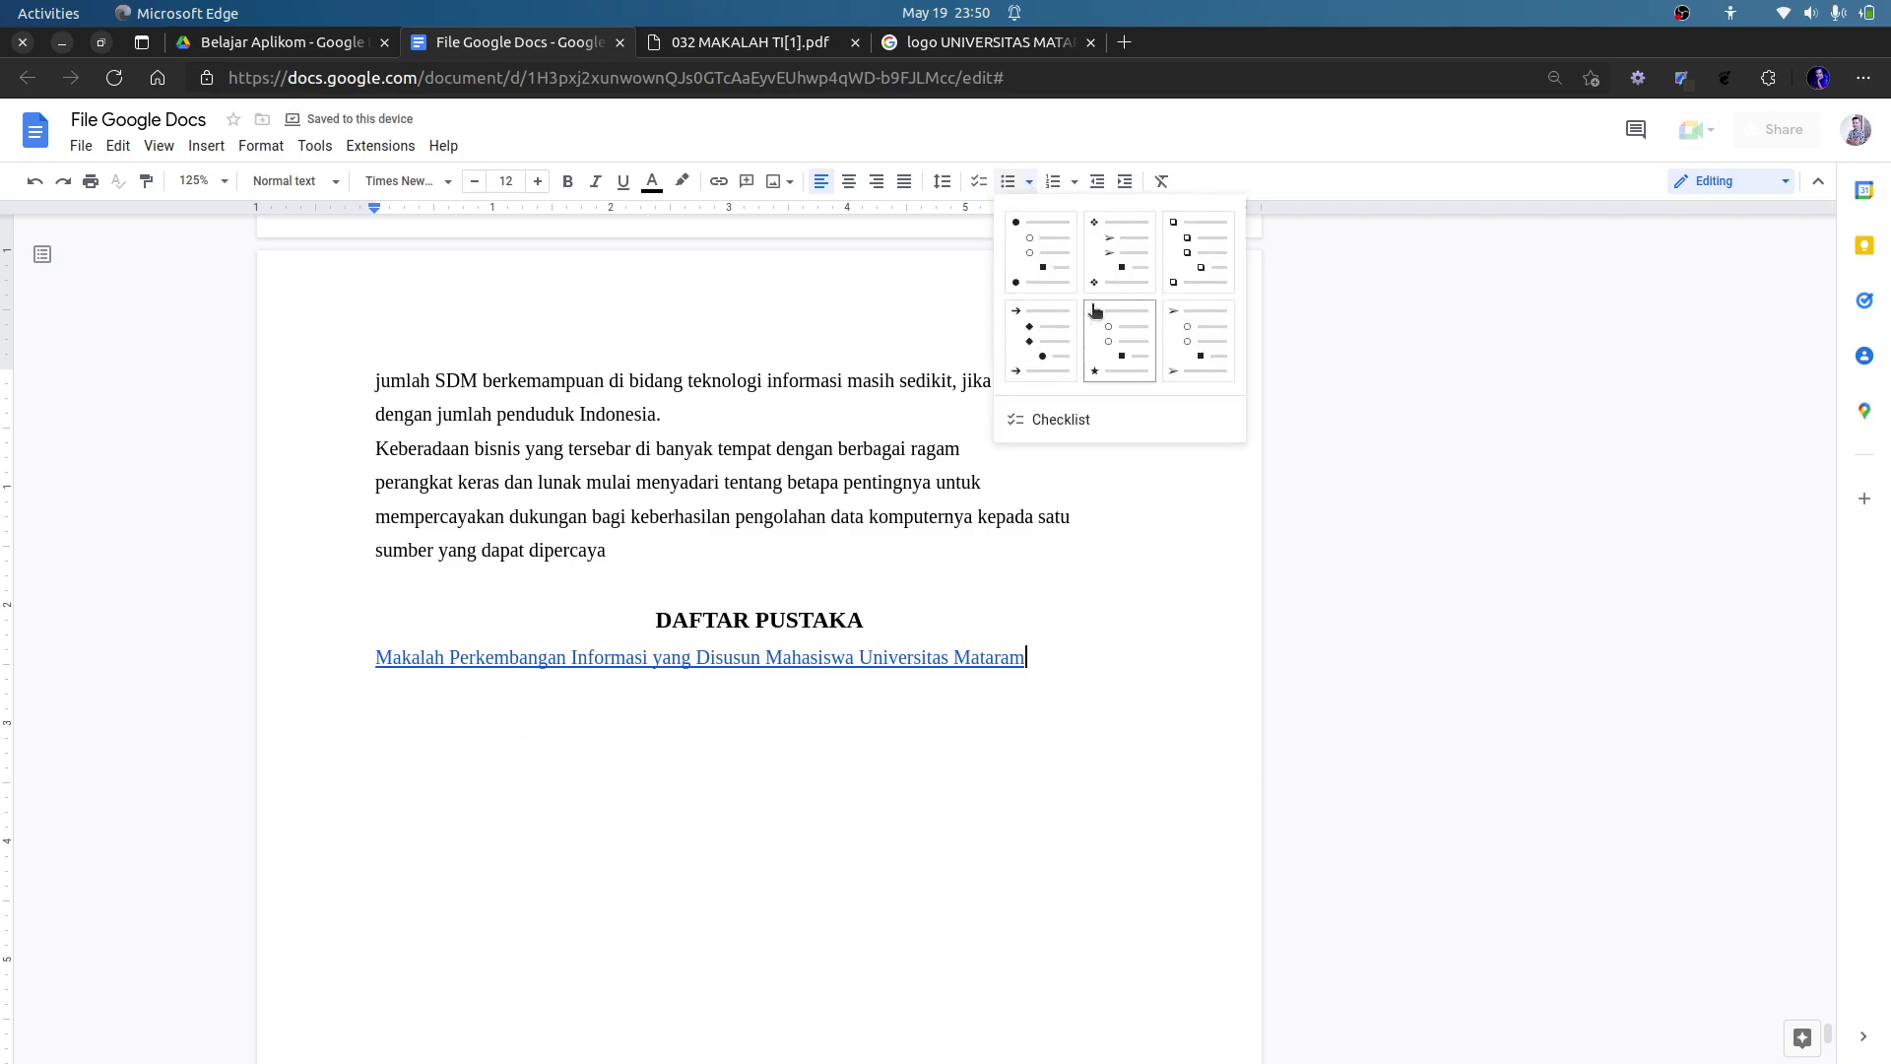
left_click(1073, 182)
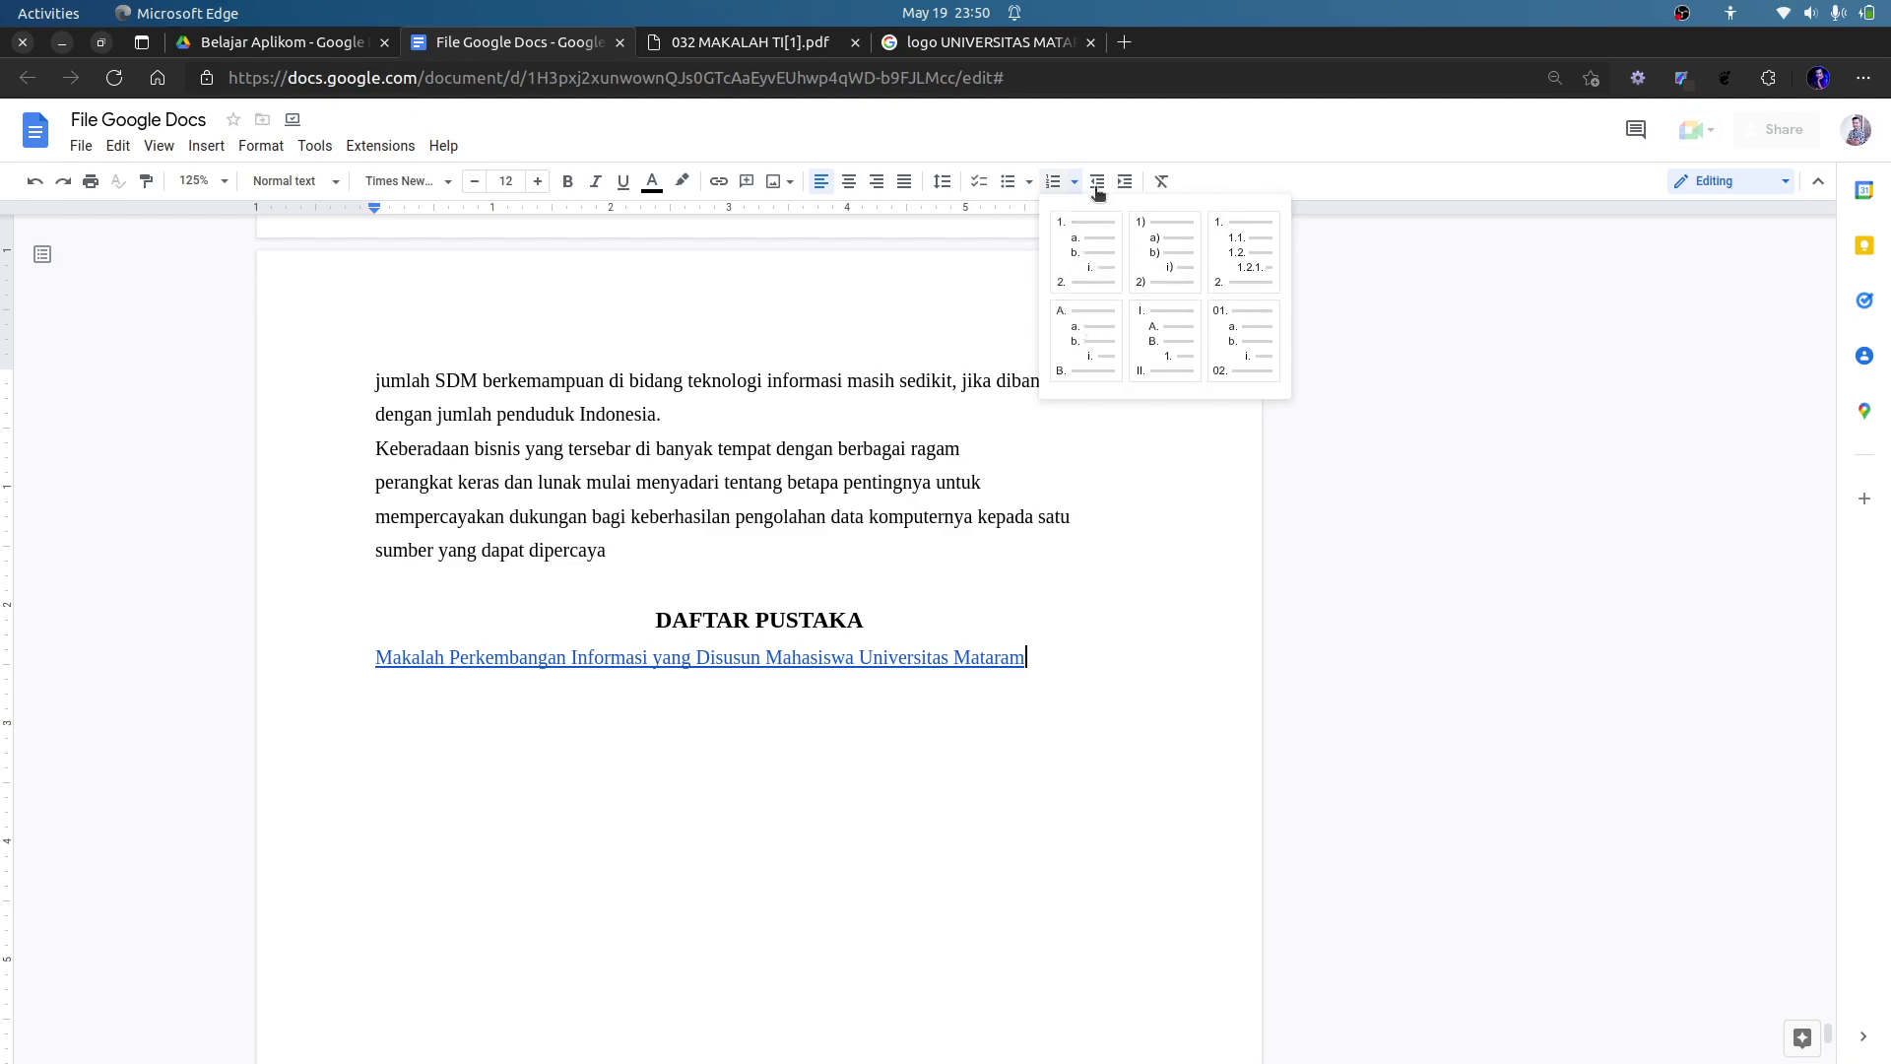
Try clearing the formatting of the "Keberadaan bisnis" paragraph above DAFTAR PUSTAKA, and undo it.
left_click(847, 445)
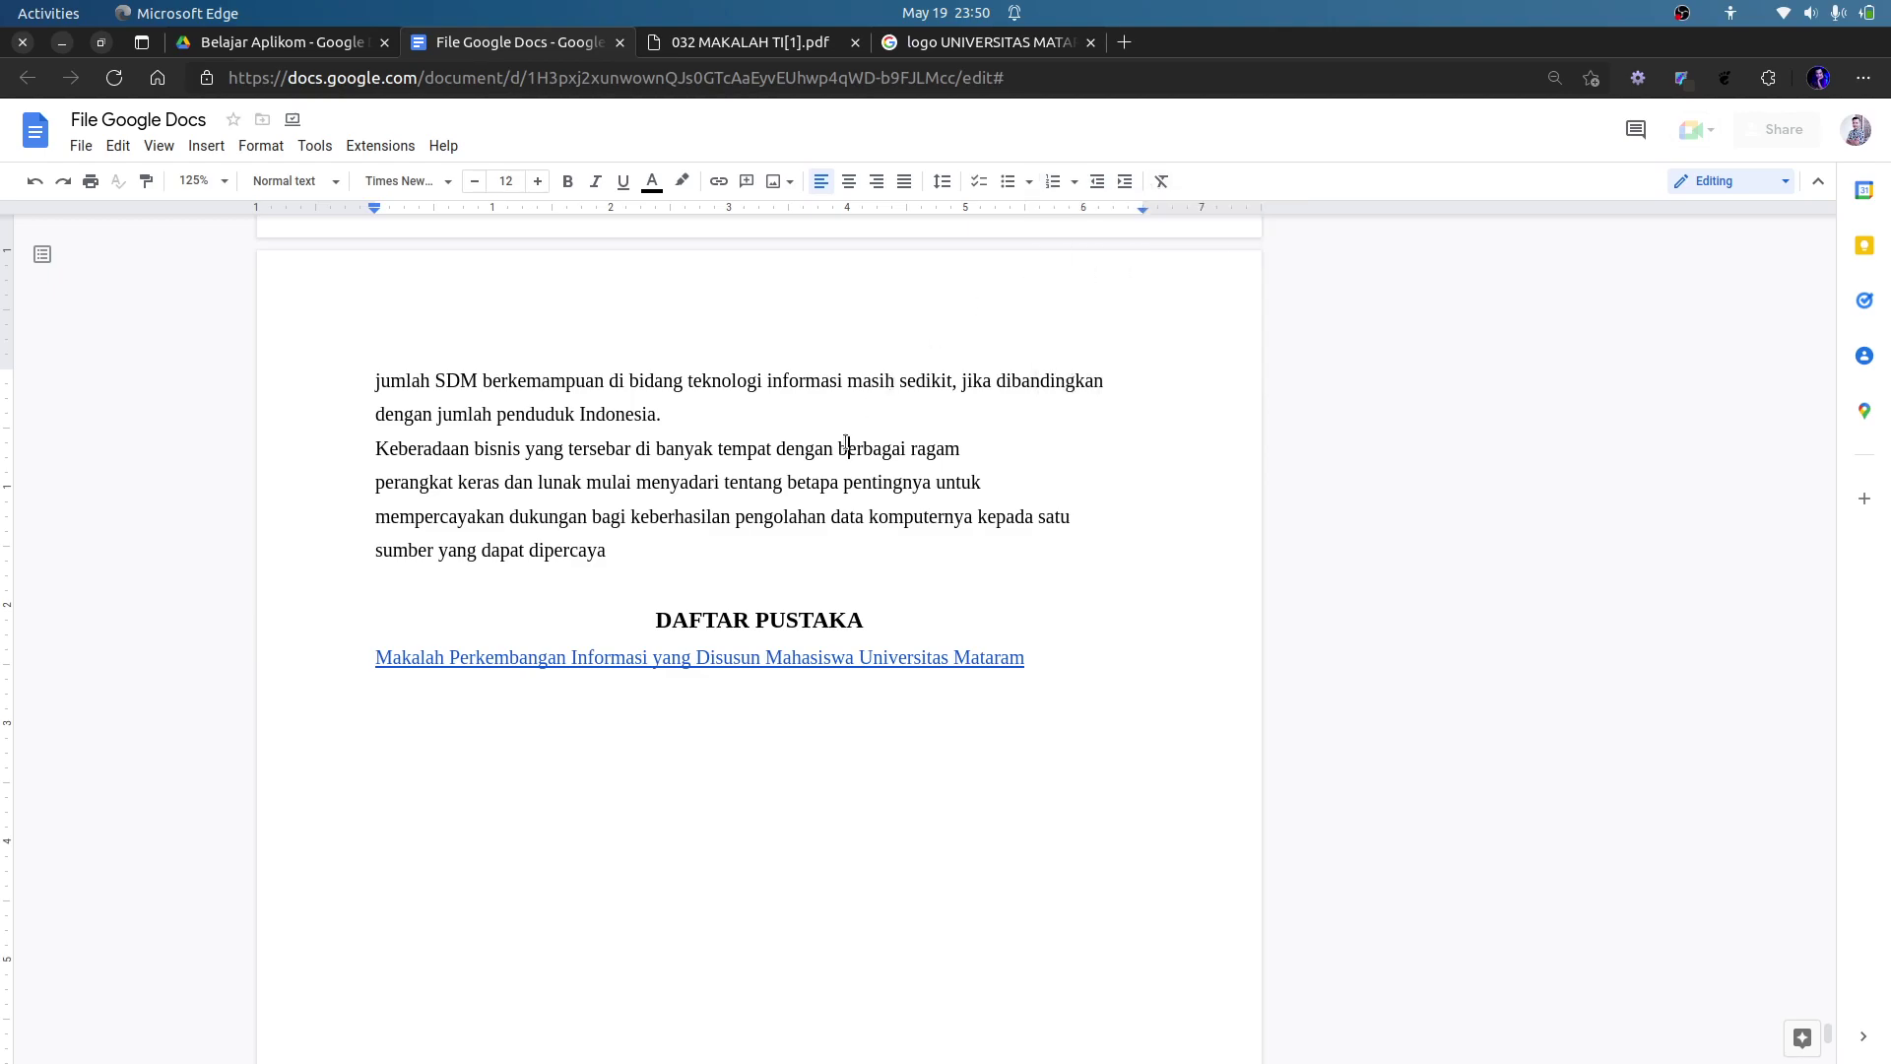
left_click_drag(639, 543, 599, 390)
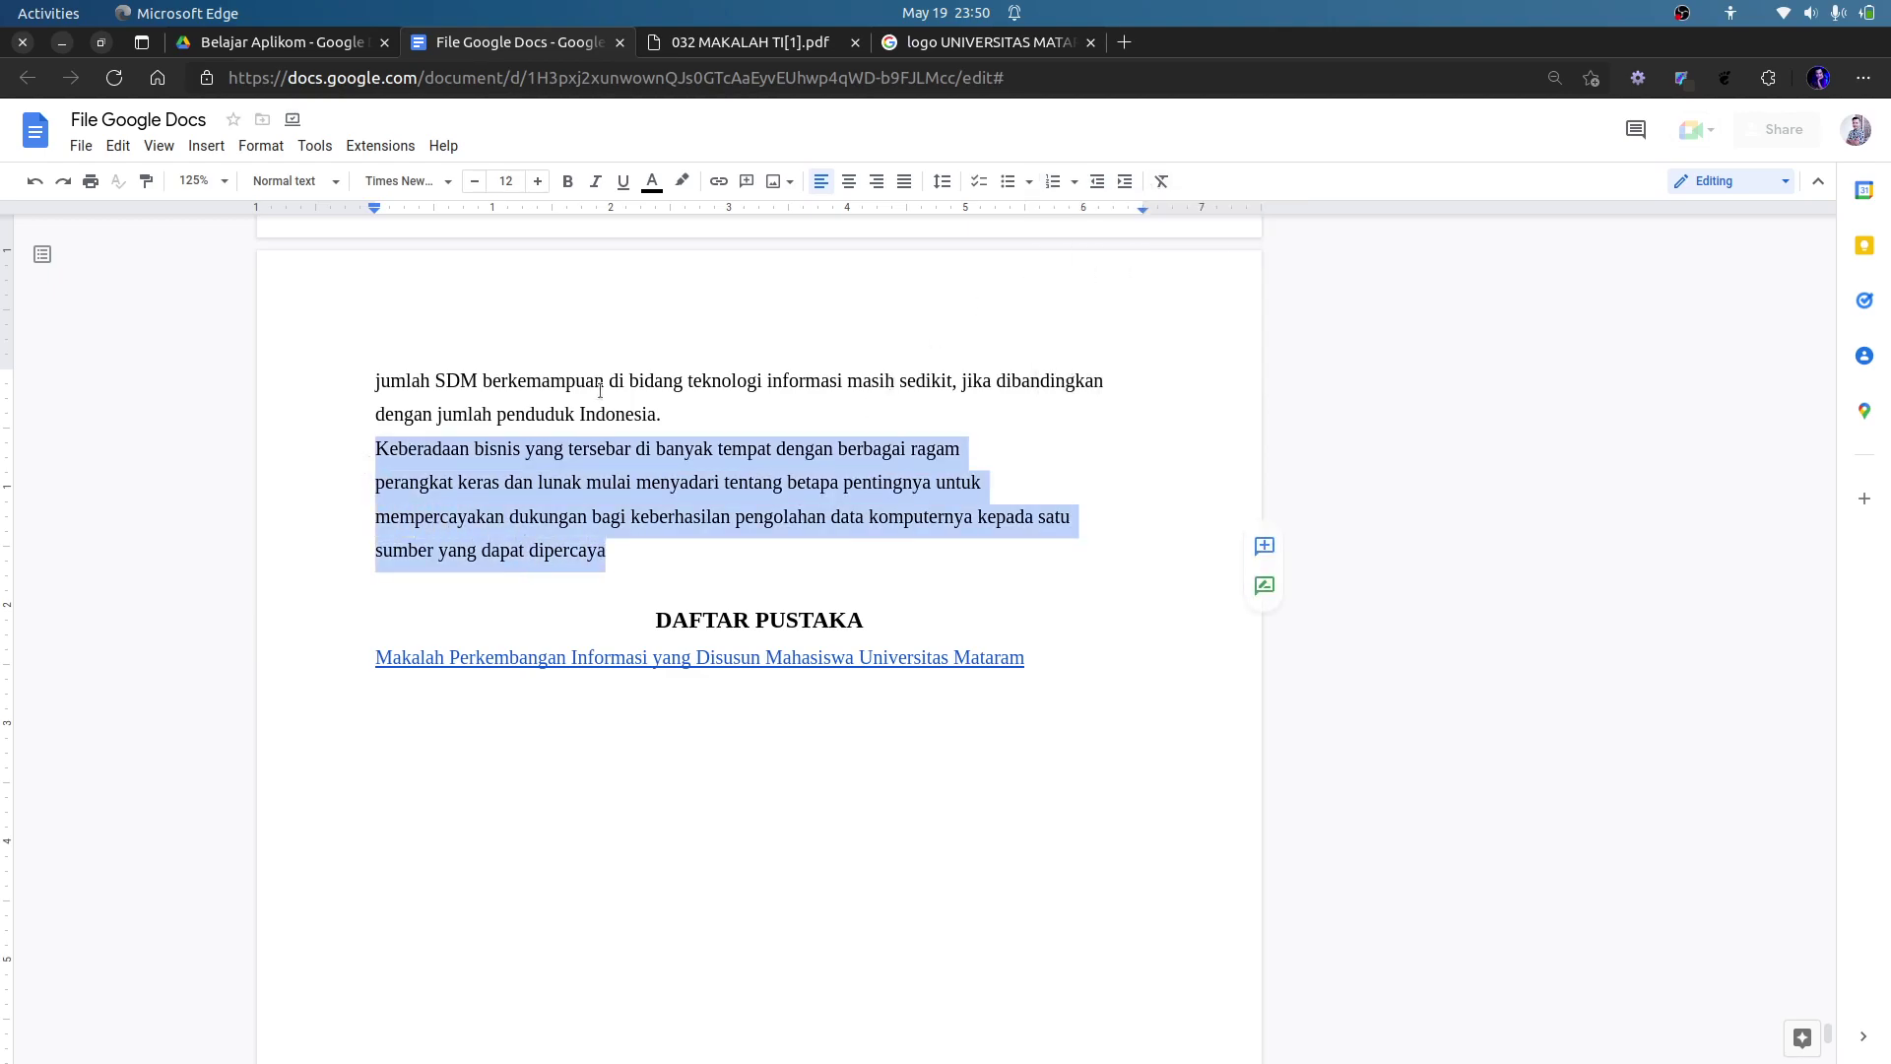
left_click(1162, 192)
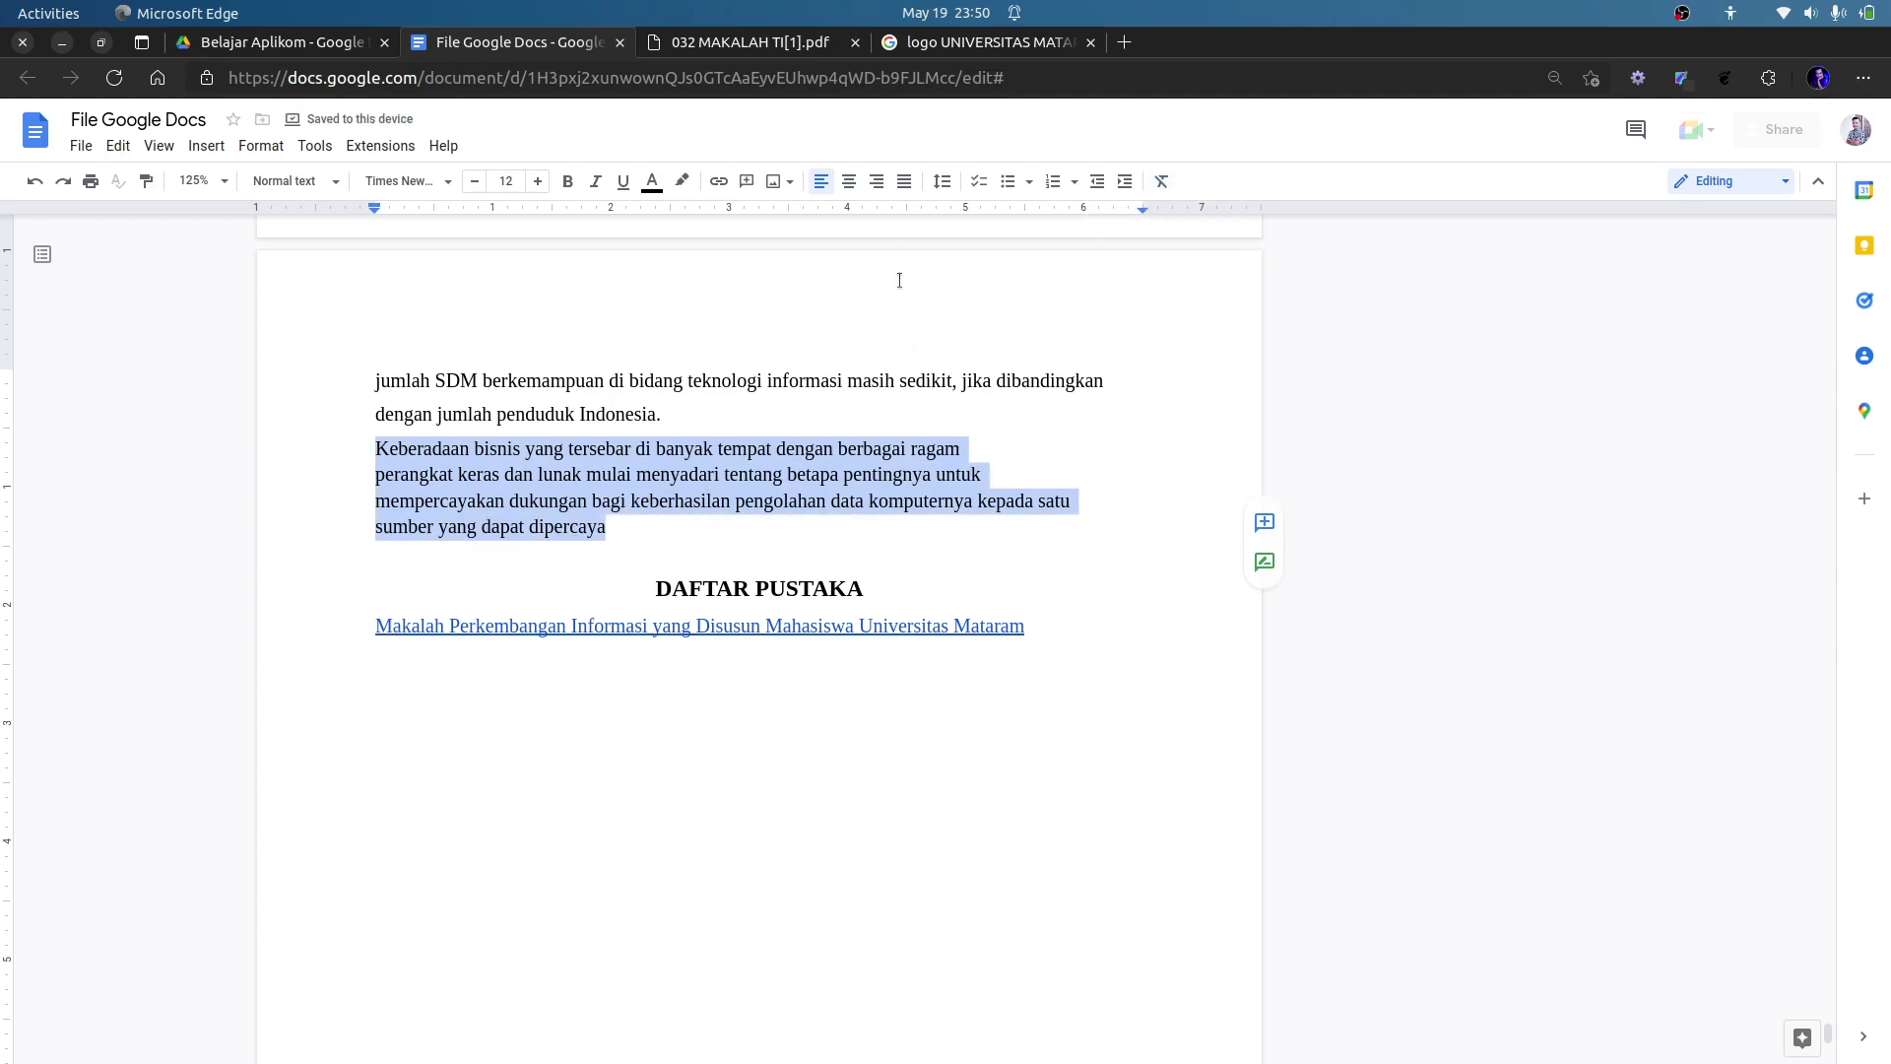
key("ctrl+z")
left_click(792, 420)
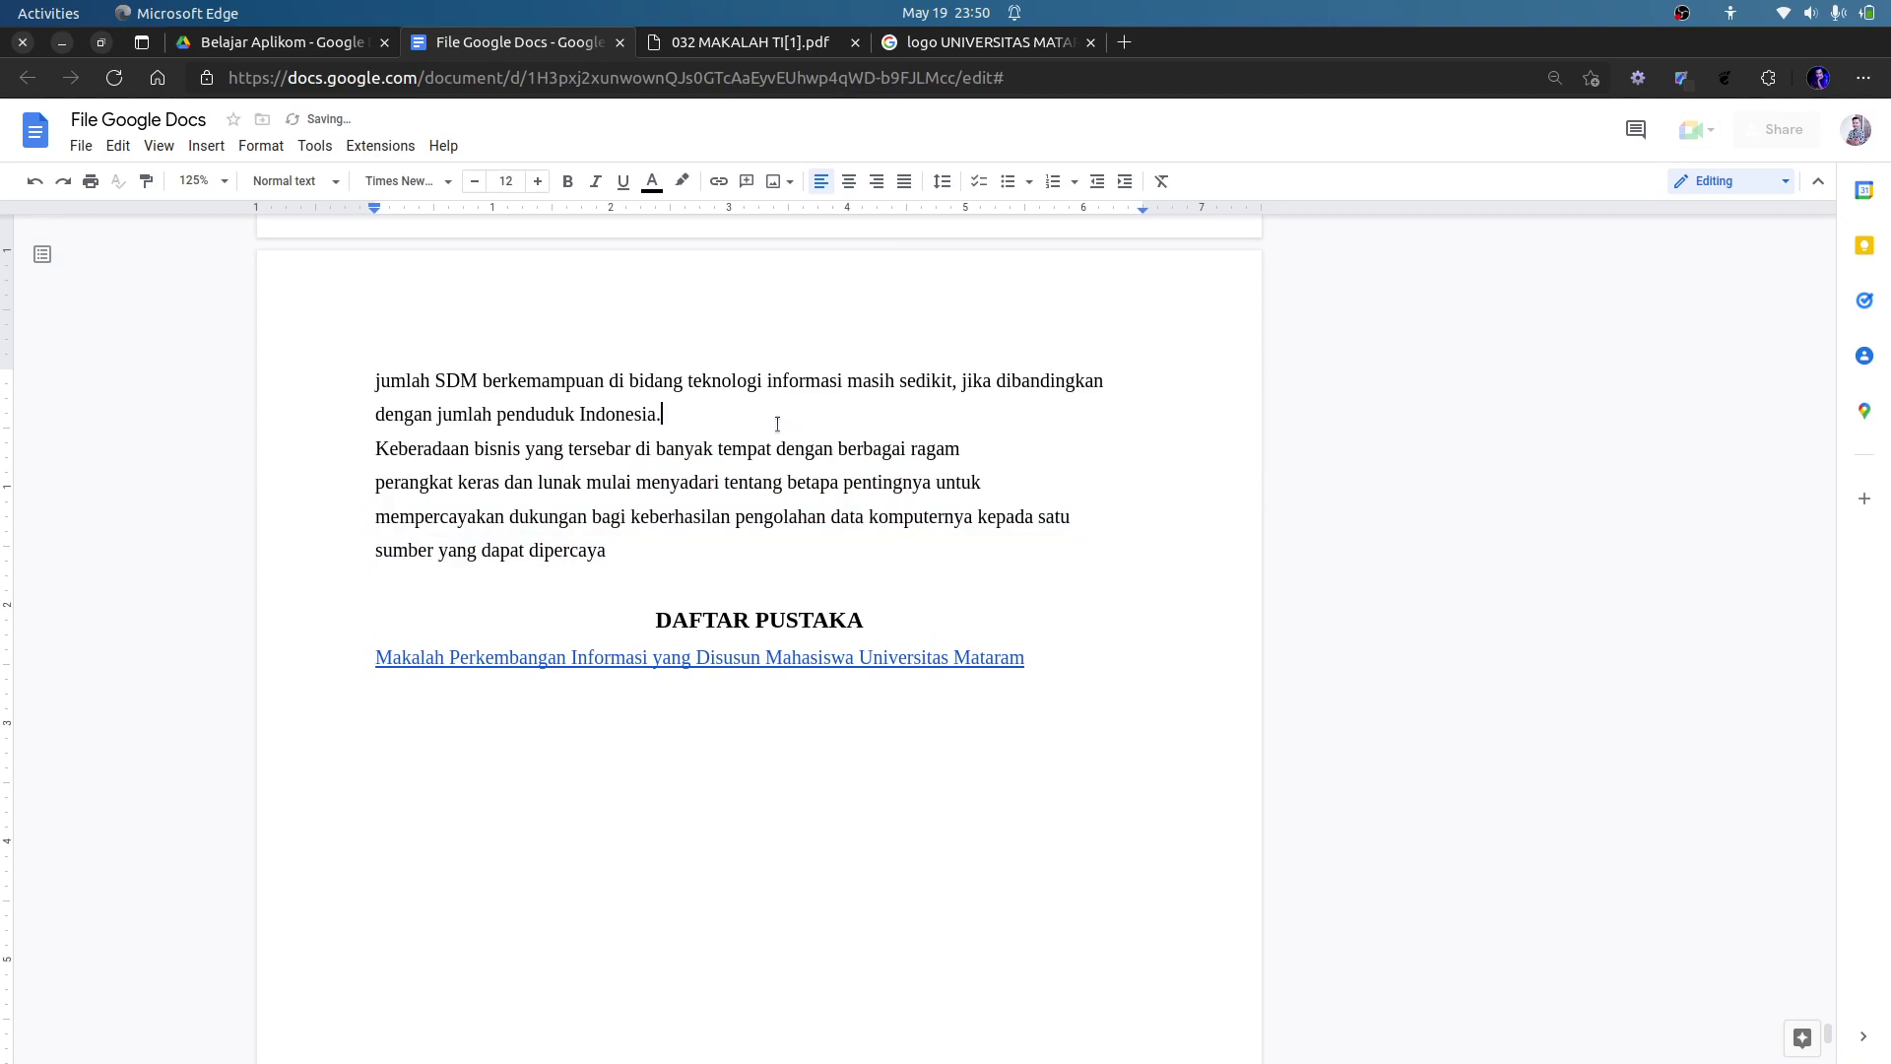
Go back through the document to the BAB I chapter heading and place the cursor after PENDAHULUAN.
scroll(818, 433, "up", 4)
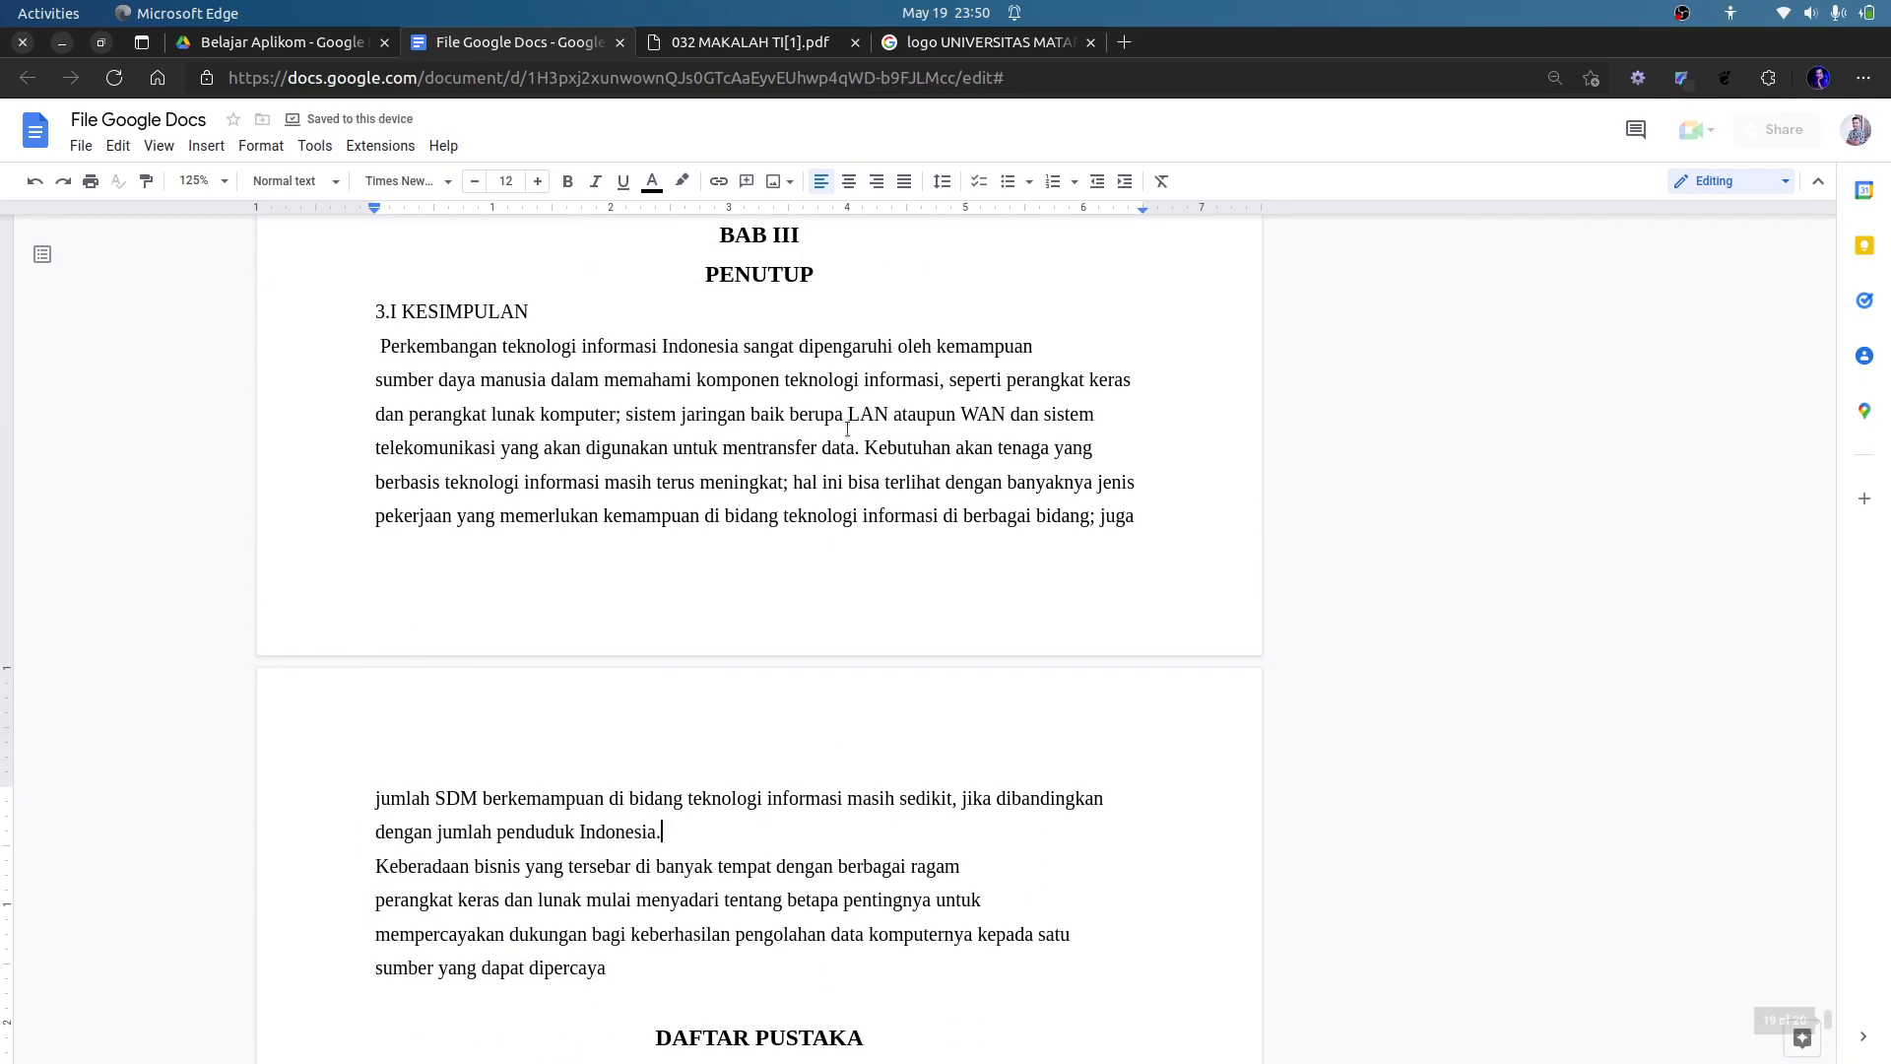
scroll(1217, 448, "up", 3)
scroll(1818, 859, "down", 1)
left_click_drag(1832, 1005, 1794, 372)
scroll(984, 754, "up", 5)
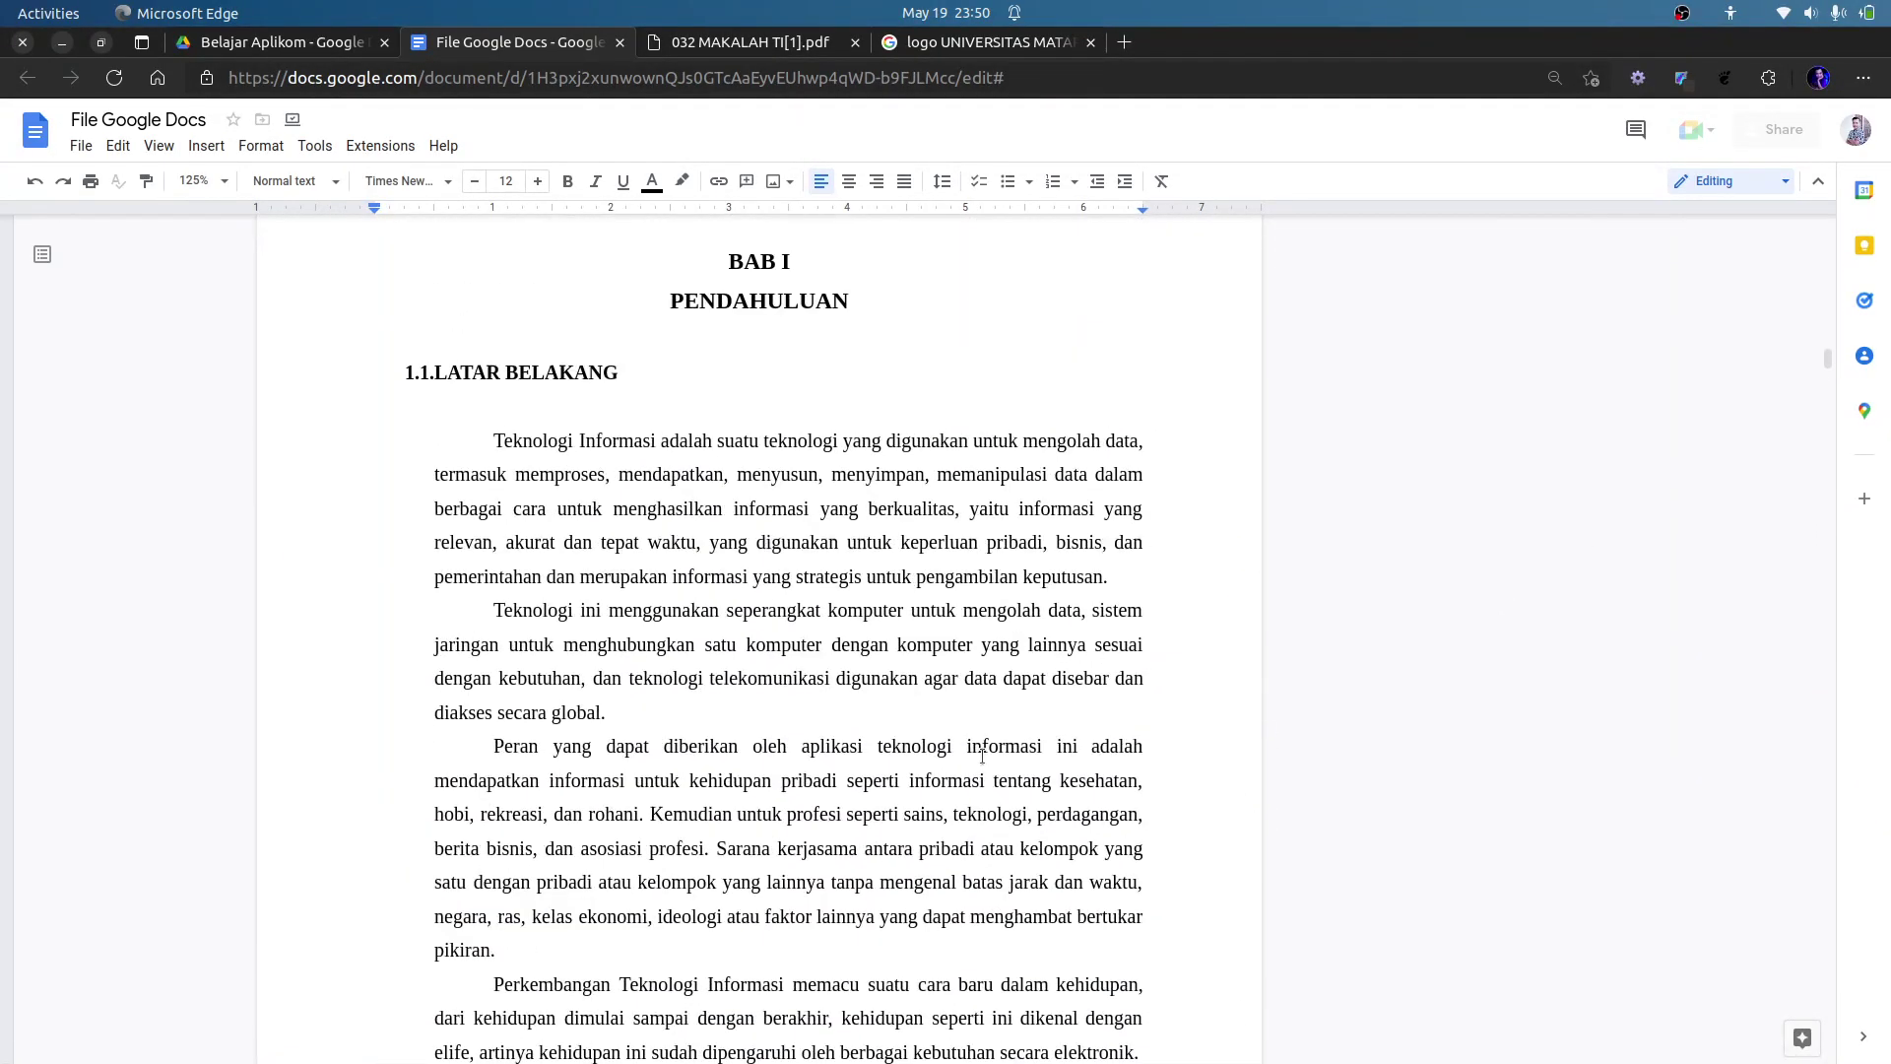
scroll(984, 754, "up", 3)
left_click(725, 647)
left_click(857, 624)
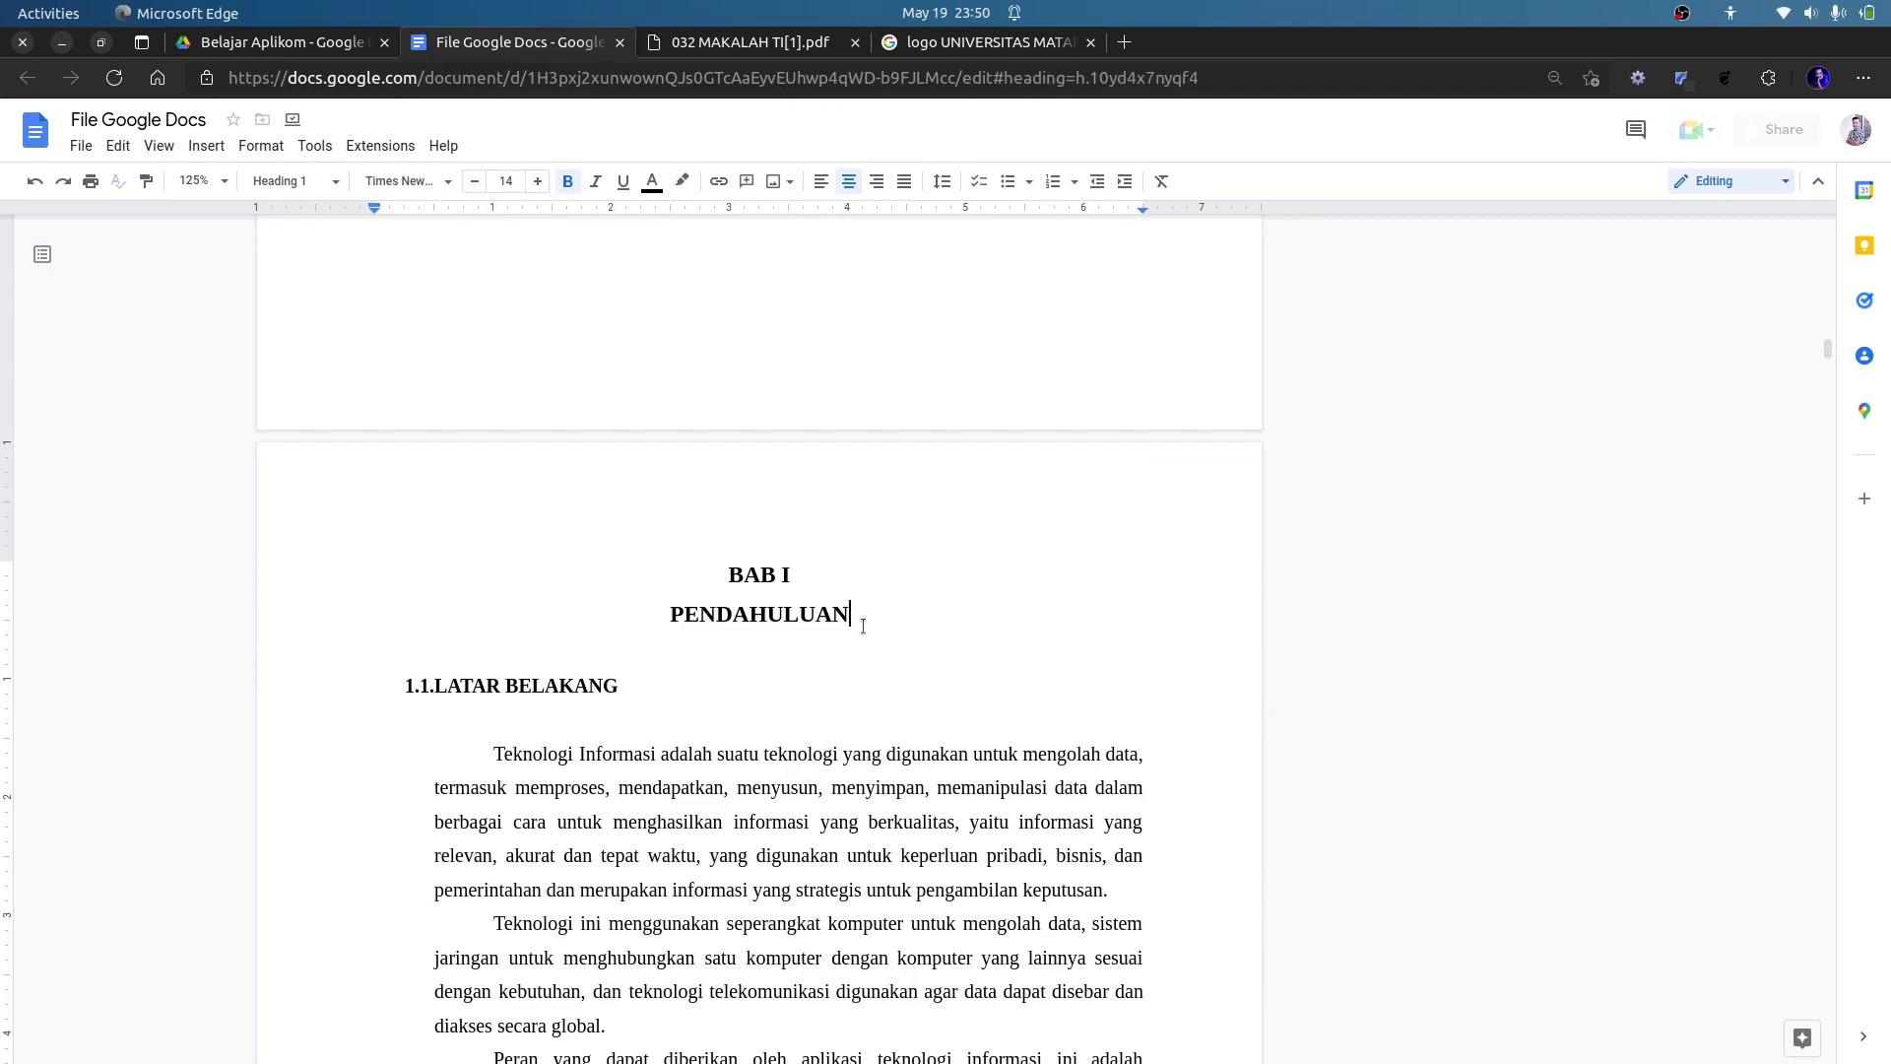
Switch to the source PDF, examine the author list and faculty lines on its cover page, and return to the Google Docs document.
left_click(732, 49)
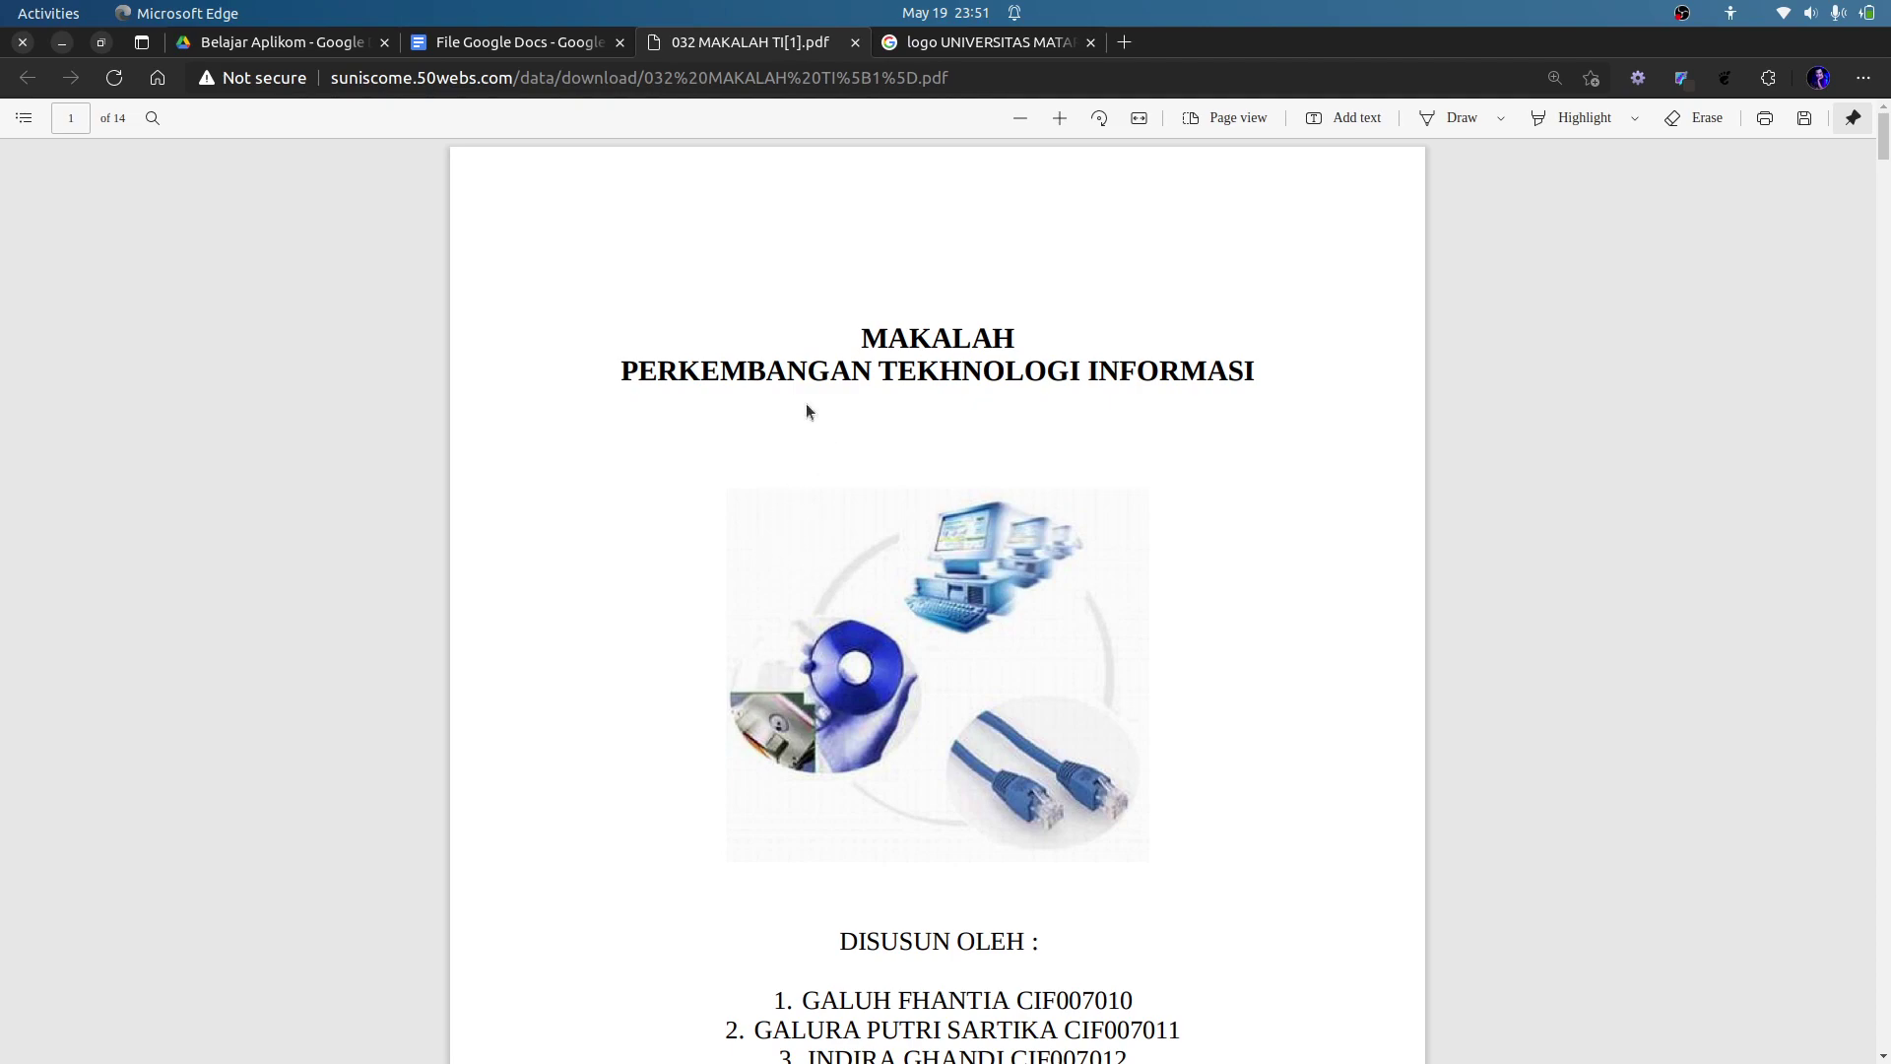
scroll(1083, 389, "down", 4)
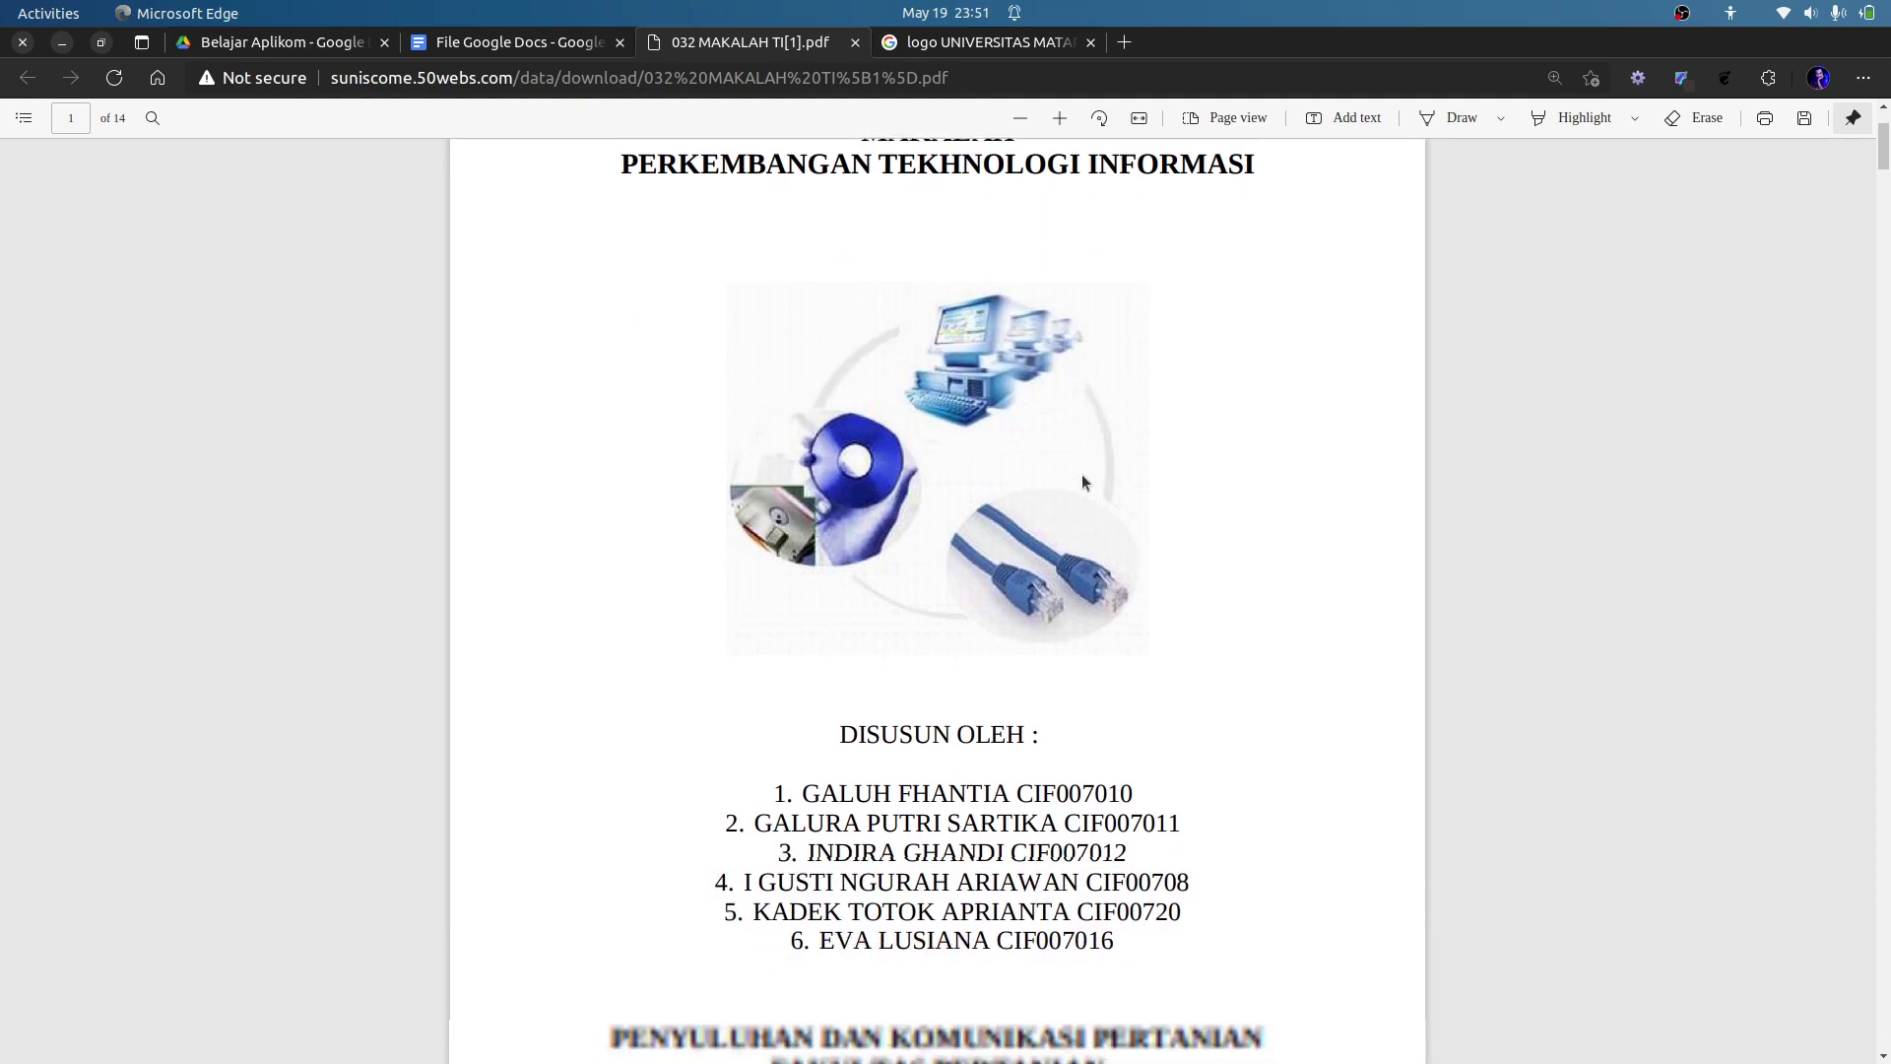
left_click_drag(773, 635, 1102, 784)
left_click_drag(1117, 943, 791, 899)
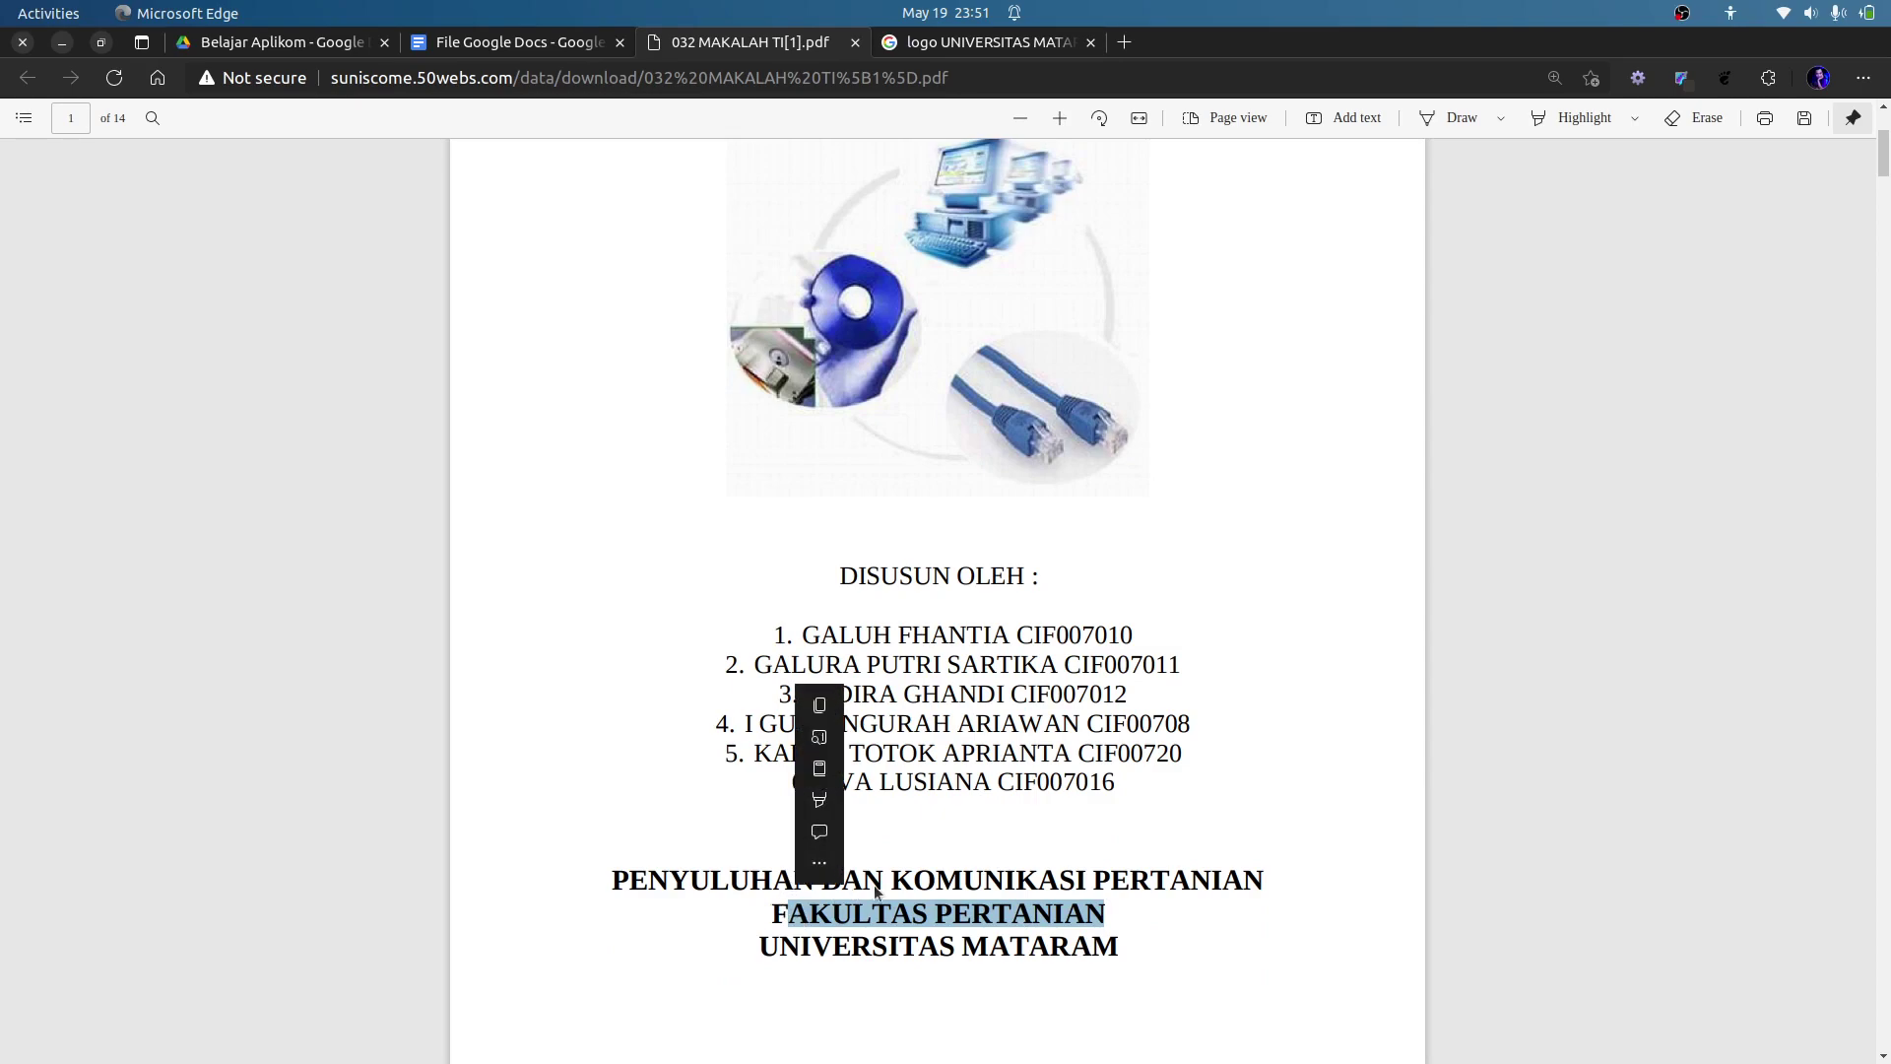
left_click(576, 42)
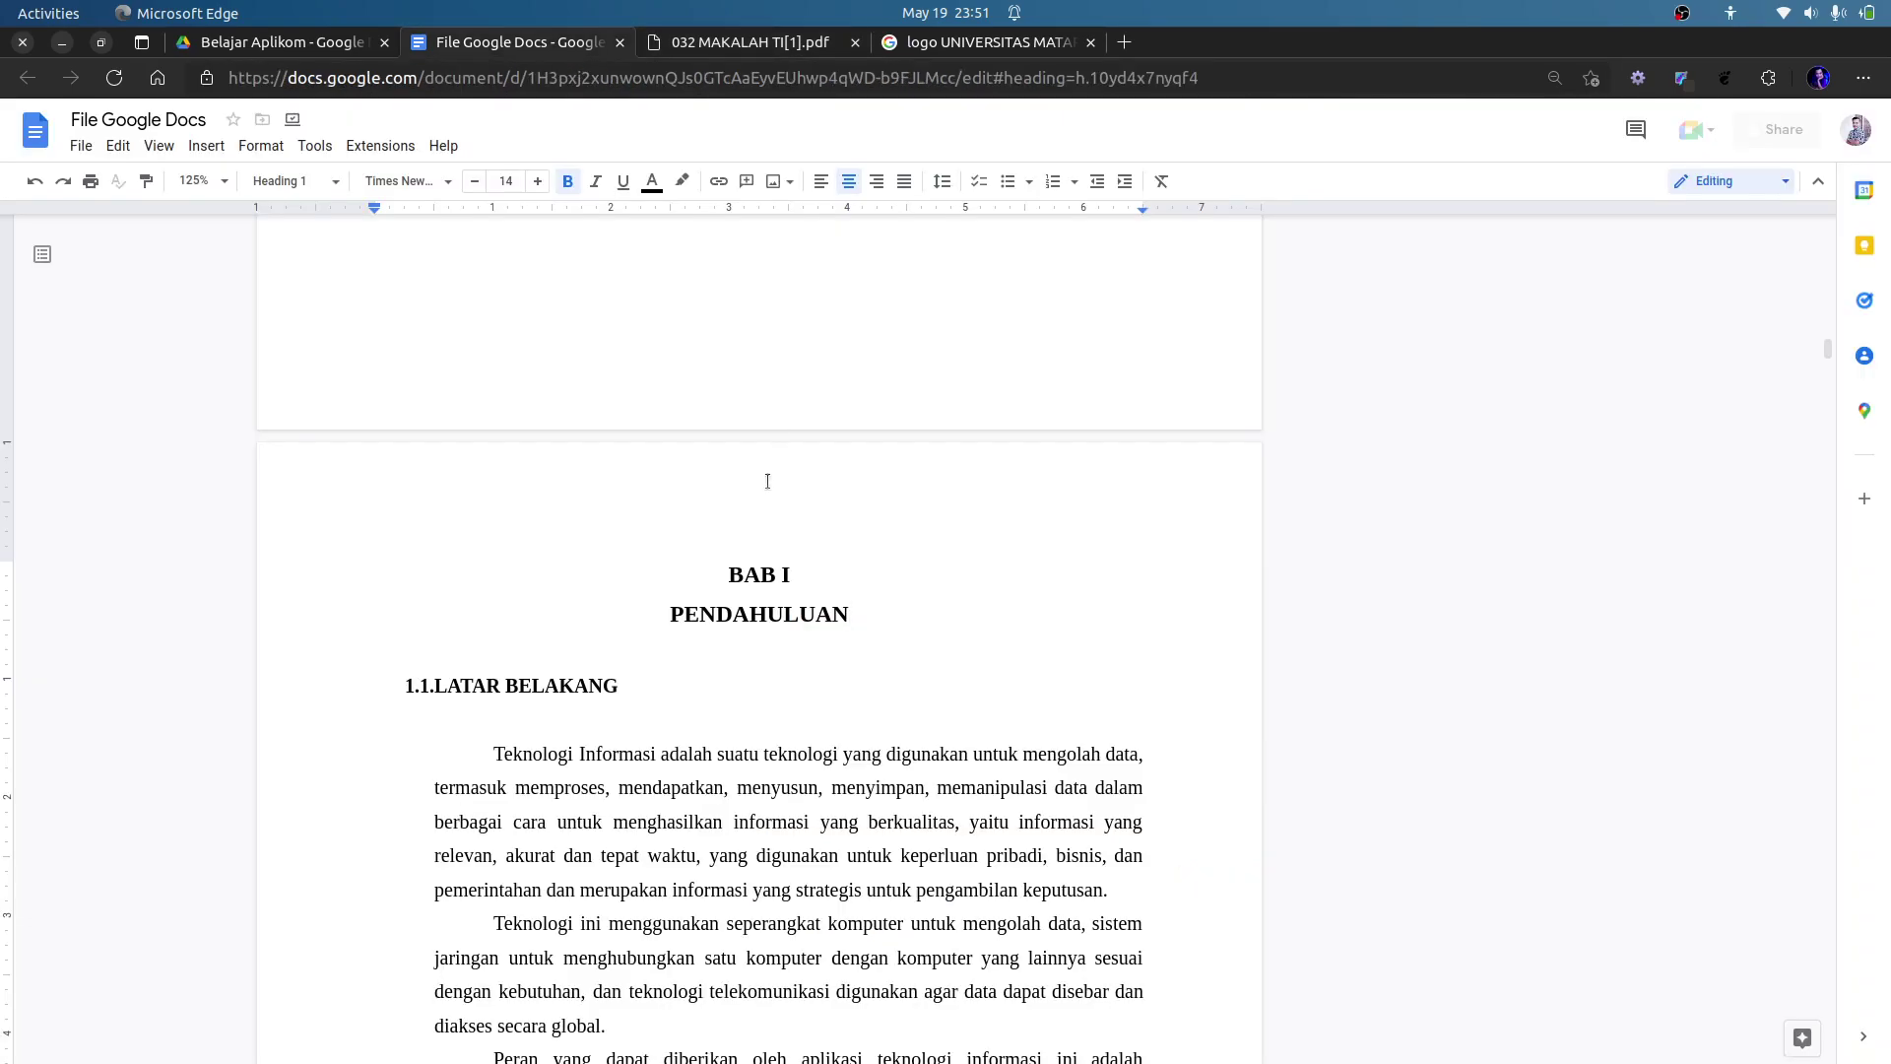